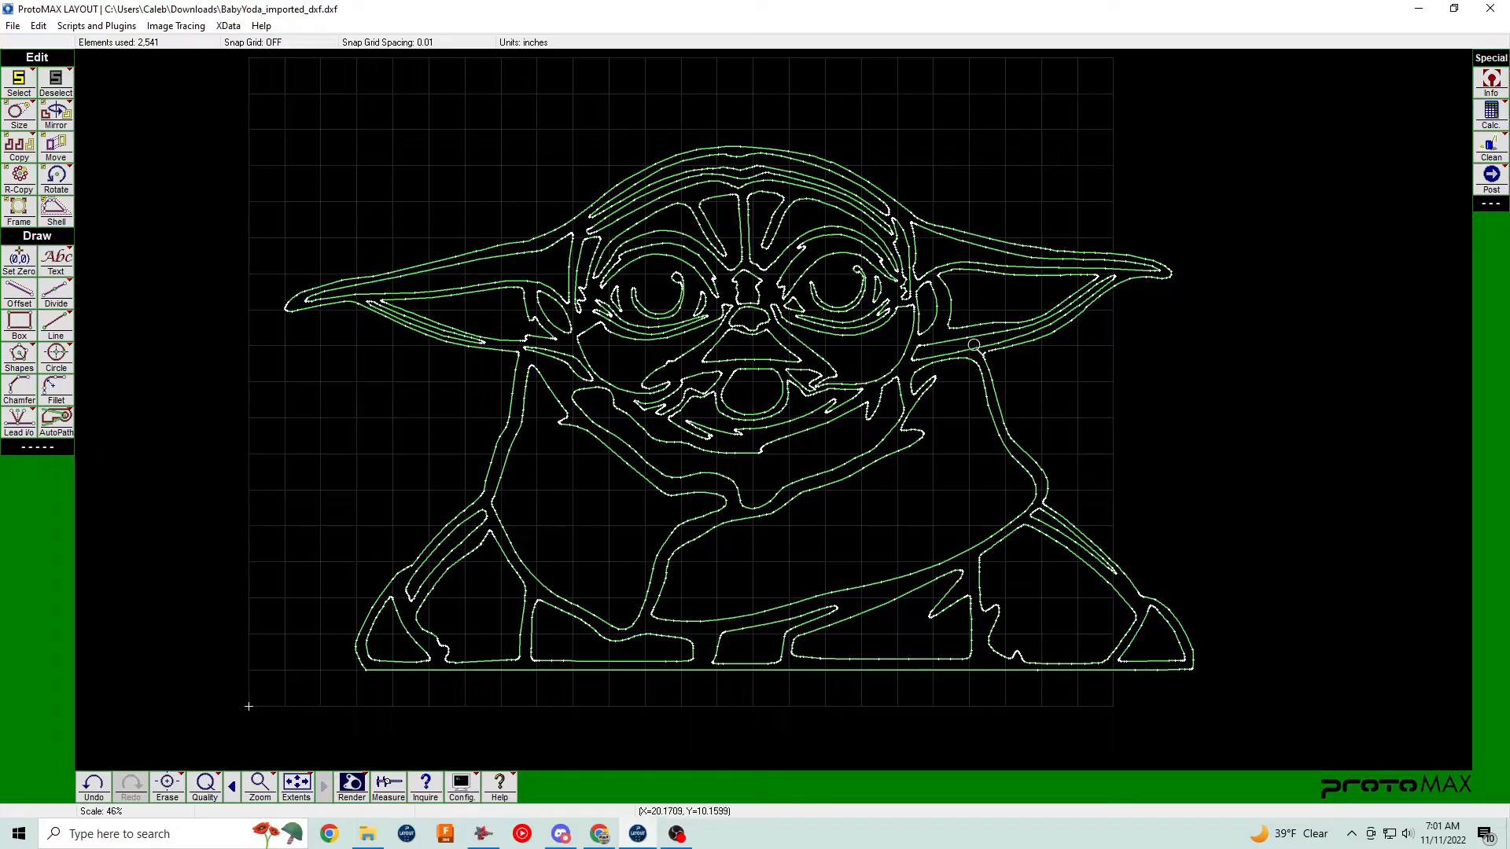
Examine the curves of the Baby Yoda outline up close and the drawing as a whole.
{"action": "left_click", "coordinate": [675, 446]}
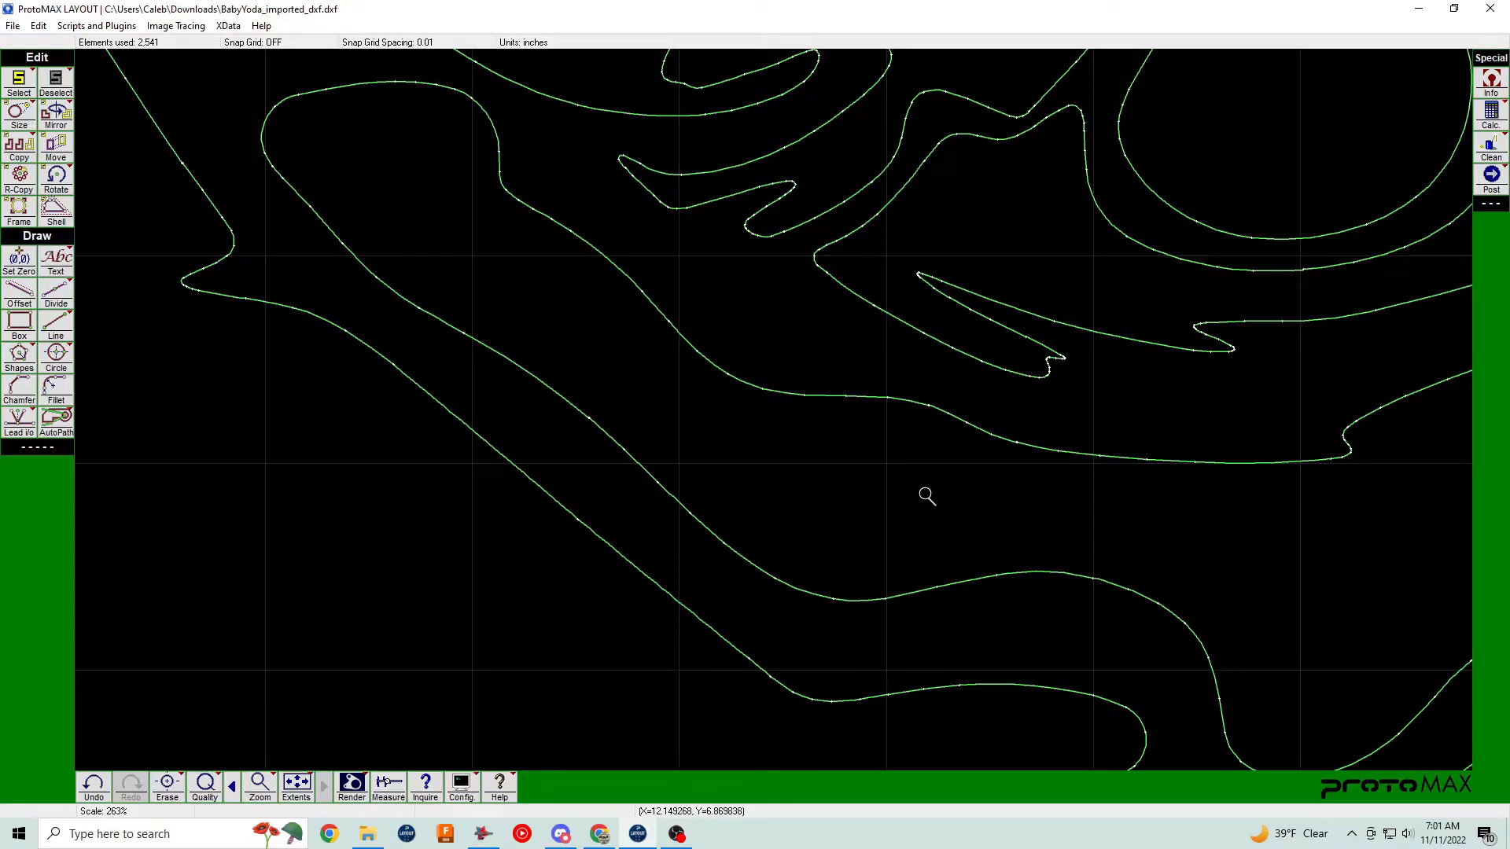
{"action": "scroll", "coordinate": [937, 456], "scroll_direction": "down", "scroll_amount": 4}
{"action": "scroll", "coordinate": [529, 422], "scroll_direction": "up", "scroll_amount": 5}
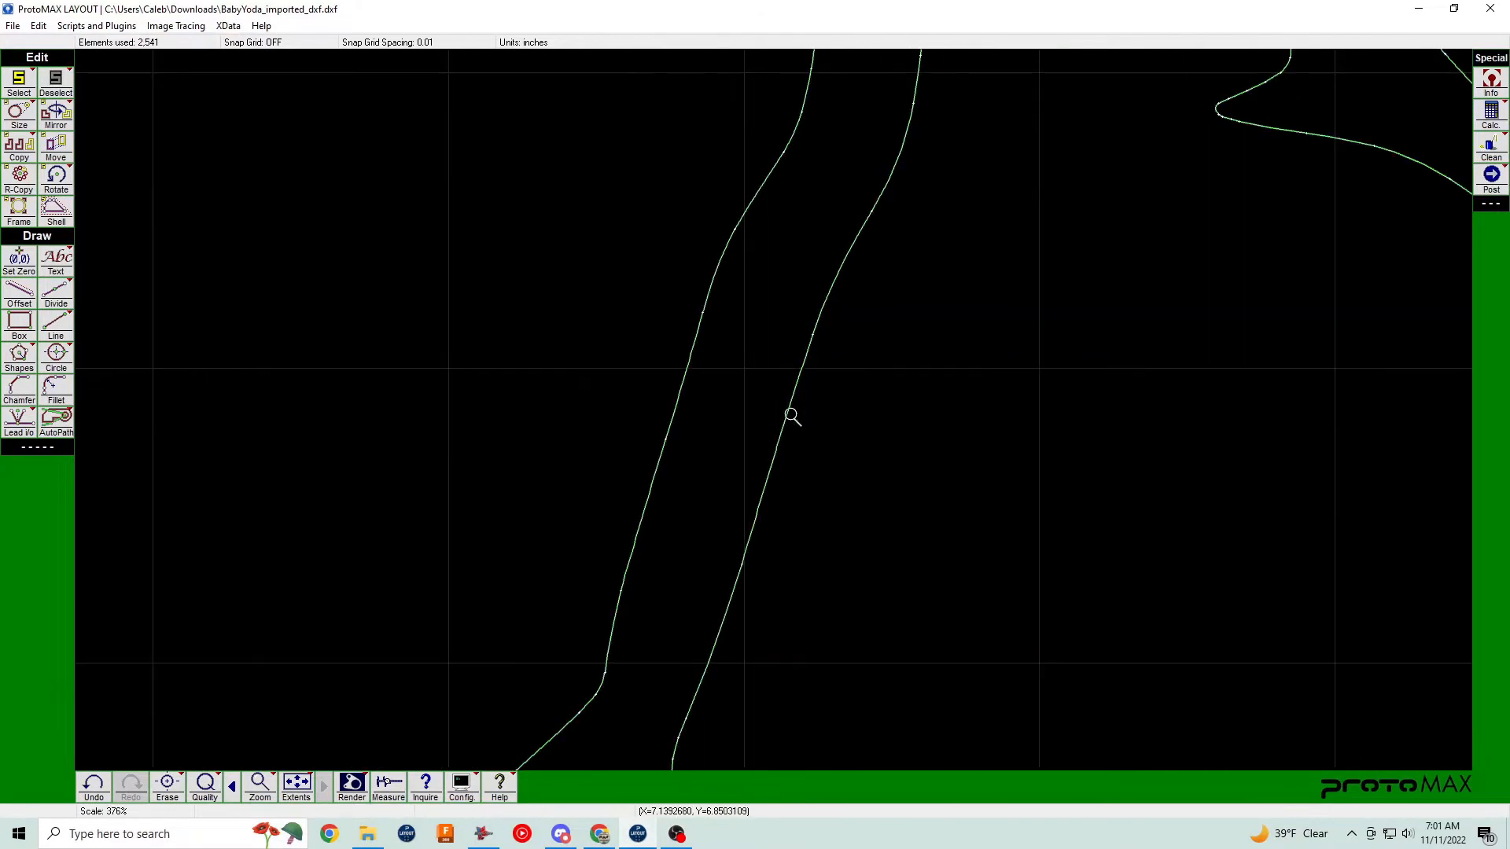
{"action": "scroll", "coordinate": [781, 411], "scroll_direction": "down", "scroll_amount": 6}
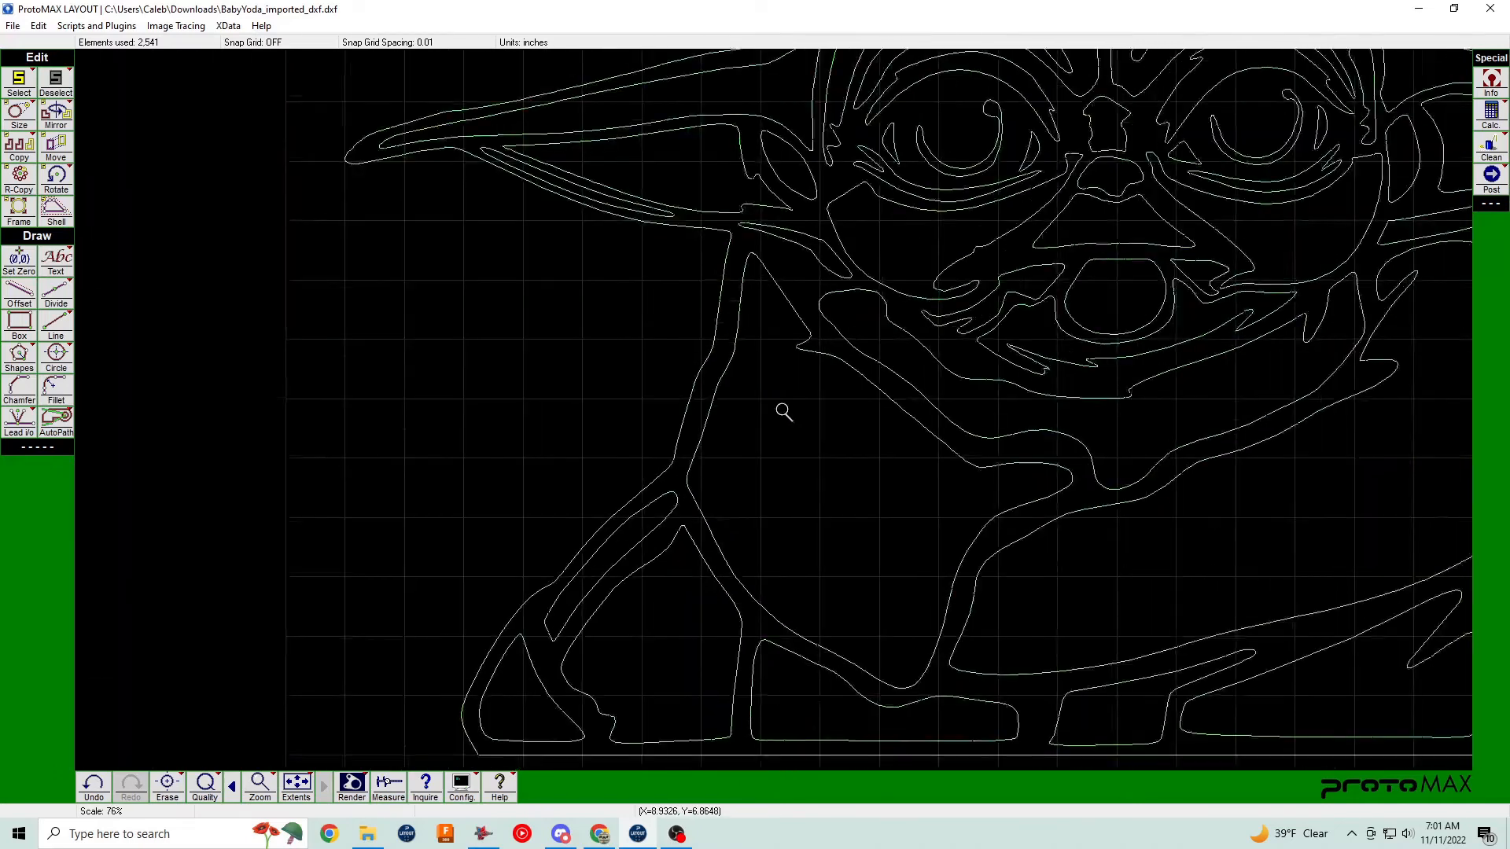
{"action": "scroll", "coordinate": [764, 417], "scroll_direction": "up", "scroll_amount": 2}
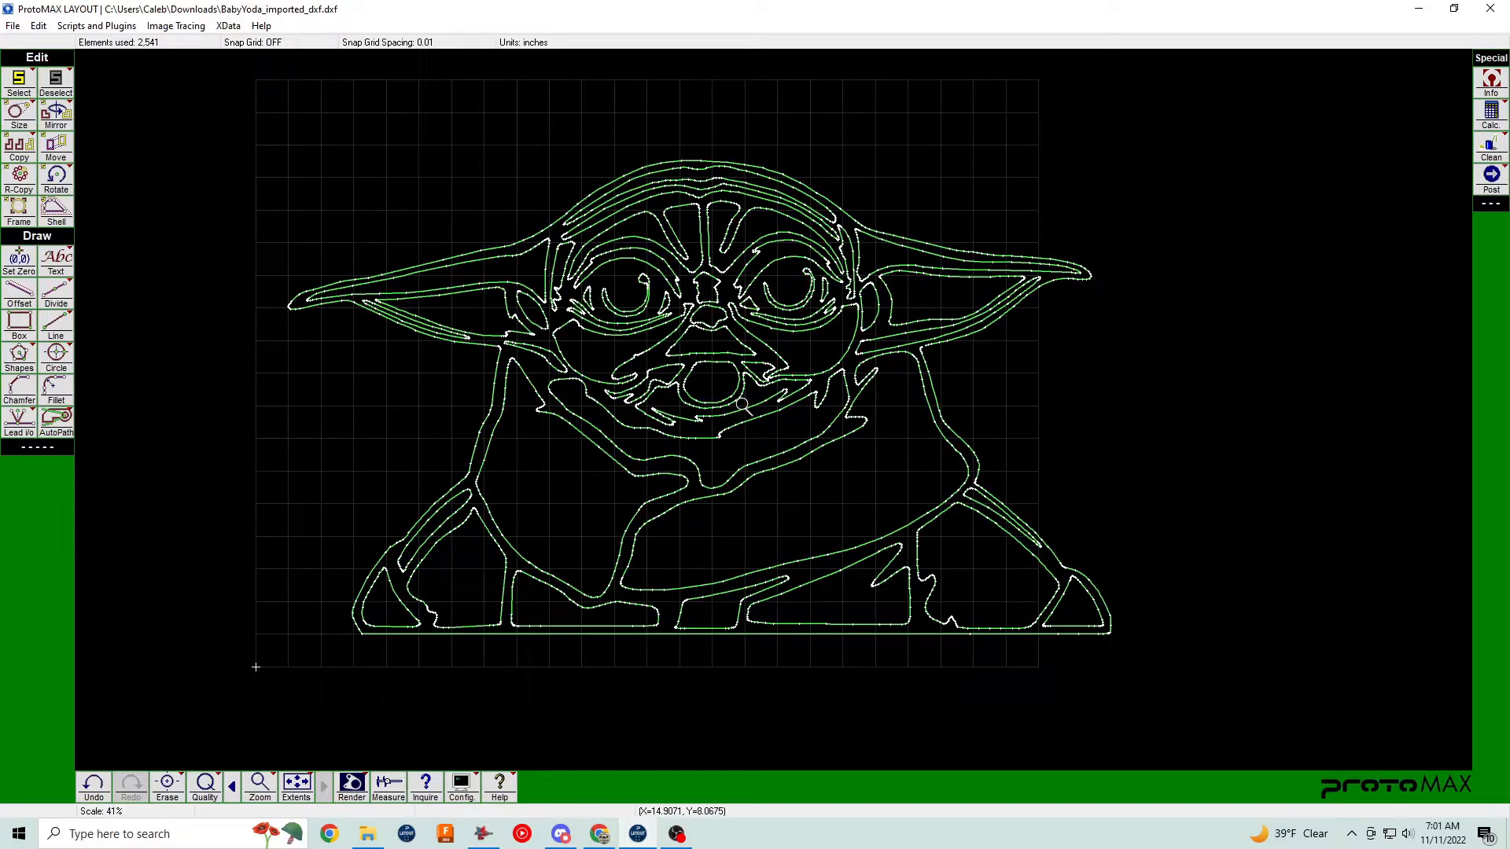
{"action": "scroll", "coordinate": [776, 413], "scroll_direction": "down", "scroll_amount": 2}
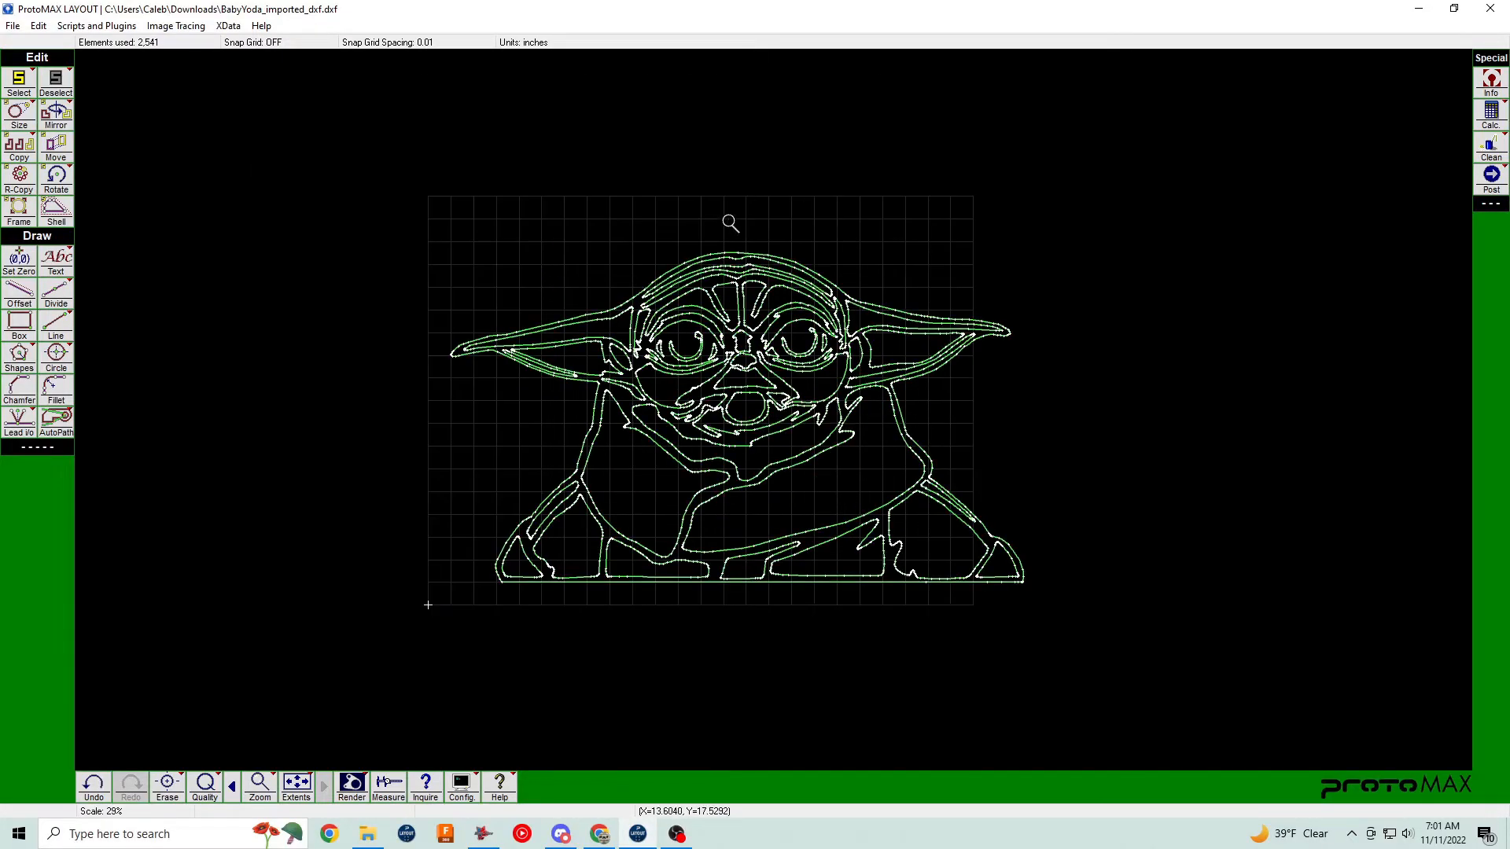
{"action": "scroll", "coordinate": [778, 249], "scroll_direction": "down", "scroll_amount": 2}
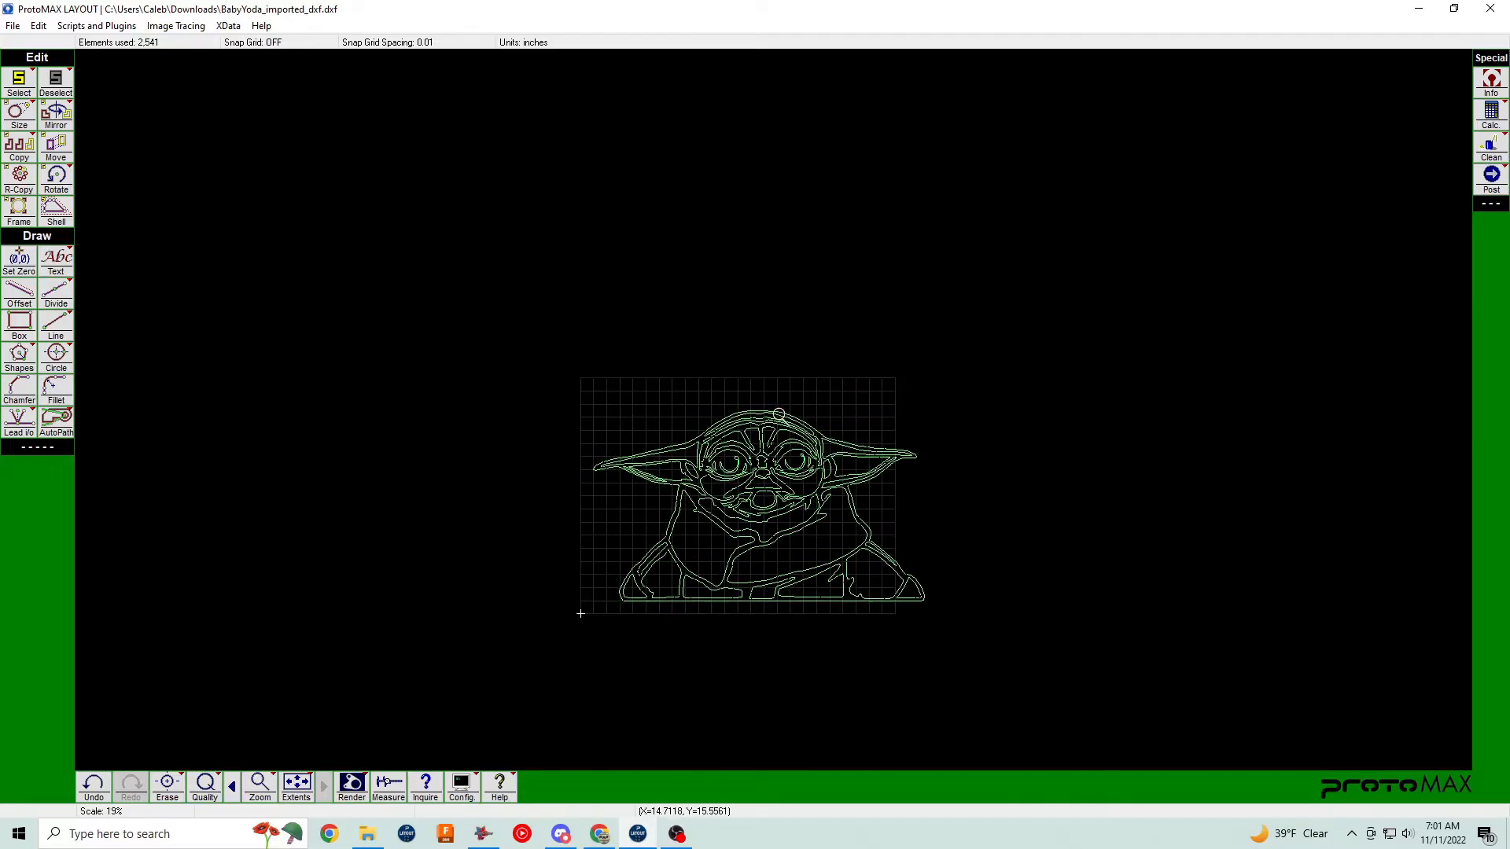
{"action": "scroll", "coordinate": [779, 440], "scroll_direction": "up", "scroll_amount": 2}
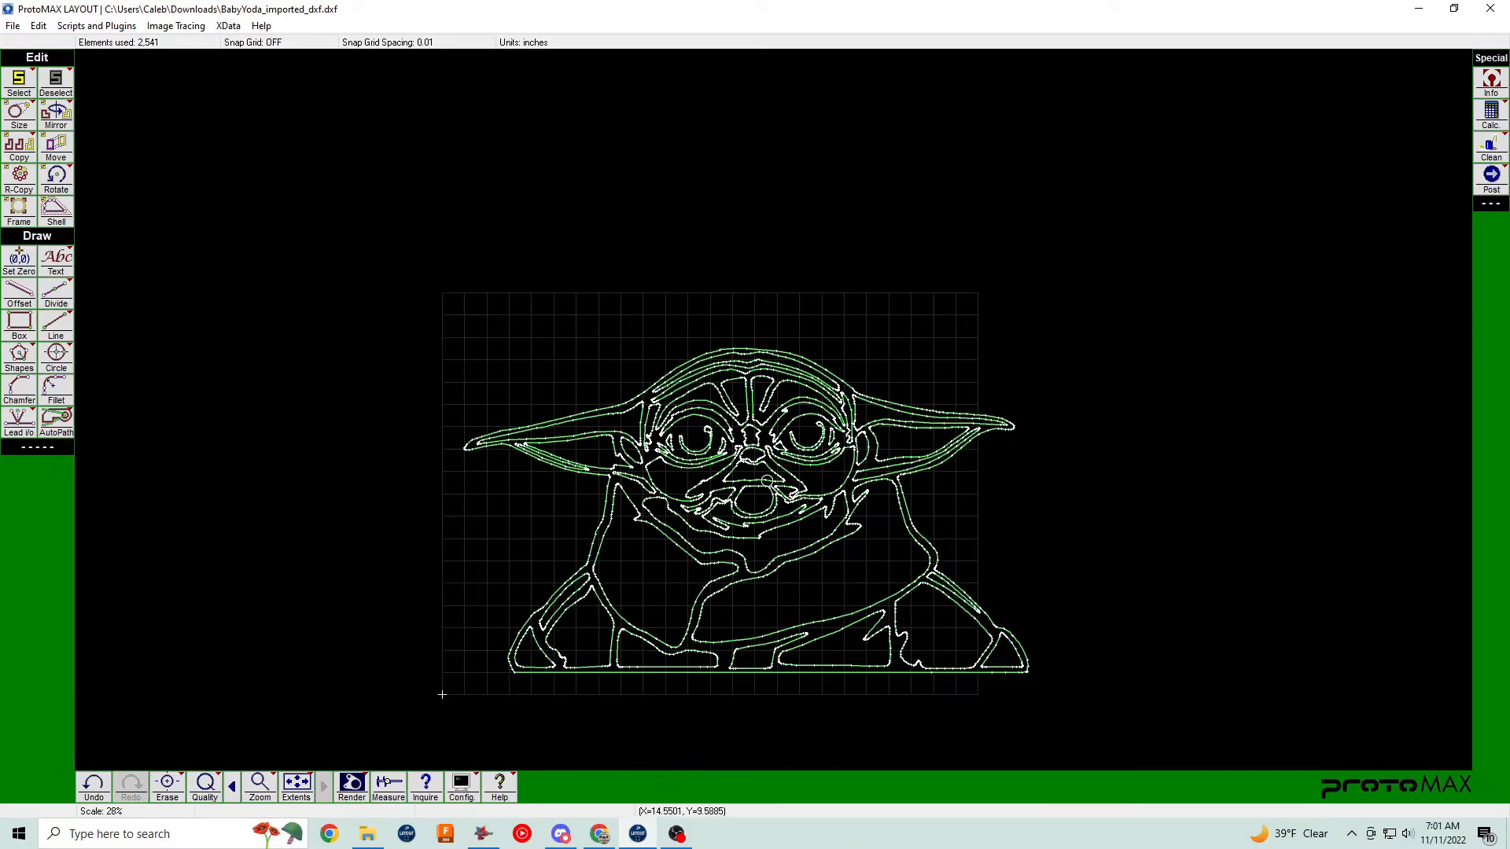
{"action": "scroll", "coordinate": [767, 480], "scroll_direction": "up", "scroll_amount": 3}
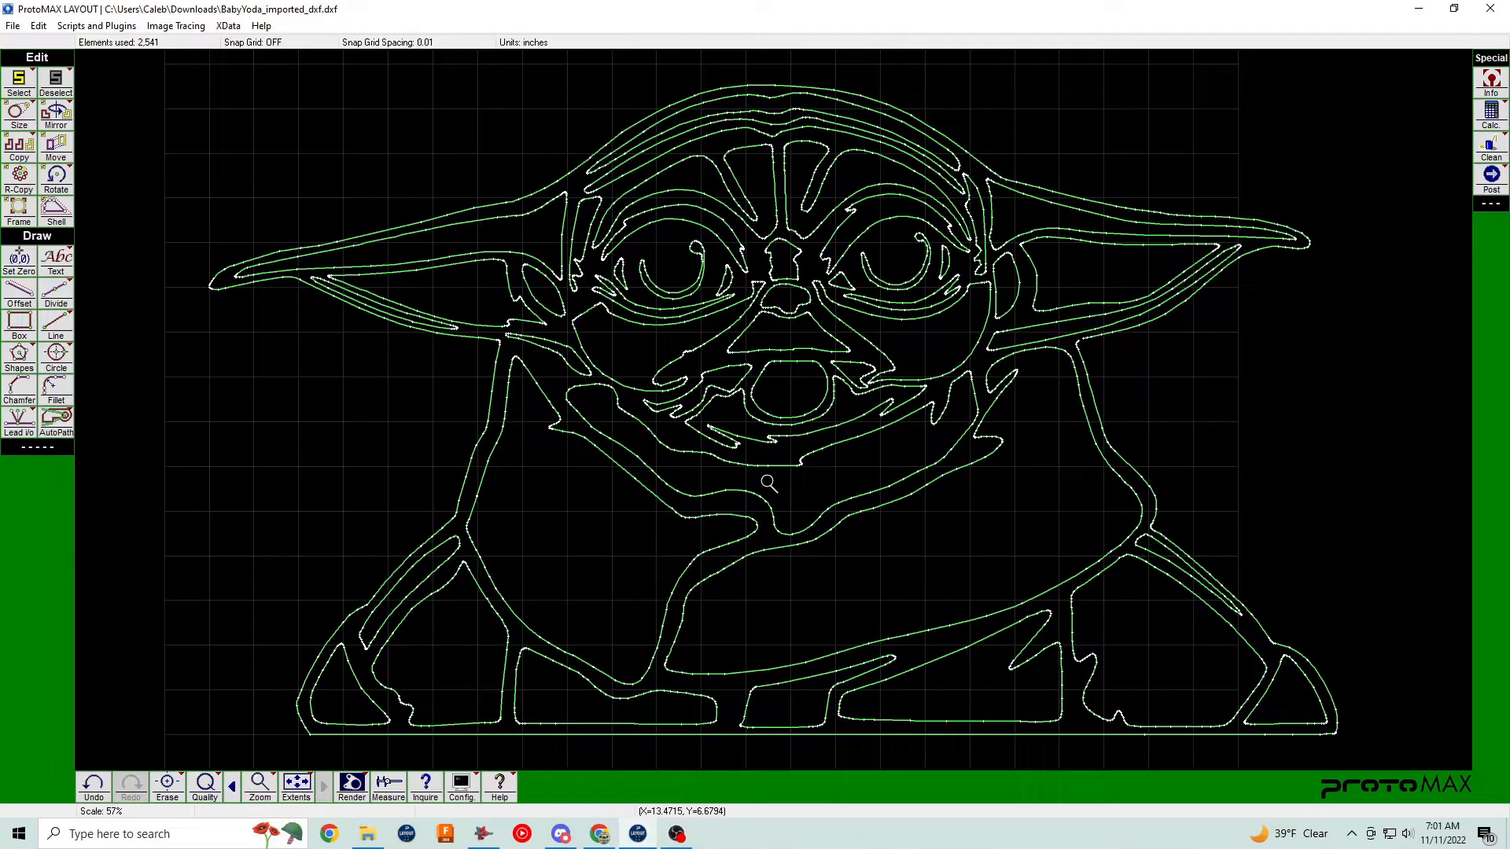
Switch to Chrome, search Google for "santa hat image" and show the image results.
{"action": "left_click", "coordinate": [603, 834]}
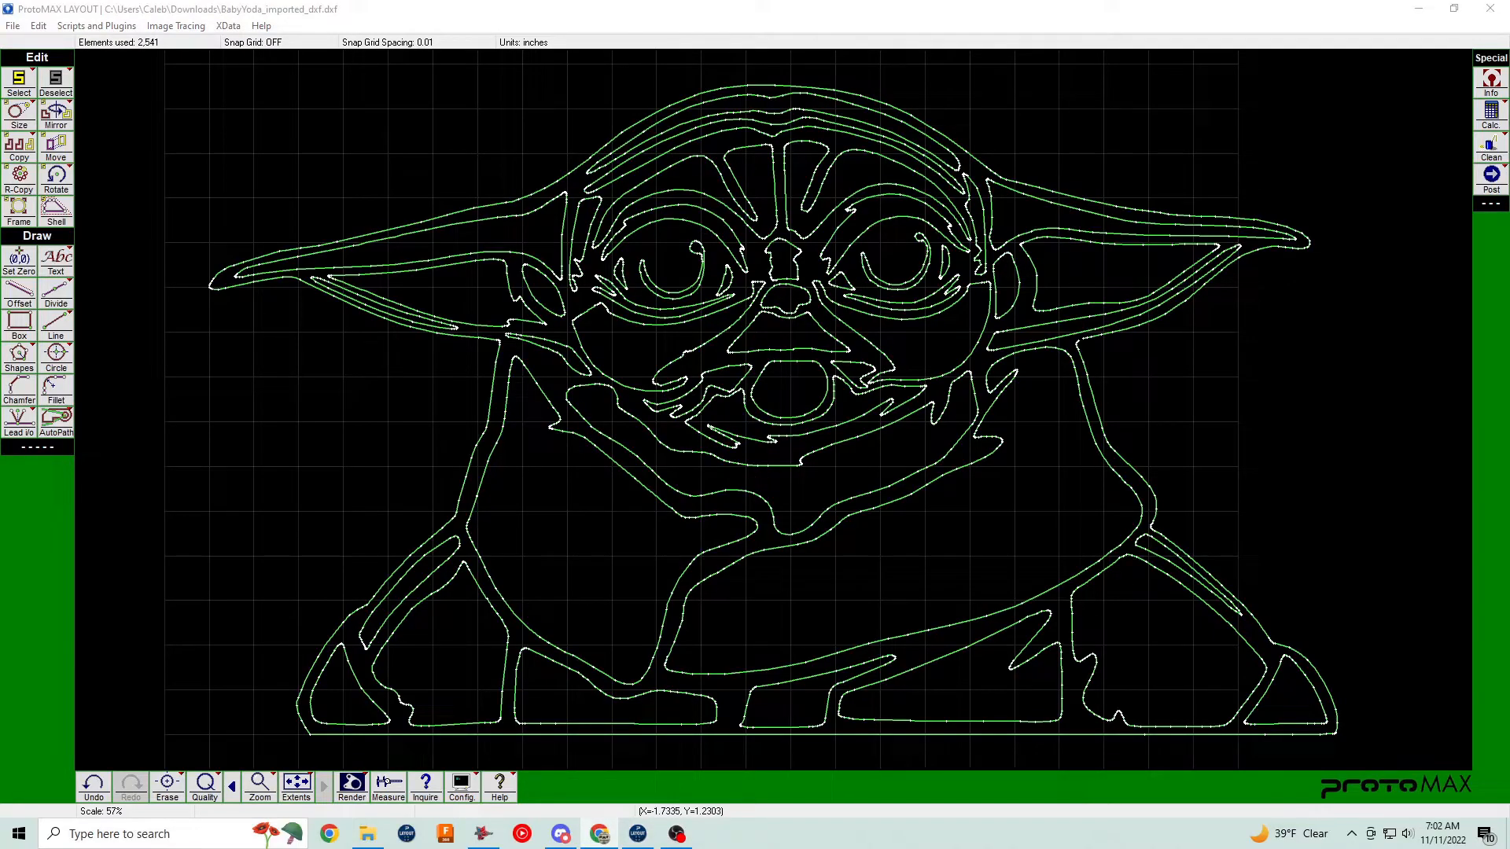
{"action": "left_click_drag", "start_coordinate": [0, 115], "coordinate": [1050, 109]}
{"action": "double_click", "coordinate": [987, 102]}
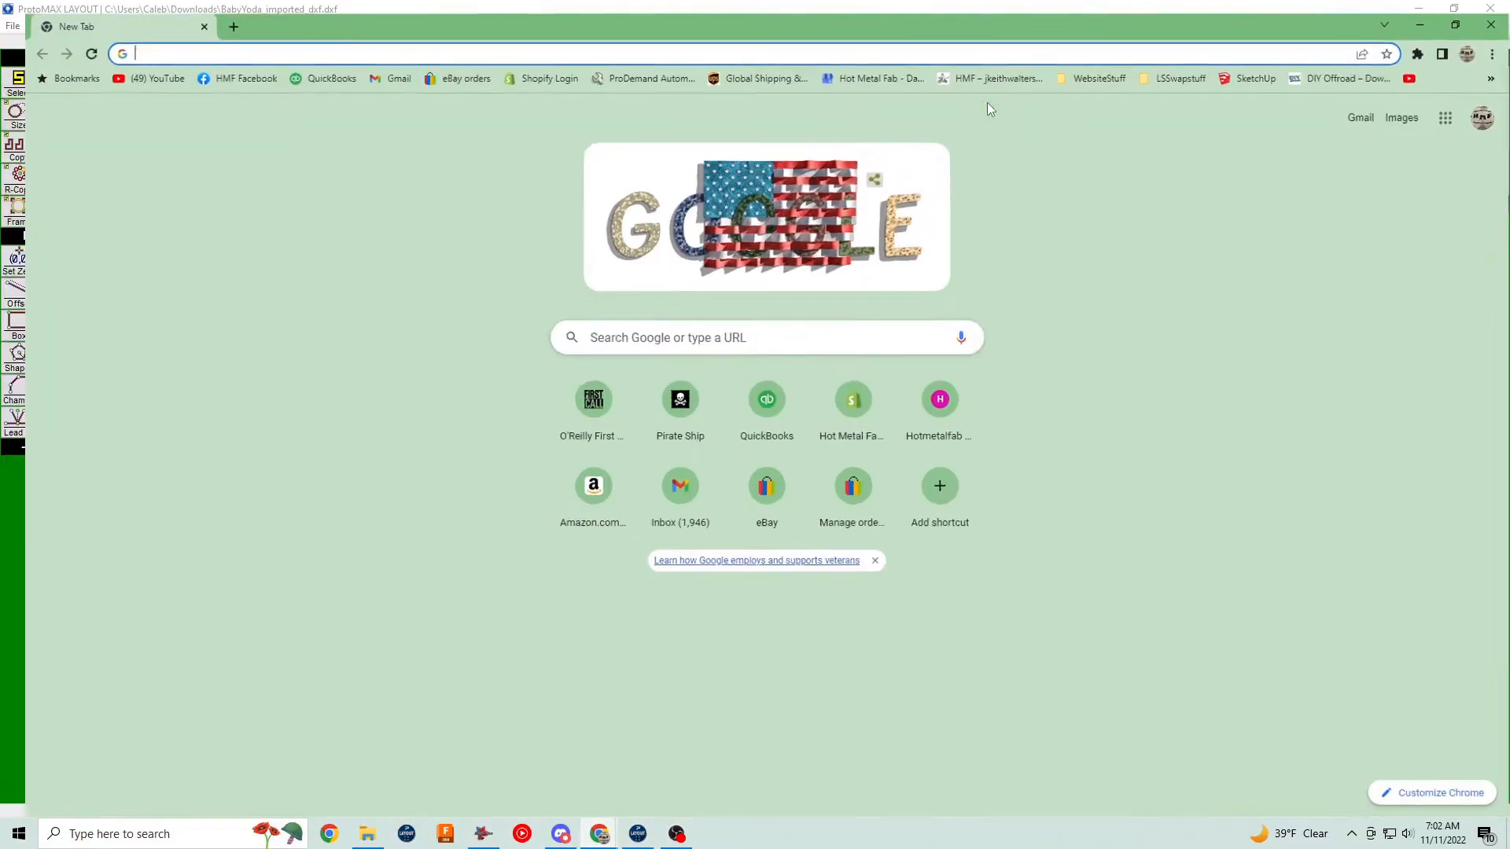
{"action": "left_click", "coordinate": [775, 40]}
{"action": "type", "text": "sant"}
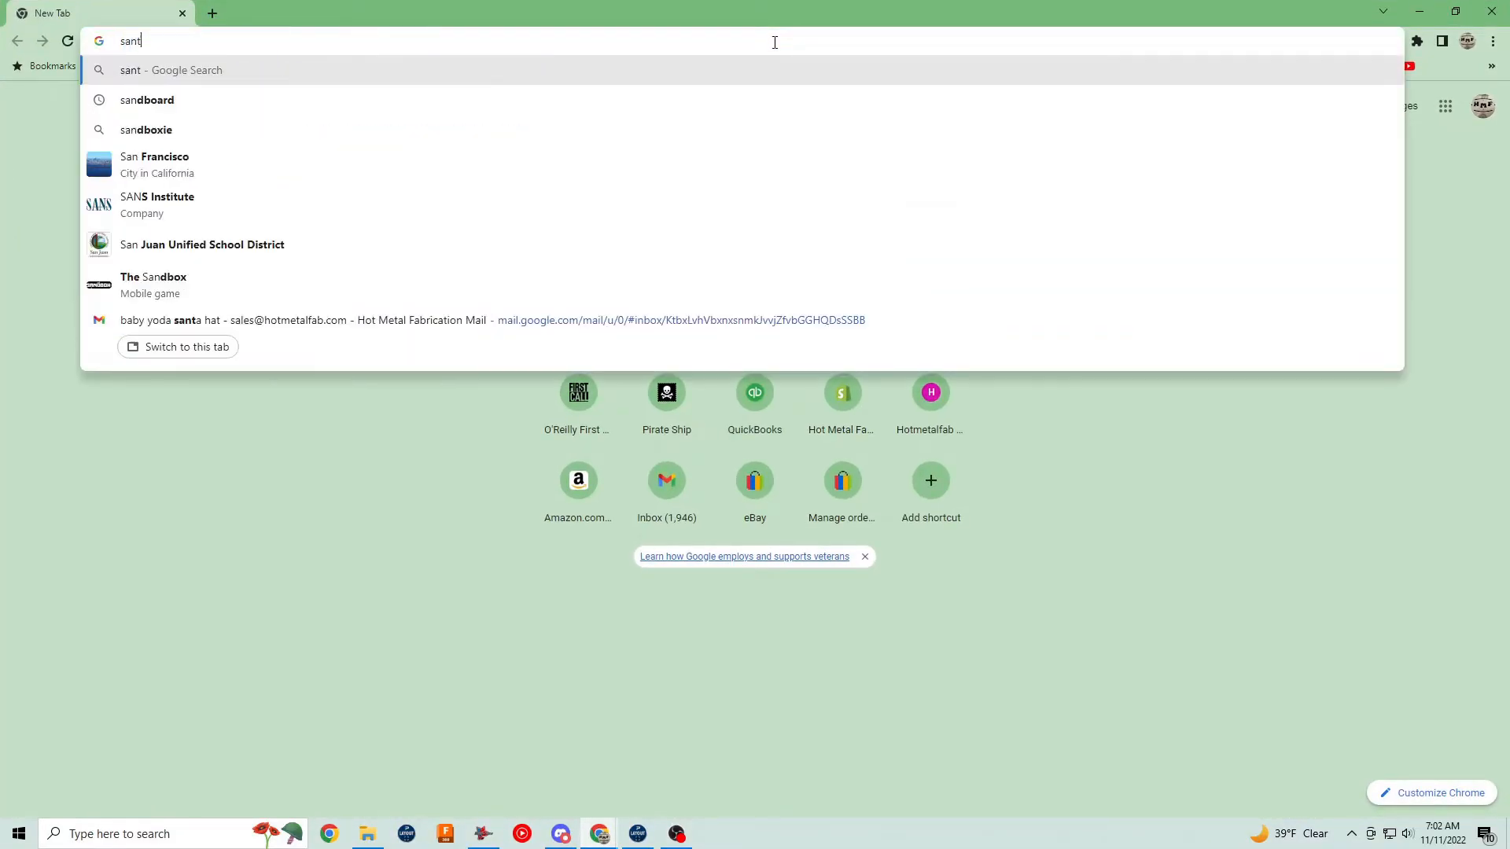
{"action": "type", "text": "a hat "}
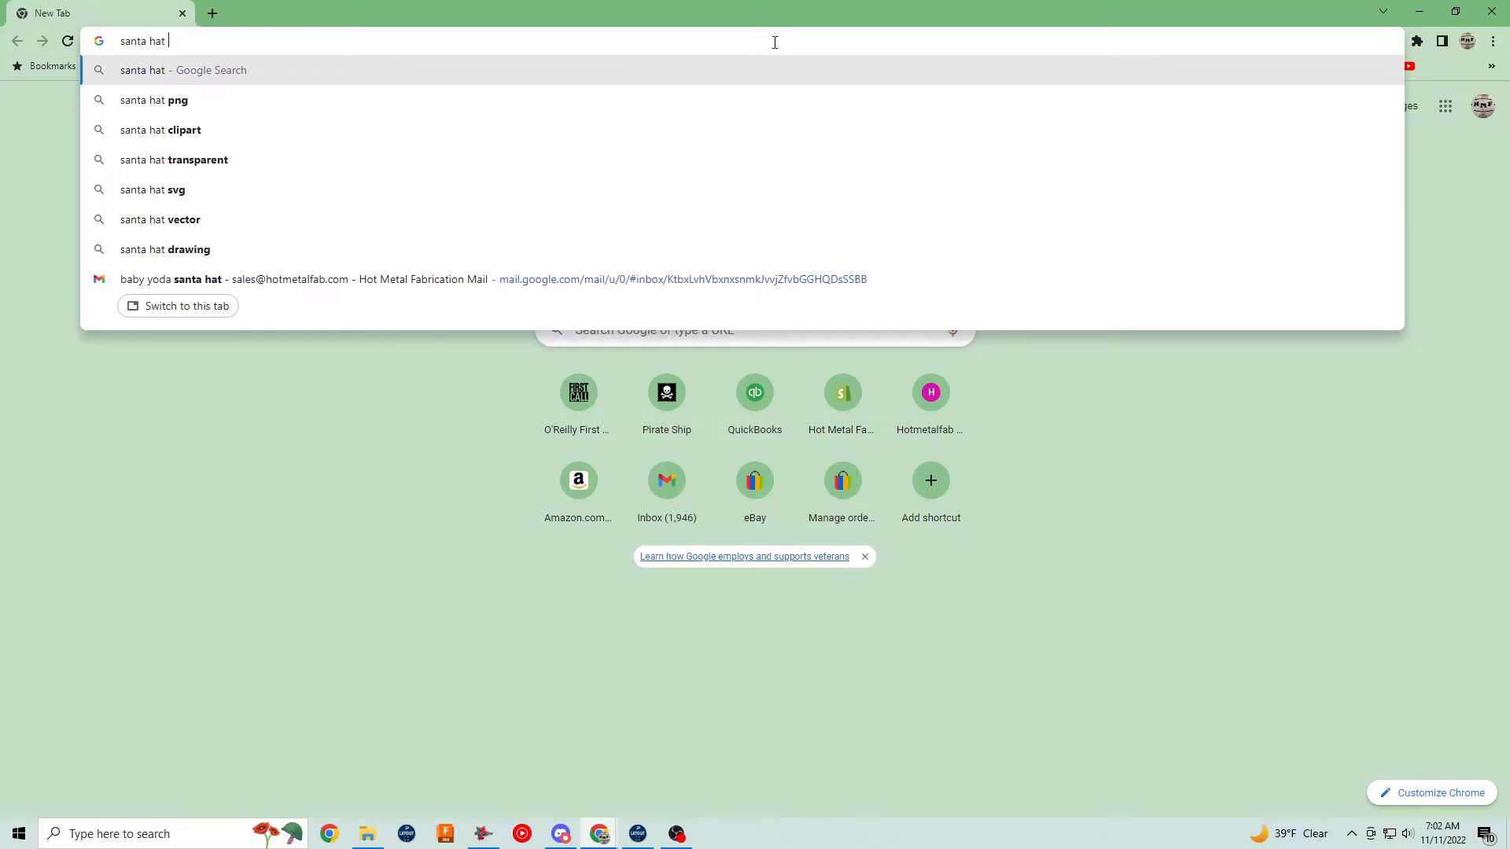
{"action": "type", "text": "image"}
{"action": "key", "text": "Return"}
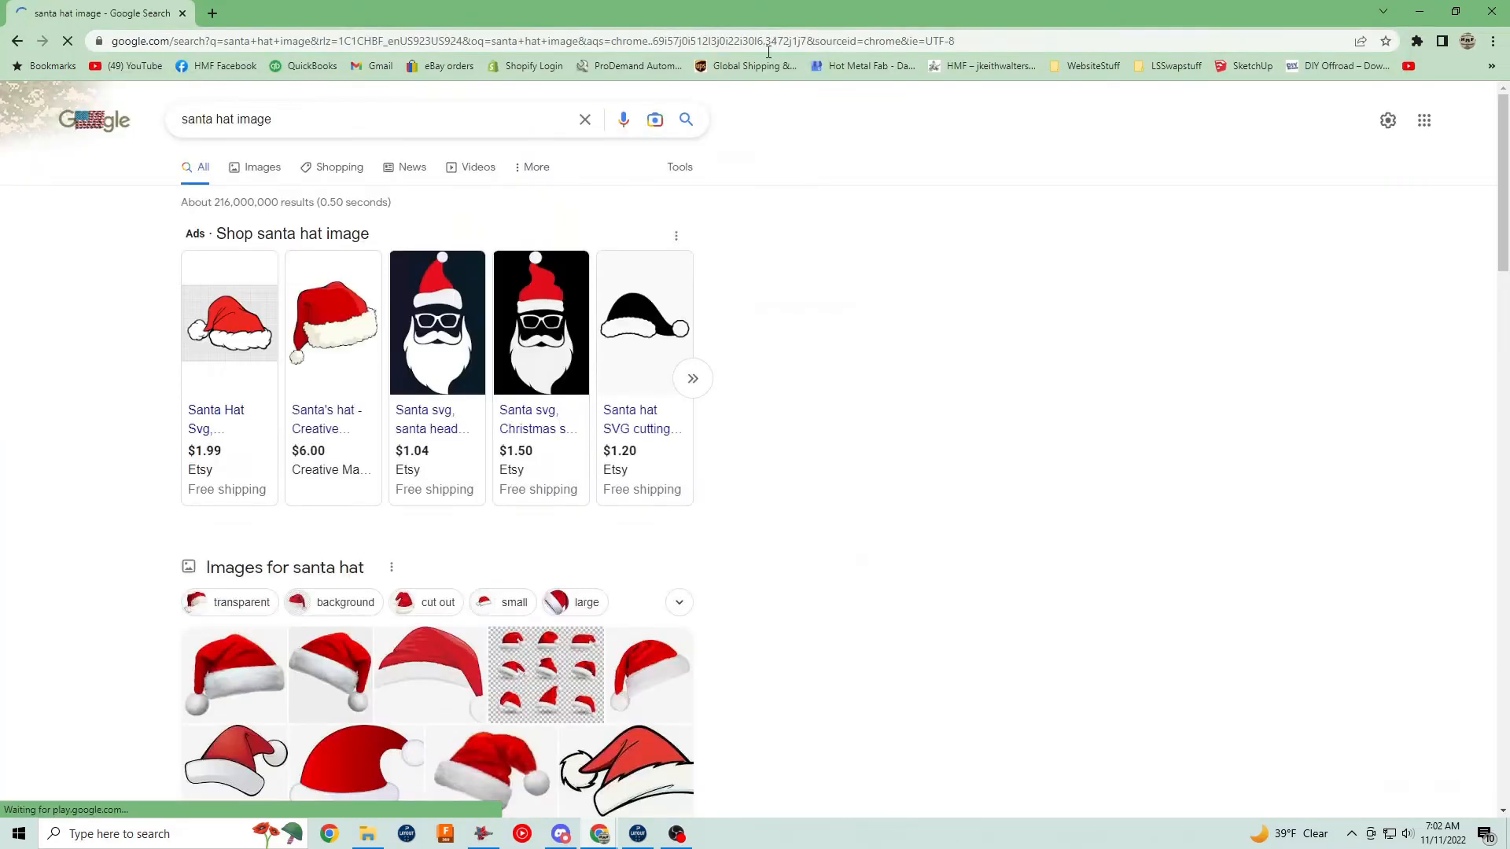
{"action": "left_click", "coordinate": [261, 175]}
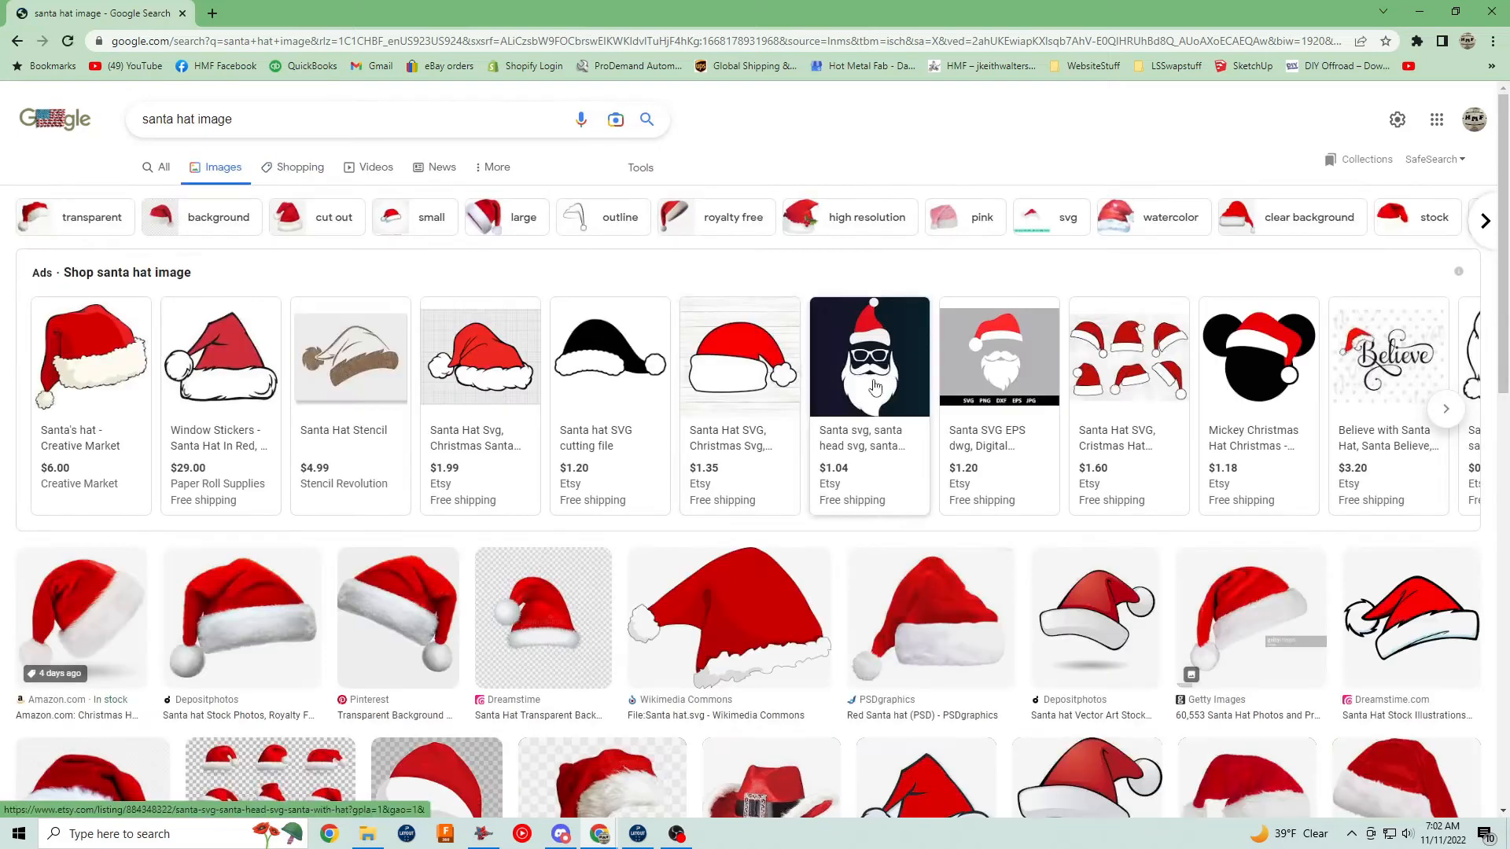
Preview the Depositphotos vector Santa hat from the image results.
{"action": "scroll", "coordinate": [874, 387], "scroll_direction": "down", "scroll_amount": 1}
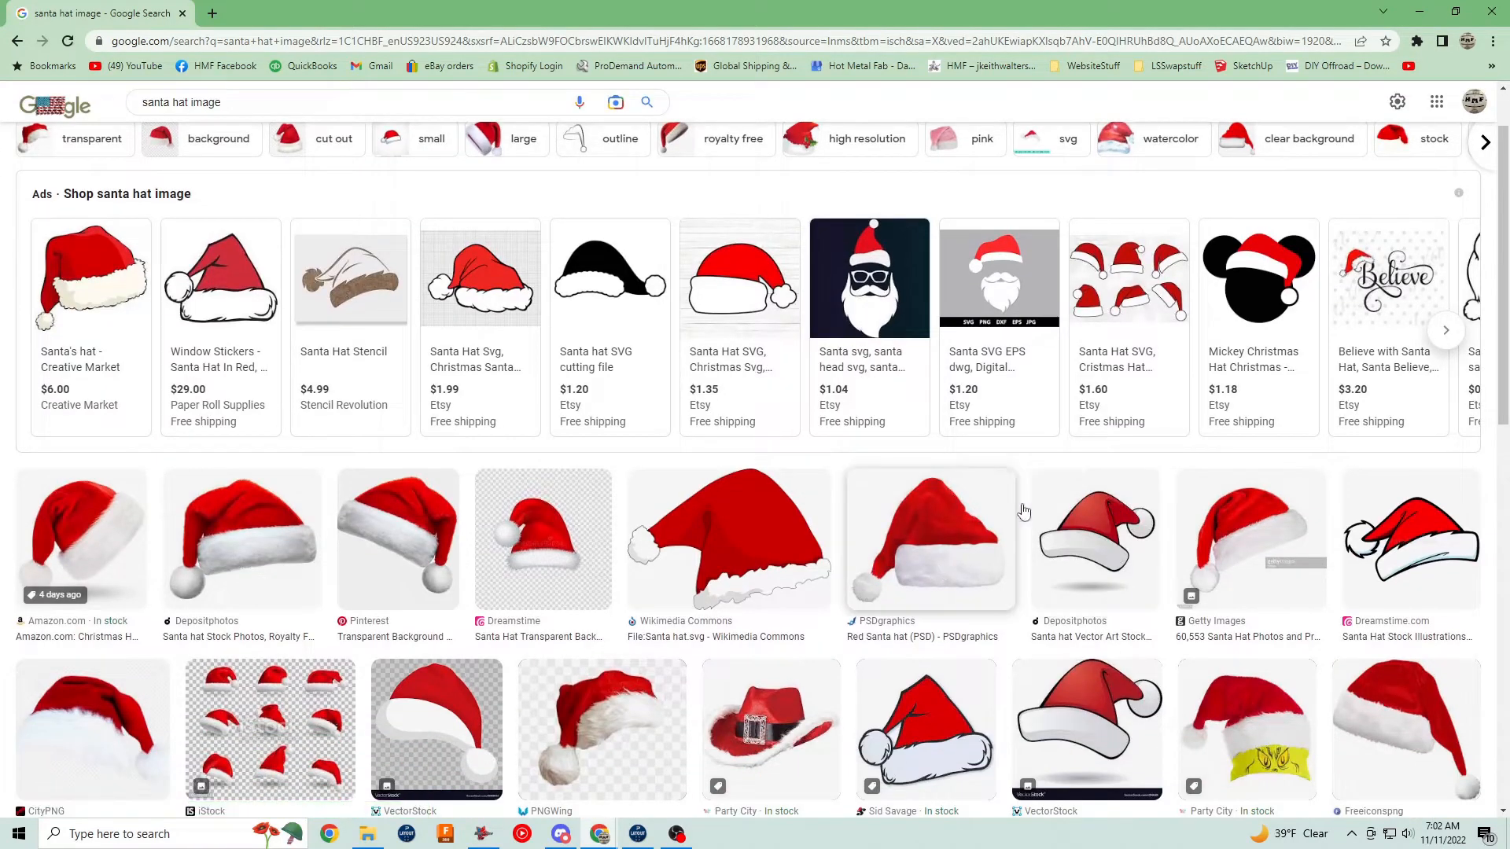
{"action": "left_click", "coordinate": [1080, 556]}
{"action": "left_click", "coordinate": [1090, 559]}
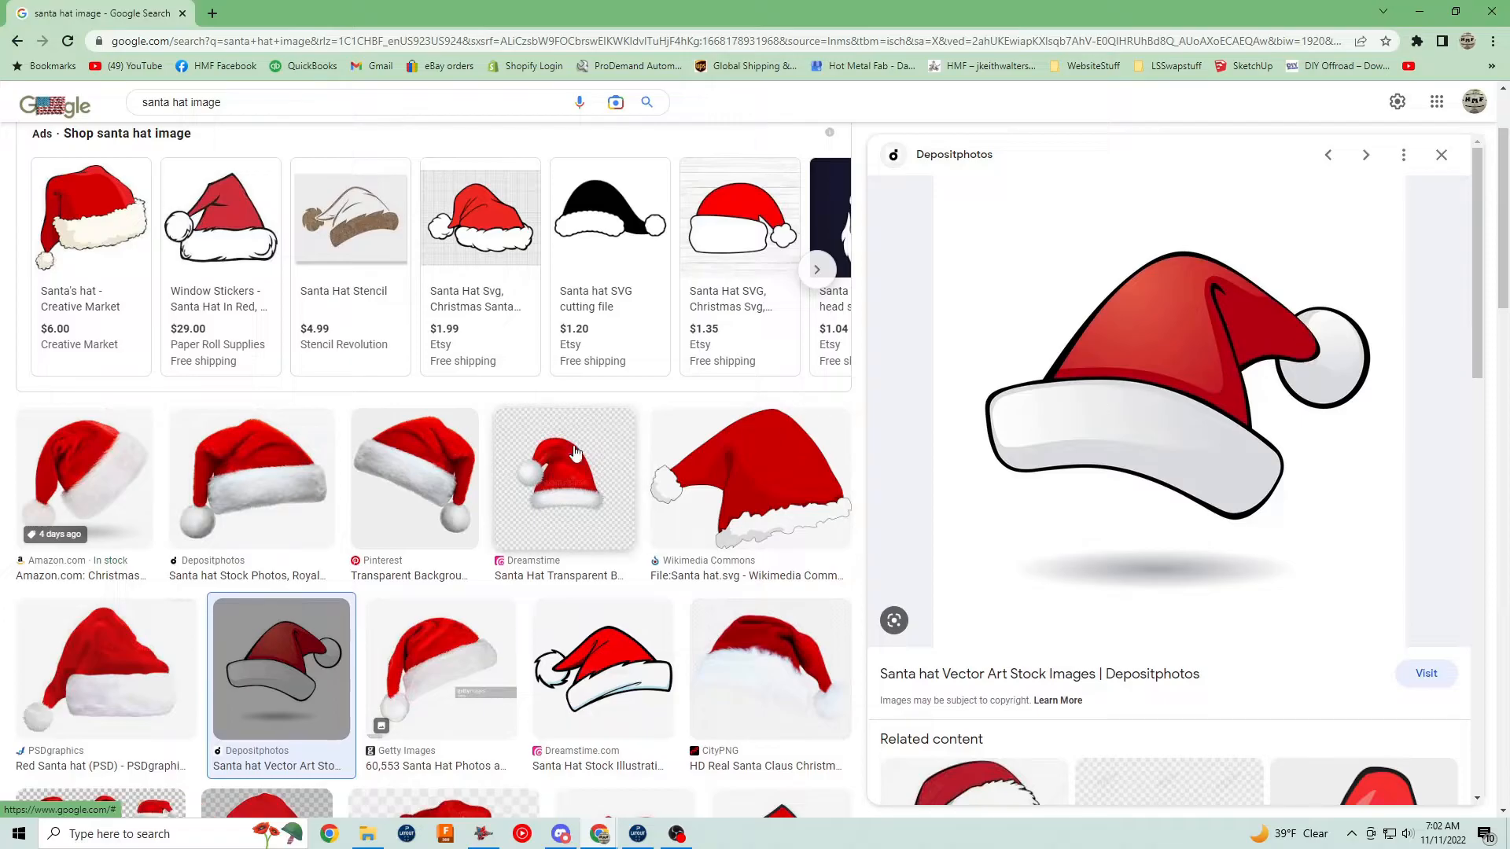
Compare other Santa hat results, preview the Pinterest one, and return to the Depositphotos hat.
{"action": "scroll", "coordinate": [594, 673], "scroll_direction": "down", "scroll_amount": 2}
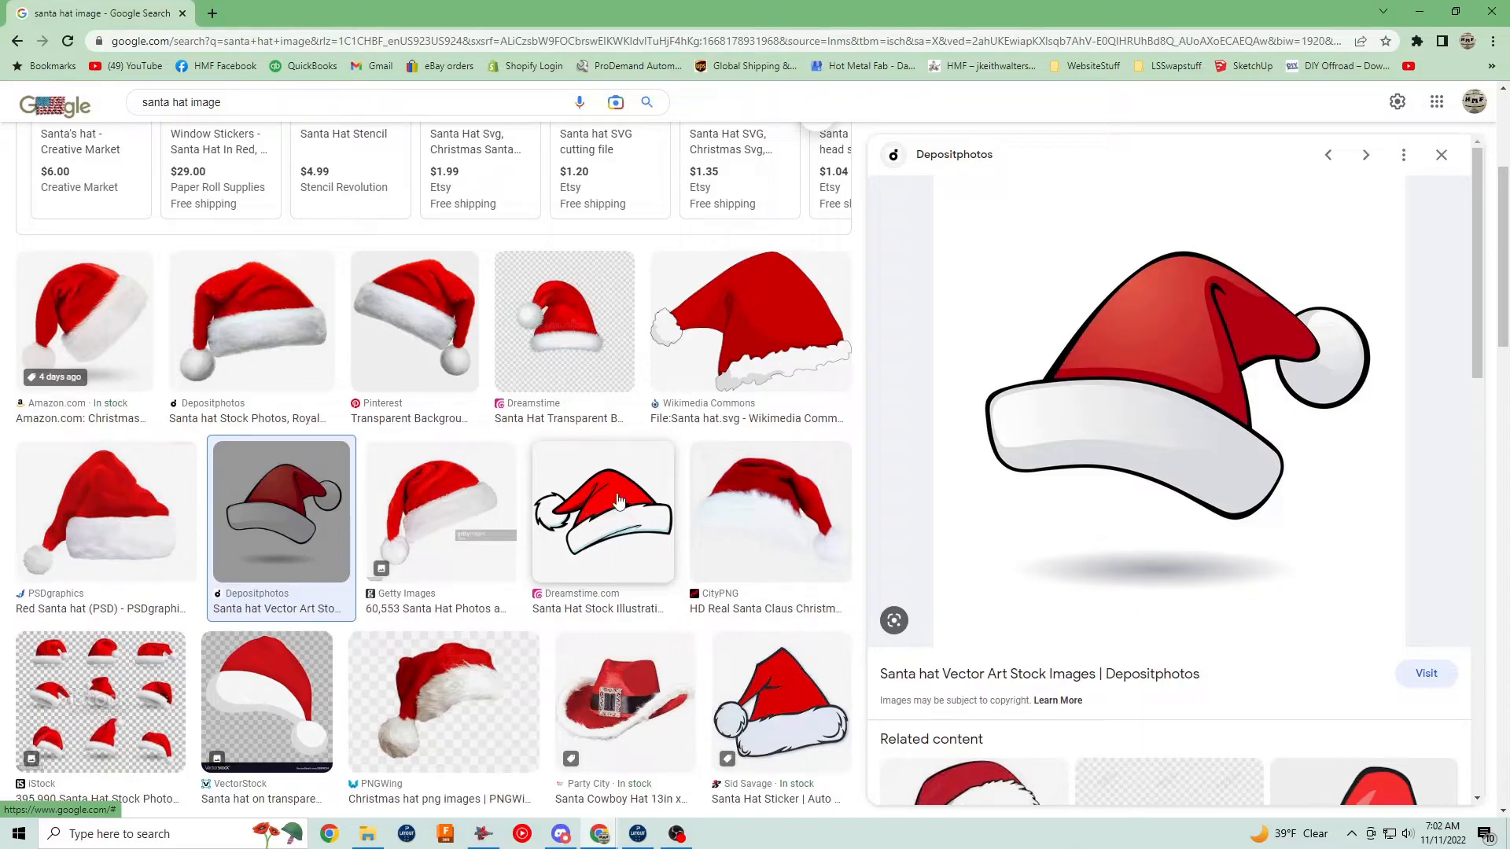
{"action": "scroll", "coordinate": [621, 511], "scroll_direction": "down", "scroll_amount": 1}
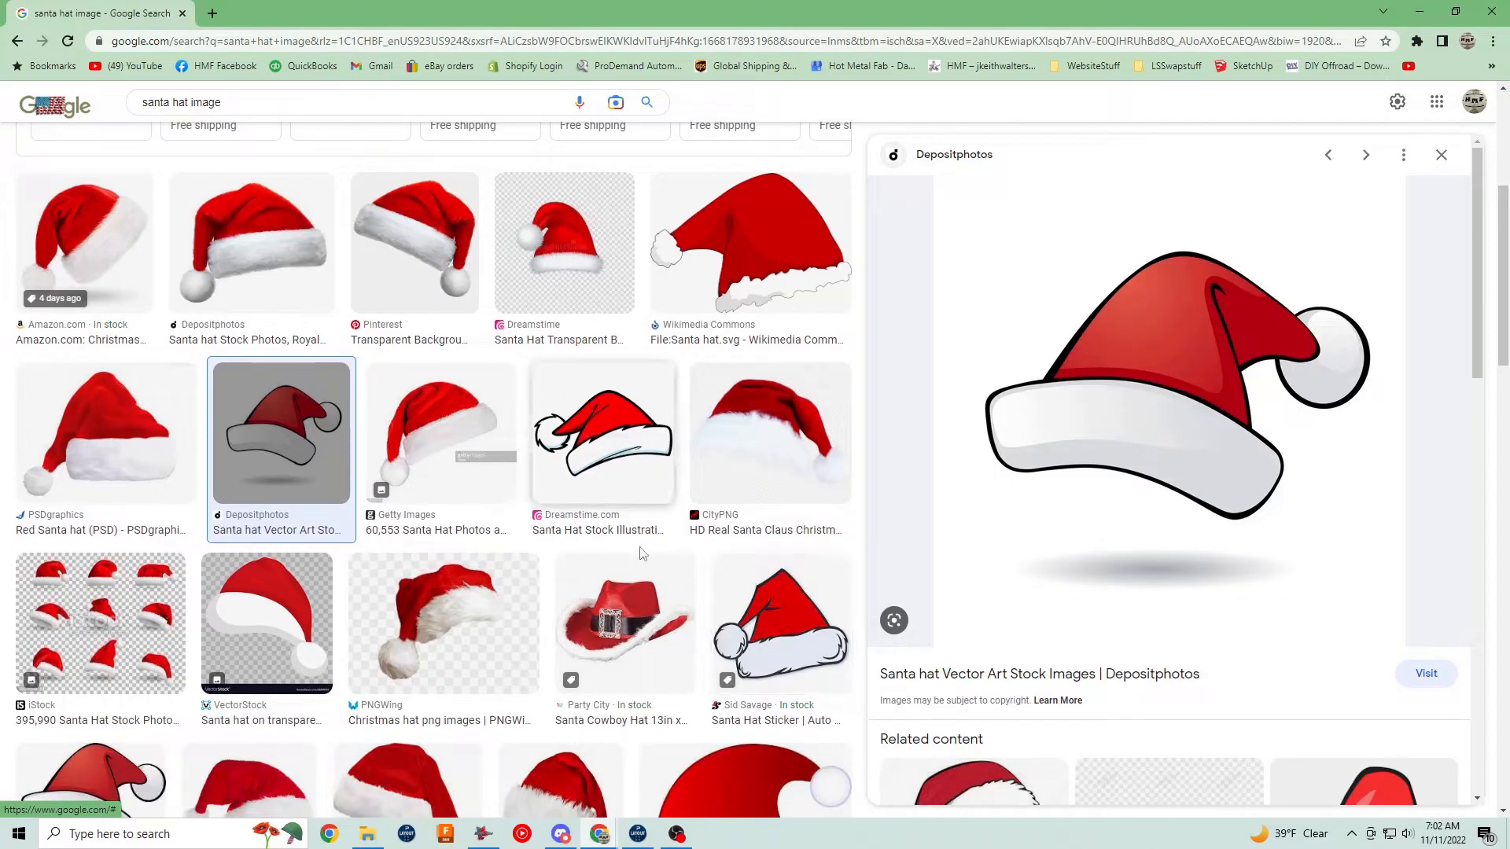
{"action": "scroll", "coordinate": [478, 324], "scroll_direction": "up", "scroll_amount": 1}
{"action": "left_click", "coordinate": [475, 324]}
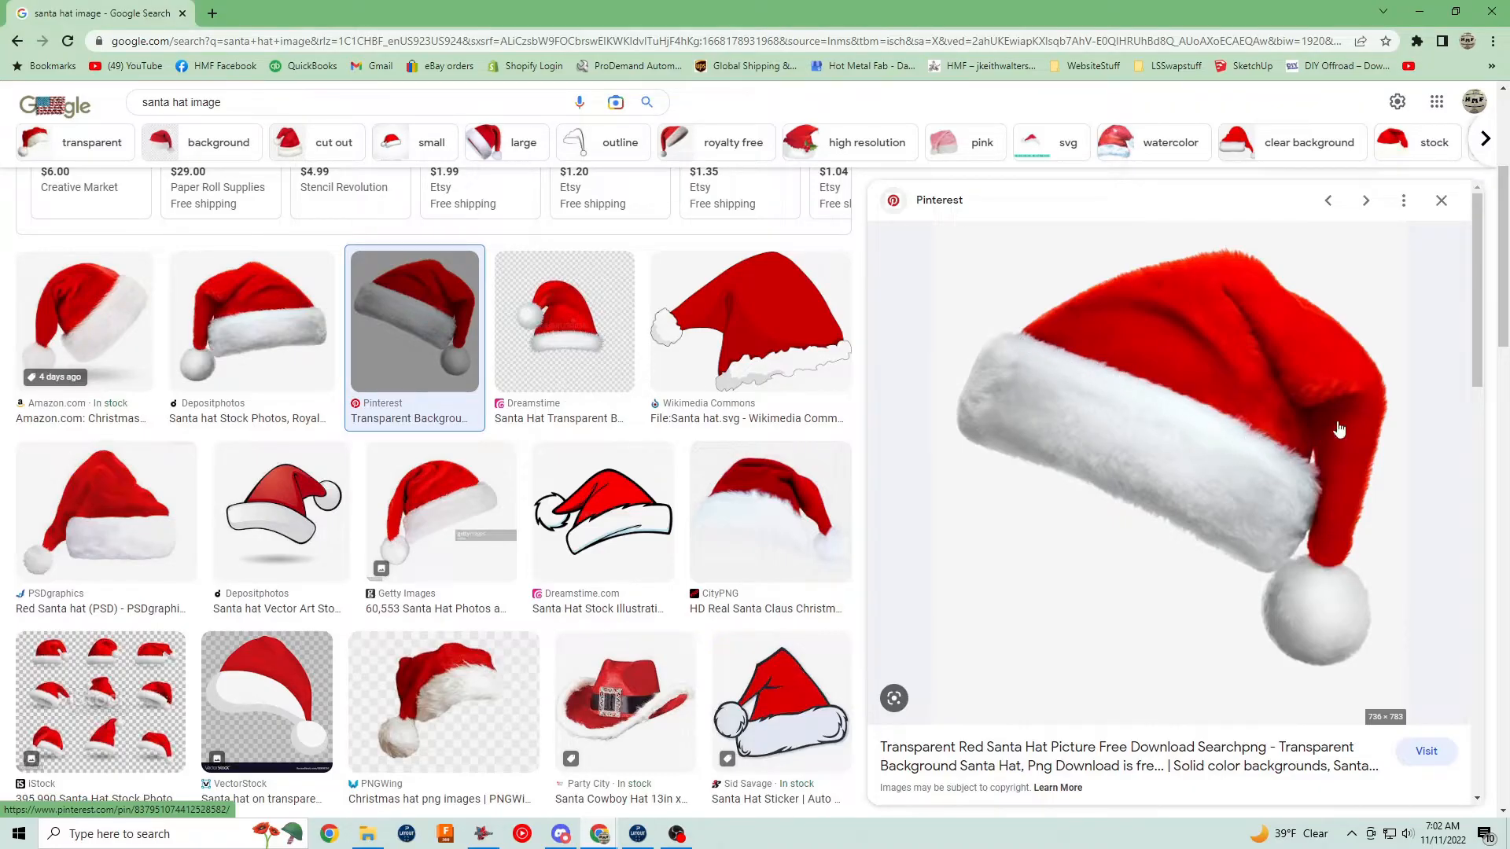
{"action": "left_click", "coordinate": [17, 41]}
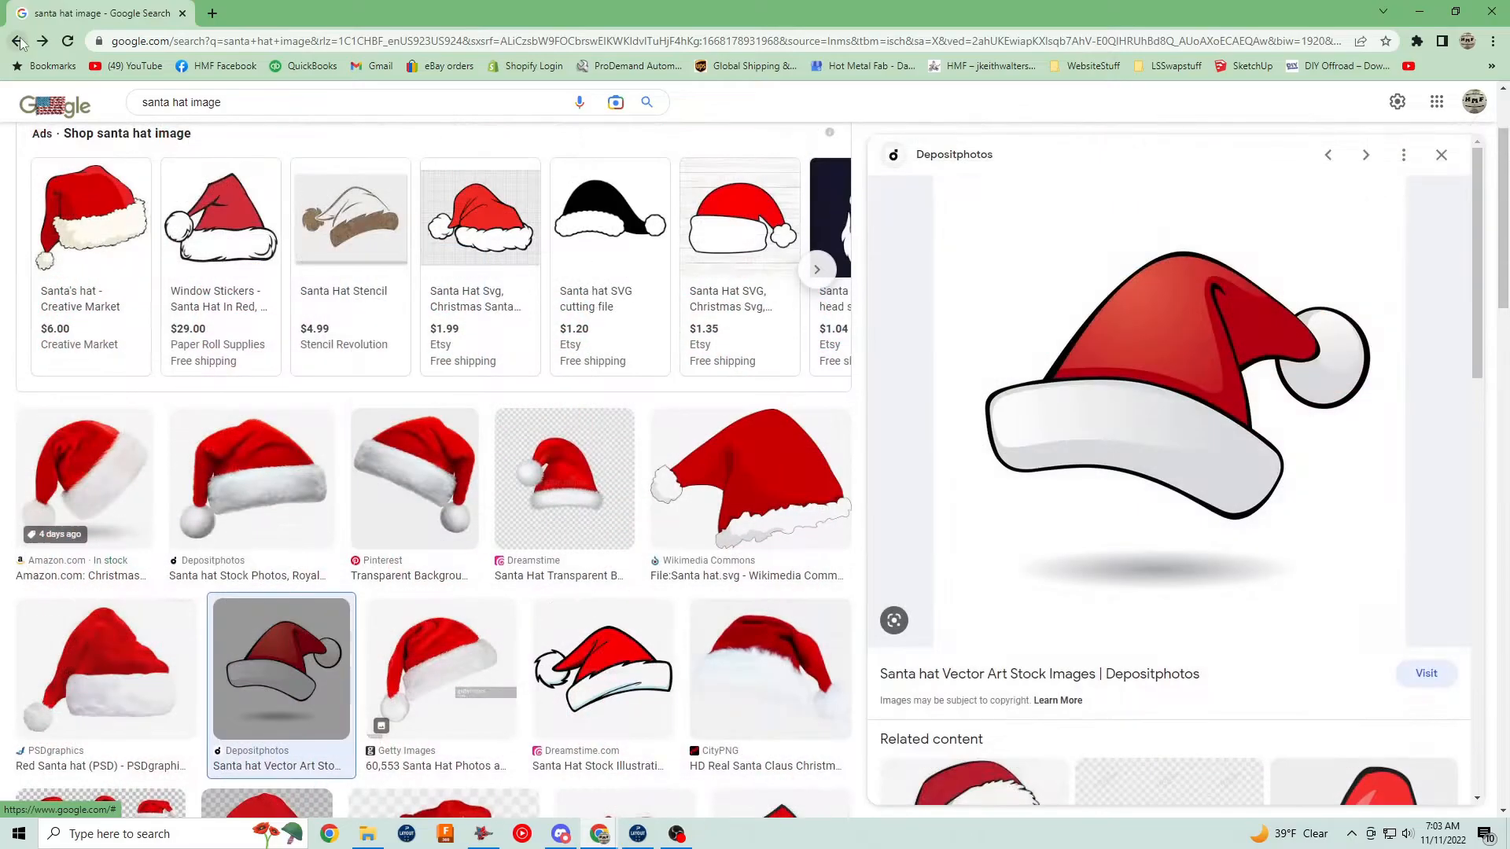
Save the Depositphotos hat picture to Downloads as a JPEG named "baby yoda santa hat".
{"action": "right_click", "coordinate": [1195, 386]}
{"action": "left_click", "coordinate": [1285, 566]}
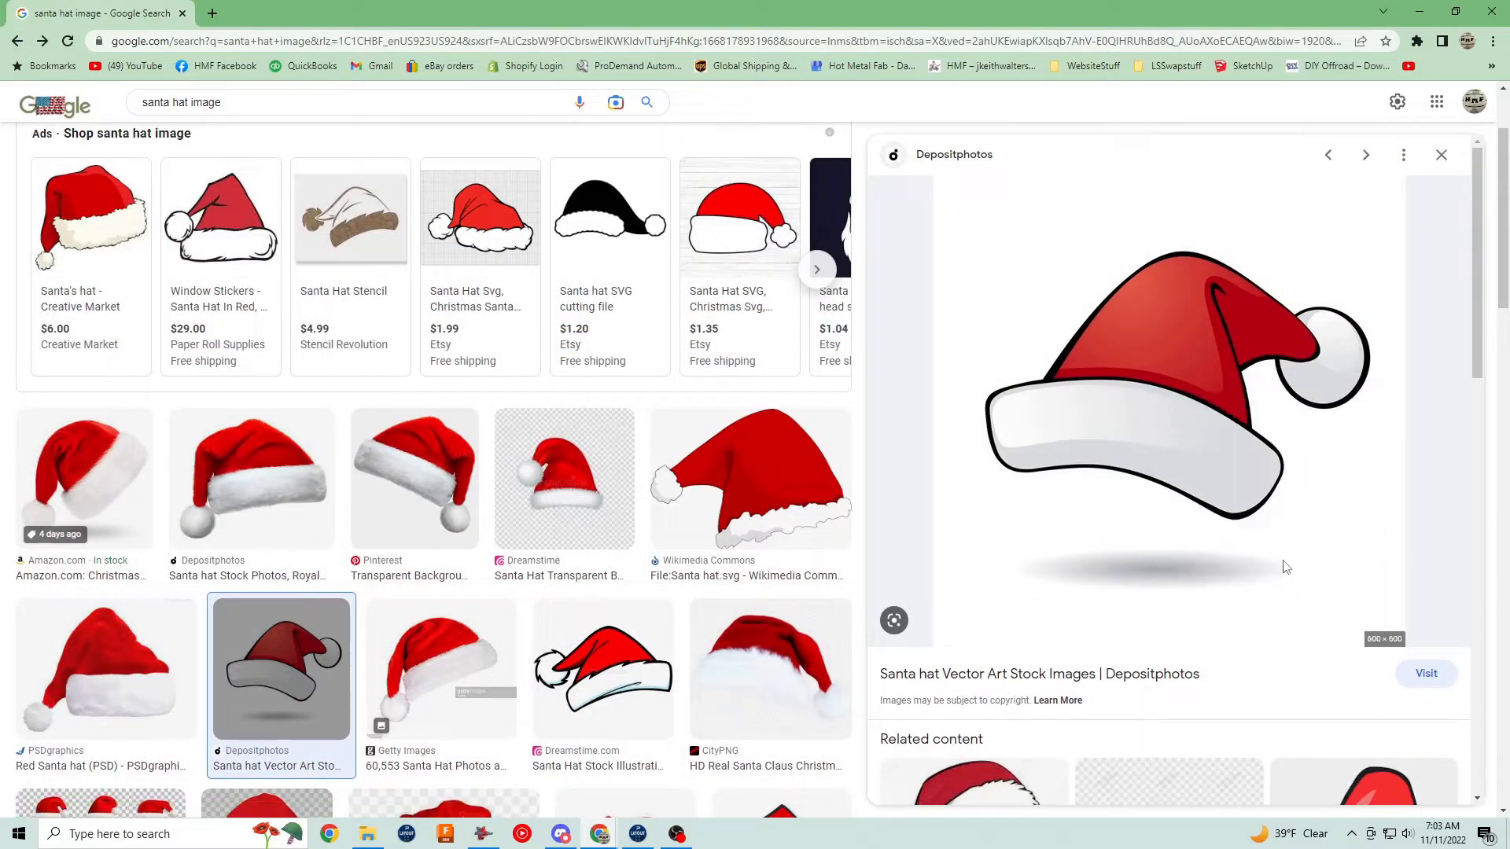
{"action": "type", "text": "baby yoda santa hat"}
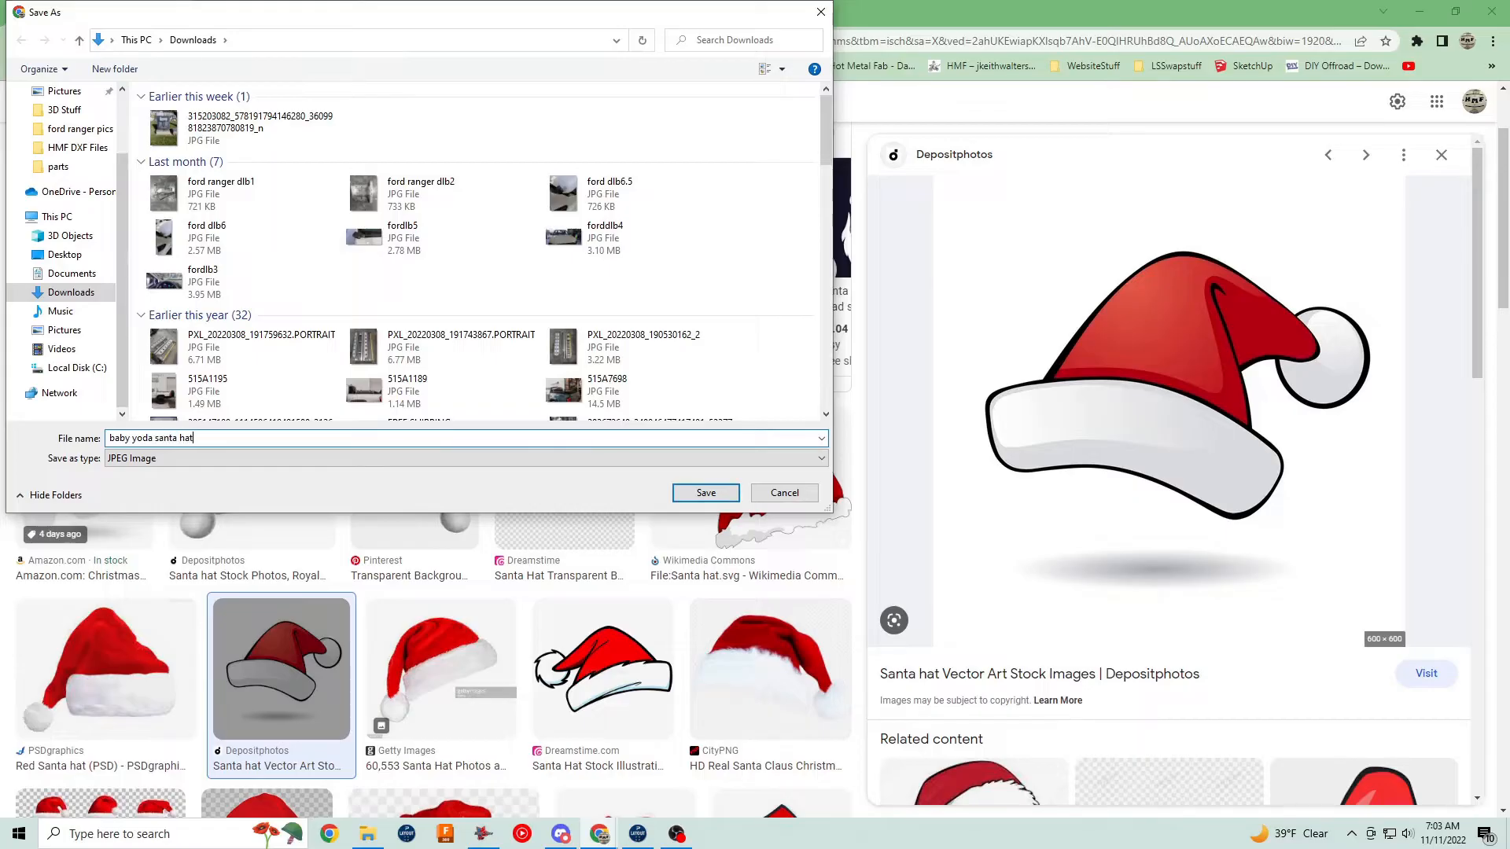
{"action": "key", "text": "Return"}
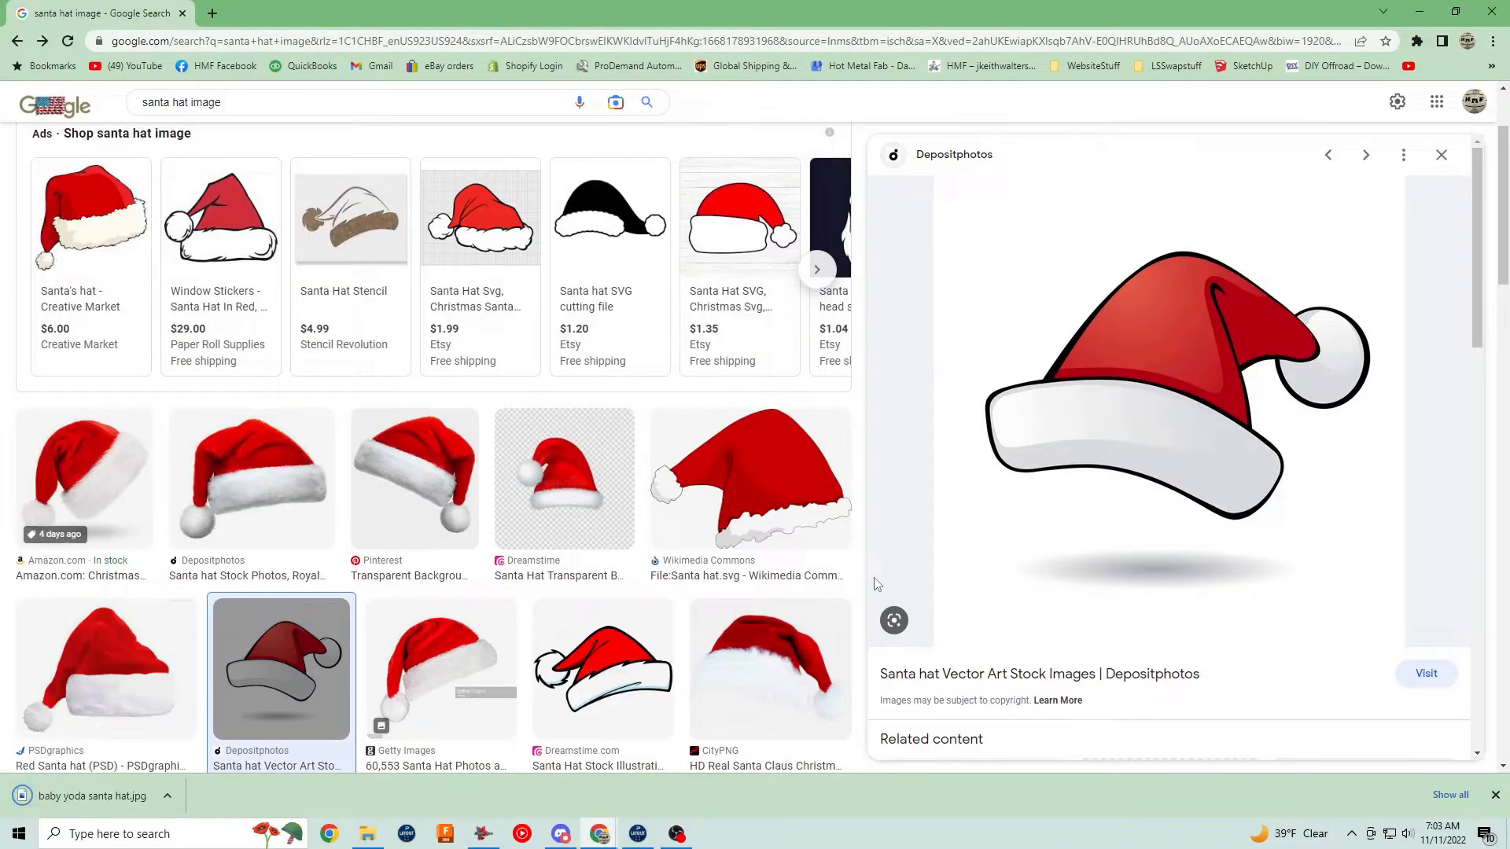
Preview the CityPNG Santa hat and save it to Downloads as a PNG named "santa hat test".
{"action": "left_click", "coordinate": [753, 676]}
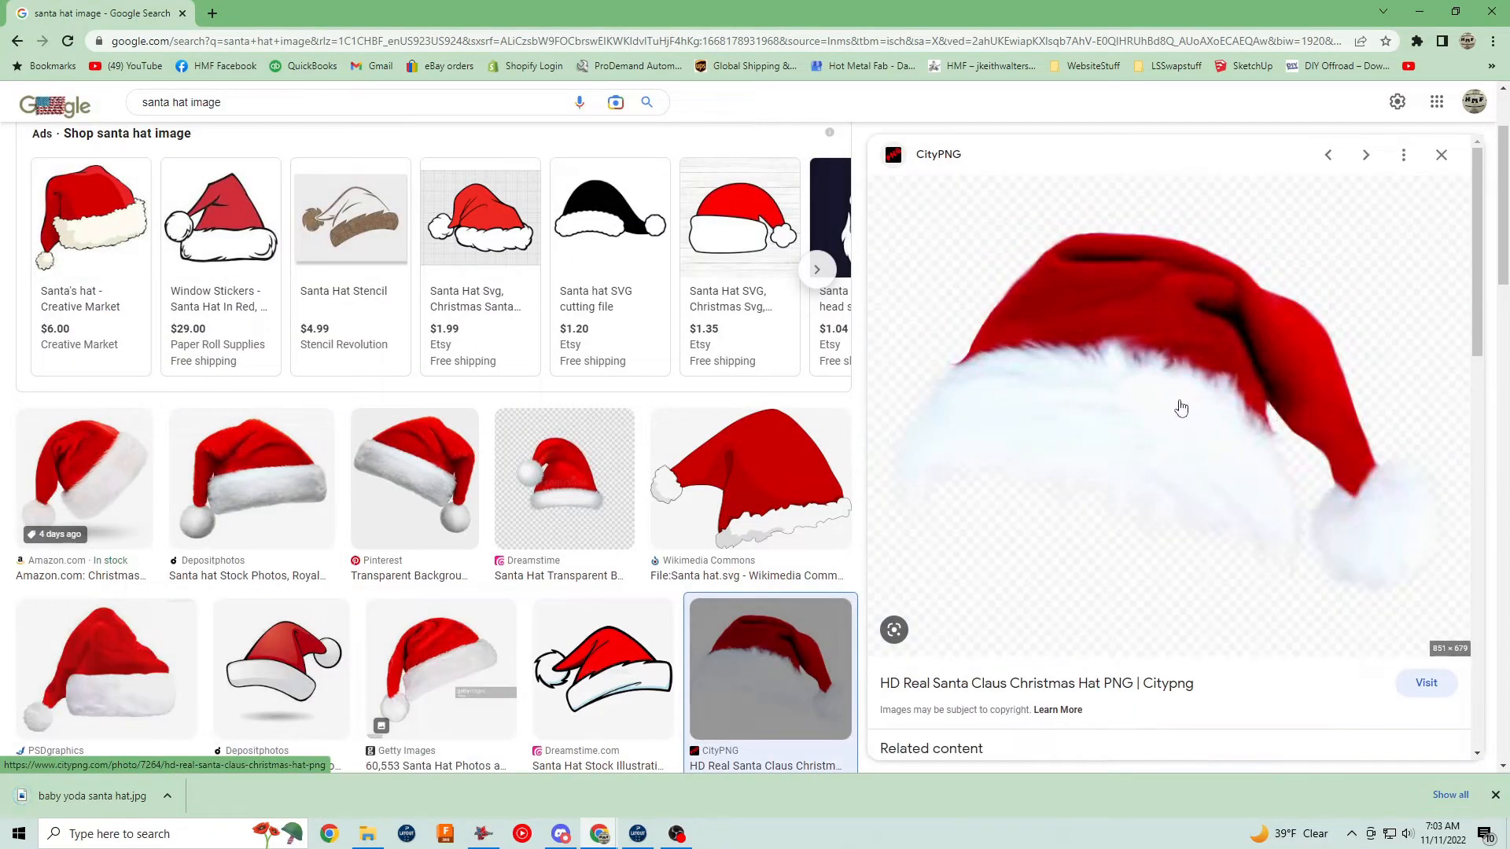
{"action": "right_click", "coordinate": [1139, 432]}
{"action": "left_click", "coordinate": [1221, 606]}
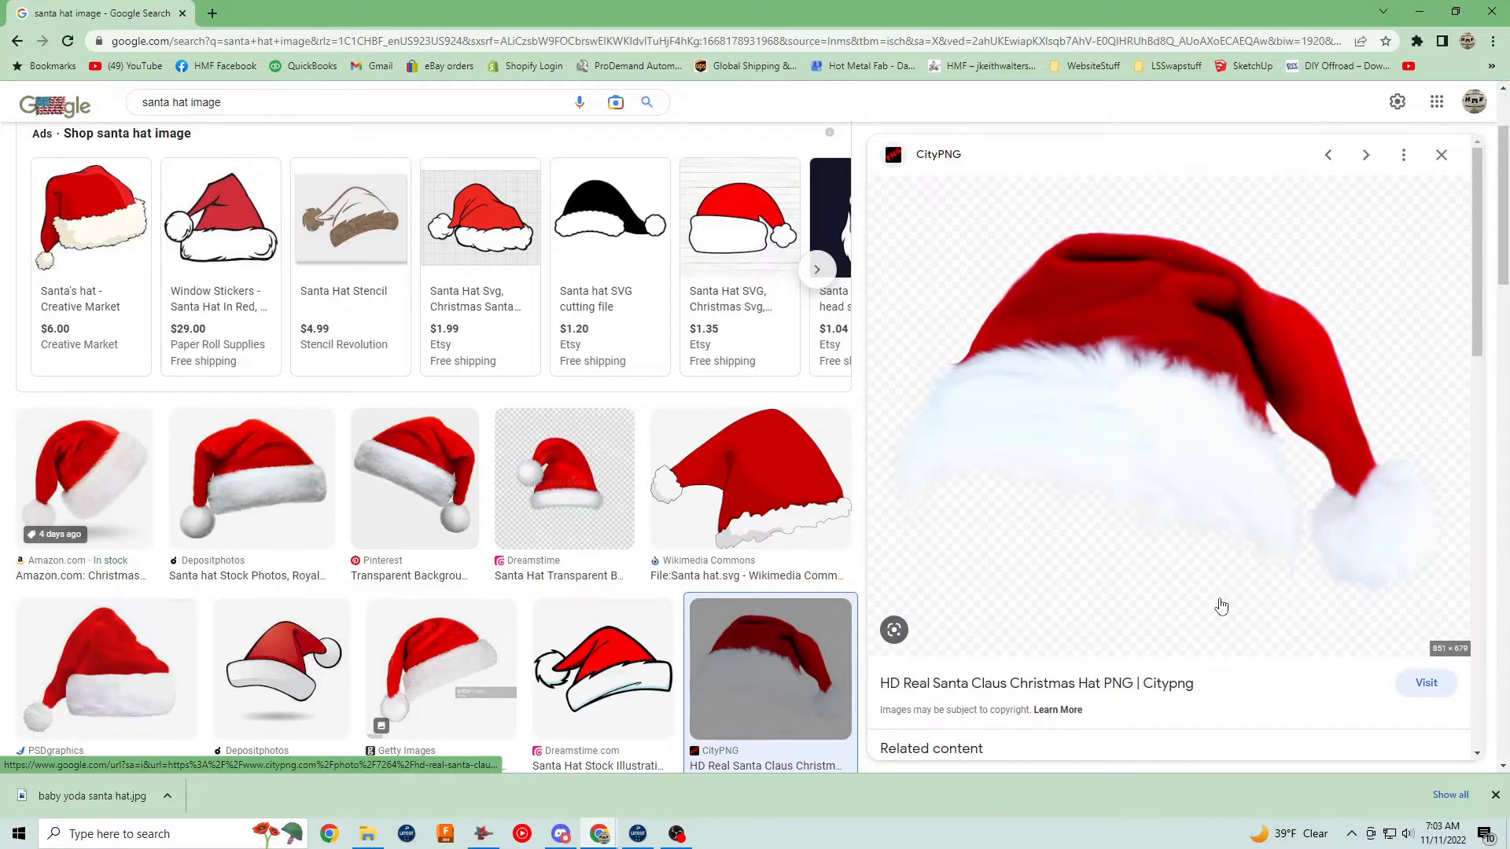
{"action": "type", "text": "santa hat test"}
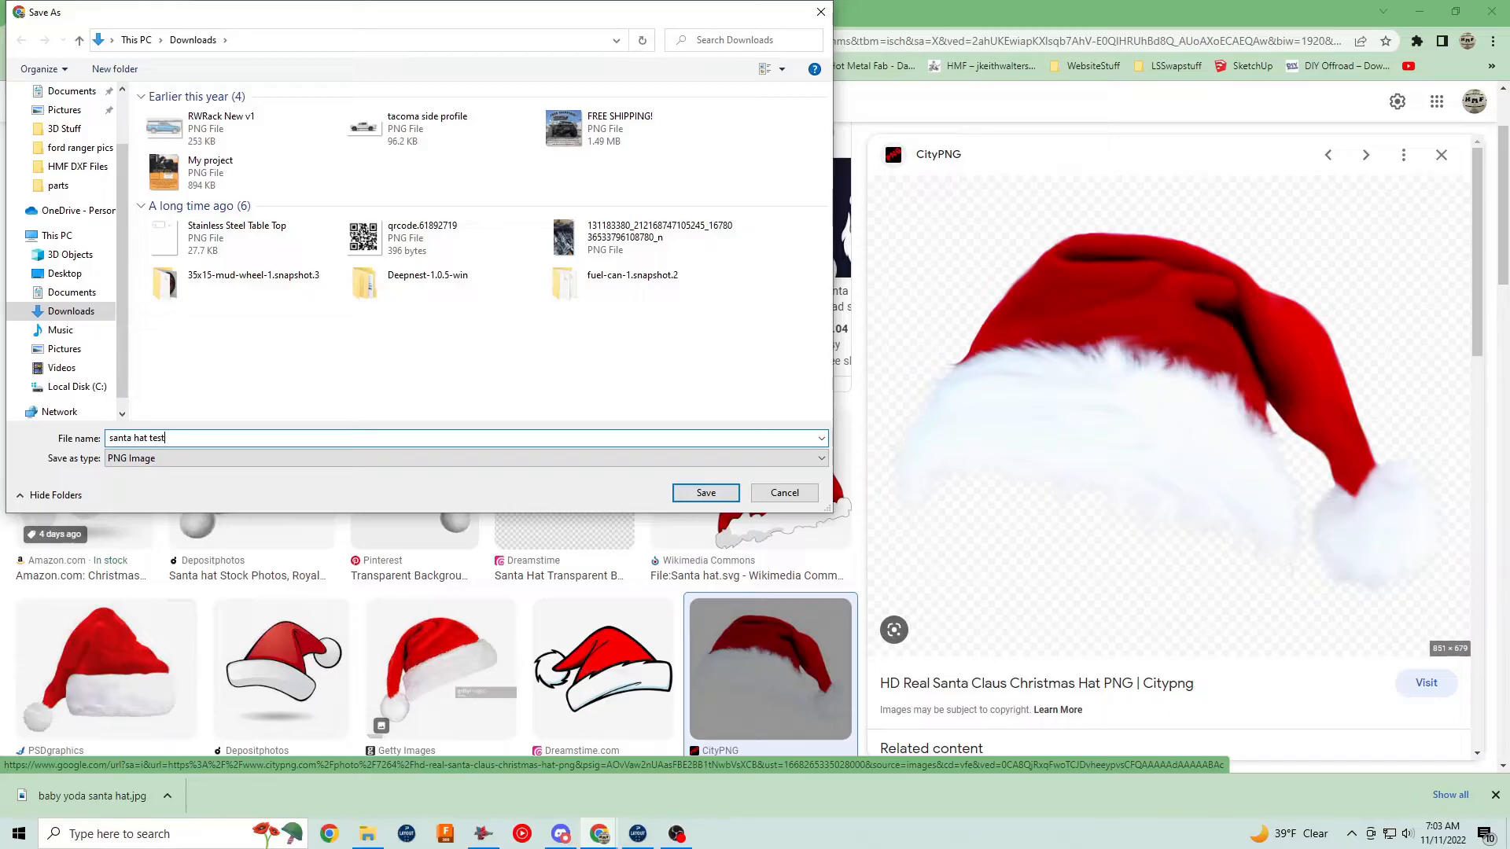
{"action": "key", "text": "Return"}
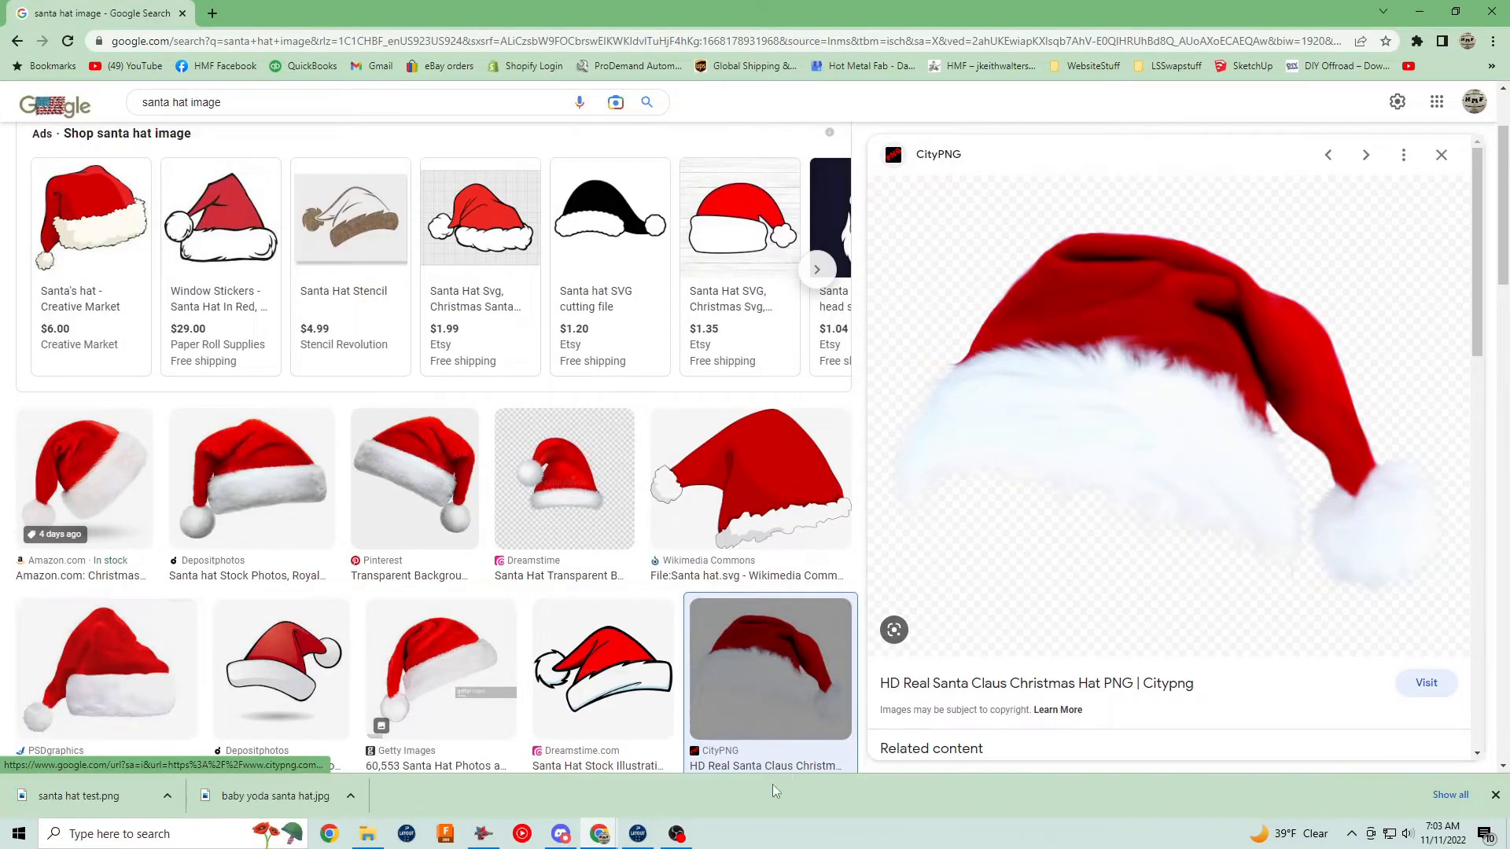
Switch back to ProtoMAX Layout and look over the whole Baby Yoda drawing.
{"action": "left_click", "coordinate": [637, 835]}
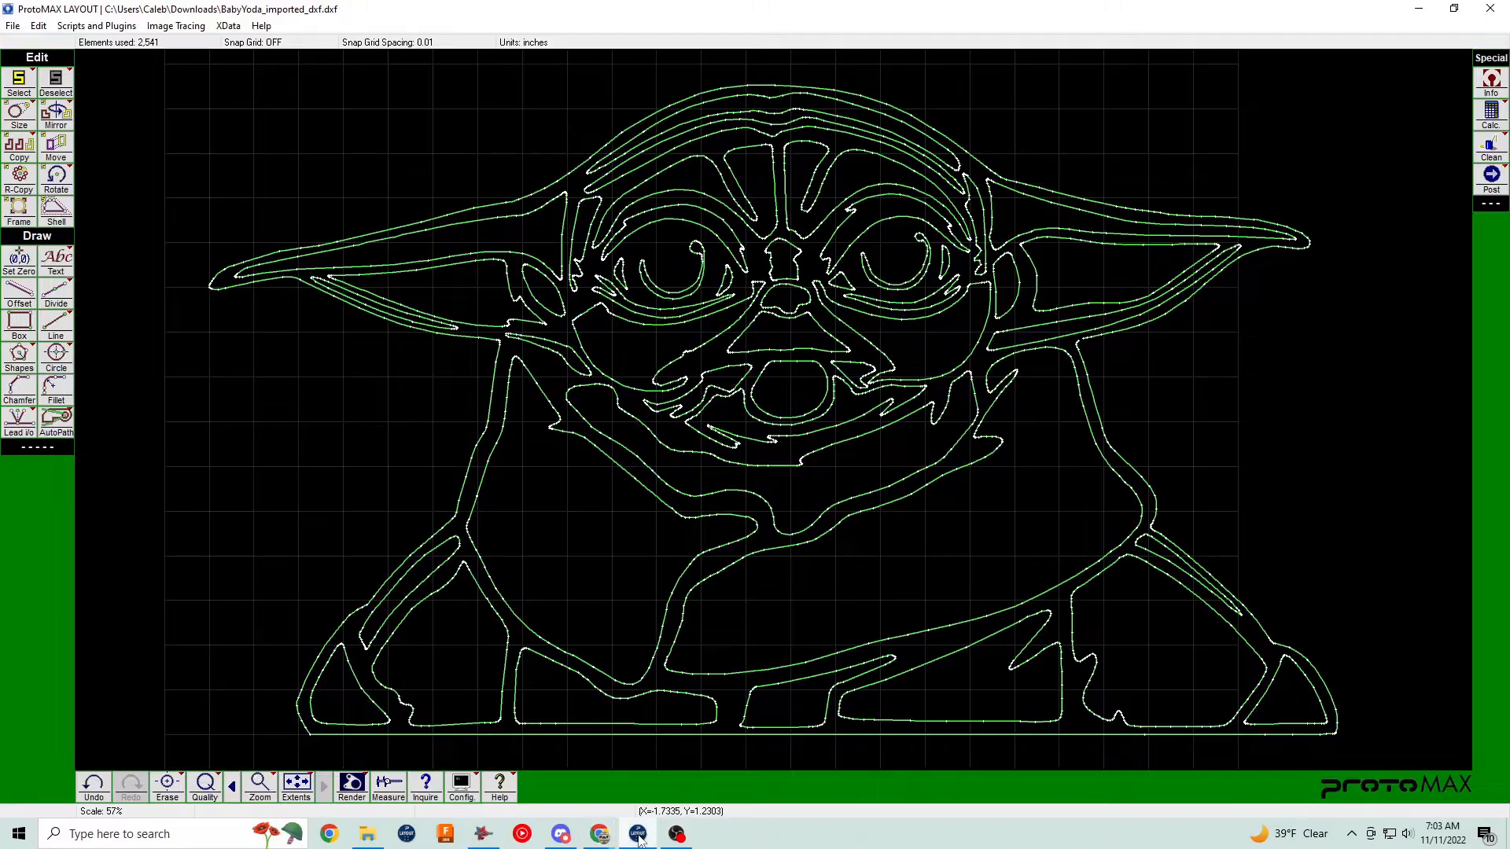
{"action": "scroll", "coordinate": [776, 413], "scroll_direction": "down", "scroll_amount": 4}
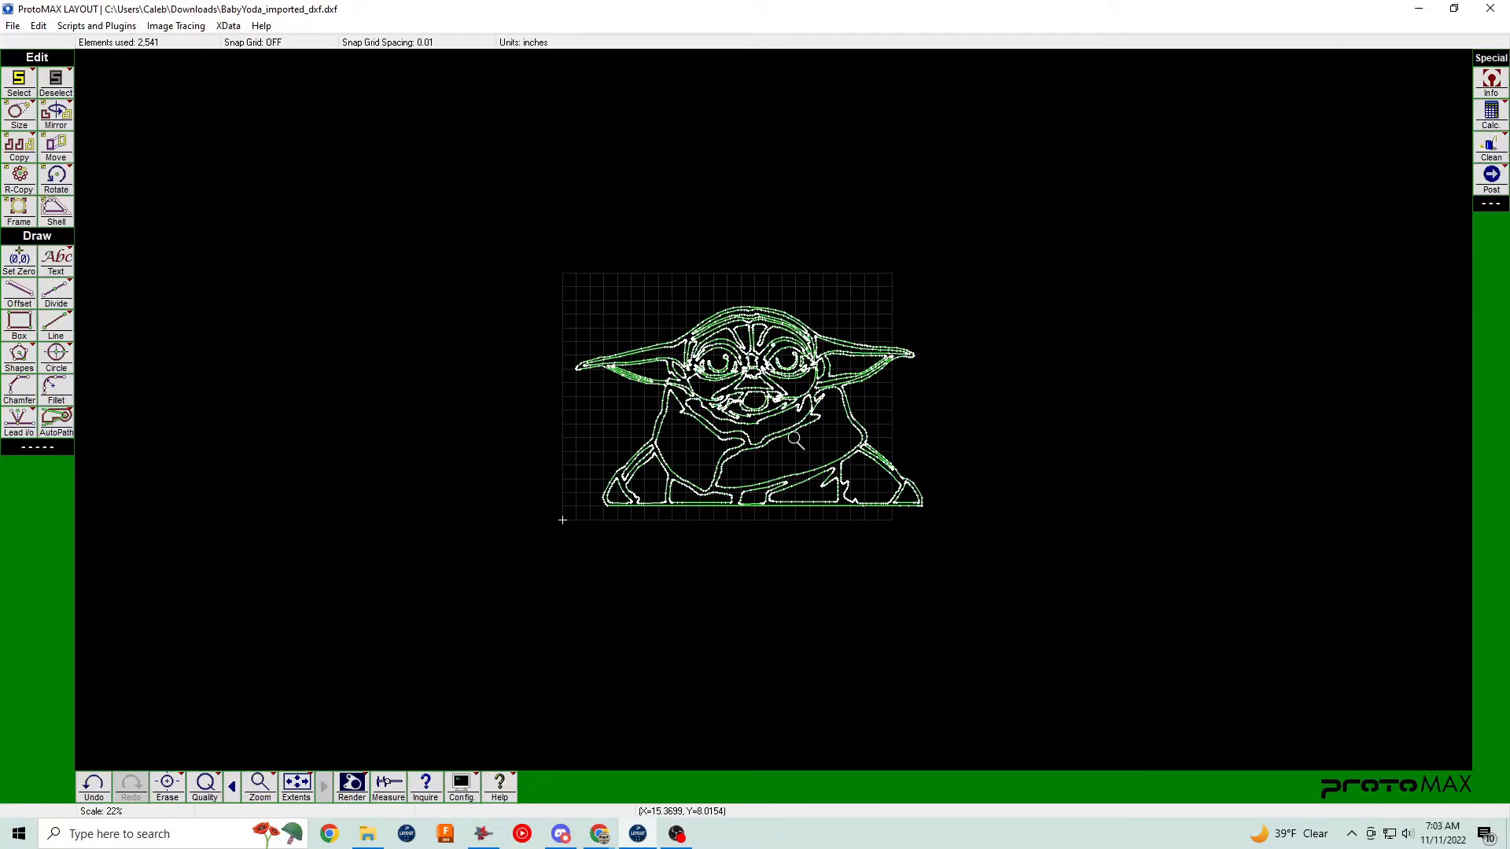
{"action": "scroll", "coordinate": [795, 440], "scroll_direction": "up", "scroll_amount": 2}
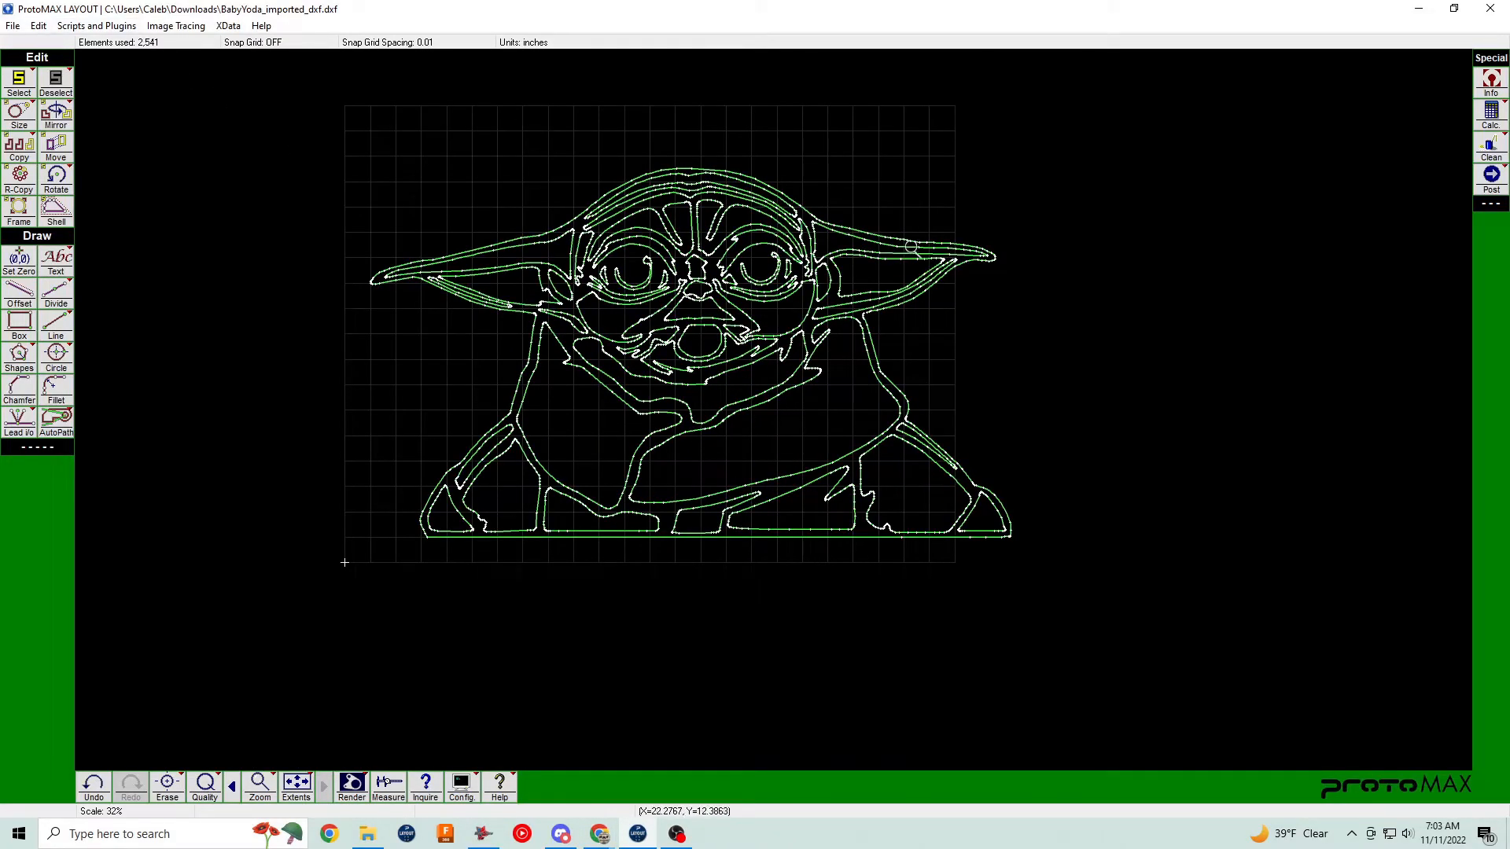
Open another ProtoMAX Layout window and start a new blank drawing in it.
{"action": "left_click", "coordinate": [404, 835]}
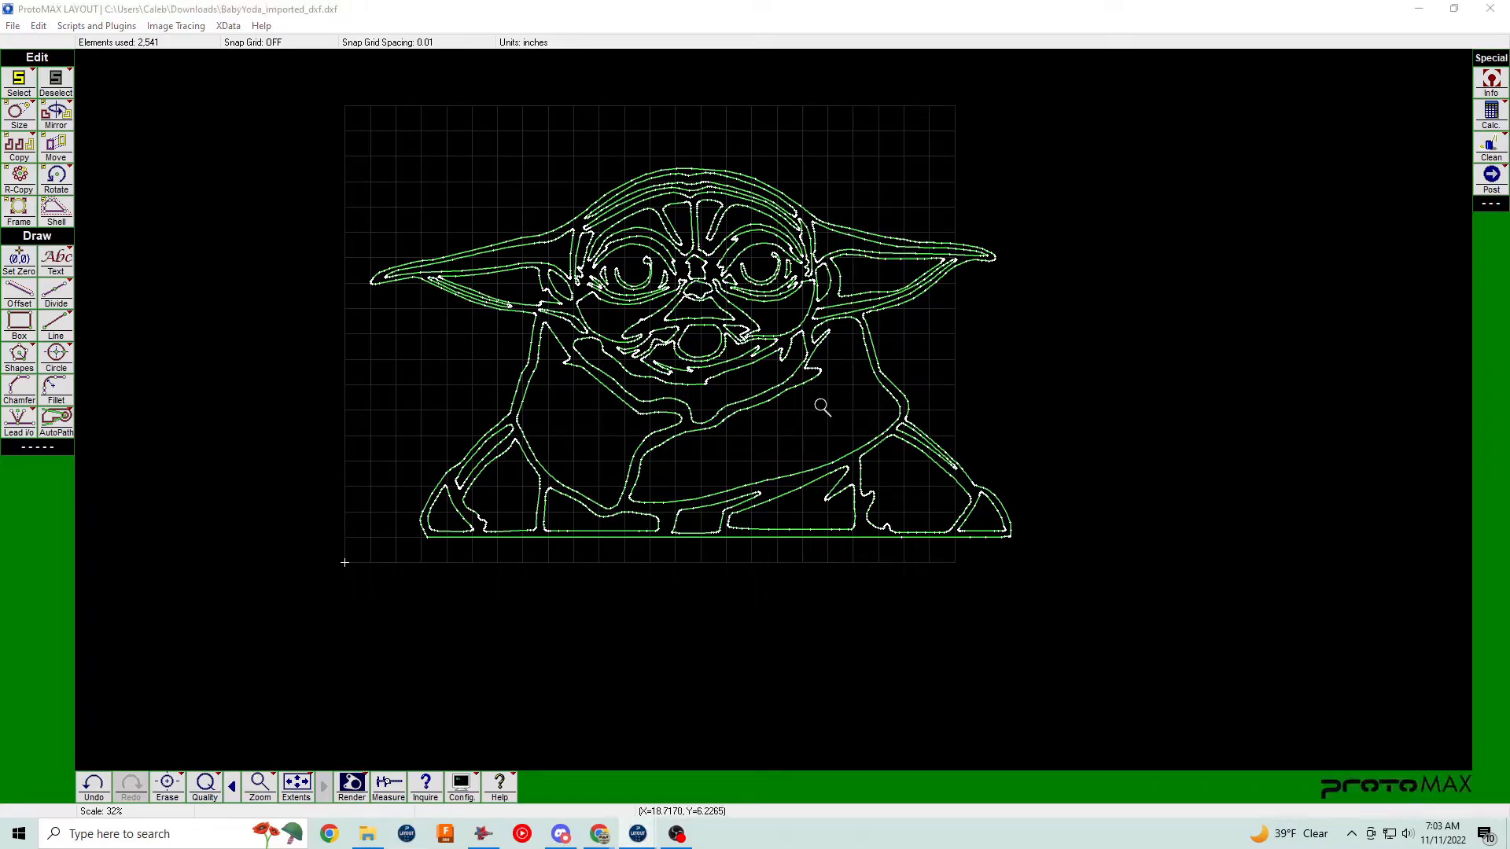
{"action": "scroll", "coordinate": [722, 423], "scroll_direction": "down", "scroll_amount": 3}
{"action": "scroll", "coordinate": [792, 416], "scroll_direction": "up", "scroll_amount": 2}
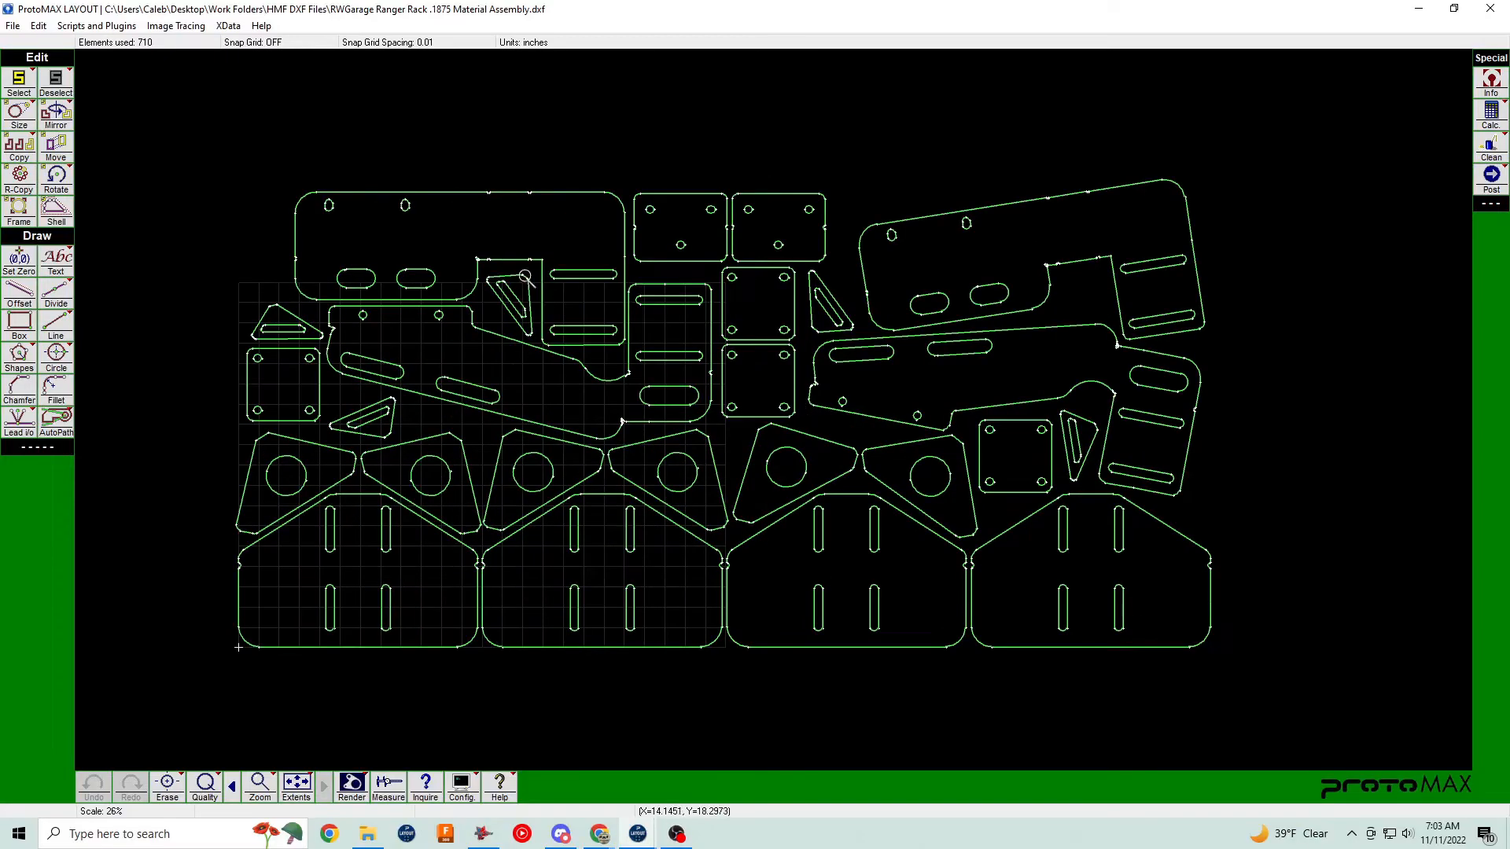
{"action": "scroll", "coordinate": [768, 399], "scroll_direction": "down", "scroll_amount": 1}
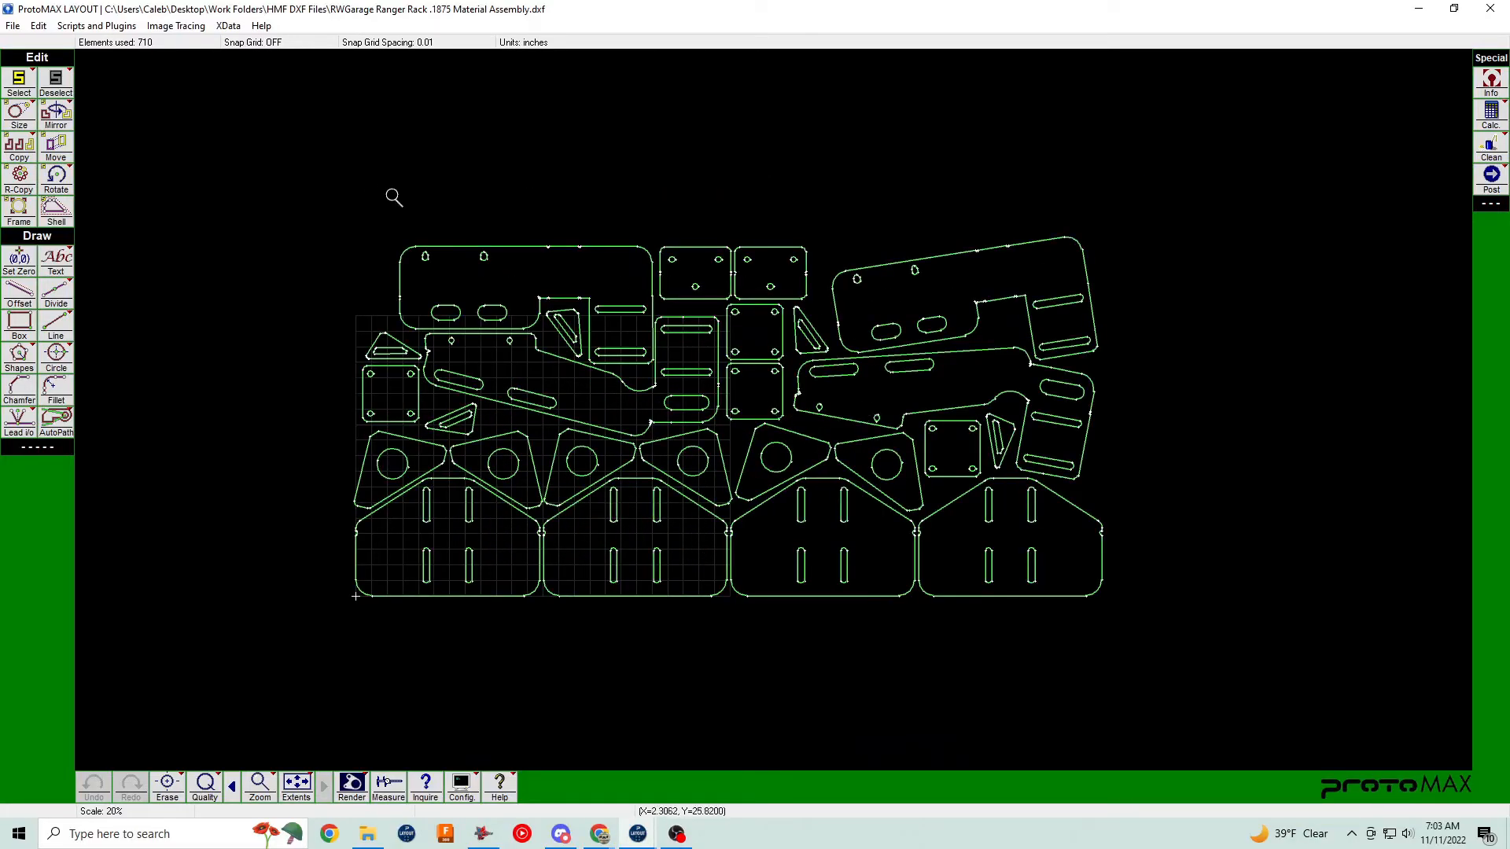
{"action": "left_click", "coordinate": [12, 26]}
{"action": "left_click", "coordinate": [142, 45]}
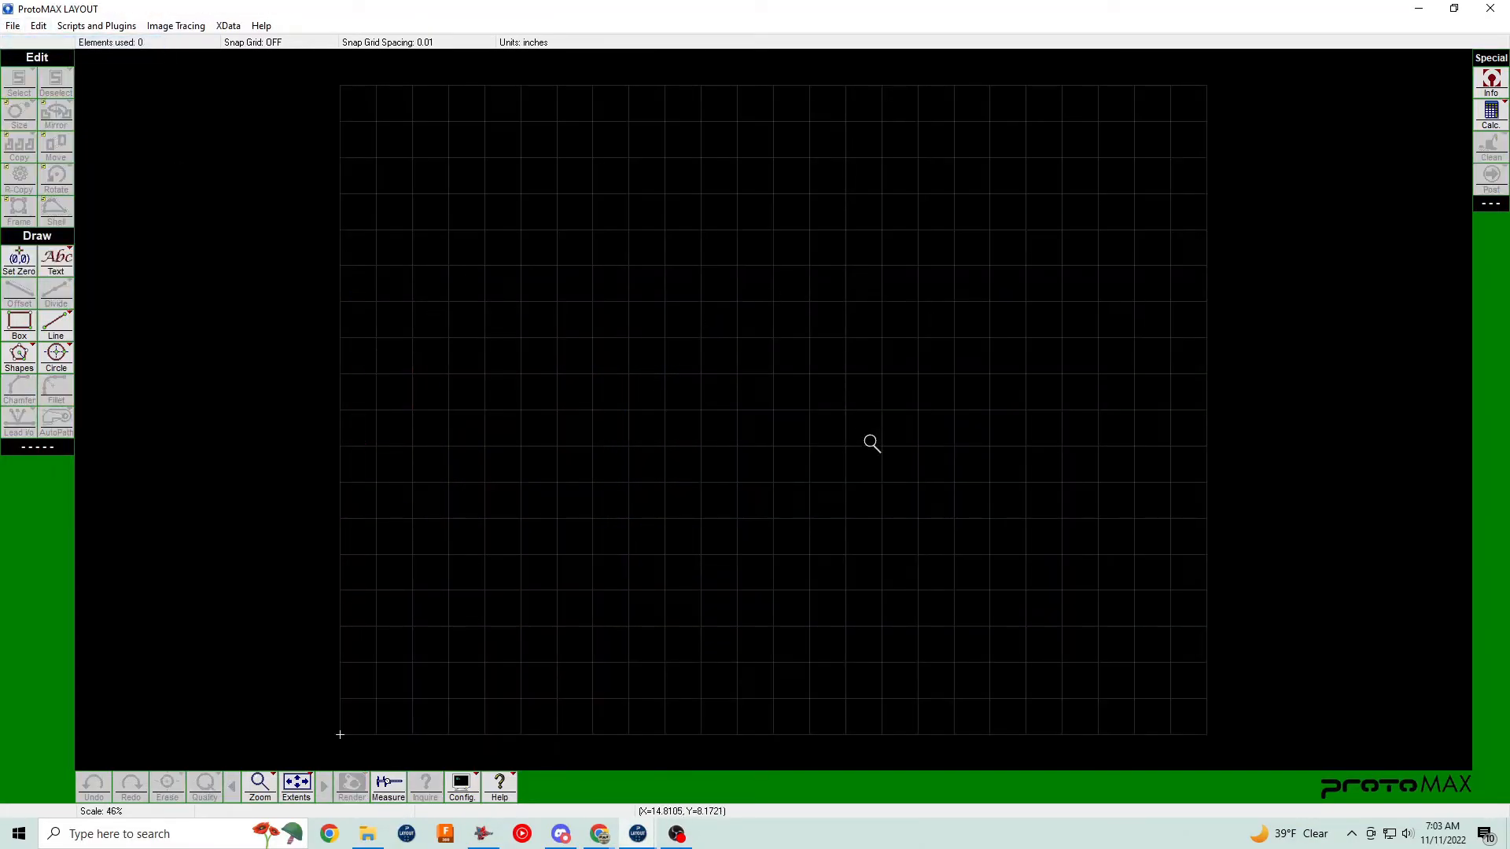
Try to load the "baby yoda santa hat" JPG from Downloads as the image for tracing.
{"action": "left_click", "coordinate": [176, 26]}
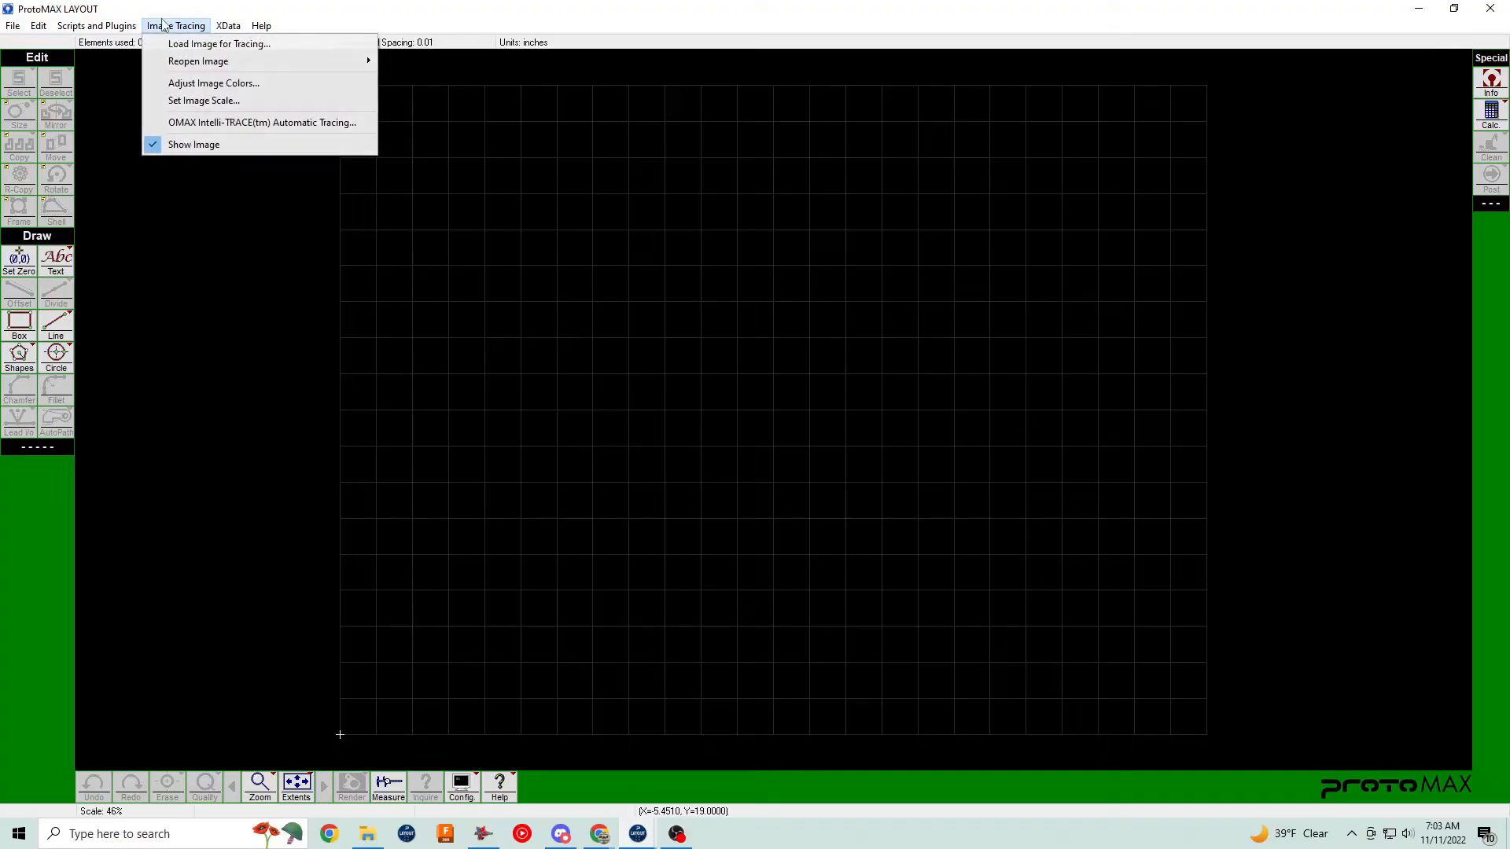
{"action": "left_click", "coordinate": [202, 45]}
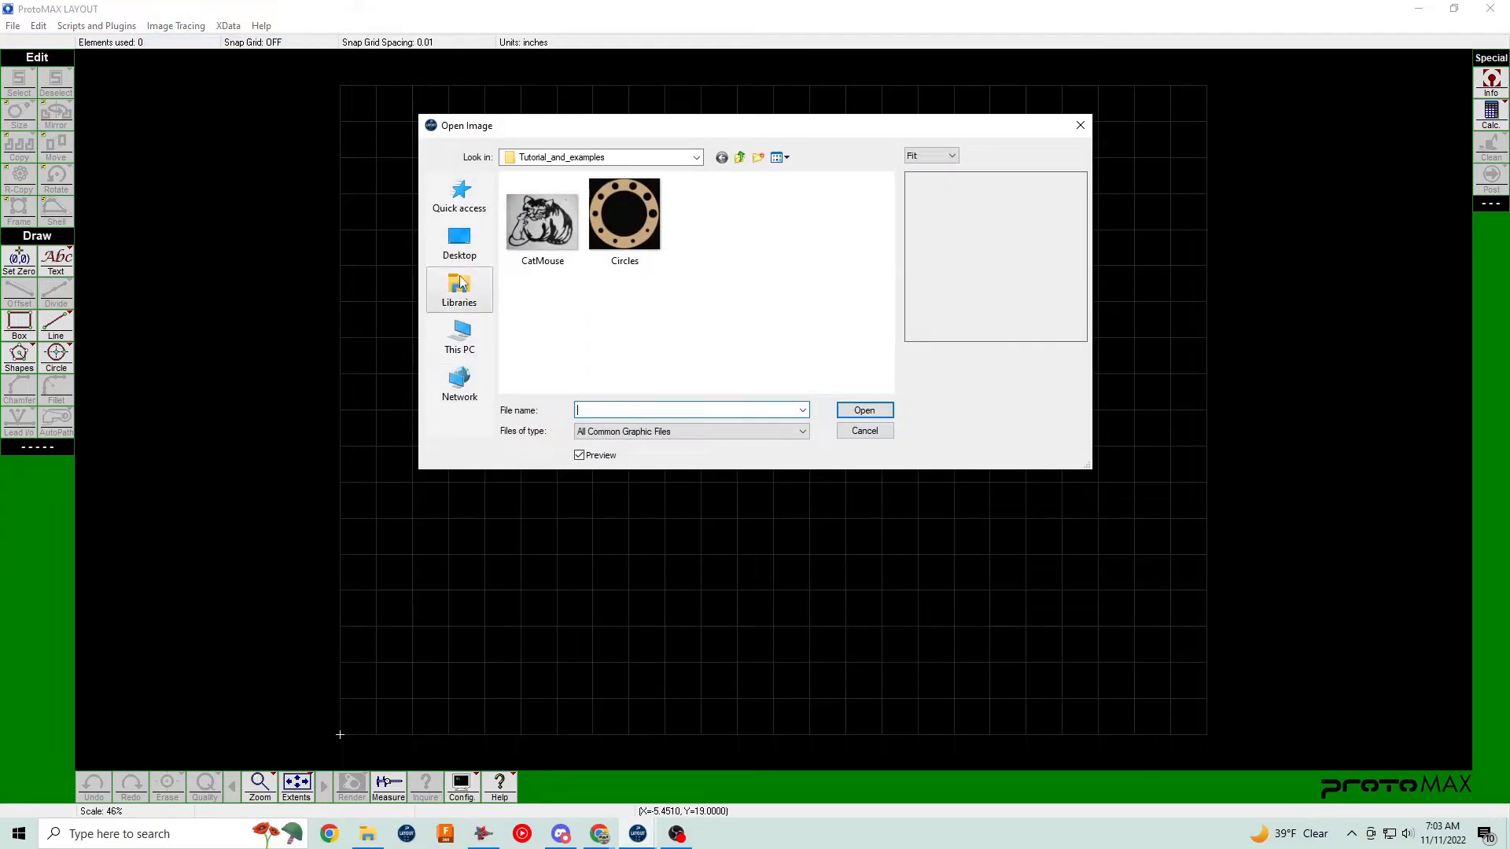
{"action": "left_click", "coordinate": [460, 338]}
{"action": "double_click", "coordinate": [700, 232]}
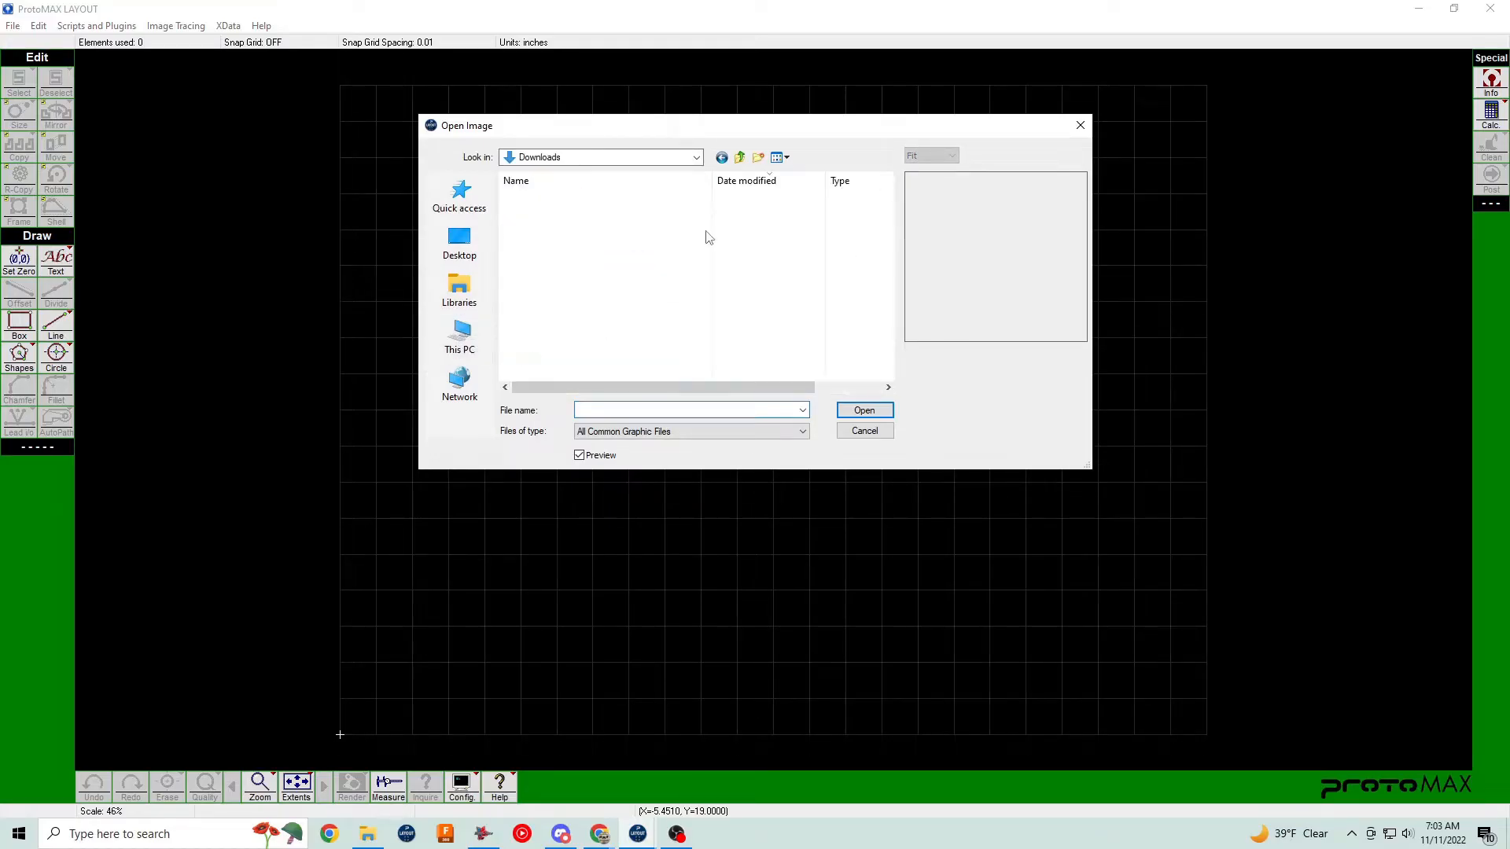
{"action": "left_click", "coordinate": [583, 229]}
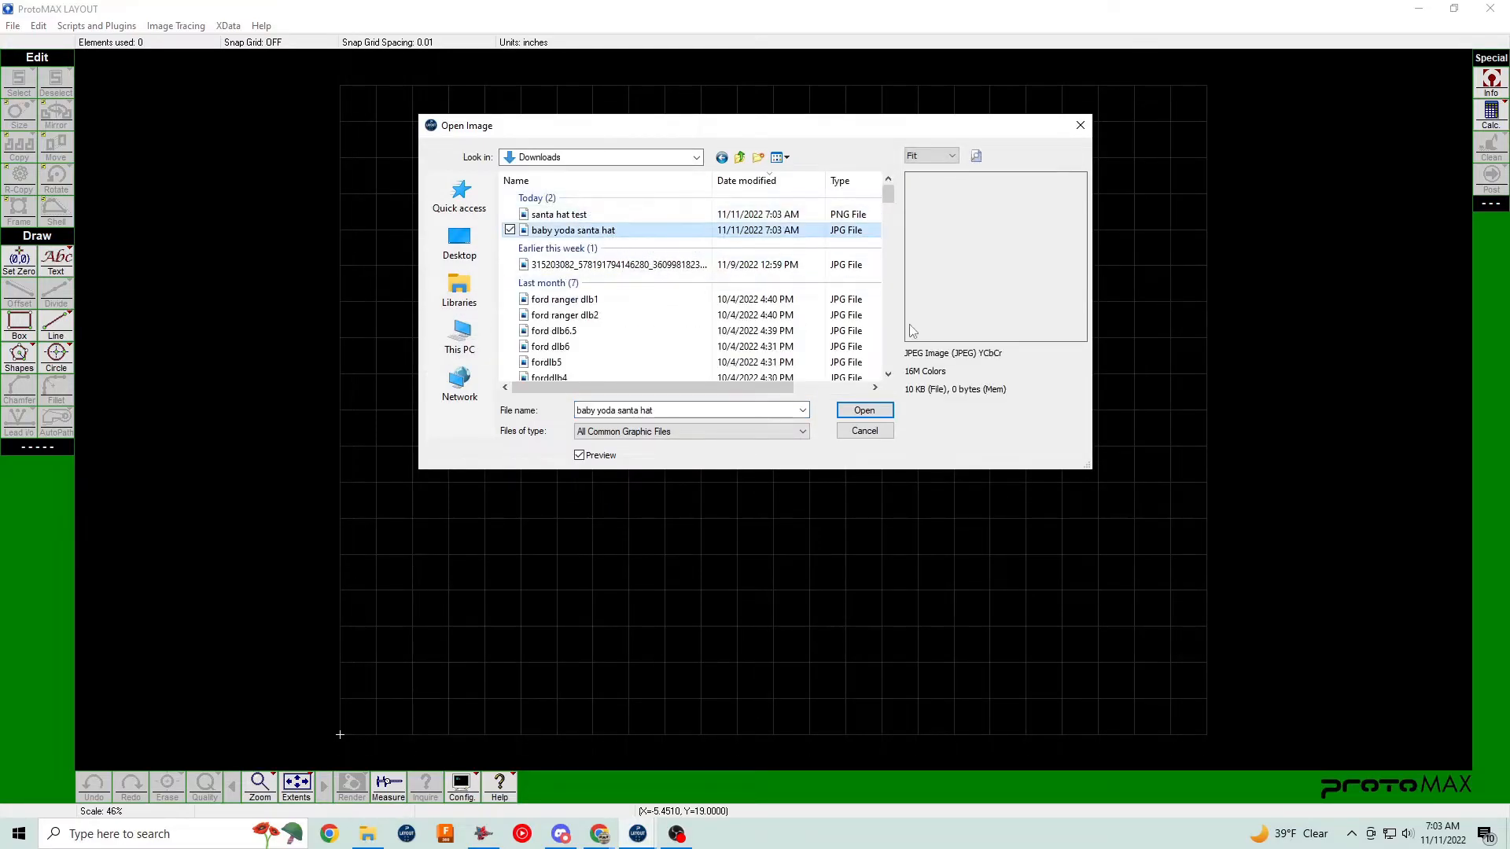
{"action": "left_click", "coordinate": [864, 409]}
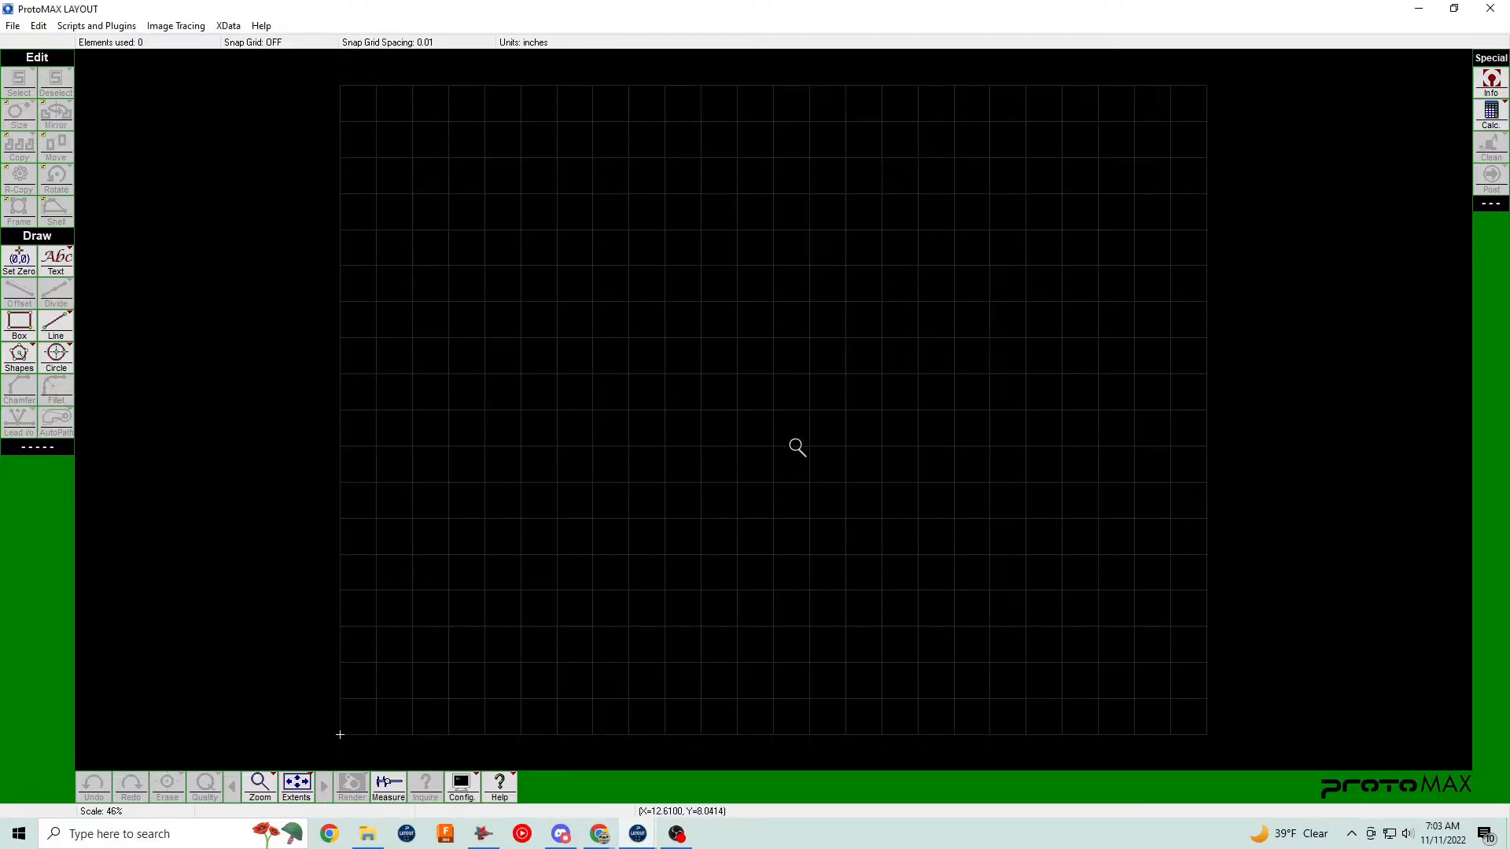
{"action": "scroll", "coordinate": [846, 459], "scroll_direction": "down", "scroll_amount": 5}
{"action": "scroll", "coordinate": [775, 410], "scroll_direction": "up", "scroll_amount": 3}
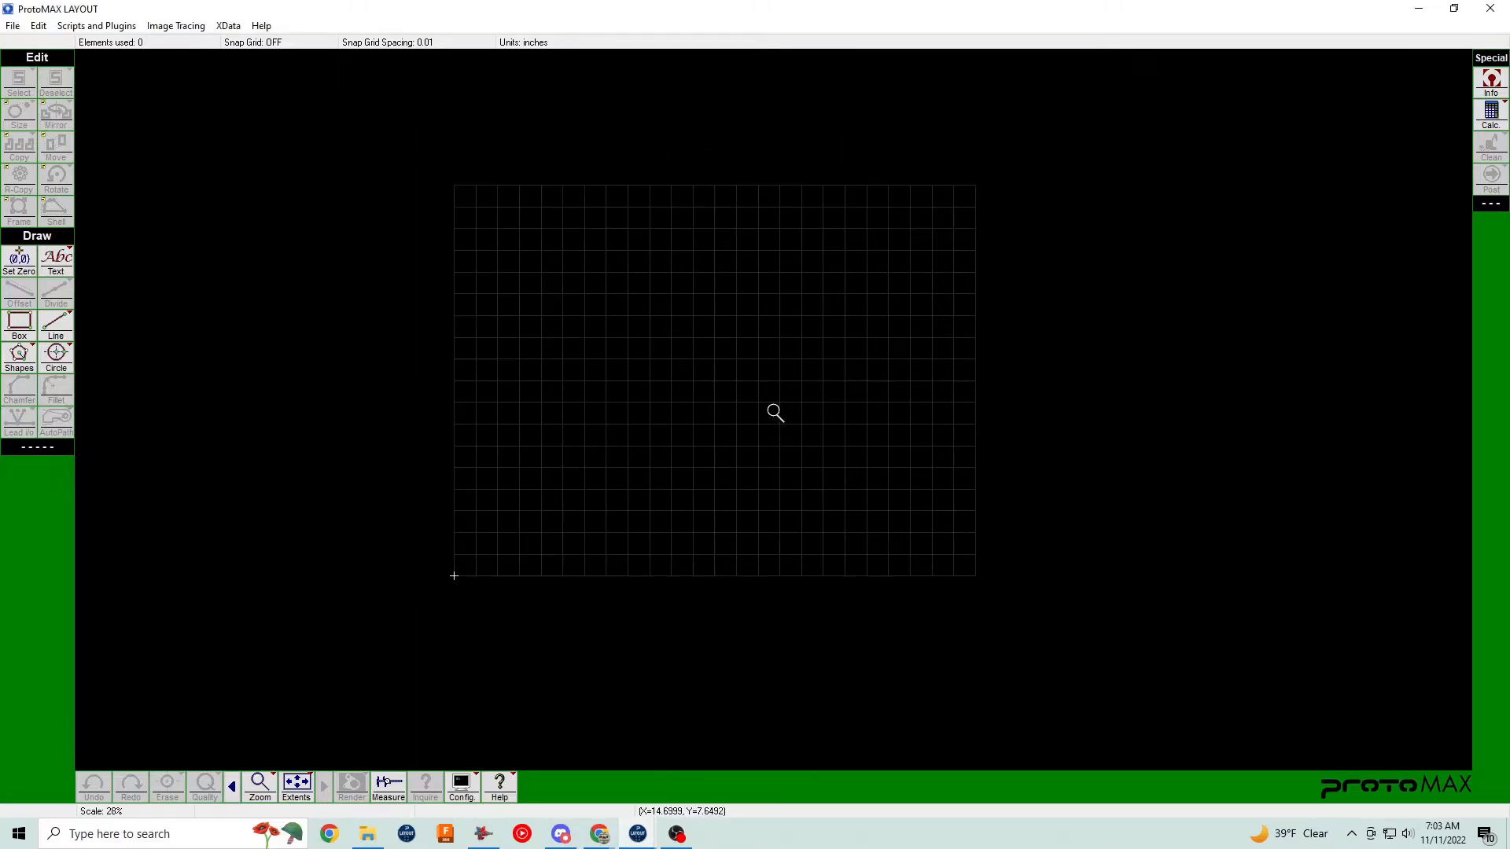
Load the "santa hat test" PNG from Downloads into the drawing as the image for tracing.
{"action": "left_click", "coordinate": [175, 25]}
{"action": "left_click", "coordinate": [240, 48]}
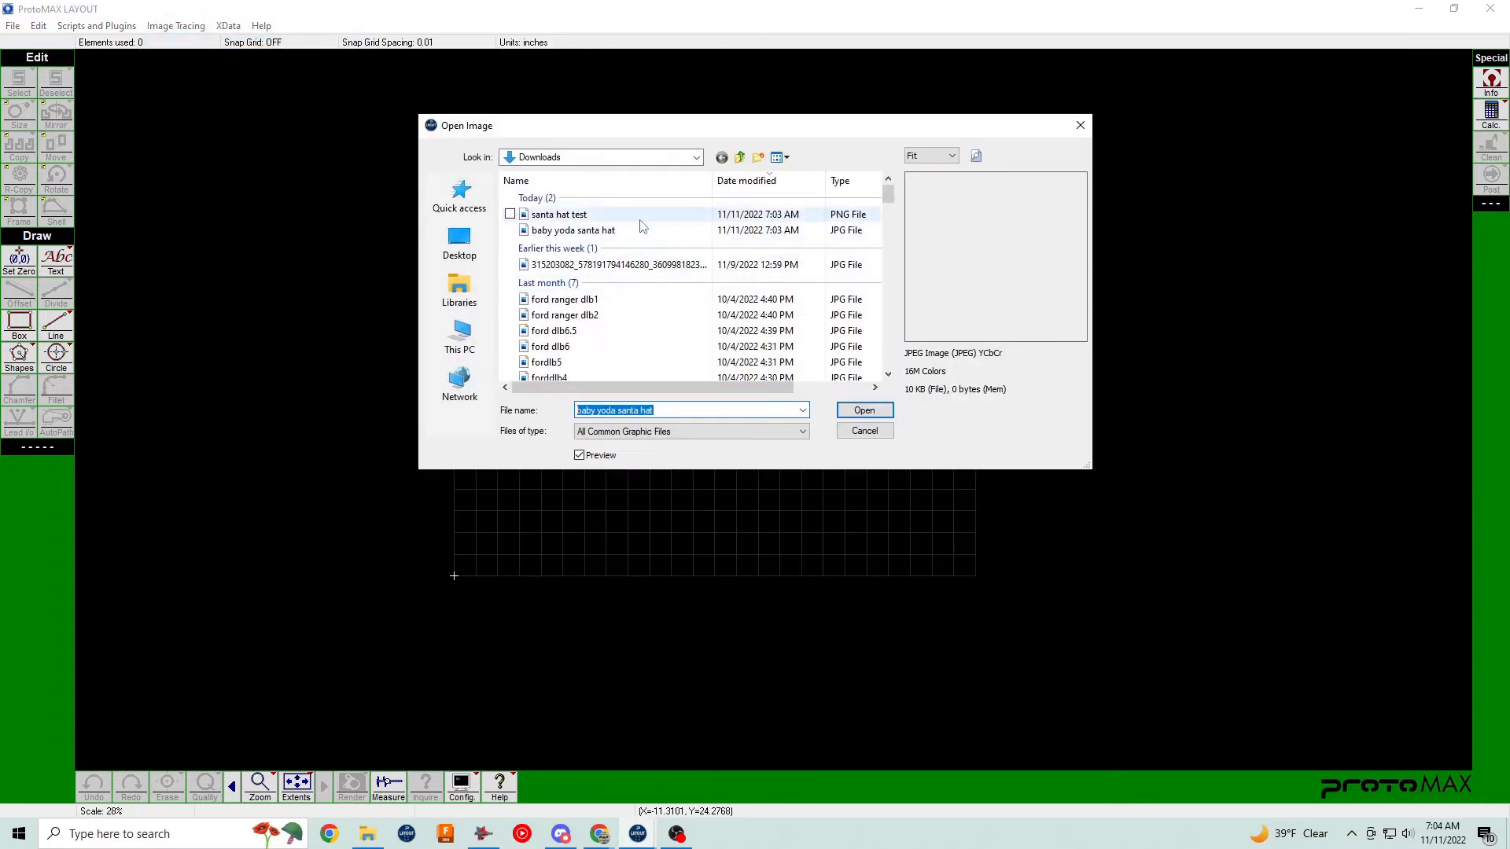
{"action": "left_click", "coordinate": [612, 229]}
{"action": "left_click", "coordinate": [611, 215]}
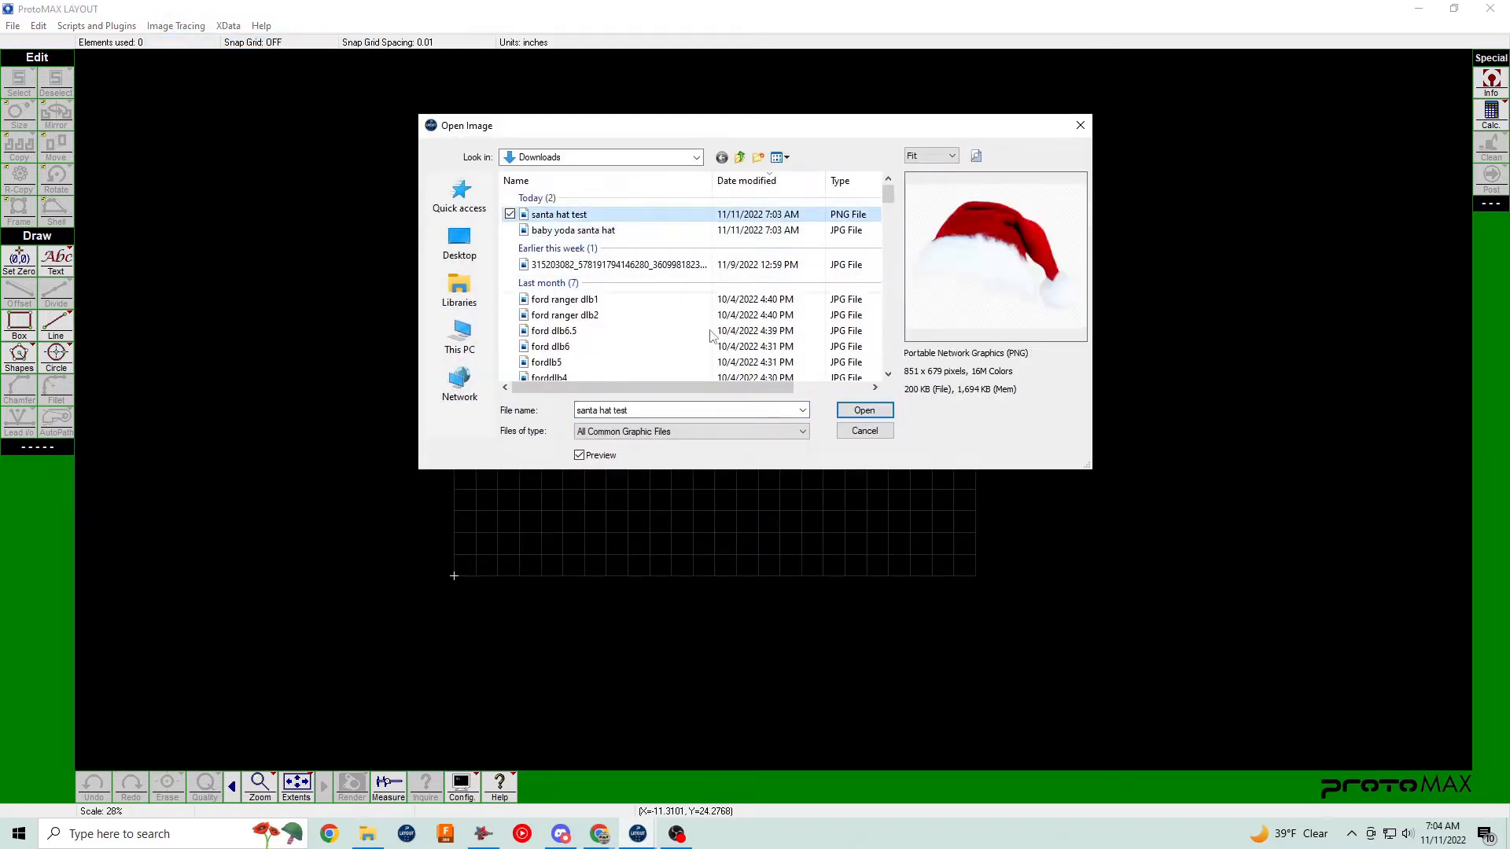
{"action": "left_click", "coordinate": [864, 410]}
{"action": "left_click", "coordinate": [512, 522]}
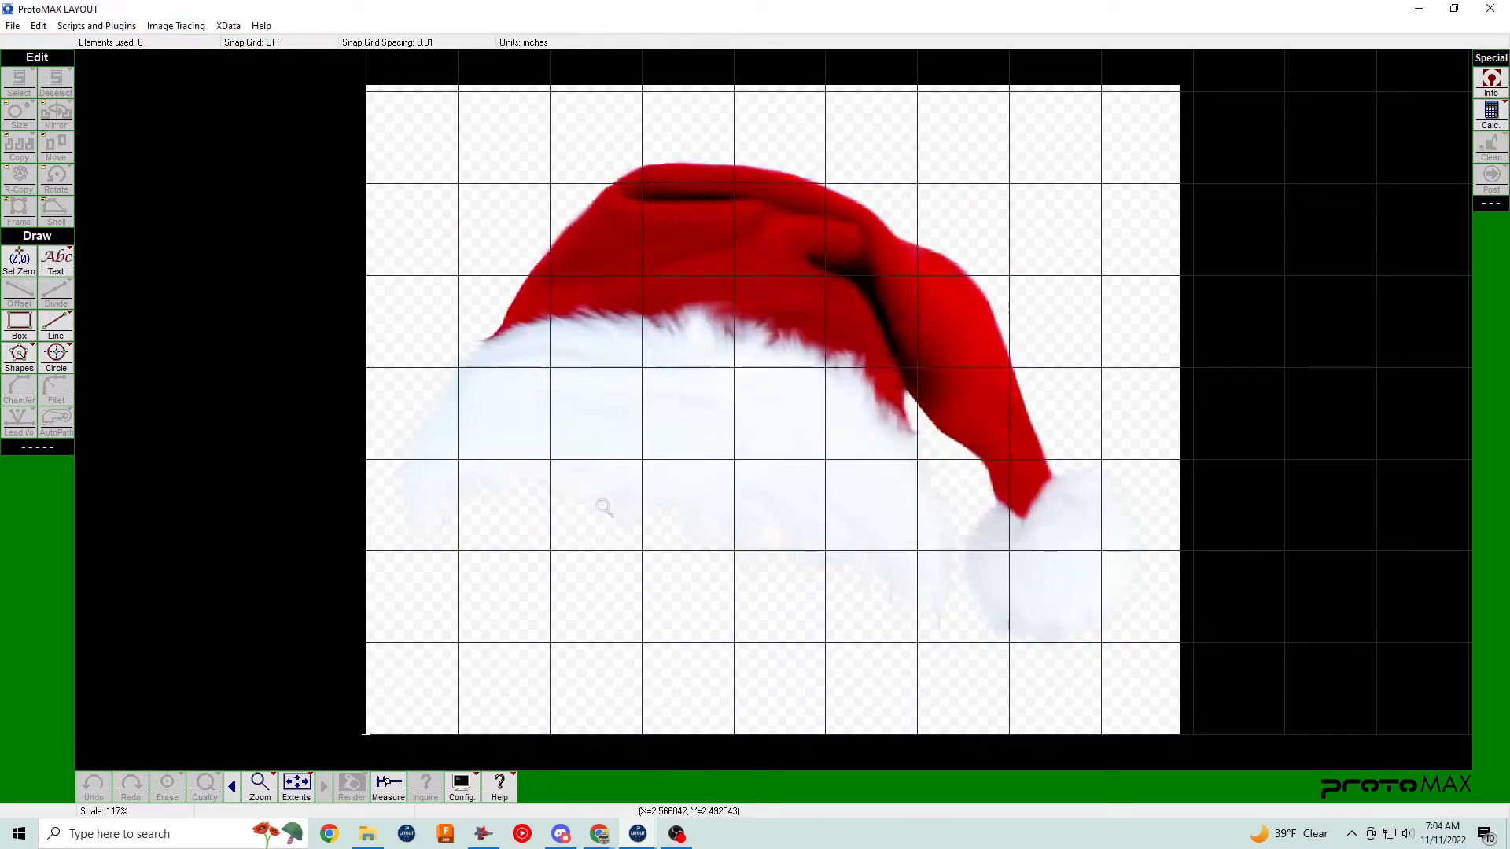
Start OMAX Intelli-TRACE automatic tracing on the loaded hat image and define a rectangular tracing area closely around the hat.
{"action": "scroll", "coordinate": [698, 414], "scroll_direction": "down", "scroll_amount": 3}
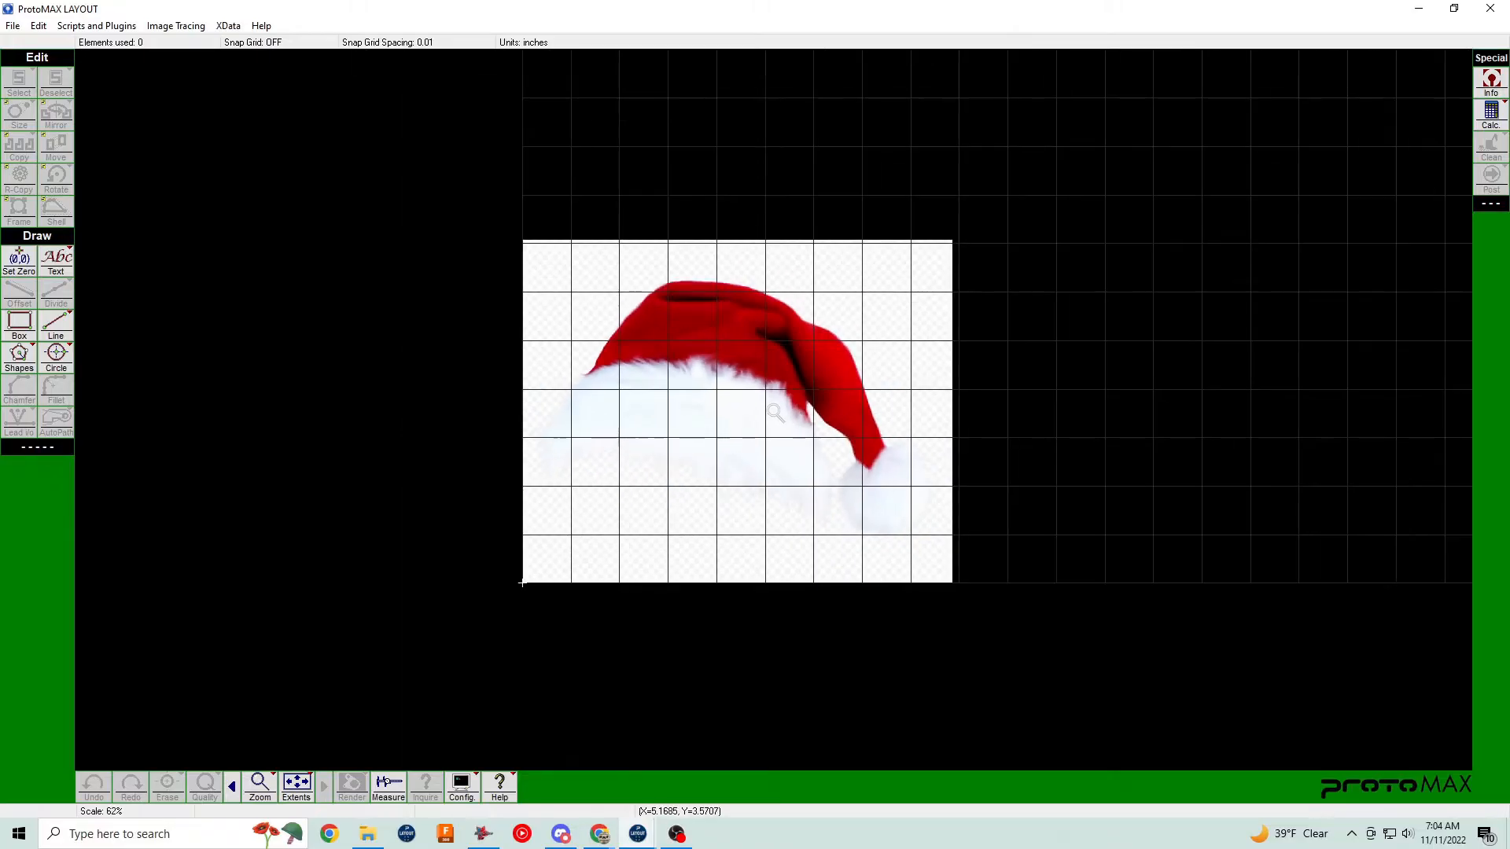
{"action": "scroll", "coordinate": [773, 411], "scroll_direction": "up", "scroll_amount": 3}
{"action": "scroll", "coordinate": [634, 401], "scroll_direction": "down", "scroll_amount": 3}
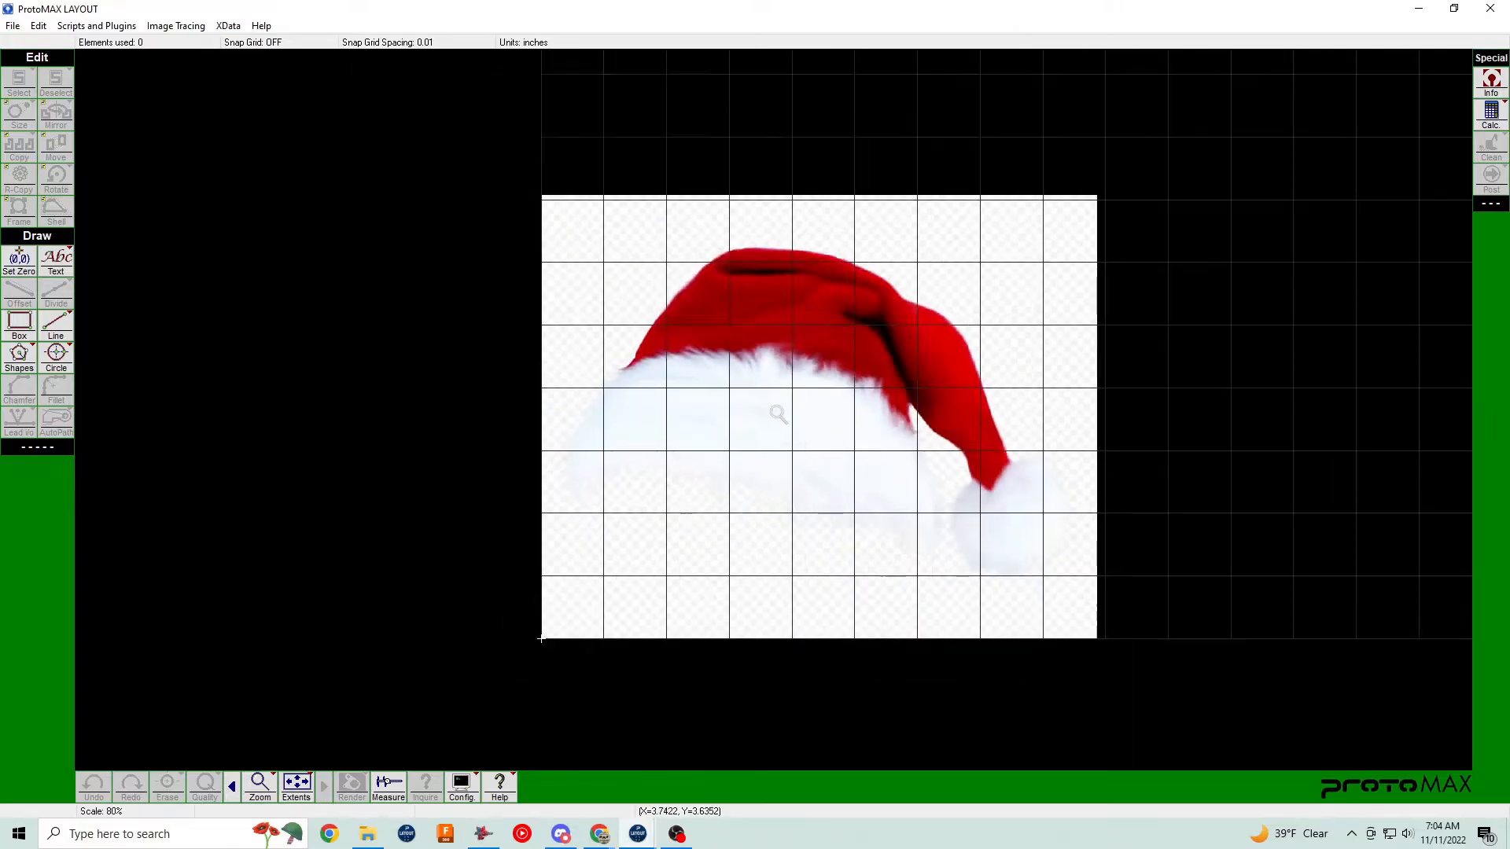
{"action": "scroll", "coordinate": [756, 380], "scroll_direction": "up", "scroll_amount": 3}
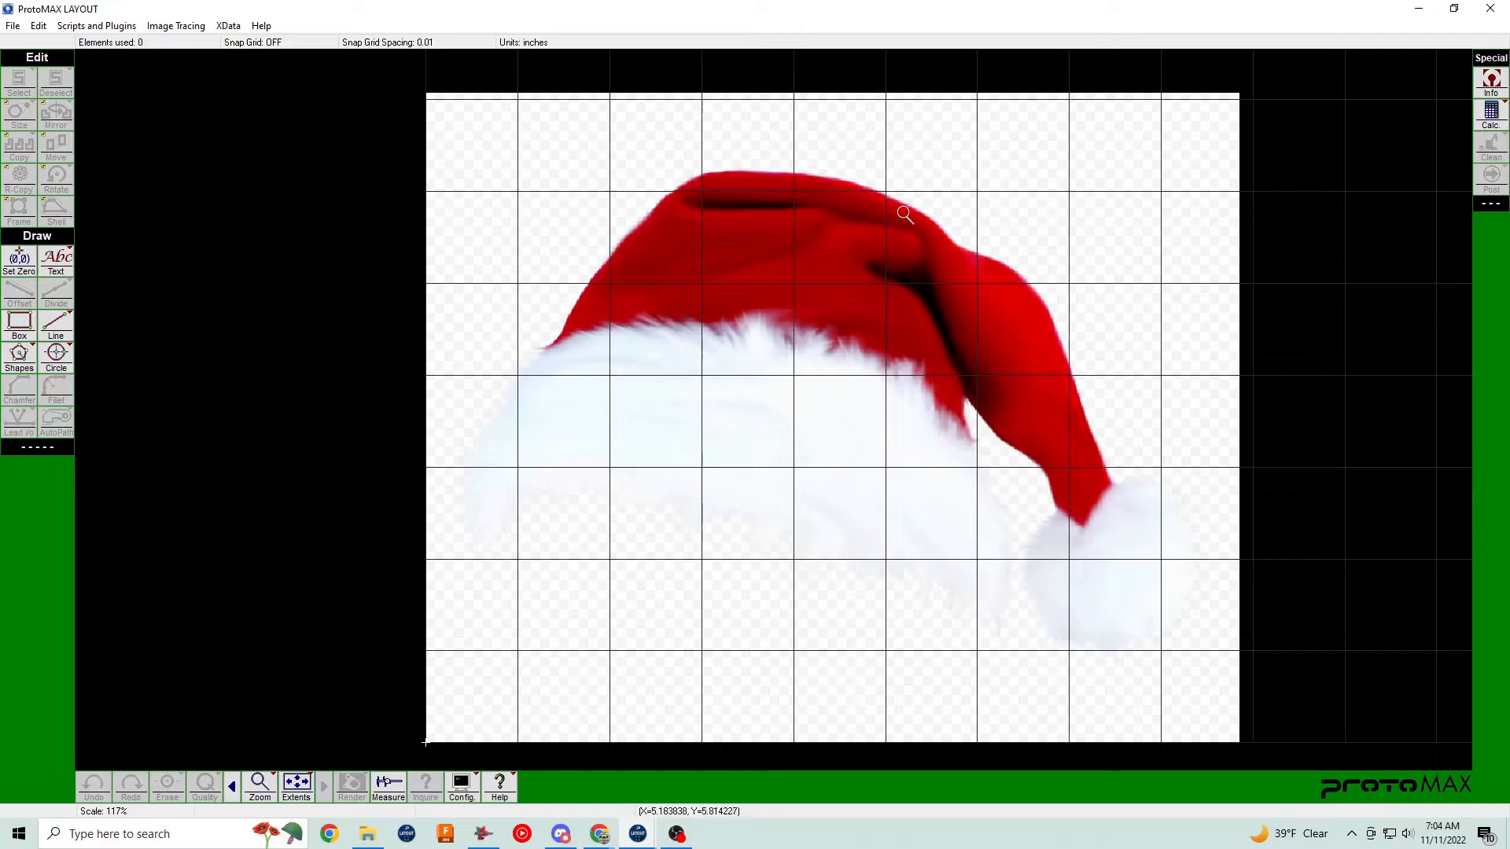
{"action": "left_click", "coordinate": [176, 26]}
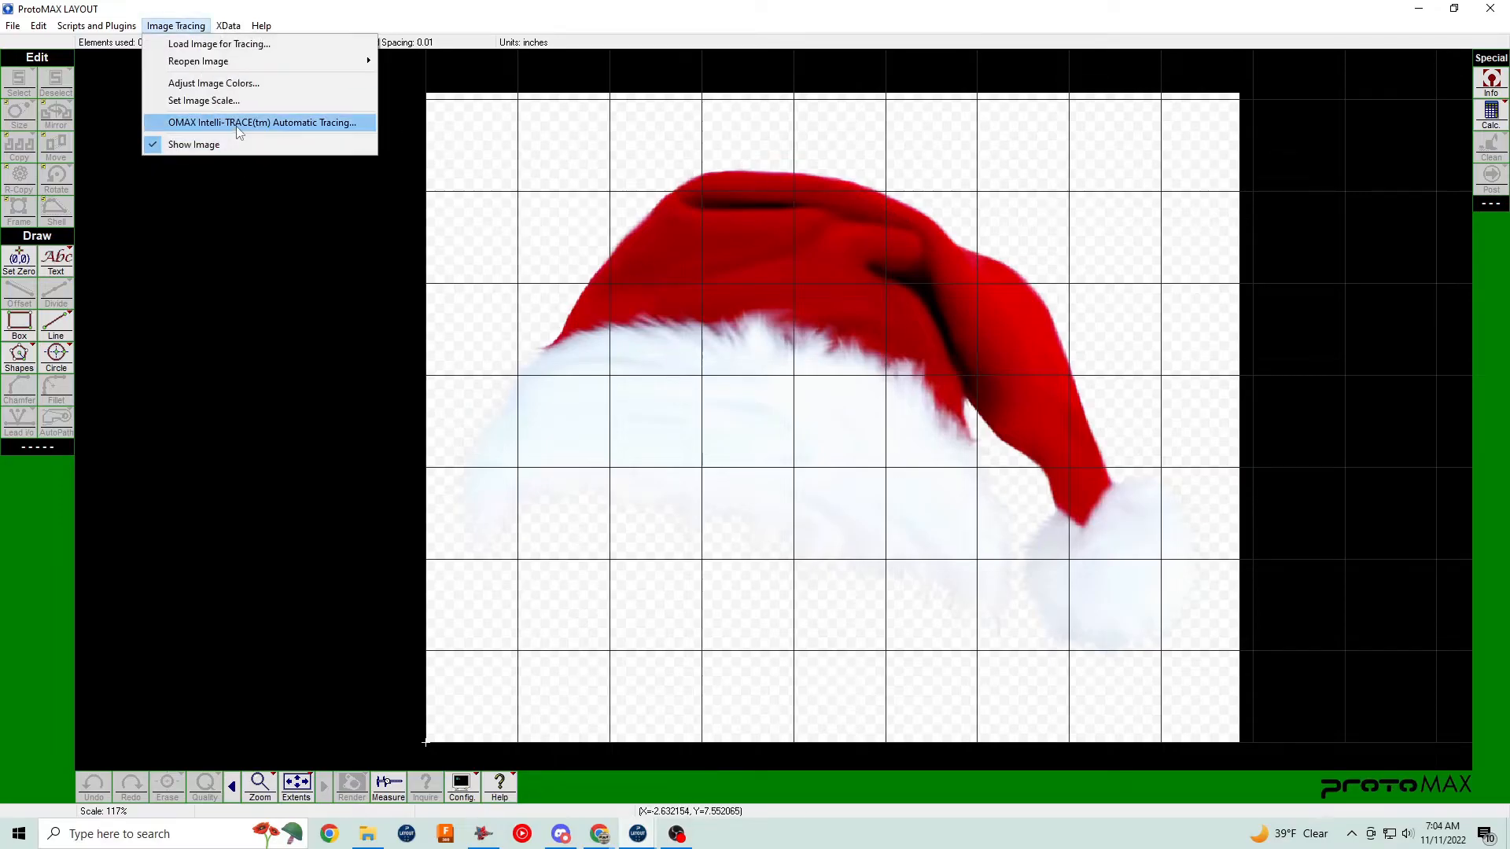
{"action": "left_click", "coordinate": [237, 124]}
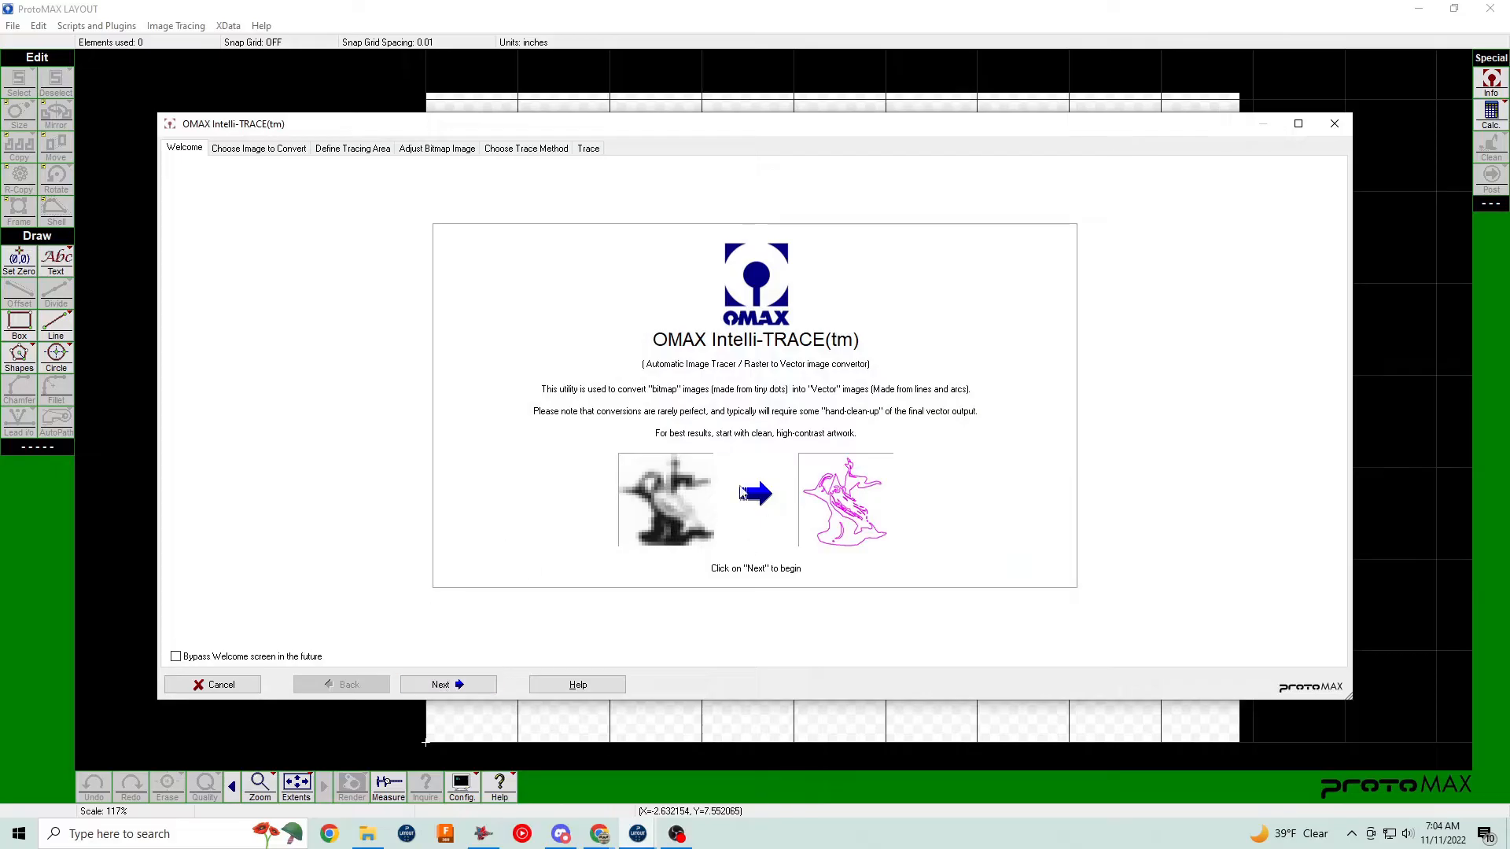
{"action": "left_click", "coordinate": [460, 686]}
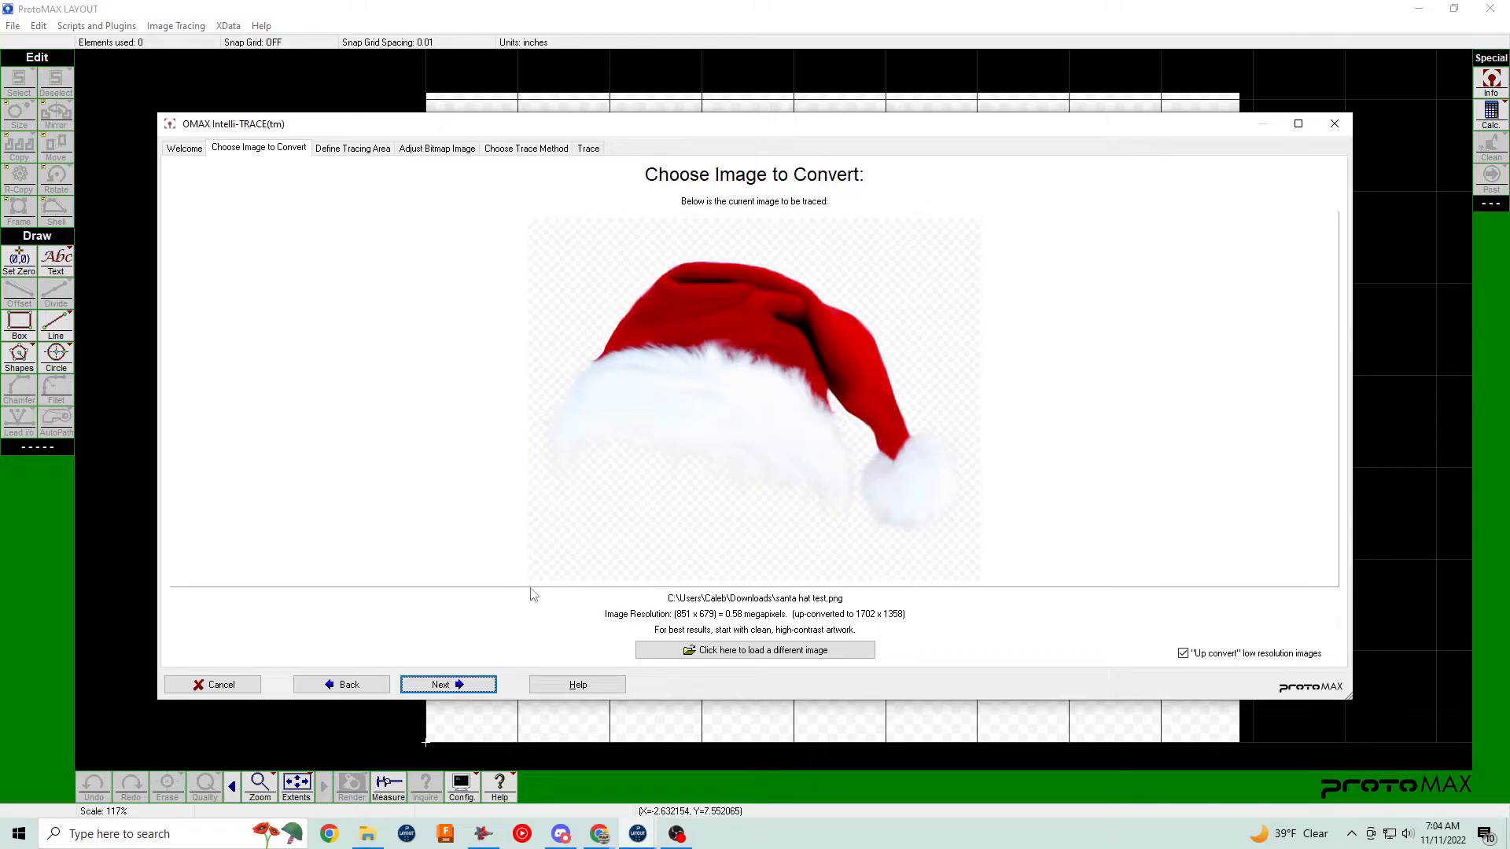
{"action": "left_click", "coordinate": [448, 685]}
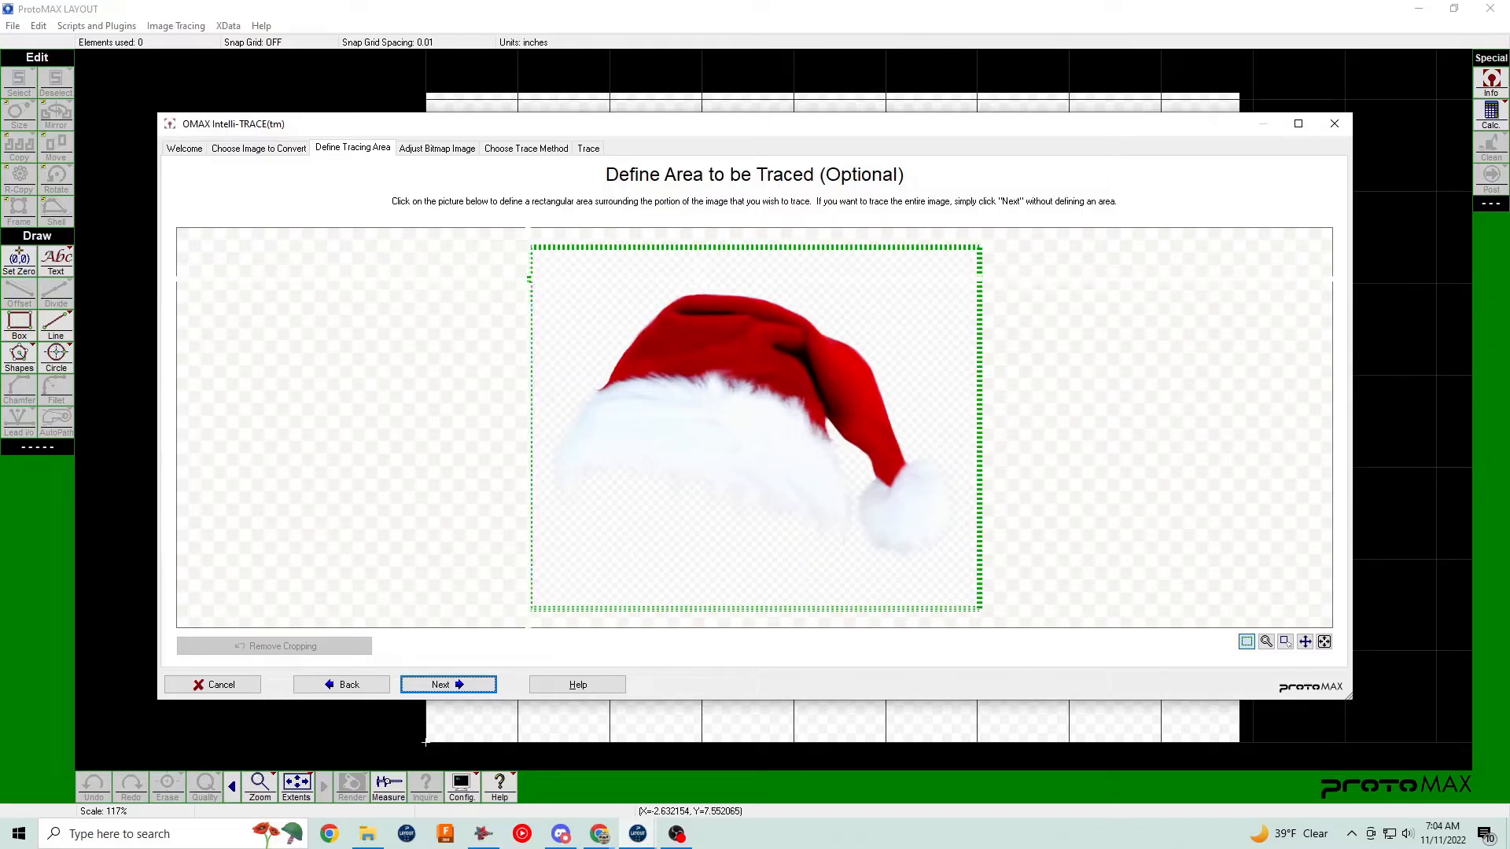
{"action": "left_click", "coordinate": [540, 263]}
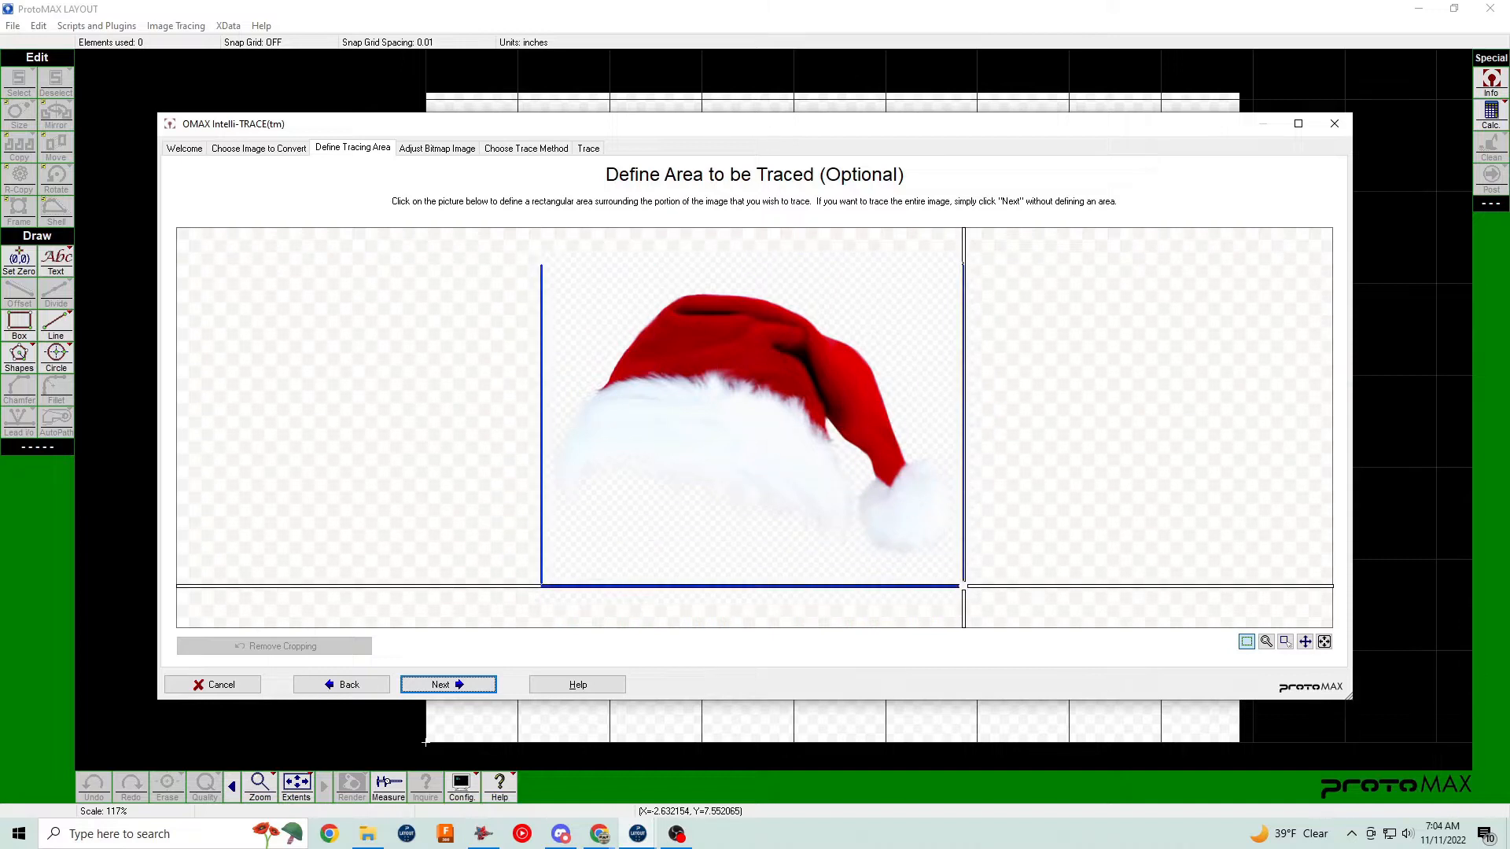
{"action": "left_click", "coordinate": [962, 565]}
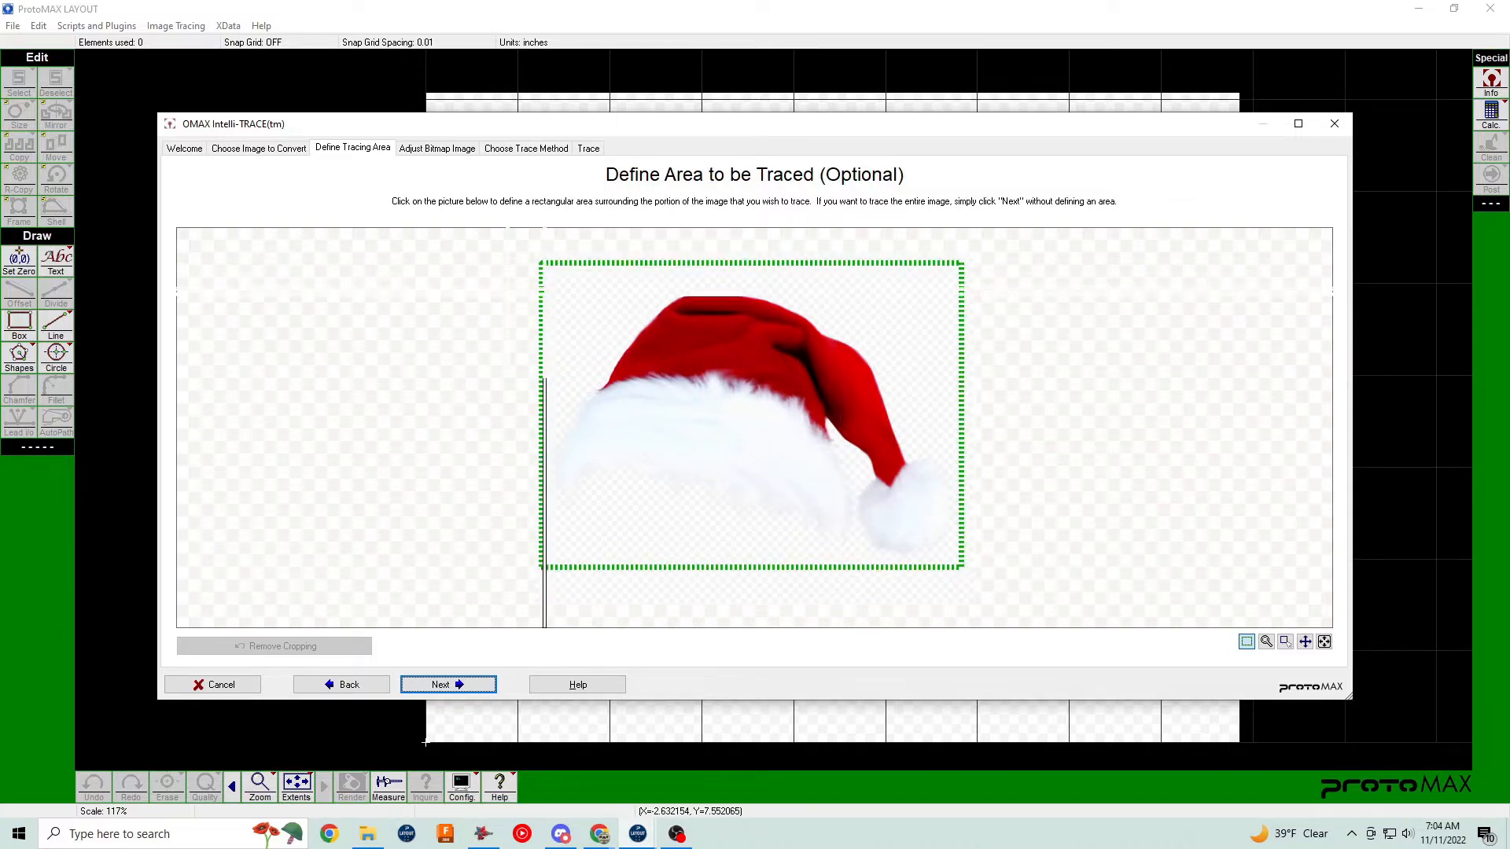
{"action": "key", "text": "Return"}
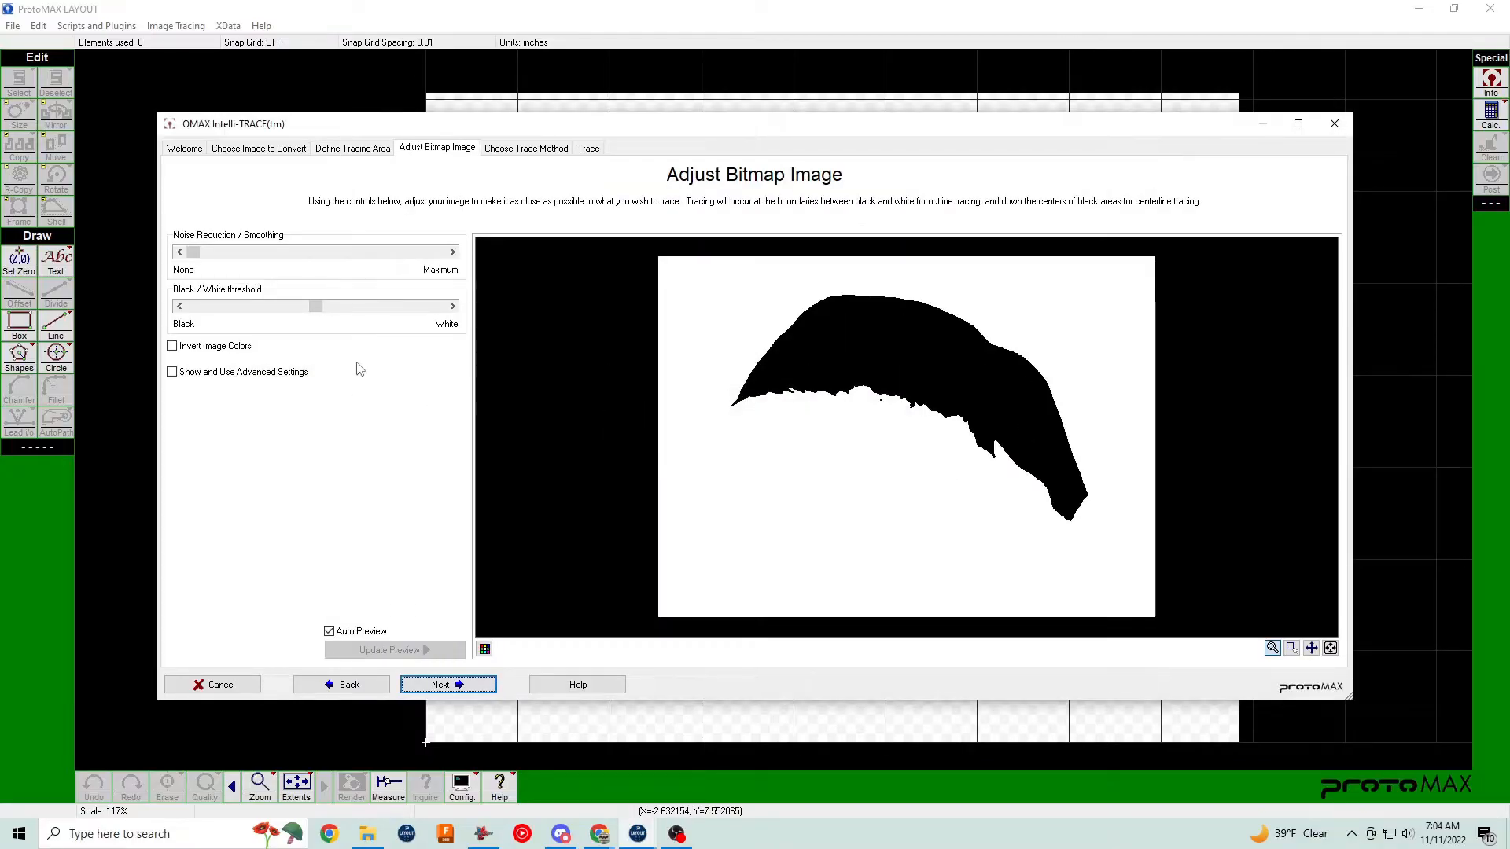
Shift the black/white threshold close to the black end so the white brim and pompom separate from the background.
{"action": "mouse_move", "coordinate": [196, 253]}
{"action": "left_mouse_down"}
{"action": "mouse_move", "coordinate": [444, 252]}
{"action": "mouse_move", "coordinate": [194, 252]}
{"action": "left_mouse_up"}
{"action": "left_click_drag", "start_coordinate": [314, 307], "coordinate": [213, 309]}
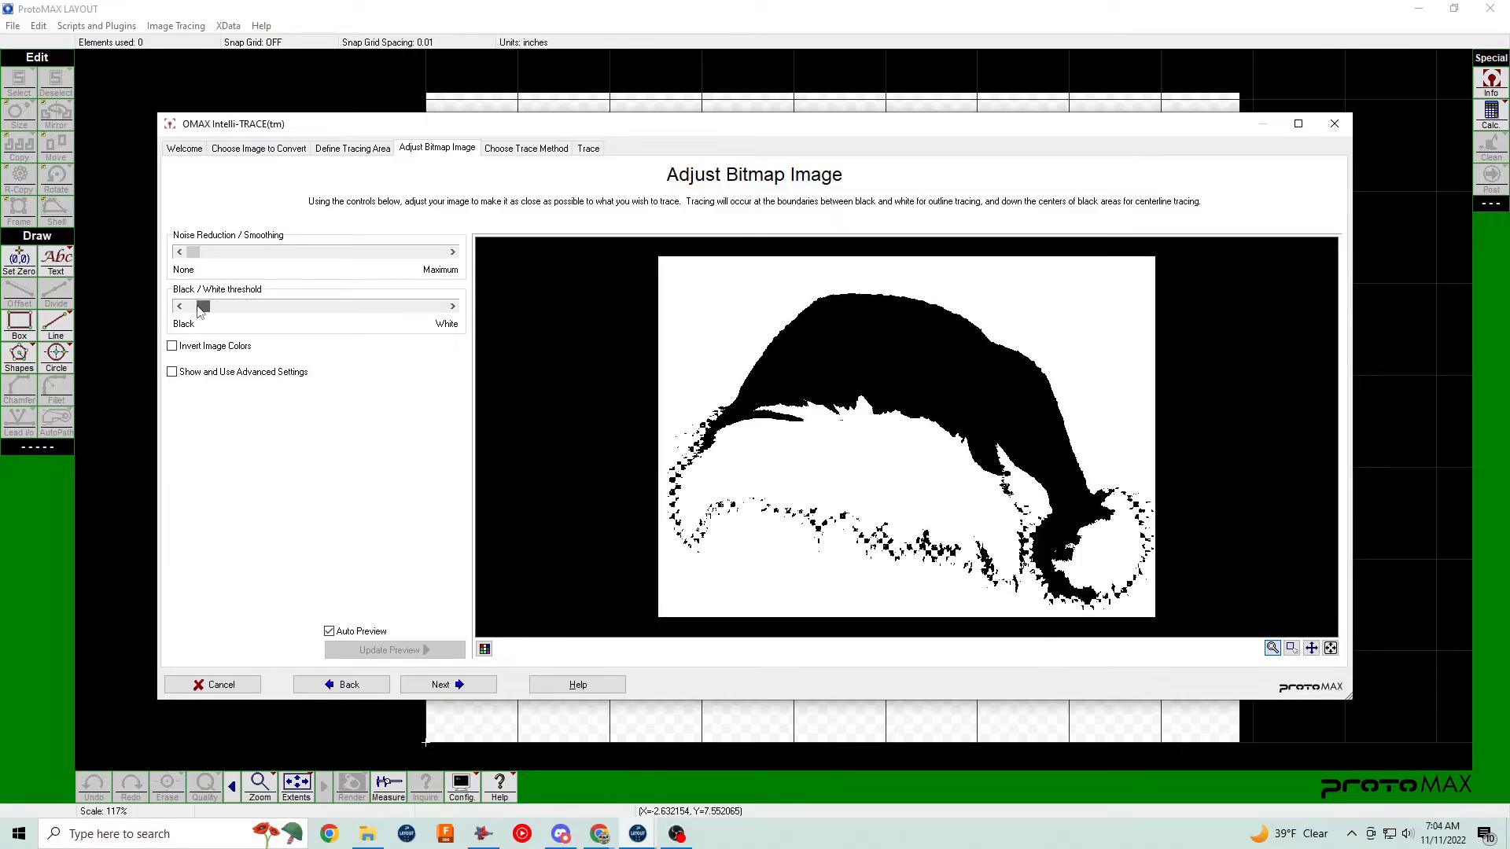
{"action": "left_click_drag", "start_coordinate": [199, 307], "coordinate": [204, 307]}
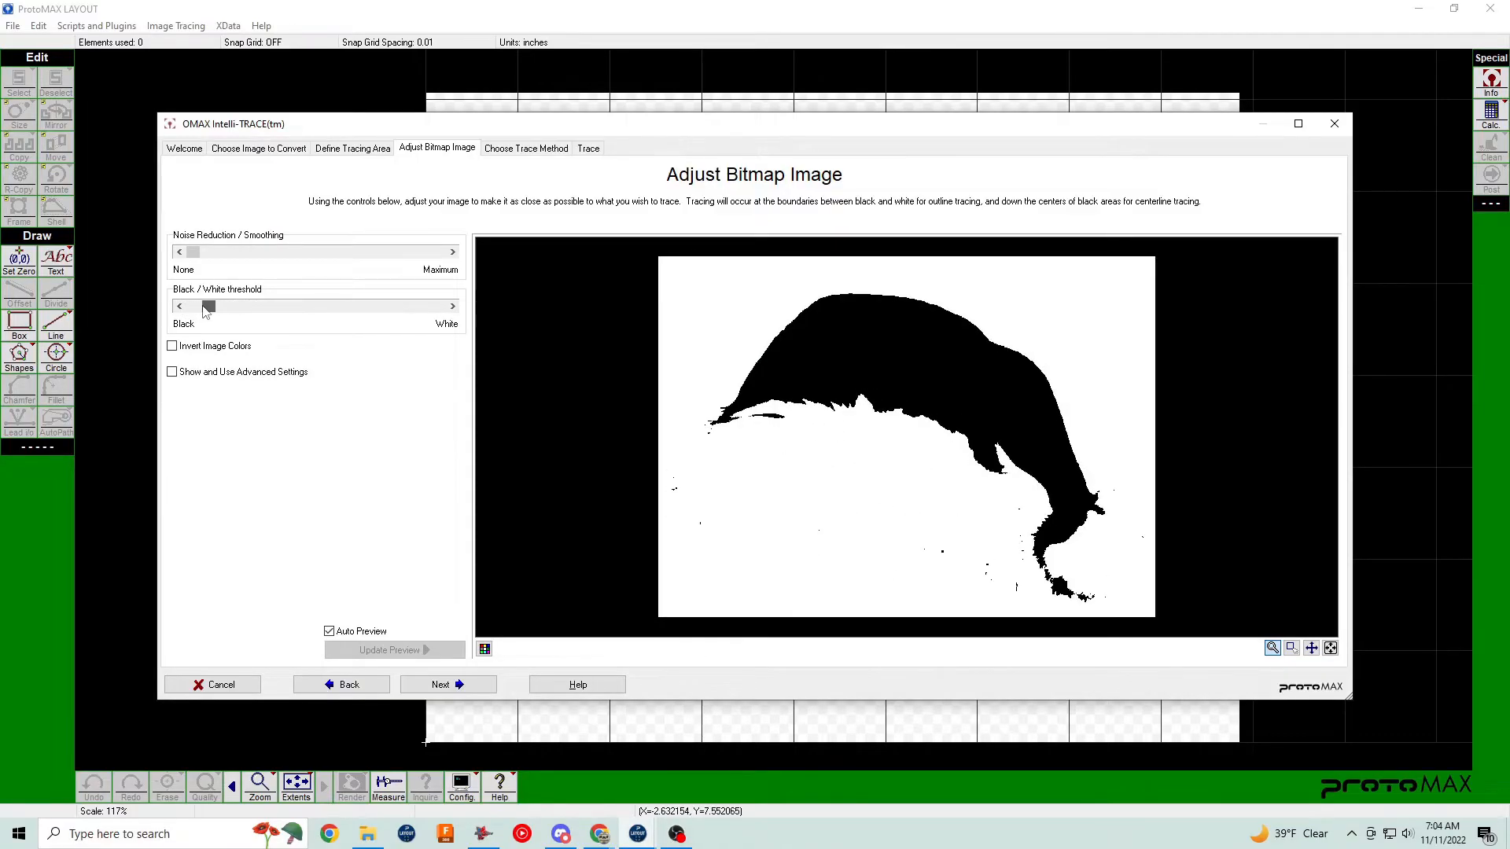
{"action": "mouse_move", "coordinate": [206, 307]}
{"action": "left_mouse_down"}
{"action": "mouse_move", "coordinate": [247, 308]}
{"action": "mouse_move", "coordinate": [197, 323]}
{"action": "left_mouse_up"}
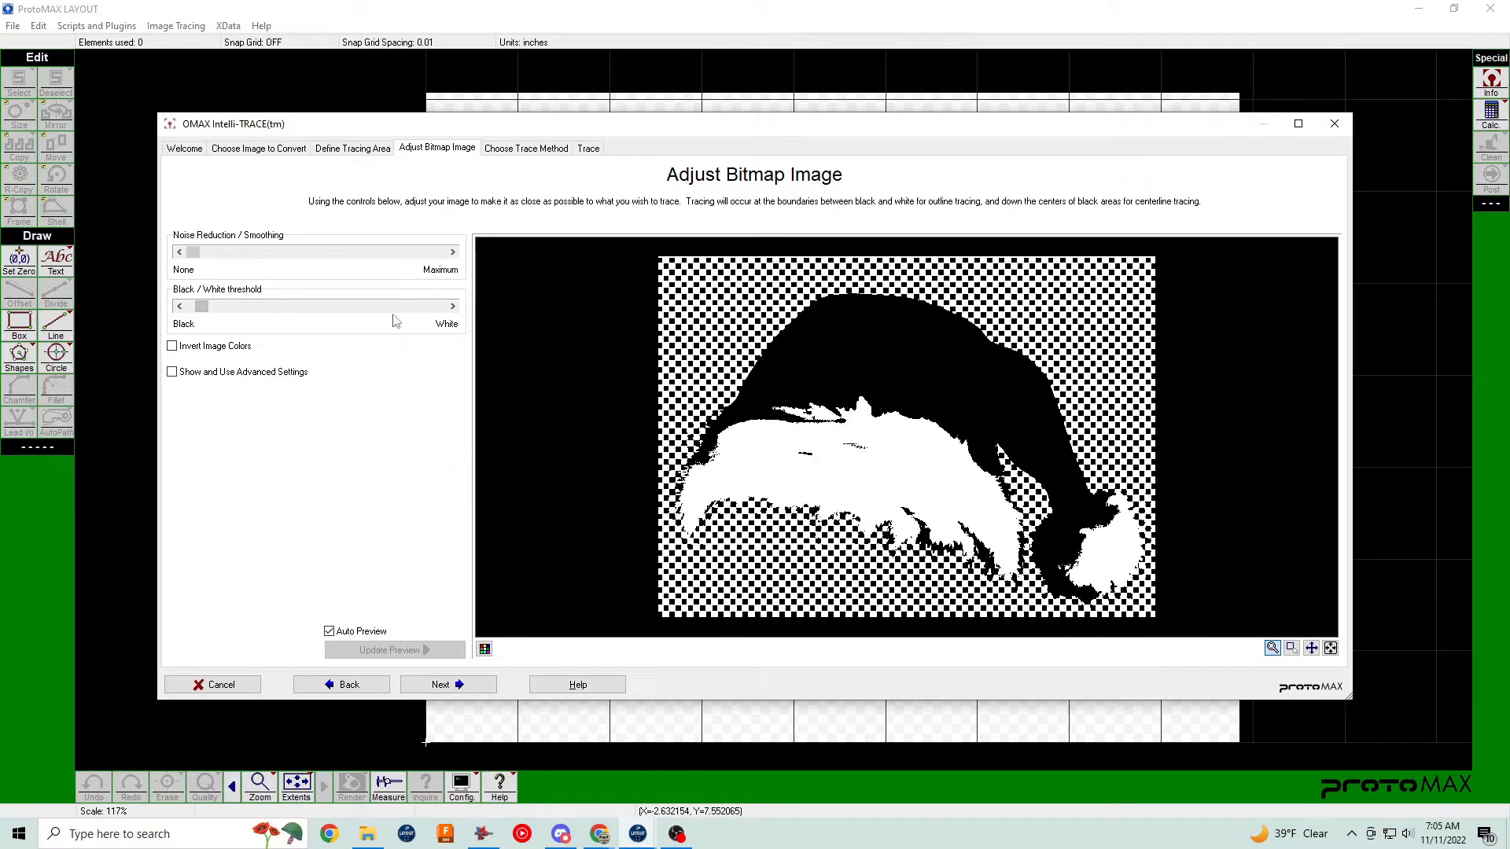
{"action": "left_click", "coordinate": [439, 685]}
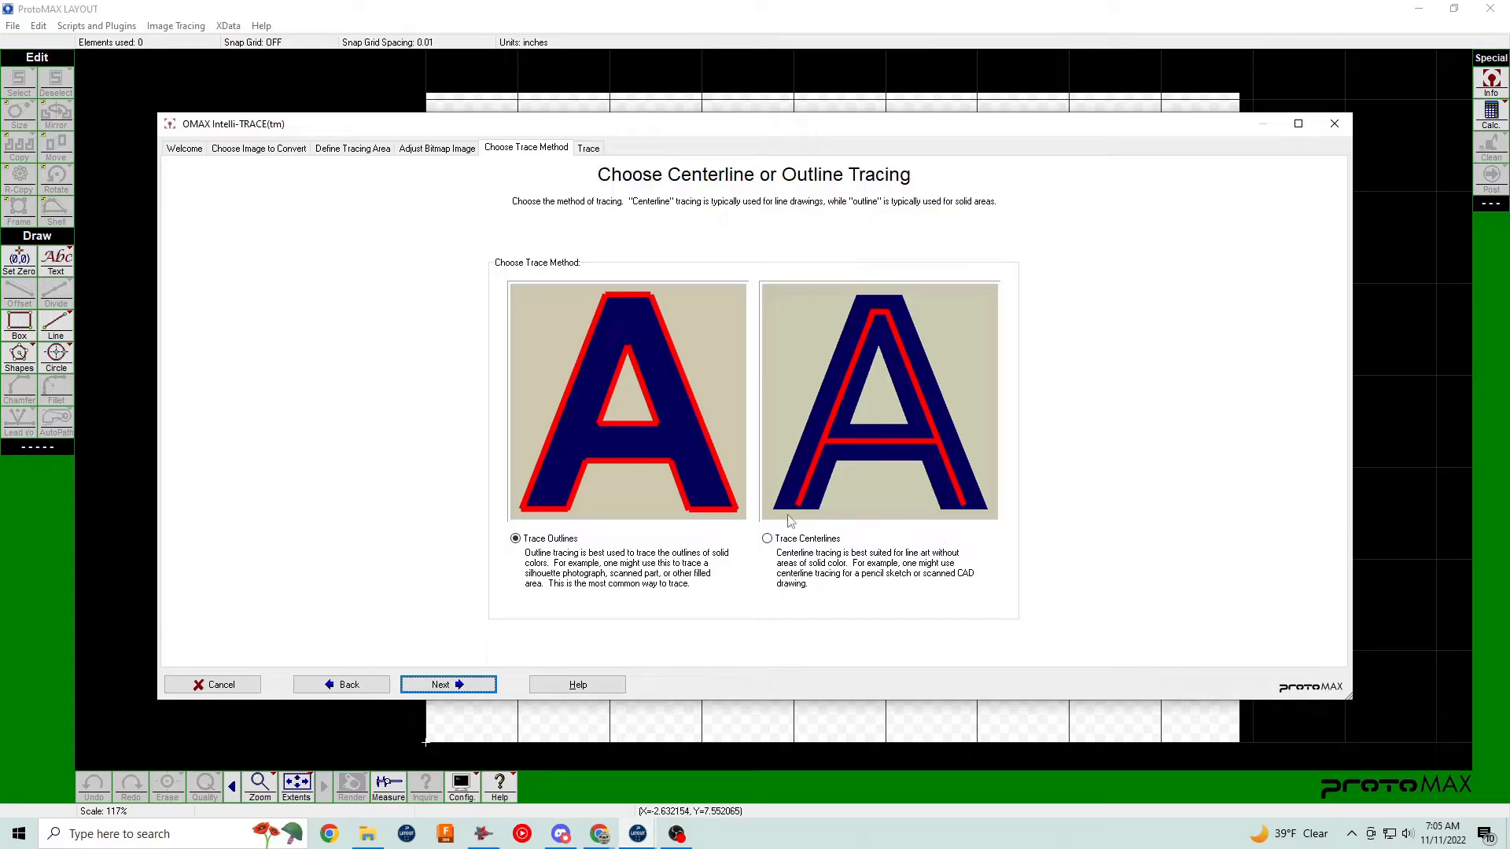
Use outline tracing with custom settings: line straightening 1.2, arc smoothing 3.4 and smallest allowed feature 361.
{"action": "left_click", "coordinate": [773, 542]}
{"action": "left_click", "coordinate": [476, 685]}
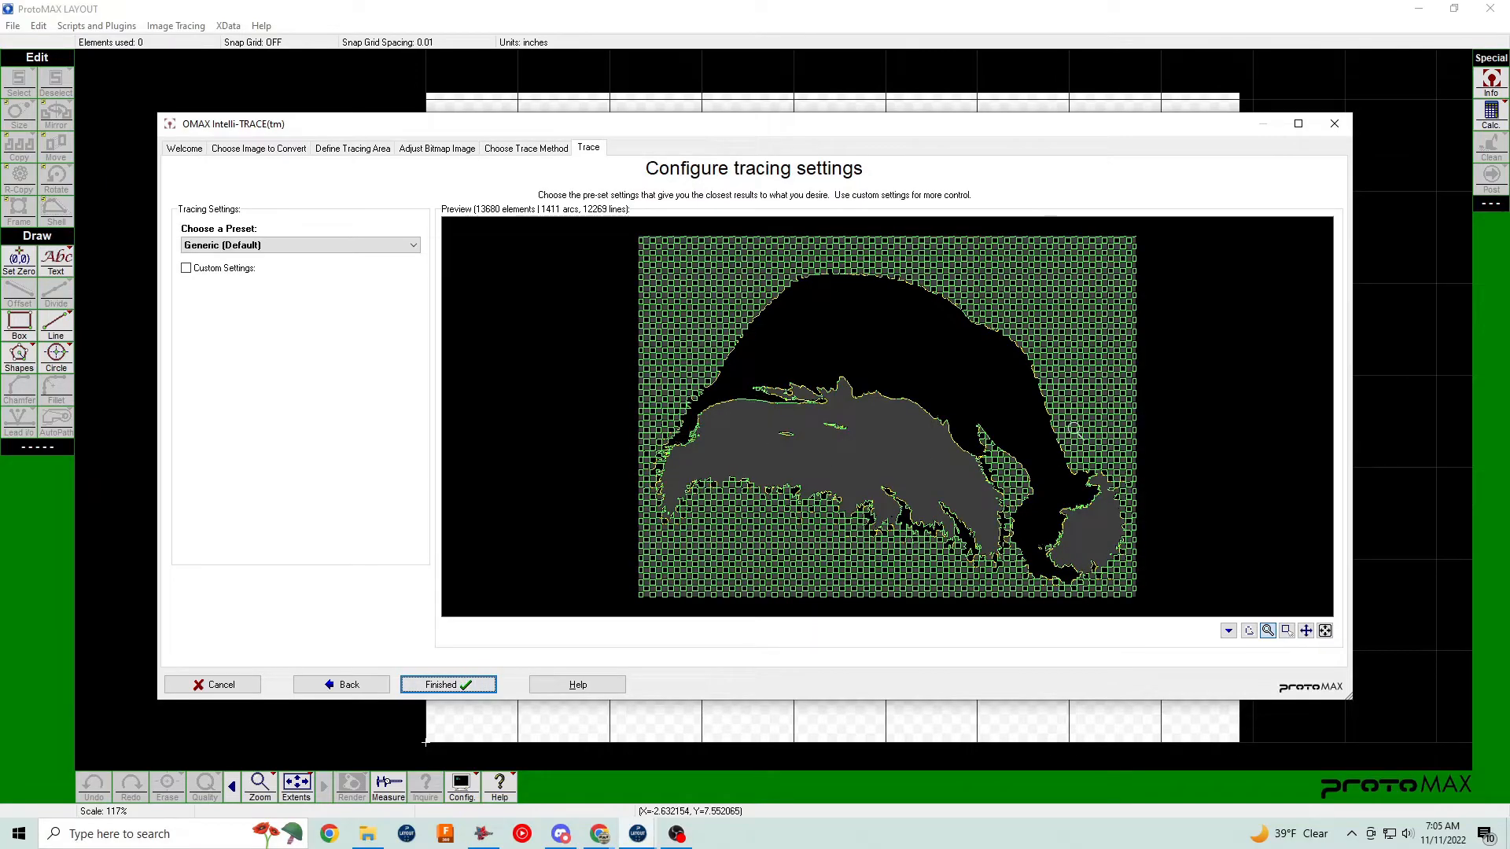
{"action": "left_click", "coordinate": [187, 268]}
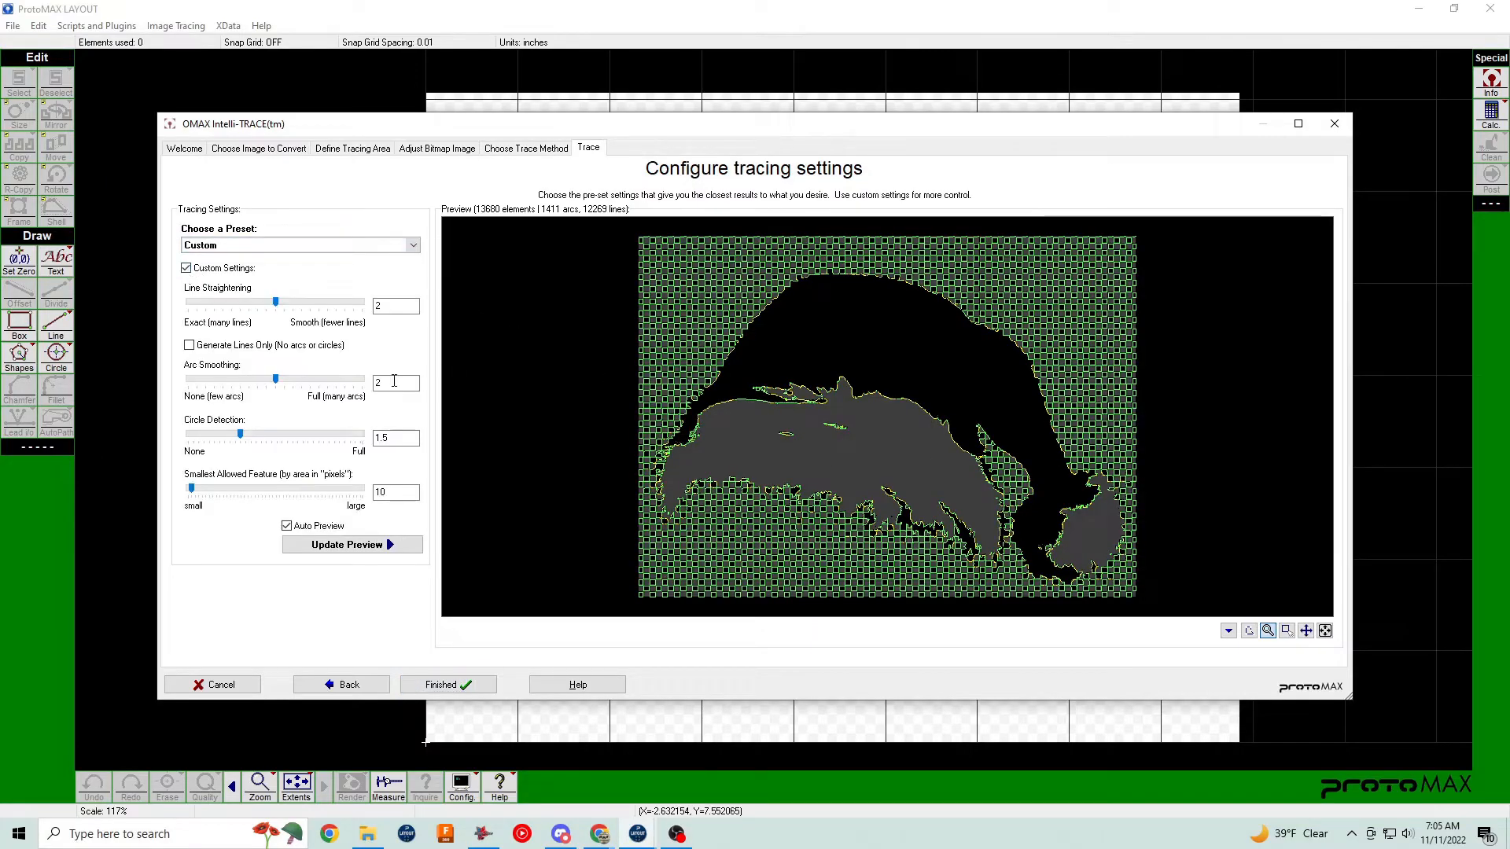
{"action": "mouse_move", "coordinate": [275, 302]}
{"action": "left_mouse_down"}
{"action": "mouse_move", "coordinate": [307, 303]}
{"action": "mouse_move", "coordinate": [252, 317]}
{"action": "left_mouse_up"}
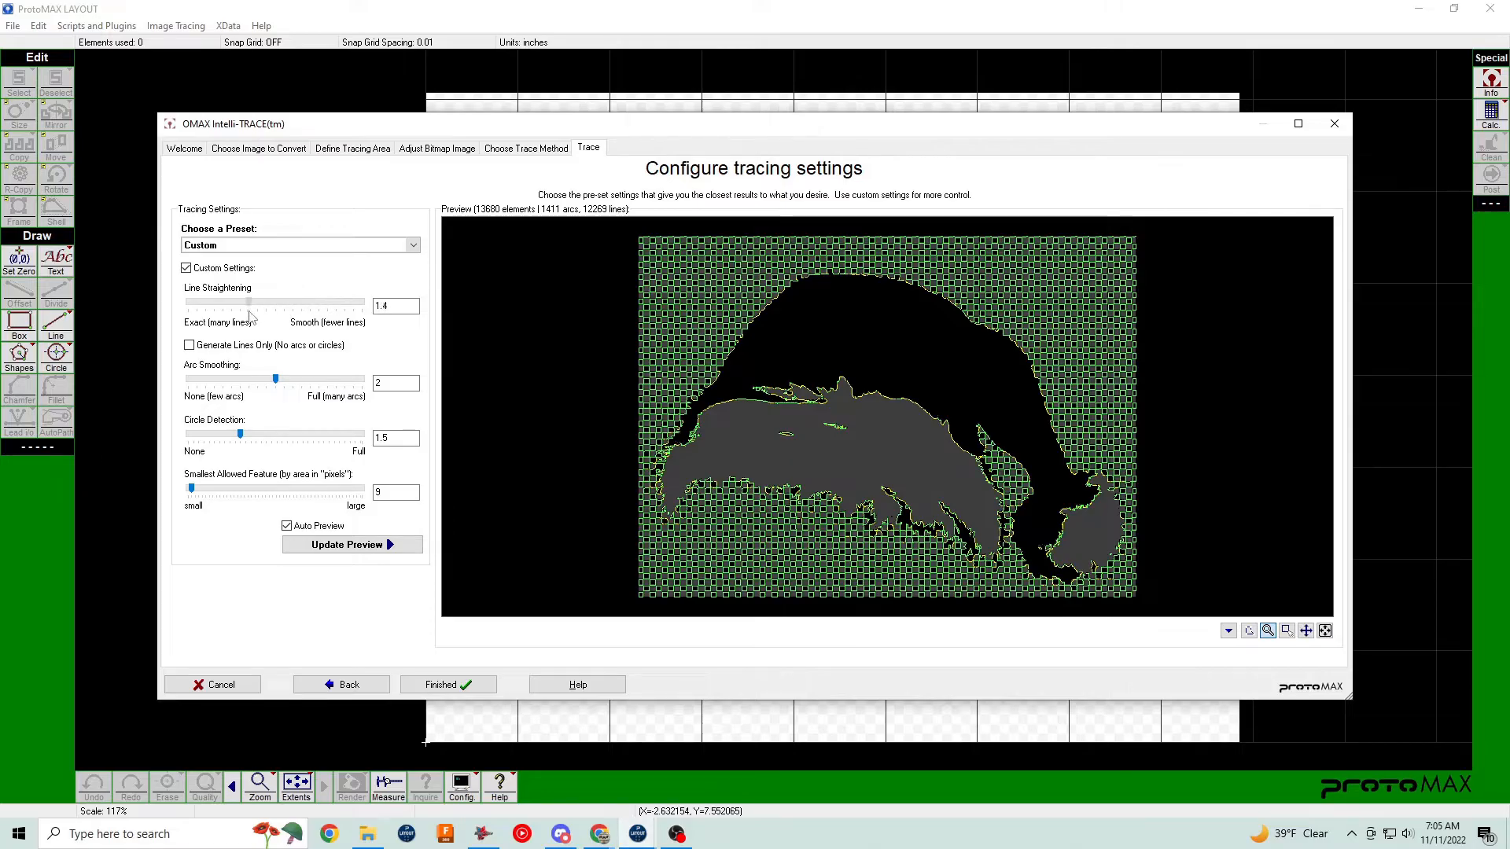
{"action": "left_click_drag", "start_coordinate": [275, 379], "coordinate": [331, 381]}
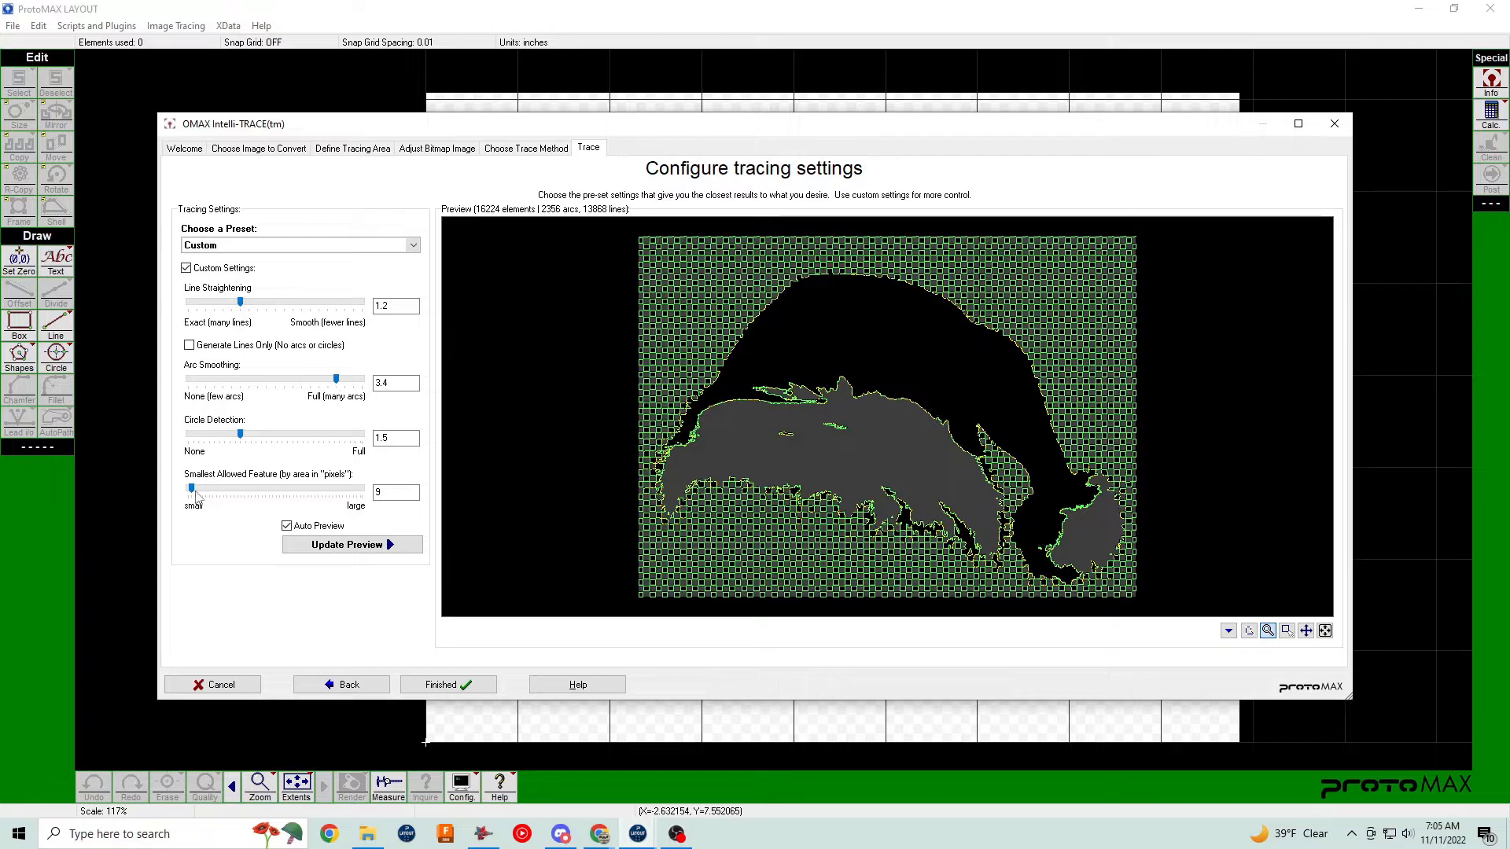
{"action": "mouse_move", "coordinate": [193, 493]}
{"action": "left_mouse_down"}
{"action": "mouse_move", "coordinate": [299, 488]}
{"action": "mouse_move", "coordinate": [222, 490]}
{"action": "left_mouse_up"}
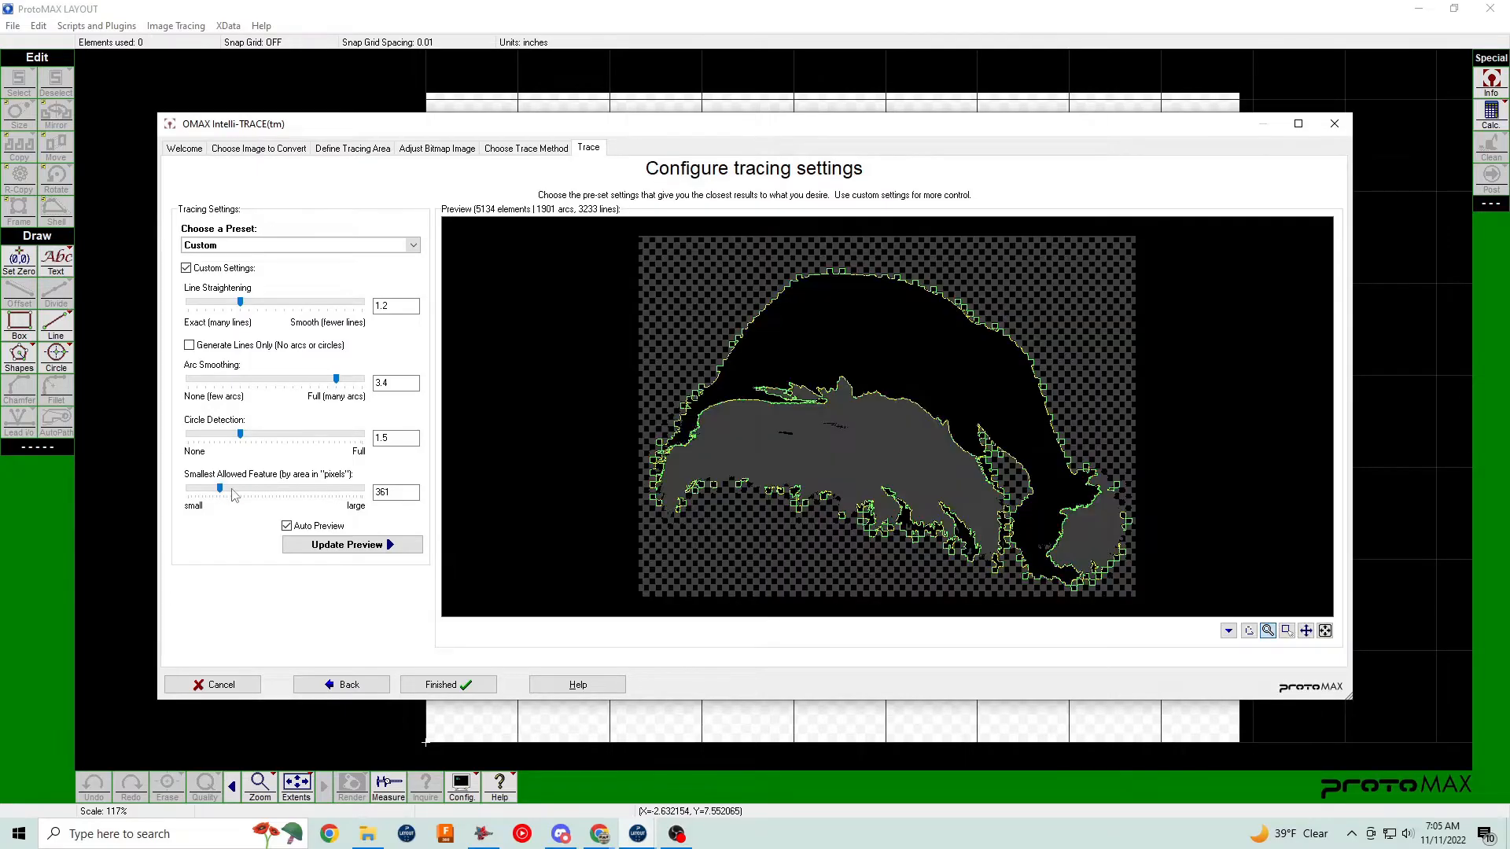
Finish the trace and place the traced hat outline beside the source image, just outside the grid.
{"action": "left_click", "coordinate": [444, 684]}
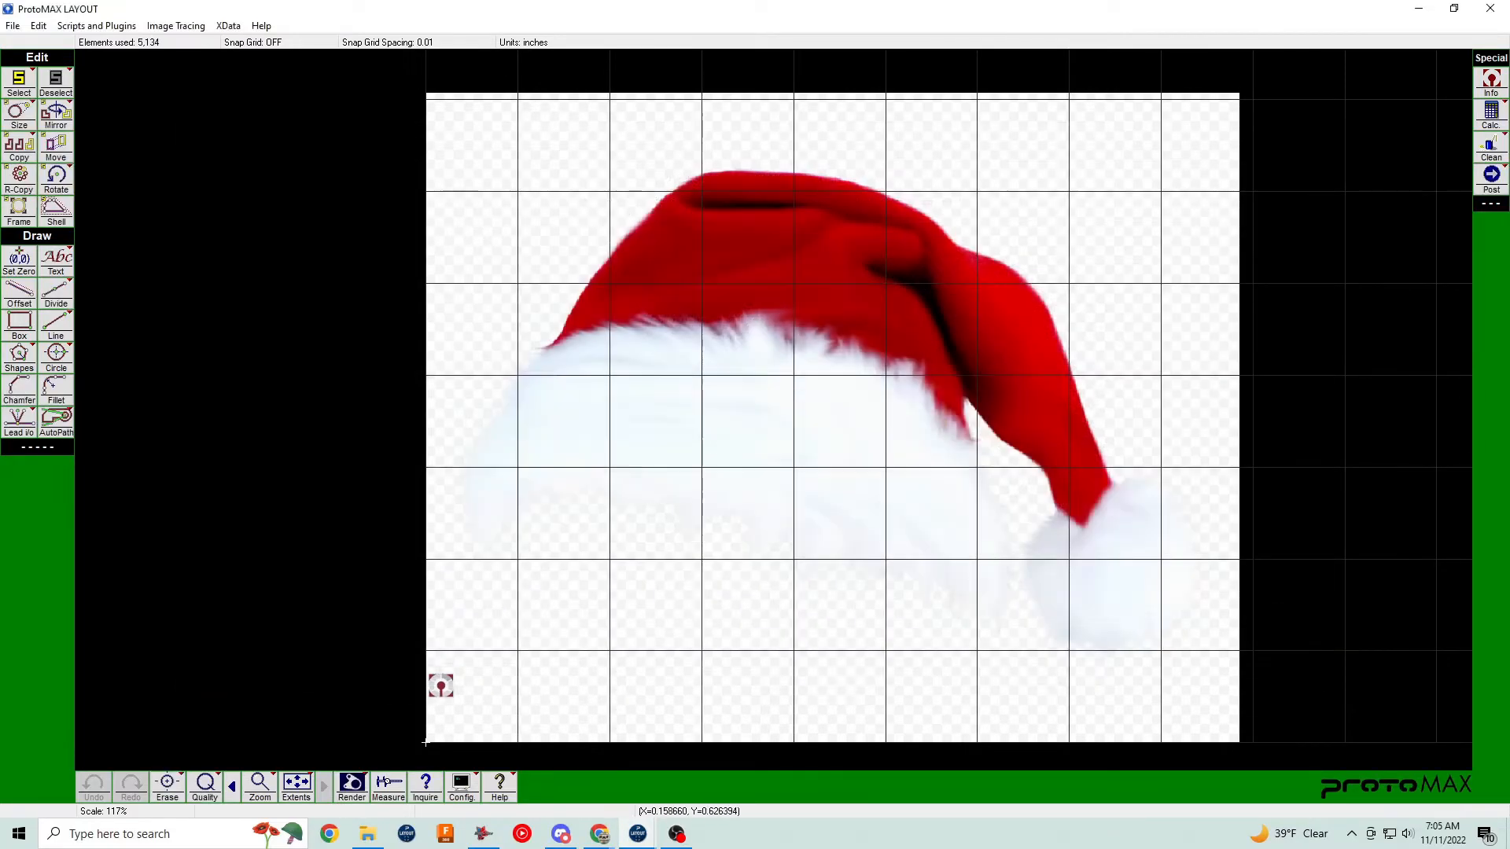
{"action": "scroll", "coordinate": [910, 458], "scroll_direction": "down", "scroll_amount": 5}
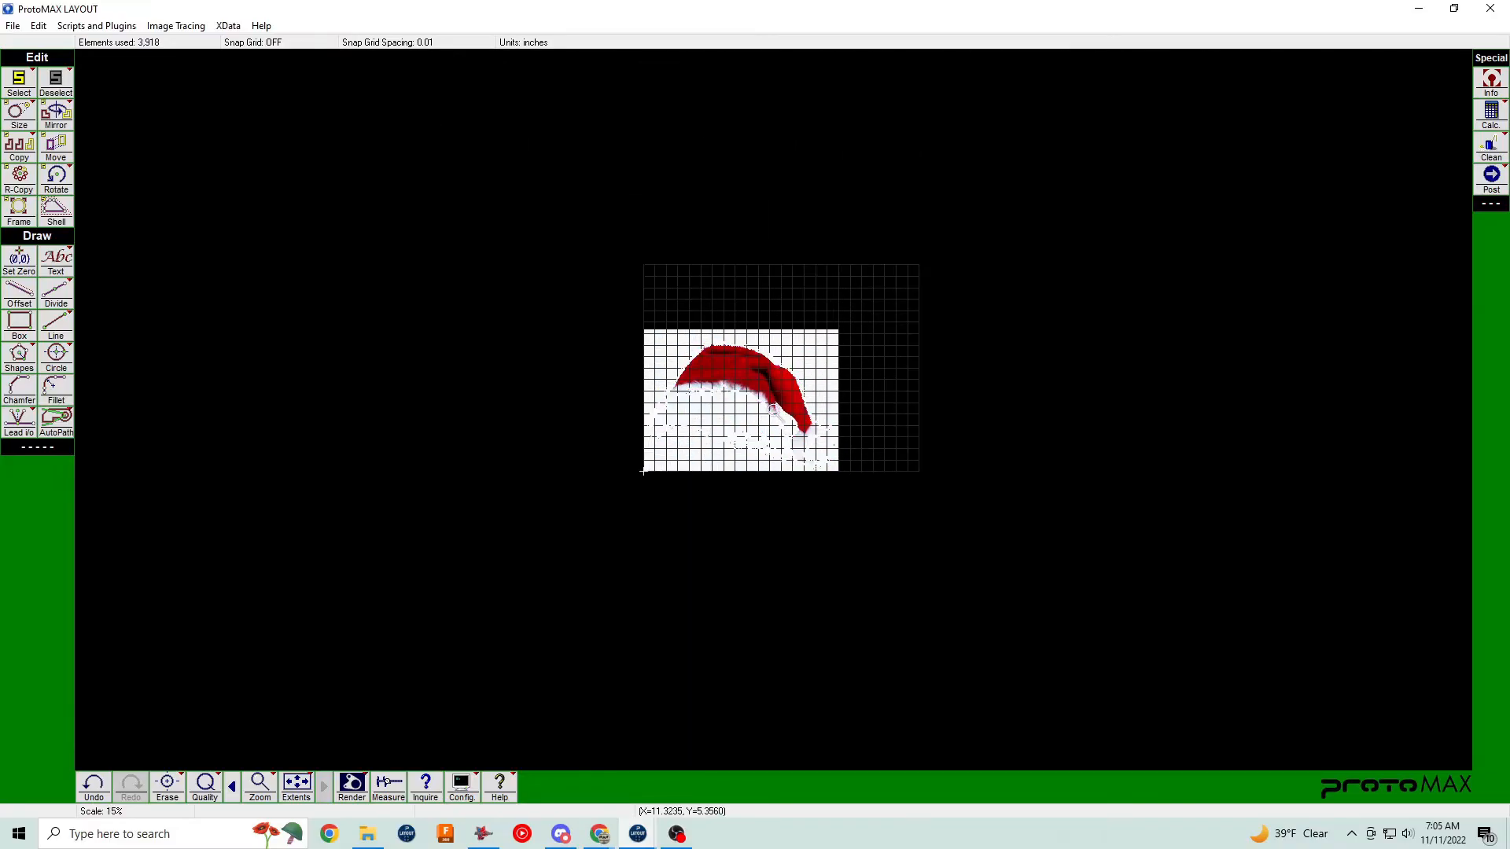
{"action": "left_click", "coordinate": [780, 419]}
{"action": "left_click", "coordinate": [1020, 391]}
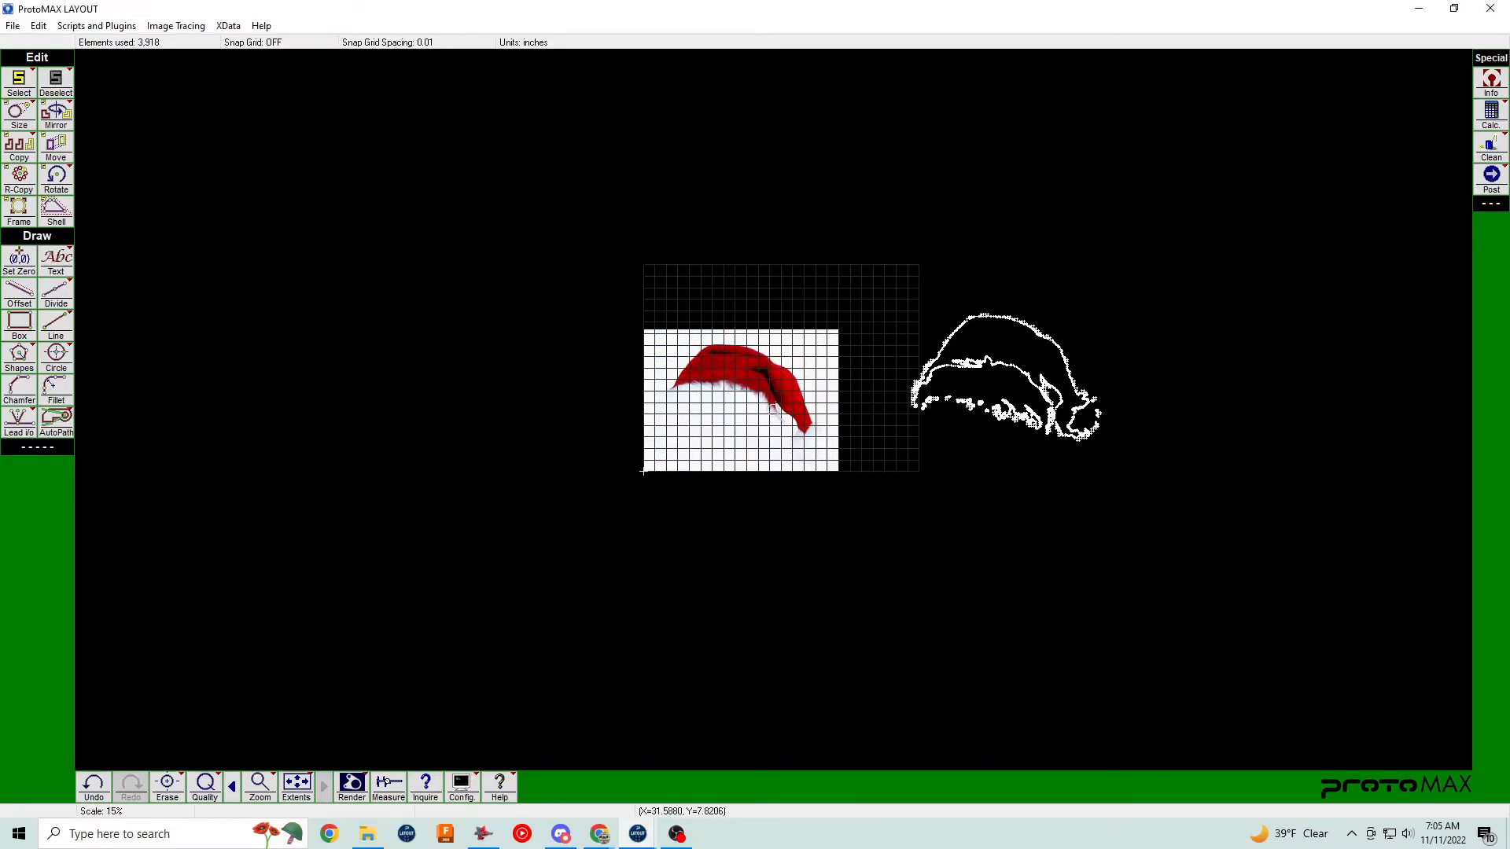
Examine the edges of the traced hat outline and compare them with the source hat image.
{"action": "scroll", "coordinate": [1022, 393], "scroll_direction": "up", "scroll_amount": 1}
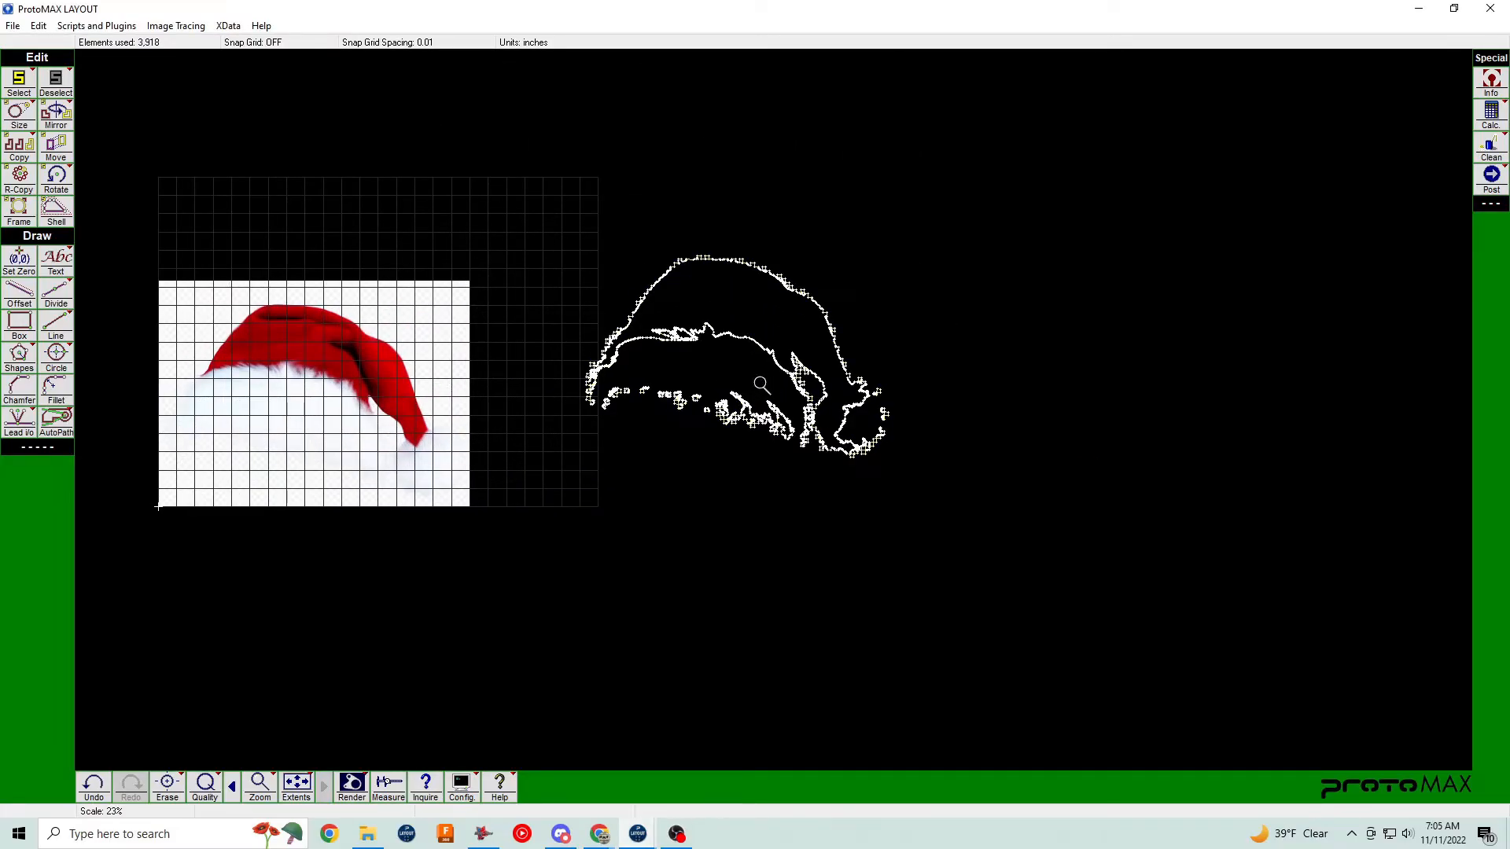
{"action": "scroll", "coordinate": [774, 412], "scroll_direction": "up", "scroll_amount": 1}
{"action": "scroll", "coordinate": [774, 412], "scroll_direction": "up", "scroll_amount": 2}
{"action": "scroll", "coordinate": [762, 421], "scroll_direction": "down", "scroll_amount": 2}
{"action": "scroll", "coordinate": [747, 429], "scroll_direction": "up", "scroll_amount": 1}
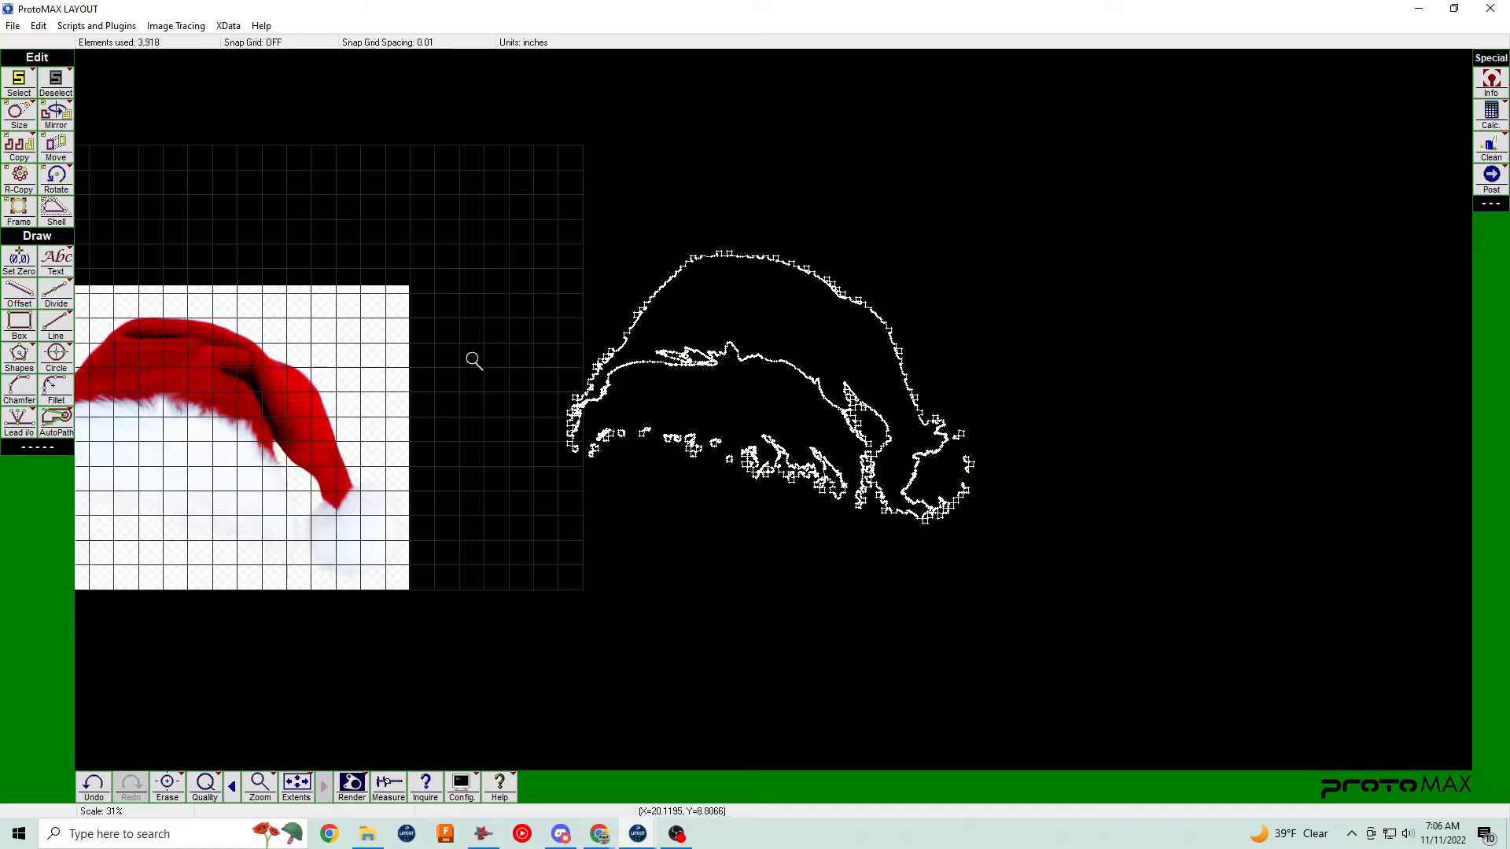
{"action": "scroll", "coordinate": [775, 412], "scroll_direction": "up", "scroll_amount": 3}
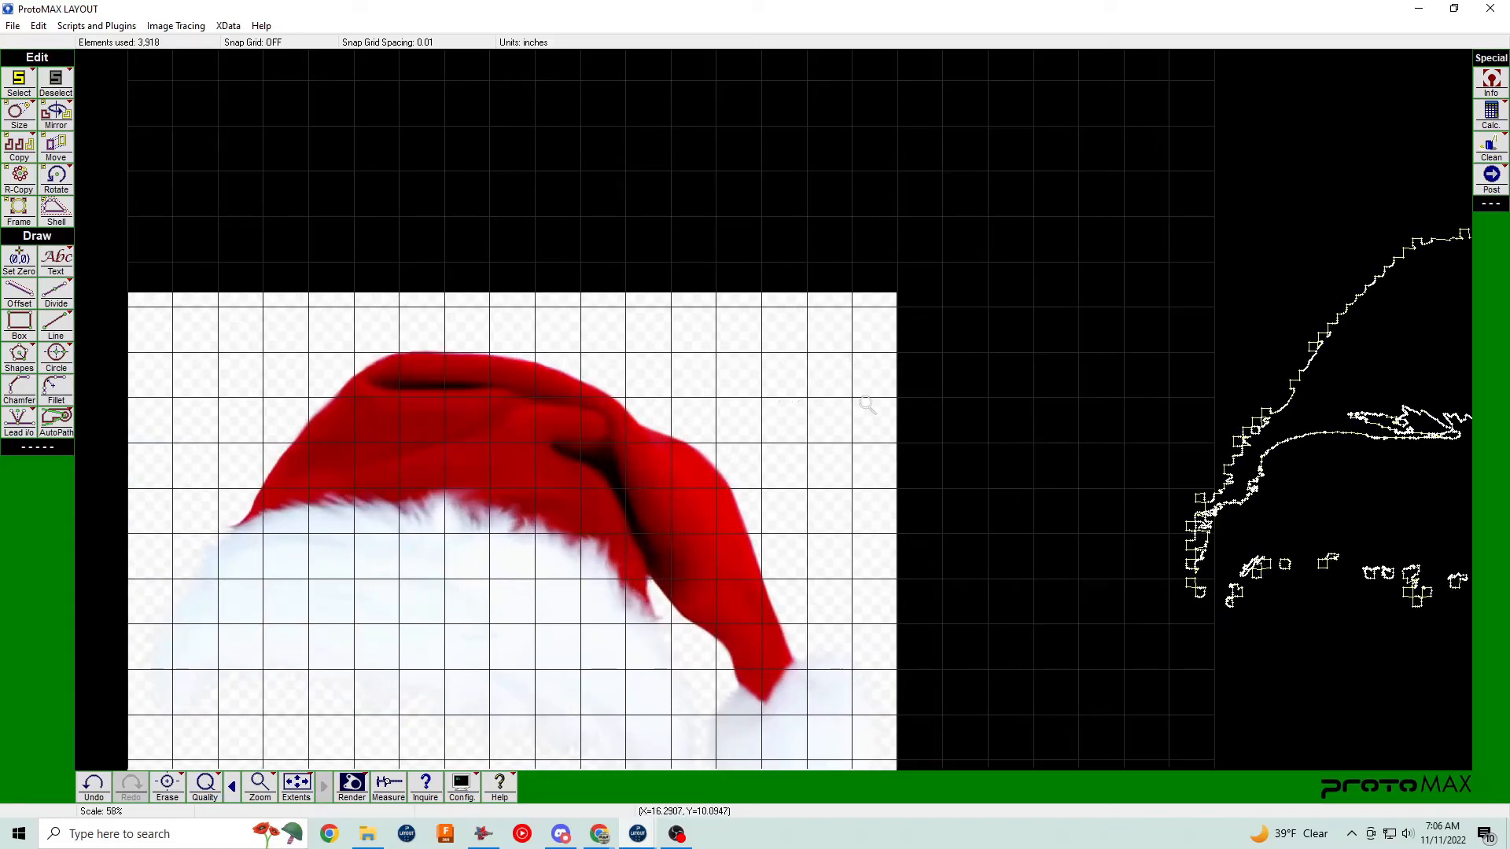
{"action": "scroll", "coordinate": [775, 415], "scroll_direction": "down", "scroll_amount": 3}
{"action": "scroll", "coordinate": [739, 434], "scroll_direction": "up", "scroll_amount": 1}
{"action": "scroll", "coordinate": [739, 434], "scroll_direction": "down", "scroll_amount": 2}
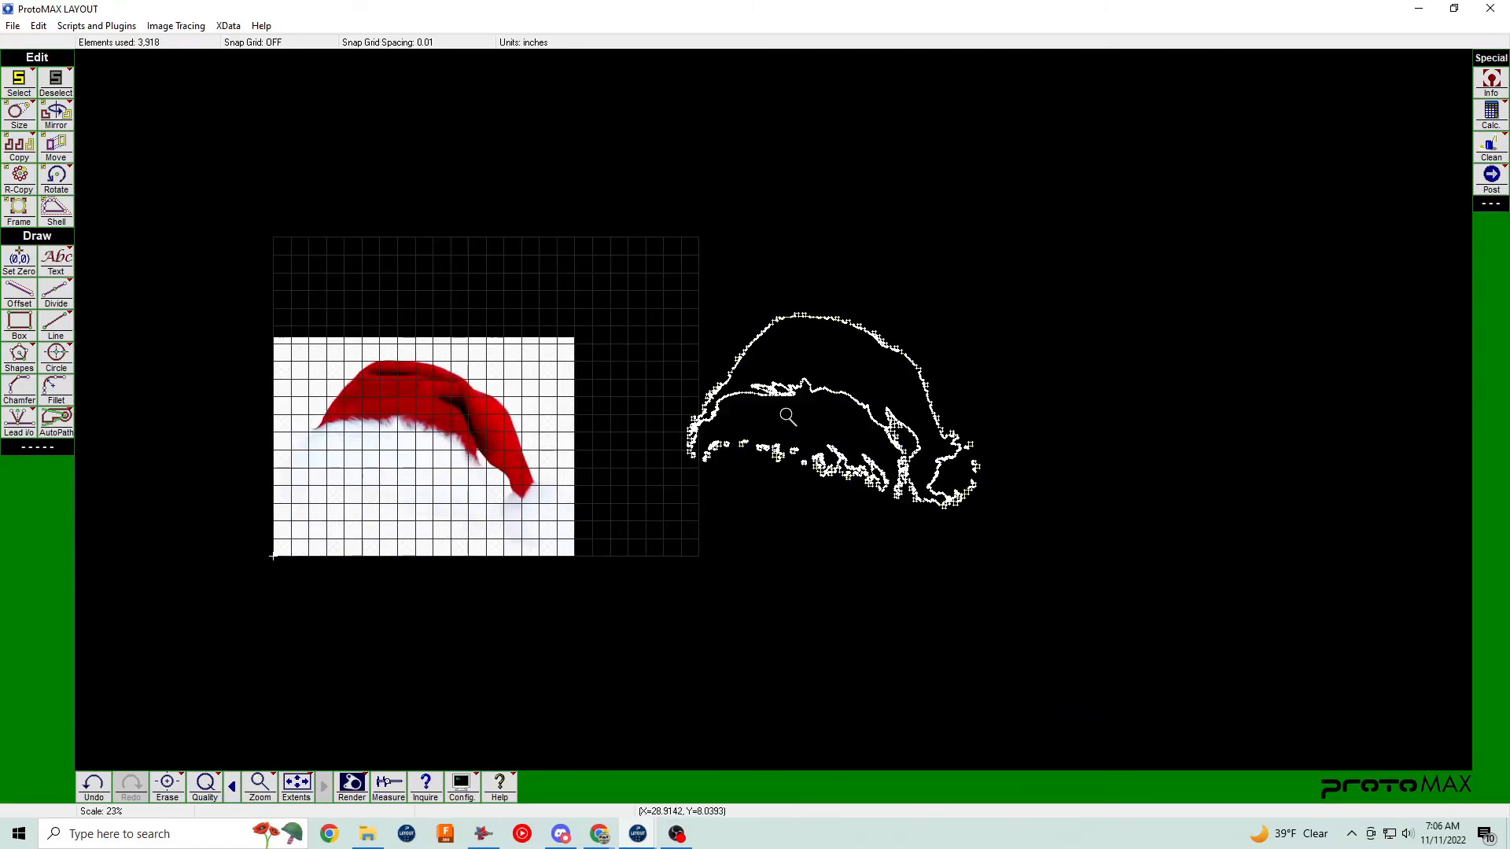
Start a new blank drawing and discard the unsaved hat trace.
{"action": "left_click", "coordinate": [14, 25]}
{"action": "left_click", "coordinate": [32, 43]}
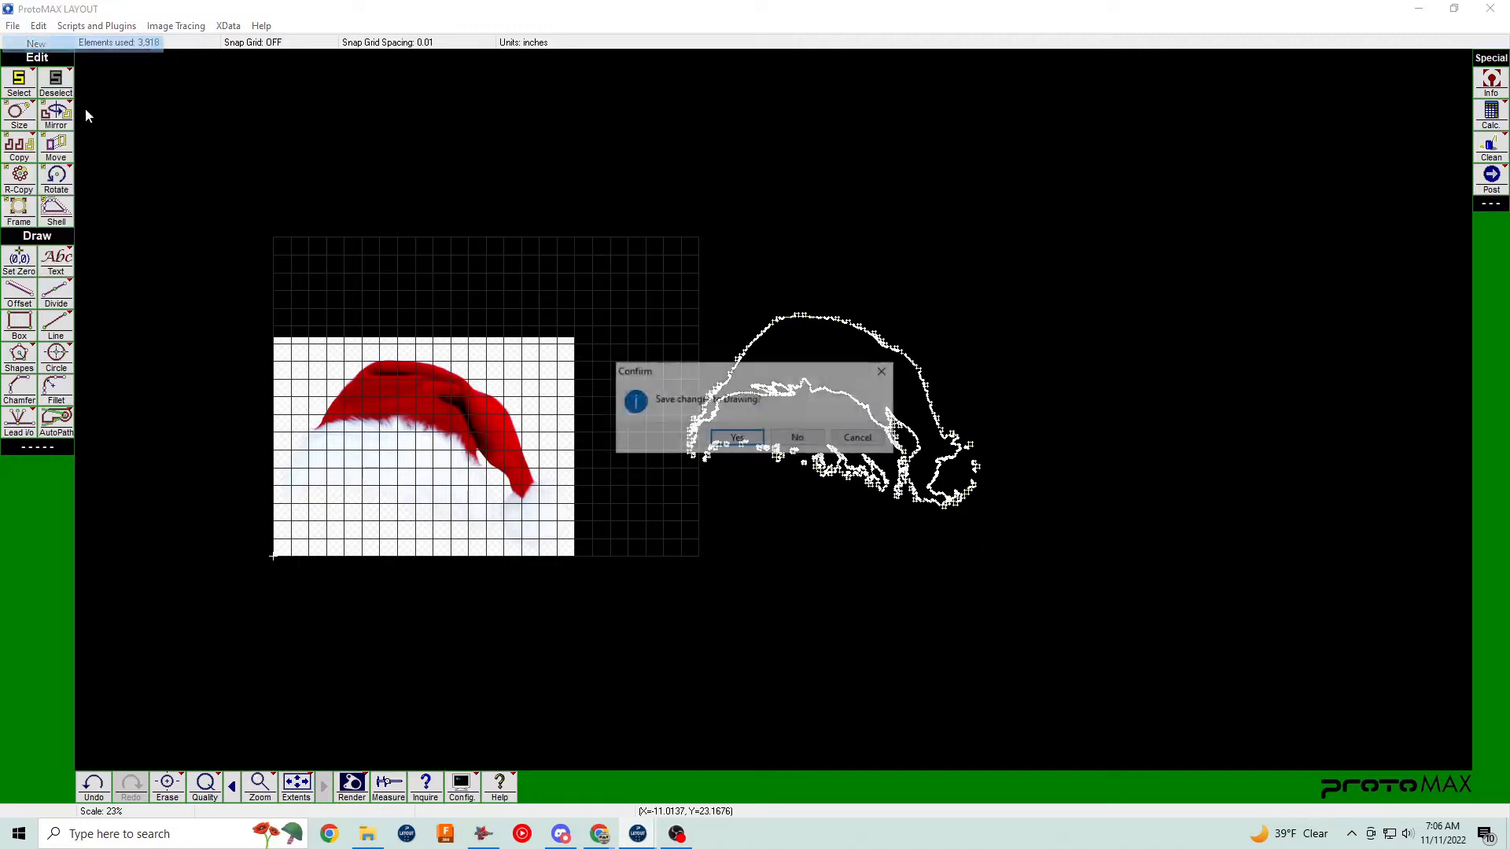
{"action": "left_click", "coordinate": [793, 437]}
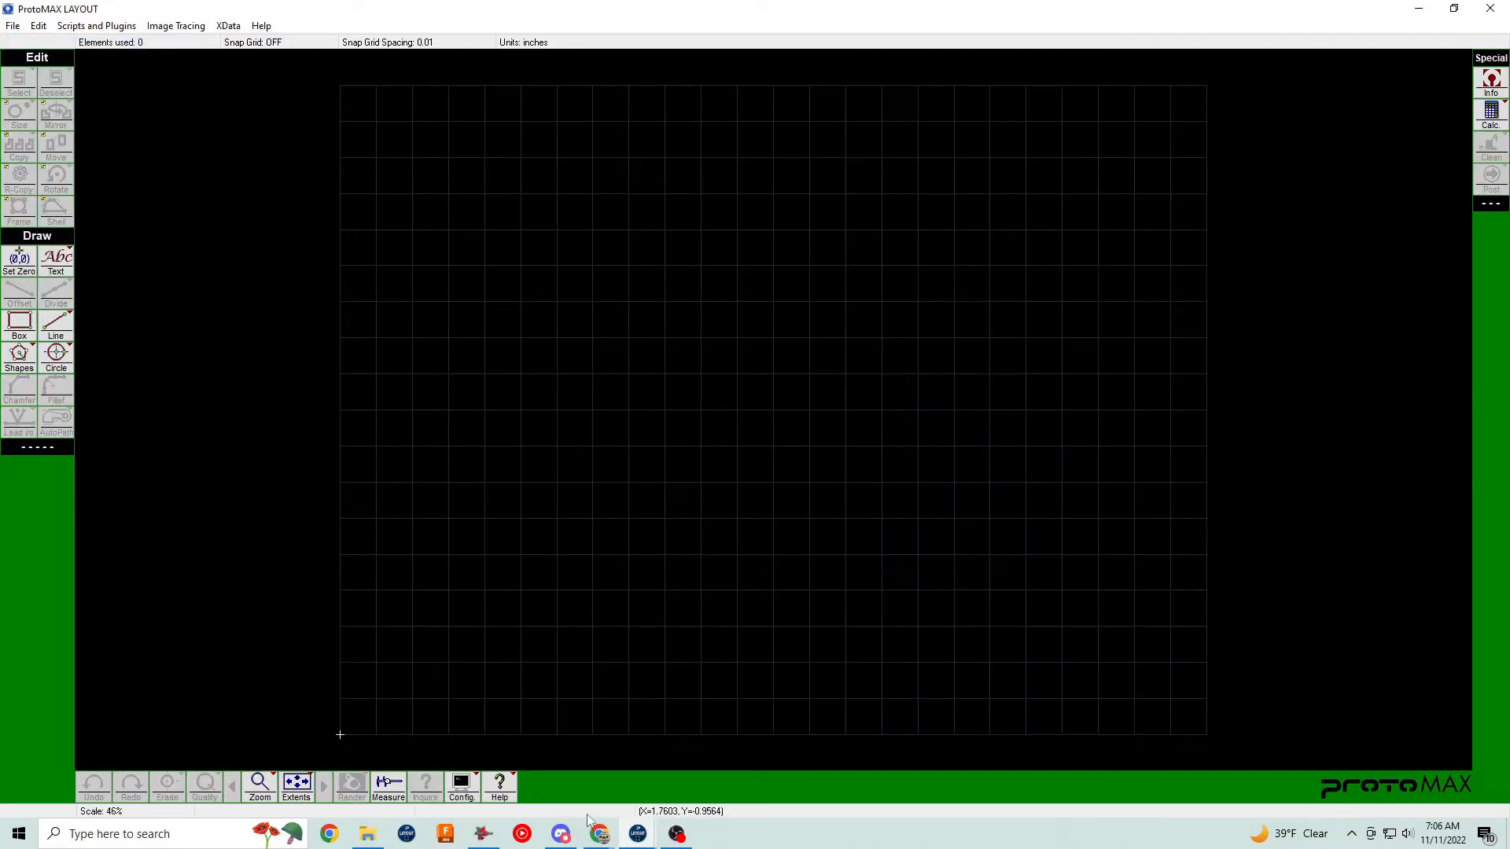
Switch to the Santa hat image results in Chrome and start saving the cartoon-style hat from Depositphotos.
{"action": "mouse_move", "coordinate": [599, 832]}
{"action": "left_click", "coordinate": [708, 783]}
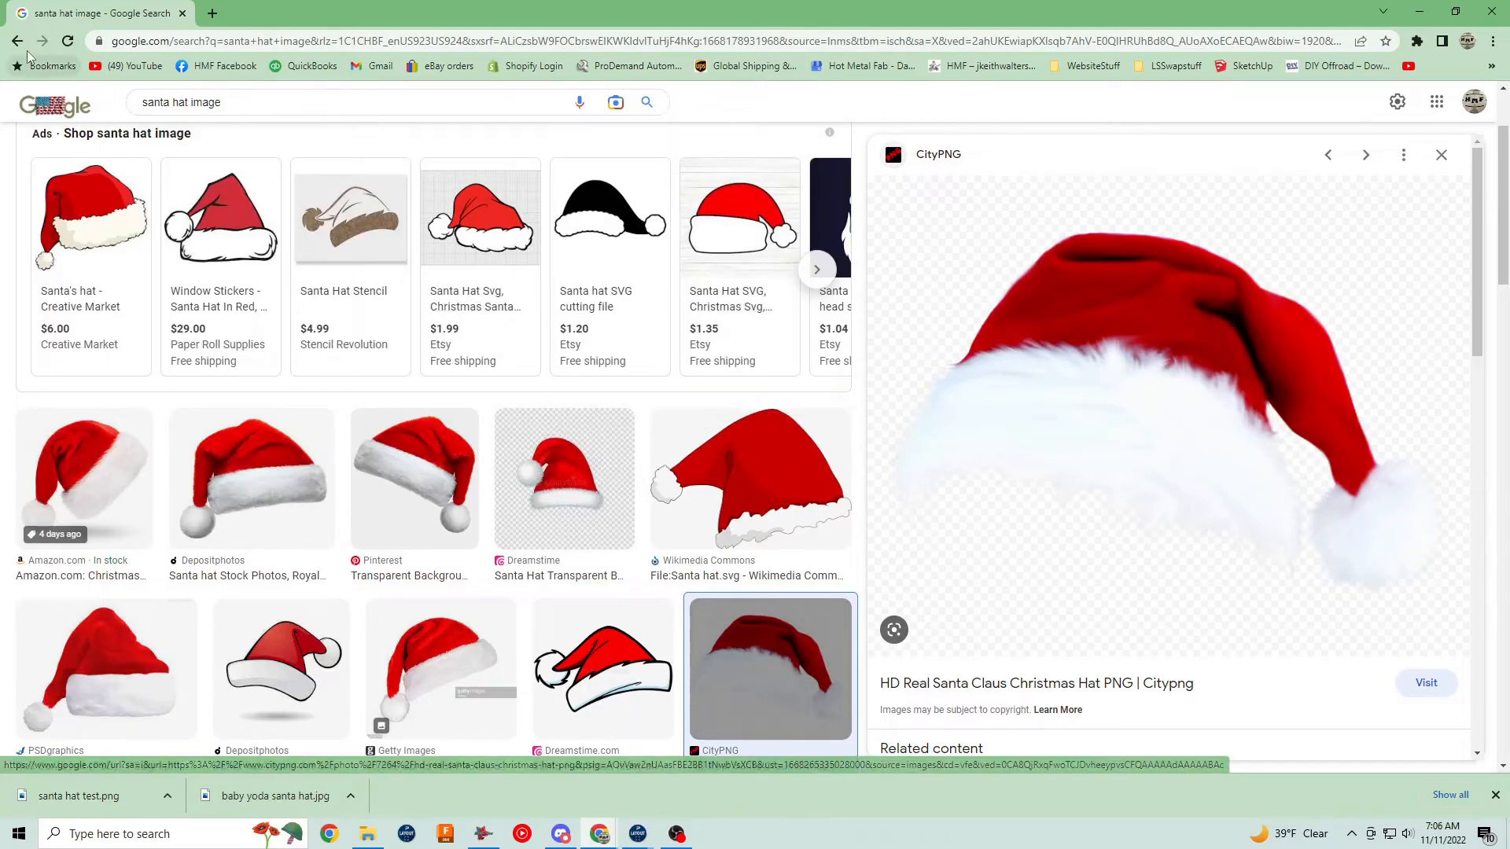
{"action": "left_click", "coordinate": [281, 668]}
{"action": "right_click", "coordinate": [1104, 416]}
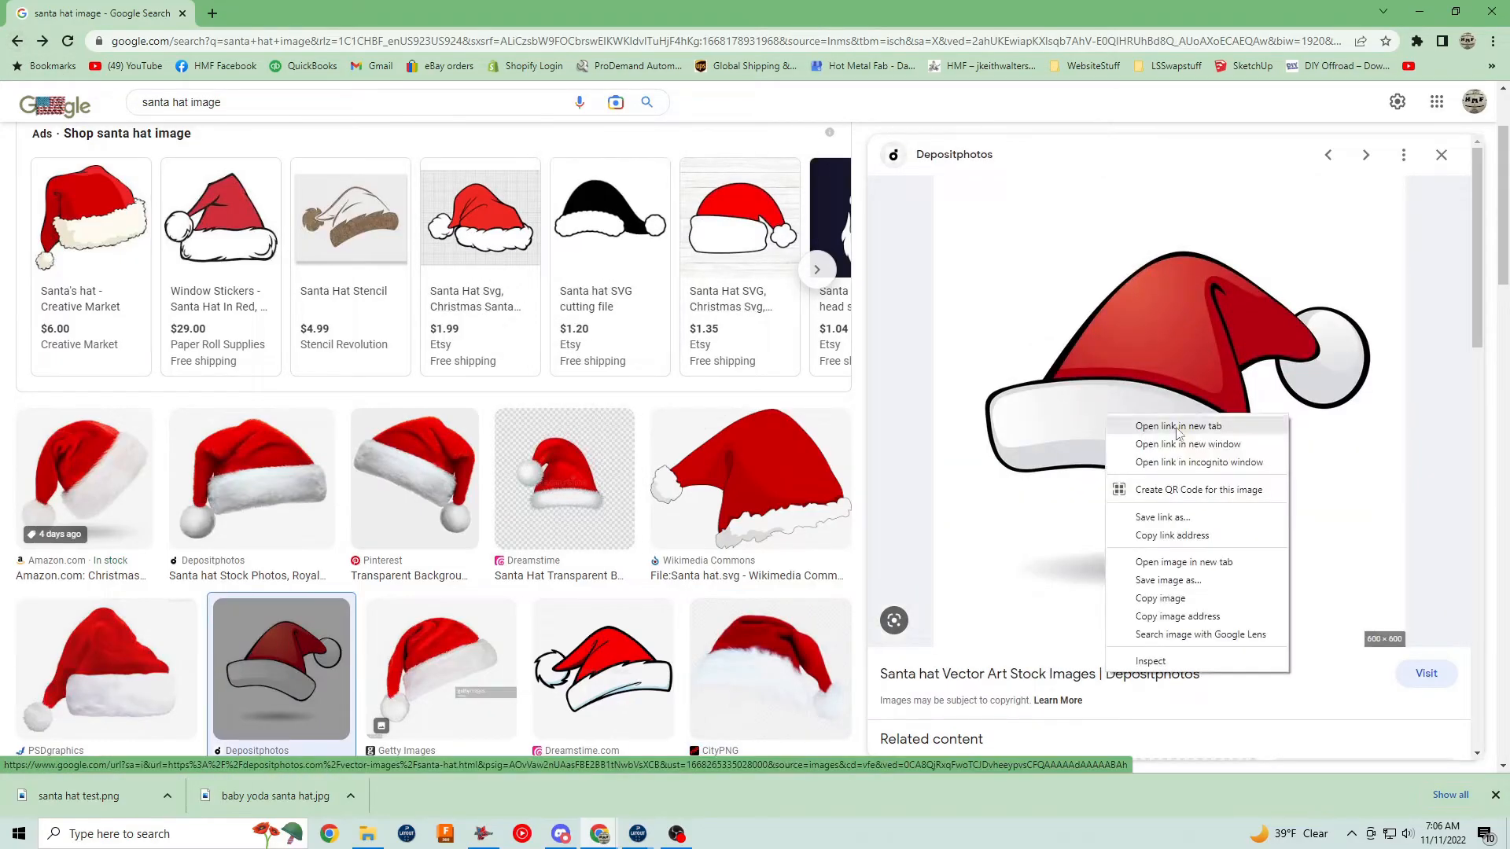
{"action": "left_click", "coordinate": [1200, 586]}
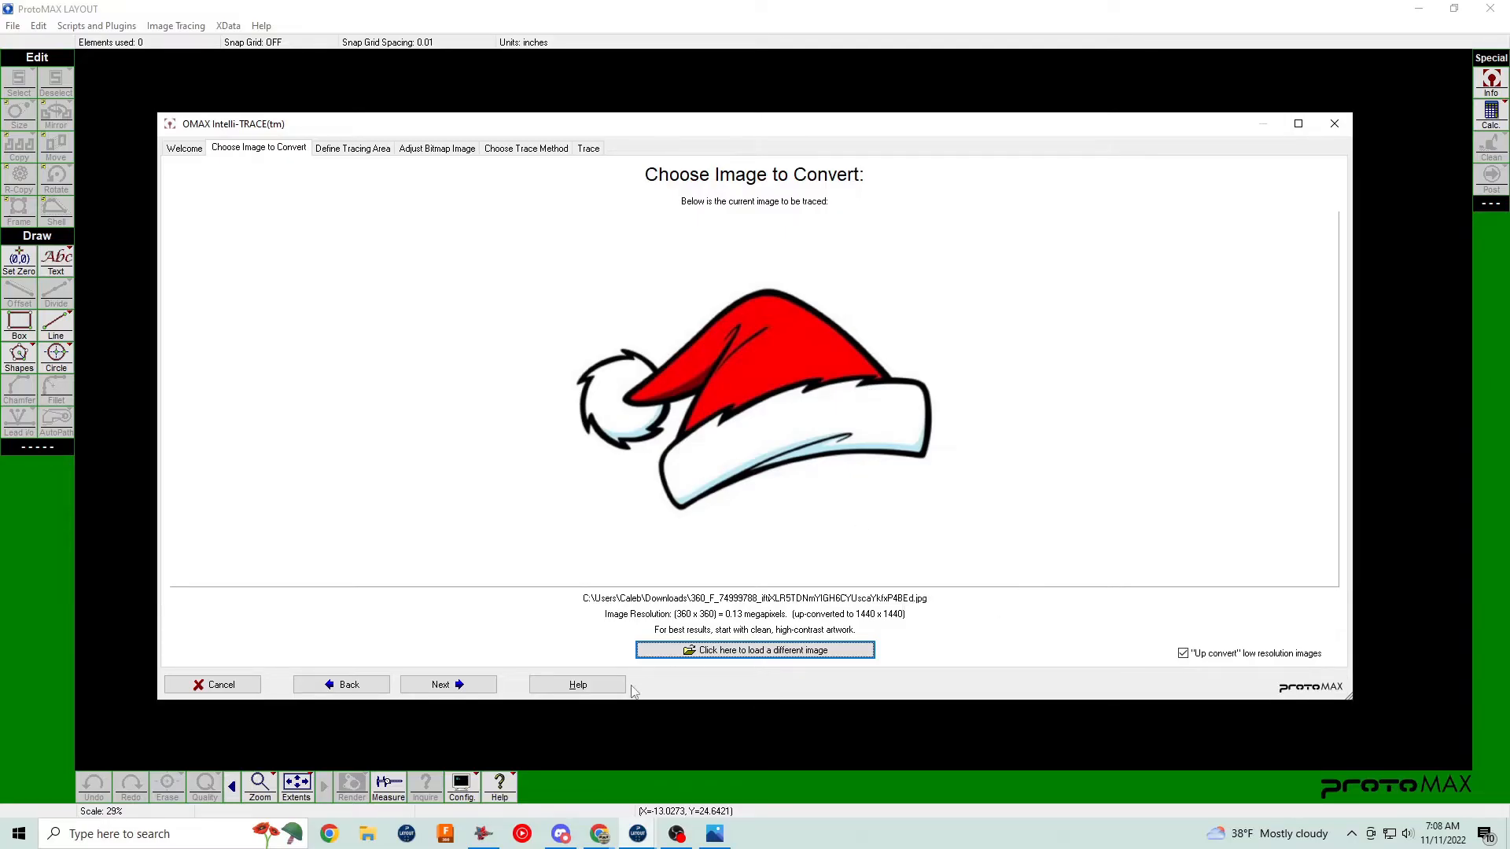
Accept the cartoon hat image and its tracing area, and adjust the bitmap with the threshold about 70% toward white and noise reduction about 20%.
{"action": "left_click", "coordinate": [465, 685]}
{"action": "left_click", "coordinate": [464, 685]}
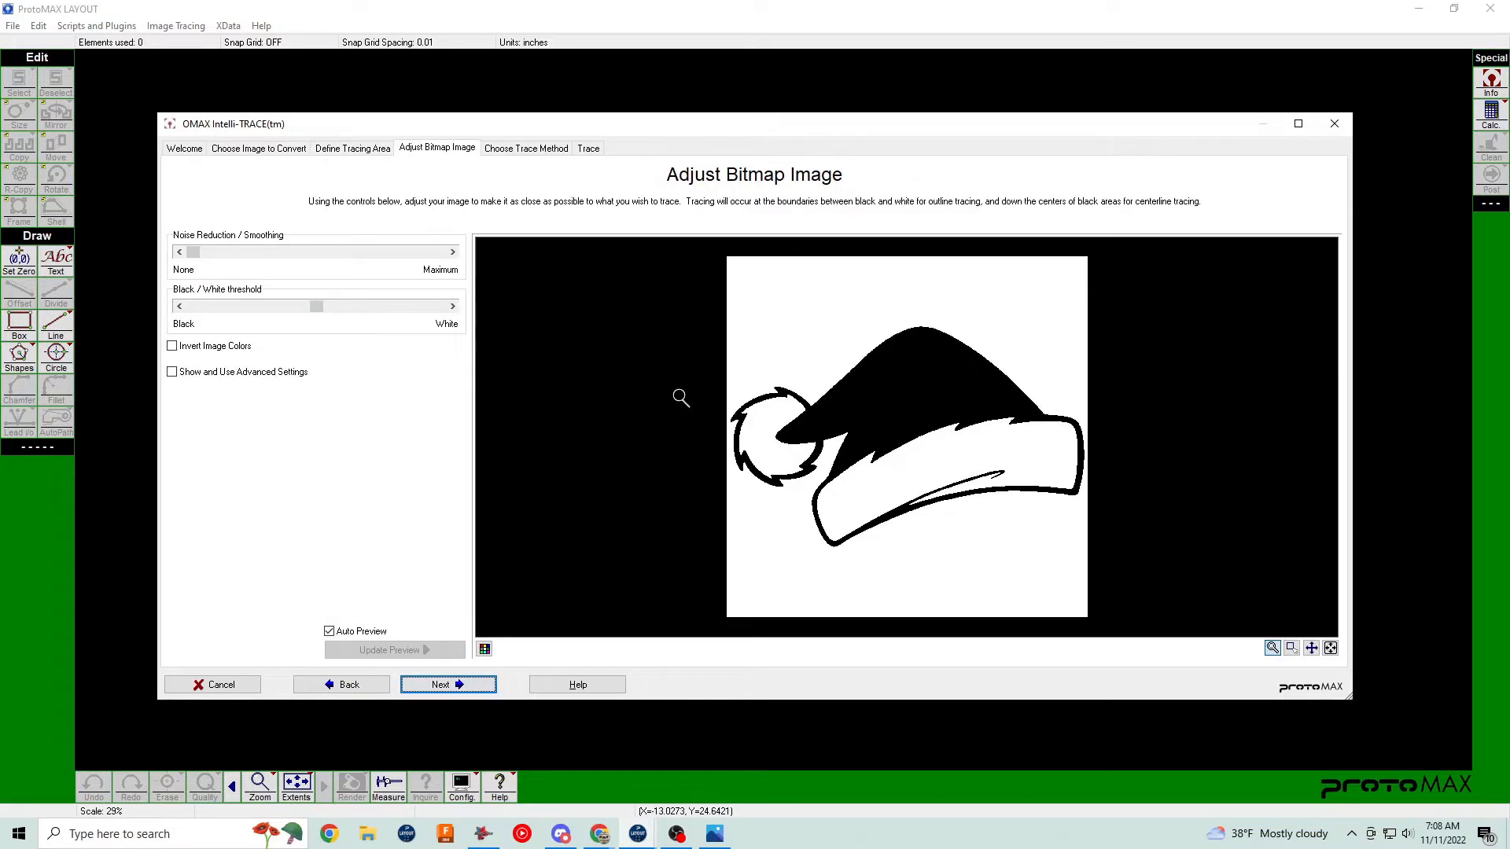
{"action": "left_click_drag", "start_coordinate": [321, 308], "coordinate": [373, 316]}
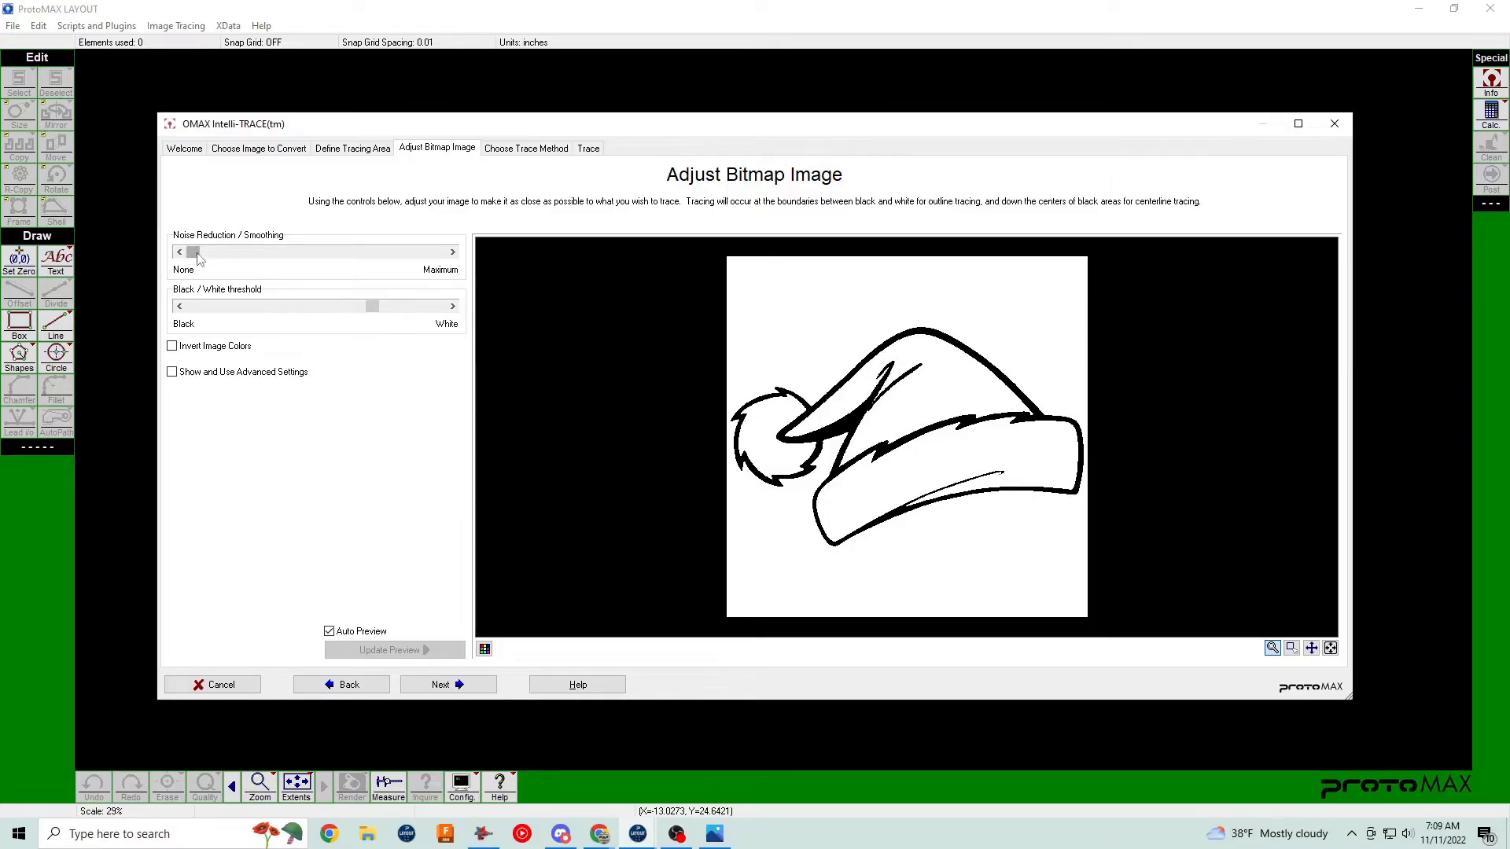
{"action": "left_click_drag", "start_coordinate": [193, 252], "coordinate": [304, 253]}
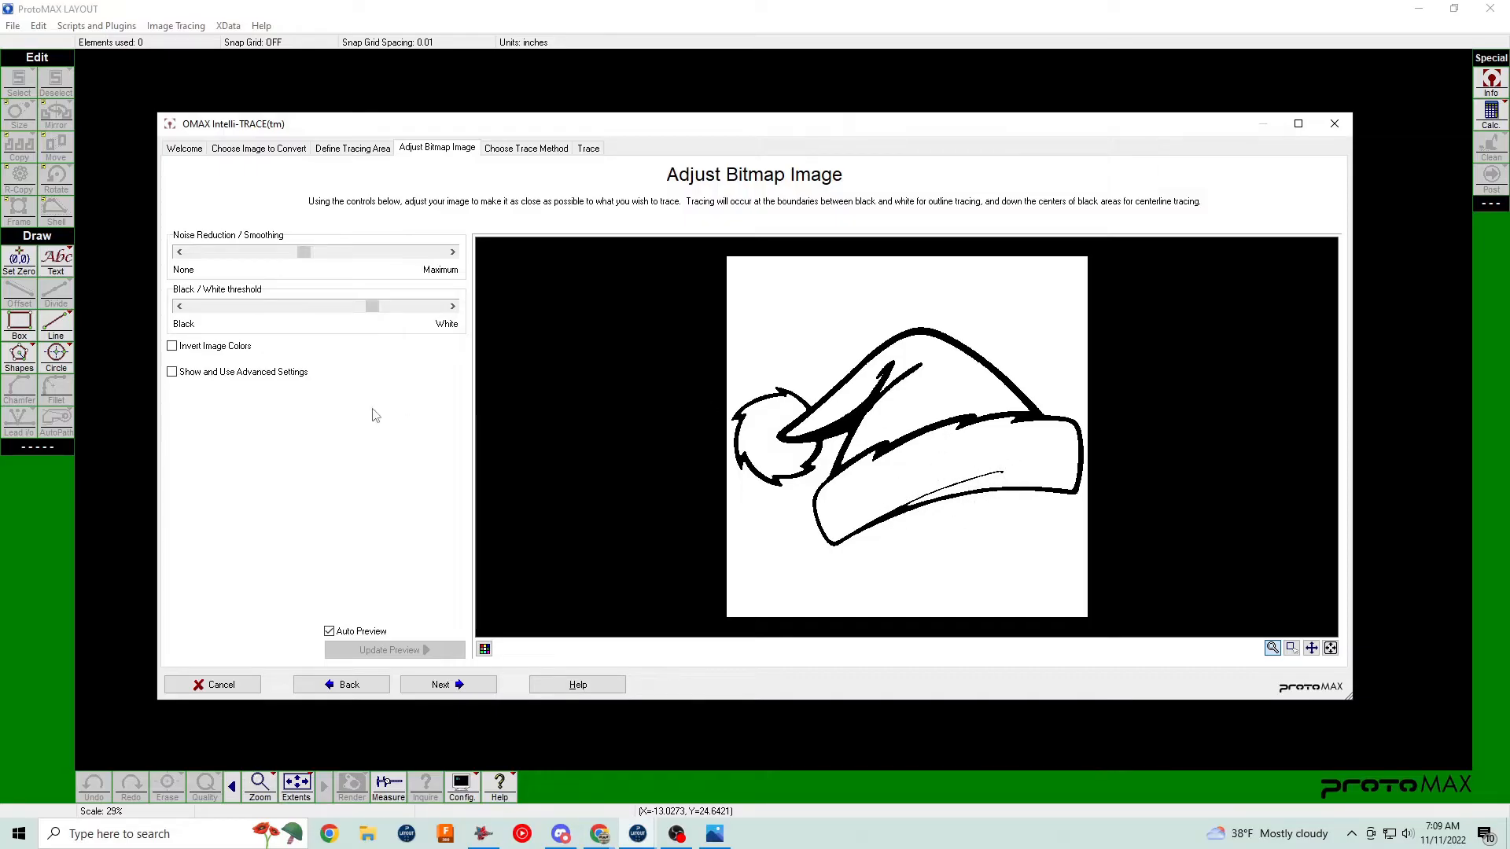
{"action": "left_click_drag", "start_coordinate": [303, 259], "coordinate": [259, 258]}
{"action": "mouse_move", "coordinate": [253, 259]}
{"action": "left_mouse_down"}
{"action": "mouse_move", "coordinate": [273, 260]}
{"action": "mouse_move", "coordinate": [242, 259]}
{"action": "left_mouse_up"}
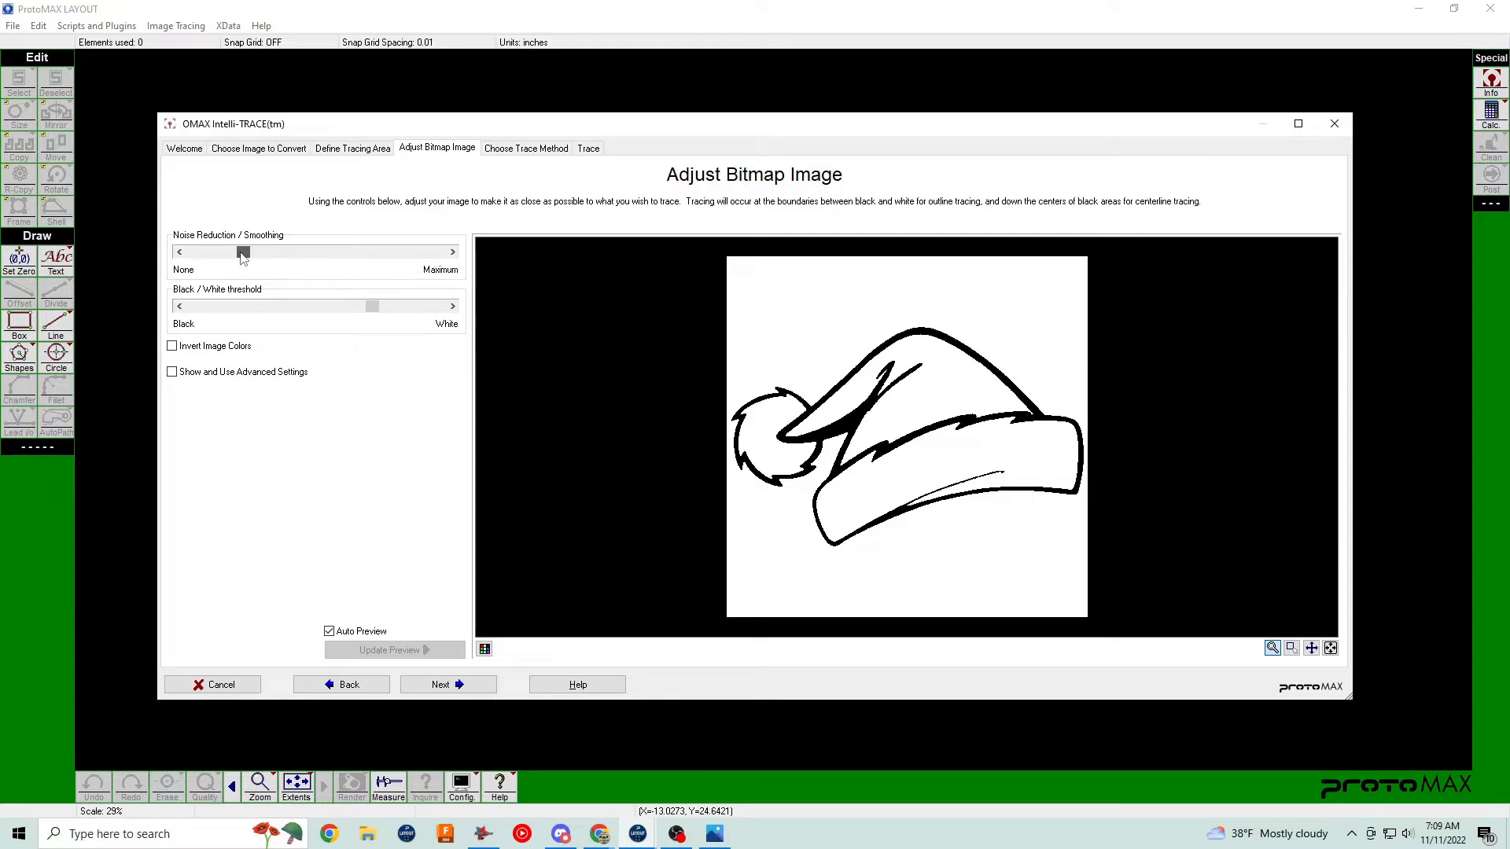
Use outline tracing with custom settings: line straightening 2.6, arc smoothing 0.3 and a larger smallest allowed feature.
{"action": "left_click", "coordinate": [462, 687]}
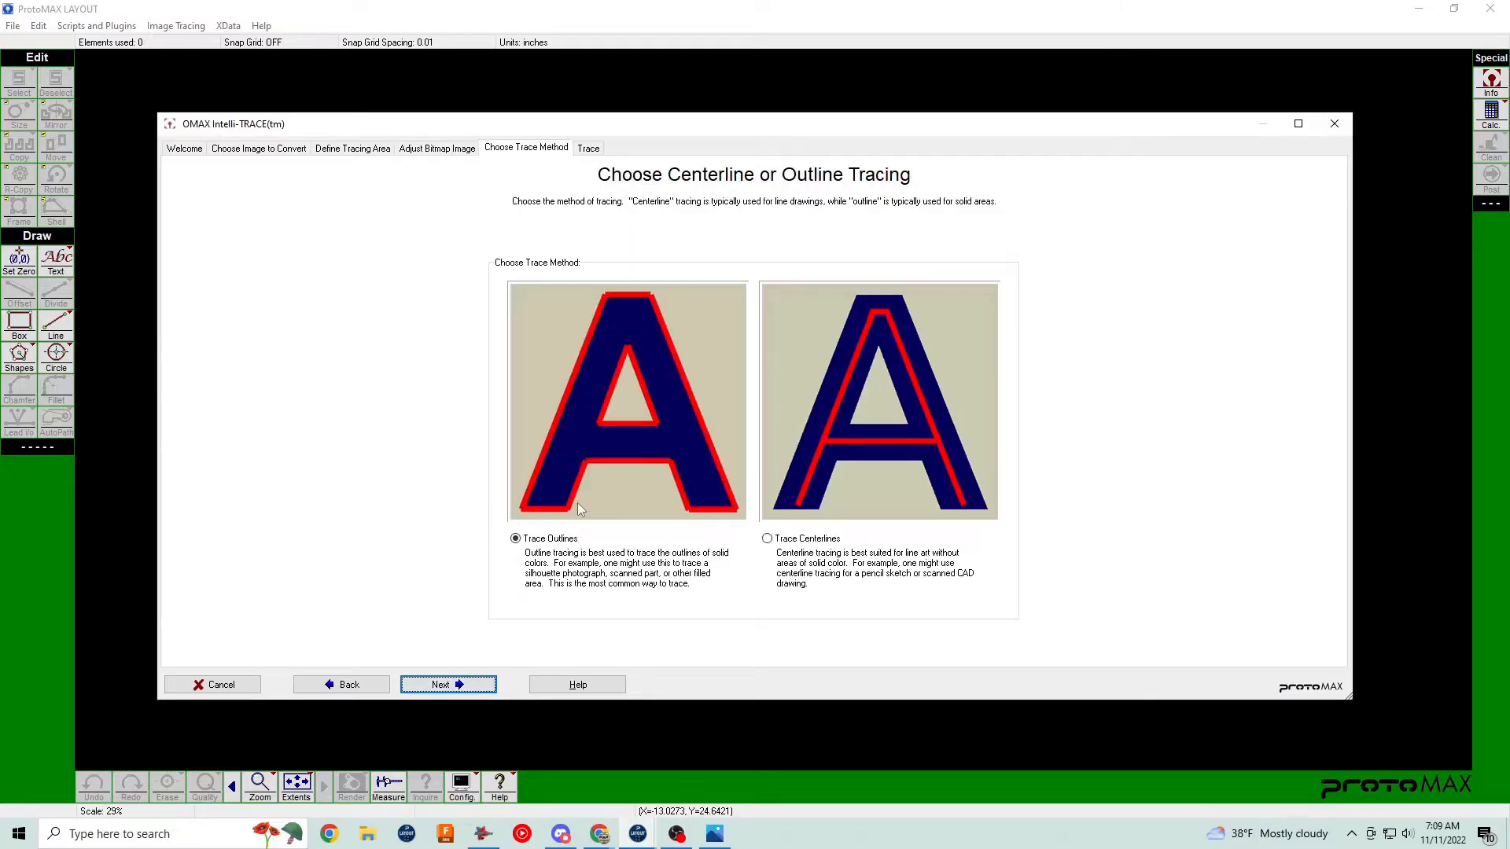
{"action": "left_click", "coordinate": [439, 685]}
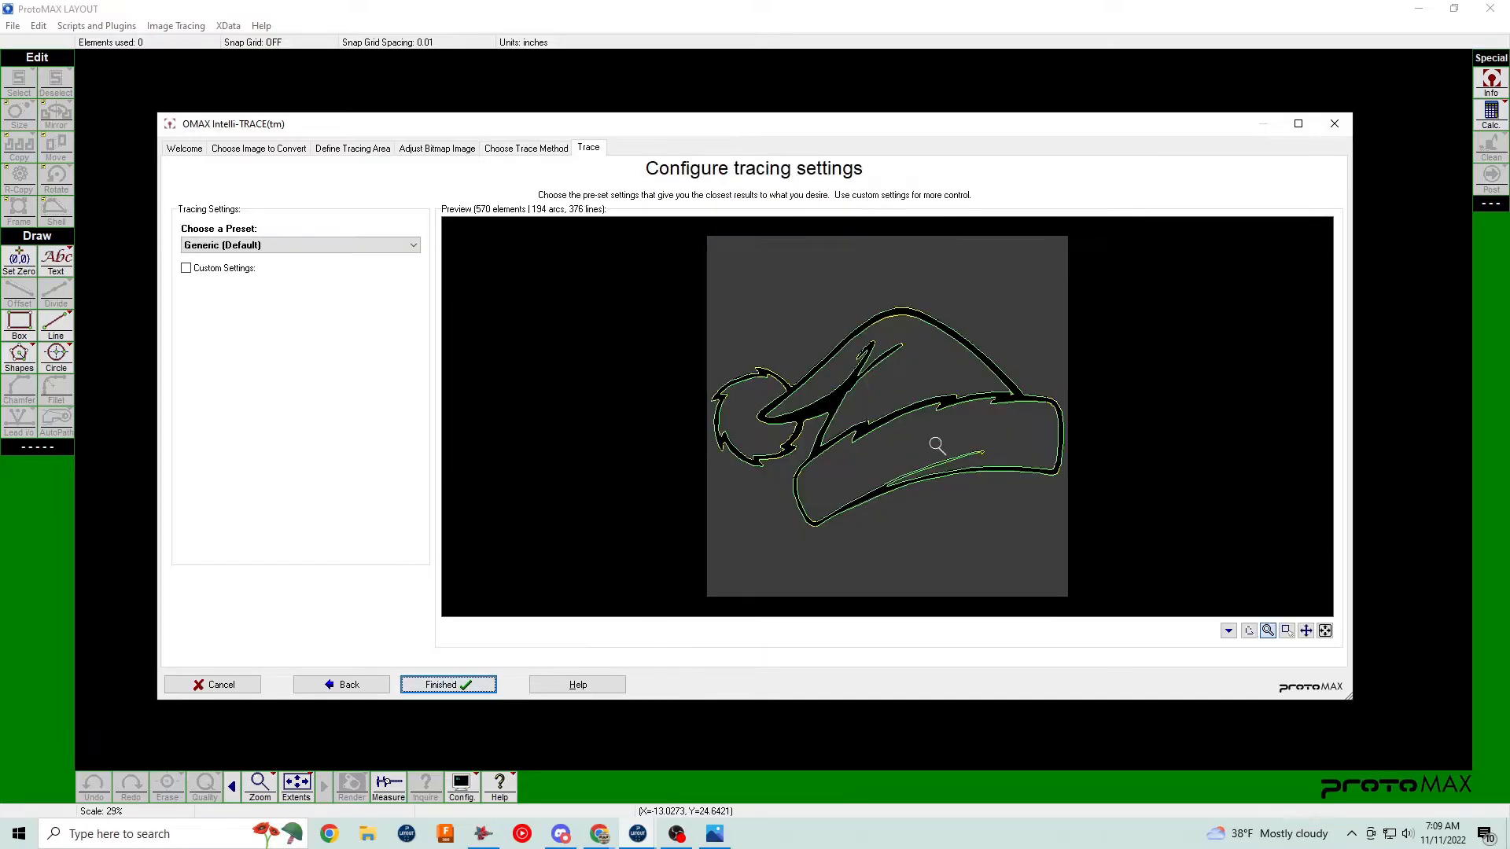
{"action": "left_click", "coordinate": [214, 269]}
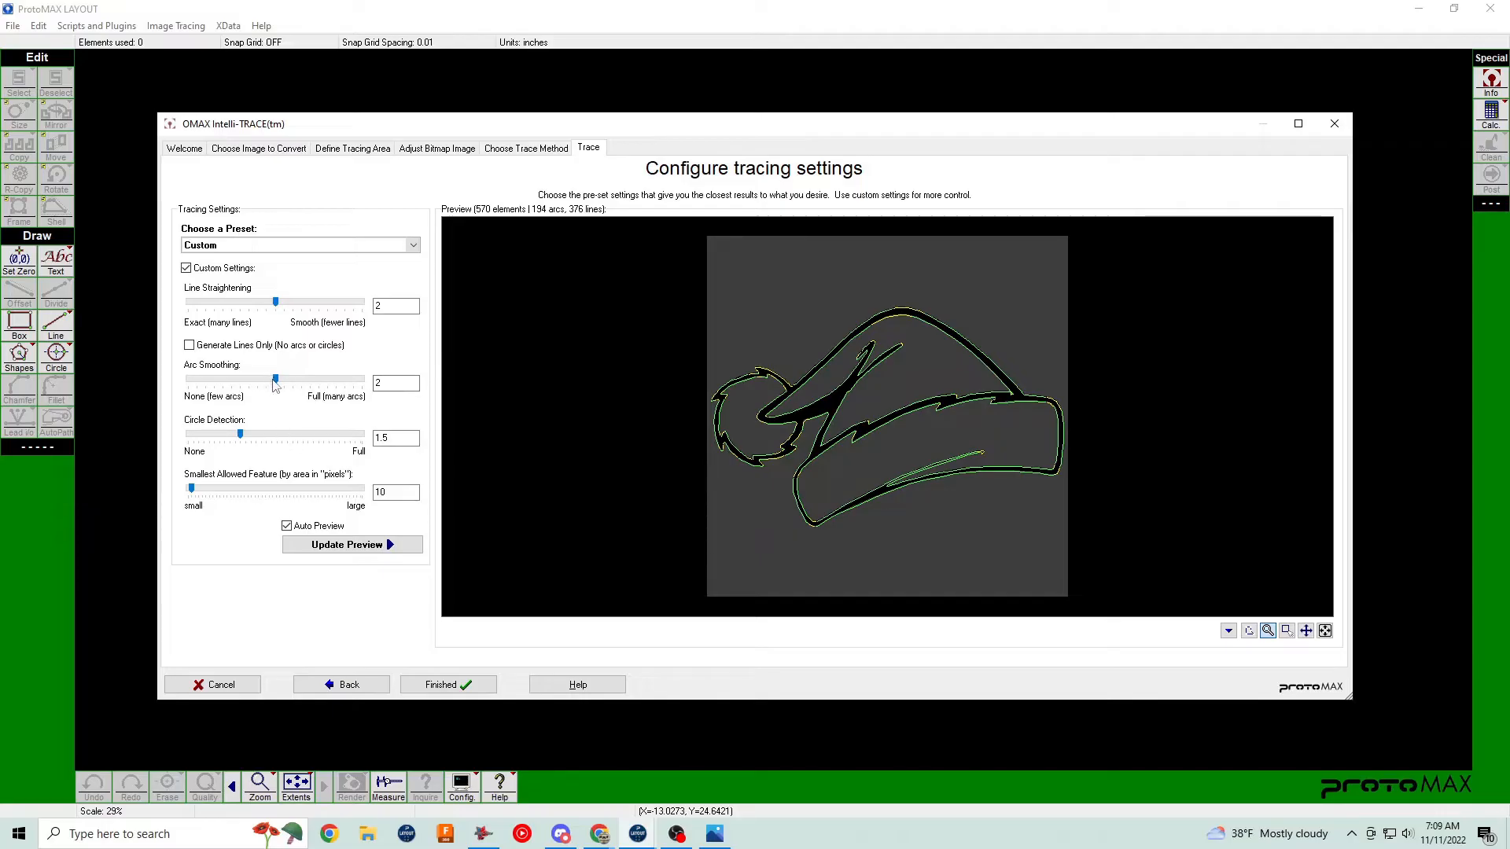
{"action": "left_click_drag", "start_coordinate": [275, 383], "coordinate": [202, 383]}
{"action": "left_click_drag", "start_coordinate": [276, 306], "coordinate": [197, 306]}
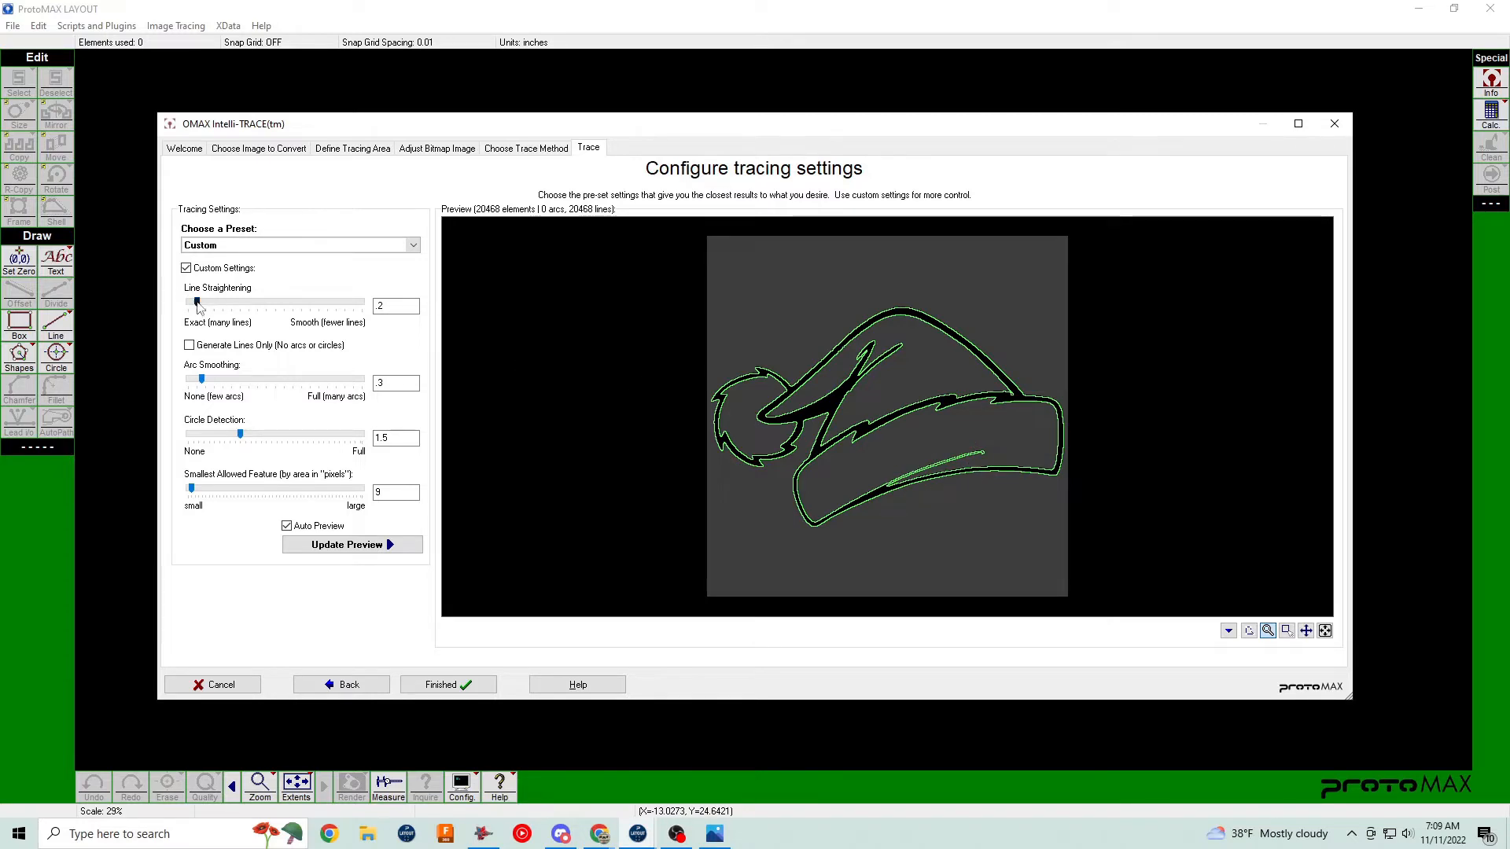
{"action": "left_click_drag", "start_coordinate": [246, 305], "coordinate": [361, 305]}
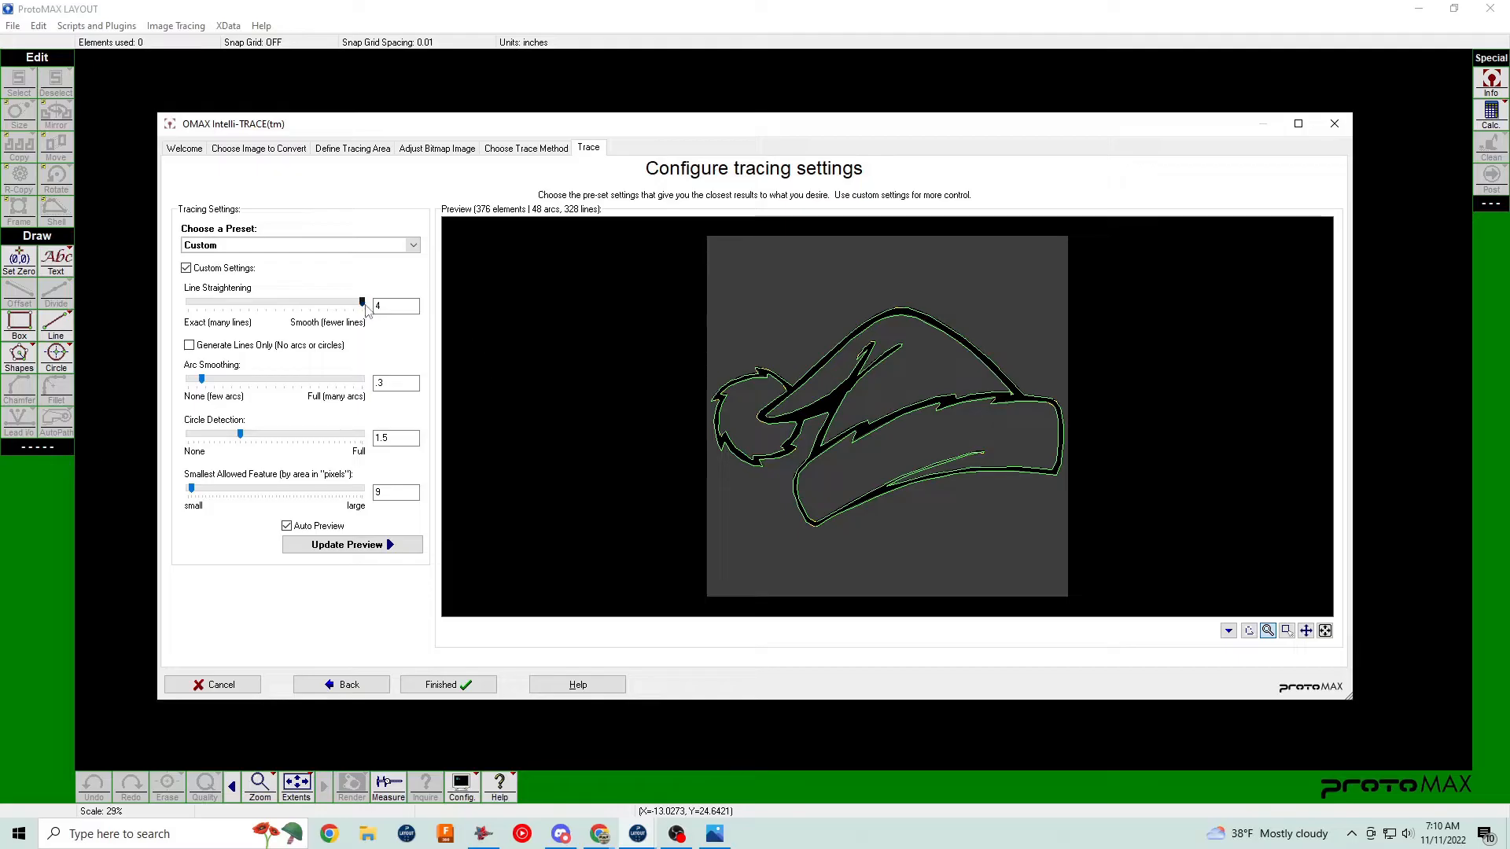
{"action": "left_click_drag", "start_coordinate": [361, 305], "coordinate": [299, 308]}
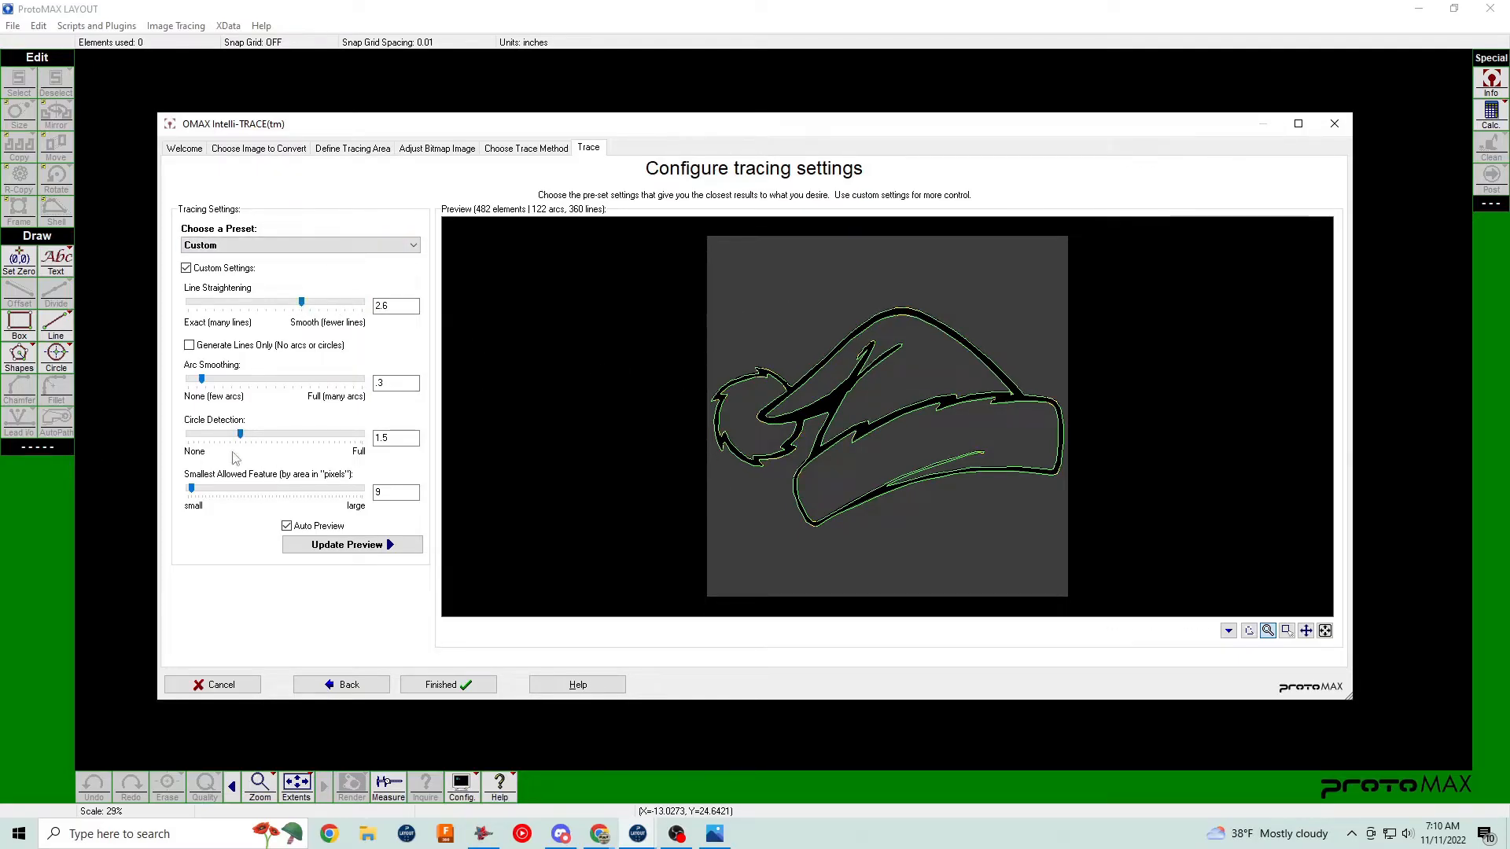
{"action": "left_click_drag", "start_coordinate": [192, 489], "coordinate": [250, 490]}
Finish the trace and place the cartoon hat outline beside its source image.
{"action": "left_click", "coordinate": [446, 685]}
{"action": "scroll", "coordinate": [772, 415], "scroll_direction": "down", "scroll_amount": 1}
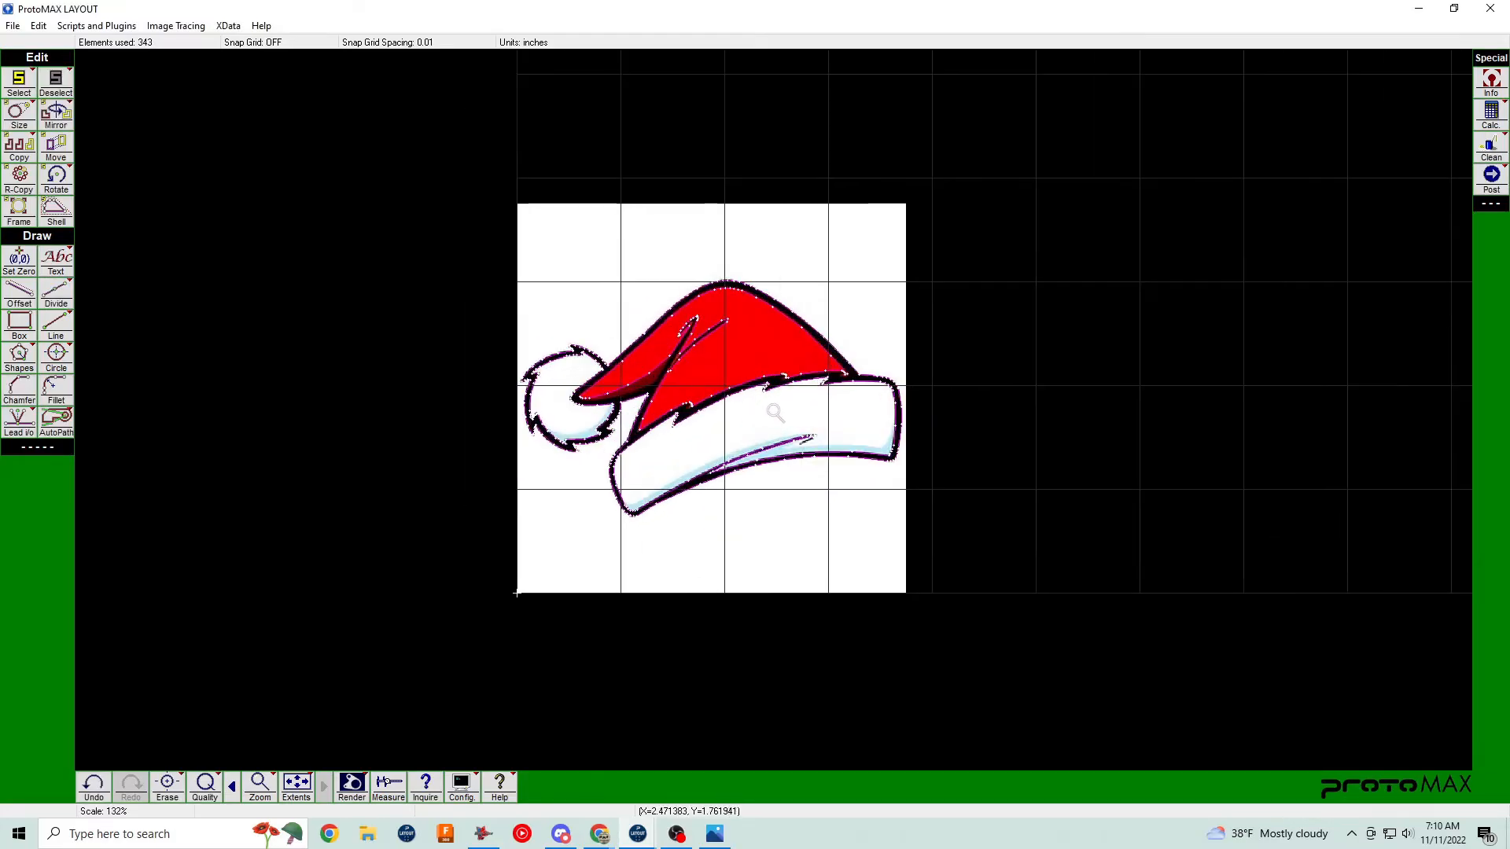
{"action": "left_click", "coordinate": [770, 410]}
{"action": "left_click", "coordinate": [1219, 341]}
{"action": "scroll", "coordinate": [1219, 340], "scroll_direction": "down", "scroll_amount": 2}
{"action": "scroll", "coordinate": [773, 411], "scroll_direction": "up", "scroll_amount": 2}
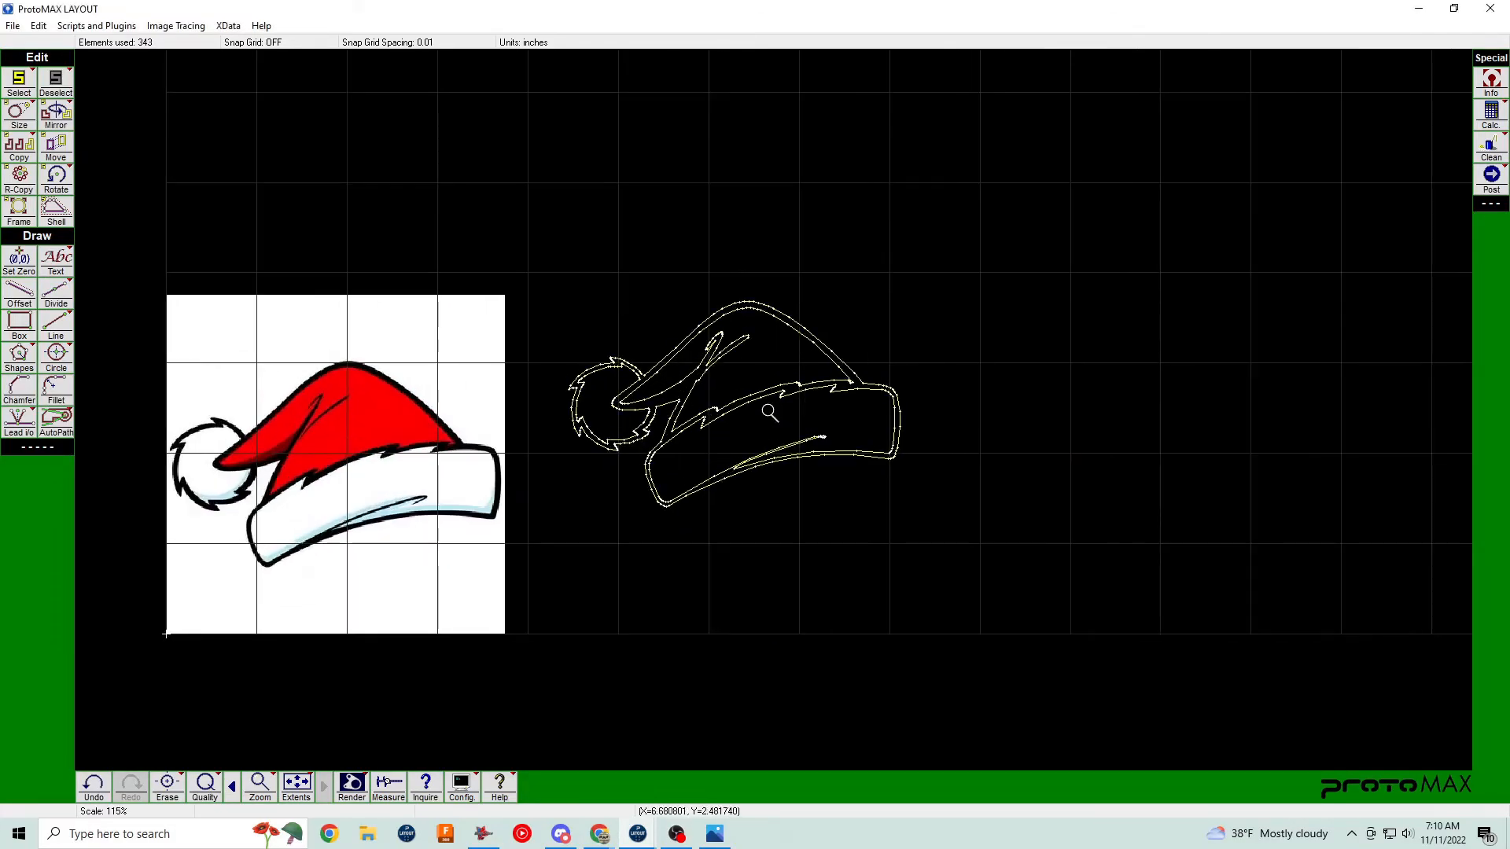
{"action": "scroll", "coordinate": [739, 405], "scroll_direction": "down", "scroll_amount": 2}
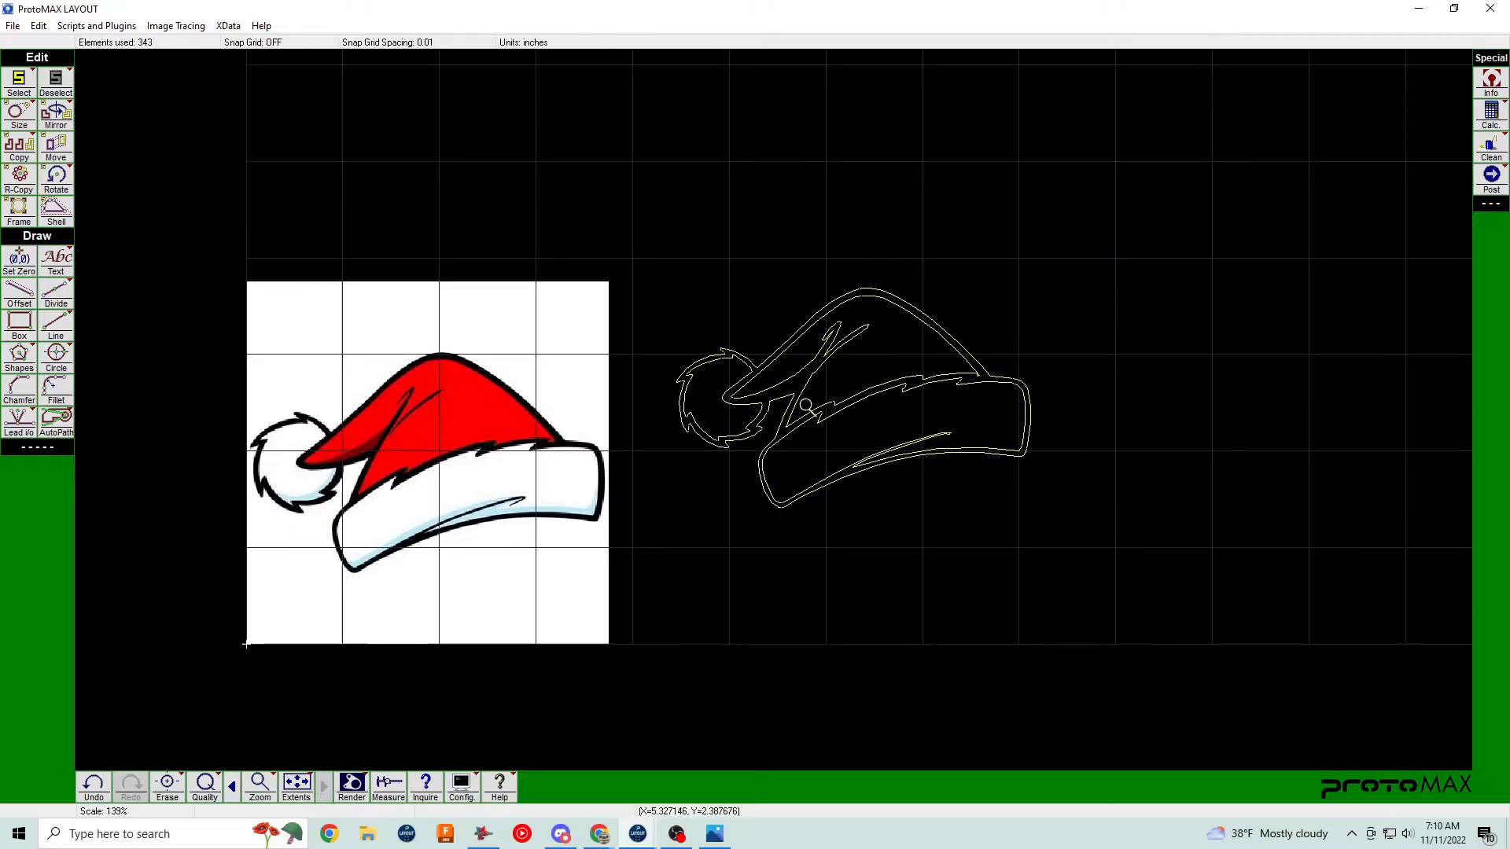
Check the drawing statistics for entity count and cutting length, and inspect the traced cartoon hat outline.
{"action": "left_click", "coordinate": [1492, 85]}
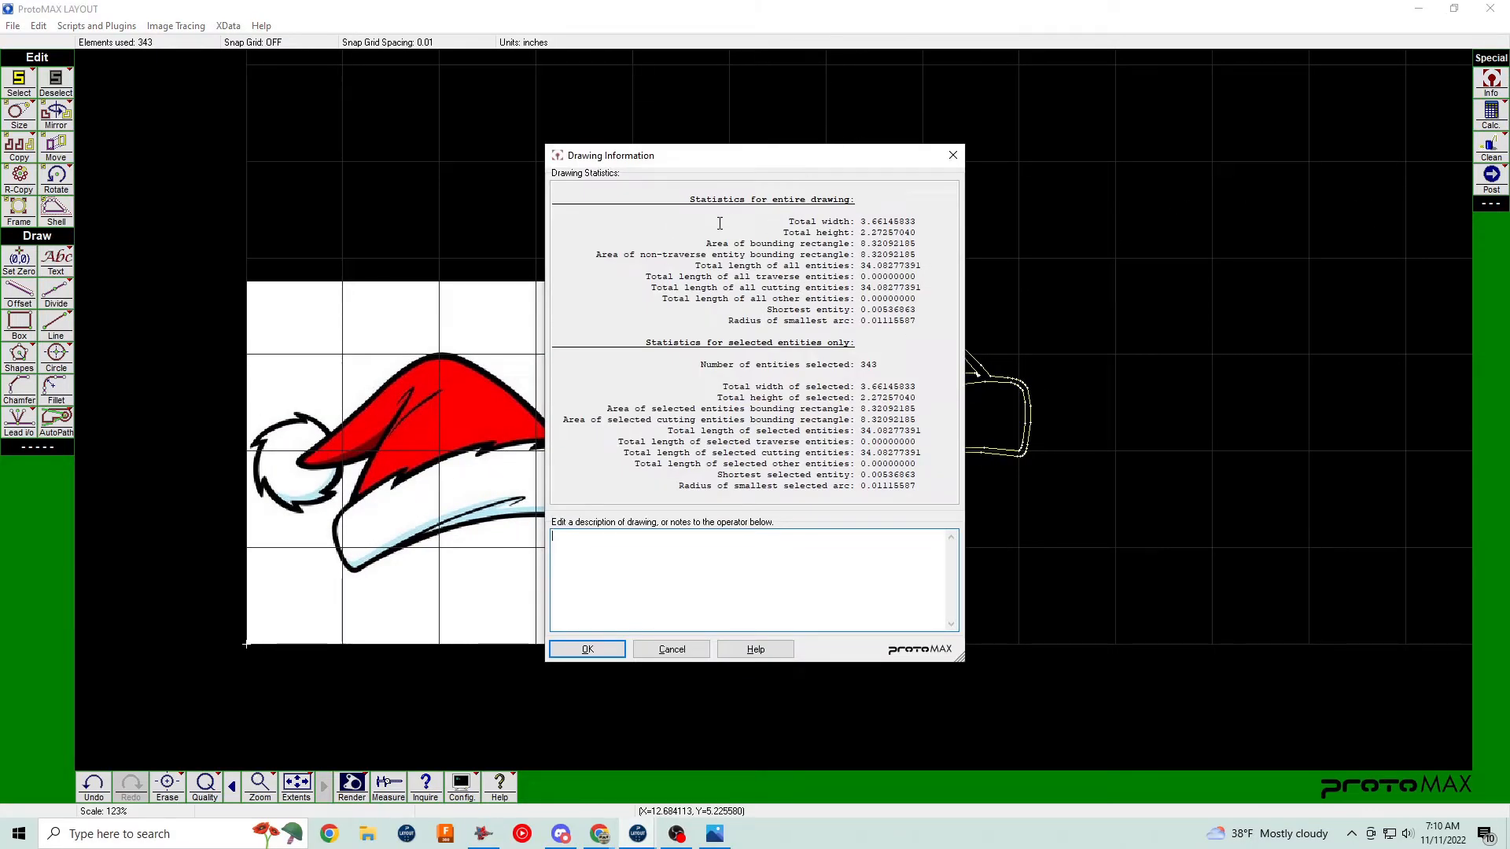
{"action": "mouse_move", "coordinate": [654, 287]}
{"action": "left_mouse_down"}
{"action": "mouse_move", "coordinate": [926, 290]}
{"action": "mouse_move", "coordinate": [924, 487]}
{"action": "mouse_move", "coordinate": [865, 366]}
{"action": "mouse_move", "coordinate": [926, 289]}
{"action": "mouse_move", "coordinate": [656, 288]}
{"action": "left_mouse_up"}
{"action": "double_click", "coordinate": [879, 366]}
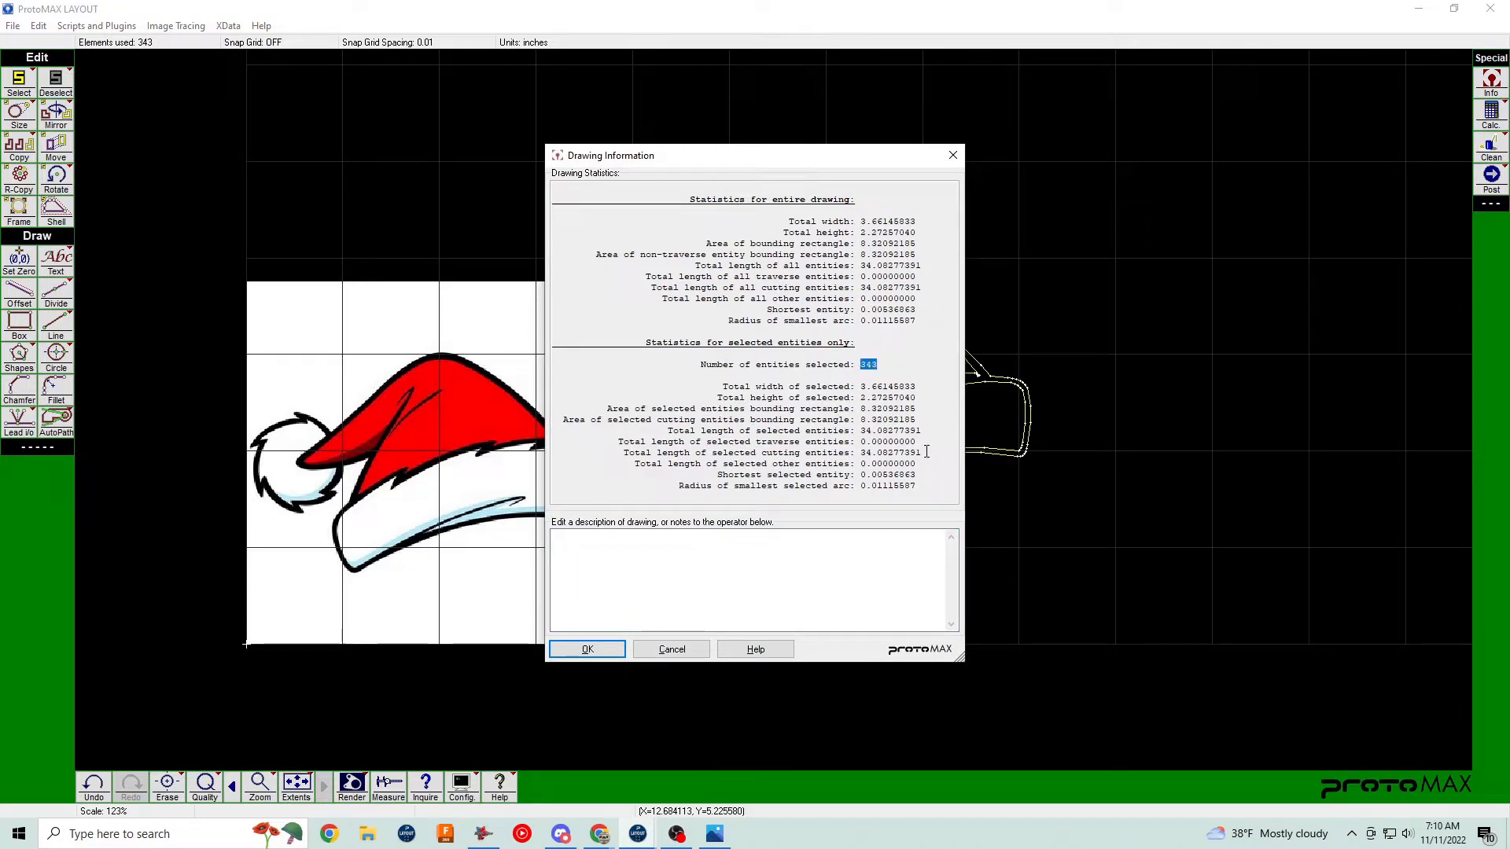
{"action": "left_click", "coordinate": [696, 651]}
{"action": "scroll", "coordinate": [859, 392], "scroll_direction": "down", "scroll_amount": 2}
{"action": "scroll", "coordinate": [775, 414], "scroll_direction": "up", "scroll_amount": 2}
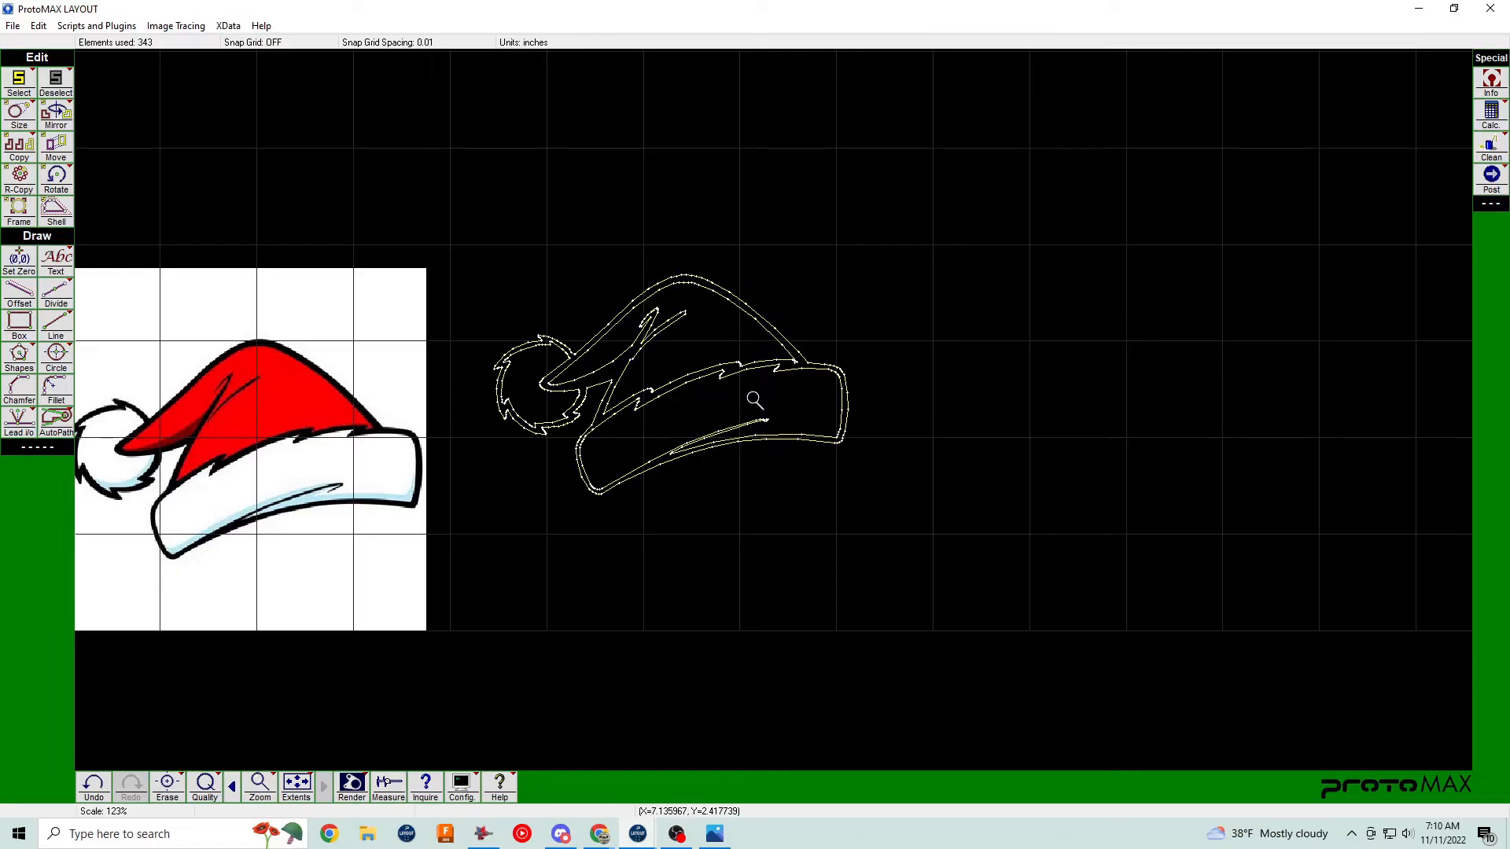
{"action": "scroll", "coordinate": [763, 404], "scroll_direction": "up", "scroll_amount": 1}
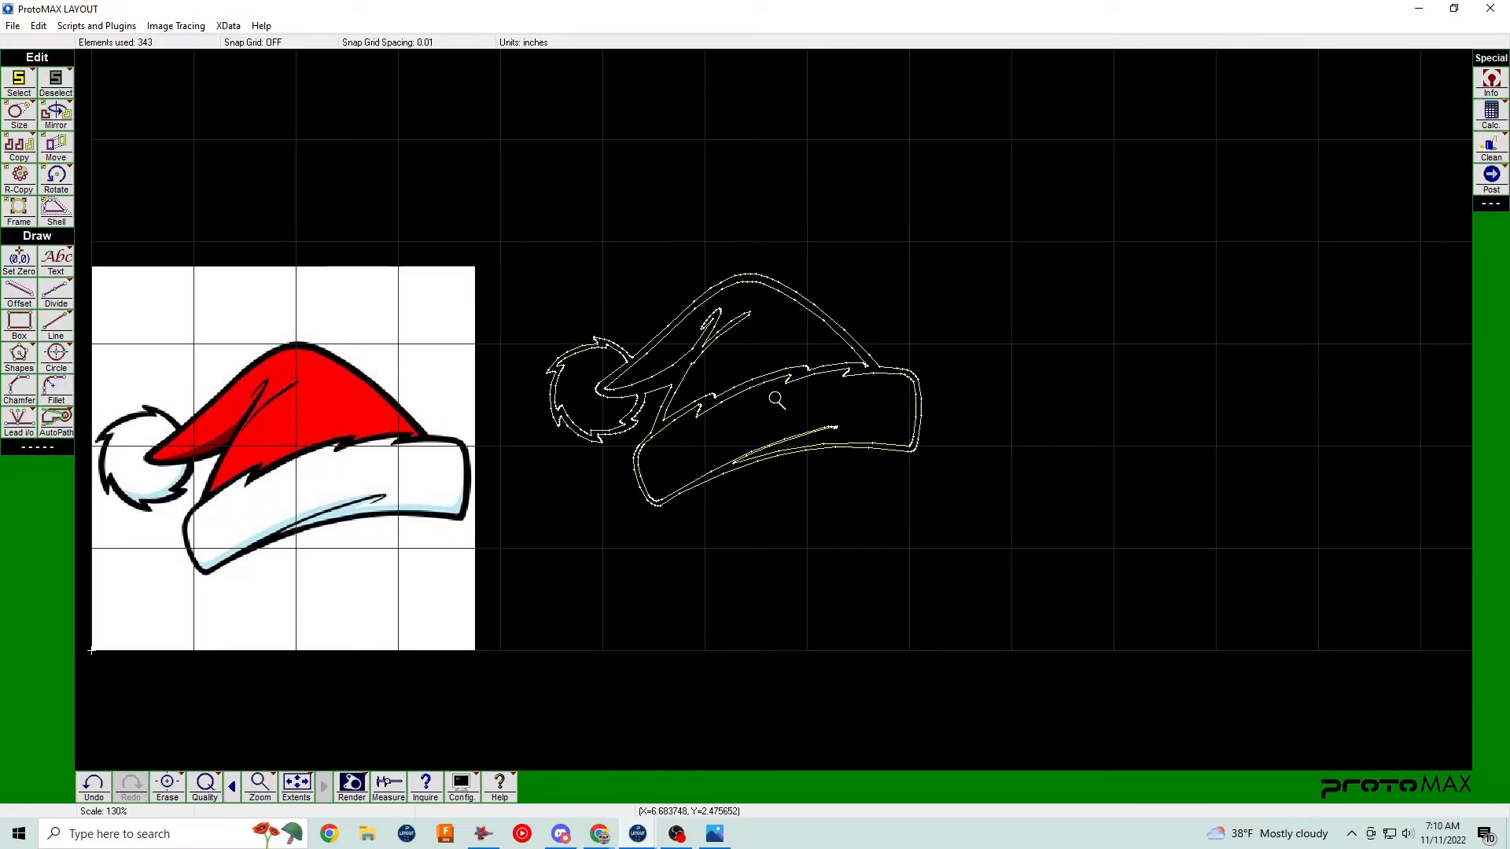
{"action": "scroll", "coordinate": [775, 409], "scroll_direction": "down", "scroll_amount": 1}
{"action": "scroll", "coordinate": [769, 407], "scroll_direction": "up", "scroll_amount": 3}
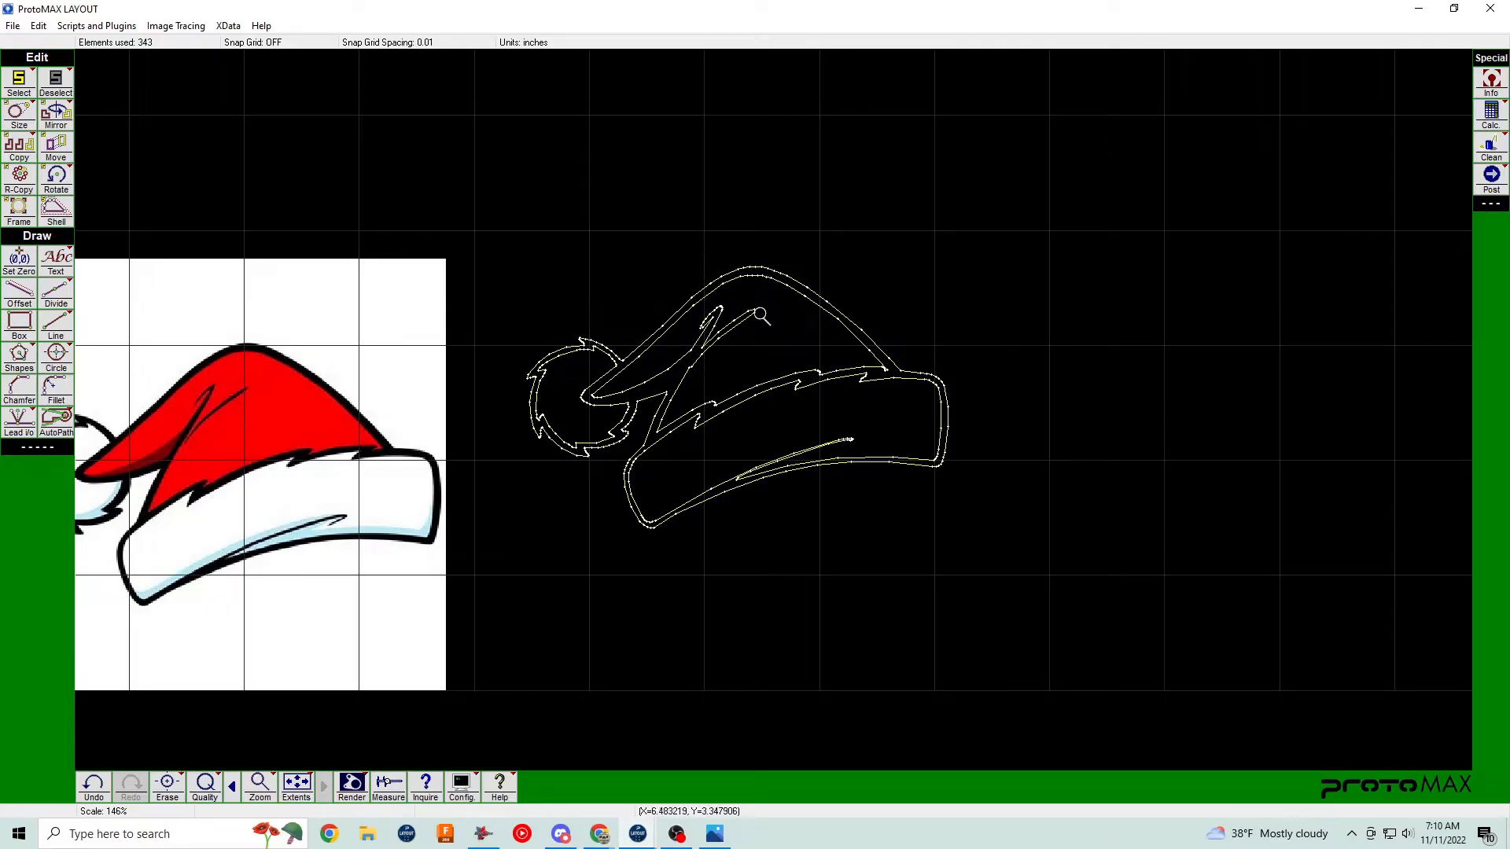
{"action": "middle_click", "coordinate": [803, 408]}
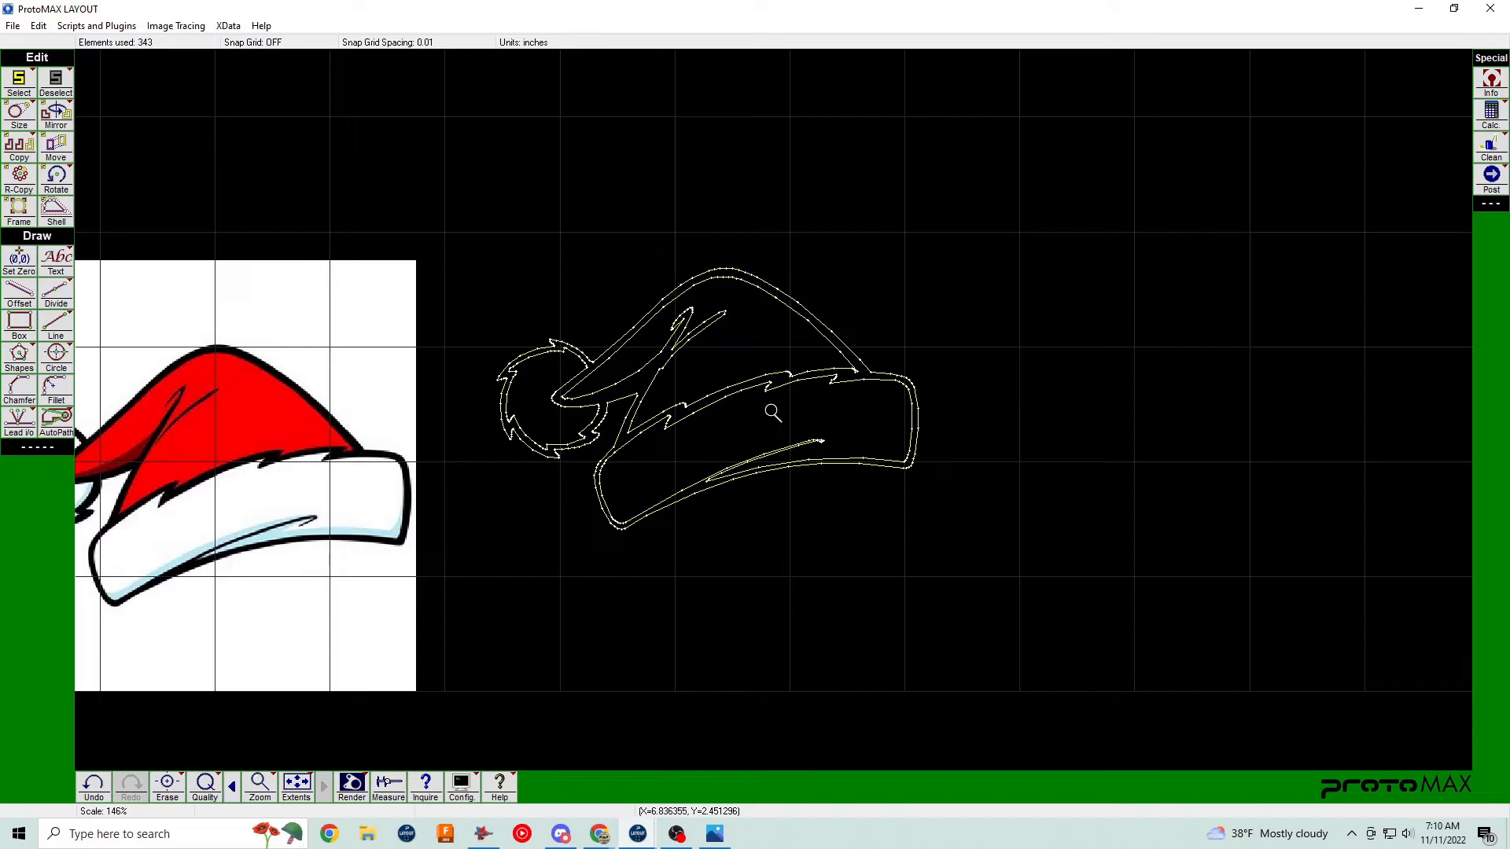
Paste the traced hat outline into the BabyYoda_imported_dxf drawing and place it on top of Baby Yoda's head.
{"action": "left_click", "coordinate": [643, 835]}
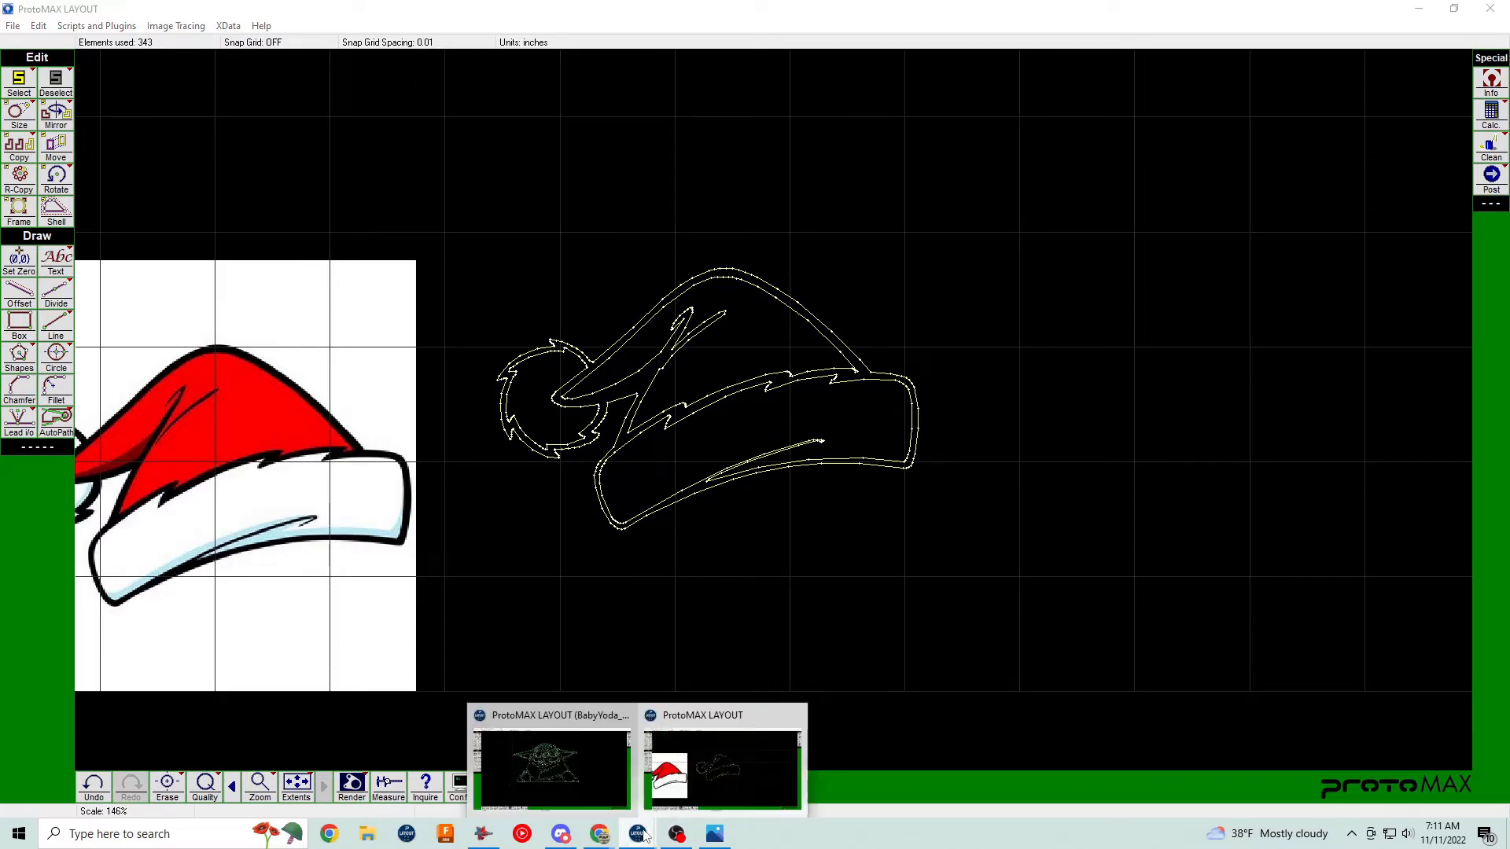
{"action": "left_click", "coordinate": [591, 770]}
{"action": "scroll", "coordinate": [776, 412], "scroll_direction": "down", "scroll_amount": 3}
{"action": "scroll", "coordinate": [761, 395], "scroll_direction": "up", "scroll_amount": 2}
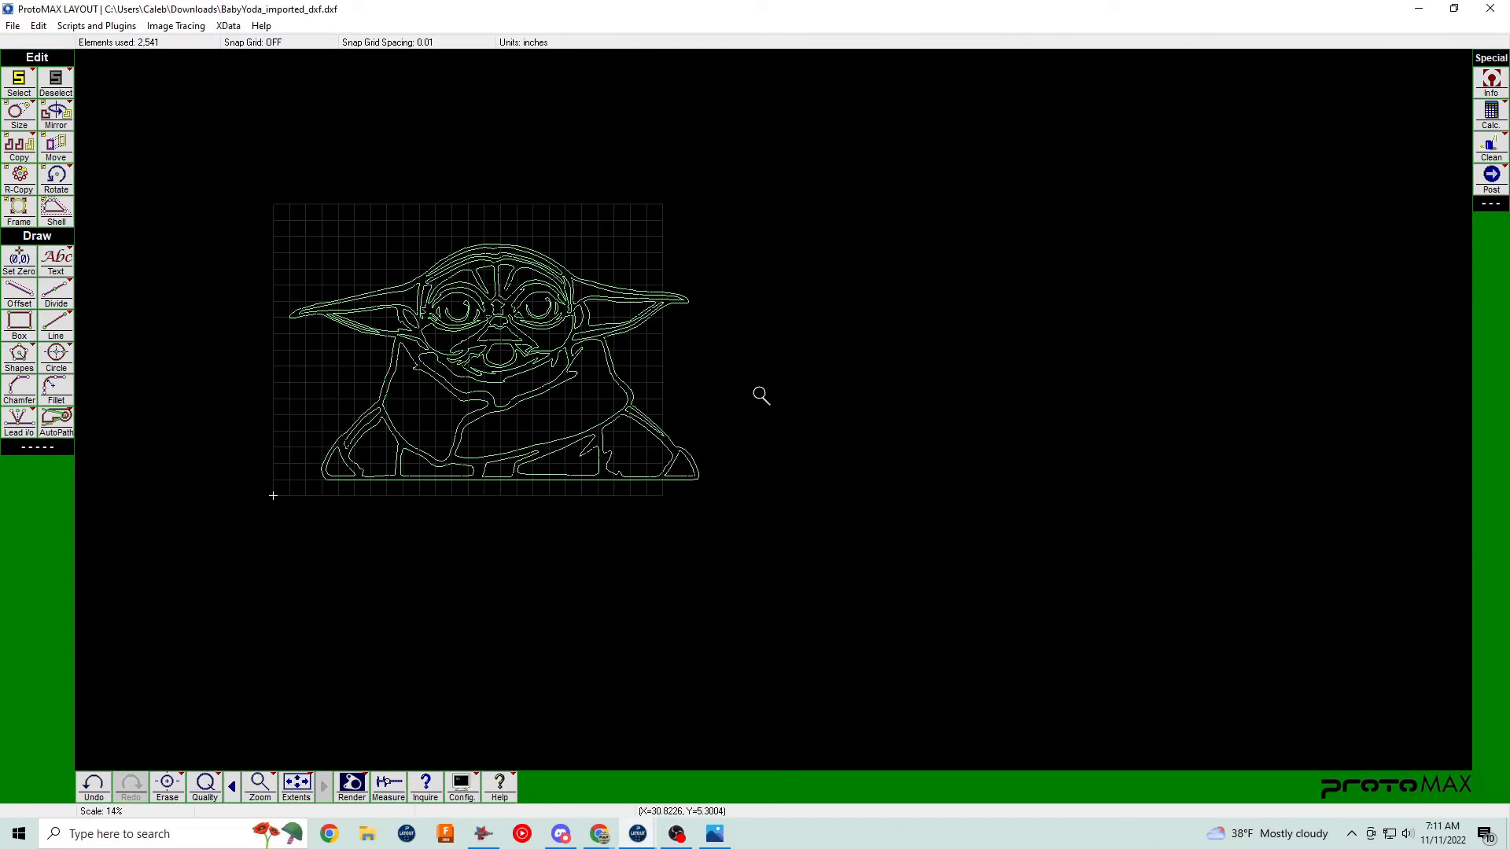
{"action": "key", "text": "ctrl+v"}
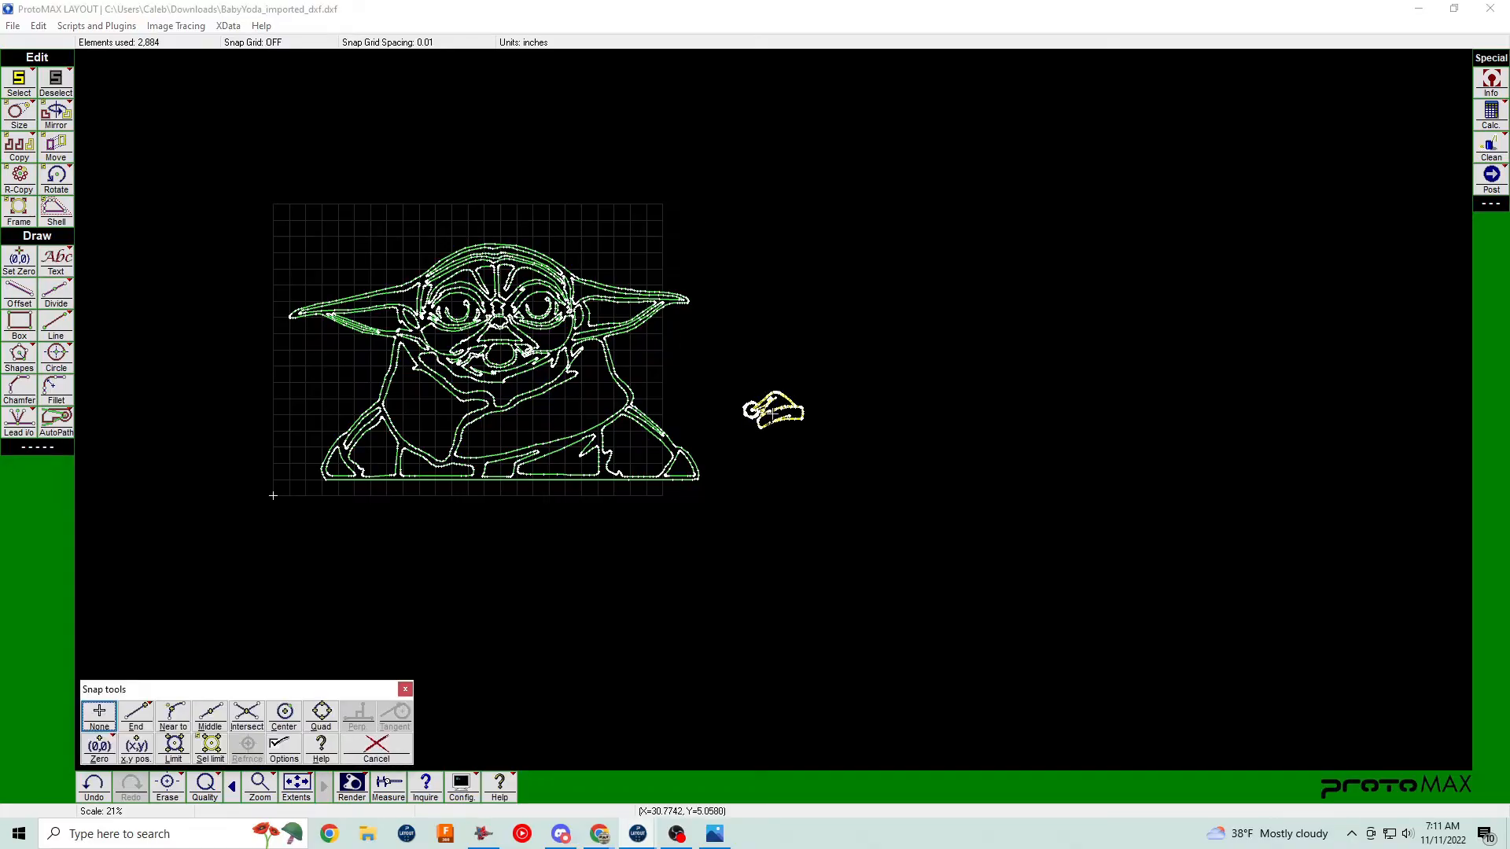
{"action": "left_click", "coordinate": [772, 411]}
{"action": "left_click", "coordinate": [472, 201]}
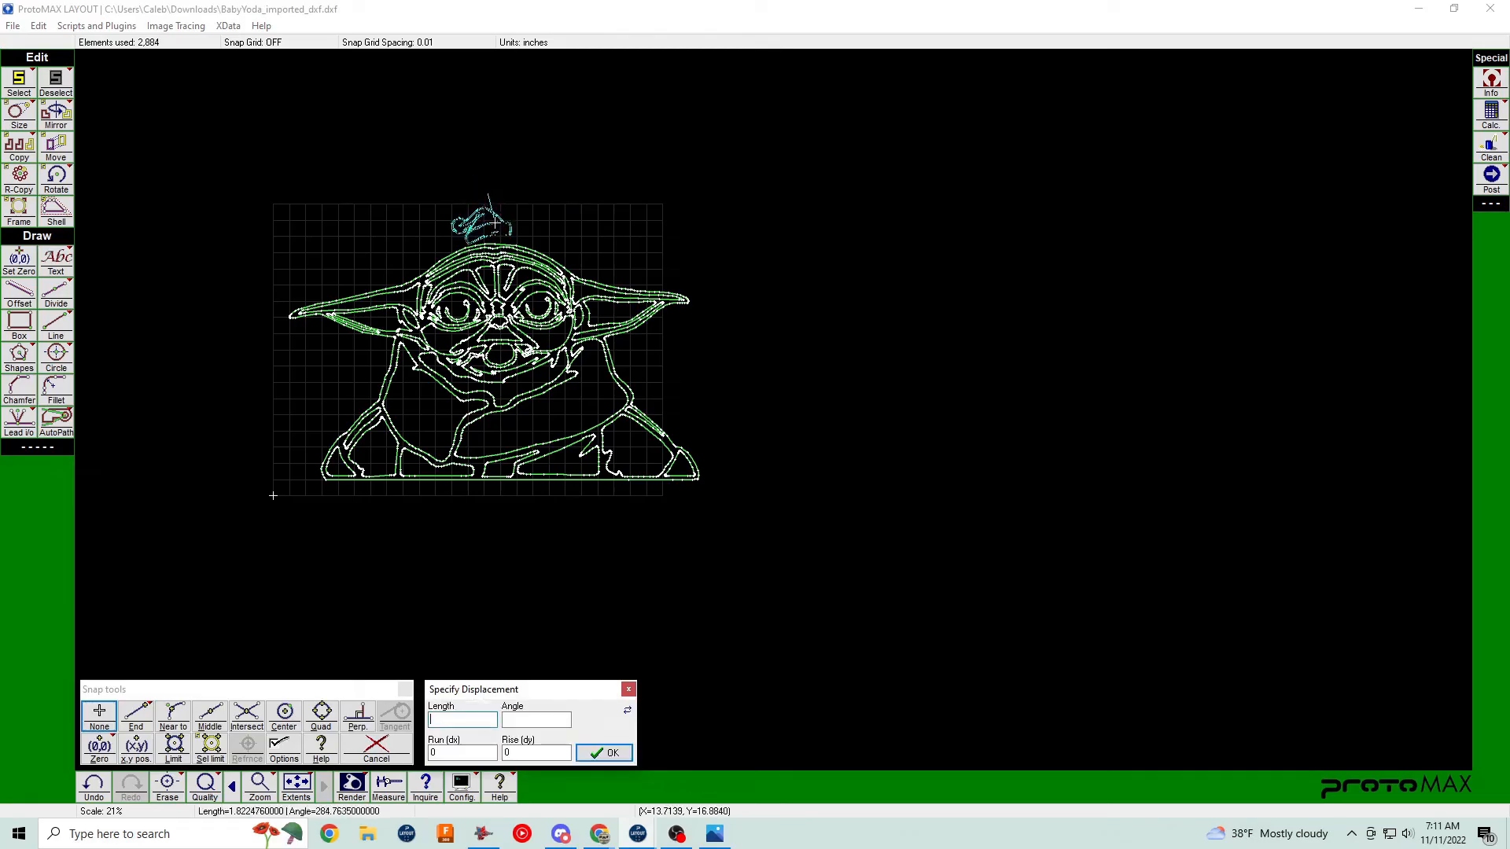
{"action": "left_click", "coordinate": [490, 225]}
Move the small hat outline up, clear of Baby Yoda's head and above the grid.
{"action": "scroll", "coordinate": [490, 225], "scroll_direction": "down", "scroll_amount": 1}
{"action": "scroll", "coordinate": [781, 418], "scroll_direction": "up", "scroll_amount": 3}
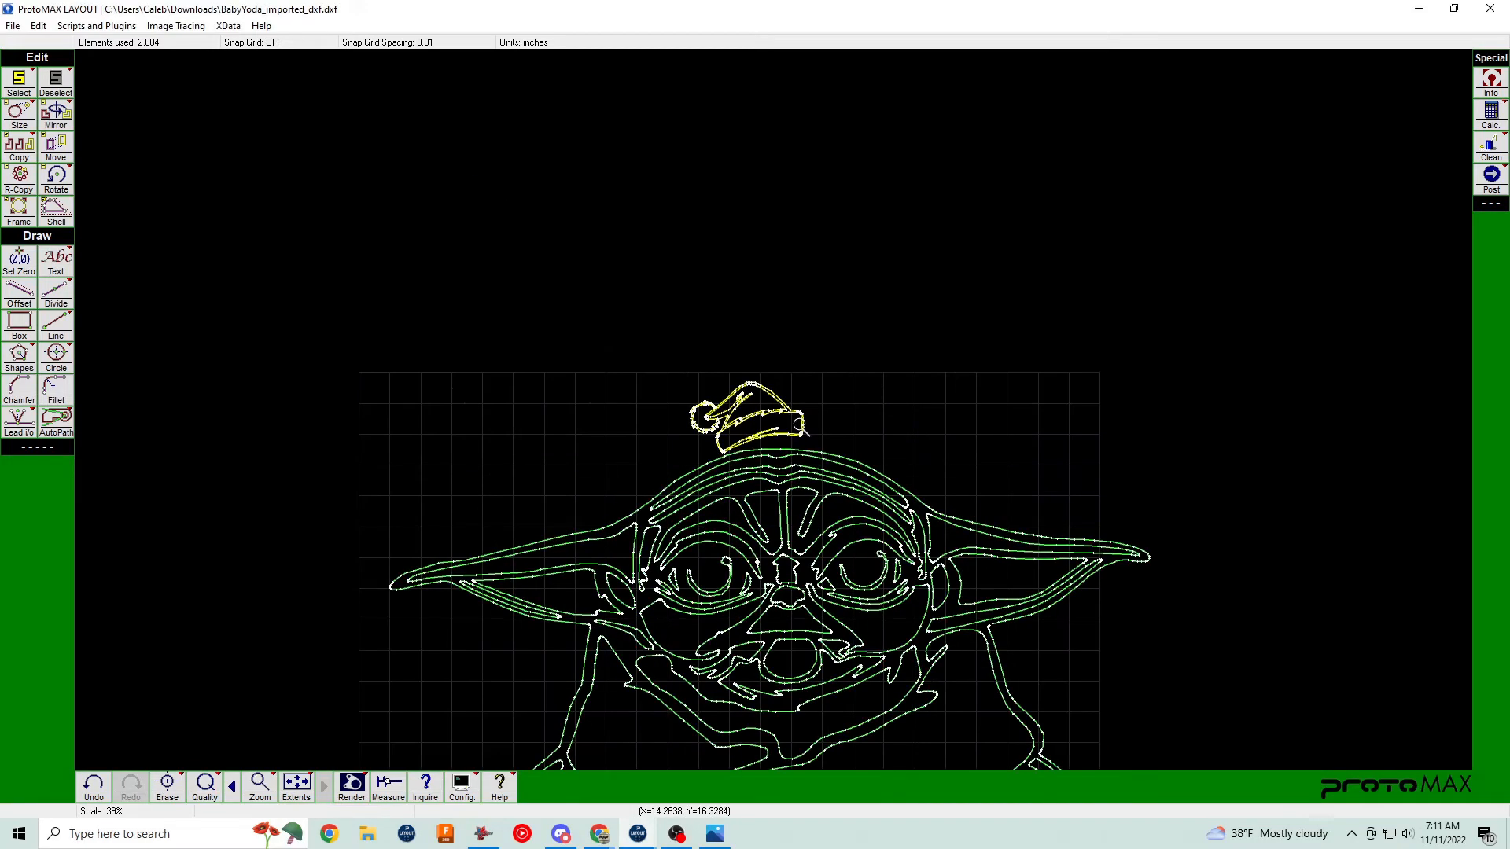
{"action": "scroll", "coordinate": [781, 418], "scroll_direction": "down", "scroll_amount": 2}
{"action": "scroll", "coordinate": [686, 502], "scroll_direction": "down", "scroll_amount": 2}
{"action": "scroll", "coordinate": [686, 501], "scroll_direction": "up", "scroll_amount": 3}
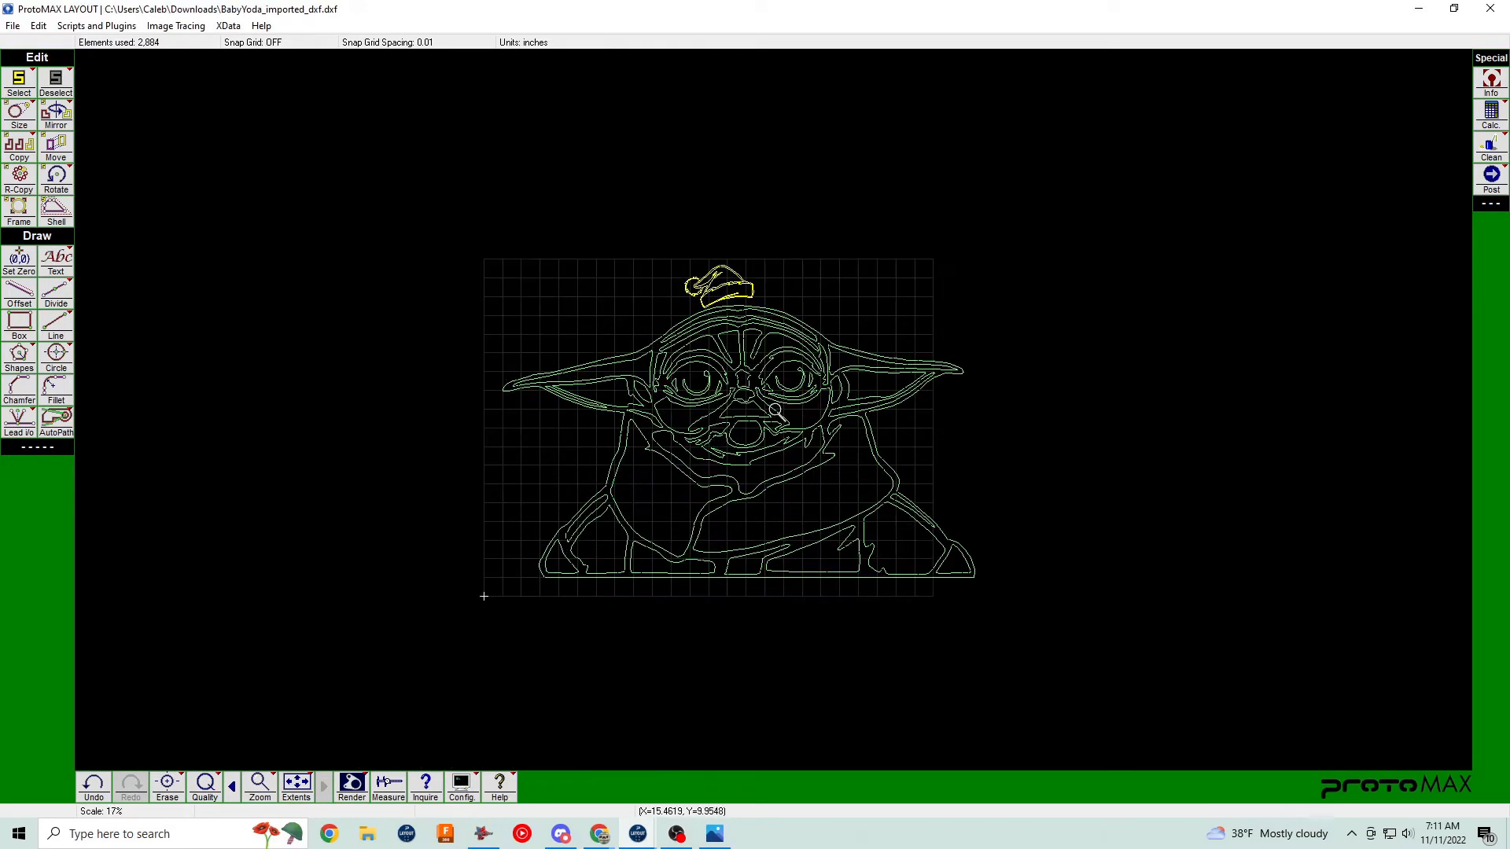
{"action": "scroll", "coordinate": [482, 597], "scroll_direction": "down", "scroll_amount": 3}
{"action": "scroll", "coordinate": [644, 511], "scroll_direction": "up", "scroll_amount": 2}
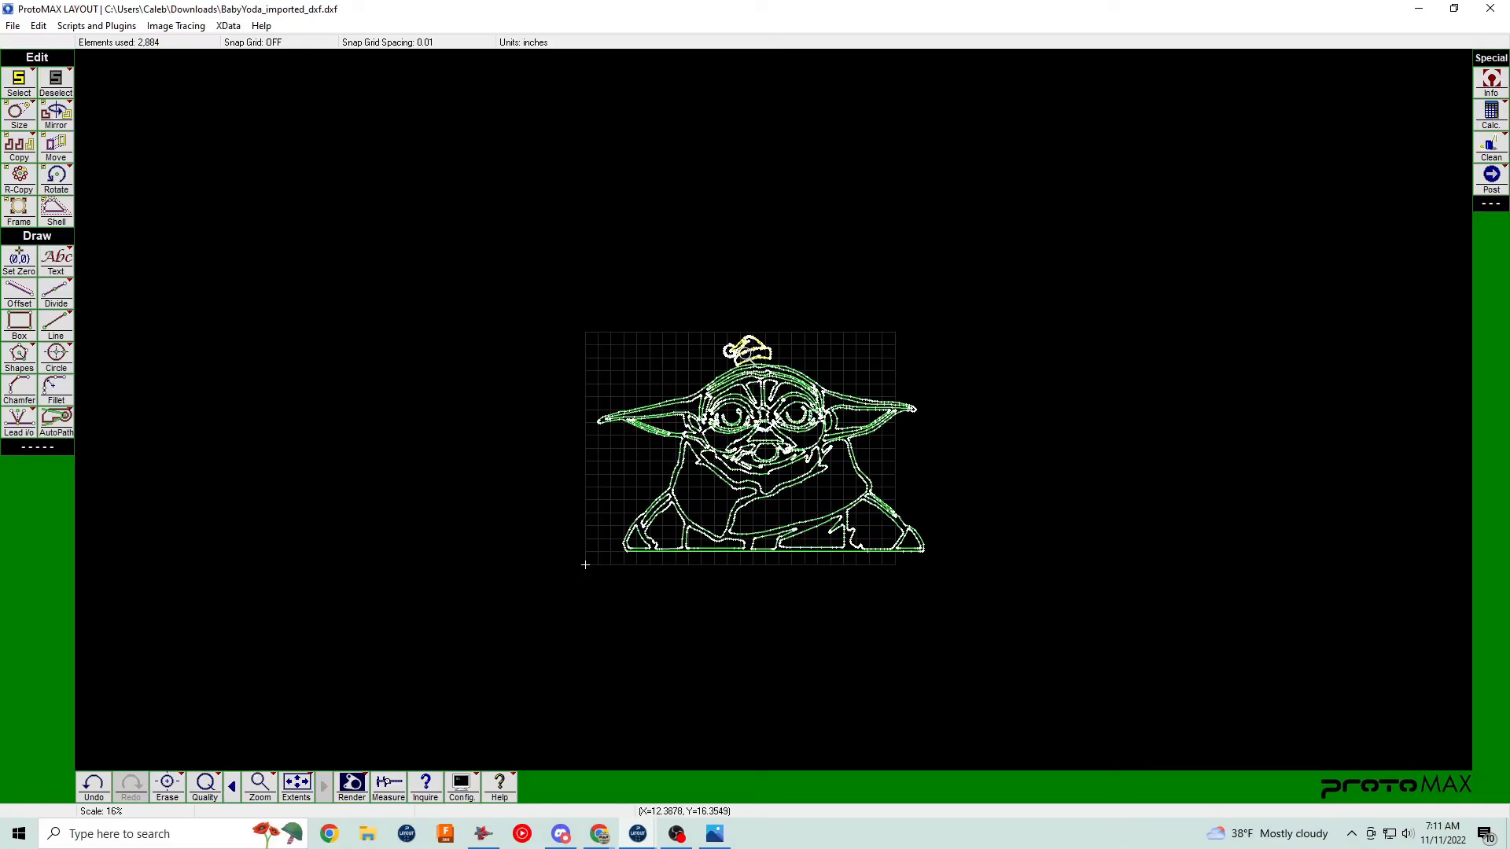
{"action": "right_click", "coordinate": [750, 353]}
{"action": "left_click", "coordinate": [754, 350]}
{"action": "left_click", "coordinate": [708, 282]}
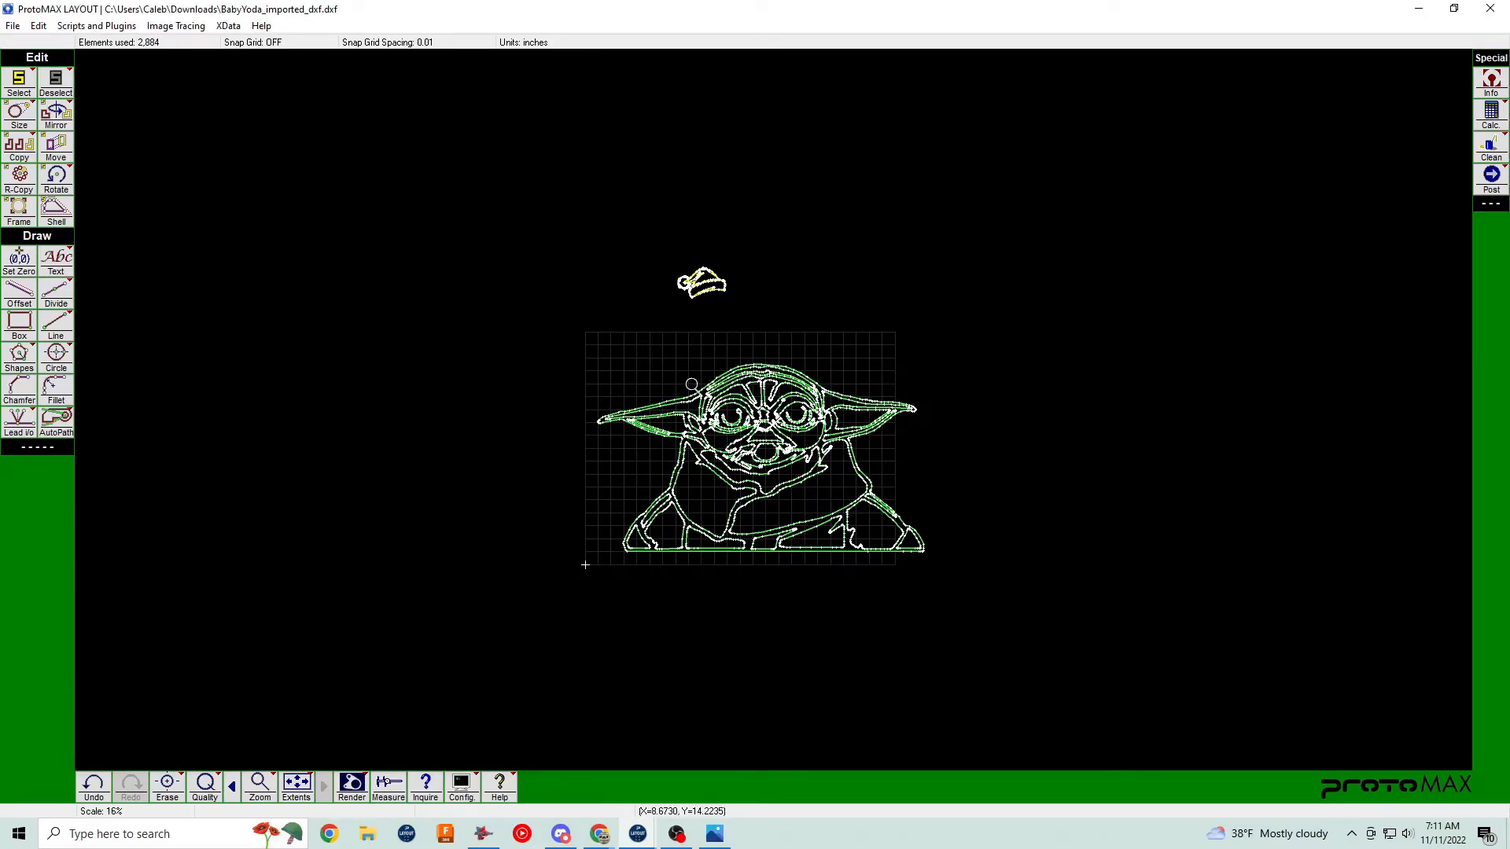
Resize the selected hat outline by a scale factor of 4, keeping its aspect ratio.
{"action": "left_click", "coordinate": [30, 124]}
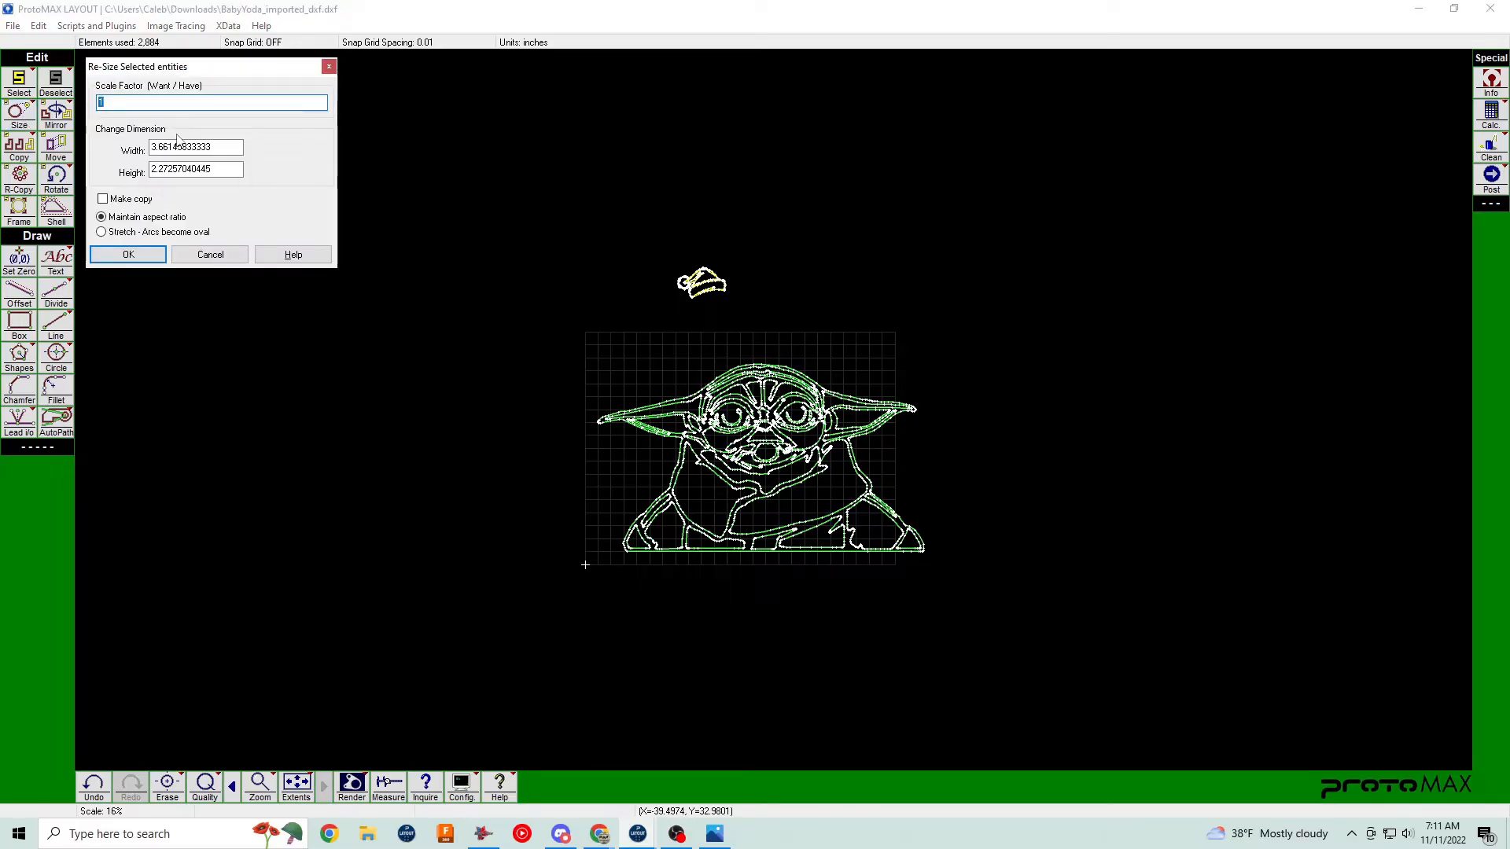
{"action": "type", "text": "4"}
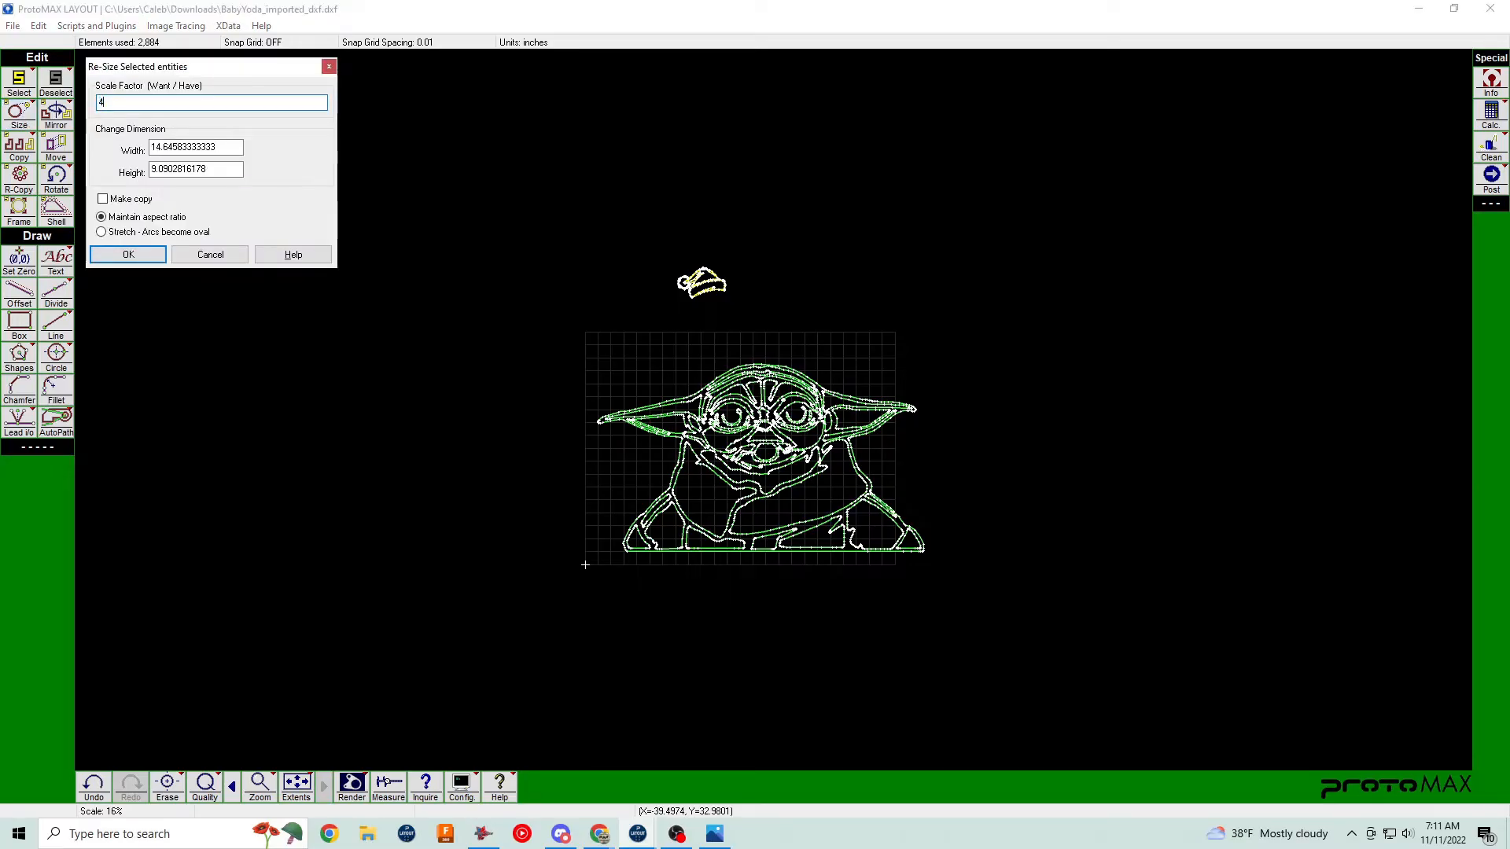
{"action": "left_click", "coordinate": [129, 255]}
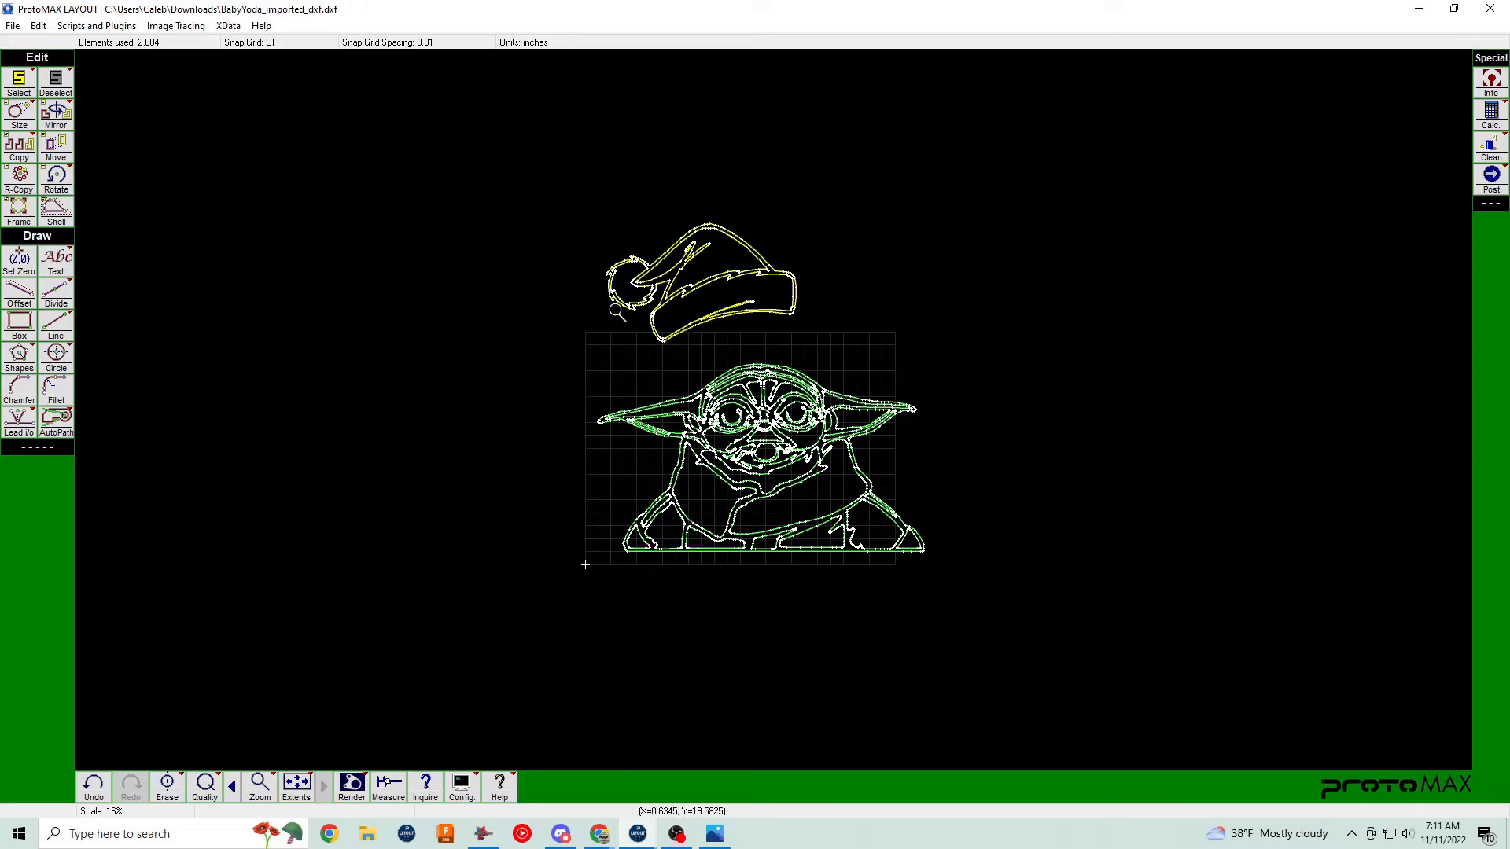
Move the selected hat outline to the empty area right of Baby Yoda, clear of the grid.
{"action": "key", "text": "m"}
{"action": "left_click", "coordinate": [729, 275]}
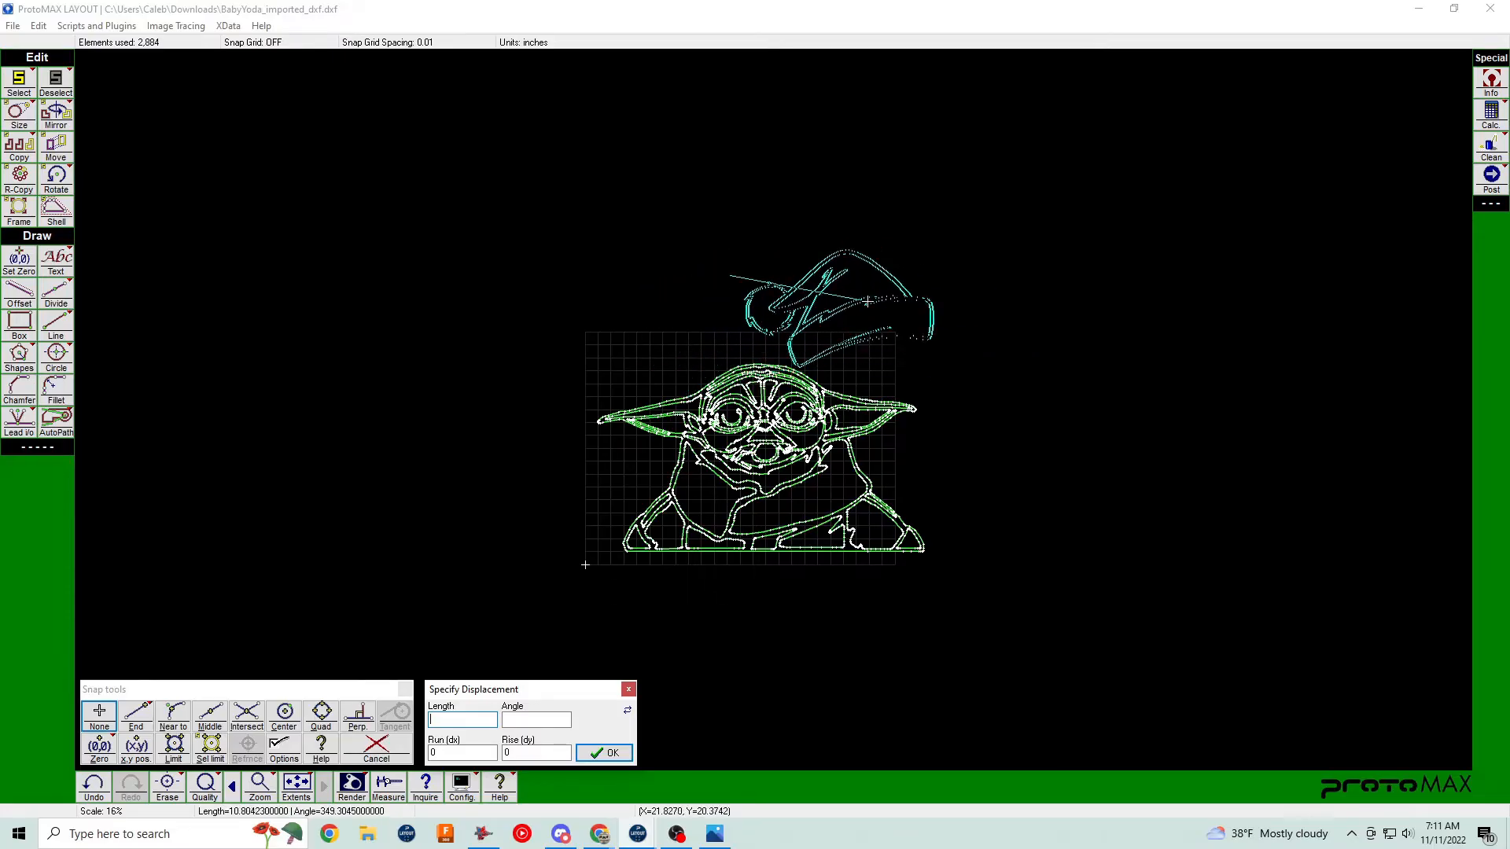
{"action": "left_click", "coordinate": [1198, 381]}
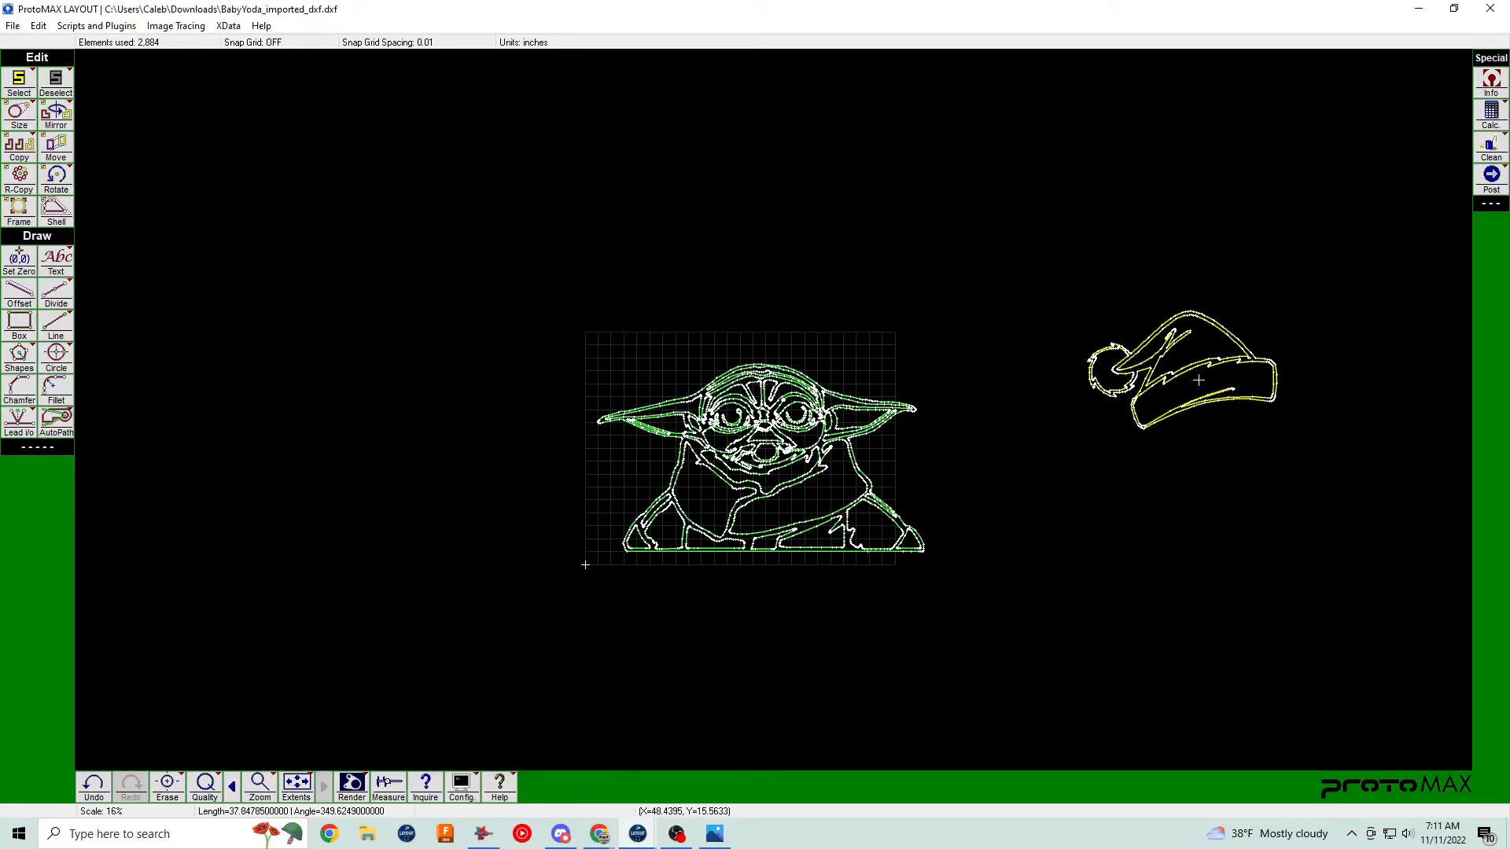
Examine the hat's brim and pompom lines up close and compare them with Baby Yoda's ear, face and robe contours.
{"action": "scroll", "coordinate": [1198, 380], "scroll_direction": "down", "scroll_amount": 1}
{"action": "scroll", "coordinate": [775, 411], "scroll_direction": "up", "scroll_amount": 3}
{"action": "scroll", "coordinate": [805, 425], "scroll_direction": "up", "scroll_amount": 2}
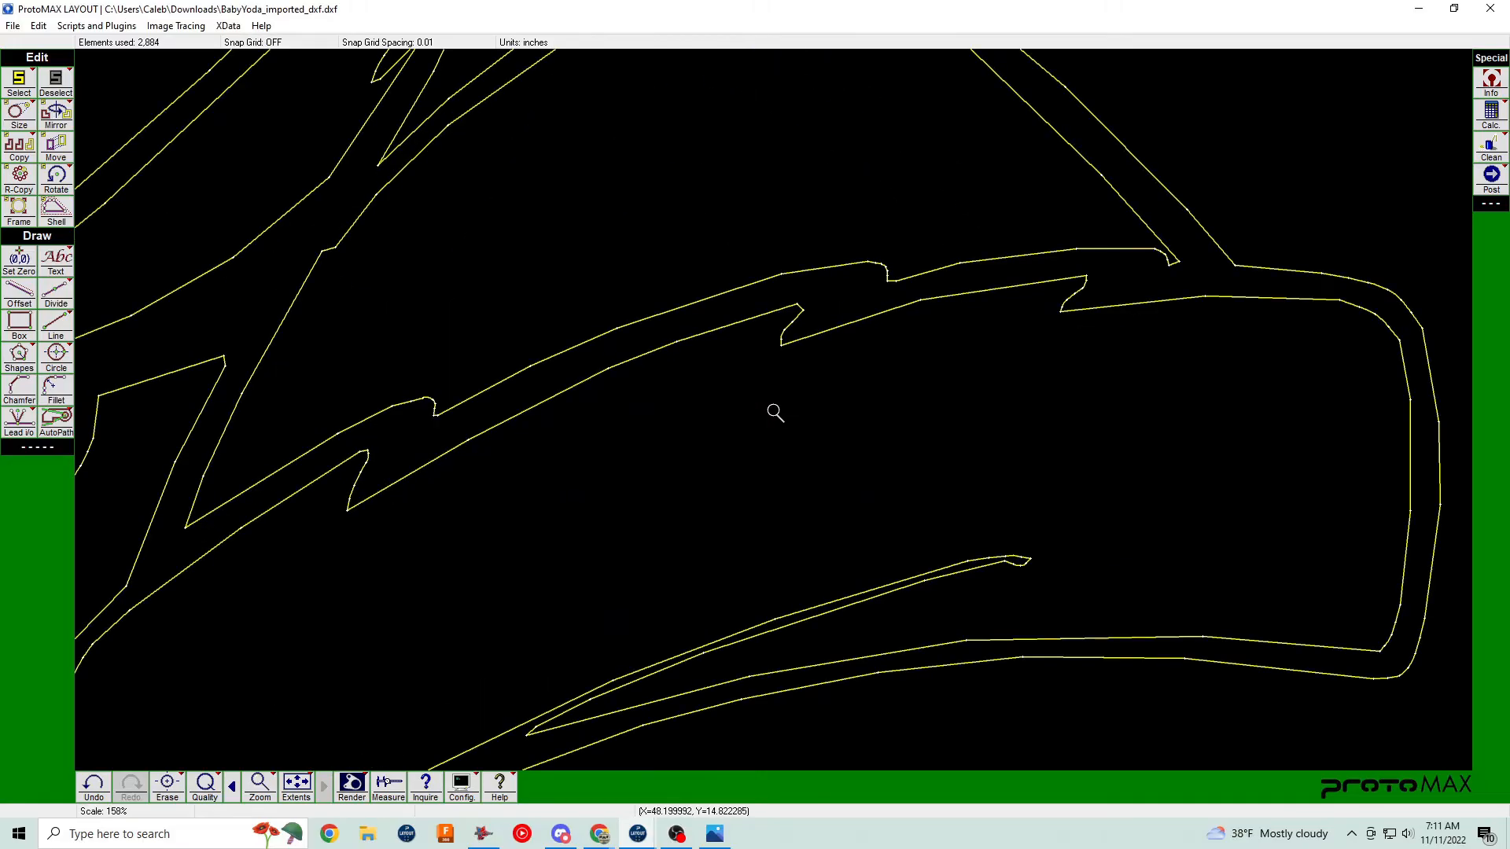
{"action": "scroll", "coordinate": [775, 411], "scroll_direction": "down", "scroll_amount": 2}
{"action": "scroll", "coordinate": [504, 390], "scroll_direction": "up", "scroll_amount": 1}
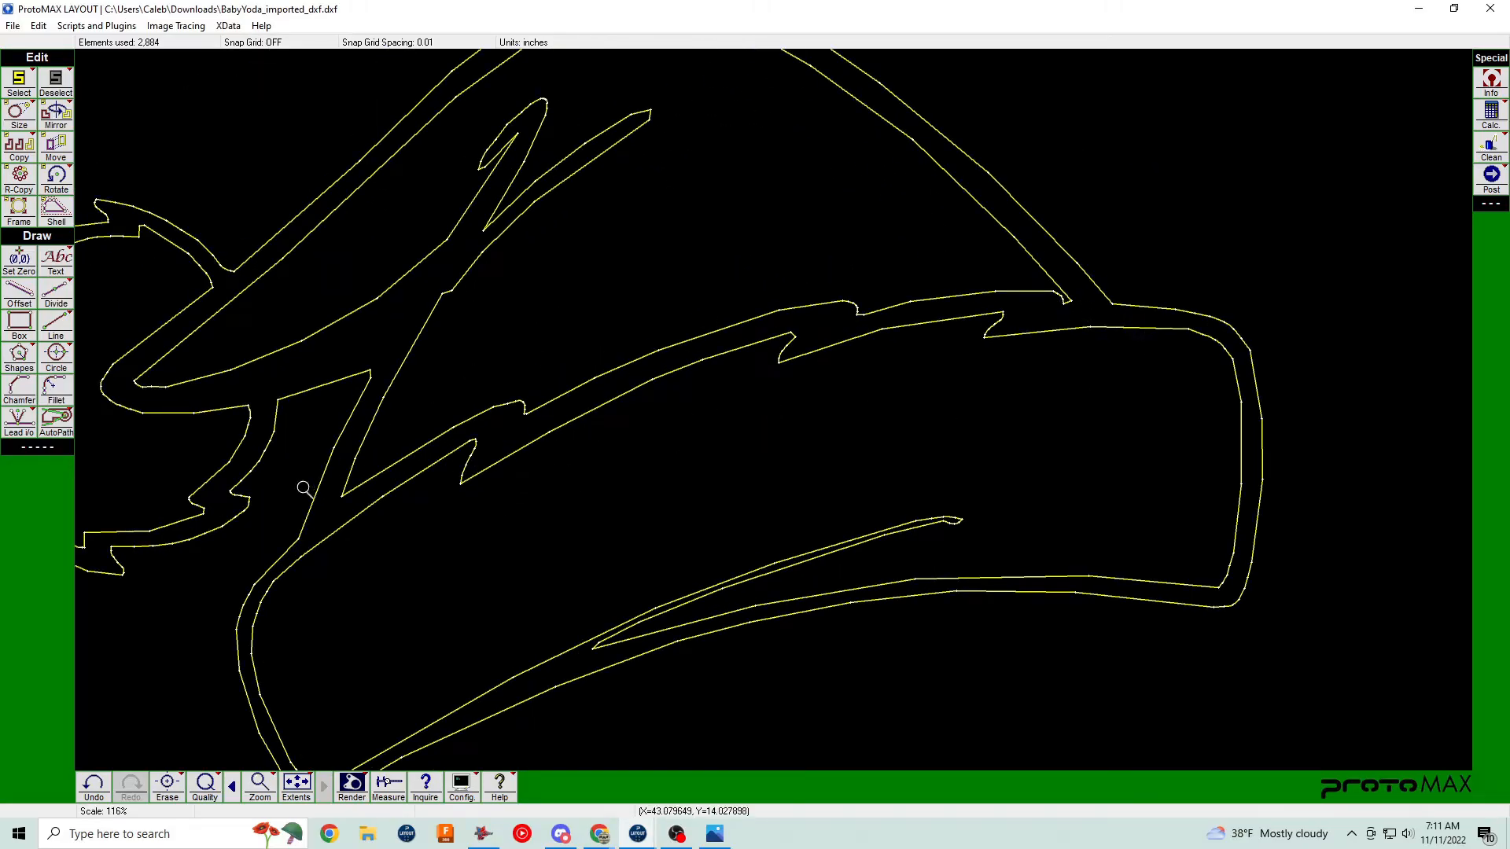
{"action": "scroll", "coordinate": [743, 418], "scroll_direction": "down", "scroll_amount": 2}
{"action": "scroll", "coordinate": [743, 418], "scroll_direction": "up", "scroll_amount": 3}
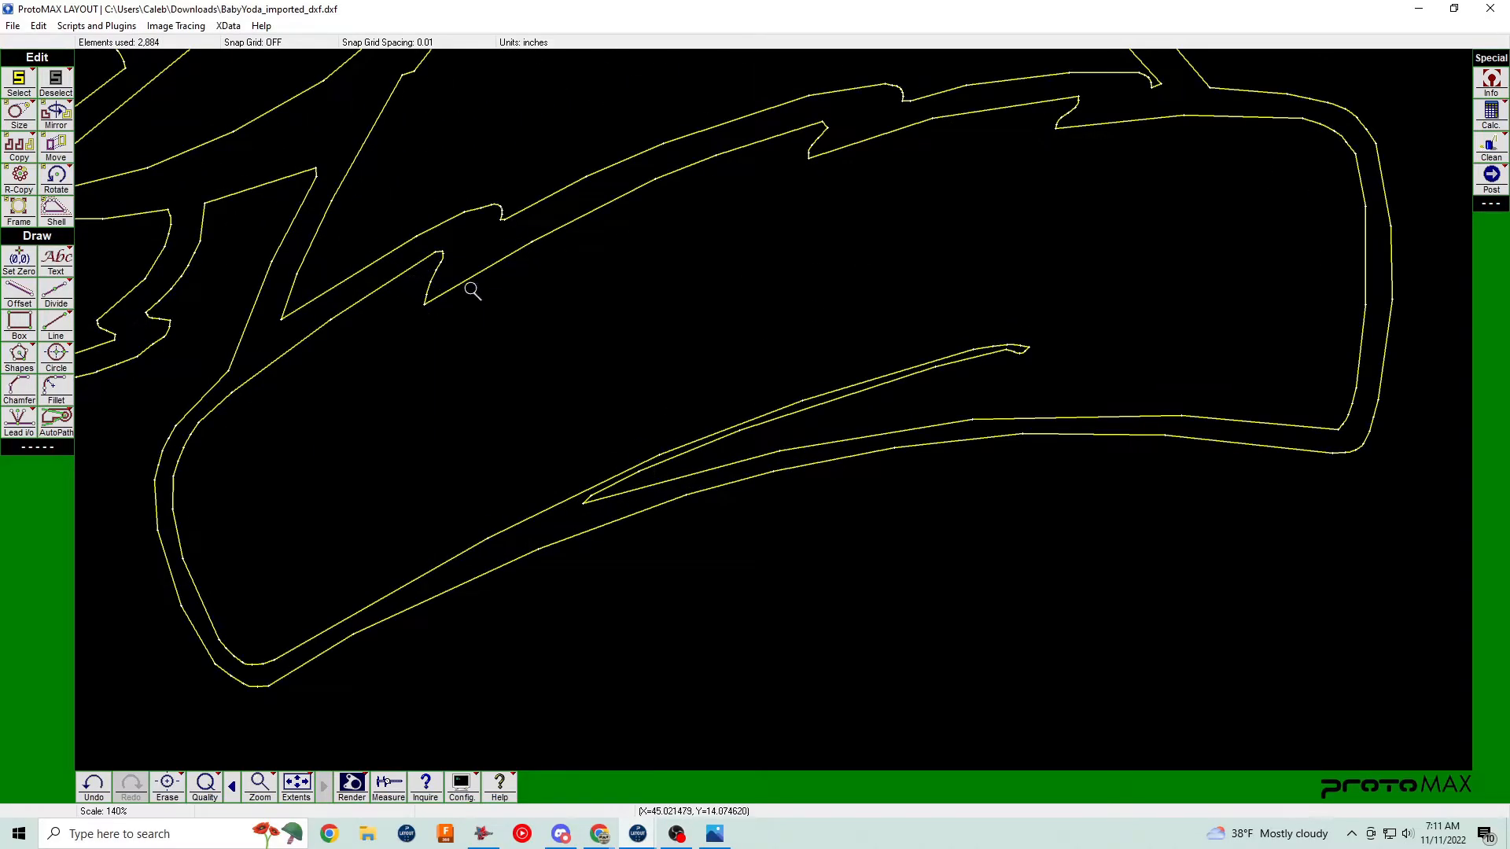
{"action": "scroll", "coordinate": [774, 413], "scroll_direction": "down", "scroll_amount": 8}
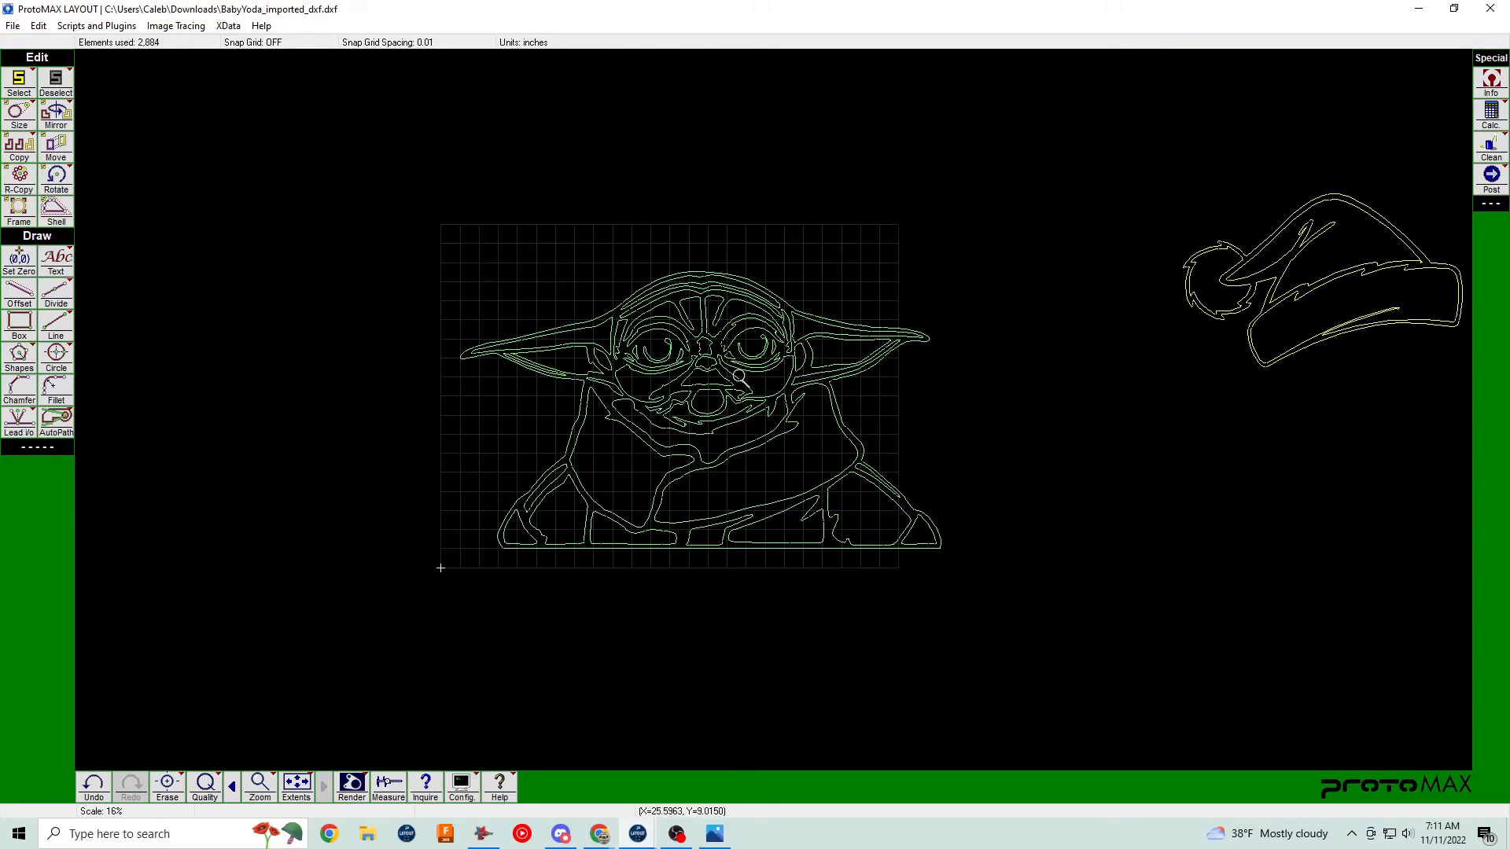
{"action": "scroll", "coordinate": [739, 375], "scroll_direction": "down", "scroll_amount": 2}
{"action": "scroll", "coordinate": [775, 410], "scroll_direction": "up", "scroll_amount": 3}
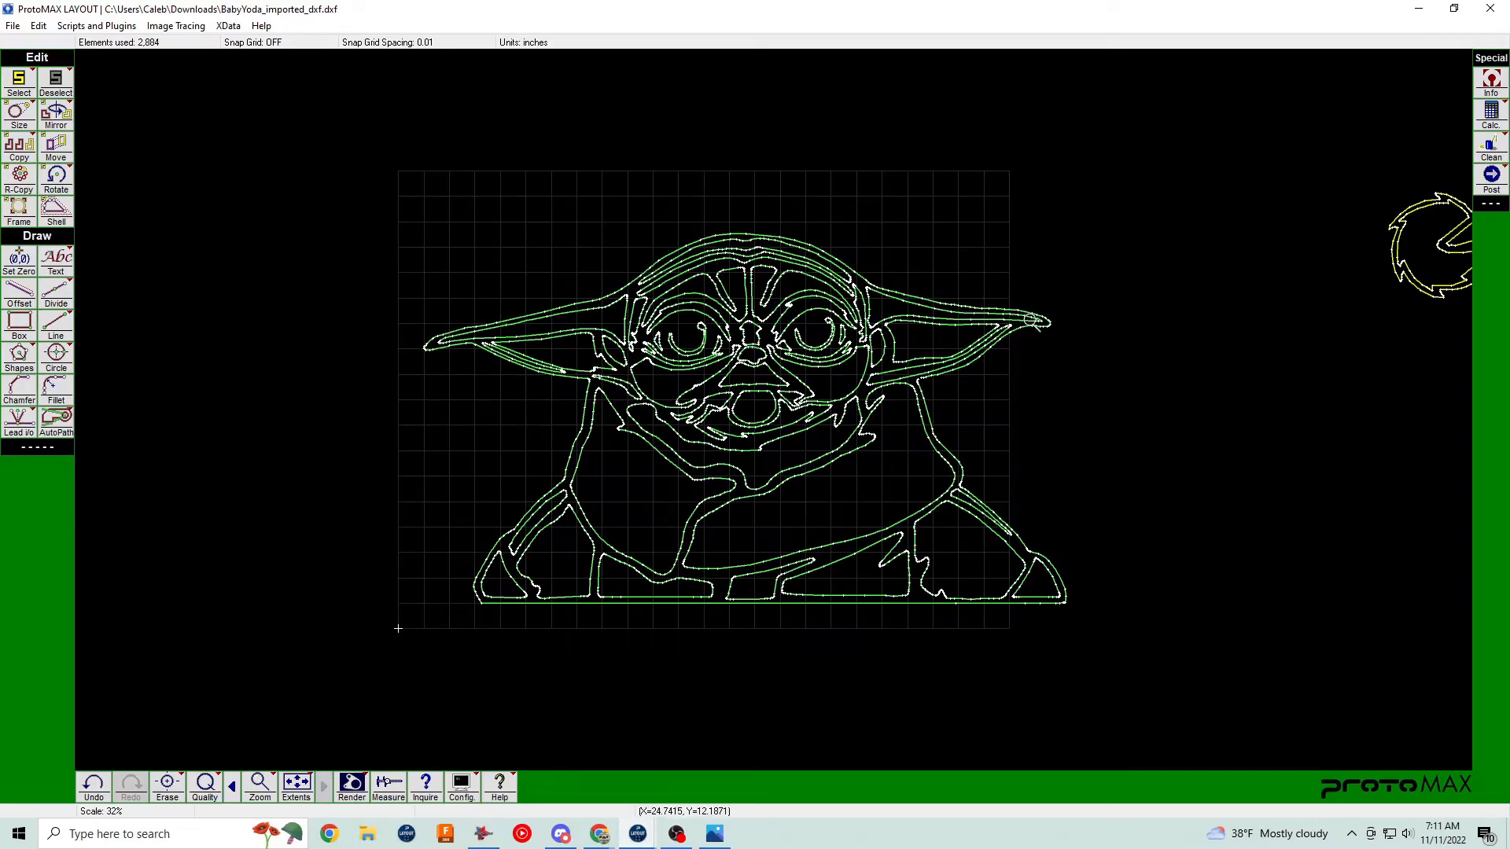
{"action": "scroll", "coordinate": [1032, 322], "scroll_direction": "up", "scroll_amount": 3}
{"action": "scroll", "coordinate": [778, 413], "scroll_direction": "down", "scroll_amount": 4}
{"action": "scroll", "coordinate": [565, 417], "scroll_direction": "up", "scroll_amount": 3}
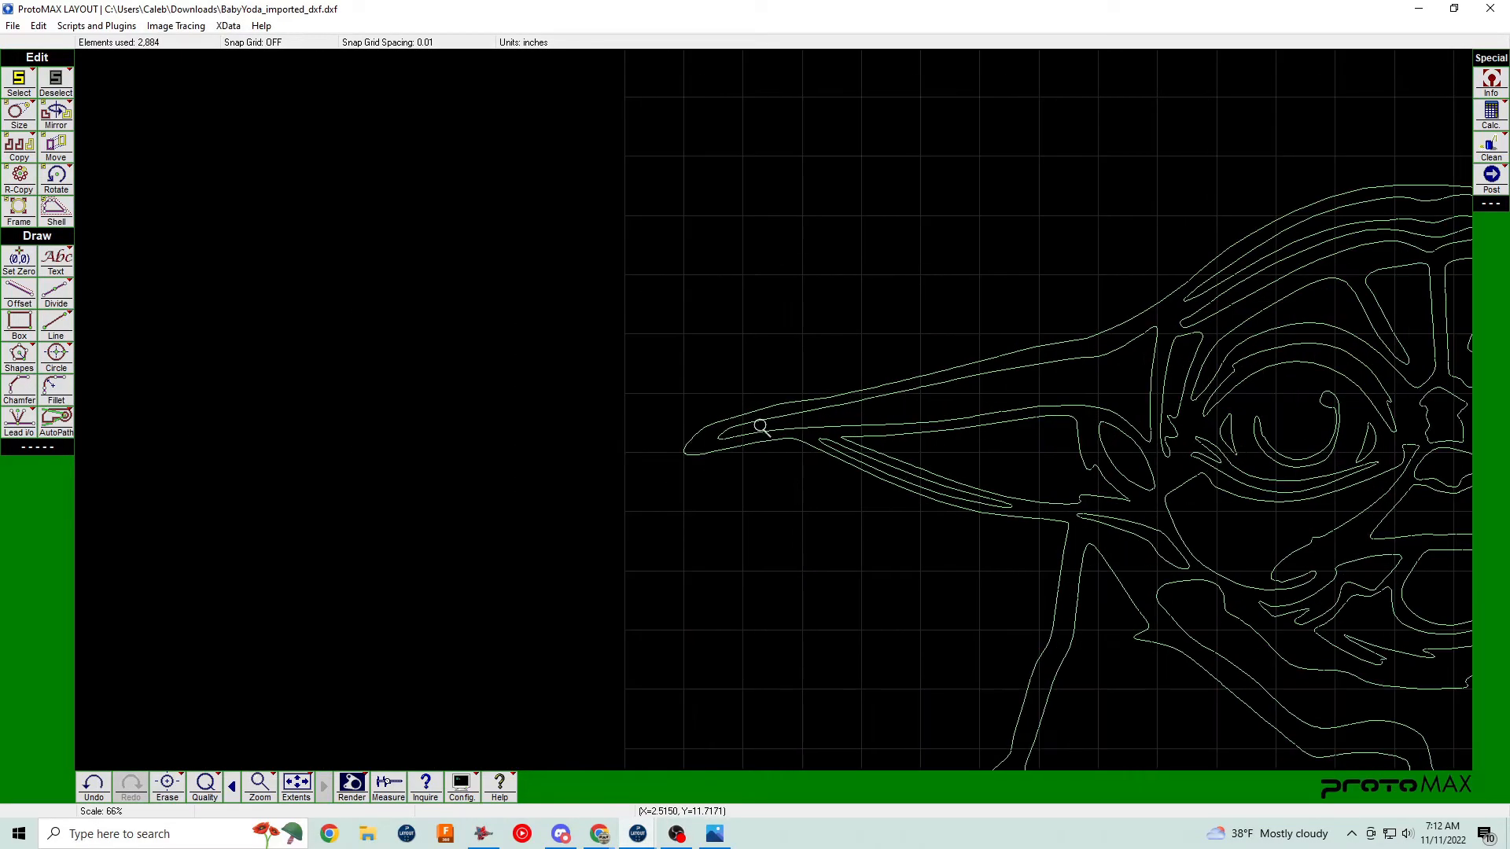
{"action": "scroll", "coordinate": [565, 417], "scroll_direction": "down", "scroll_amount": 5}
{"action": "scroll", "coordinate": [765, 413], "scroll_direction": "up", "scroll_amount": 4}
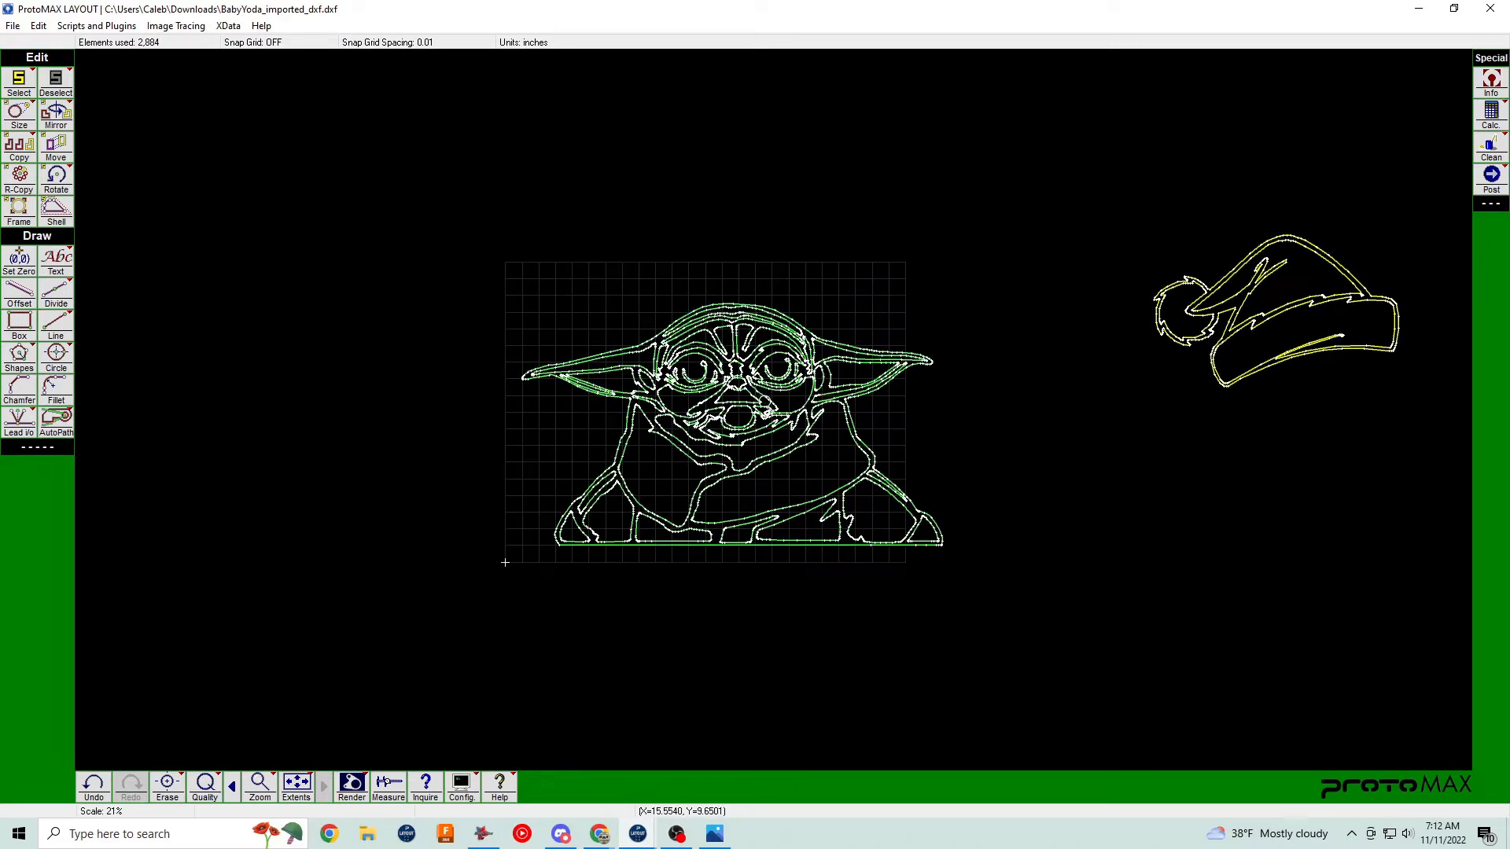
{"action": "scroll", "coordinate": [774, 397], "scroll_direction": "down", "scroll_amount": 1}
{"action": "scroll", "coordinate": [843, 404], "scroll_direction": "up", "scroll_amount": 6}
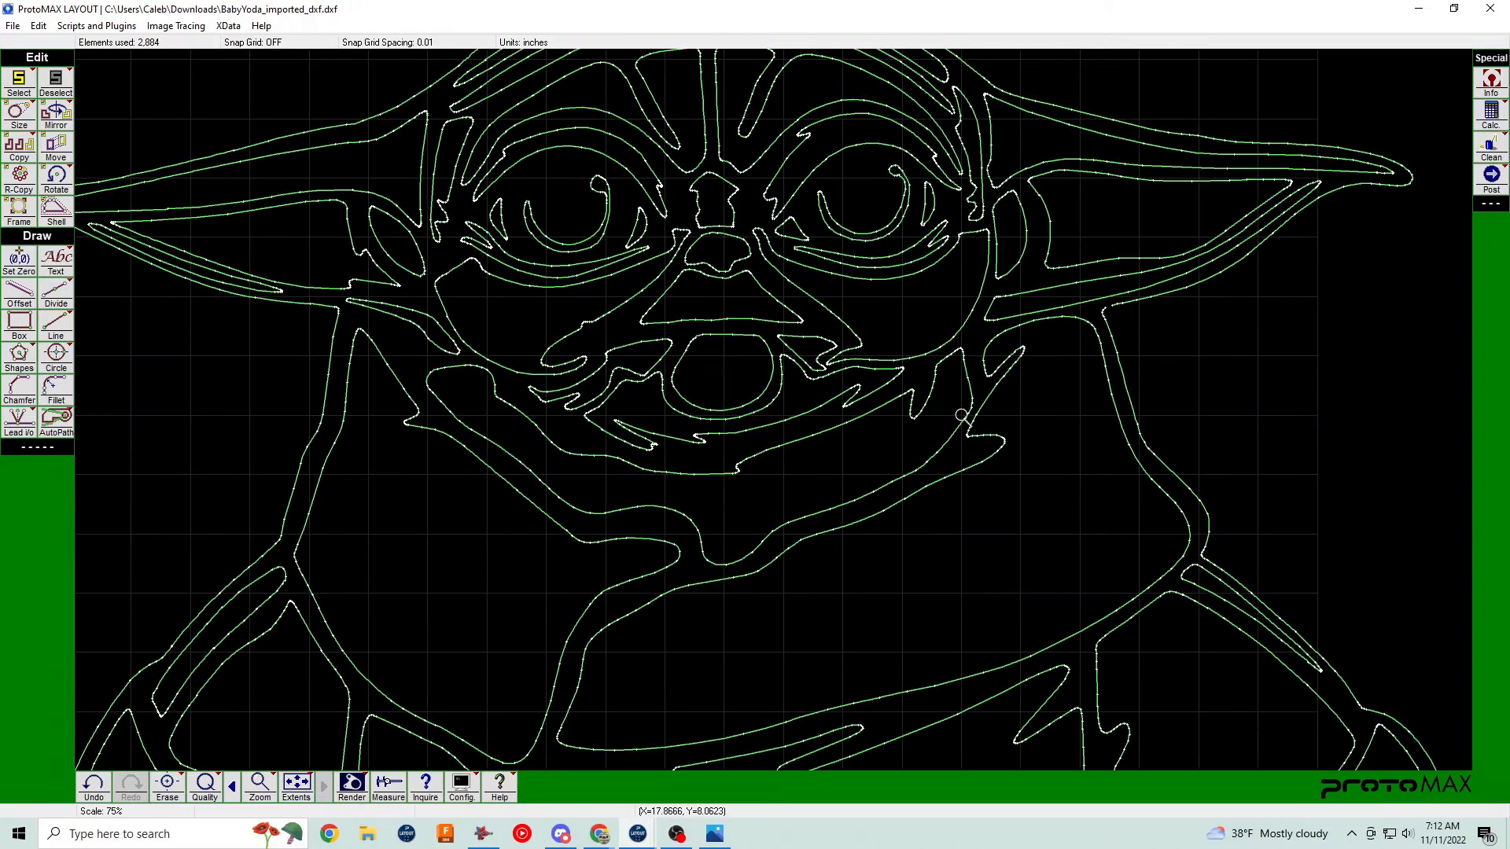
{"action": "scroll", "coordinate": [773, 409], "scroll_direction": "down", "scroll_amount": 2}
{"action": "scroll", "coordinate": [775, 408], "scroll_direction": "up", "scroll_amount": 1}
{"action": "scroll", "coordinate": [773, 409], "scroll_direction": "down", "scroll_amount": 5}
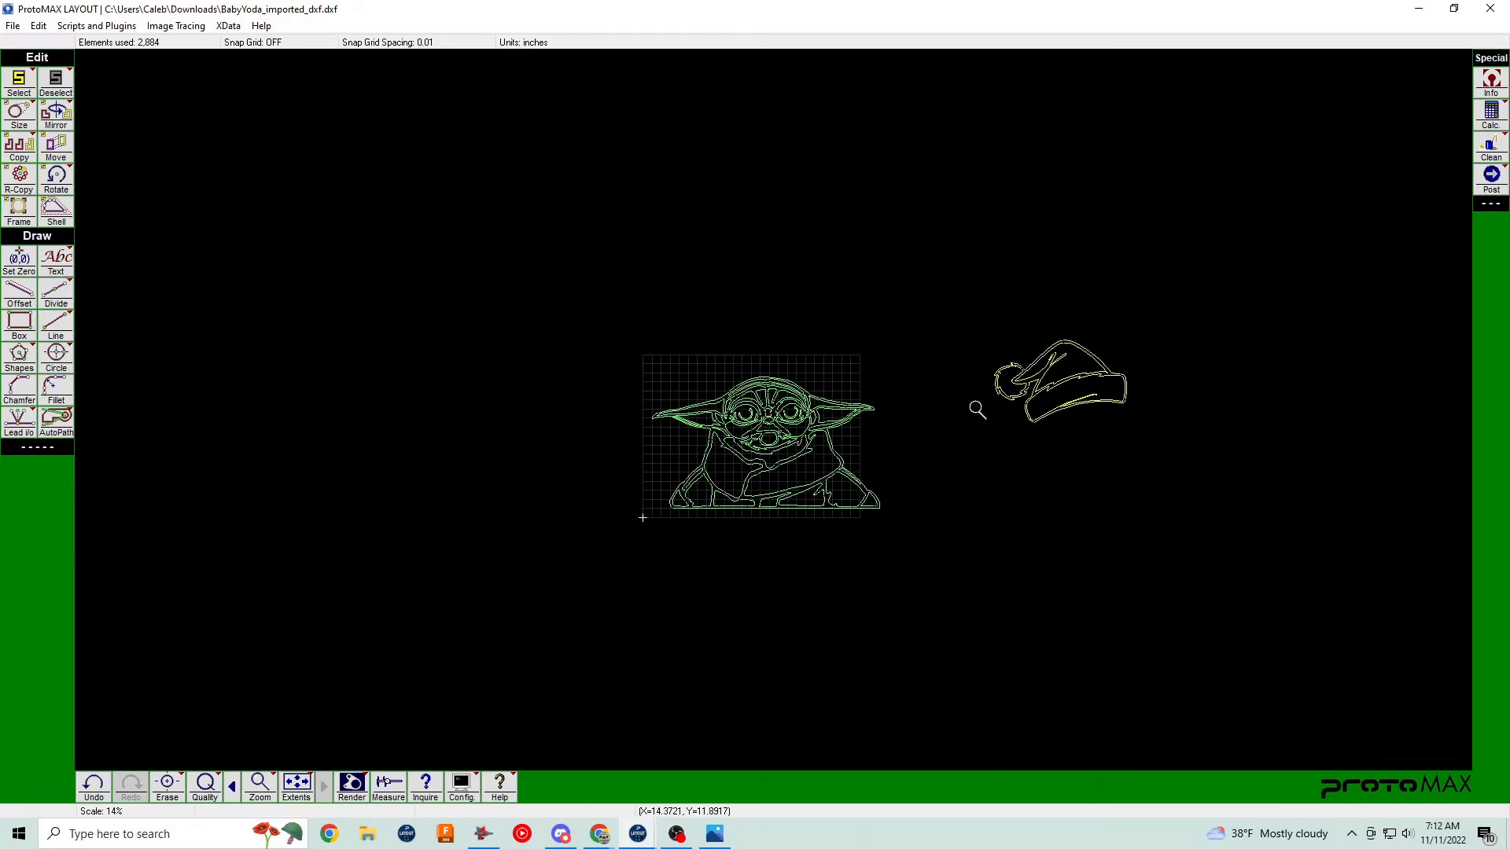
{"action": "scroll", "coordinate": [1126, 386], "scroll_direction": "up", "scroll_amount": 4}
{"action": "scroll", "coordinate": [337, 428], "scroll_direction": "down", "scroll_amount": 4}
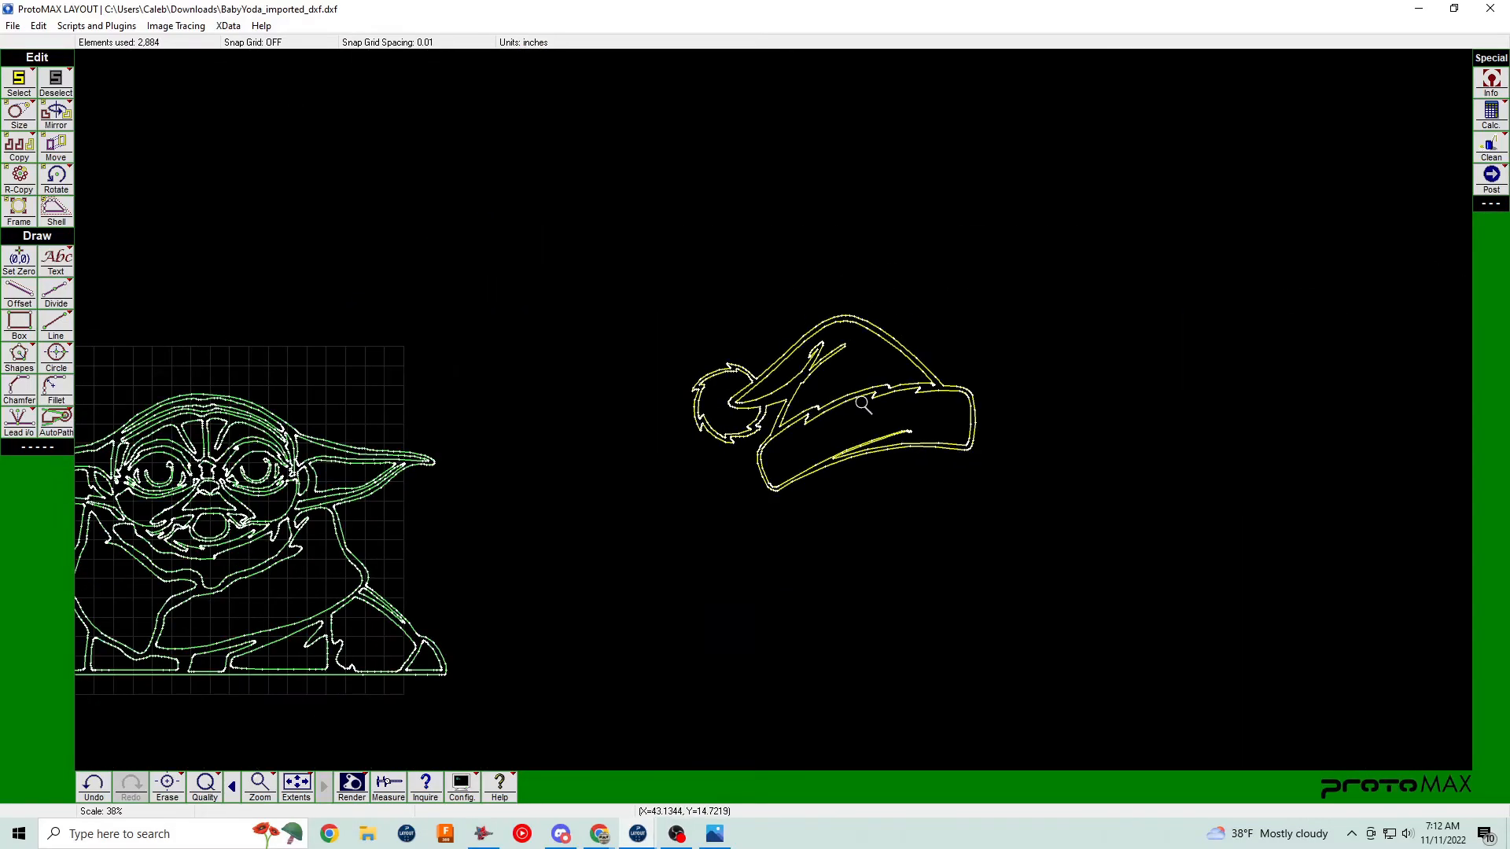
{"action": "scroll", "coordinate": [861, 403], "scroll_direction": "up", "scroll_amount": 2}
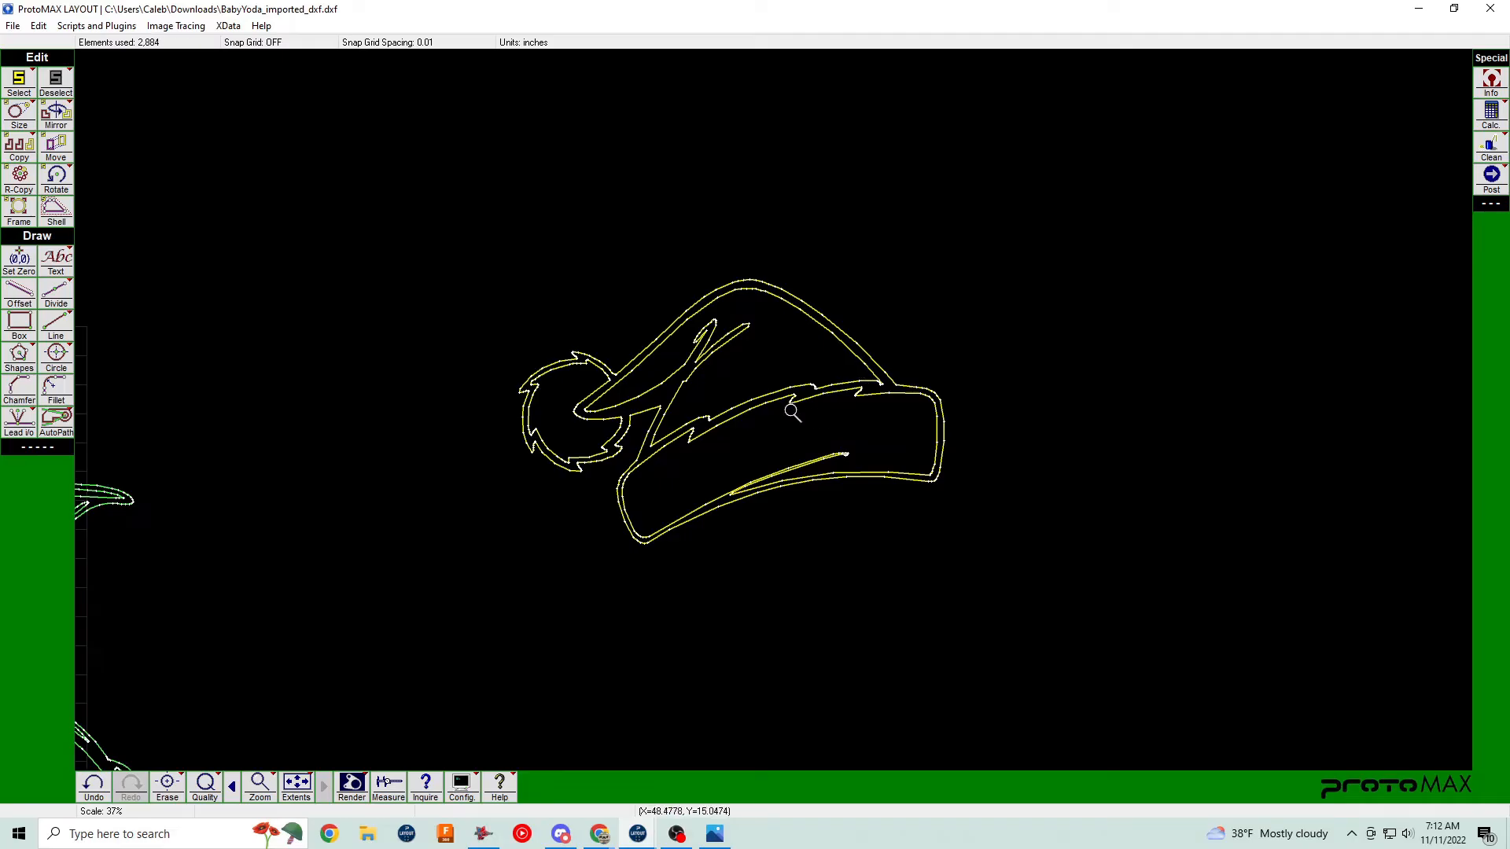
{"action": "scroll", "coordinate": [777, 417], "scroll_direction": "down", "scroll_amount": 2}
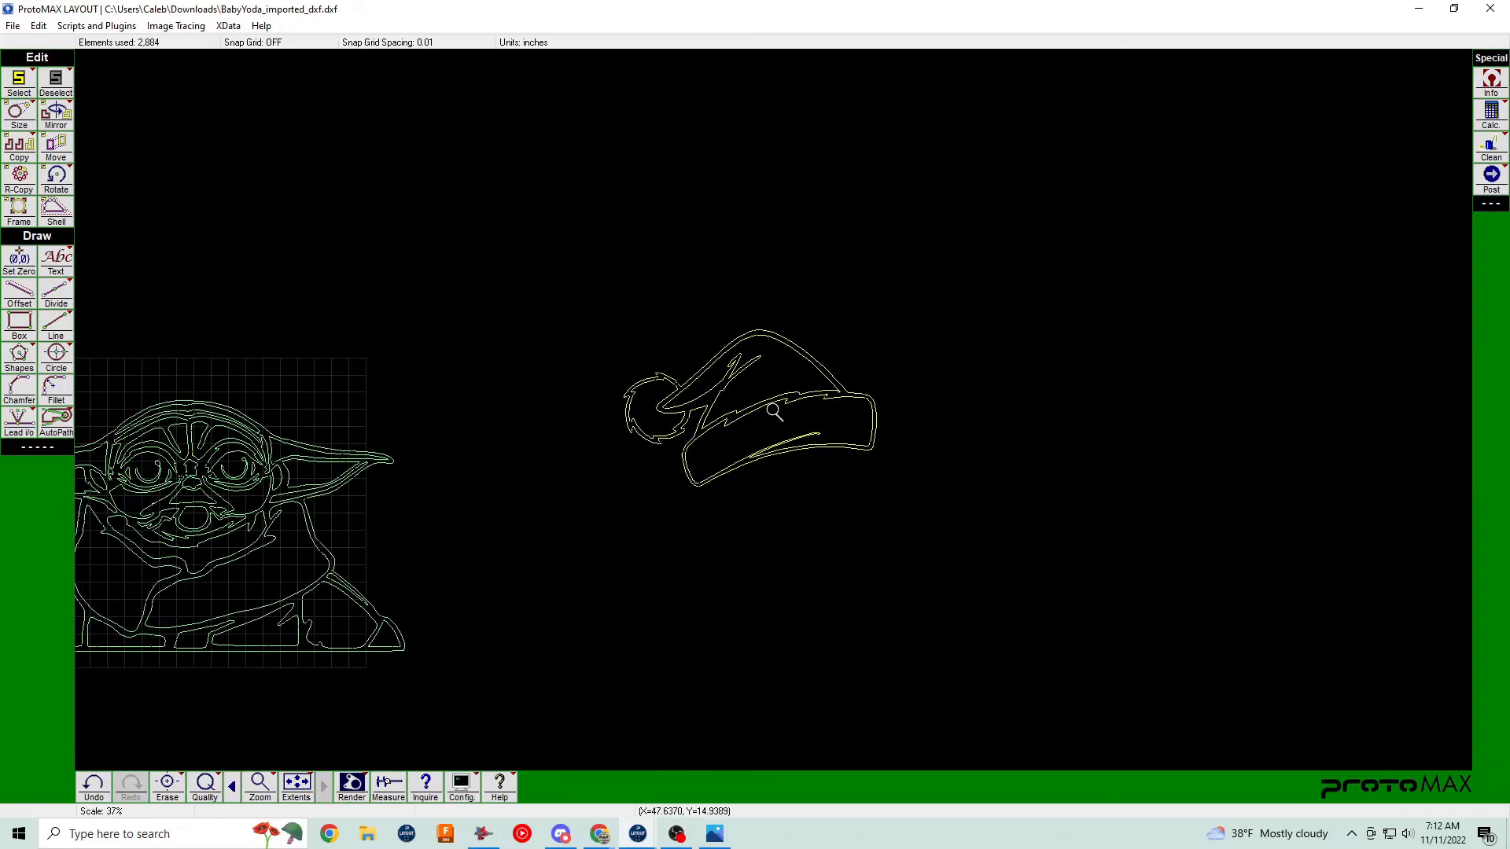
{"action": "scroll", "coordinate": [775, 414], "scroll_direction": "up", "scroll_amount": 4}
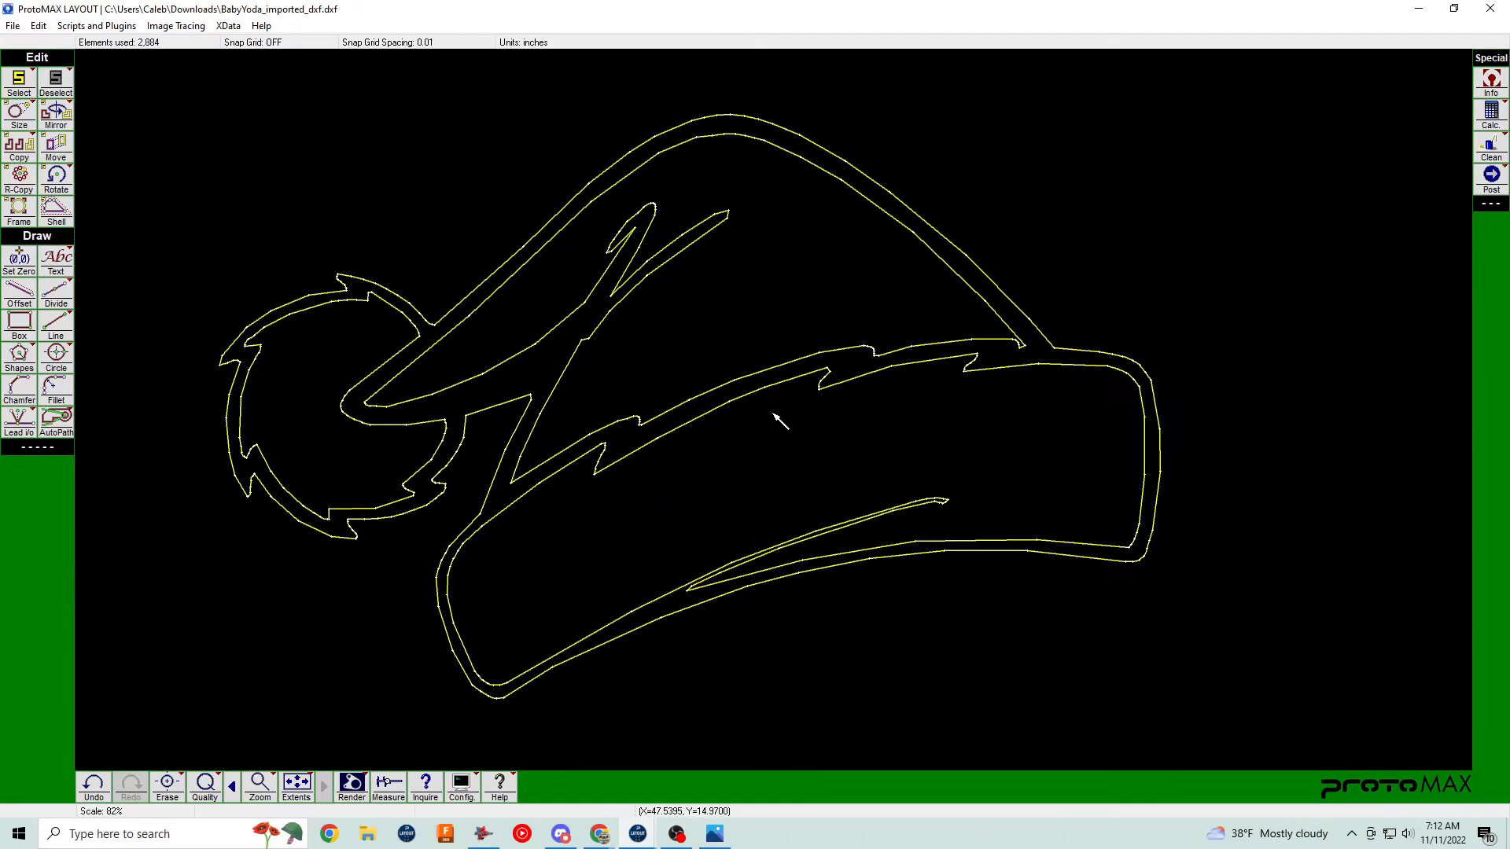
Reselect the hat outline and add all Traverse-quality entities to the selection.
{"action": "left_click", "coordinate": [774, 414]}
{"action": "scroll", "coordinate": [774, 413], "scroll_direction": "down", "scroll_amount": 3}
{"action": "scroll", "coordinate": [773, 413], "scroll_direction": "up", "scroll_amount": 1}
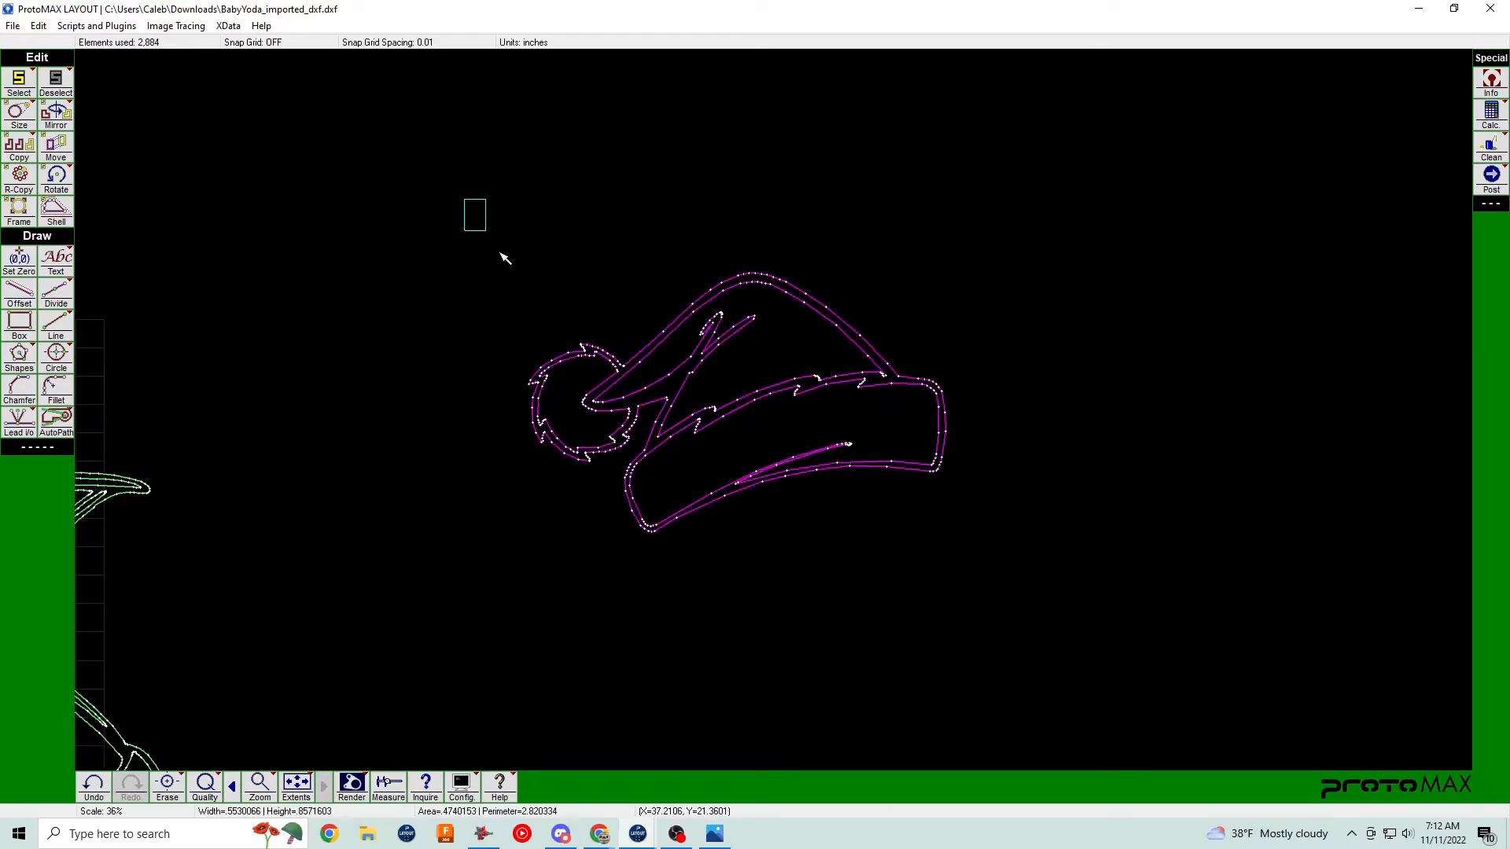
{"action": "left_click_drag", "start_coordinate": [504, 258], "coordinate": [1149, 629]}
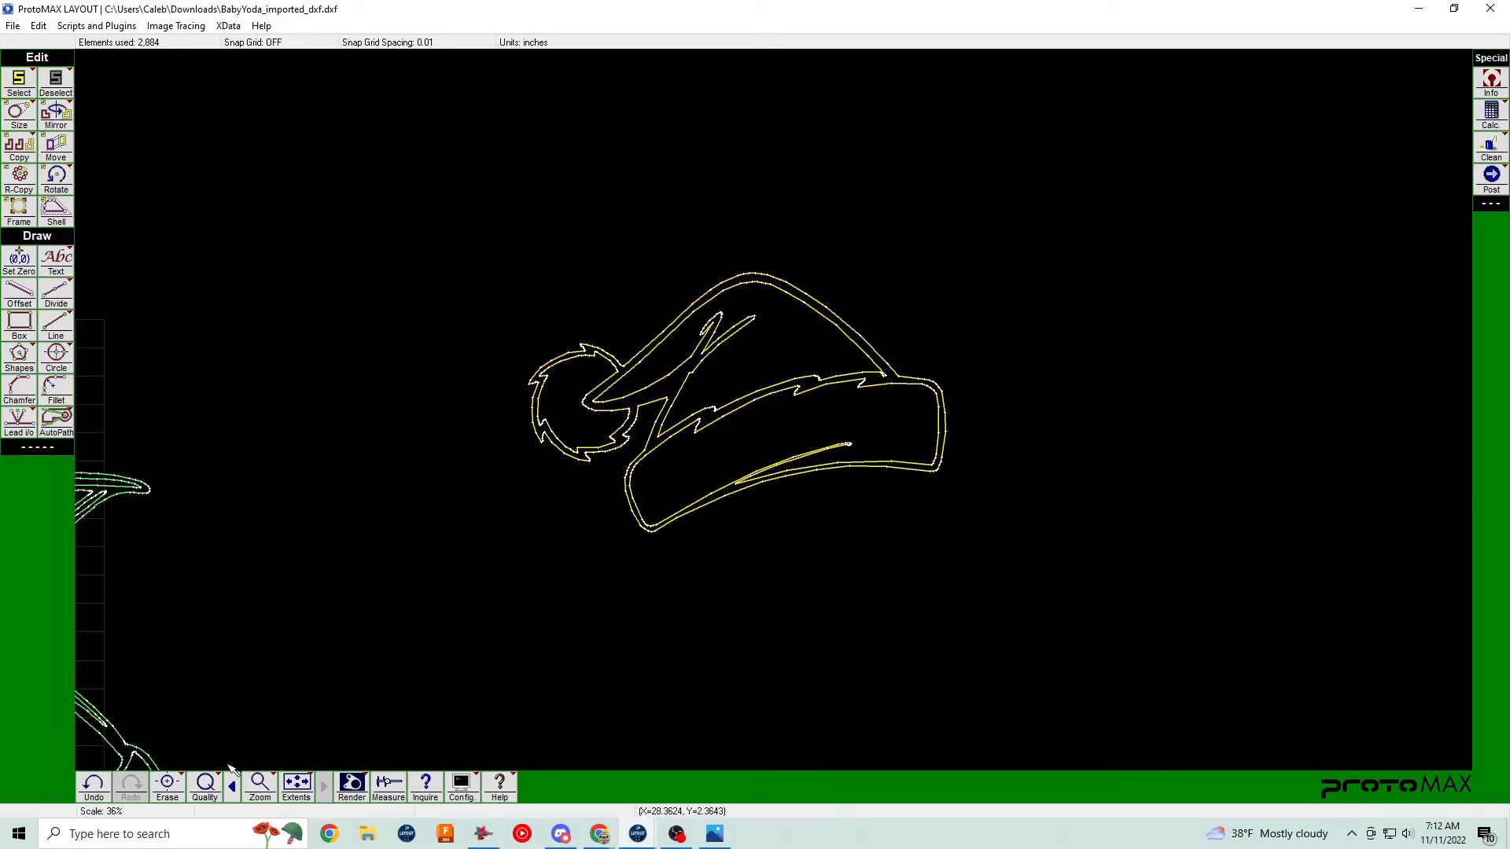
{"action": "left_click", "coordinate": [206, 783]}
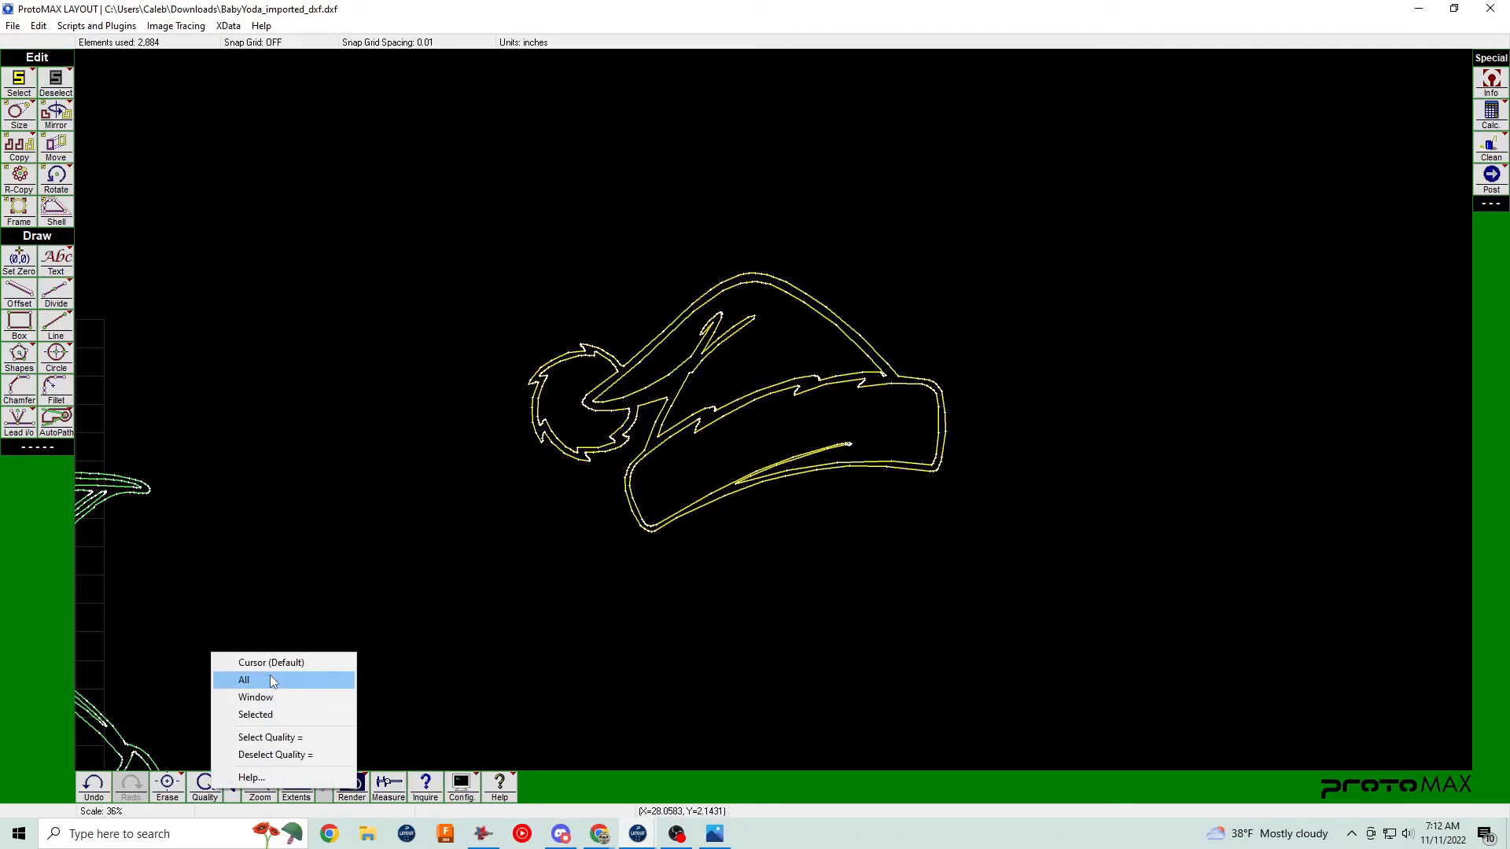
{"action": "left_click", "coordinate": [271, 736]}
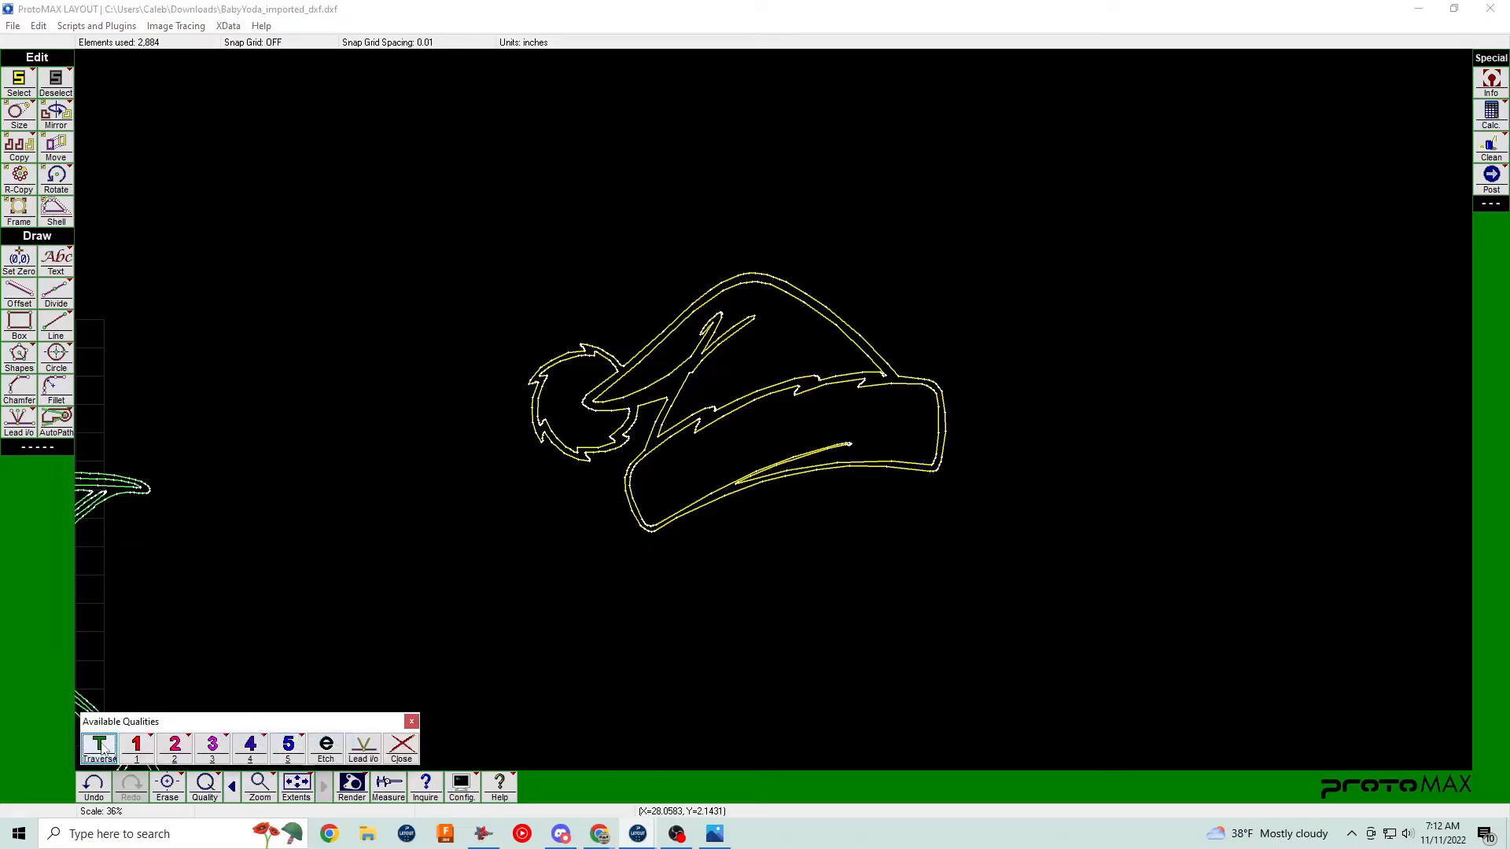
{"action": "left_click", "coordinate": [101, 743]}
{"action": "scroll", "coordinate": [771, 414], "scroll_direction": "down", "scroll_amount": 4}
{"action": "scroll", "coordinate": [750, 401], "scroll_direction": "up", "scroll_amount": 3}
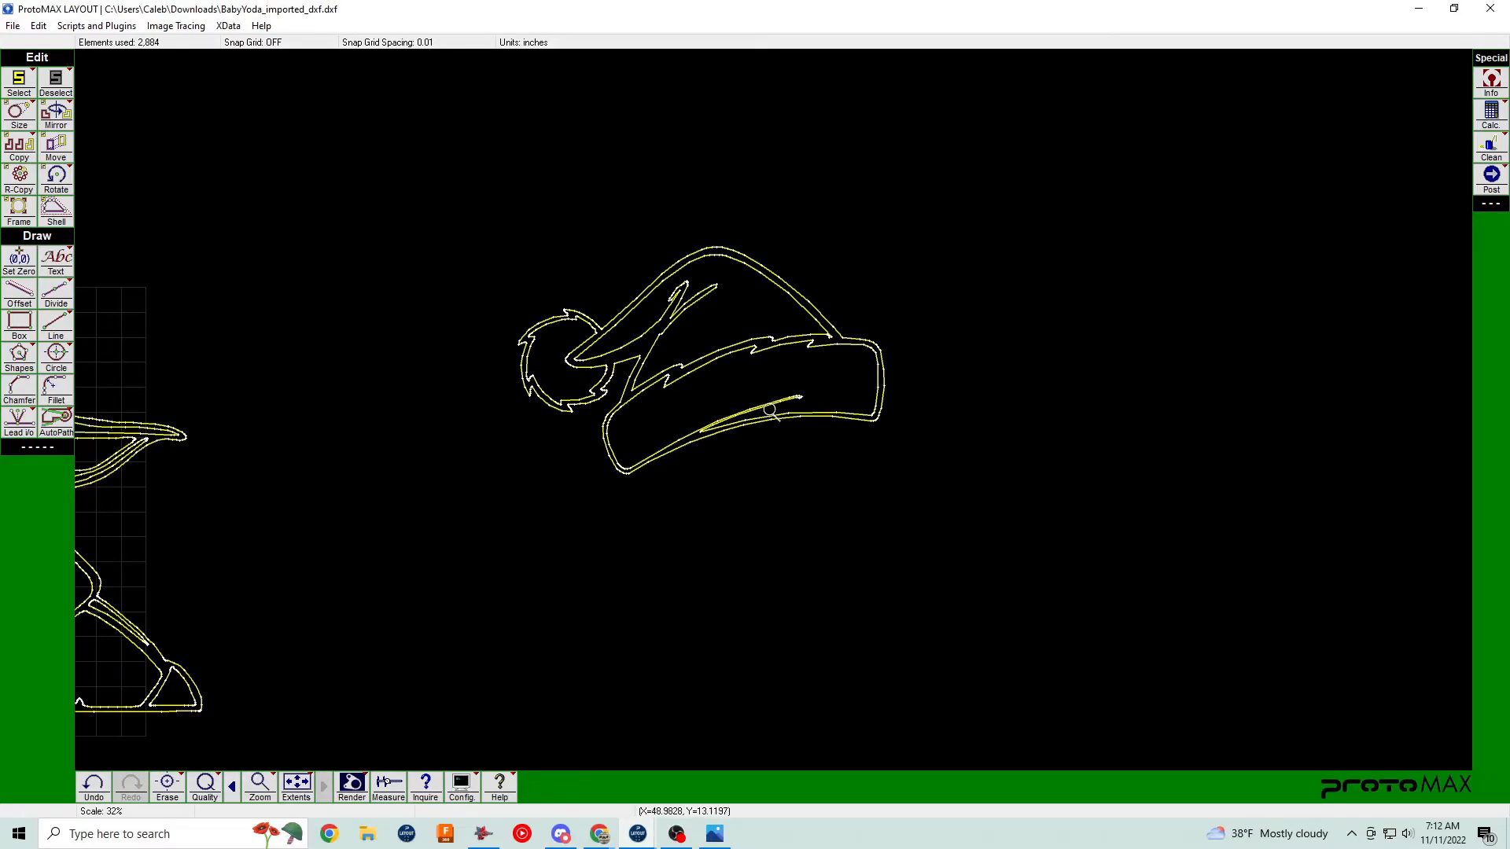
Set the quality of all entities in the drawing to Traverse.
{"action": "left_click", "coordinate": [206, 782]}
{"action": "left_click", "coordinate": [268, 705]}
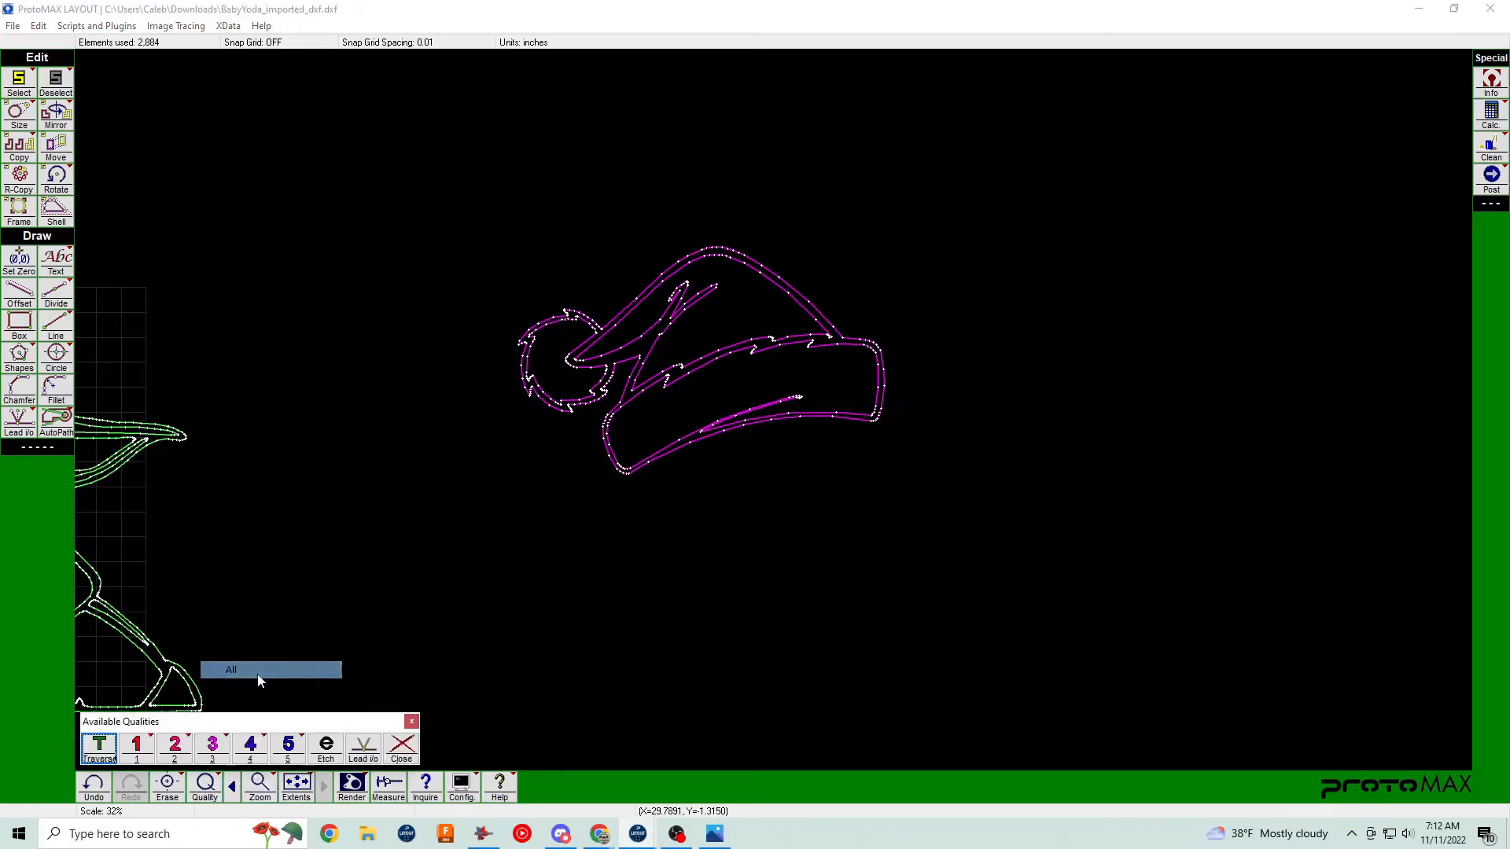
{"action": "left_click", "coordinate": [100, 750]}
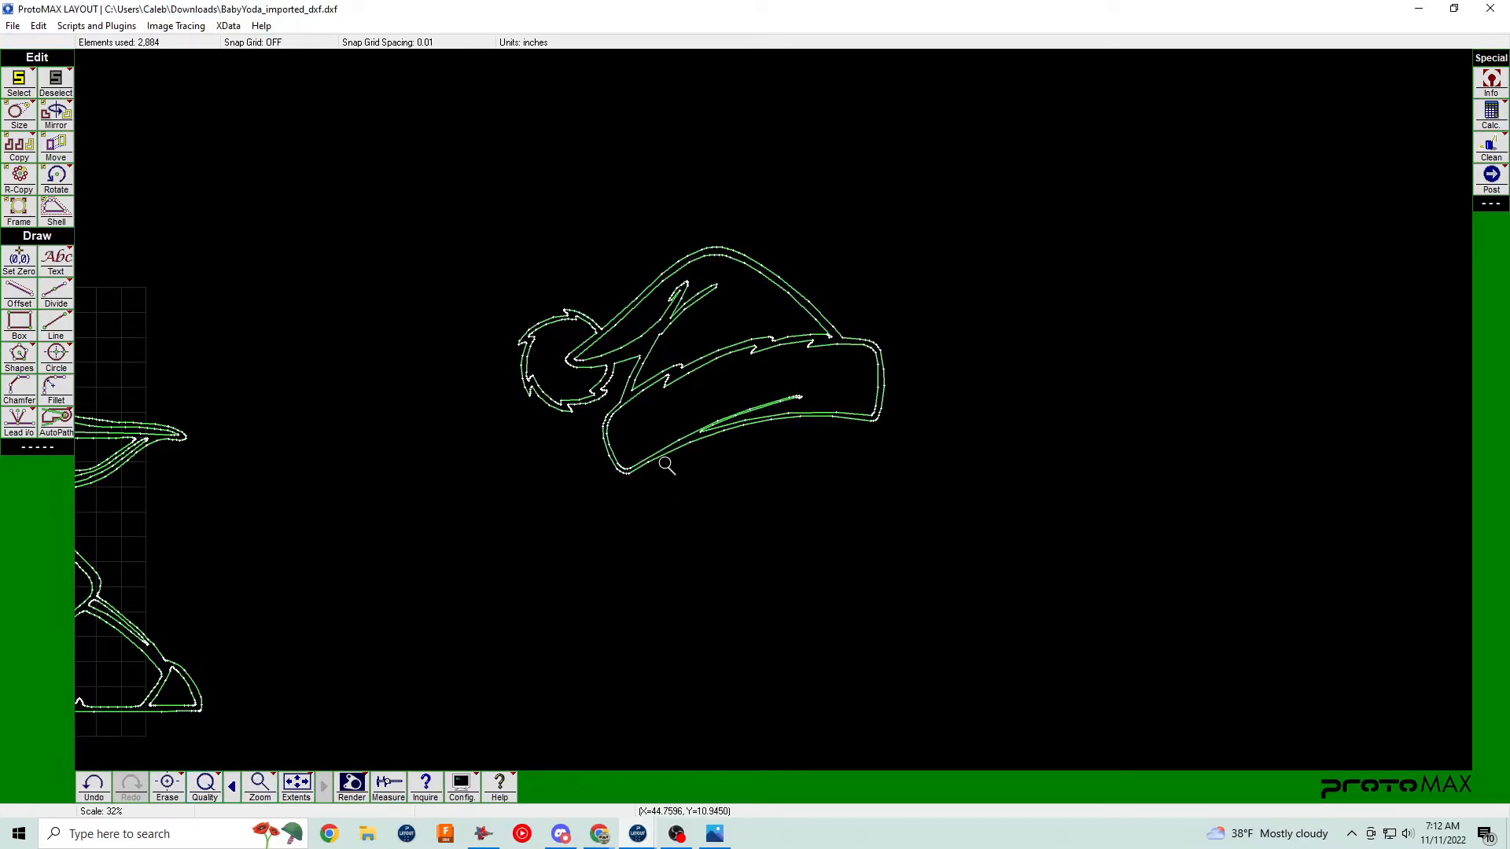
Copy the short slanted segment at the corner above the hat's brim and paste it end to end, extending the line downward.
{"action": "left_click", "coordinate": [731, 368]}
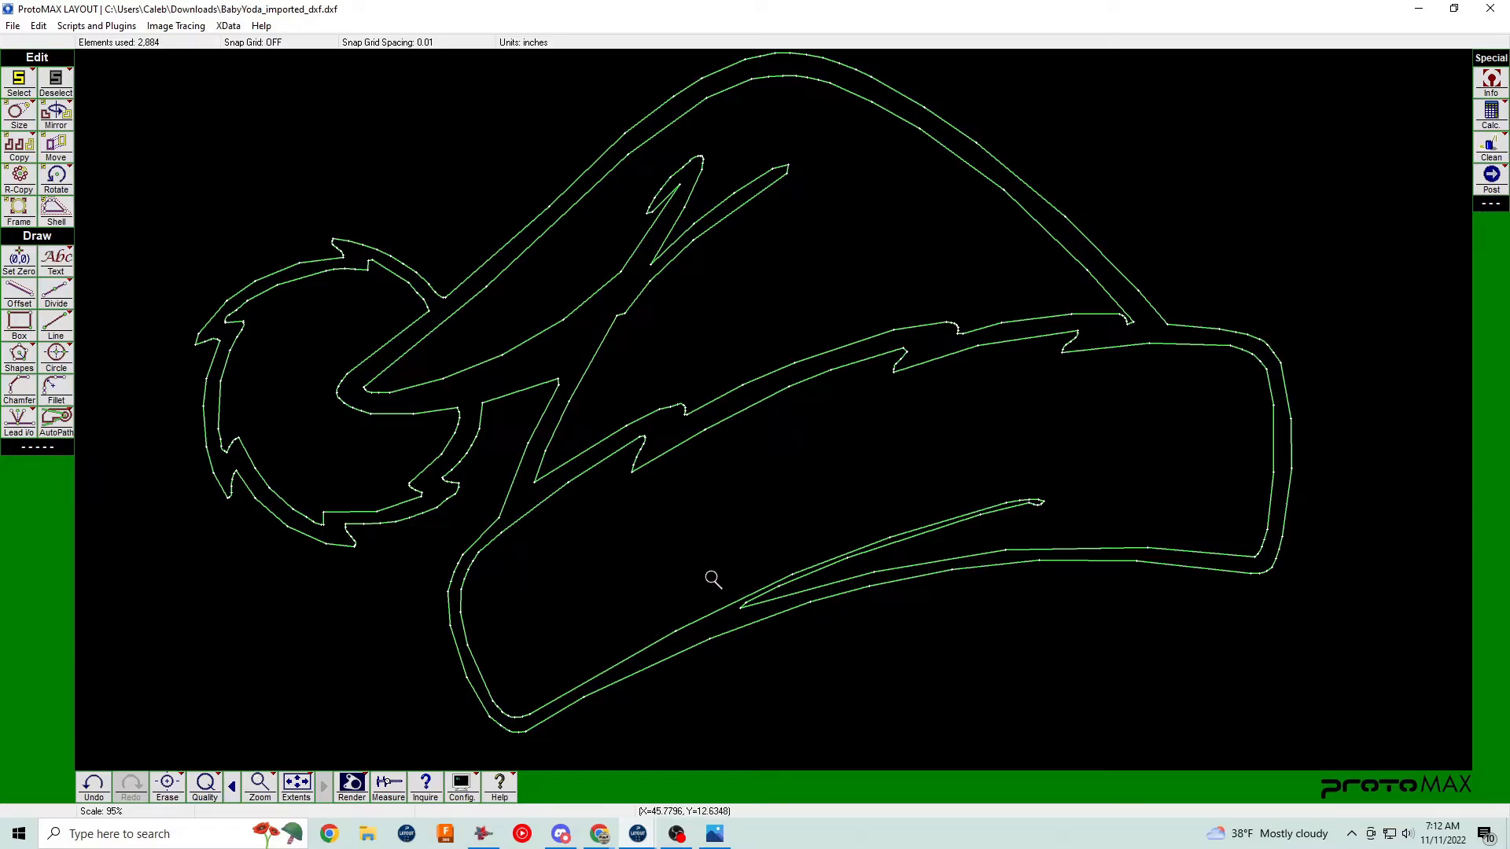
{"action": "left_click", "coordinate": [760, 585]}
{"action": "left_click", "coordinate": [558, 485]}
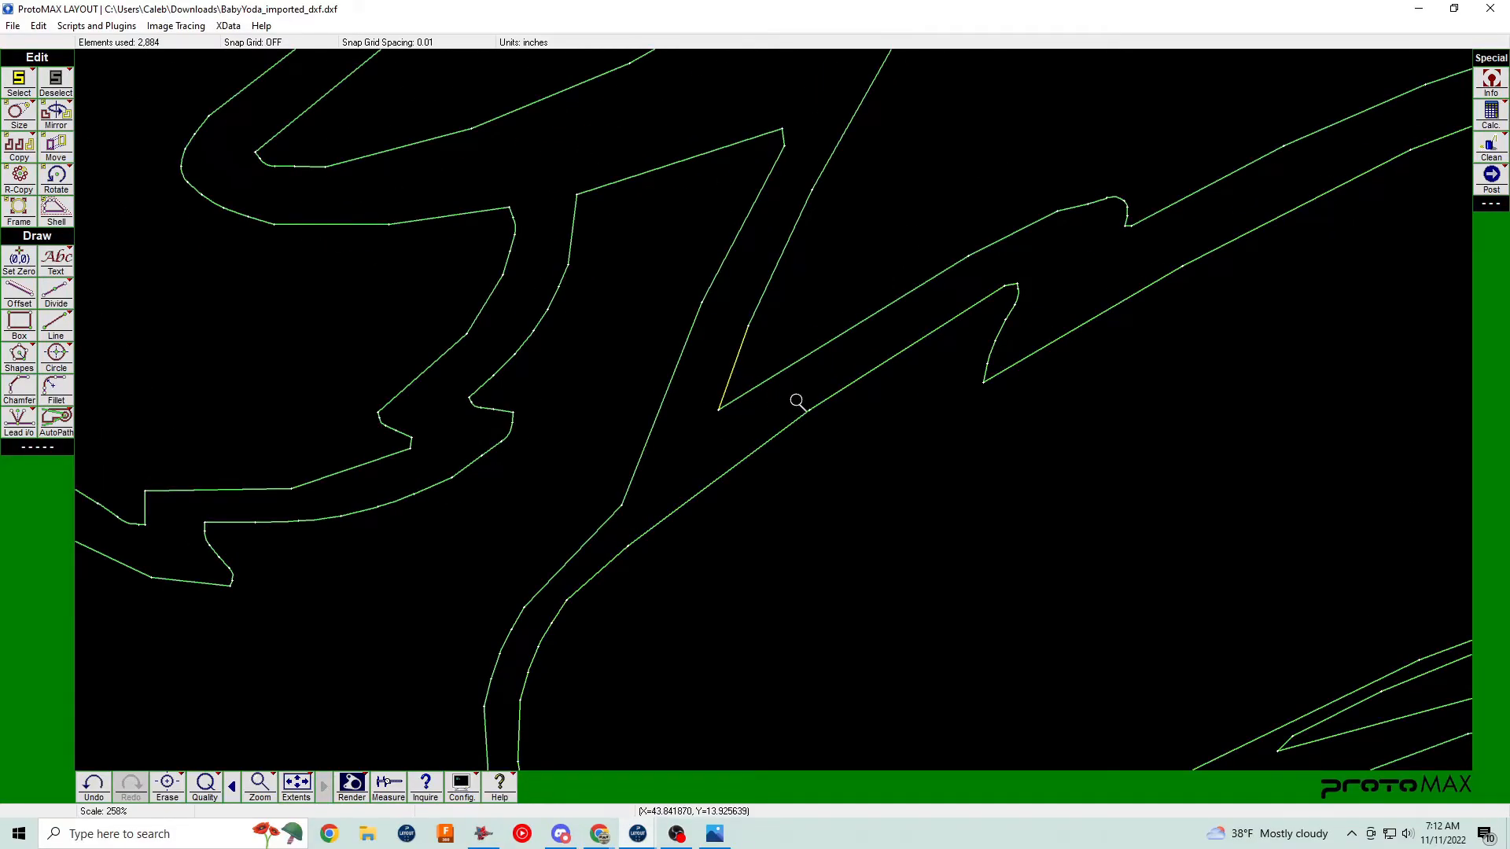
{"action": "key", "text": "ctrl+v"}
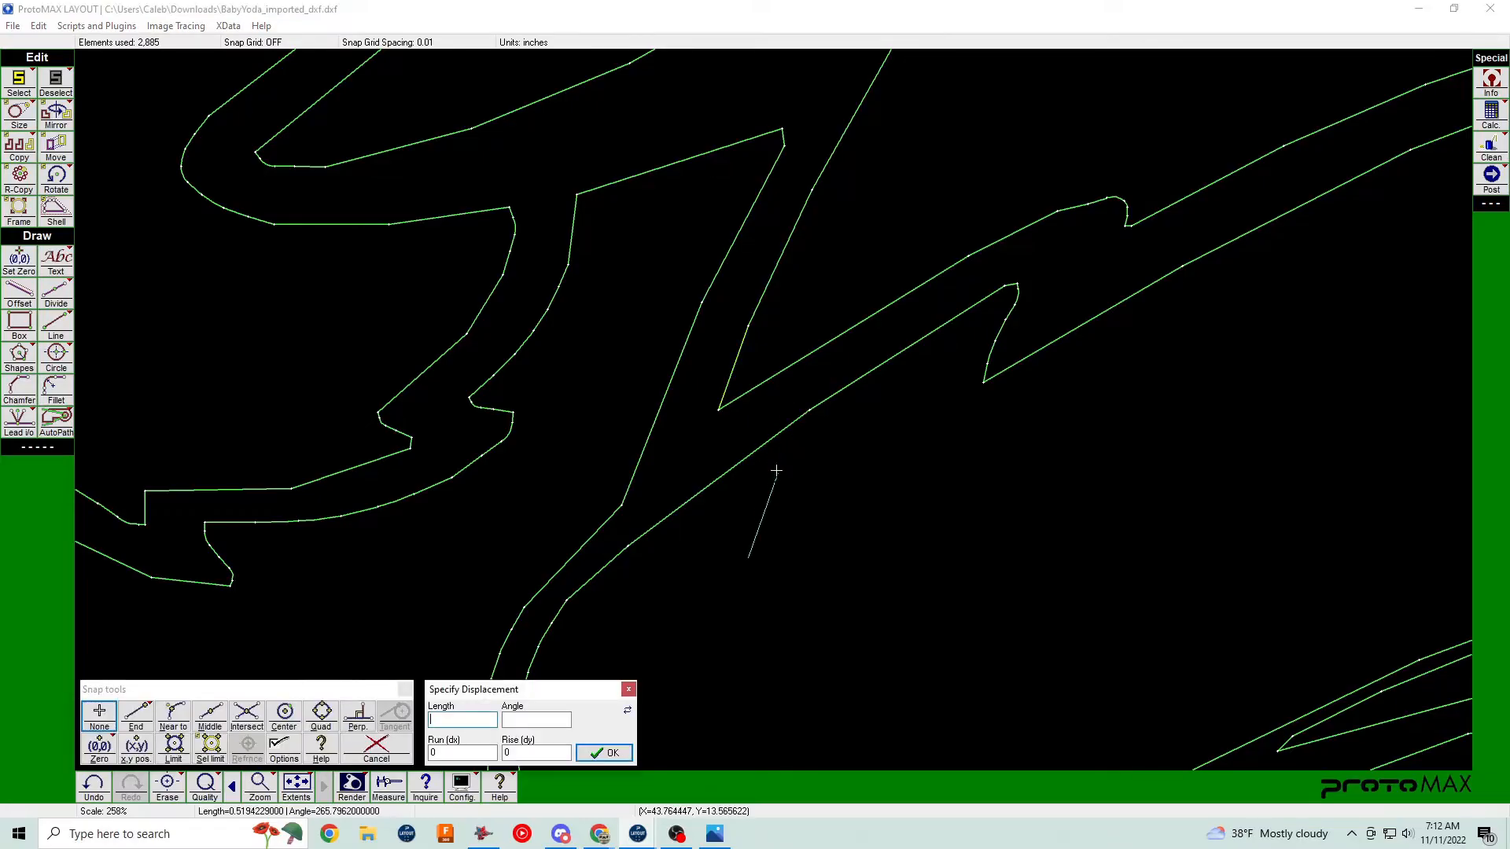
{"action": "left_click", "coordinate": [719, 410]}
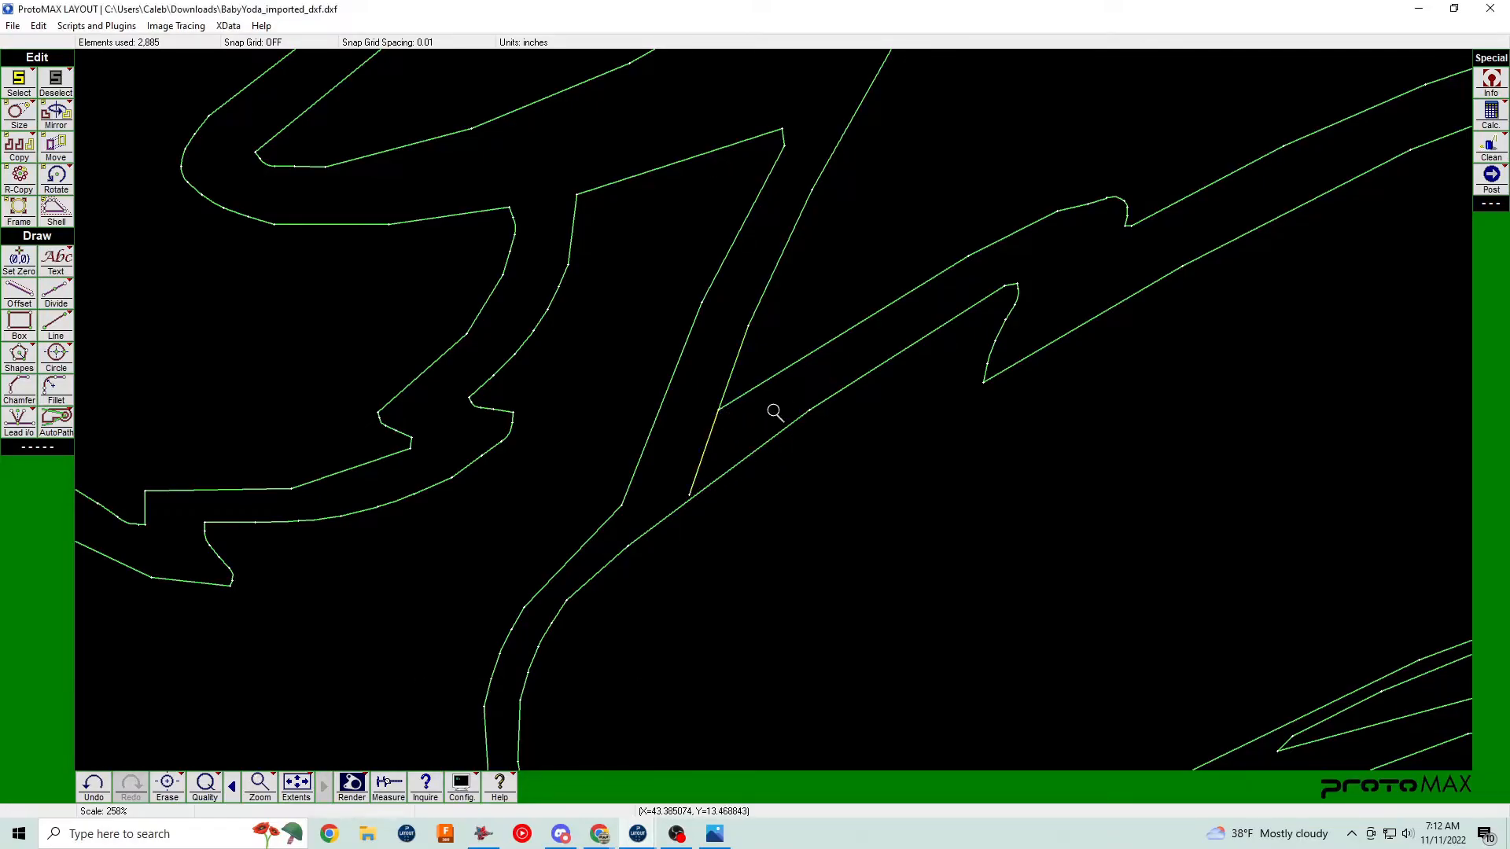
{"action": "left_click", "coordinate": [730, 411]}
Paste a second copy of the slanted segment at the extension's lower end so the line crosses the brim's inner outline.
{"action": "scroll", "coordinate": [746, 437], "scroll_direction": "down", "scroll_amount": 2}
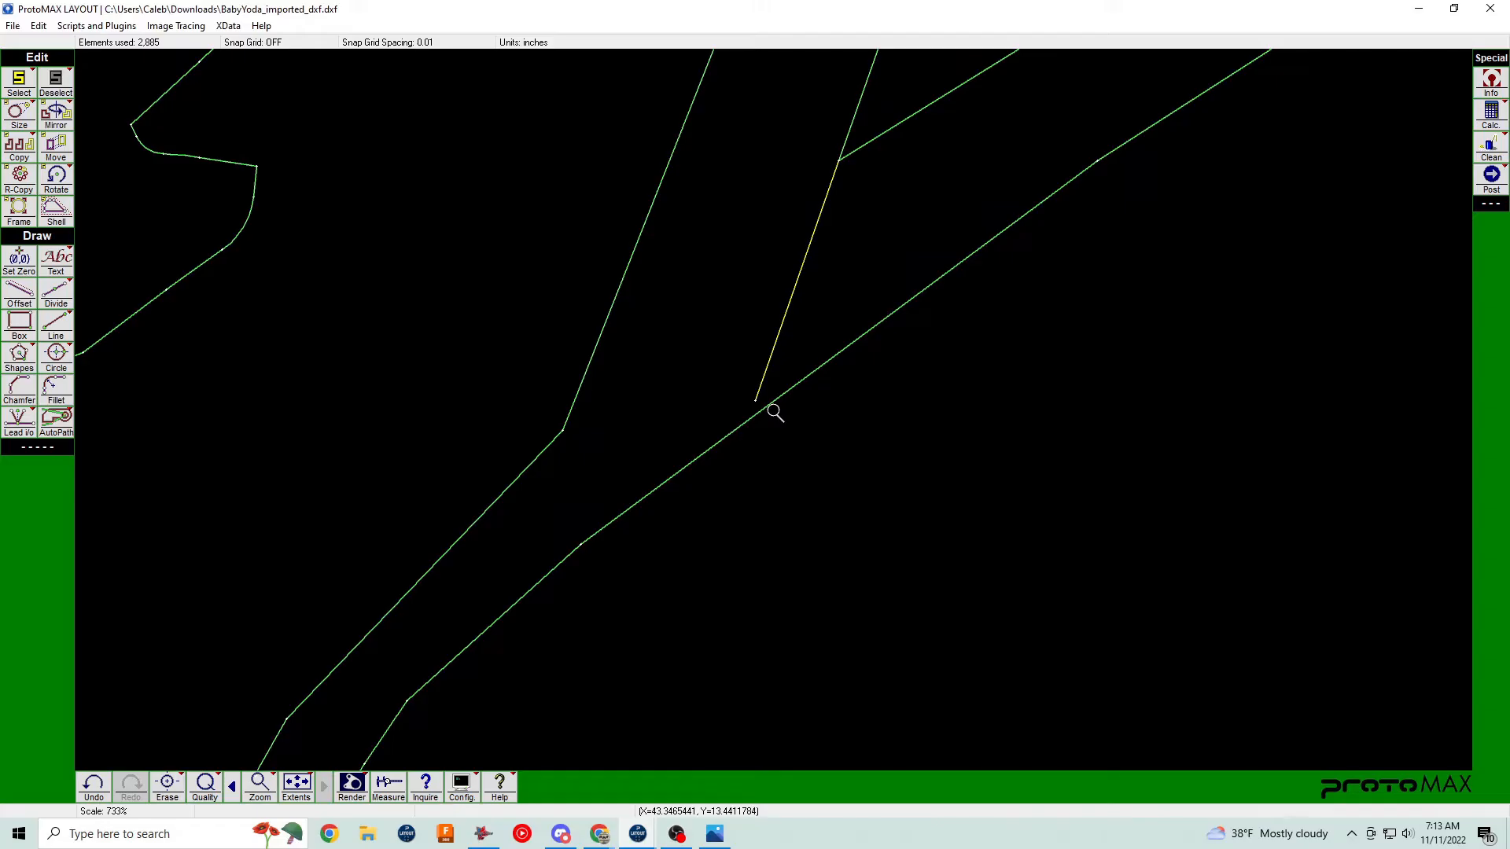
{"action": "key", "text": "ctrl+v"}
{"action": "left_click", "coordinate": [812, 293]}
{"action": "left_click", "coordinate": [757, 400]}
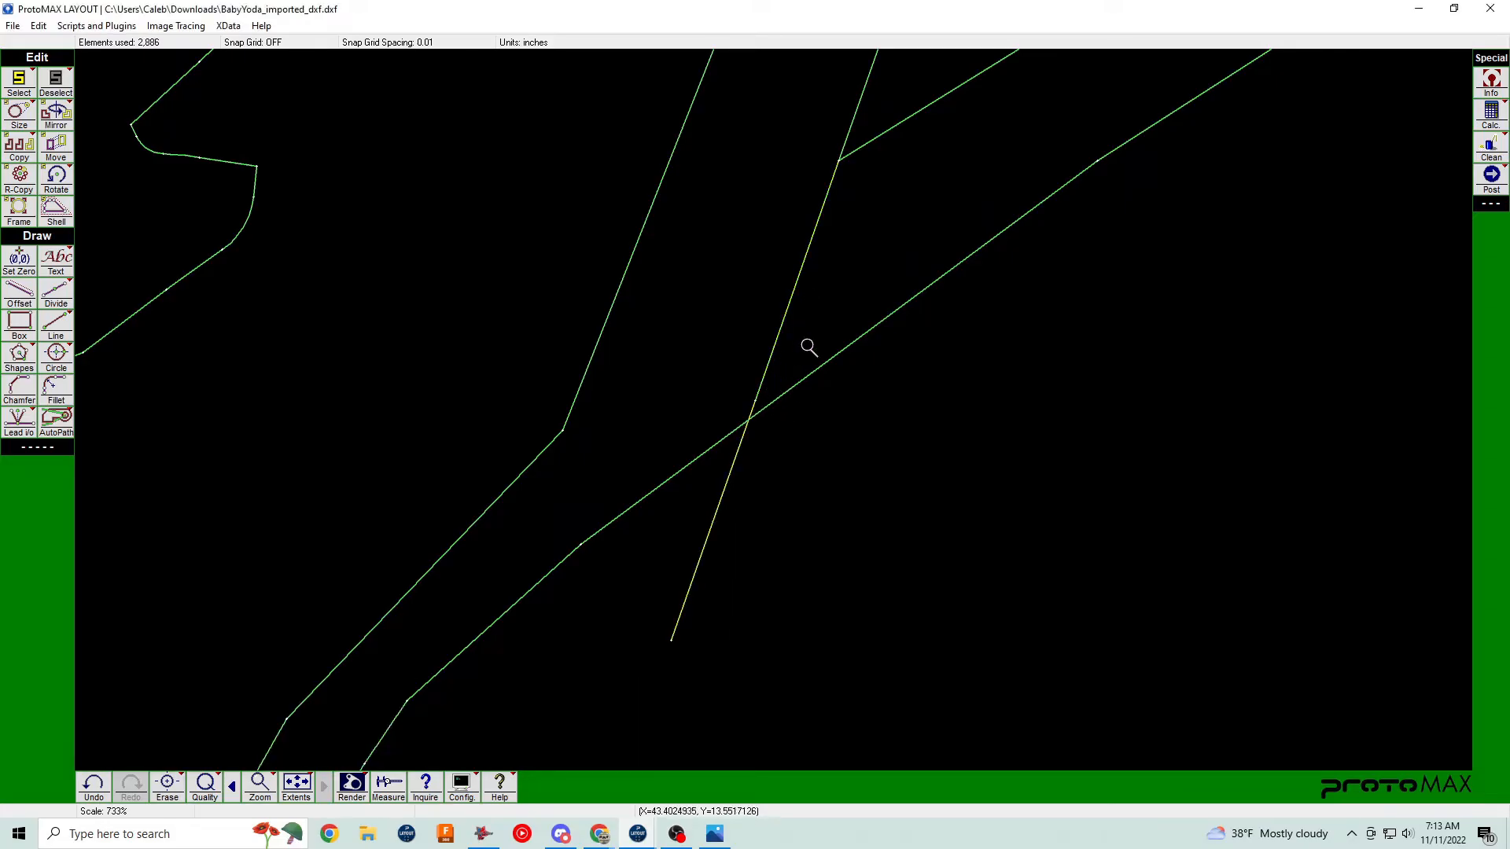
Divide the extension line and the brim outline at their nearest intersection, and erase the overhanging piece below the outline.
{"action": "scroll", "coordinate": [796, 364], "scroll_direction": "down", "scroll_amount": 4}
{"action": "scroll", "coordinate": [781, 406], "scroll_direction": "up", "scroll_amount": 1}
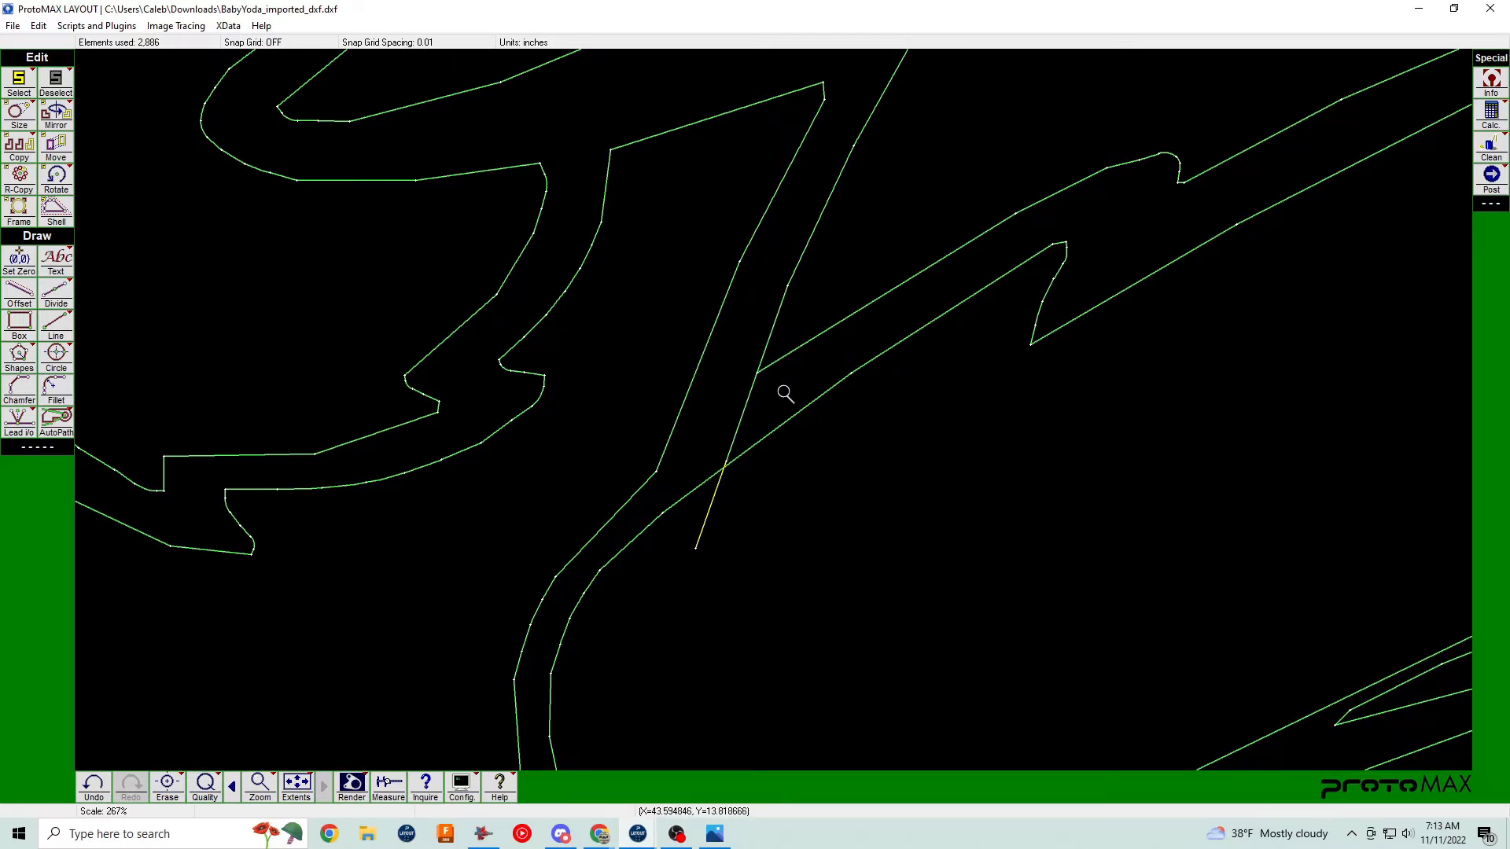
{"action": "scroll", "coordinate": [766, 448], "scroll_direction": "down", "scroll_amount": 1}
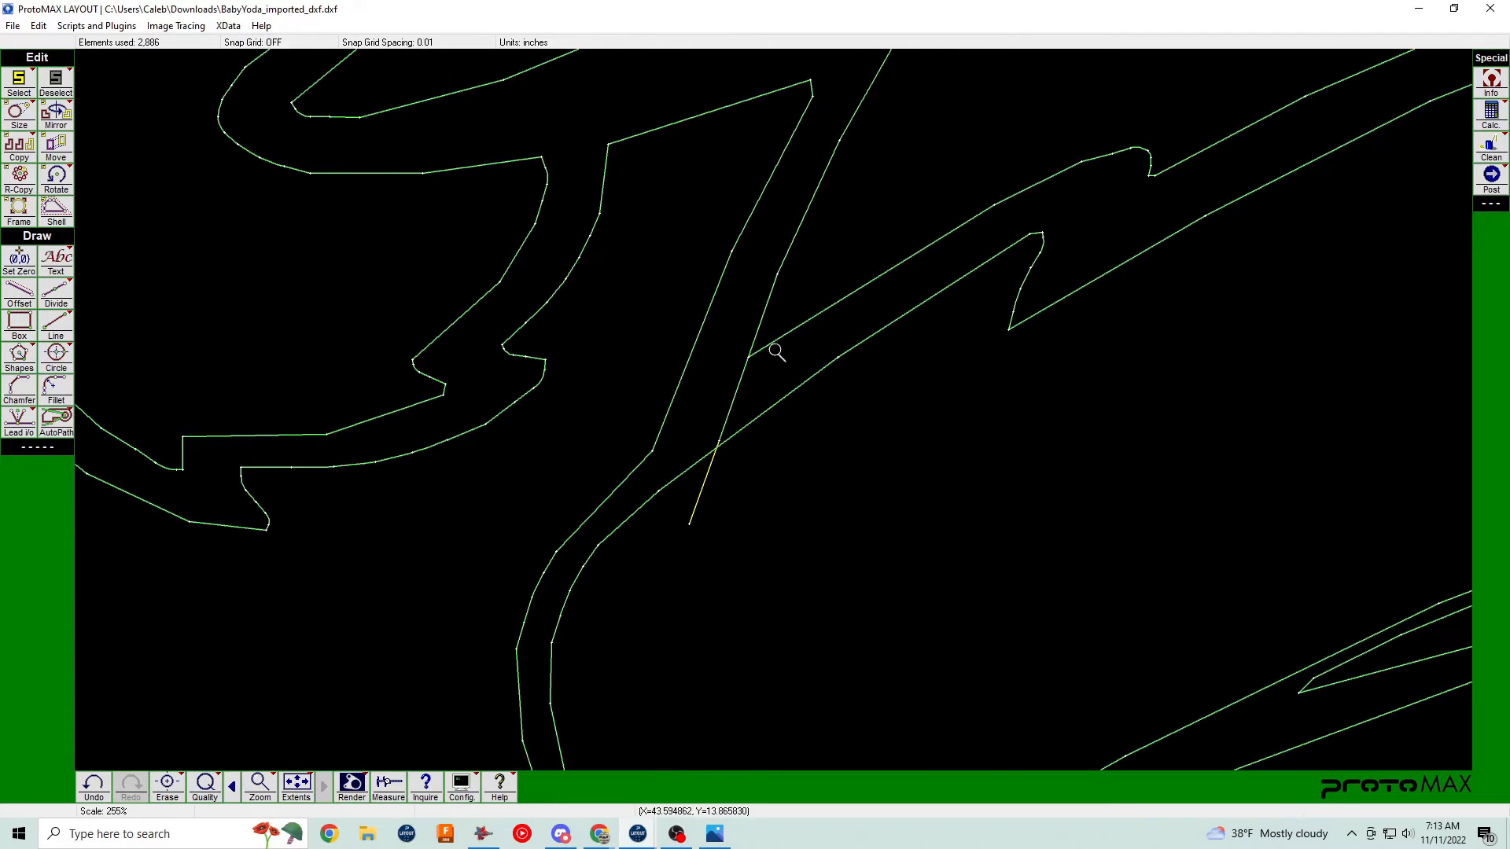
{"action": "scroll", "coordinate": [774, 405], "scroll_direction": "up", "scroll_amount": 10}
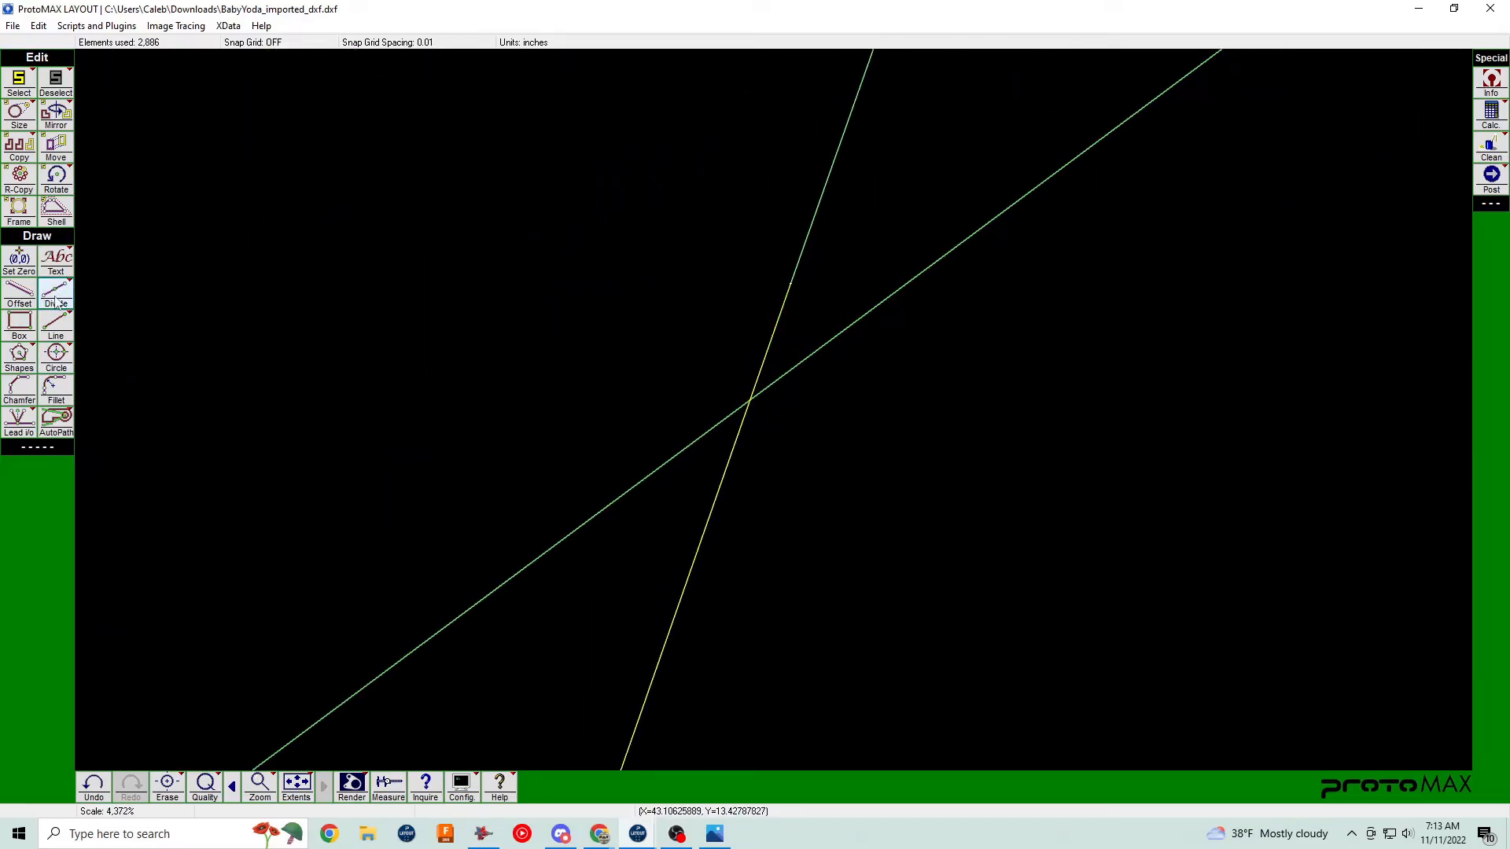
{"action": "right_click", "coordinate": [56, 301]}
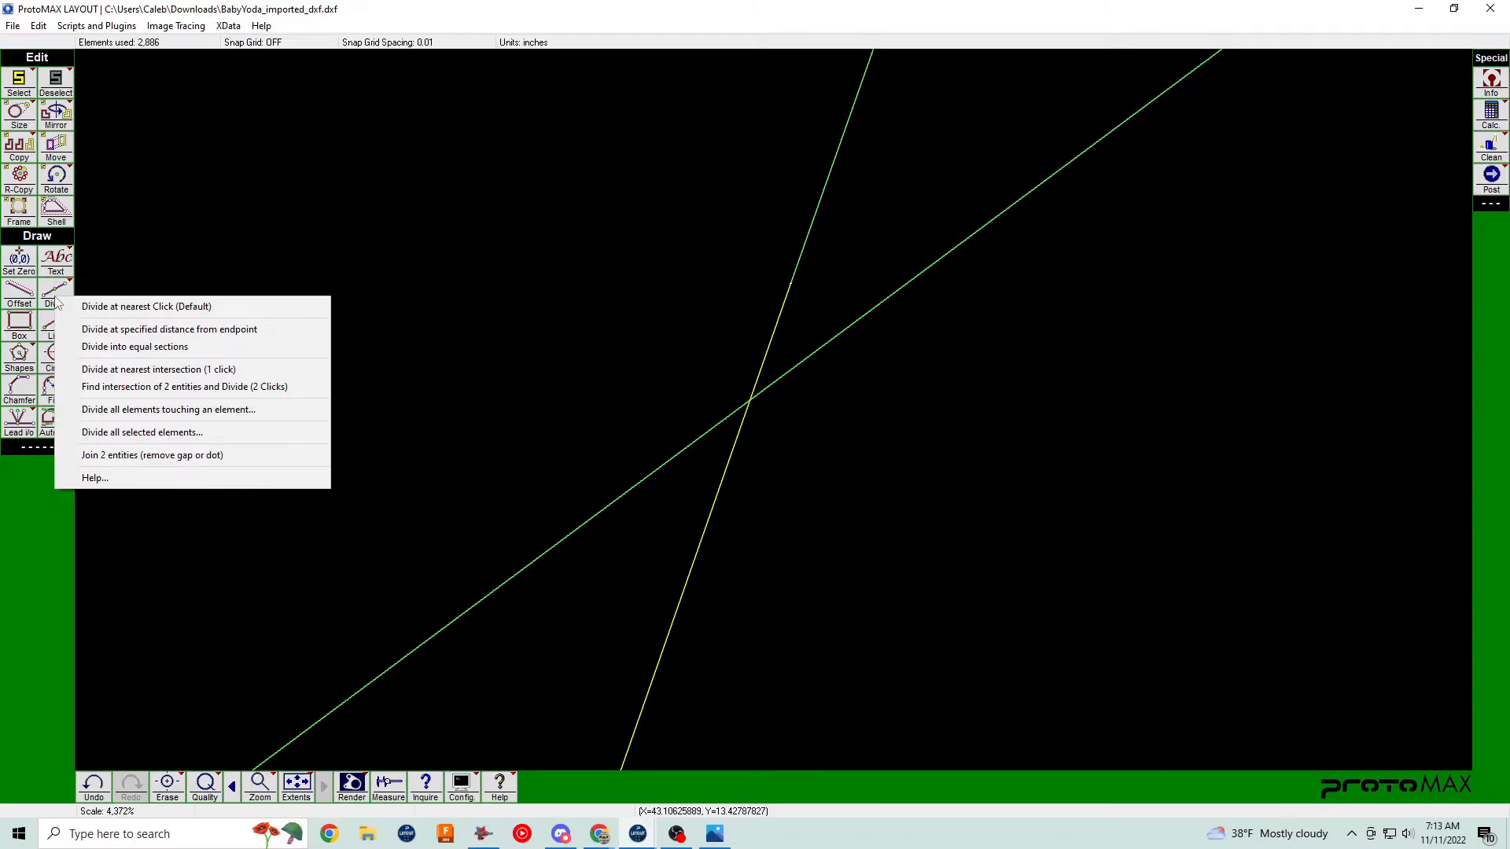
{"action": "left_click", "coordinate": [160, 369]}
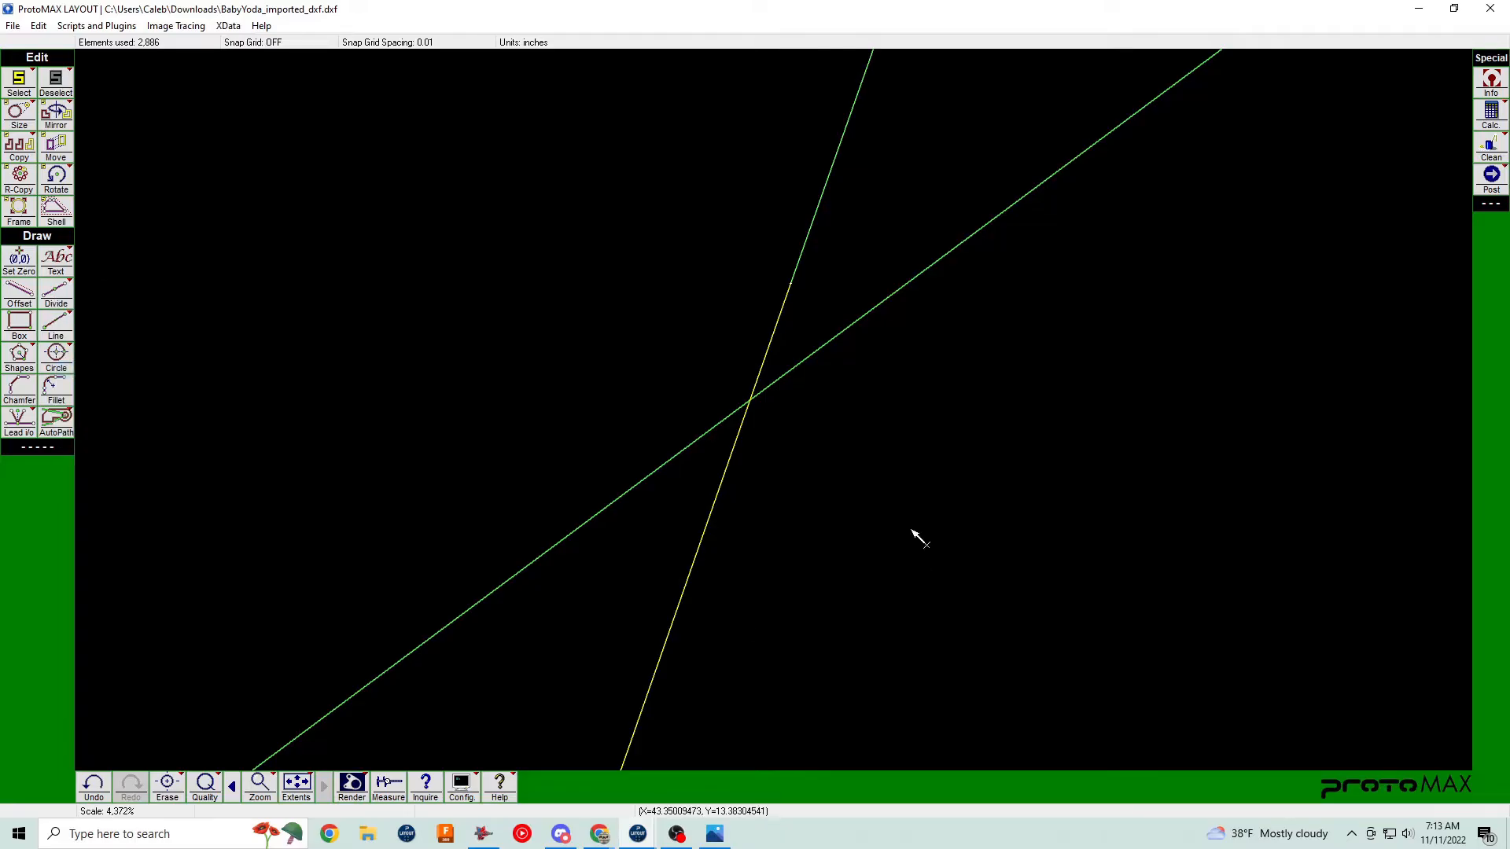
{"action": "left_click", "coordinate": [749, 402]}
{"action": "scroll", "coordinate": [772, 415], "scroll_direction": "down", "scroll_amount": 5}
{"action": "scroll", "coordinate": [775, 411], "scroll_direction": "up", "scroll_amount": 3}
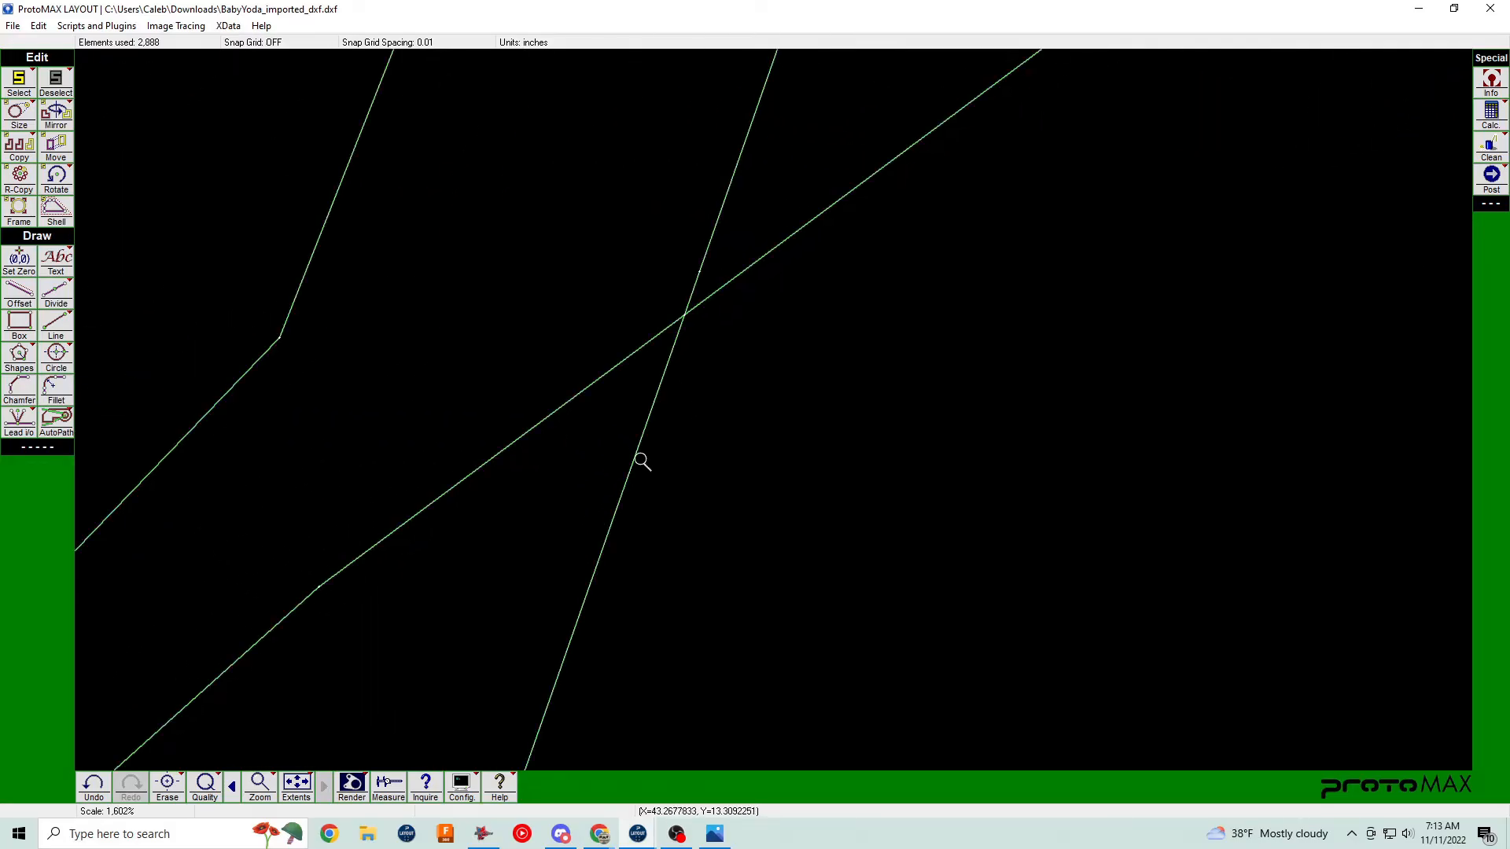
{"action": "left_click", "coordinate": [636, 467]}
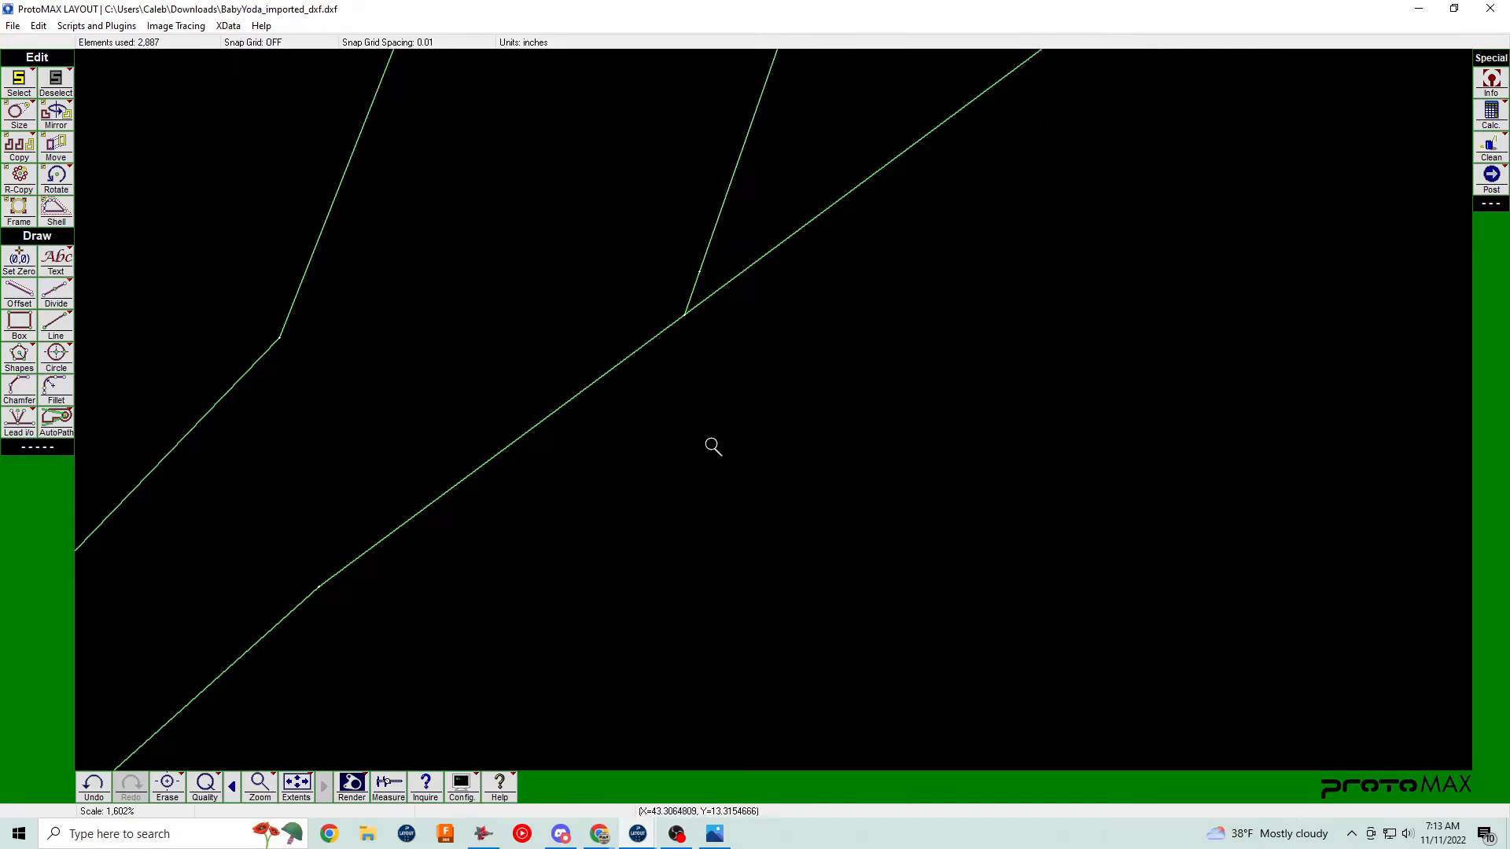
Erase the short segment crossing between the hat's two outlines at the brim's corner near the pompom, and the leftover stub on the inner outline.
{"action": "scroll", "coordinate": [774, 412], "scroll_direction": "down", "scroll_amount": 6}
{"action": "scroll", "coordinate": [773, 412], "scroll_direction": "up", "scroll_amount": 3}
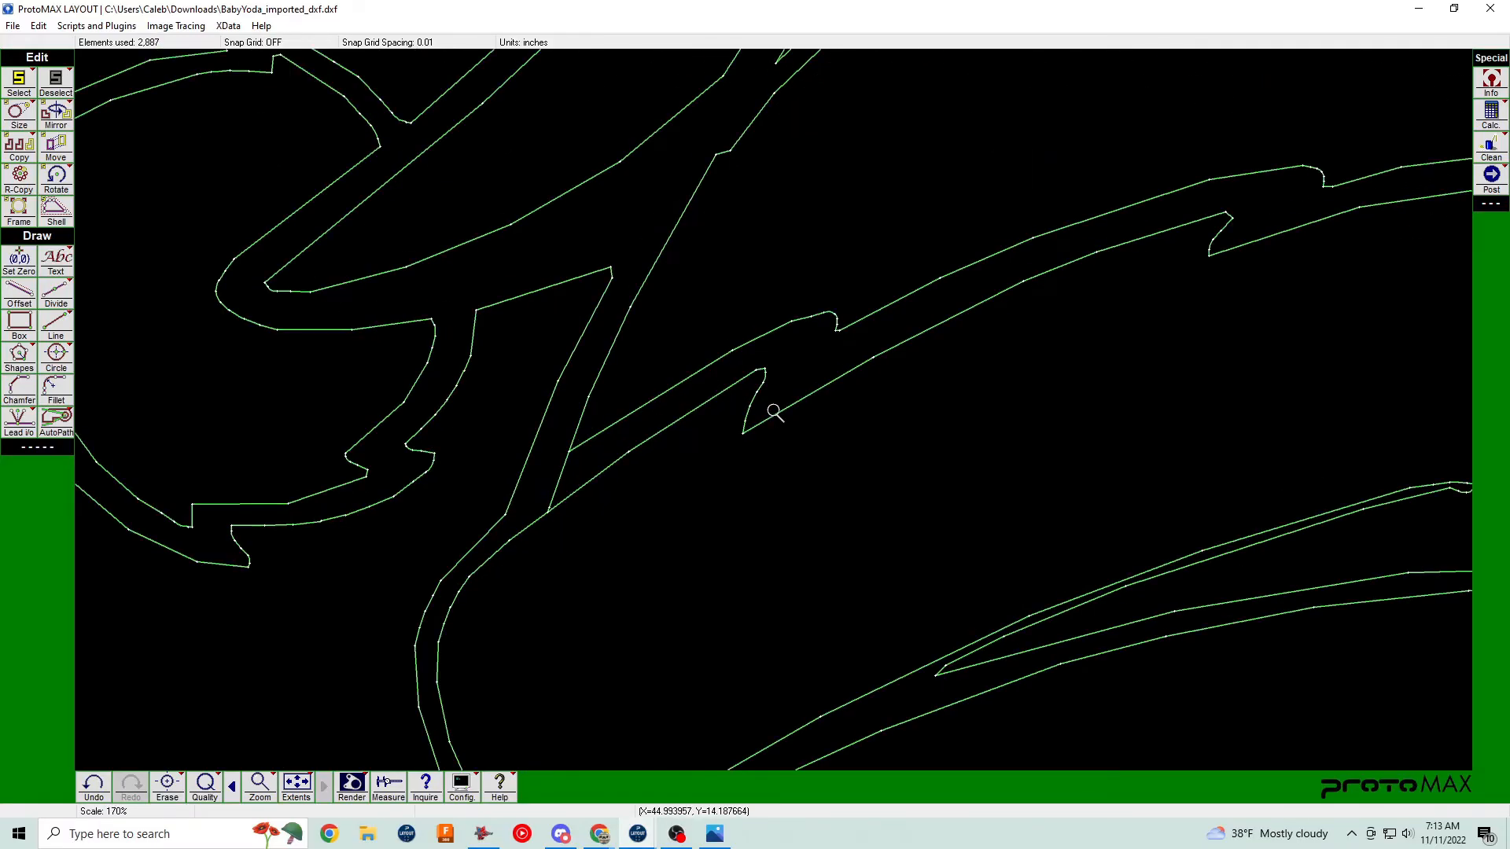
{"action": "scroll", "coordinate": [772, 411], "scroll_direction": "down", "scroll_amount": 3}
{"action": "scroll", "coordinate": [776, 405], "scroll_direction": "up", "scroll_amount": 2}
{"action": "left_click", "coordinate": [462, 511]}
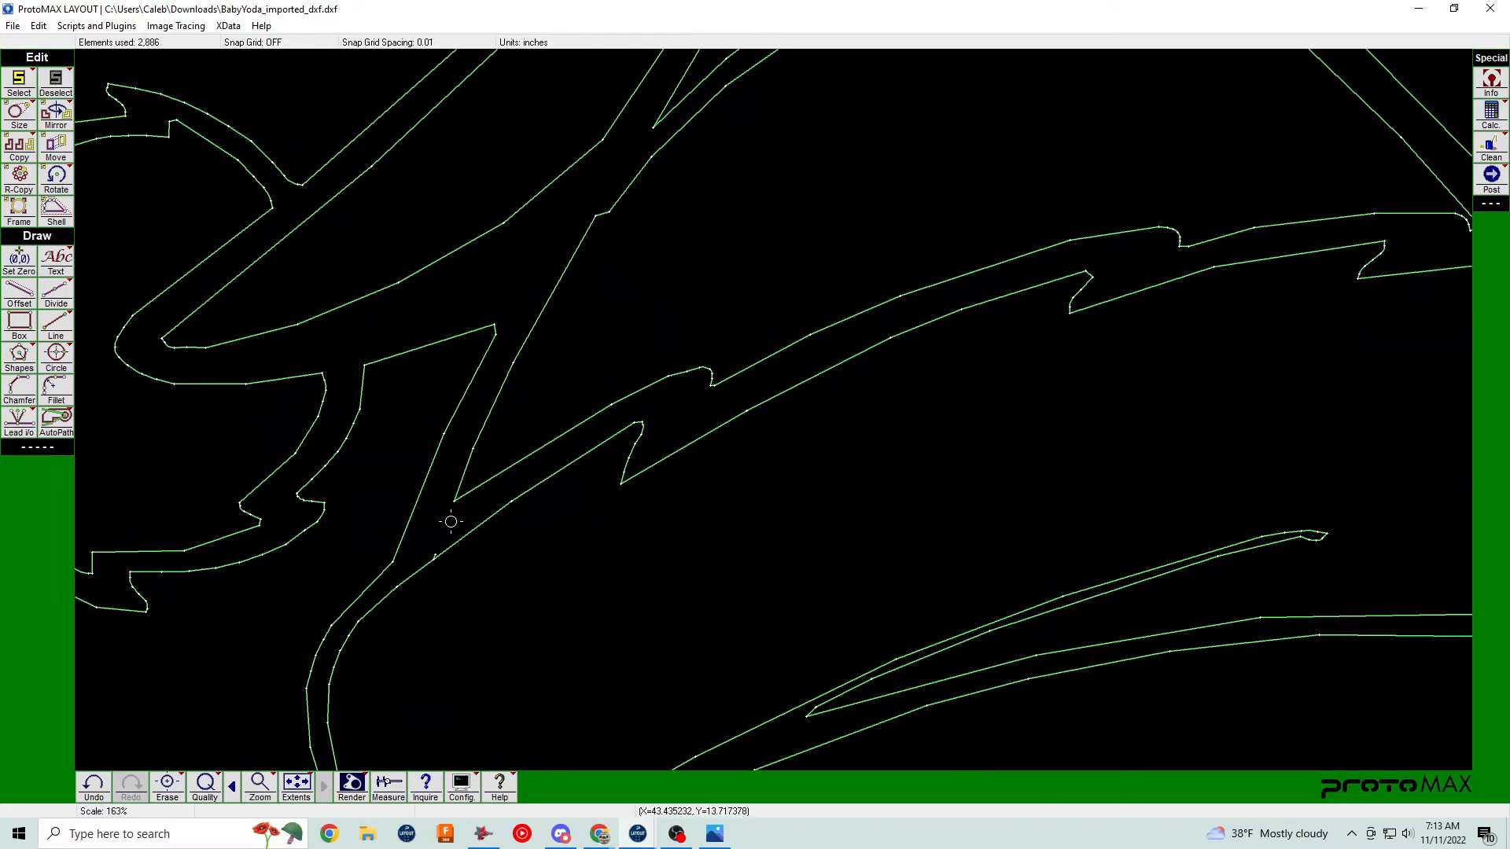
{"action": "scroll", "coordinate": [775, 410], "scroll_direction": "down", "scroll_amount": 2}
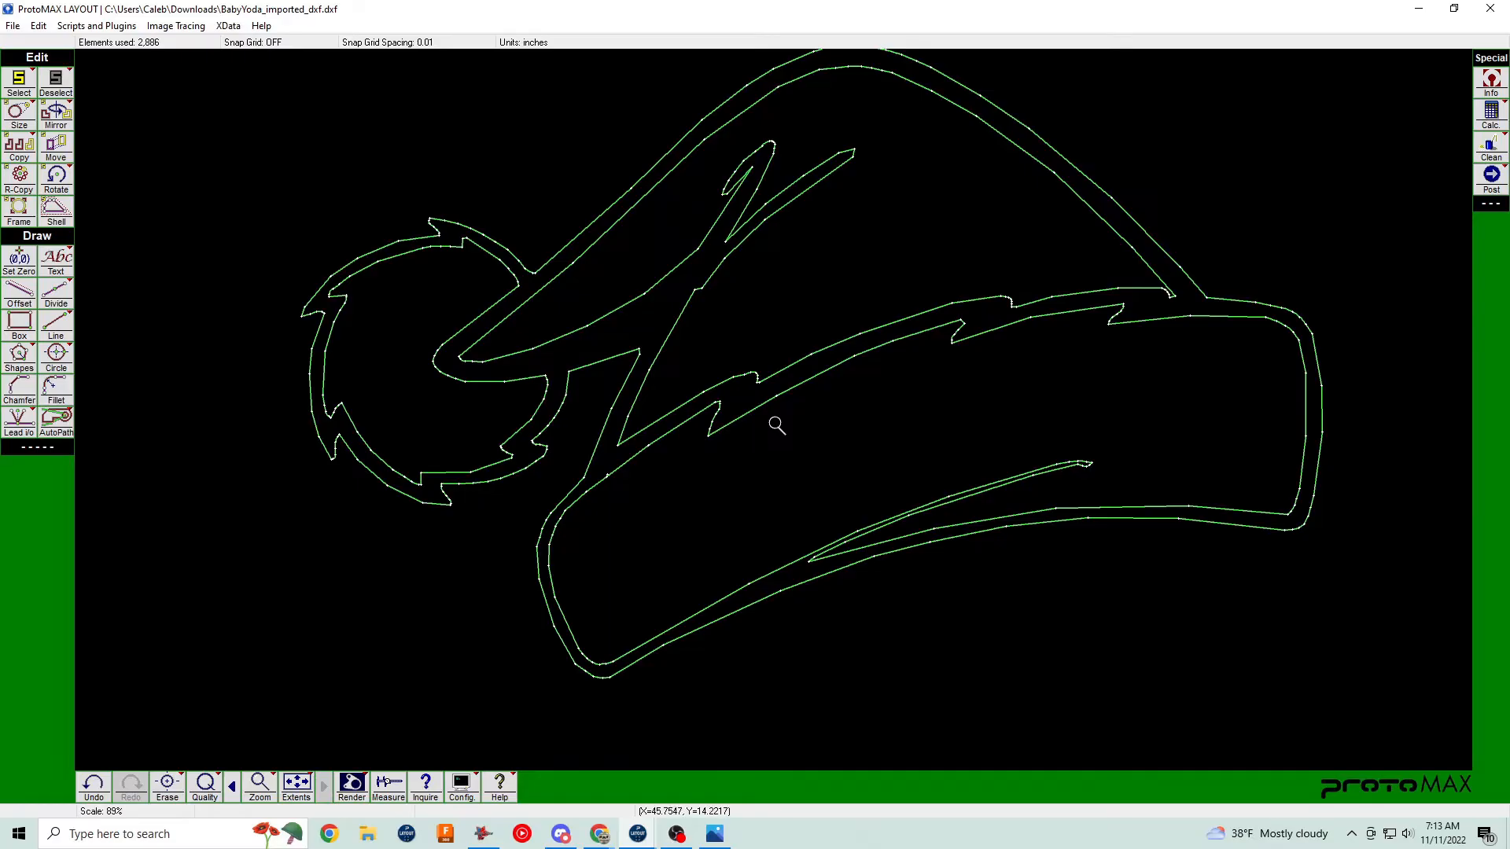
{"action": "scroll", "coordinate": [776, 425], "scroll_direction": "up", "scroll_amount": 4}
{"action": "scroll", "coordinate": [948, 359], "scroll_direction": "down", "scroll_amount": 4}
{"action": "scroll", "coordinate": [572, 456], "scroll_direction": "up", "scroll_amount": 2}
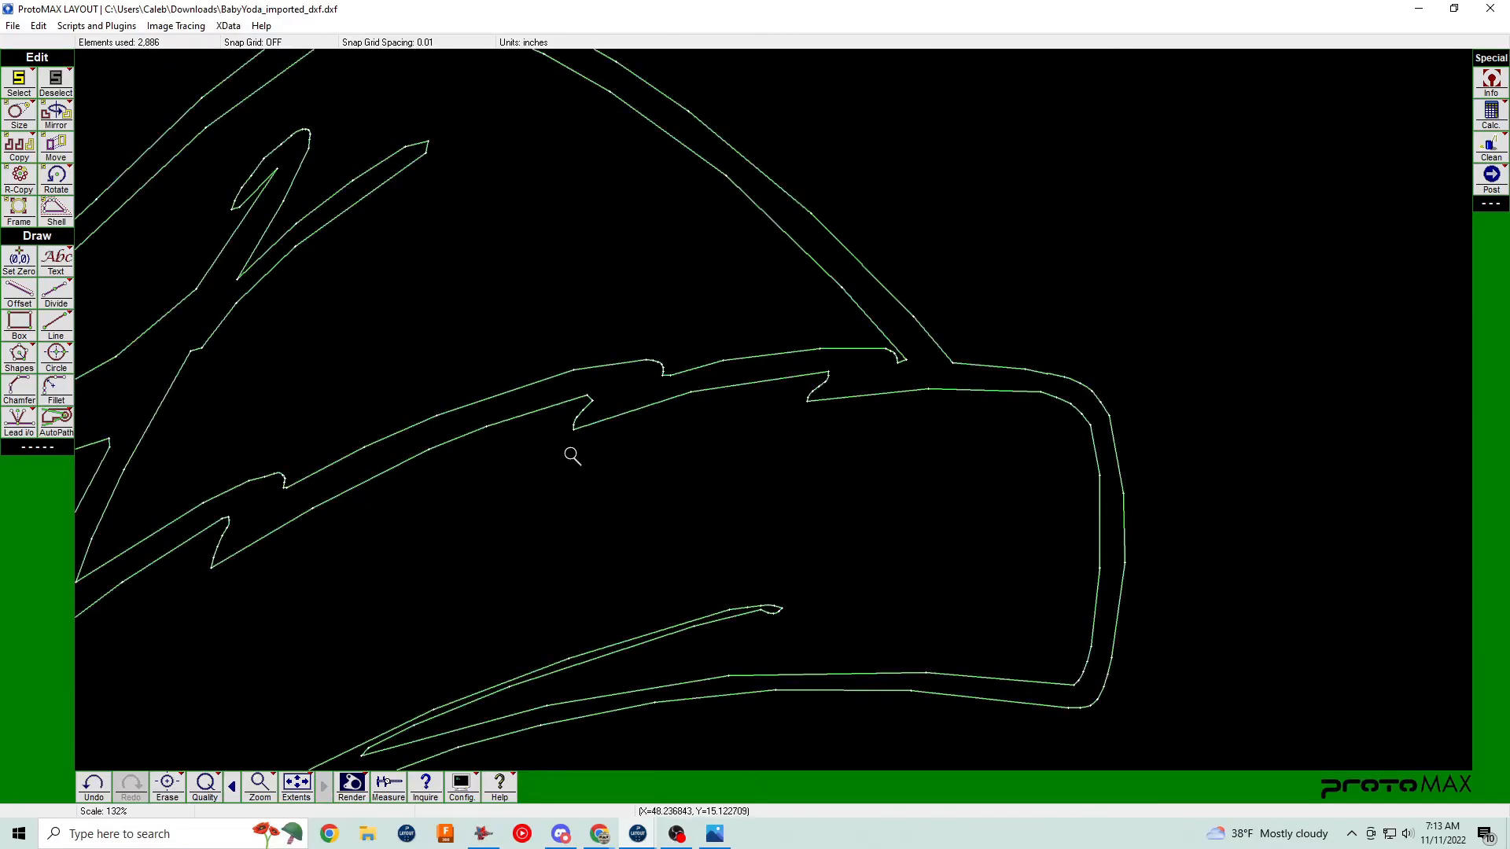
{"action": "scroll", "coordinate": [777, 411], "scroll_direction": "down", "scroll_amount": 1}
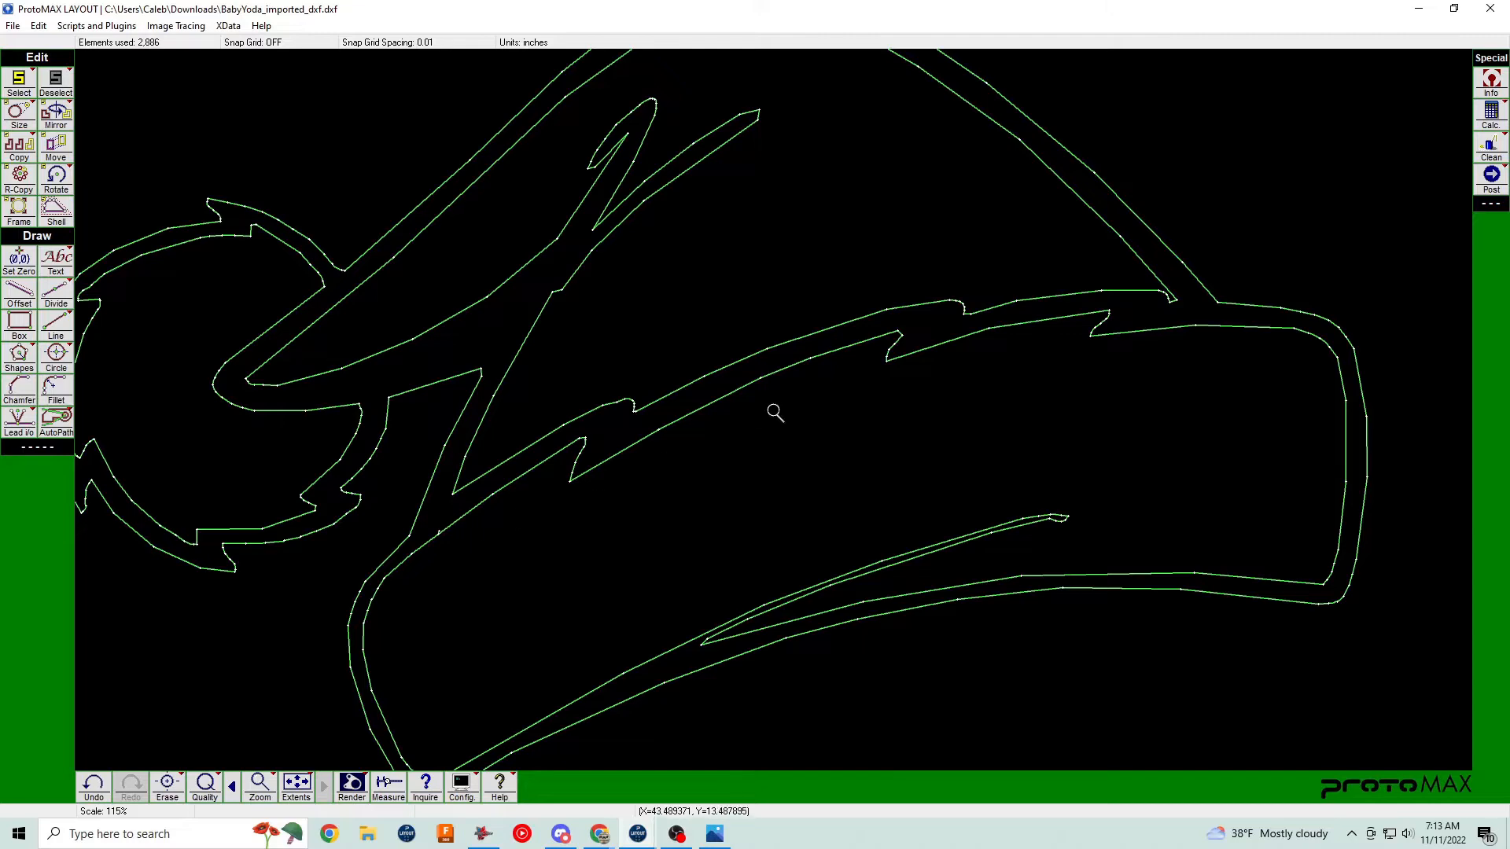
{"action": "scroll", "coordinate": [771, 415], "scroll_direction": "up", "scroll_amount": 6}
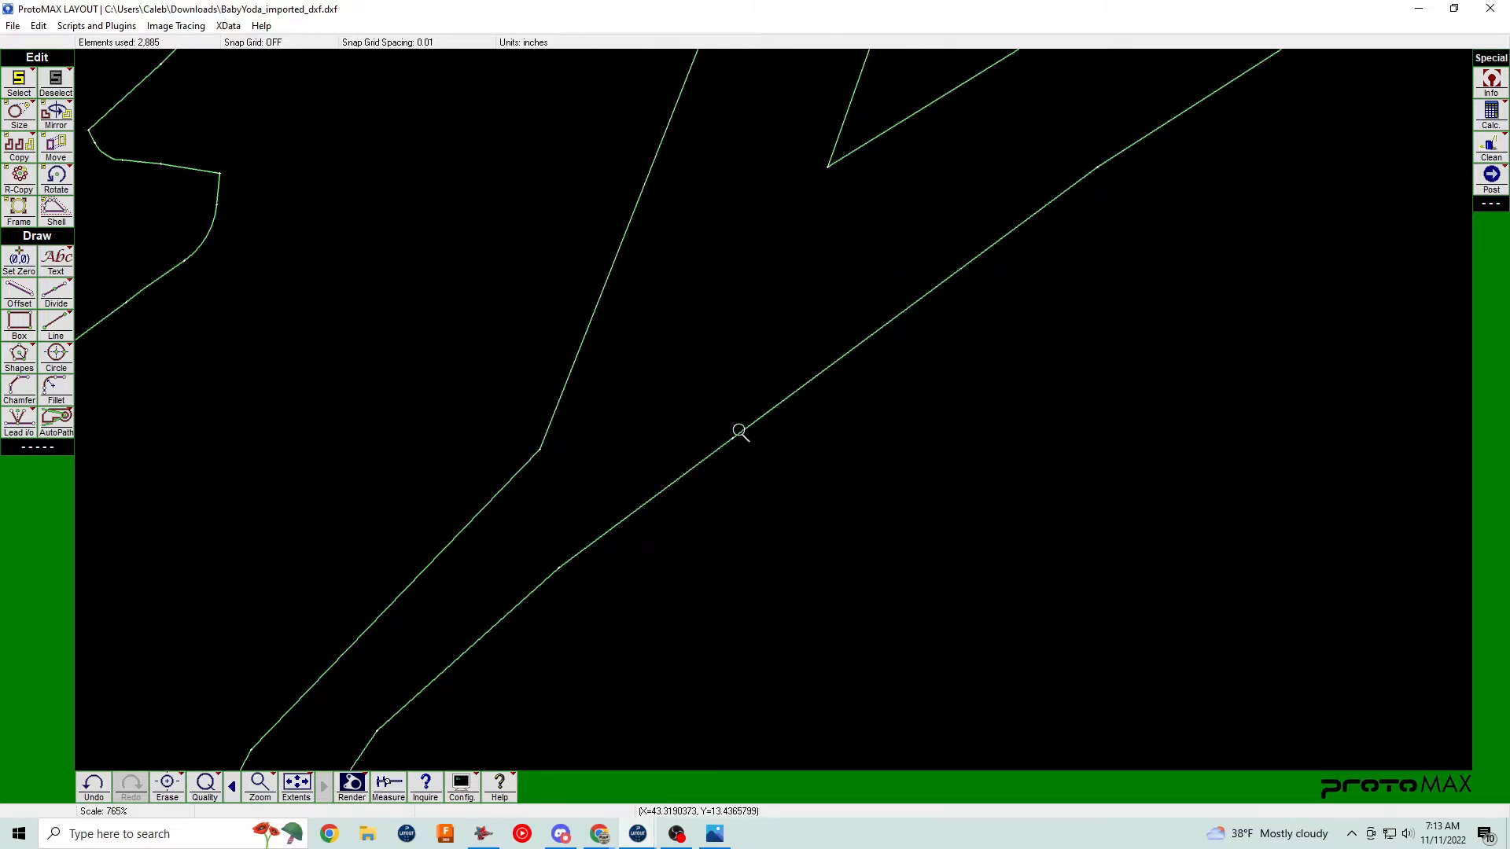
{"action": "scroll", "coordinate": [1017, 340], "scroll_direction": "down", "scroll_amount": 5}
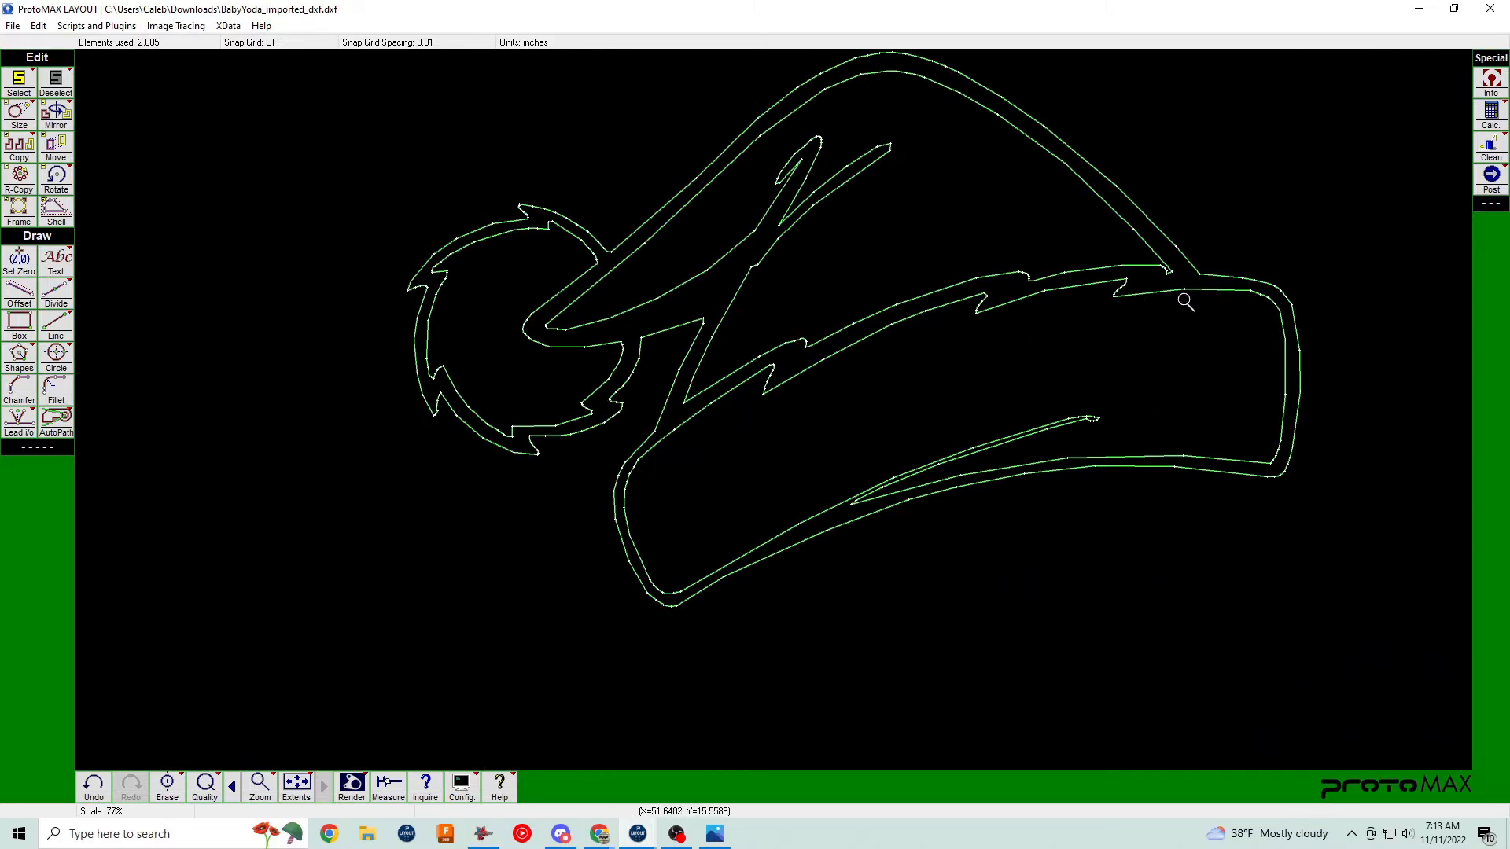
Draw a line from the hat body's inner corner to the brim's inner outline opposite the pompom, and erase the two segments joining the jagged lines there.
{"action": "scroll", "coordinate": [771, 412], "scroll_direction": "up", "scroll_amount": 5}
{"action": "key", "text": "l"}
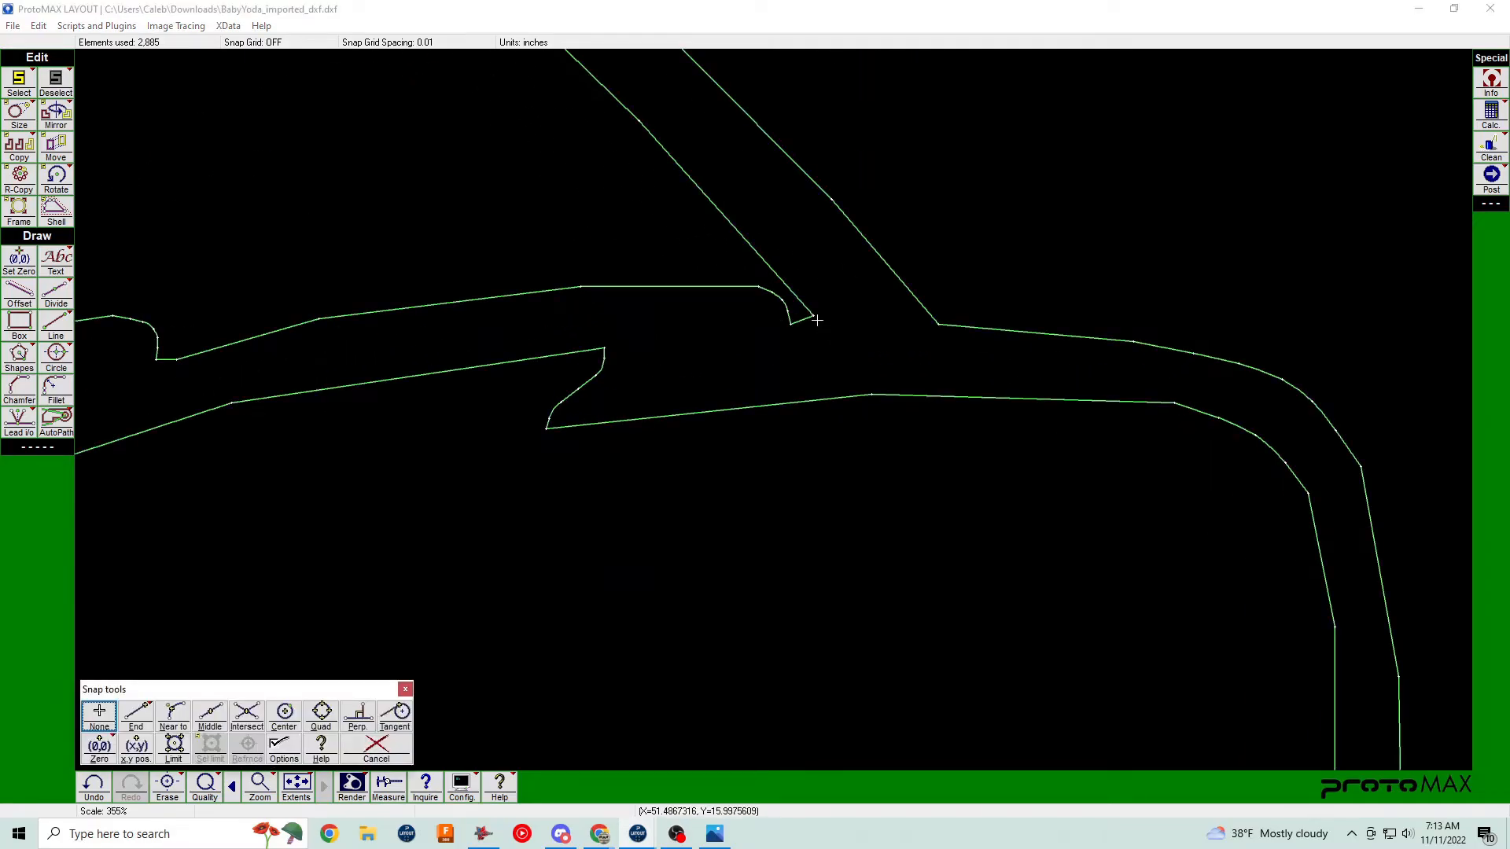
{"action": "left_click", "coordinate": [814, 316]}
{"action": "left_click", "coordinate": [872, 394]}
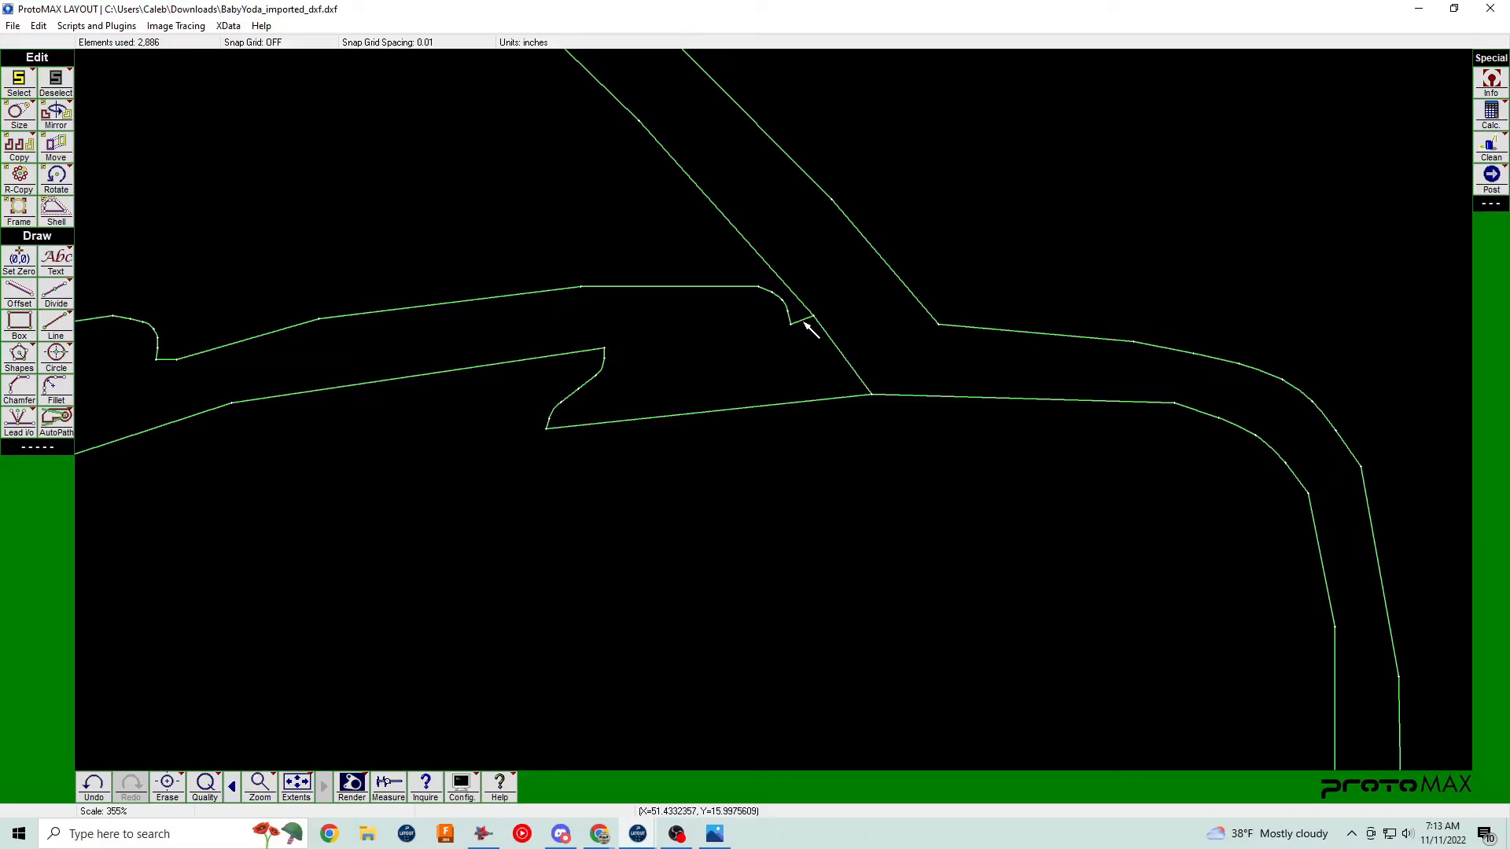
{"action": "left_click", "coordinate": [824, 401]}
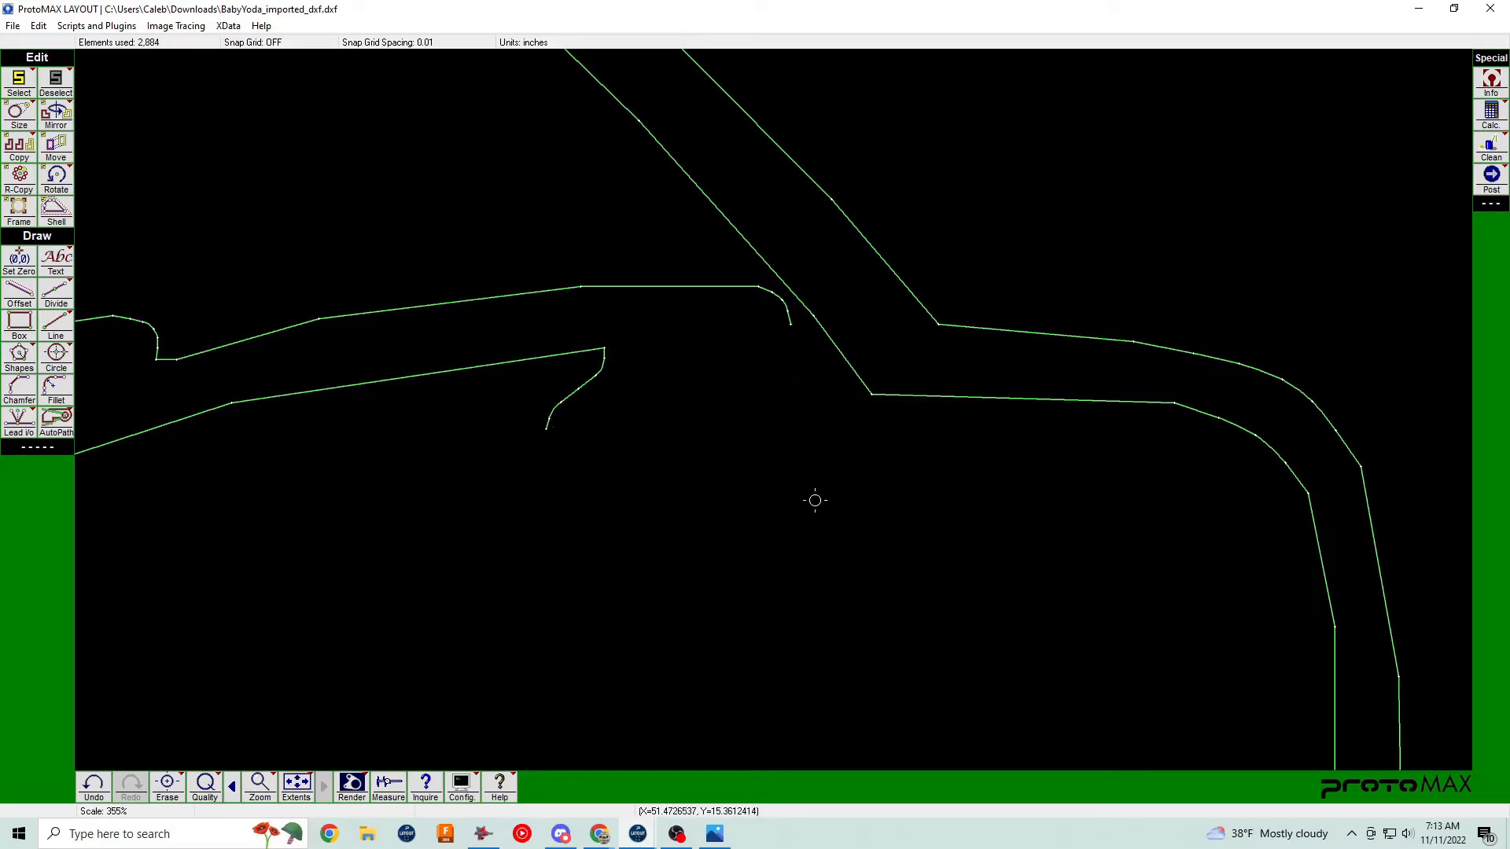
Erase the segments joining the two jagged brim lines to the outlines at the pompom end, and select both jagged lines.
{"action": "scroll", "coordinate": [765, 489], "scroll_direction": "down", "scroll_amount": 5}
{"action": "scroll", "coordinate": [542, 492], "scroll_direction": "up", "scroll_amount": 5}
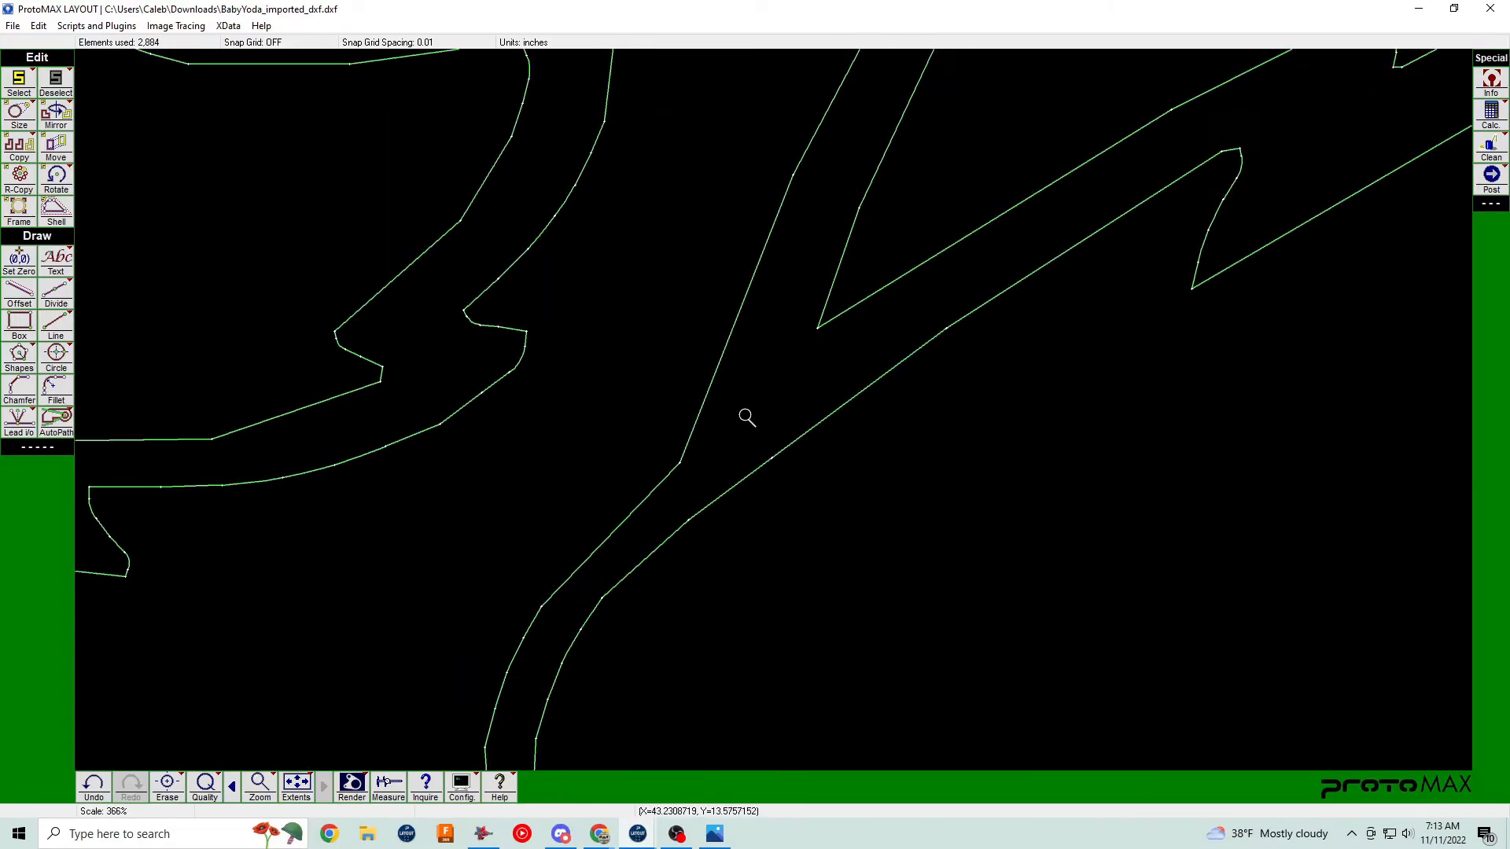
{"action": "left_click", "coordinate": [812, 425]}
{"action": "left_click", "coordinate": [909, 293]}
{"action": "scroll", "coordinate": [779, 409], "scroll_direction": "down", "scroll_amount": 5}
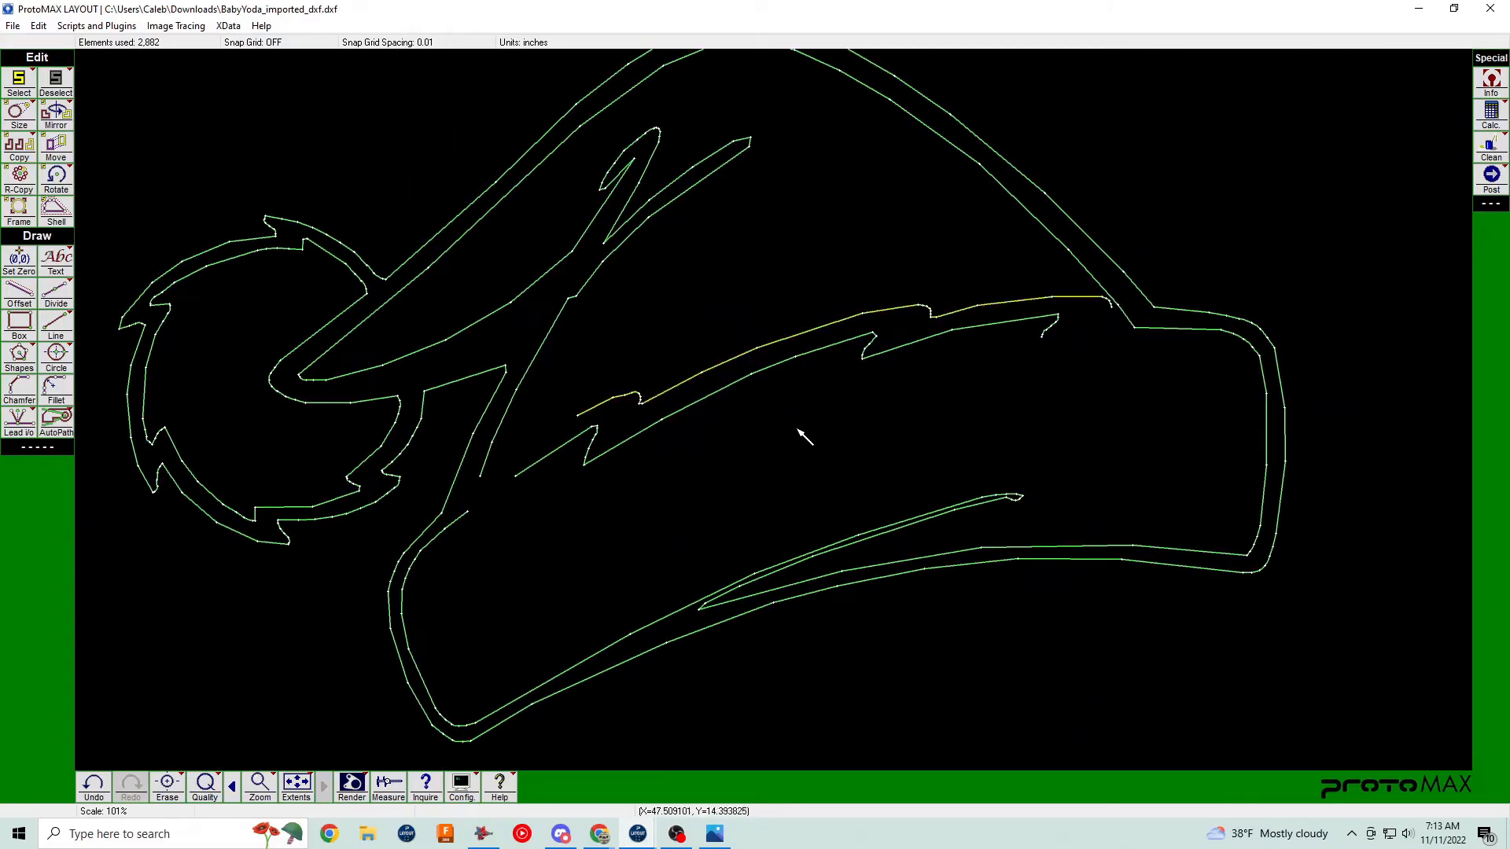
{"action": "left_click", "coordinate": [739, 380]}
Draw a 3 Point Arc along the upper jagged line, from the hat body's lower tip to its opposite inner corner.
{"action": "right_click", "coordinate": [61, 368]}
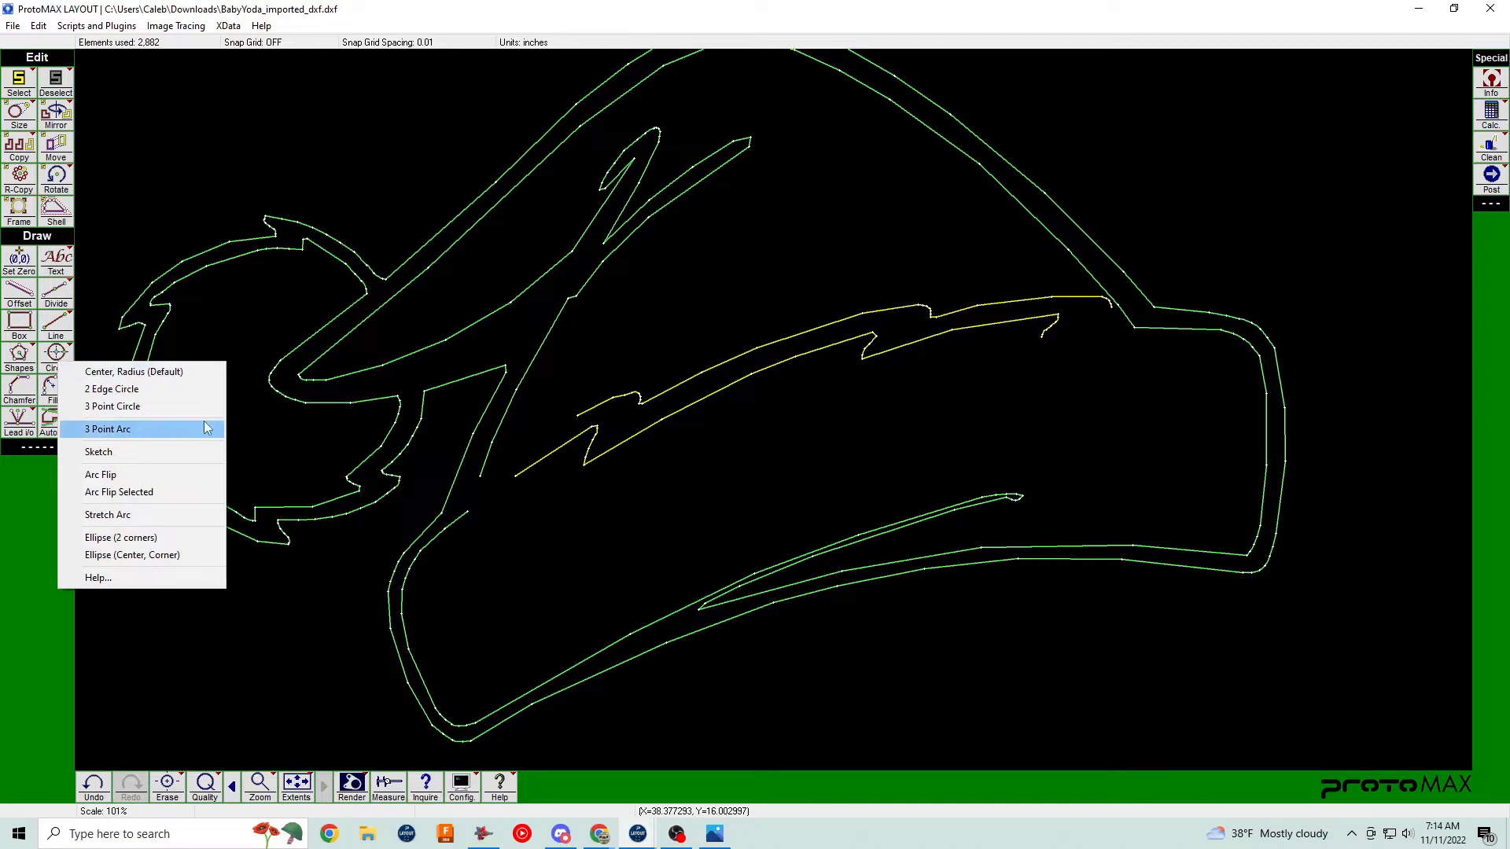
{"action": "left_click", "coordinate": [146, 429]}
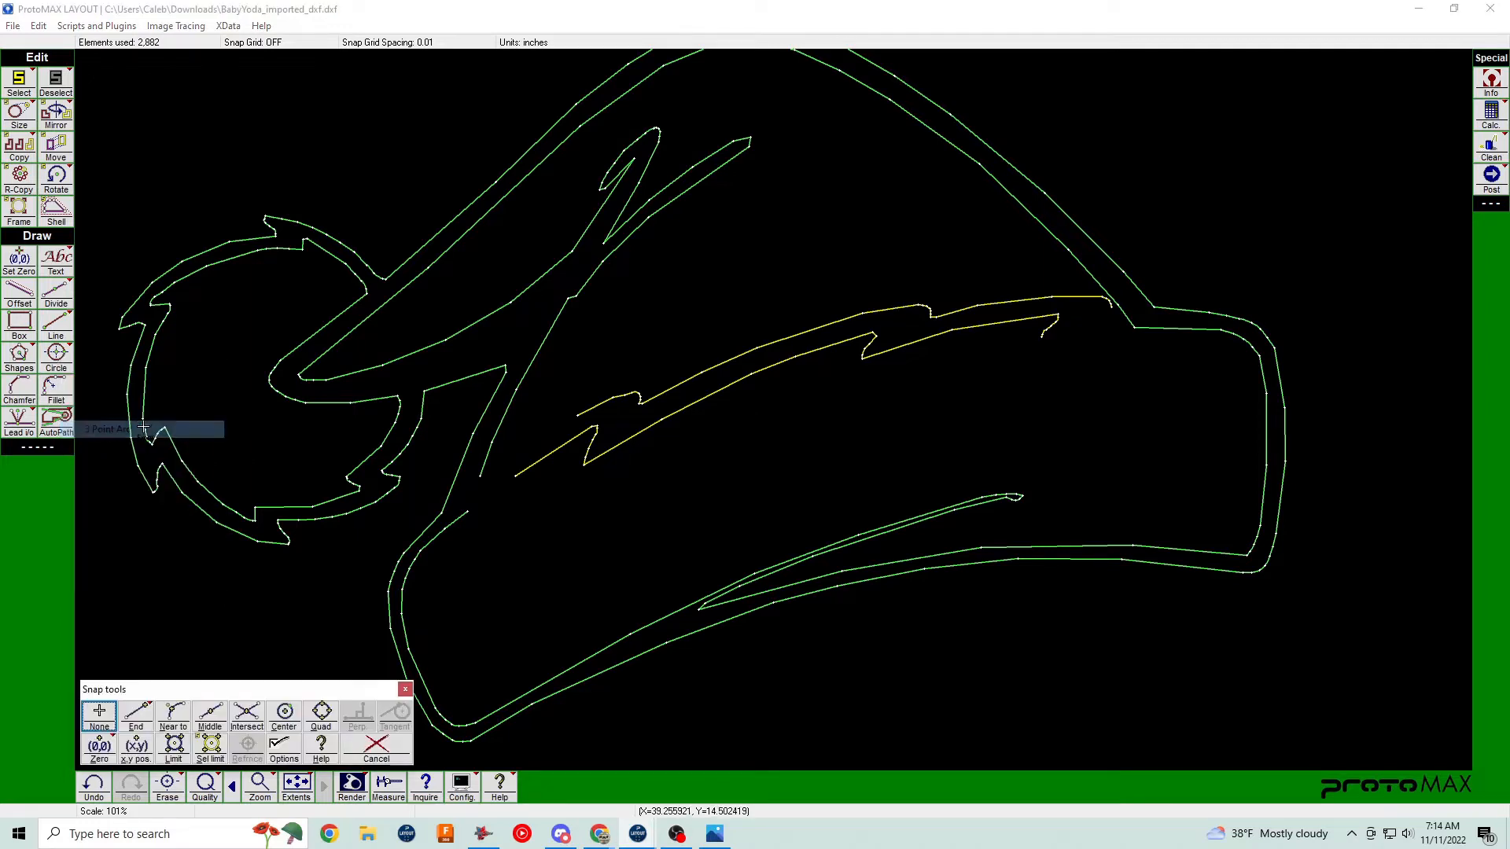
{"action": "left_click", "coordinate": [480, 476]}
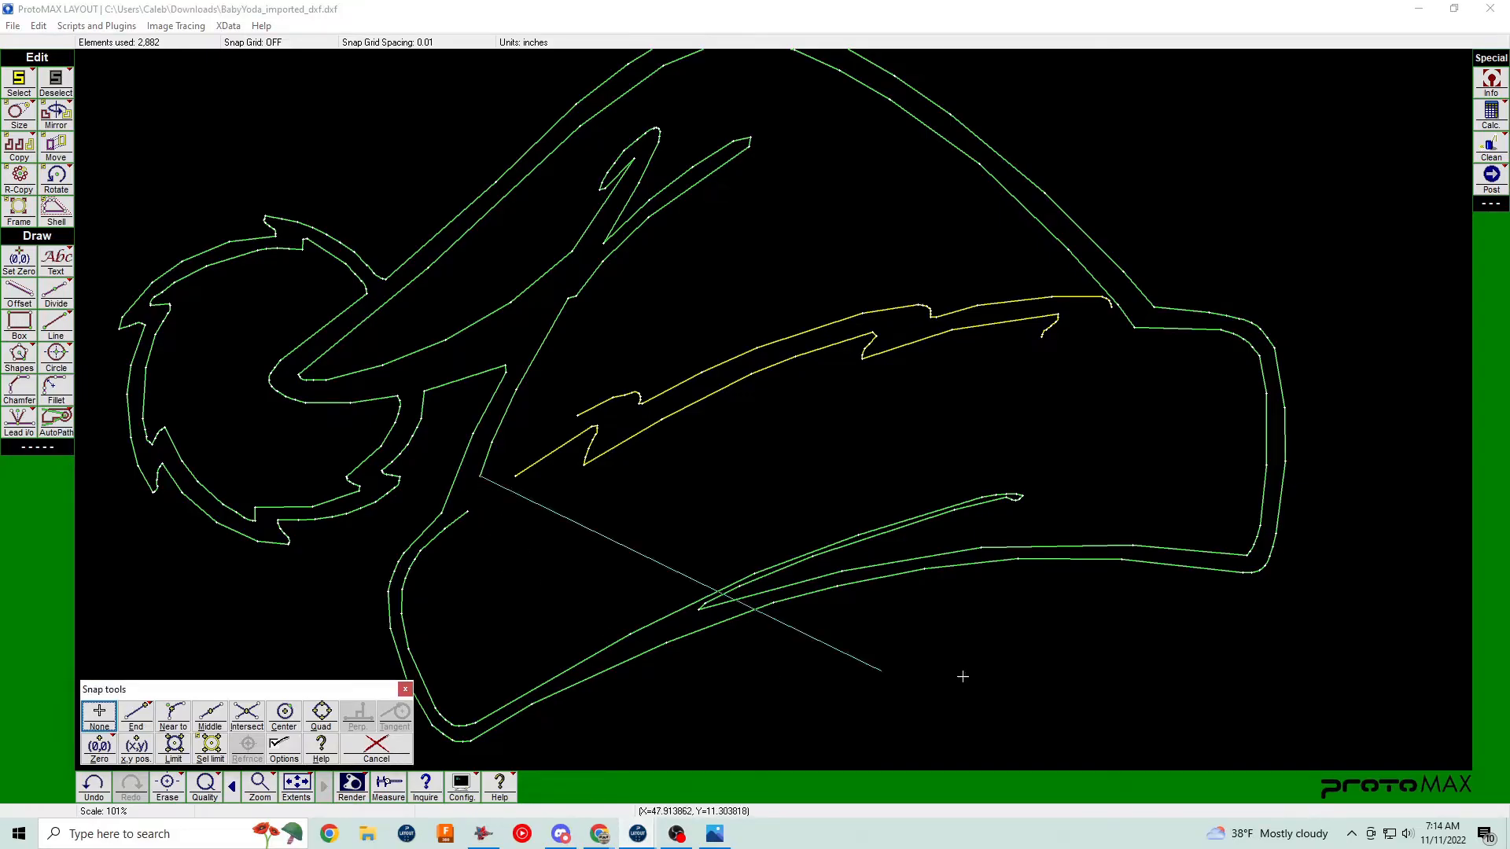
{"action": "left_click", "coordinate": [1117, 305]}
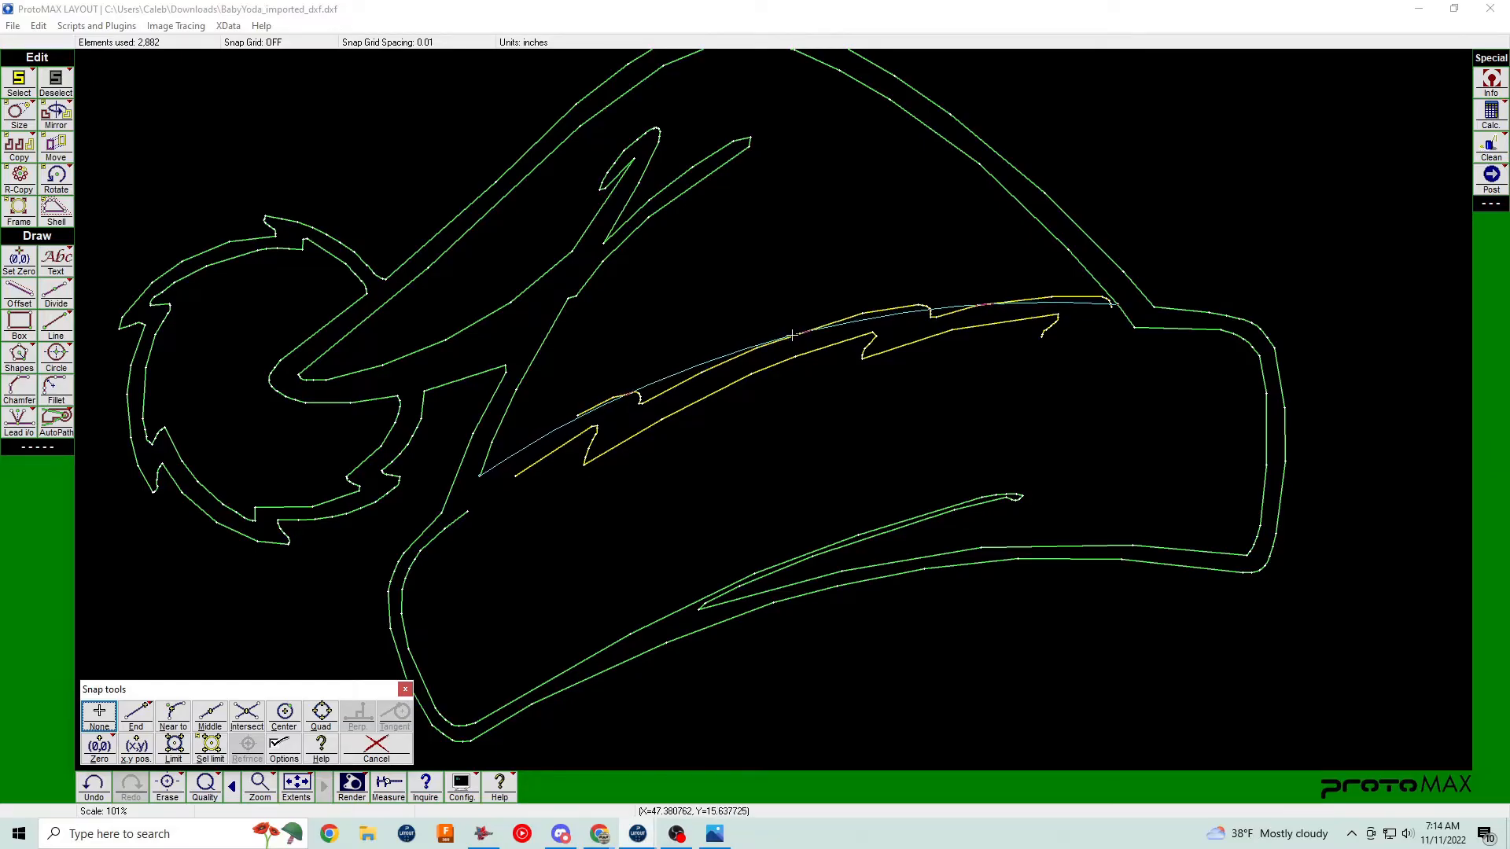
{"action": "left_click", "coordinate": [173, 717]}
{"action": "left_click", "coordinate": [802, 334]}
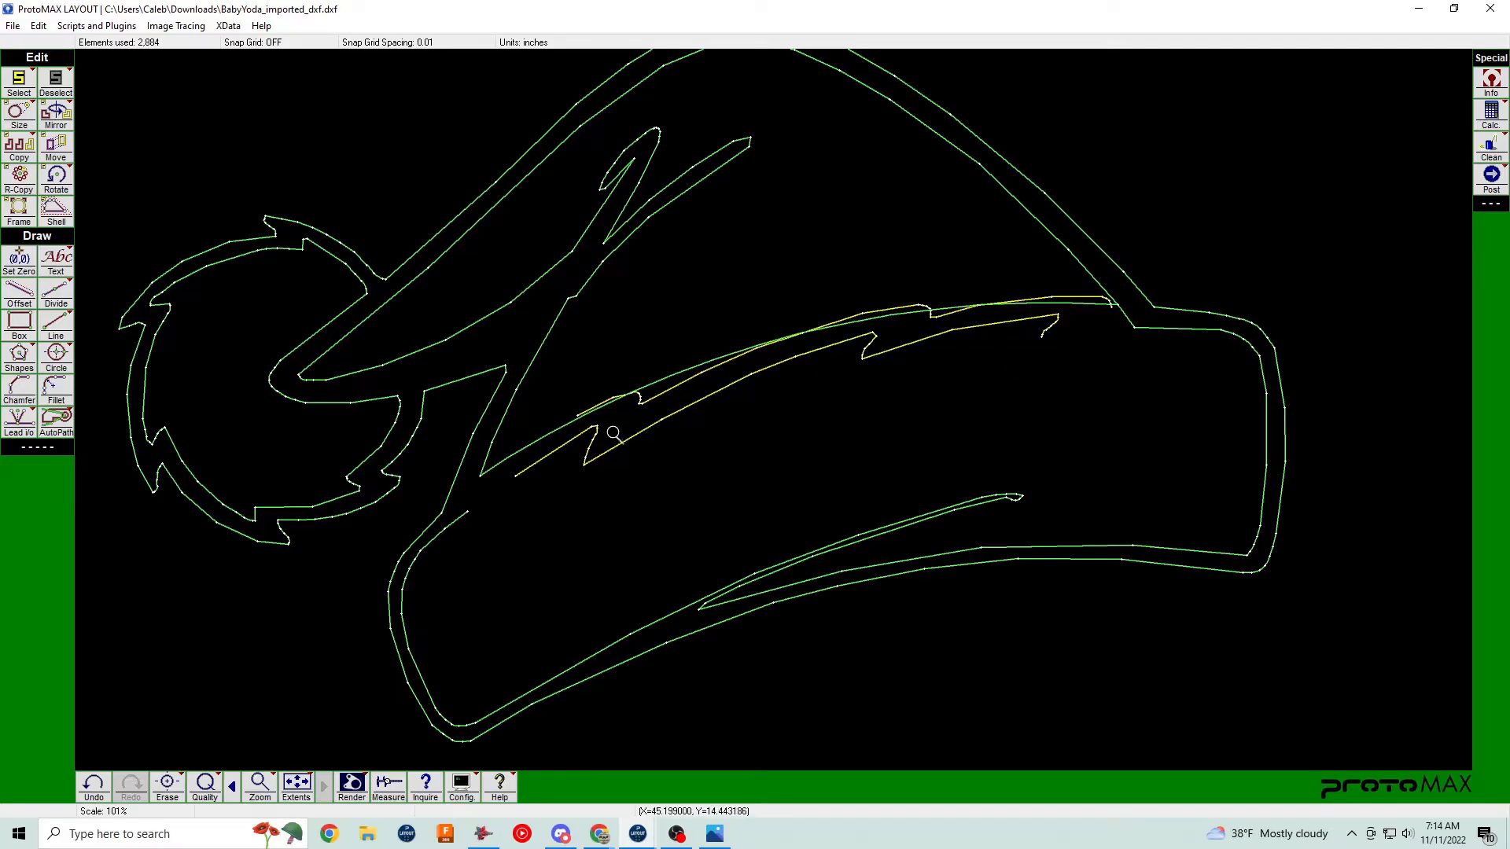
Draw a 3 Point Arc along the lower jagged line, joining the open ends of the brim's inner outline.
{"action": "right_click", "coordinate": [56, 358]}
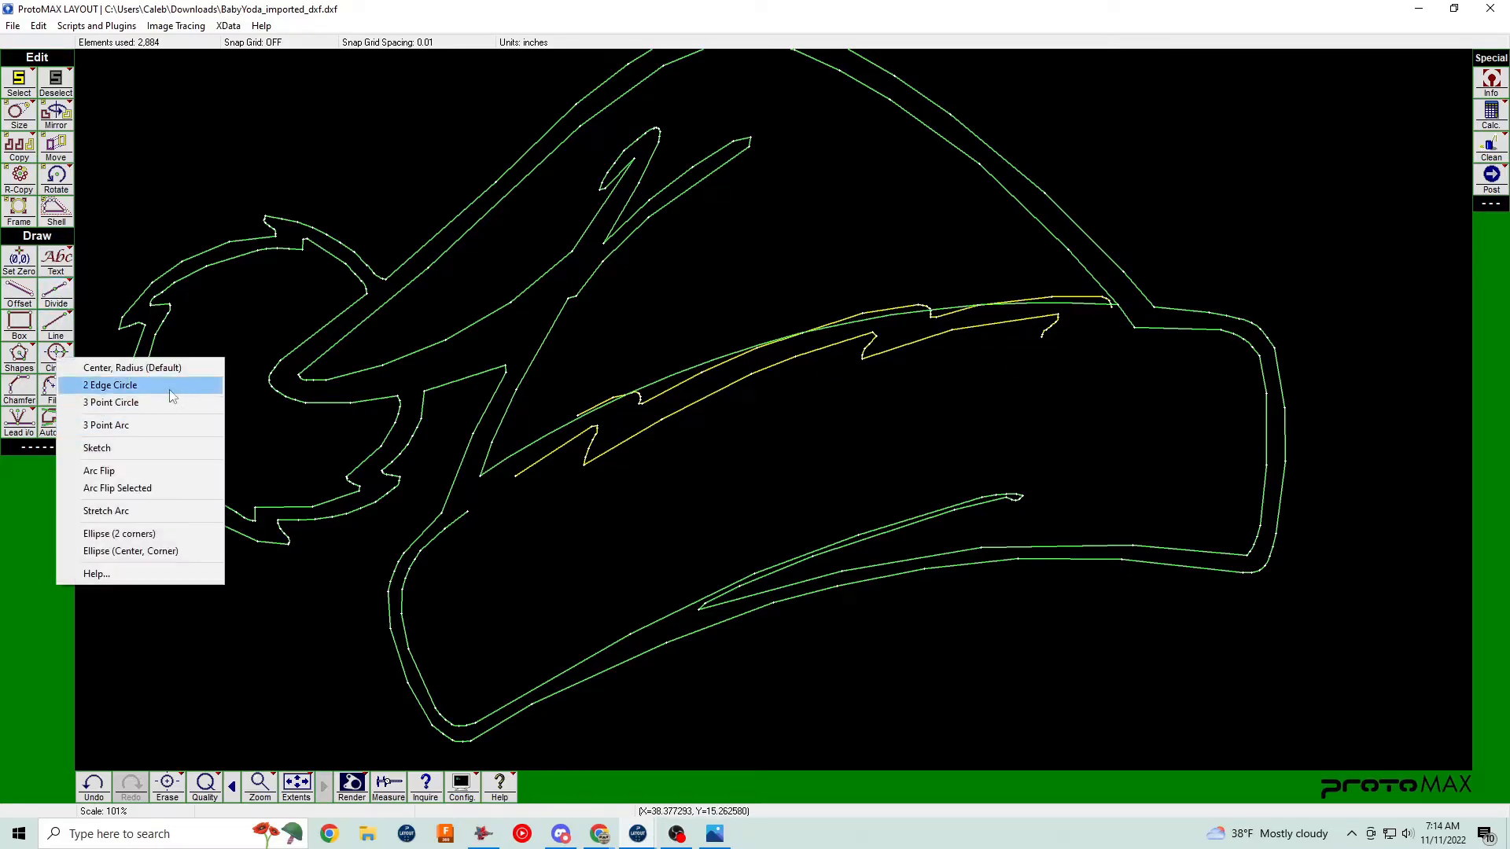
{"action": "left_click", "coordinate": [145, 425]}
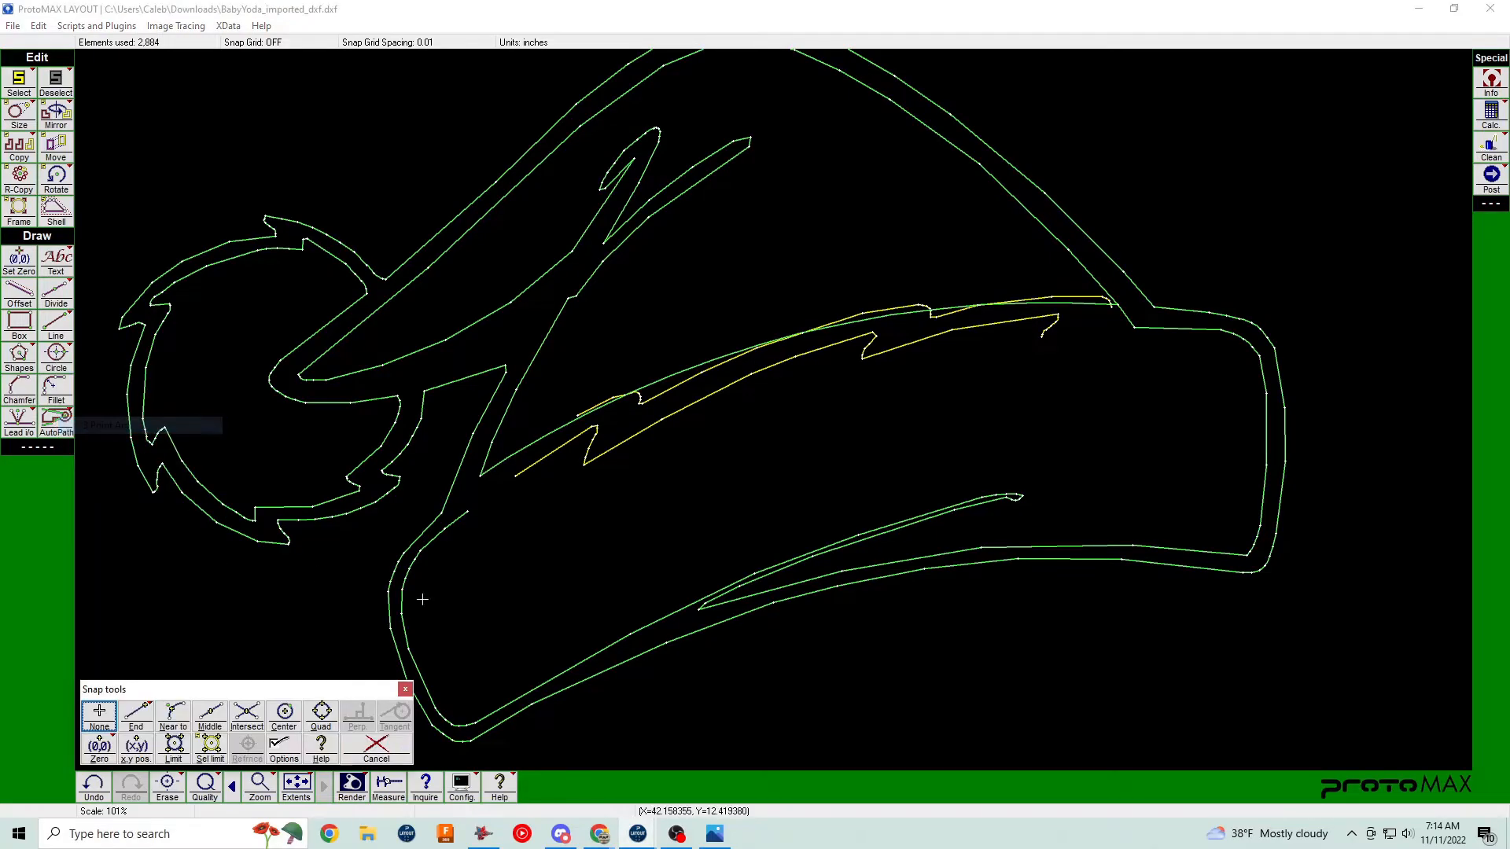
{"action": "left_click", "coordinate": [469, 511]}
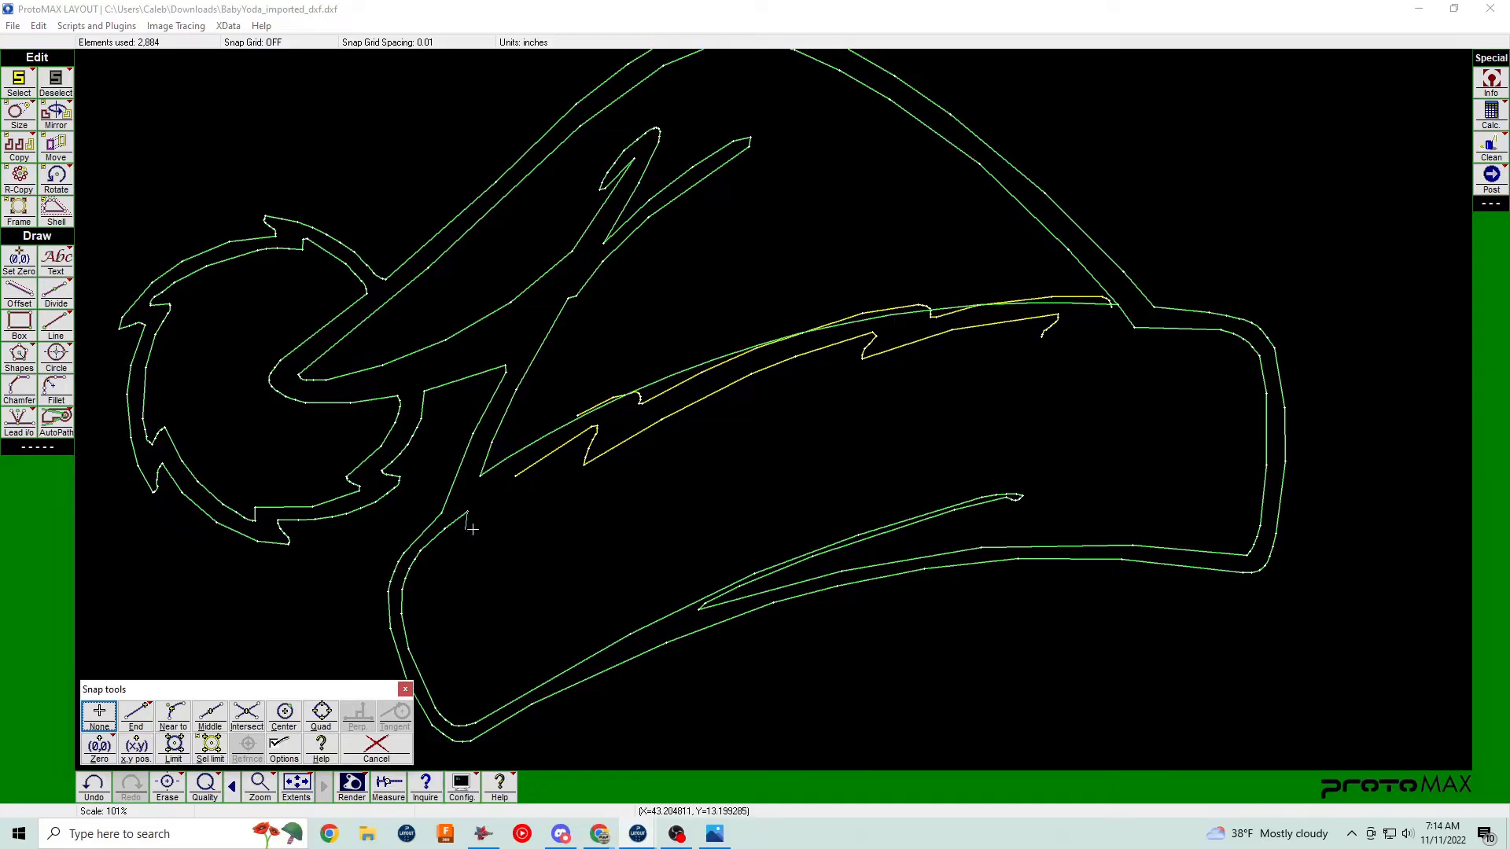
{"action": "left_click", "coordinate": [1136, 332]}
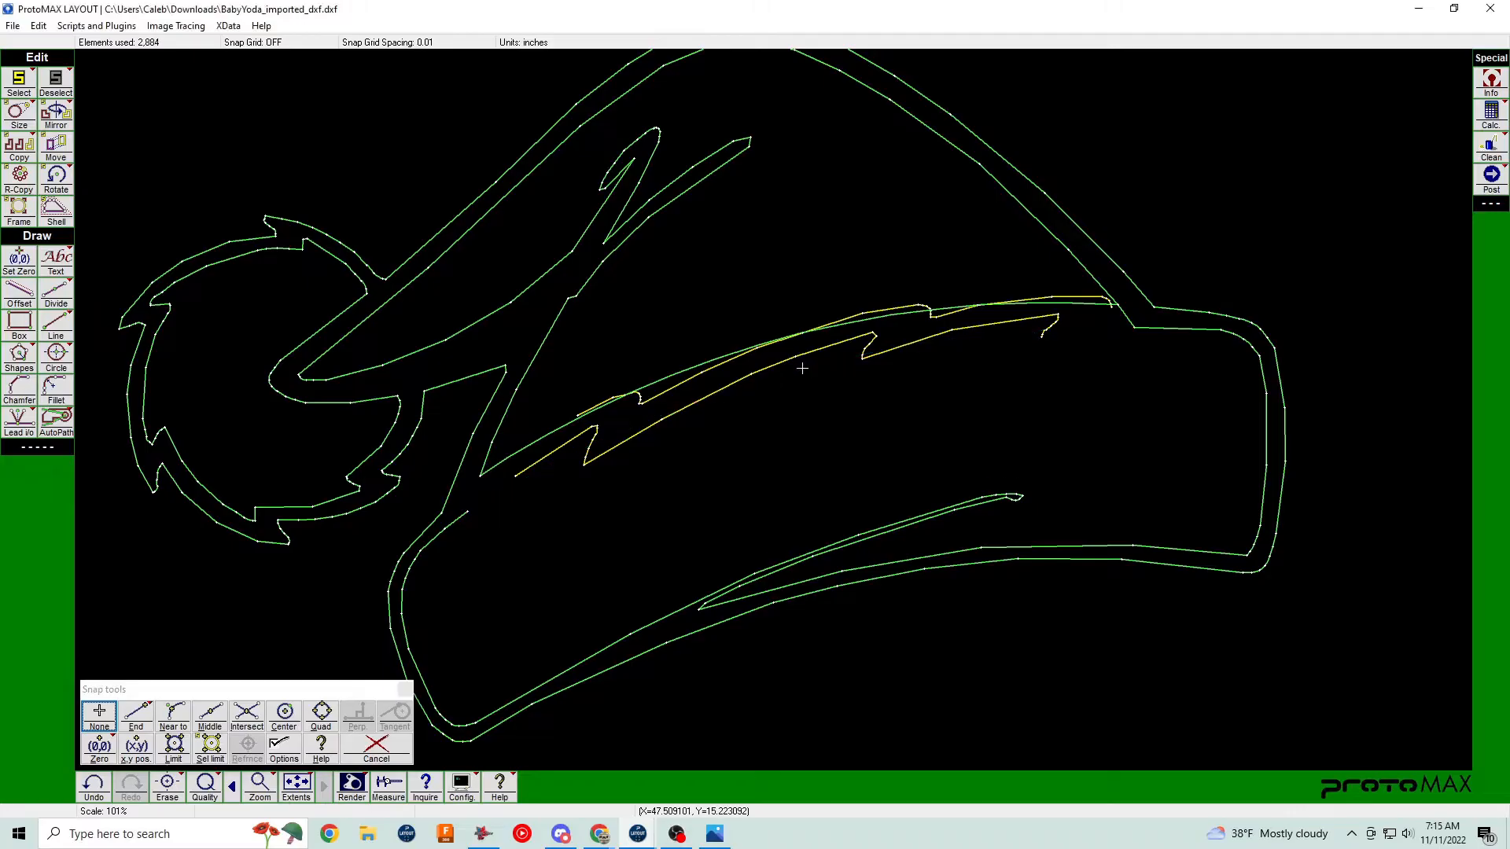
{"action": "left_click", "coordinate": [802, 369]}
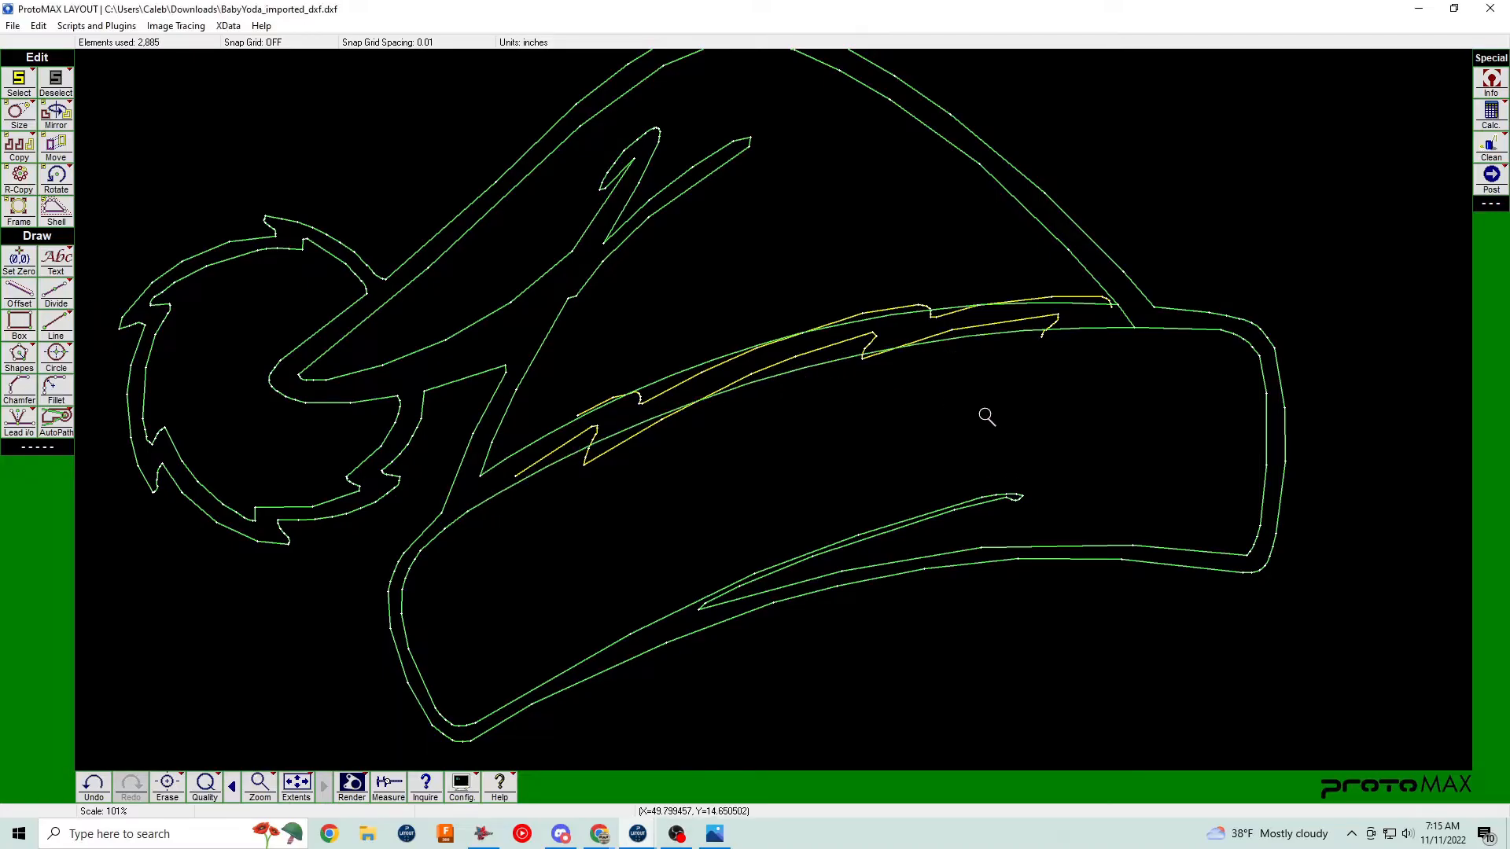
Erase the short line connecting the two new arcs, and delete both selected jagged brim lines.
{"action": "key", "text": "e"}
{"action": "left_click", "coordinate": [1127, 317]}
{"action": "key", "text": "Delete"}
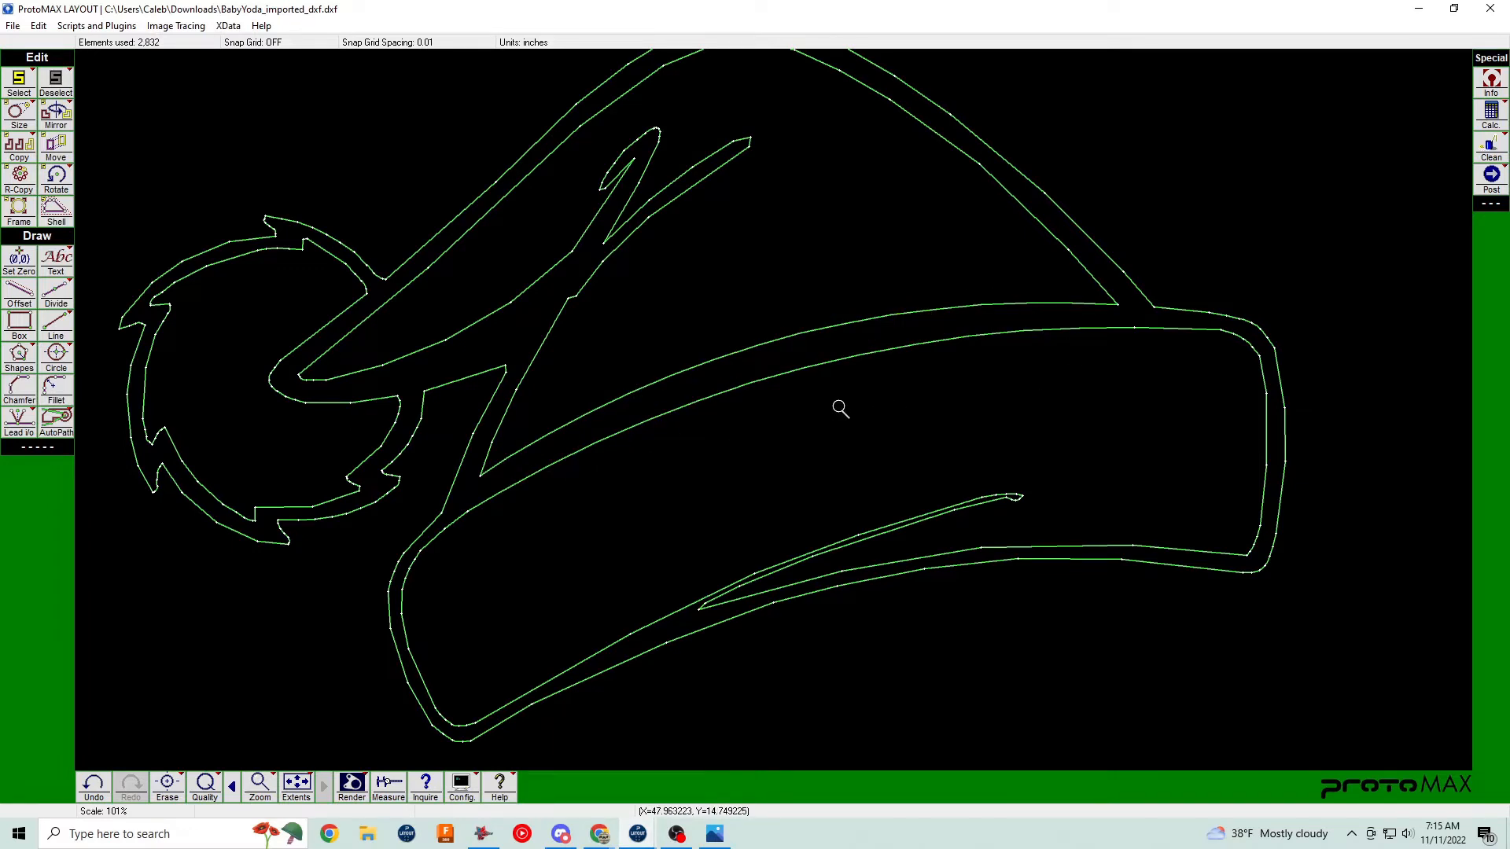
Erase the four short segments connecting the pompom's inner and outer outlines to the hat.
{"action": "scroll", "coordinate": [839, 408], "scroll_direction": "down", "scroll_amount": 2}
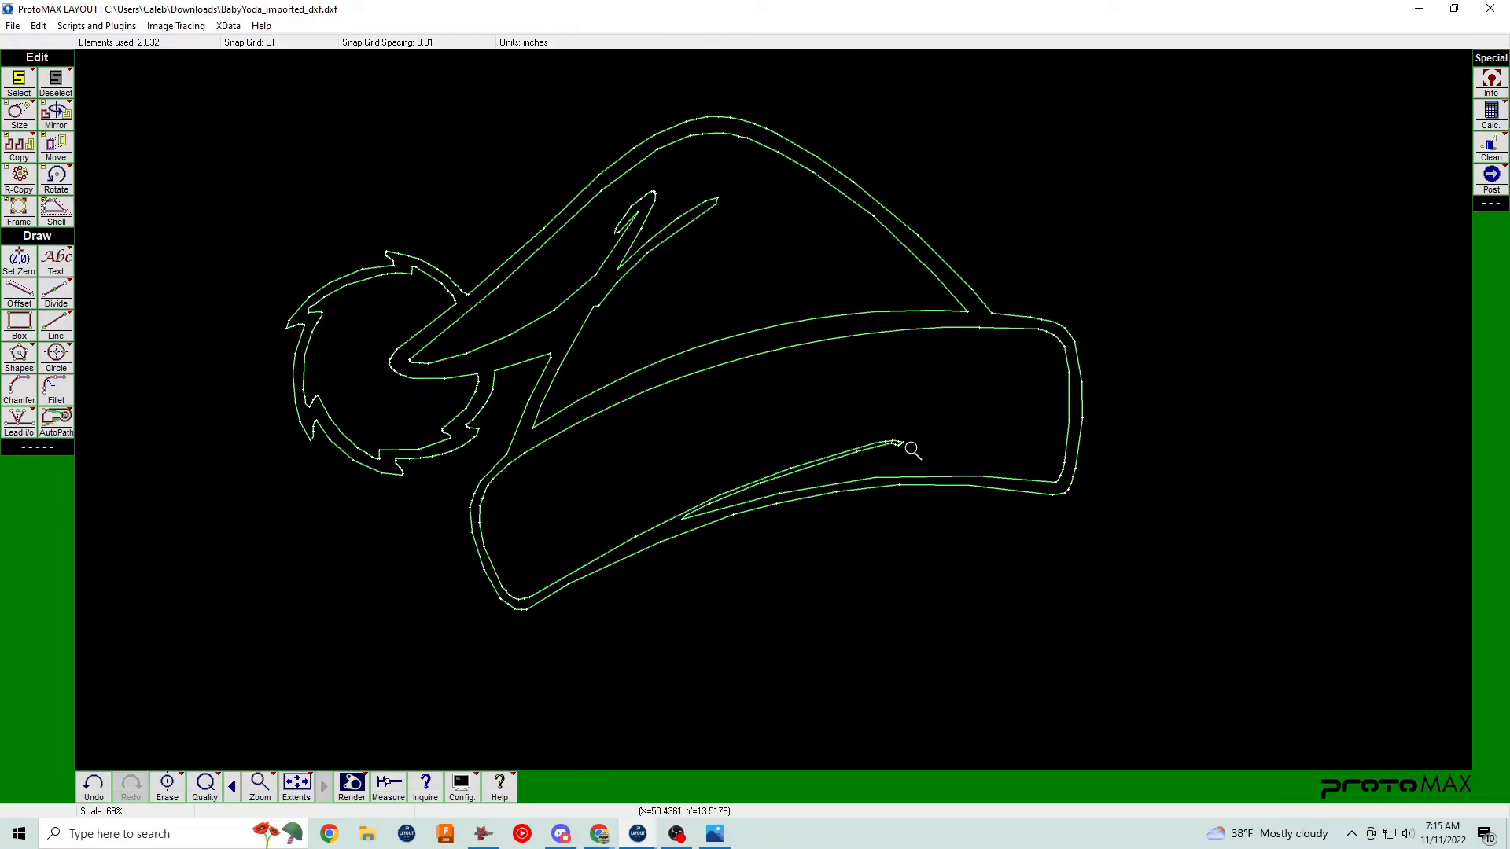
{"action": "scroll", "coordinate": [432, 390], "scroll_direction": "down", "scroll_amount": 1}
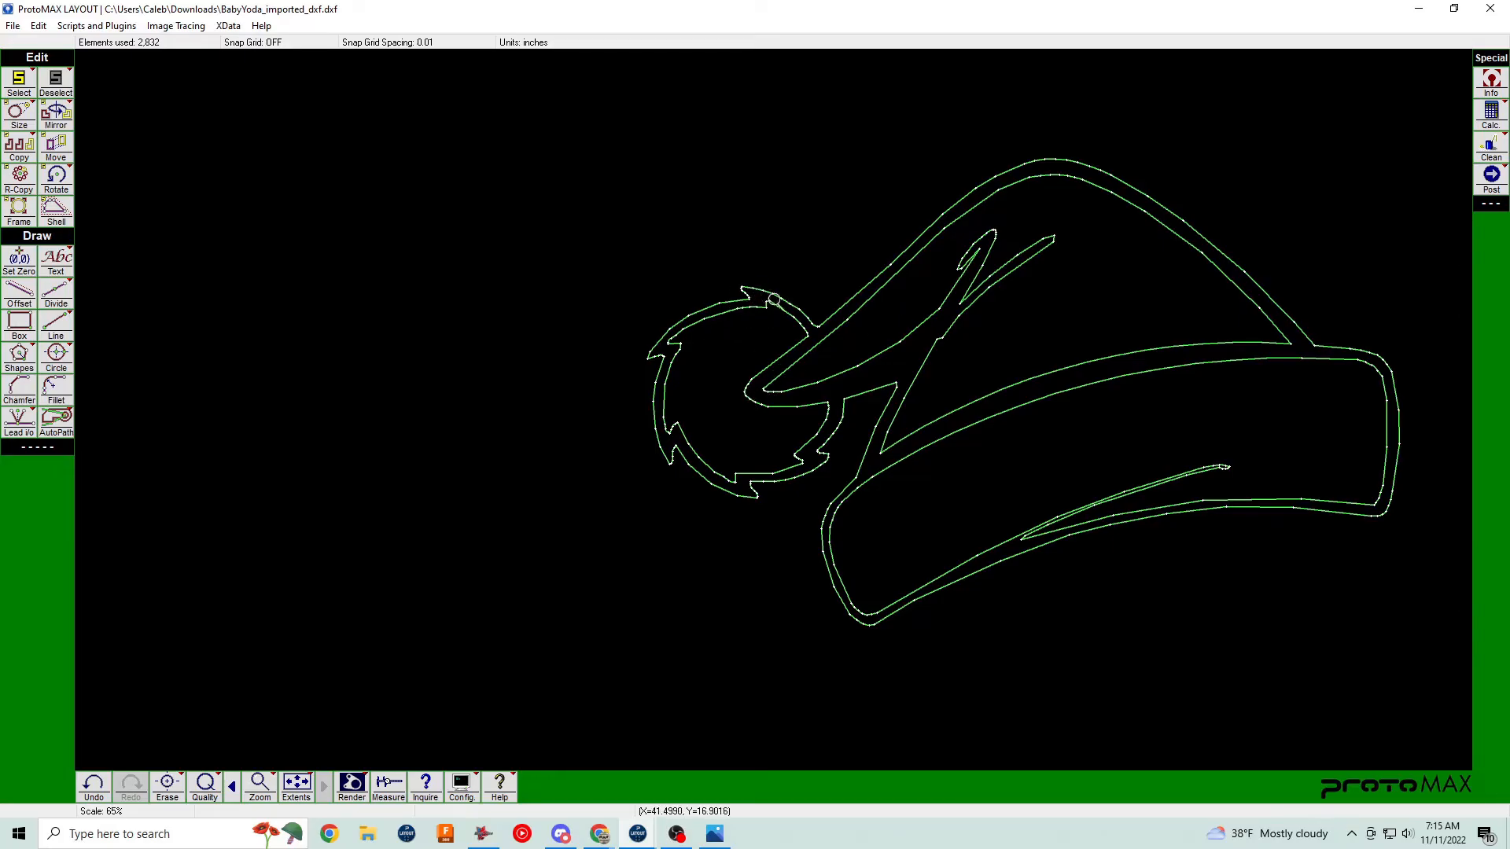
{"action": "left_click", "coordinate": [749, 372]}
{"action": "scroll", "coordinate": [810, 424], "scroll_direction": "down", "scroll_amount": 4}
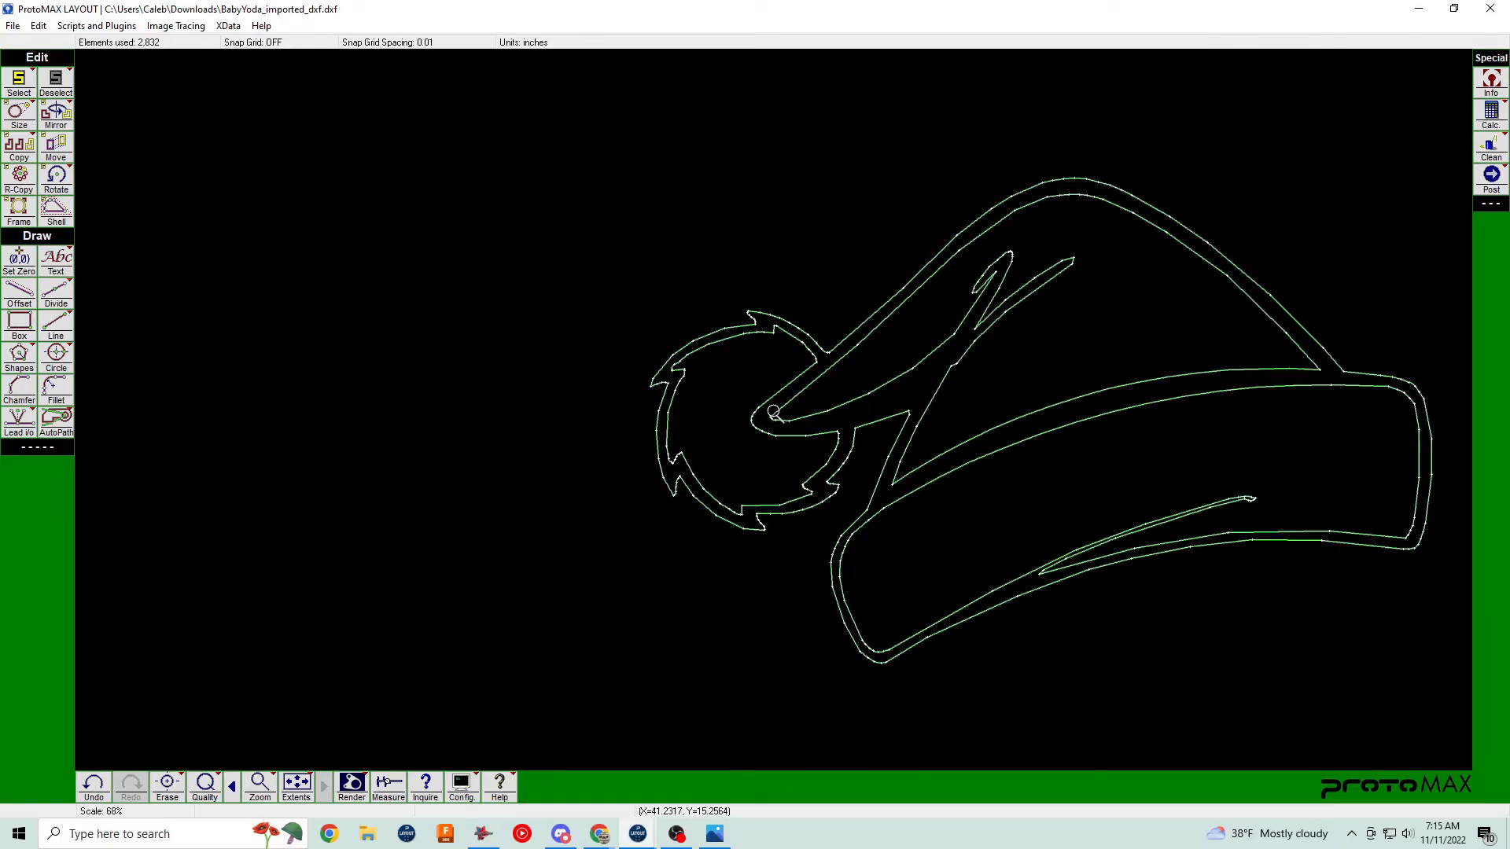
{"action": "scroll", "coordinate": [772, 410], "scroll_direction": "up", "scroll_amount": 3}
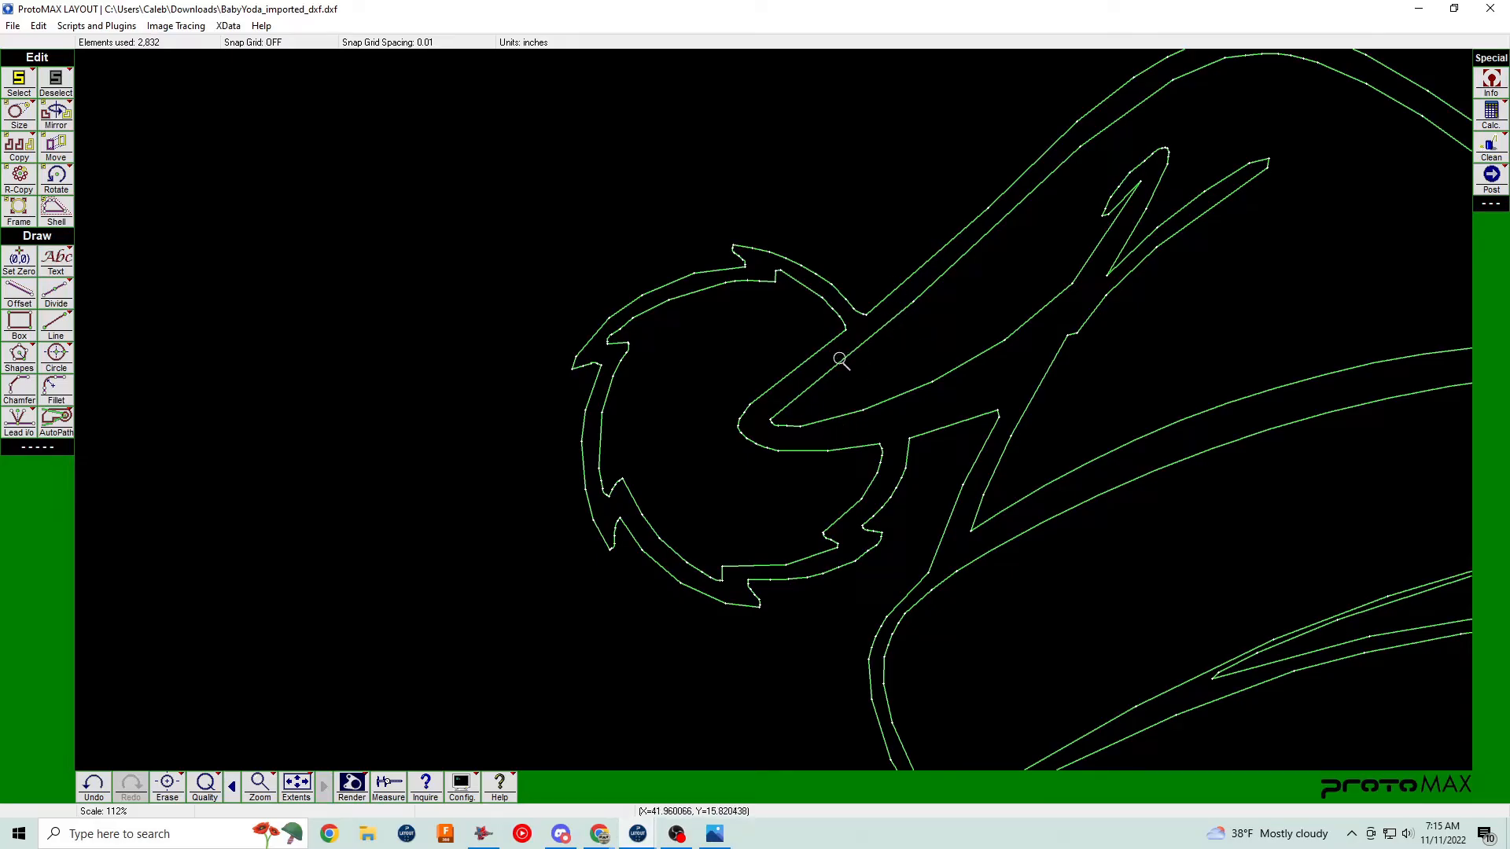
{"action": "left_click", "coordinate": [849, 330]}
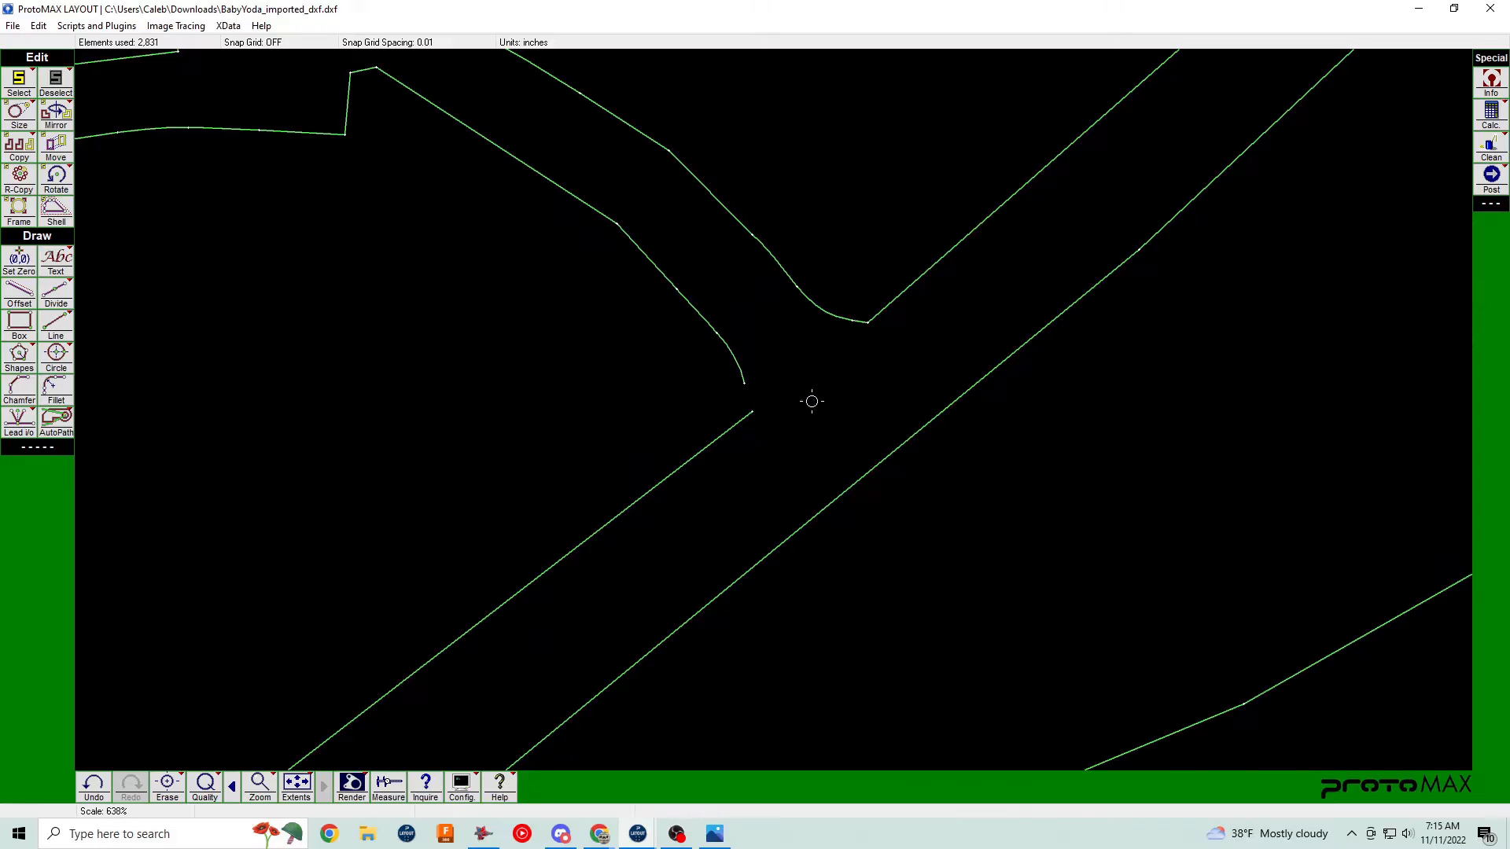
{"action": "scroll", "coordinate": [843, 429], "scroll_direction": "down", "scroll_amount": 4}
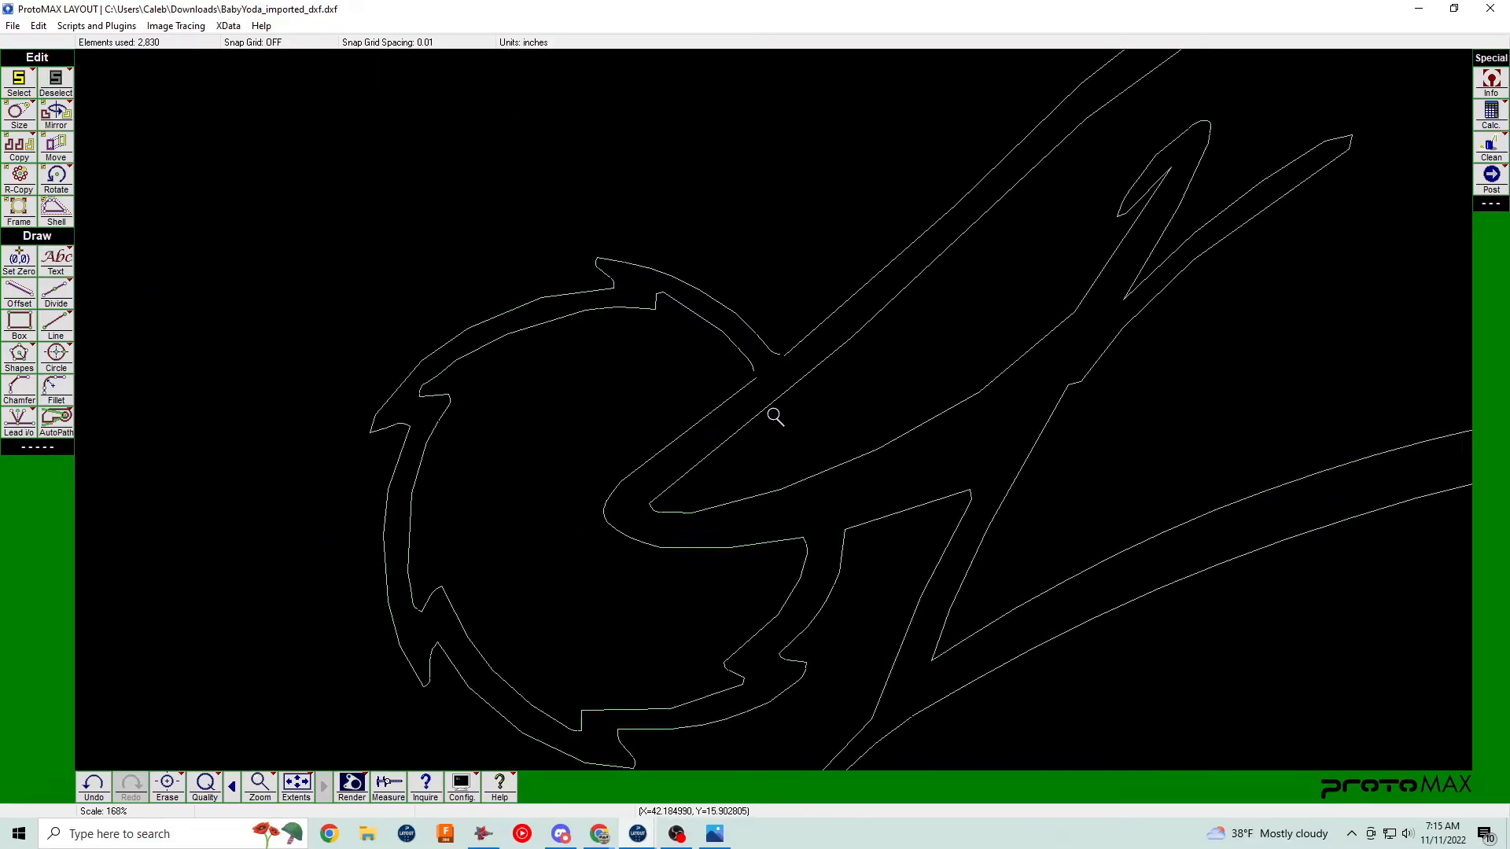
{"action": "scroll", "coordinate": [759, 480], "scroll_direction": "up", "scroll_amount": 5}
{"action": "left_click", "coordinate": [769, 359]}
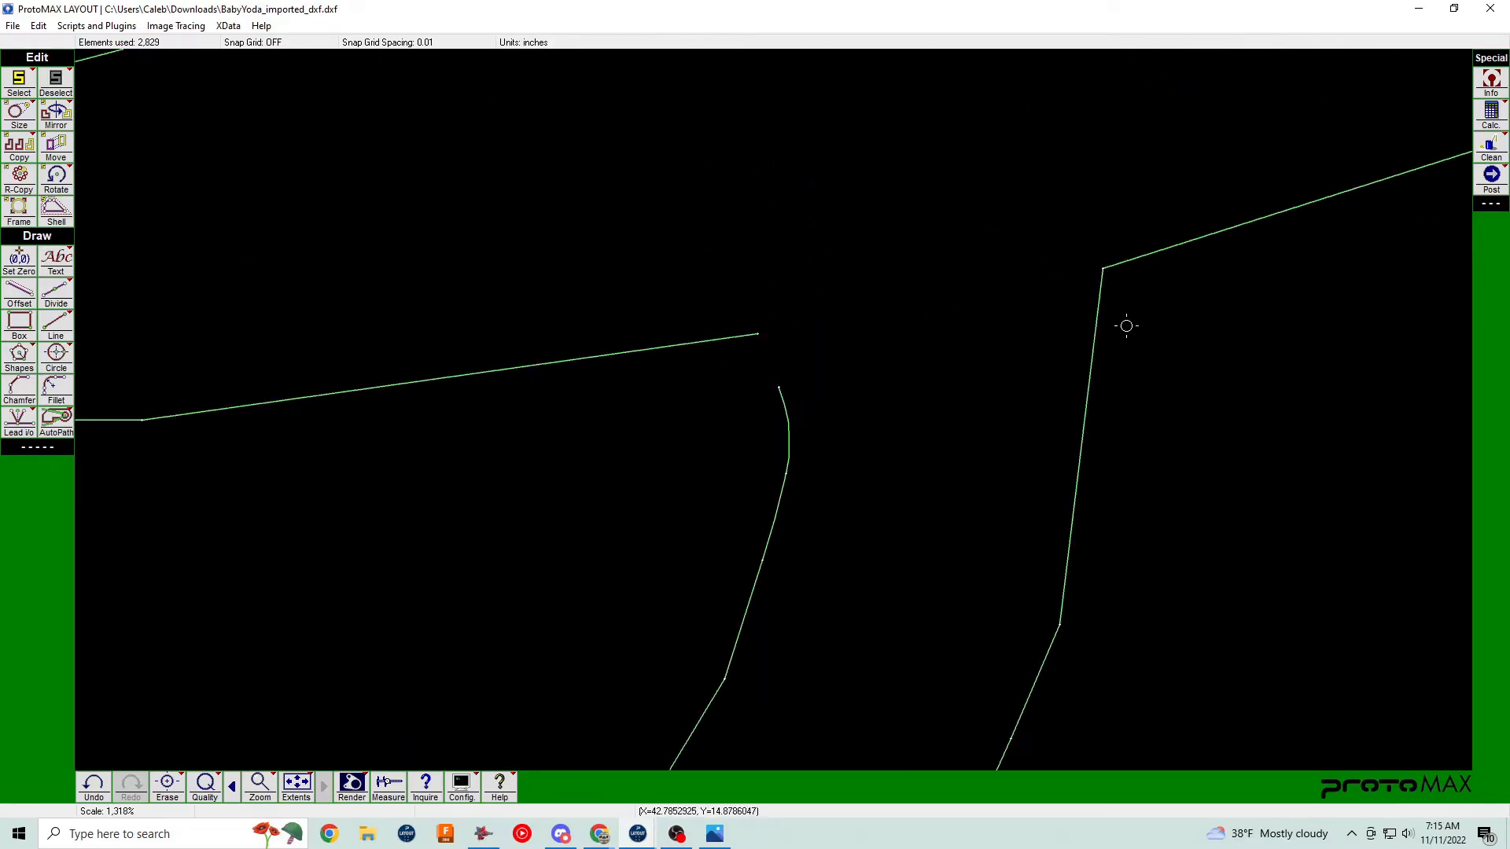
{"action": "left_click", "coordinate": [1096, 301]}
{"action": "scroll", "coordinate": [1351, 214], "scroll_direction": "up", "scroll_amount": 1}
{"action": "scroll", "coordinate": [775, 412], "scroll_direction": "down", "scroll_amount": 5}
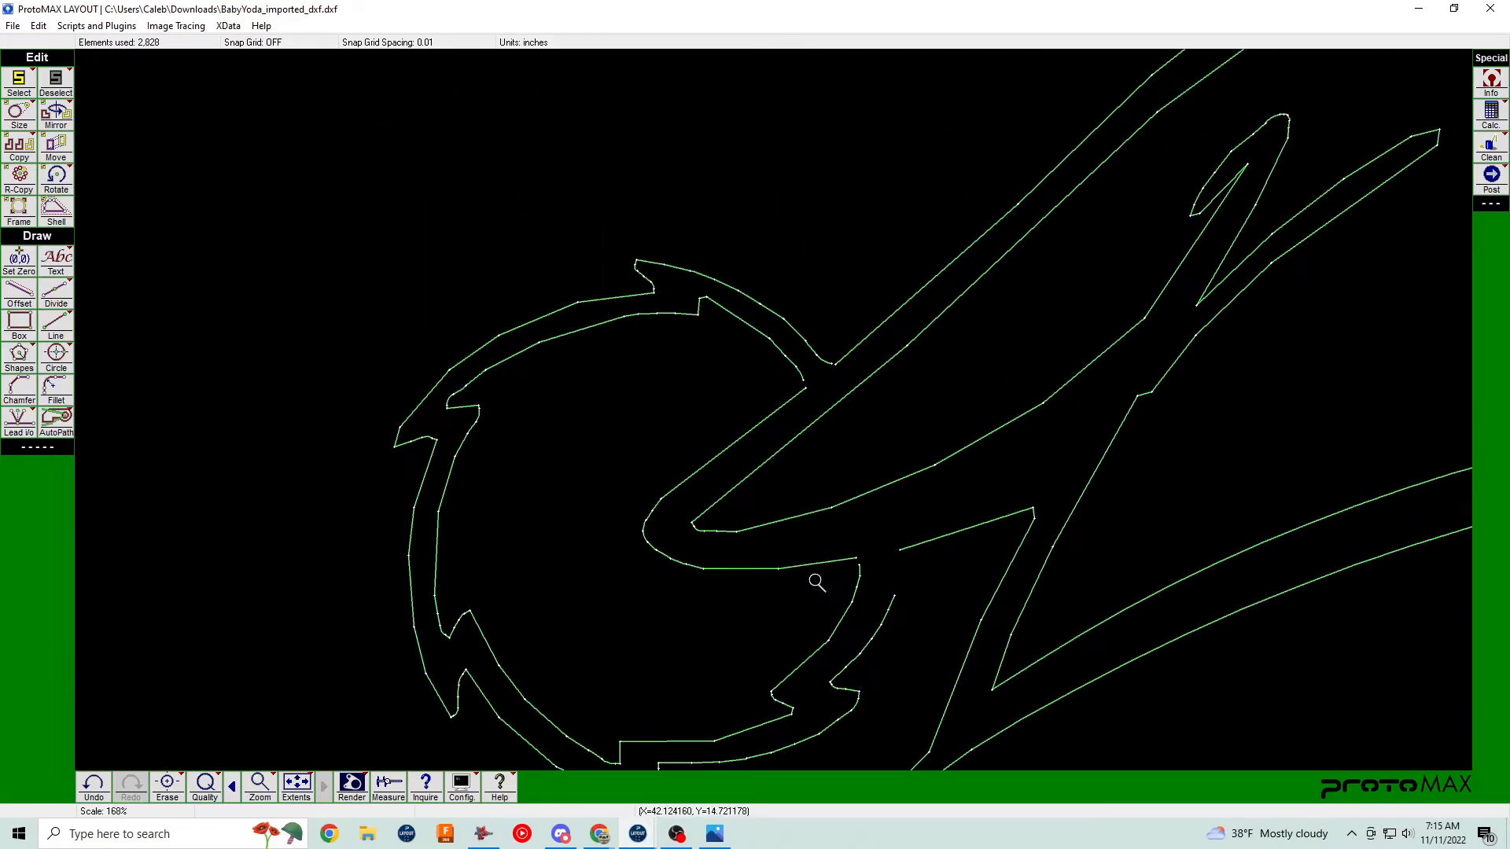
Try deleting both selected jagged pompom outlines, and undo the deletion.
{"action": "scroll", "coordinate": [773, 409], "scroll_direction": "up", "scroll_amount": 2}
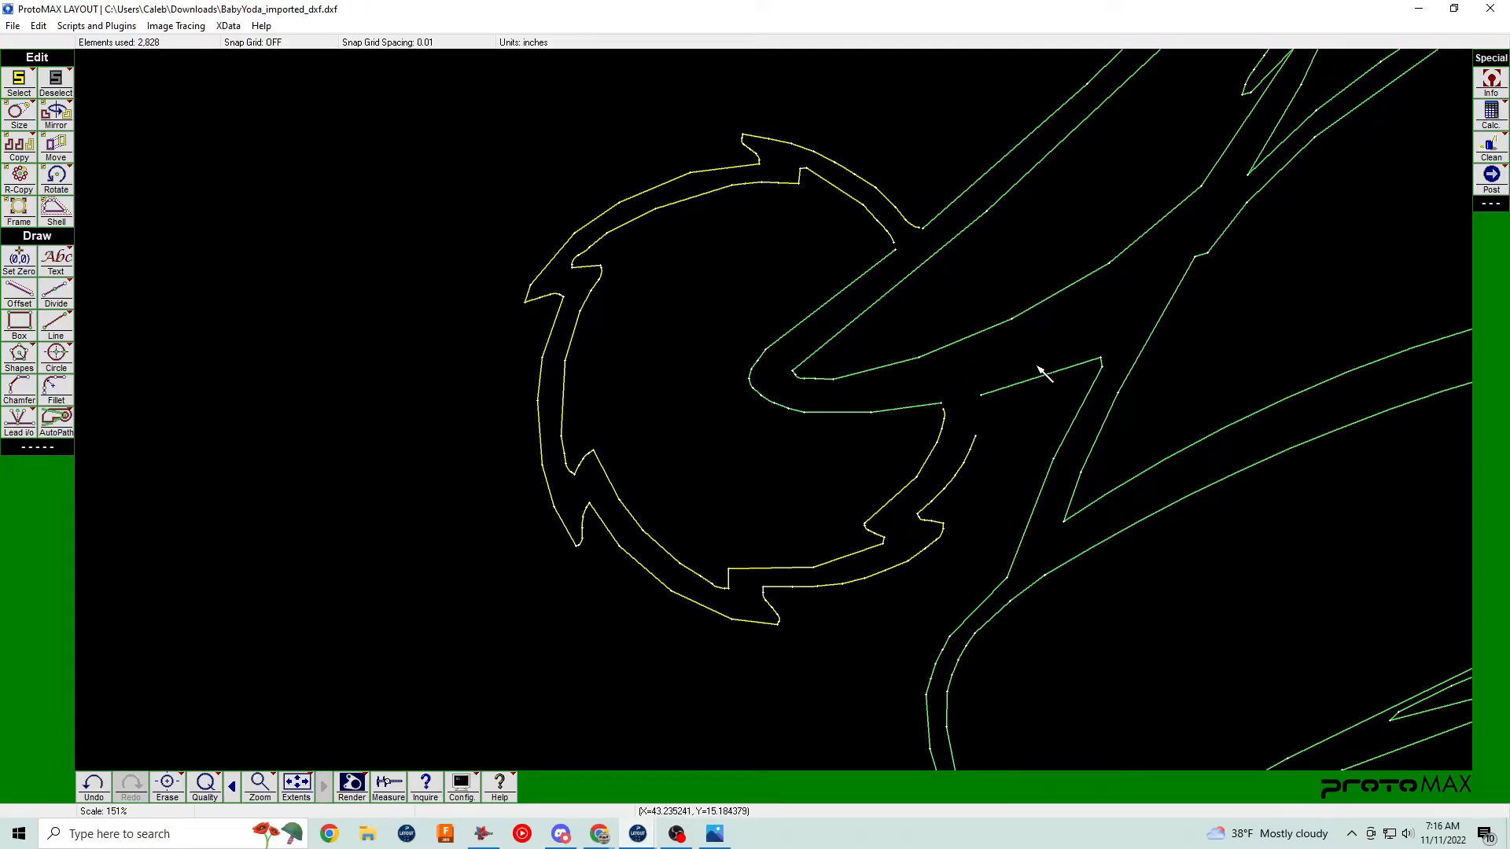
{"action": "key", "text": "Delete"}
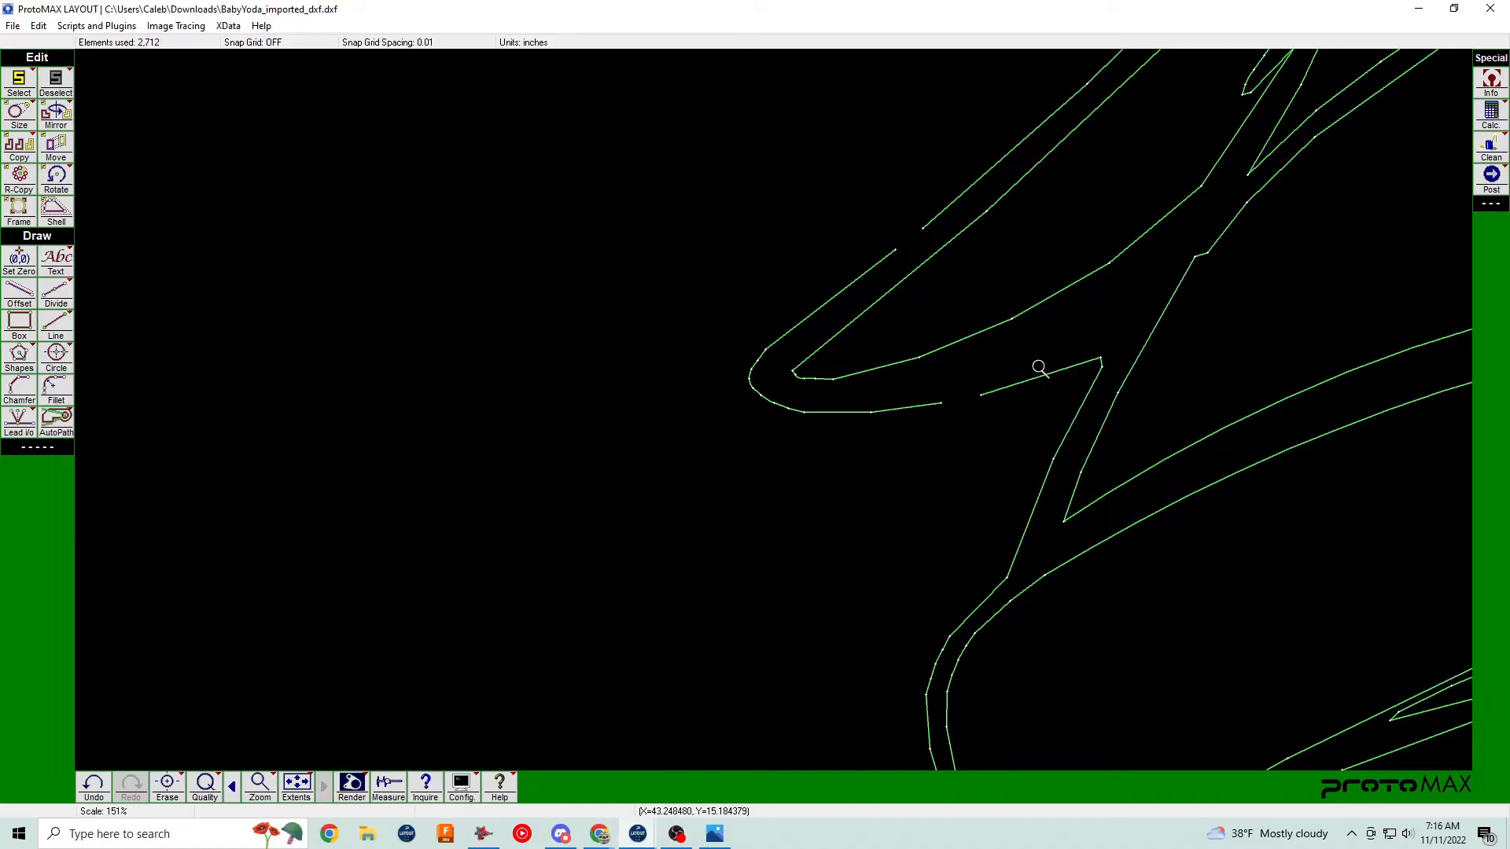
{"action": "key", "text": "ctrl+z"}
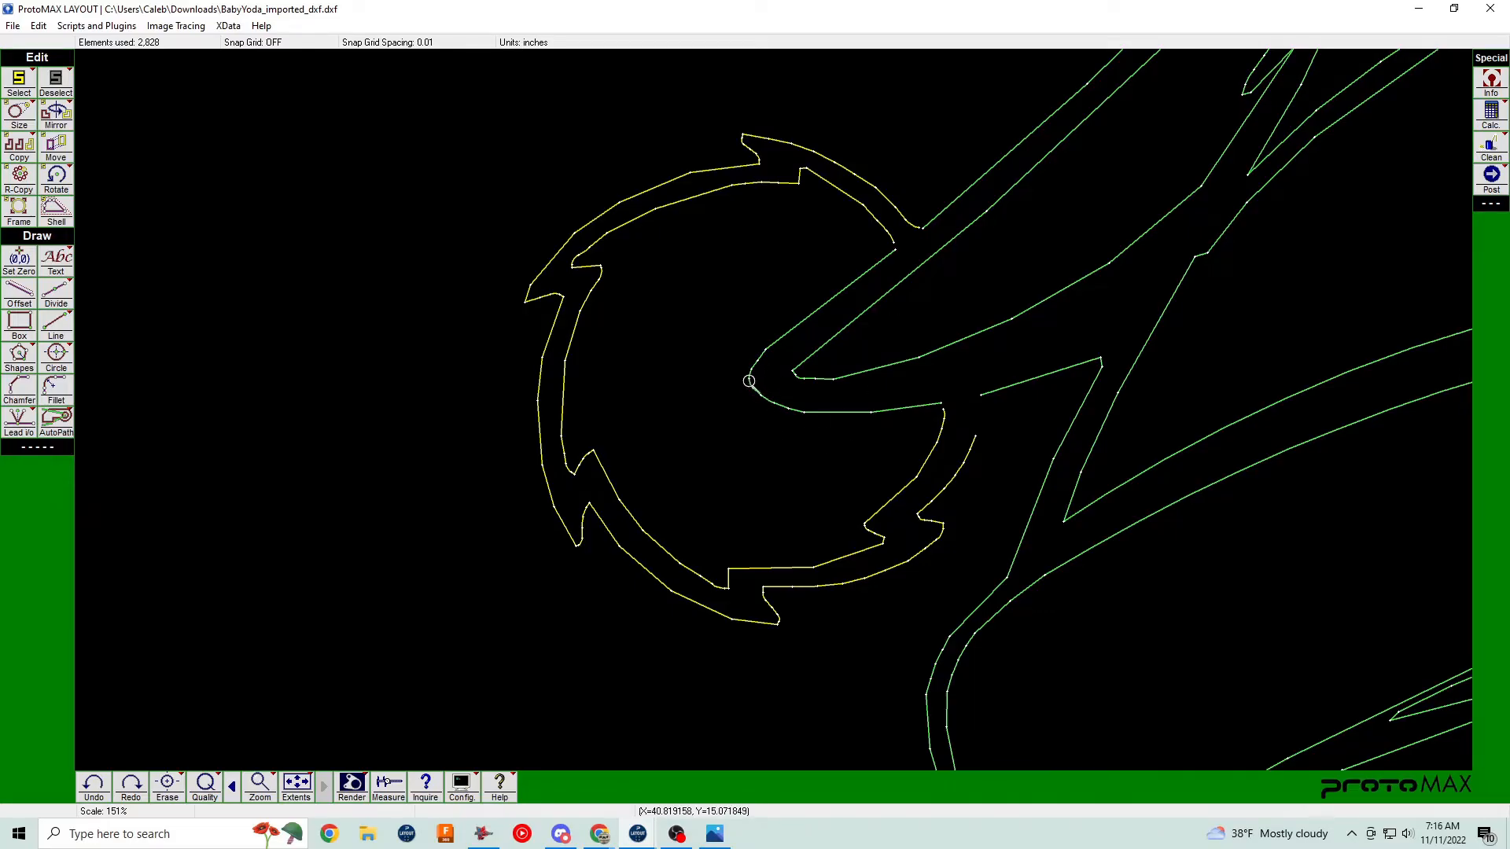
{"action": "scroll", "coordinate": [745, 381], "scroll_direction": "up", "scroll_amount": 3}
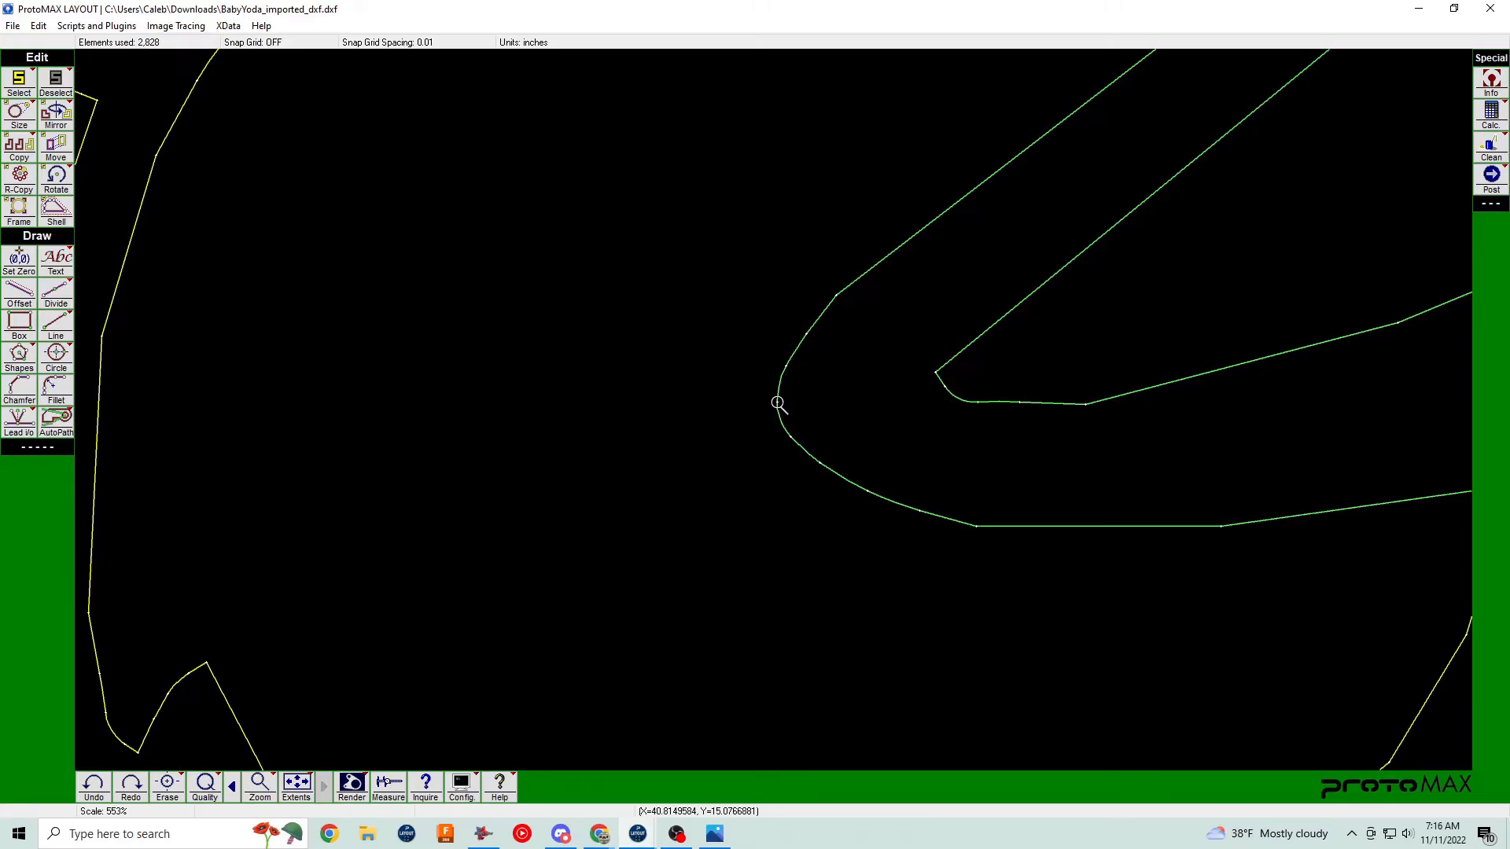
Draw a circle about 3.3 inches in diameter, centred on the hat's rounded tip, through the open end of its lower inner line.
{"action": "scroll", "coordinate": [777, 403], "scroll_direction": "down", "scroll_amount": 3}
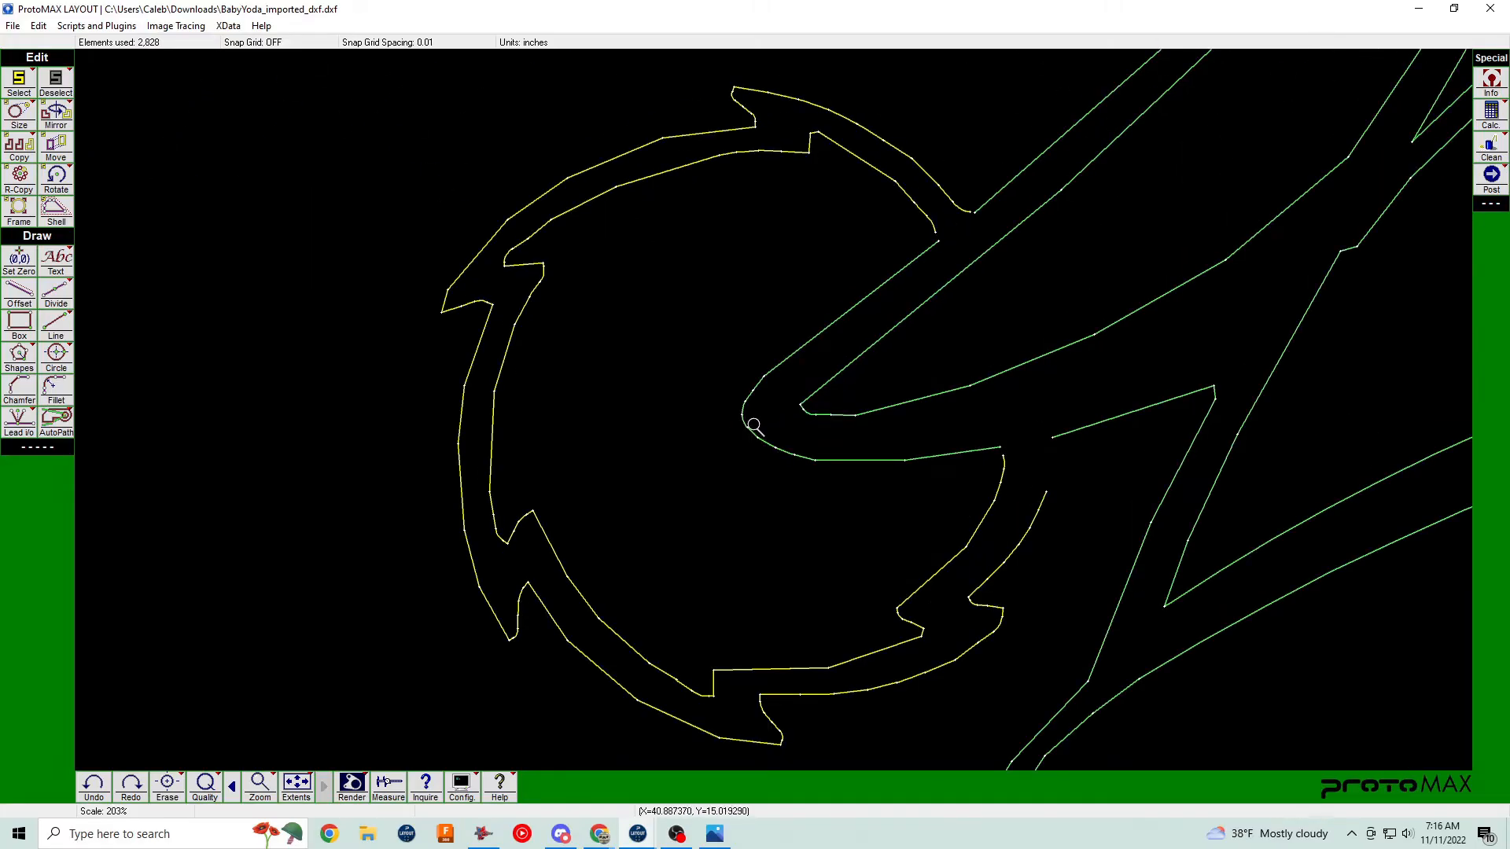
{"action": "right_click", "coordinate": [754, 426]}
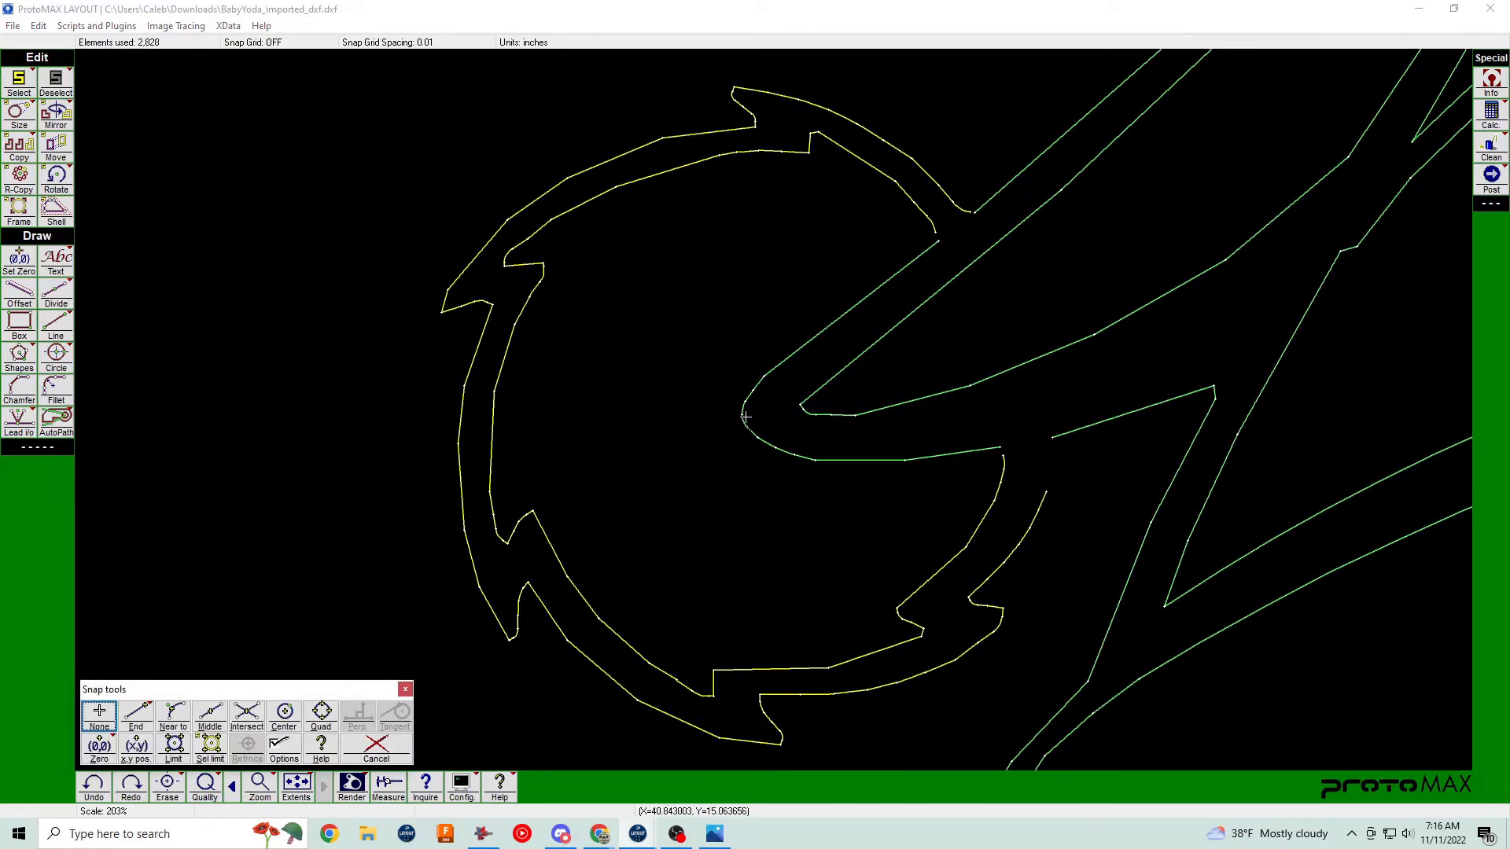
{"action": "left_click", "coordinate": [741, 415]}
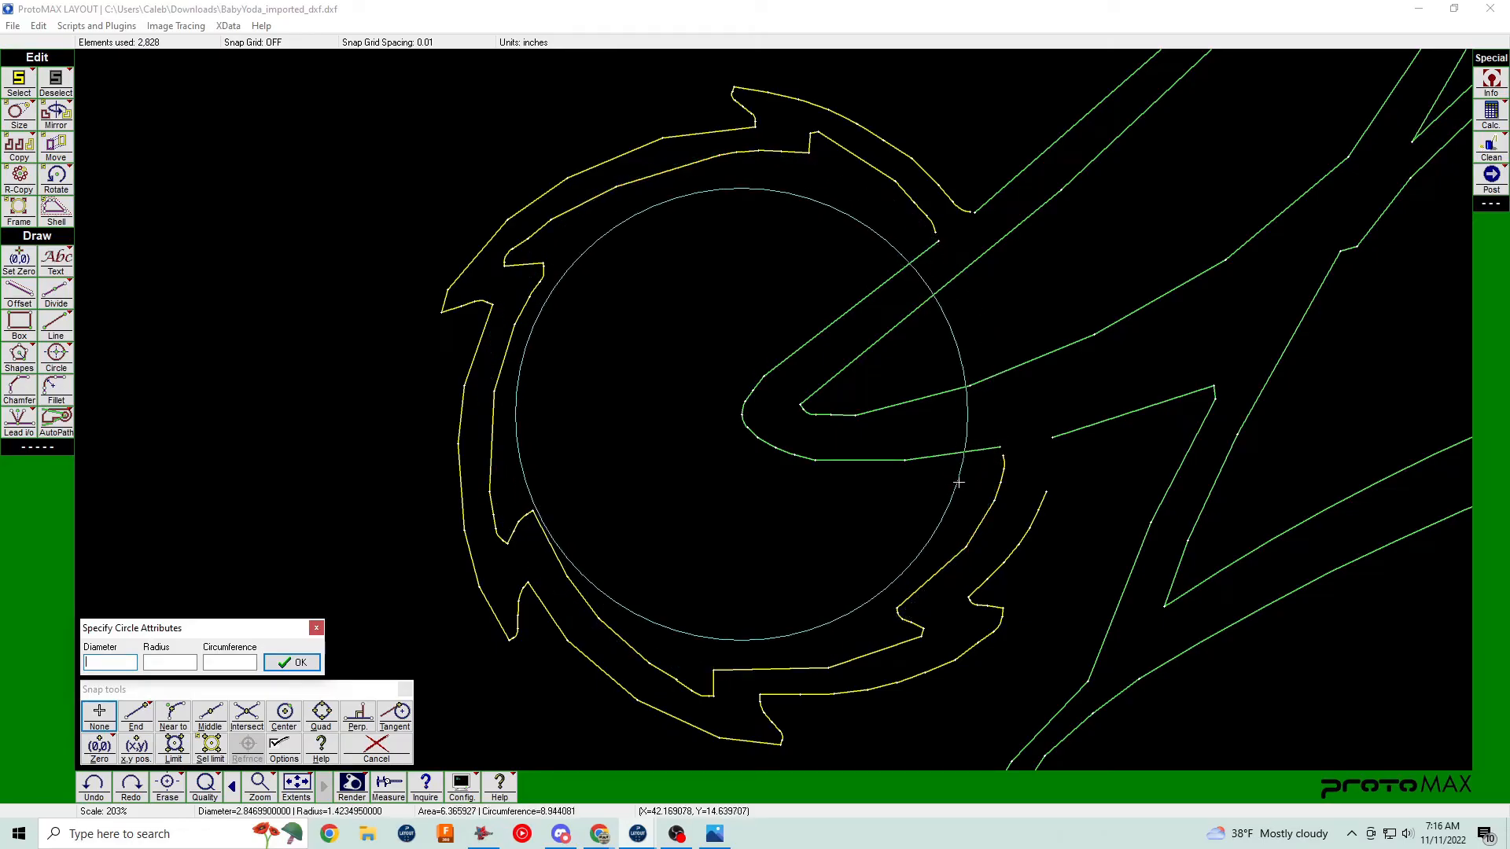
{"action": "type", "text": "e"}
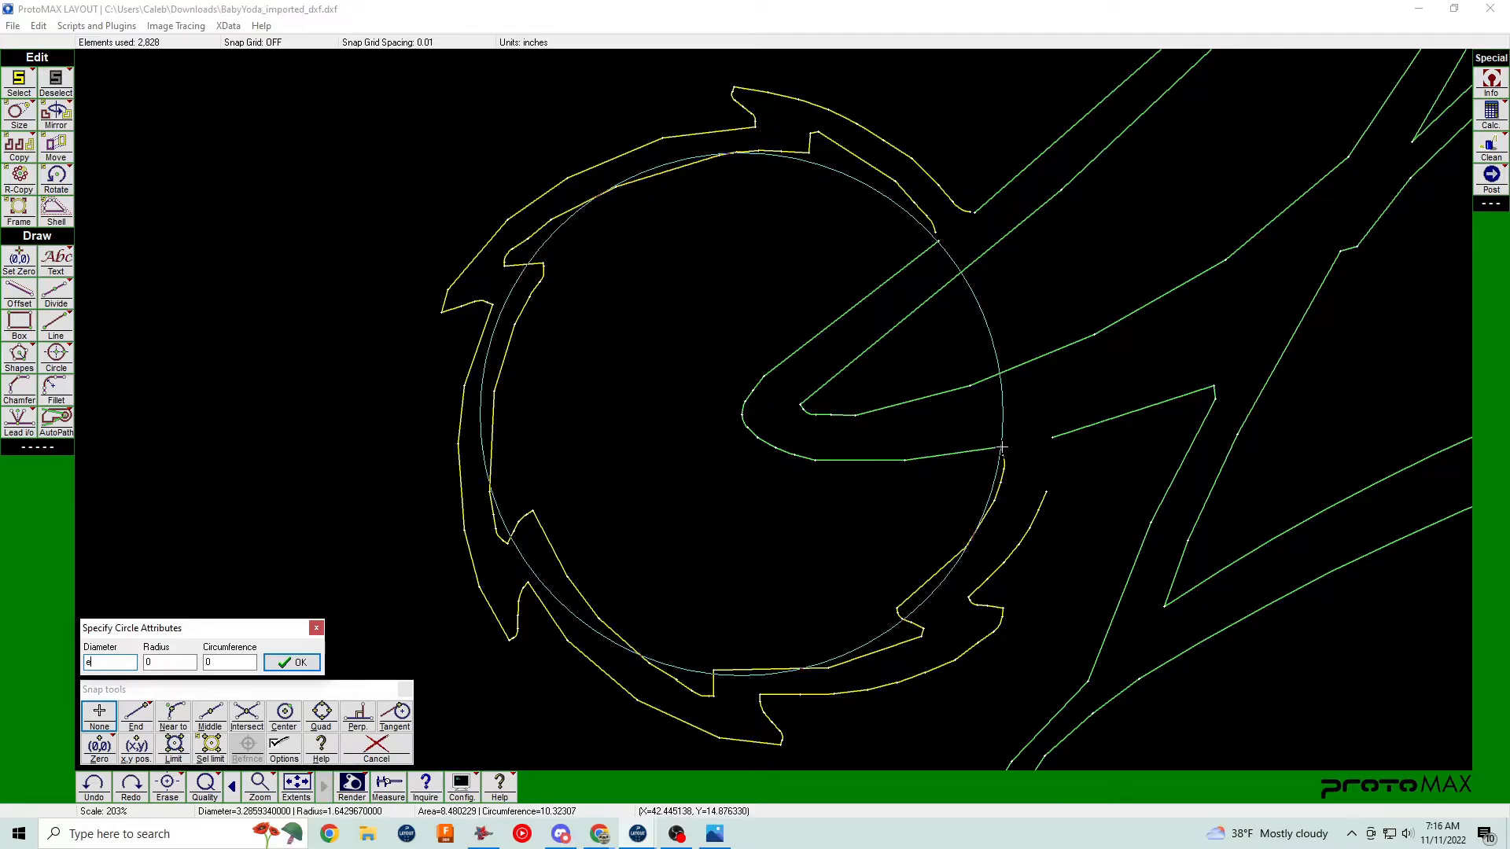
{"action": "left_click", "coordinate": [999, 448]}
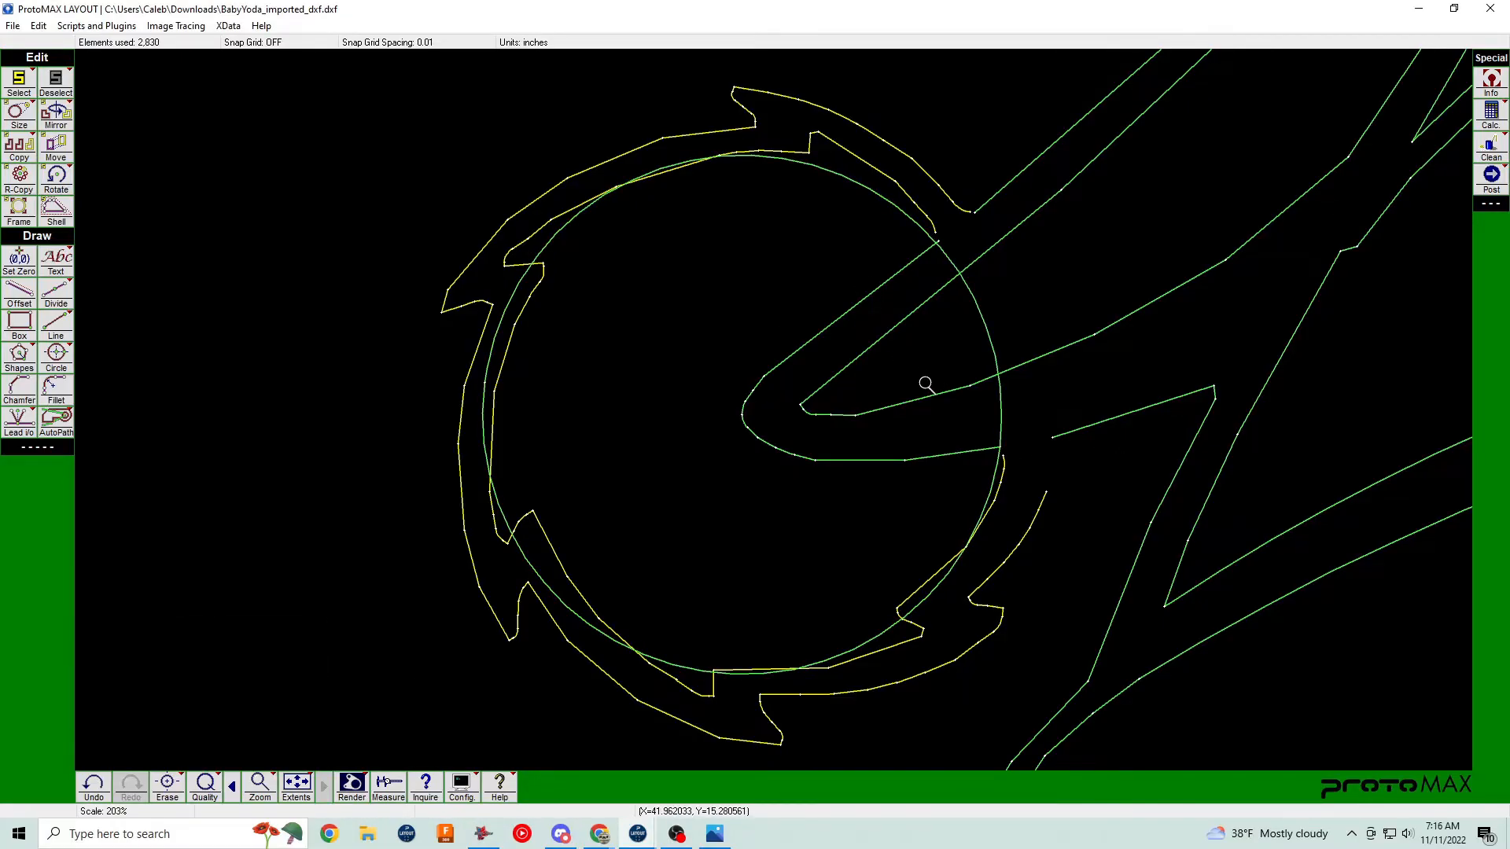
Draw a larger concentric circle through the open end of the hat's outer line, and delete both selected jagged pompom outlines.
{"action": "left_click", "coordinate": [760, 445]}
{"action": "left_click", "coordinate": [740, 421]}
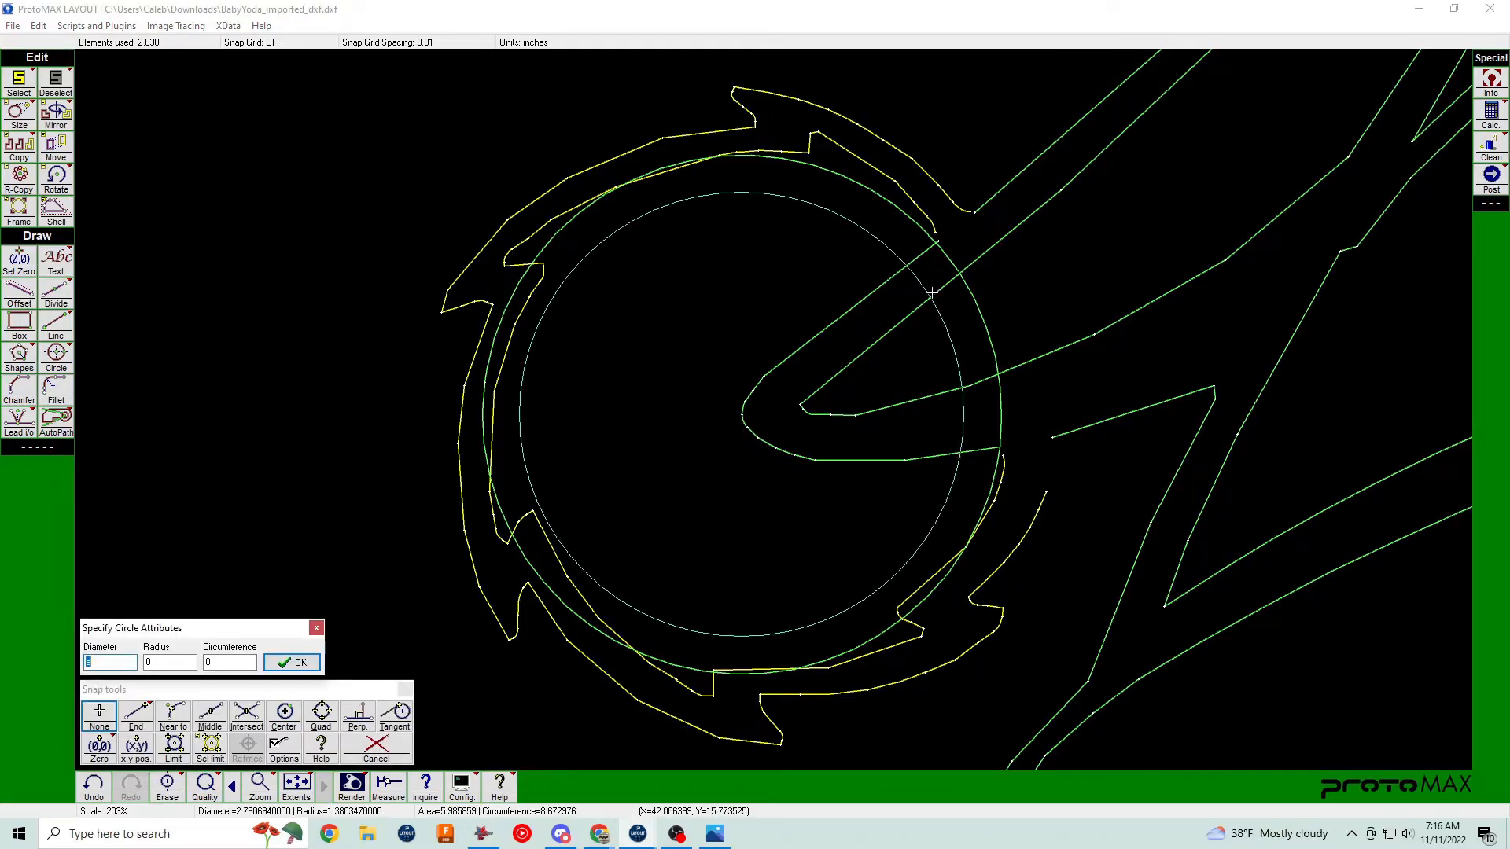
{"action": "left_click", "coordinate": [1054, 437]}
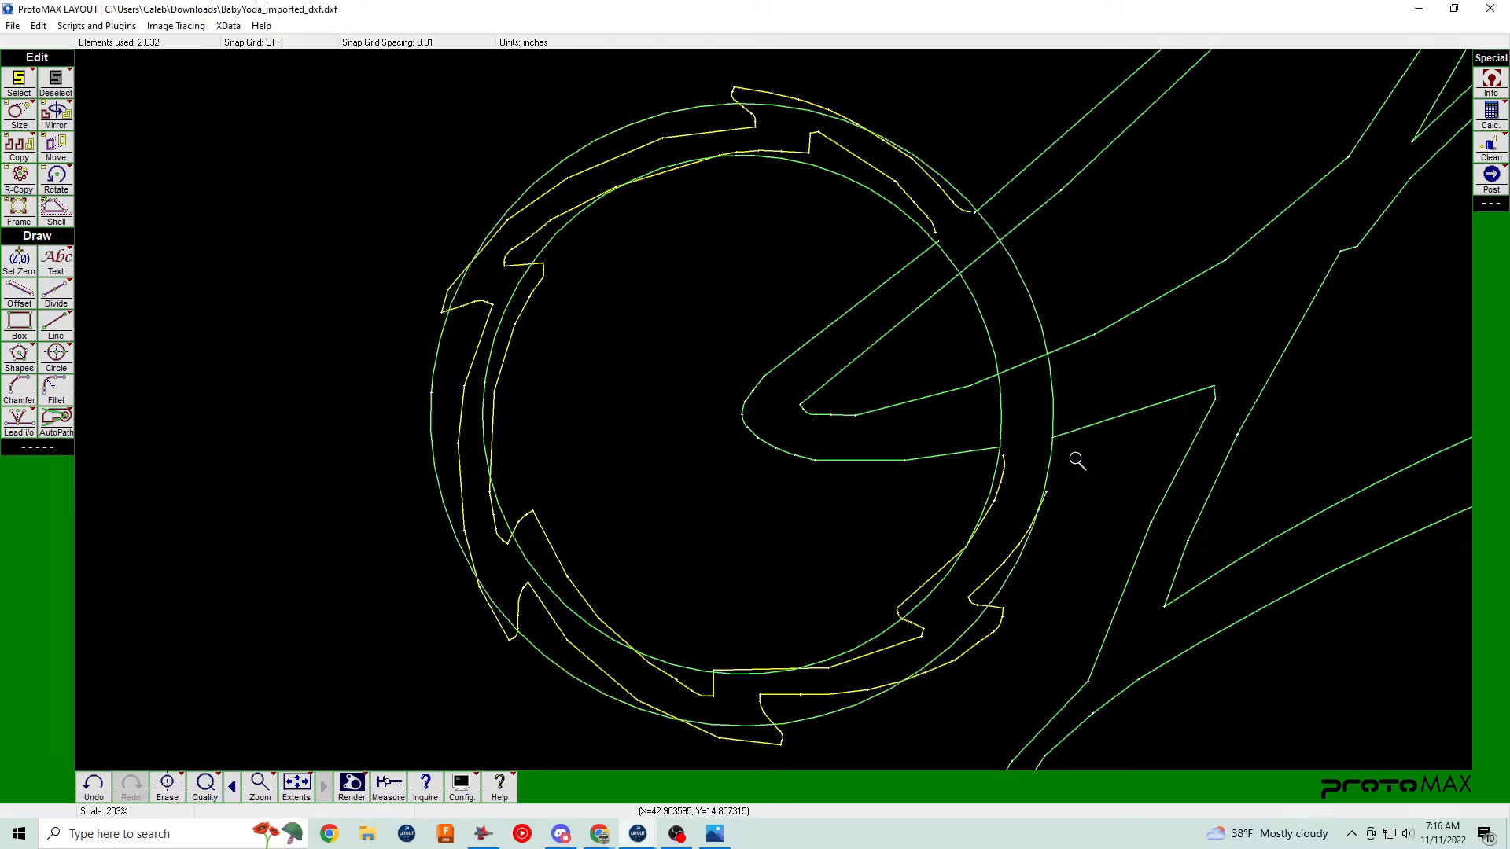
{"action": "key", "text": "Delete"}
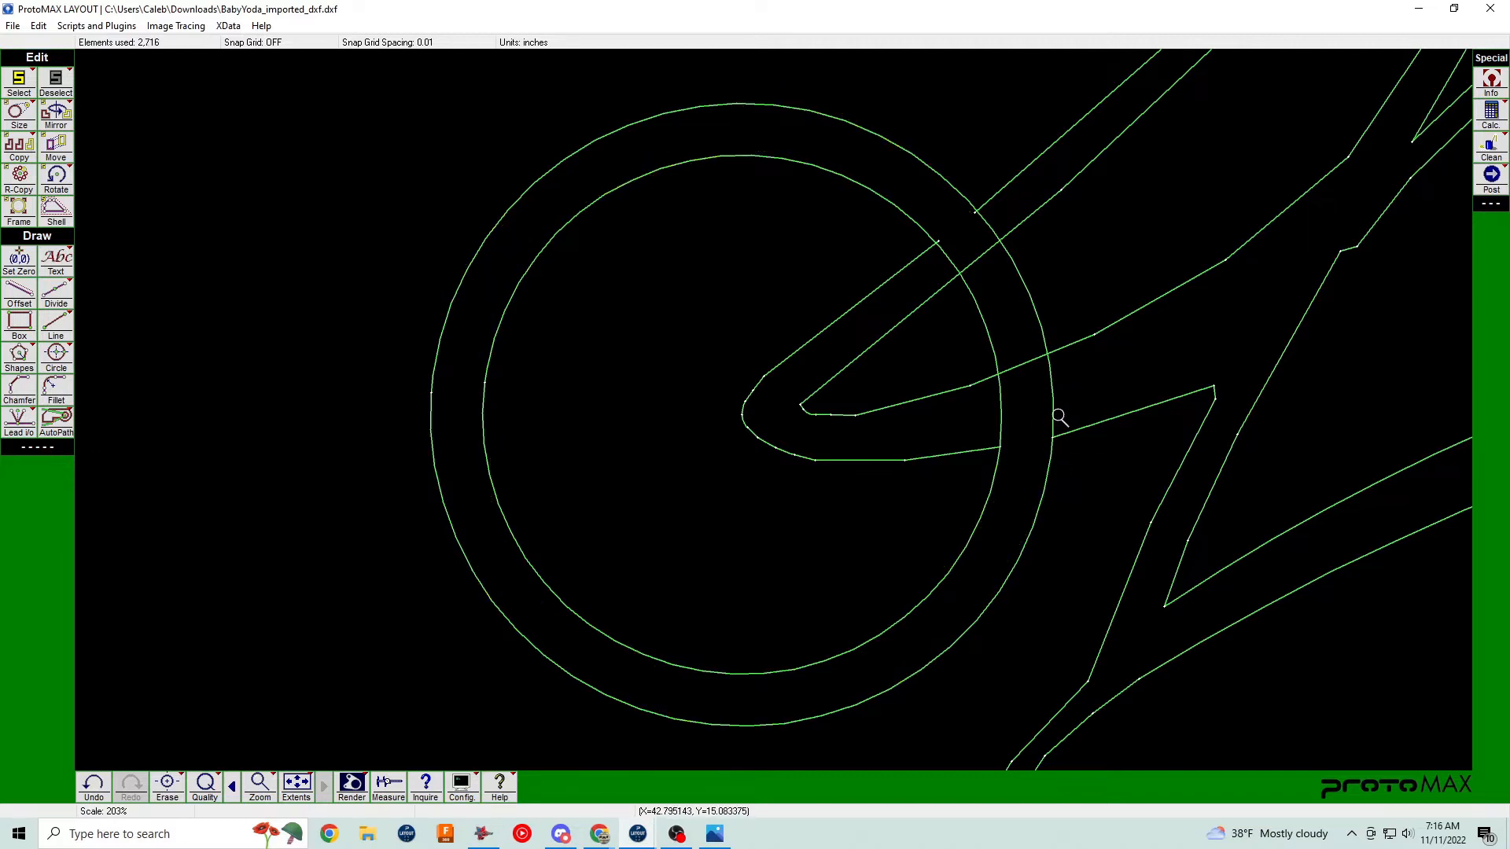
Divide the hat's lower crossing line and both pompom circles at their nearest intersections.
{"action": "left_click", "coordinate": [1022, 445]}
{"action": "scroll", "coordinate": [857, 351], "scroll_direction": "down", "scroll_amount": 1}
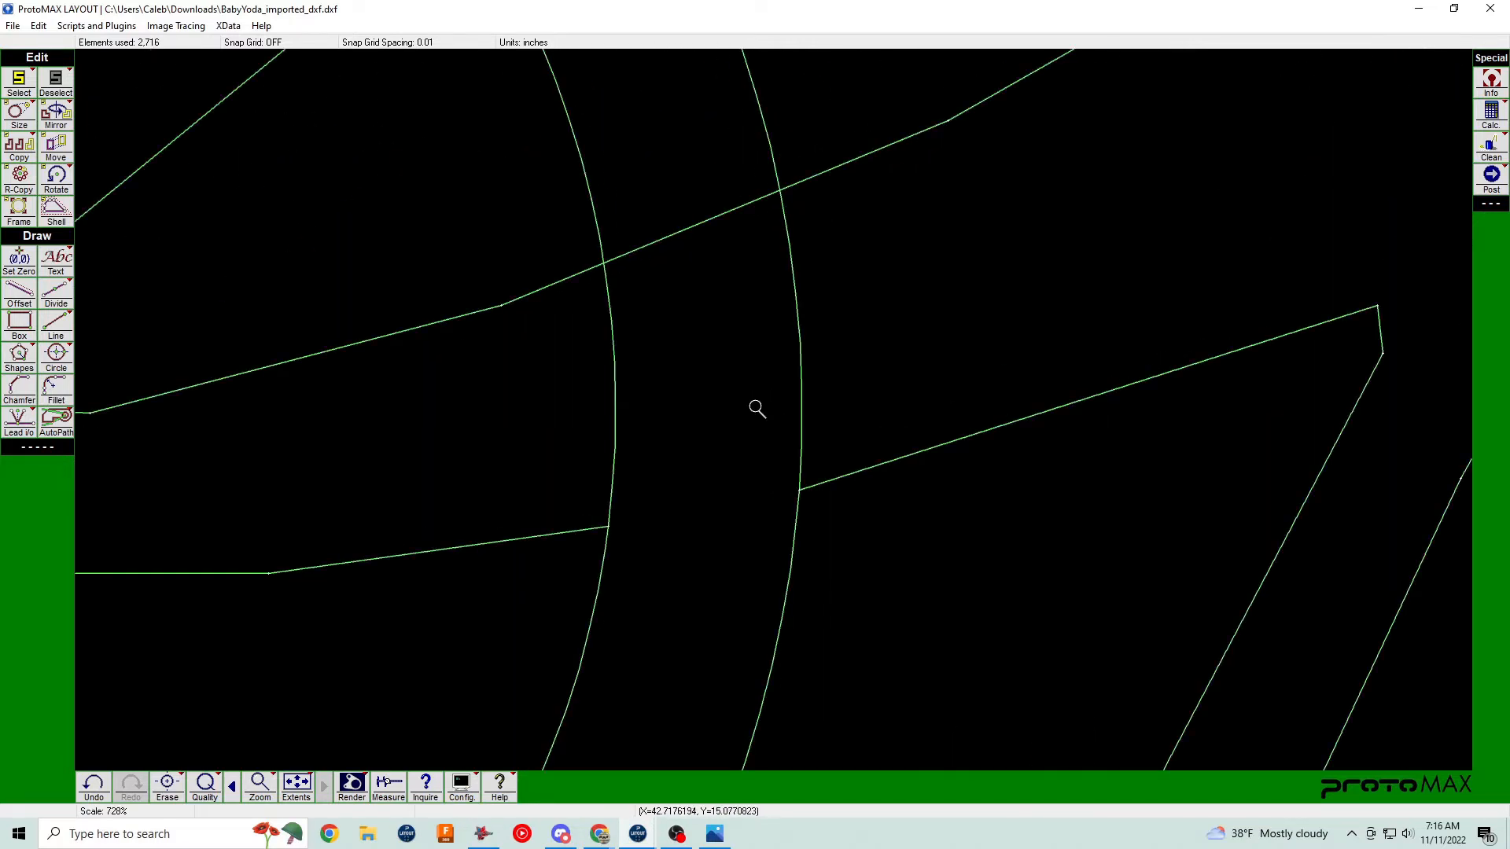
{"action": "left_click", "coordinate": [62, 294]}
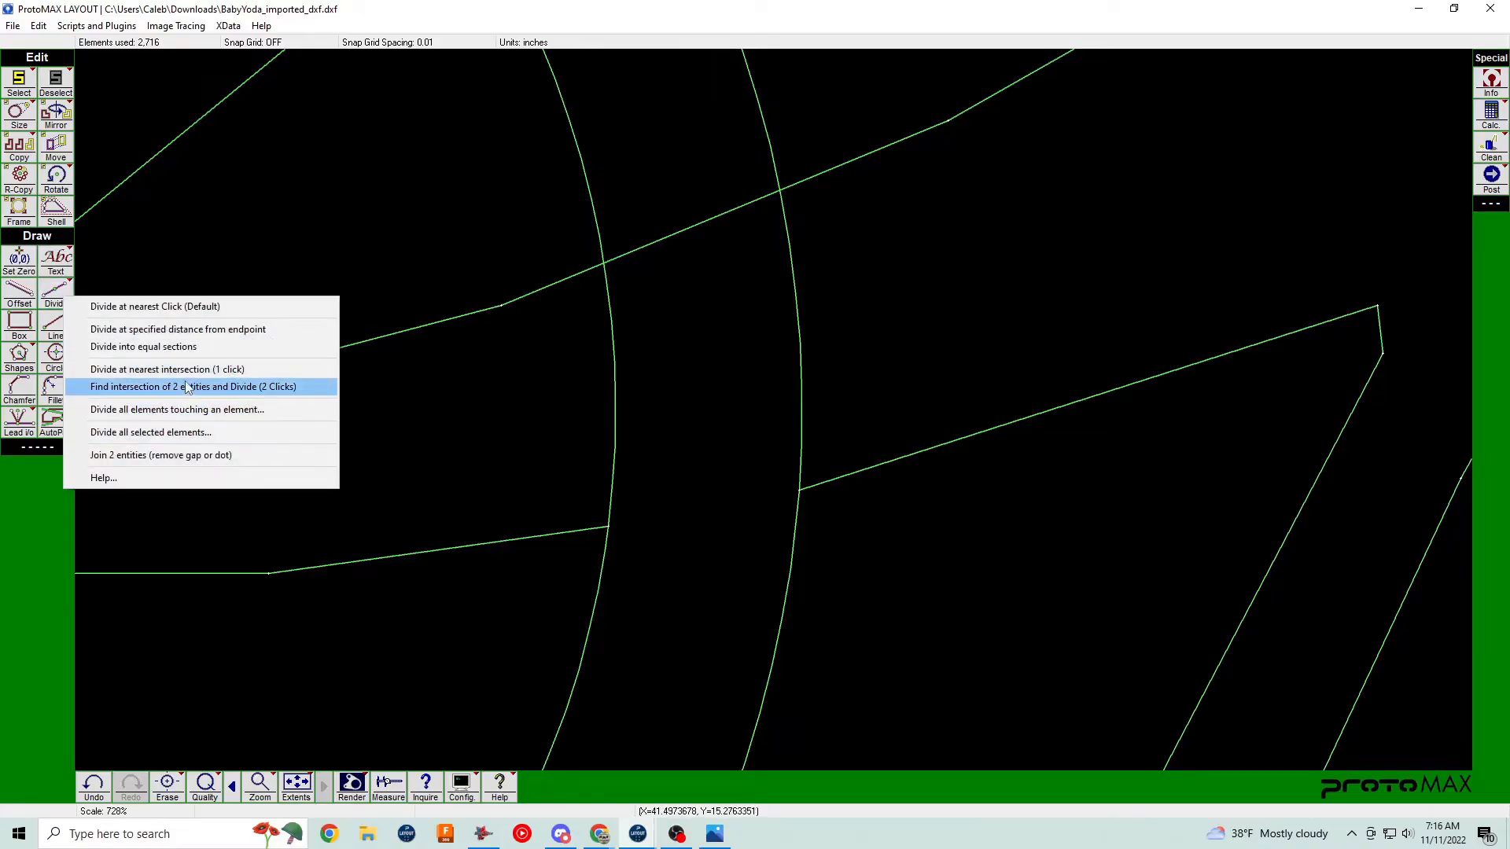
{"action": "scroll", "coordinate": [775, 415], "scroll_direction": "down", "scroll_amount": 5}
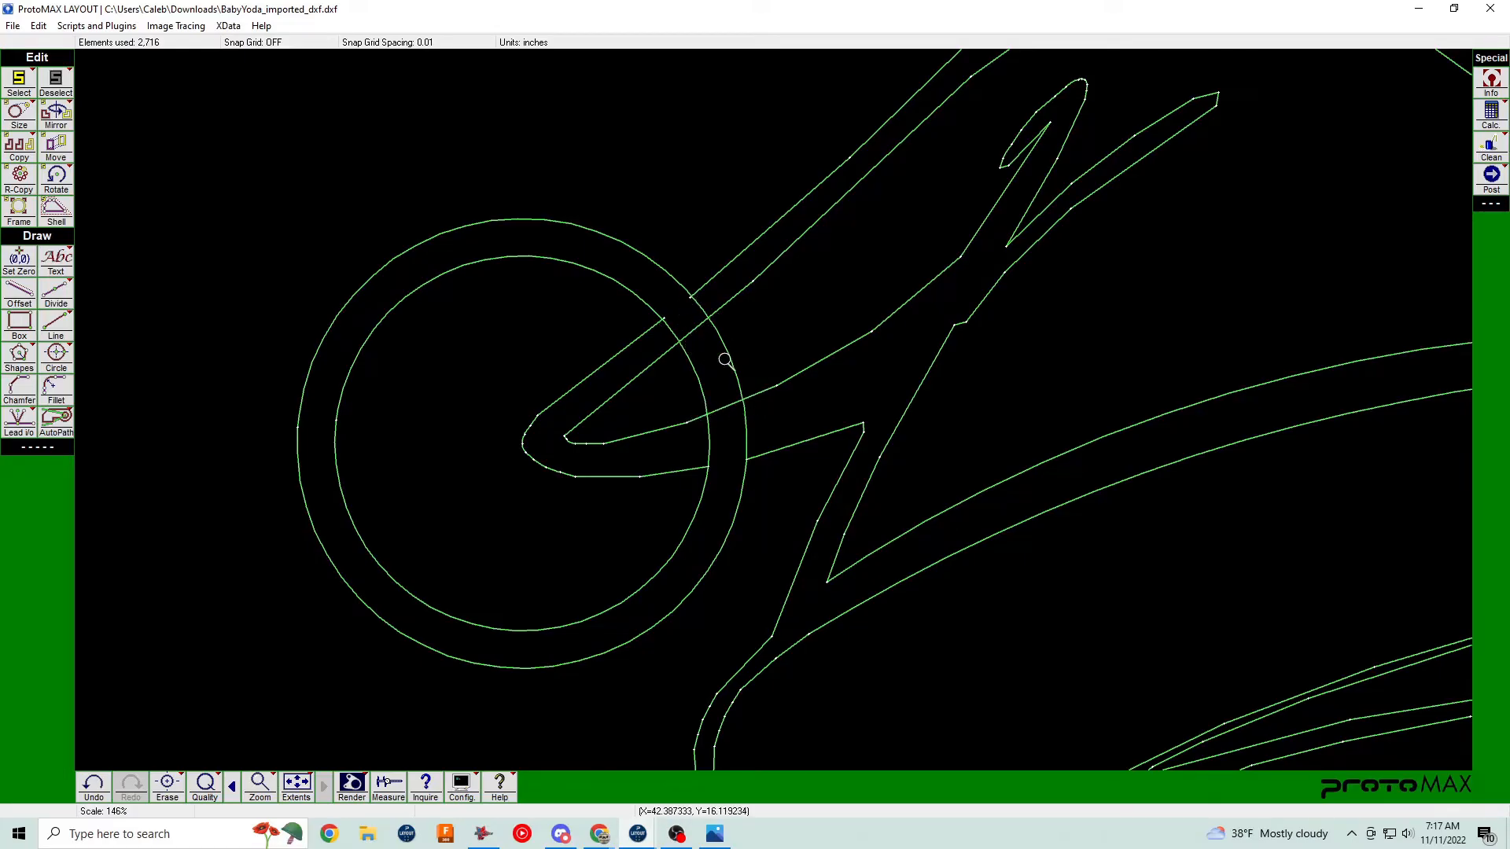
{"action": "scroll", "coordinate": [758, 438], "scroll_direction": "up", "scroll_amount": 5}
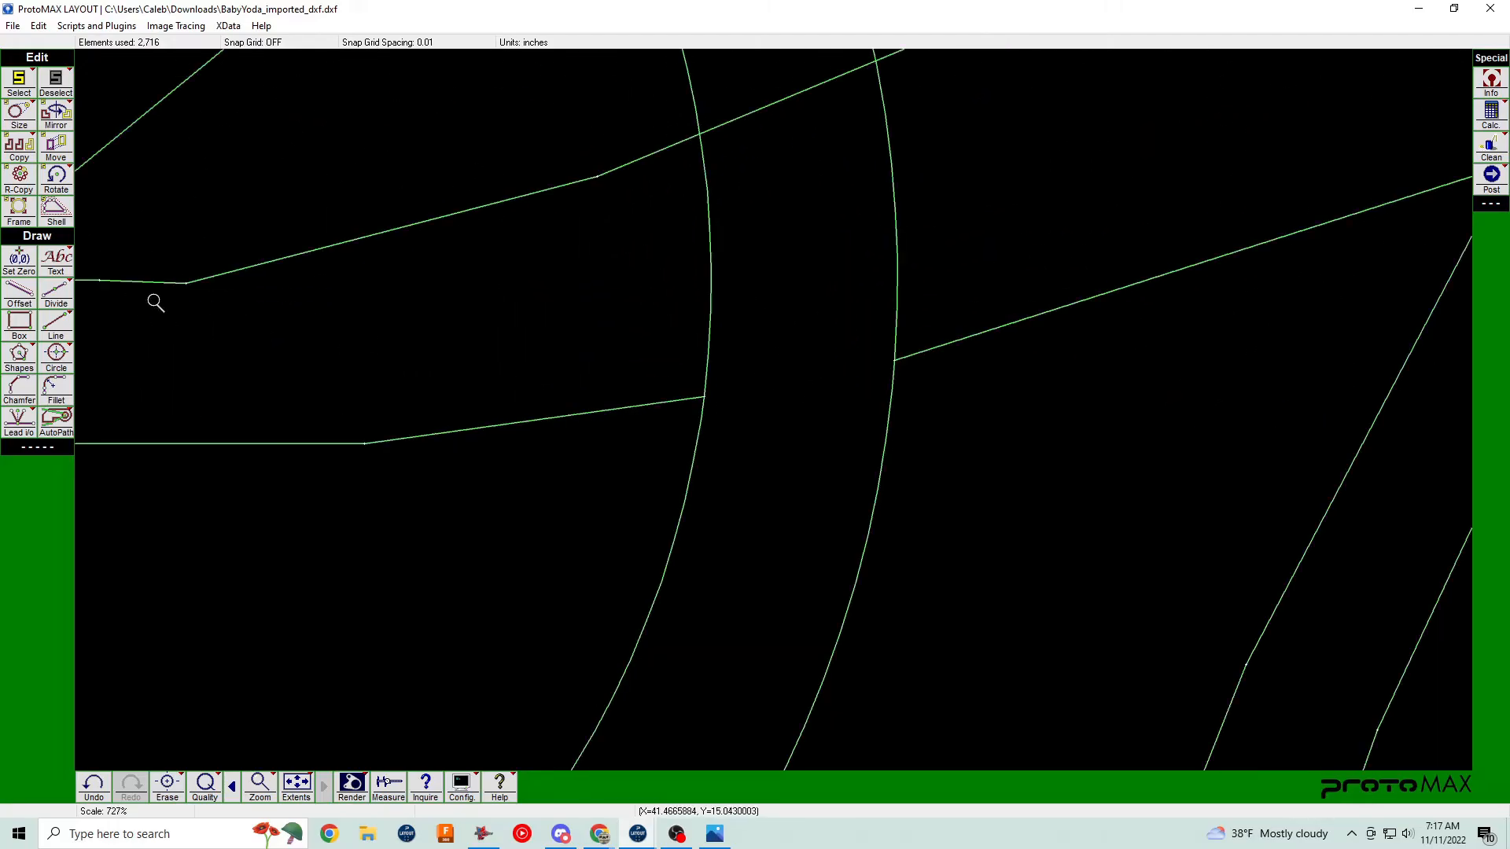
{"action": "left_click", "coordinate": [56, 291]}
{"action": "left_click", "coordinate": [157, 363]}
{"action": "scroll", "coordinate": [776, 416], "scroll_direction": "down", "scroll_amount": 2}
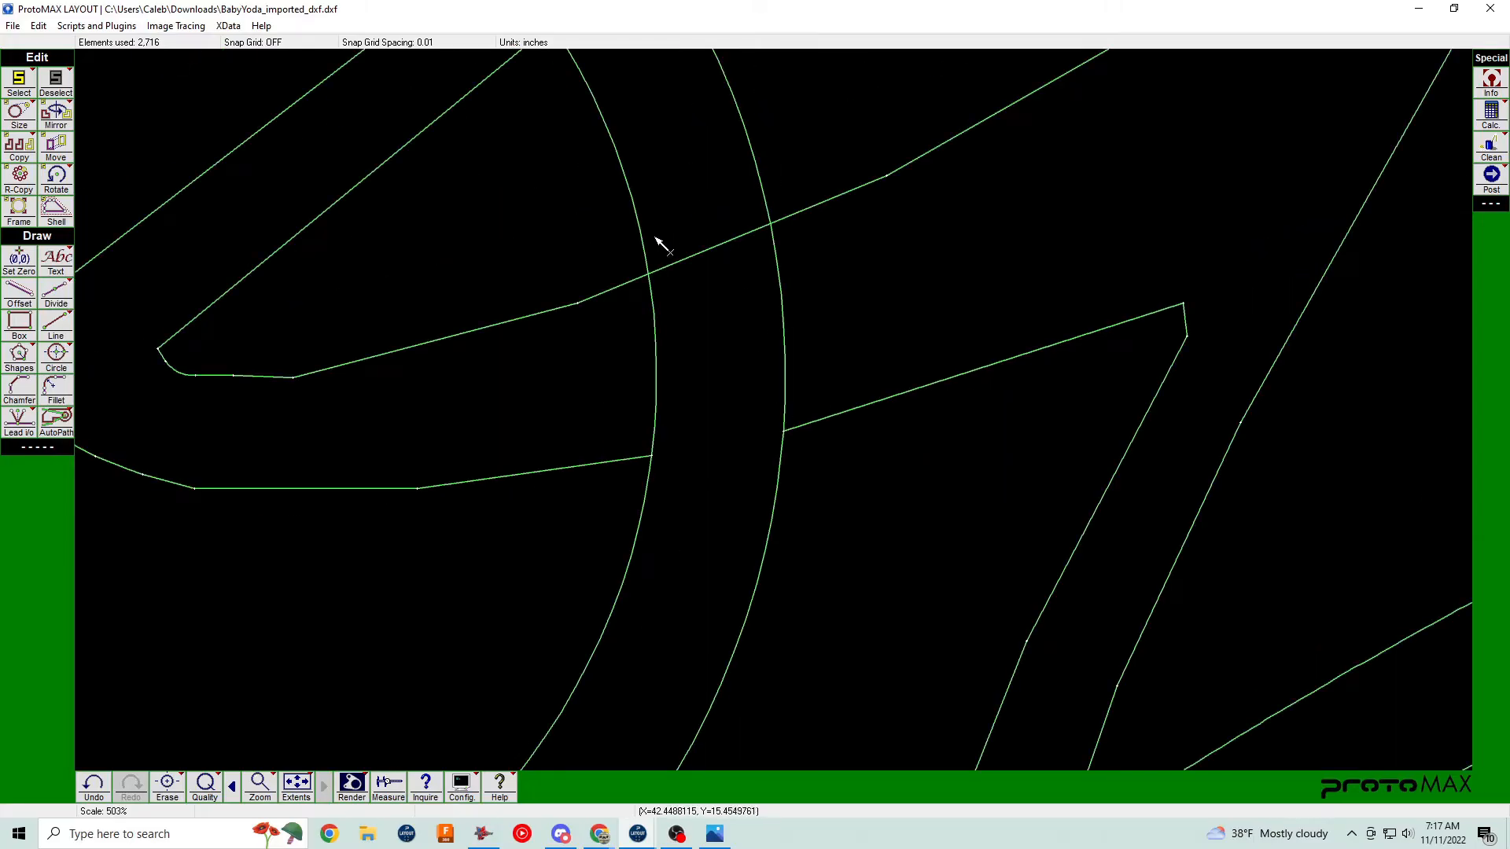
{"action": "scroll", "coordinate": [684, 297], "scroll_direction": "down", "scroll_amount": 2}
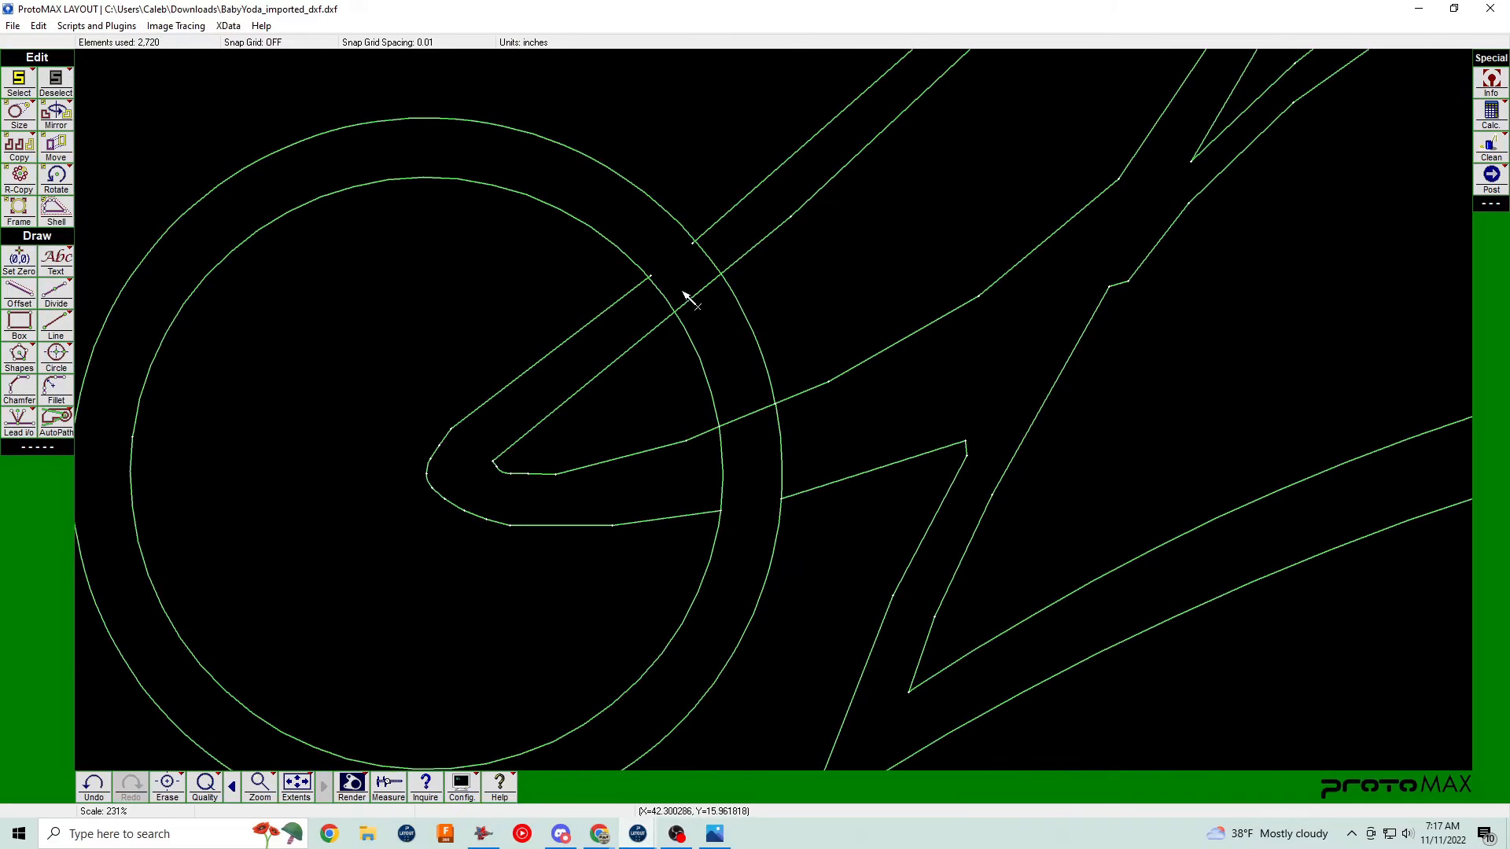
Divide both pompom circles and the hat's two upper lines where they intersect.
{"action": "scroll", "coordinate": [781, 418], "scroll_direction": "up", "scroll_amount": 3}
{"action": "left_click", "coordinate": [705, 478]}
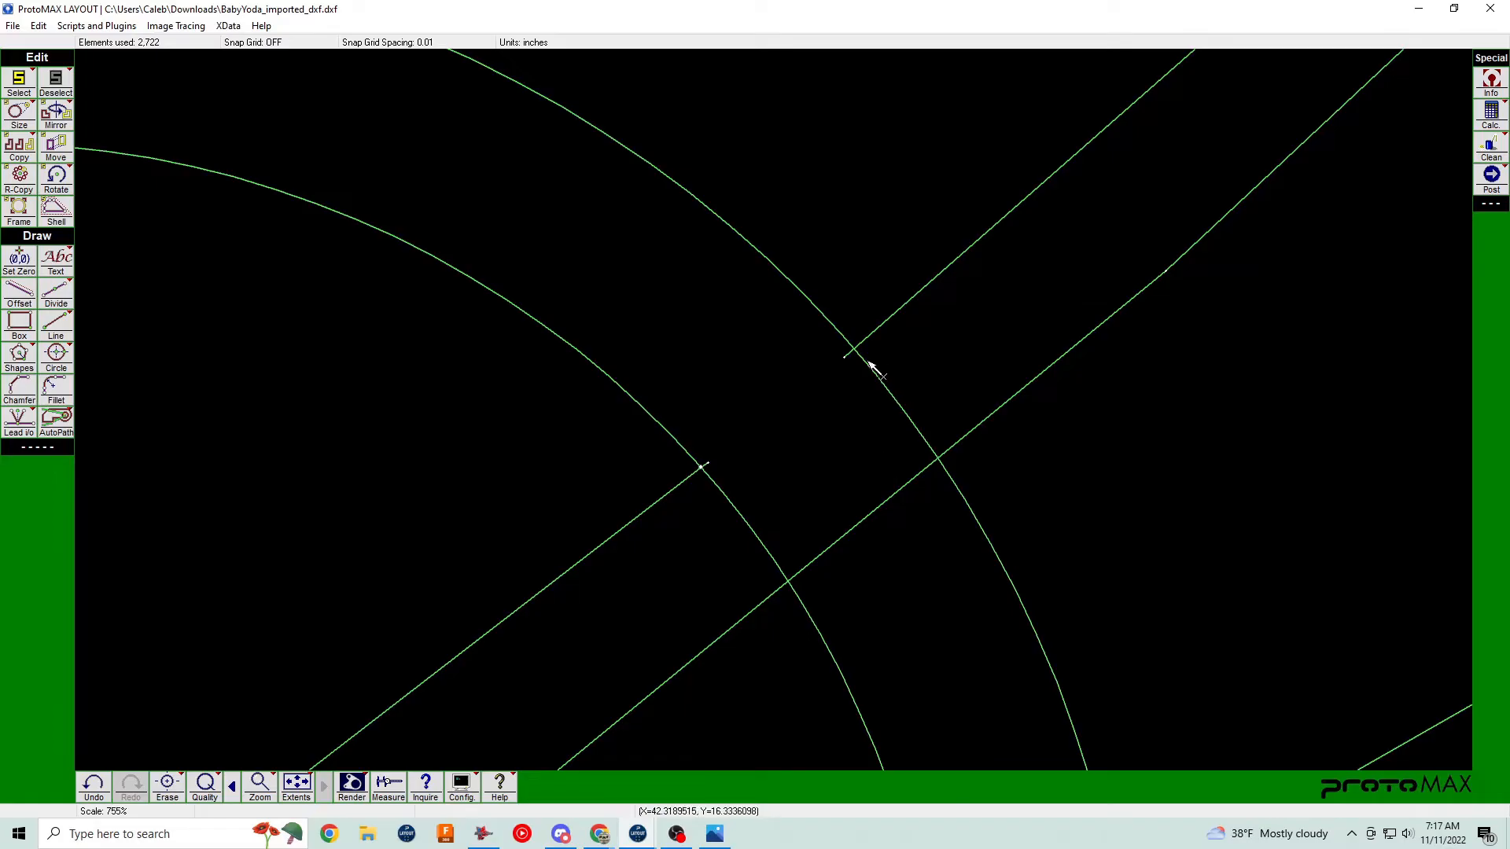
{"action": "left_click", "coordinate": [787, 582]}
{"action": "left_click", "coordinate": [937, 461]}
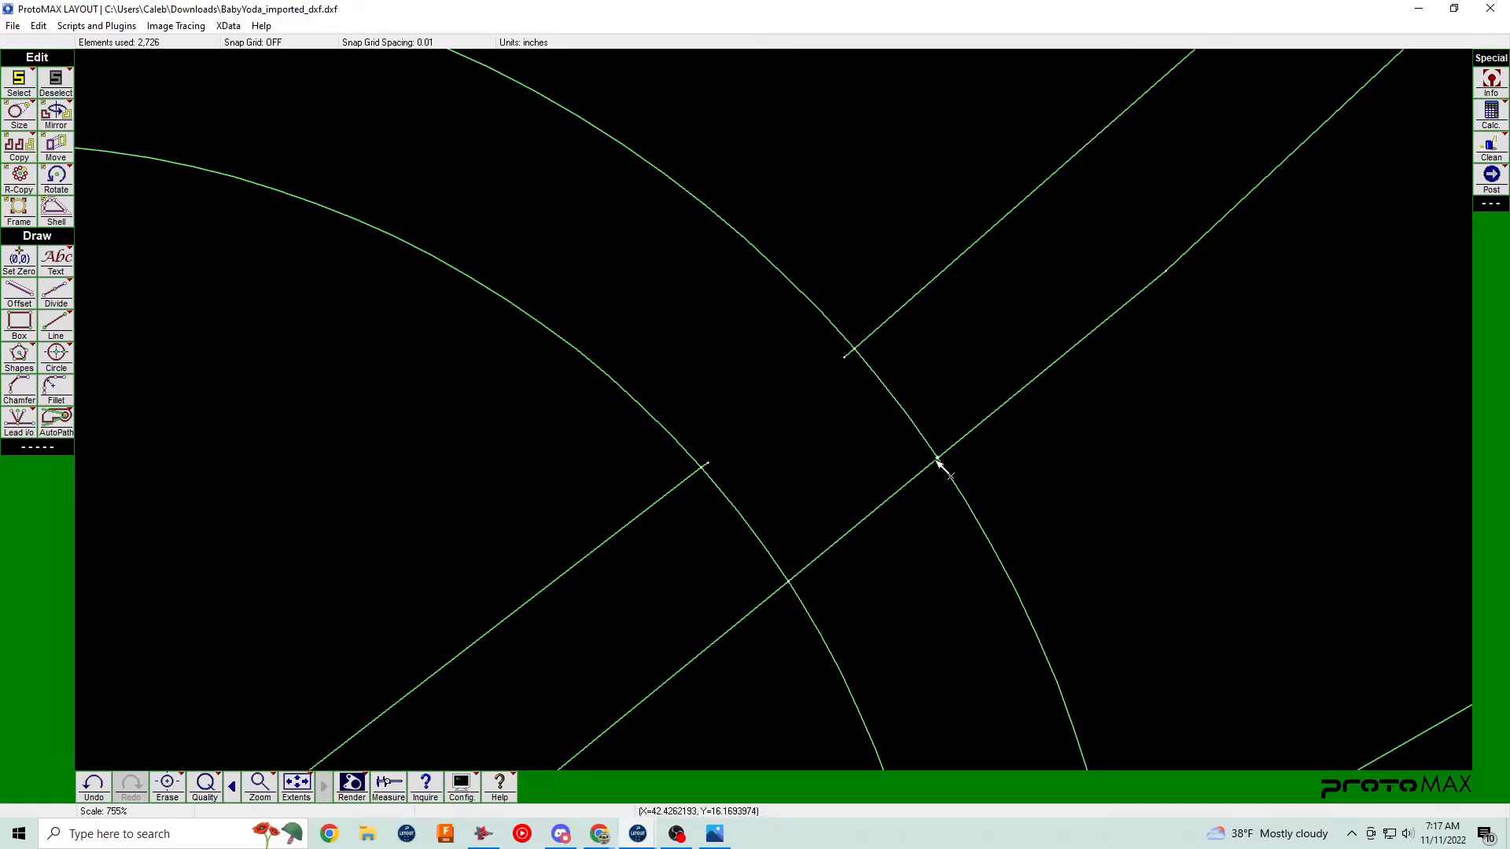
Erase the overhanging line stubs and the circle and hat-line segments crossing the upper connection between hat and pompom.
{"action": "scroll", "coordinate": [922, 492], "scroll_direction": "down", "scroll_amount": 3}
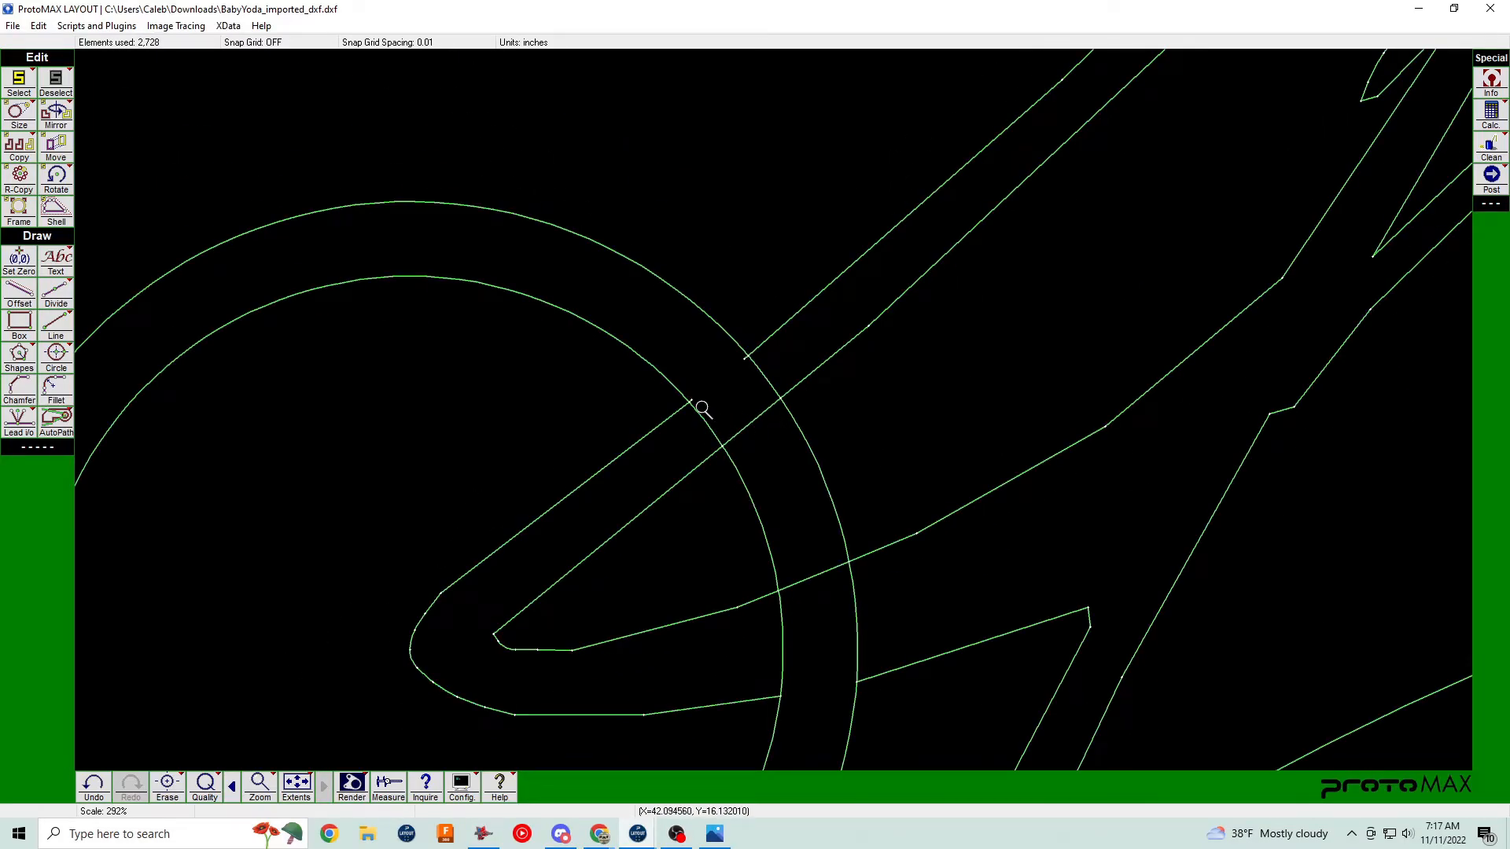
{"action": "scroll", "coordinate": [702, 408], "scroll_direction": "up", "scroll_amount": 4}
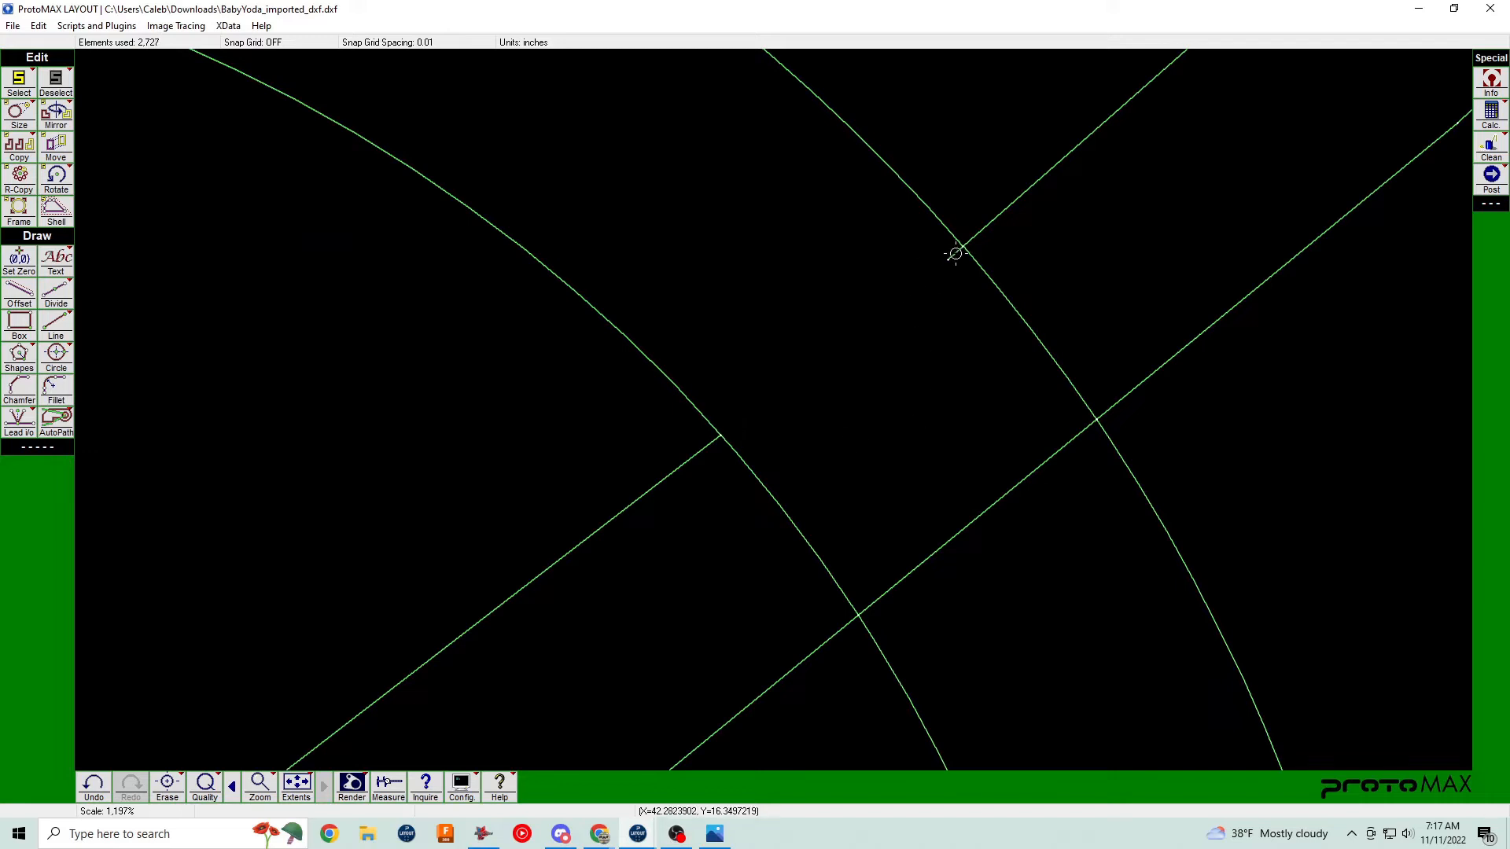
{"action": "left_click", "coordinate": [995, 501]}
{"action": "left_click", "coordinate": [1043, 371]}
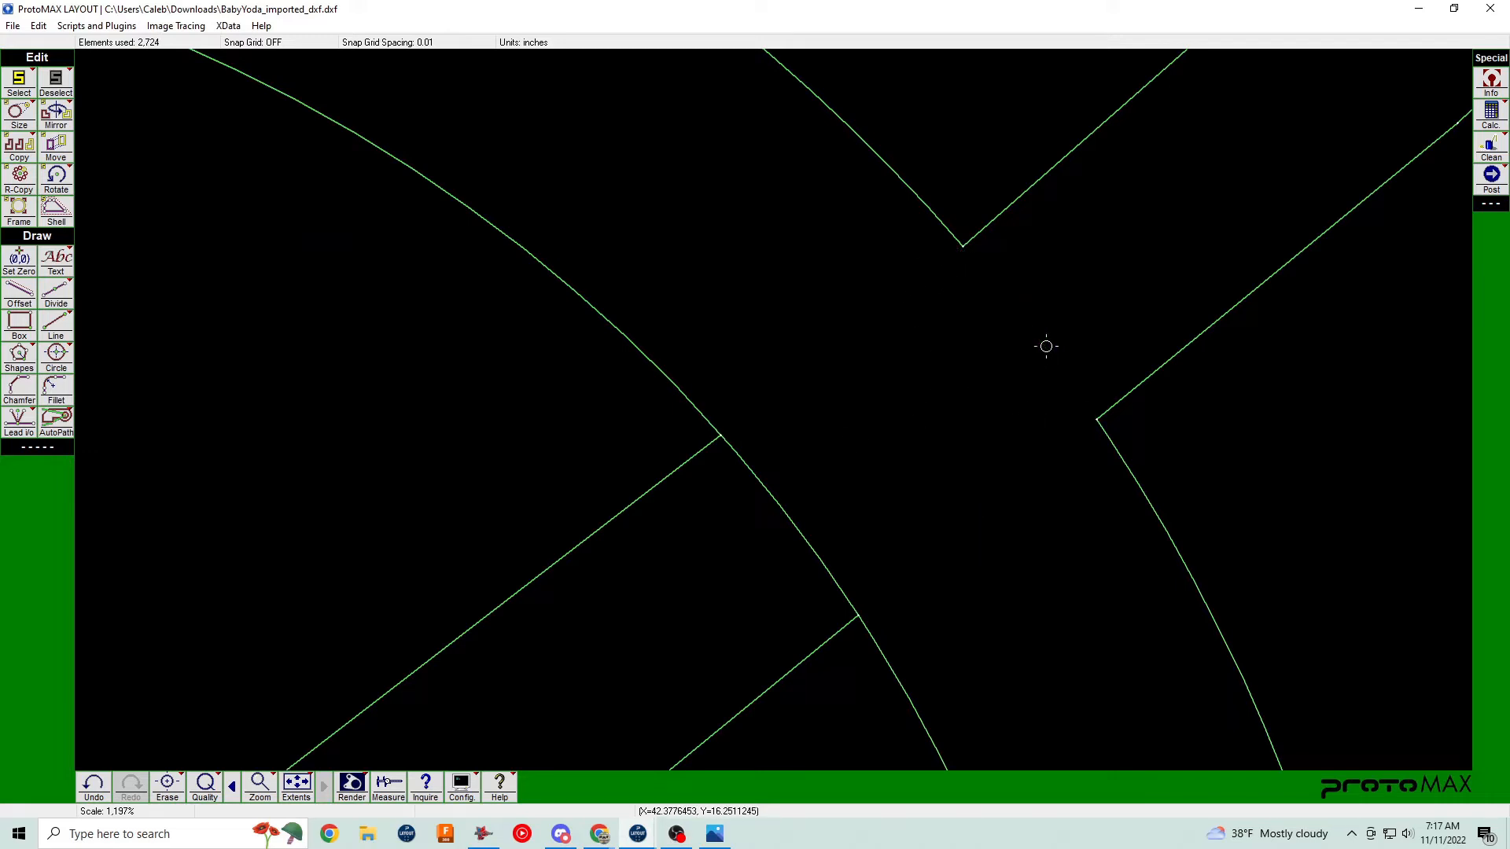
{"action": "left_click", "coordinate": [819, 563]}
Erase the hat-line segment between the circles and both circle segments crossing the lower connection to the pompom.
{"action": "scroll", "coordinate": [788, 438], "scroll_direction": "down", "scroll_amount": 3}
{"action": "scroll", "coordinate": [778, 417], "scroll_direction": "up", "scroll_amount": 3}
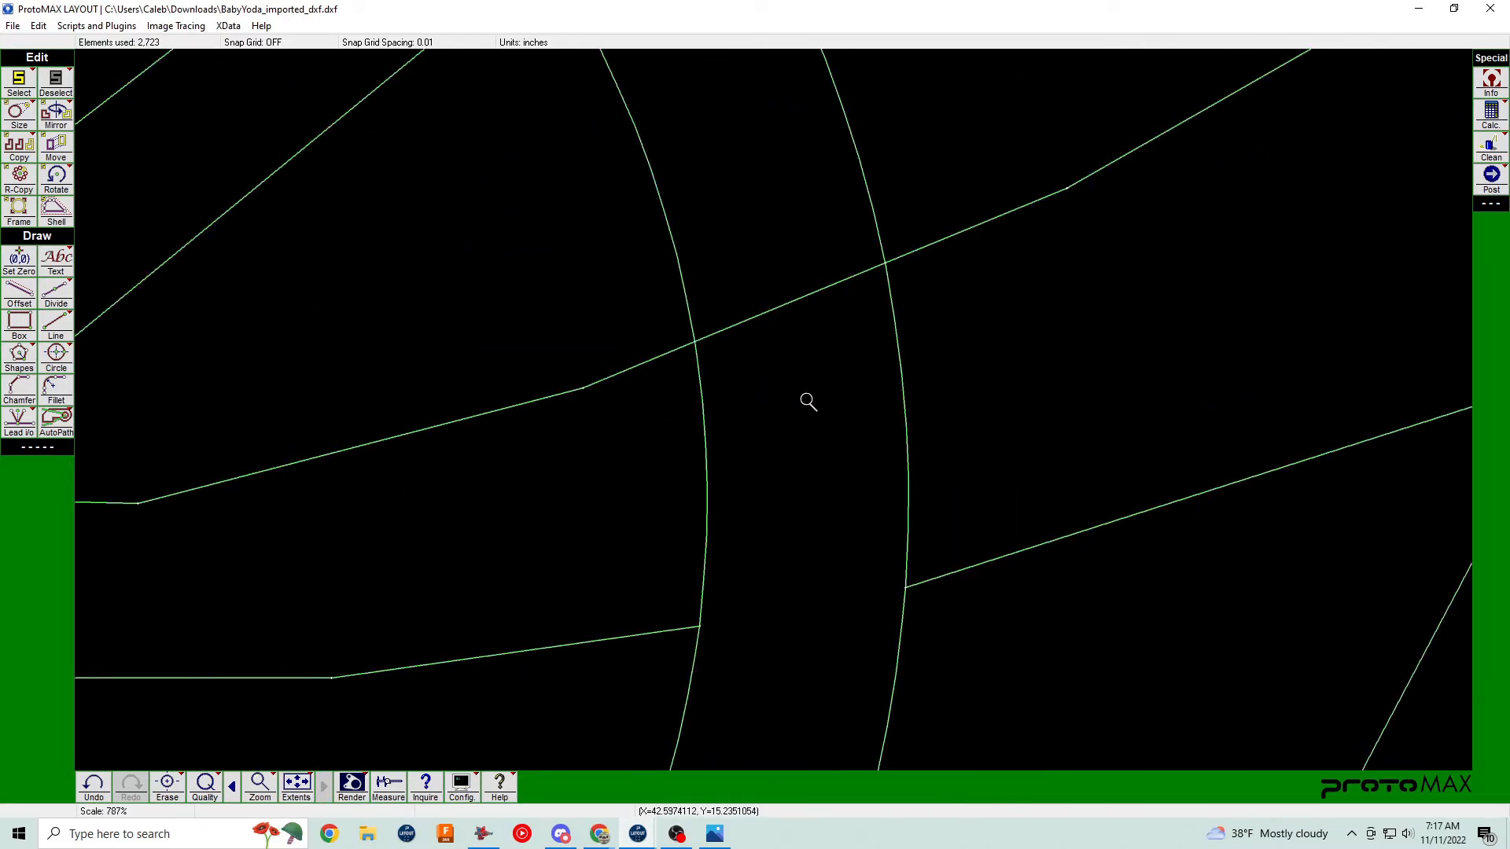
{"action": "left_click", "coordinate": [770, 305]}
{"action": "left_click", "coordinate": [707, 462]}
{"action": "left_click", "coordinate": [902, 471]}
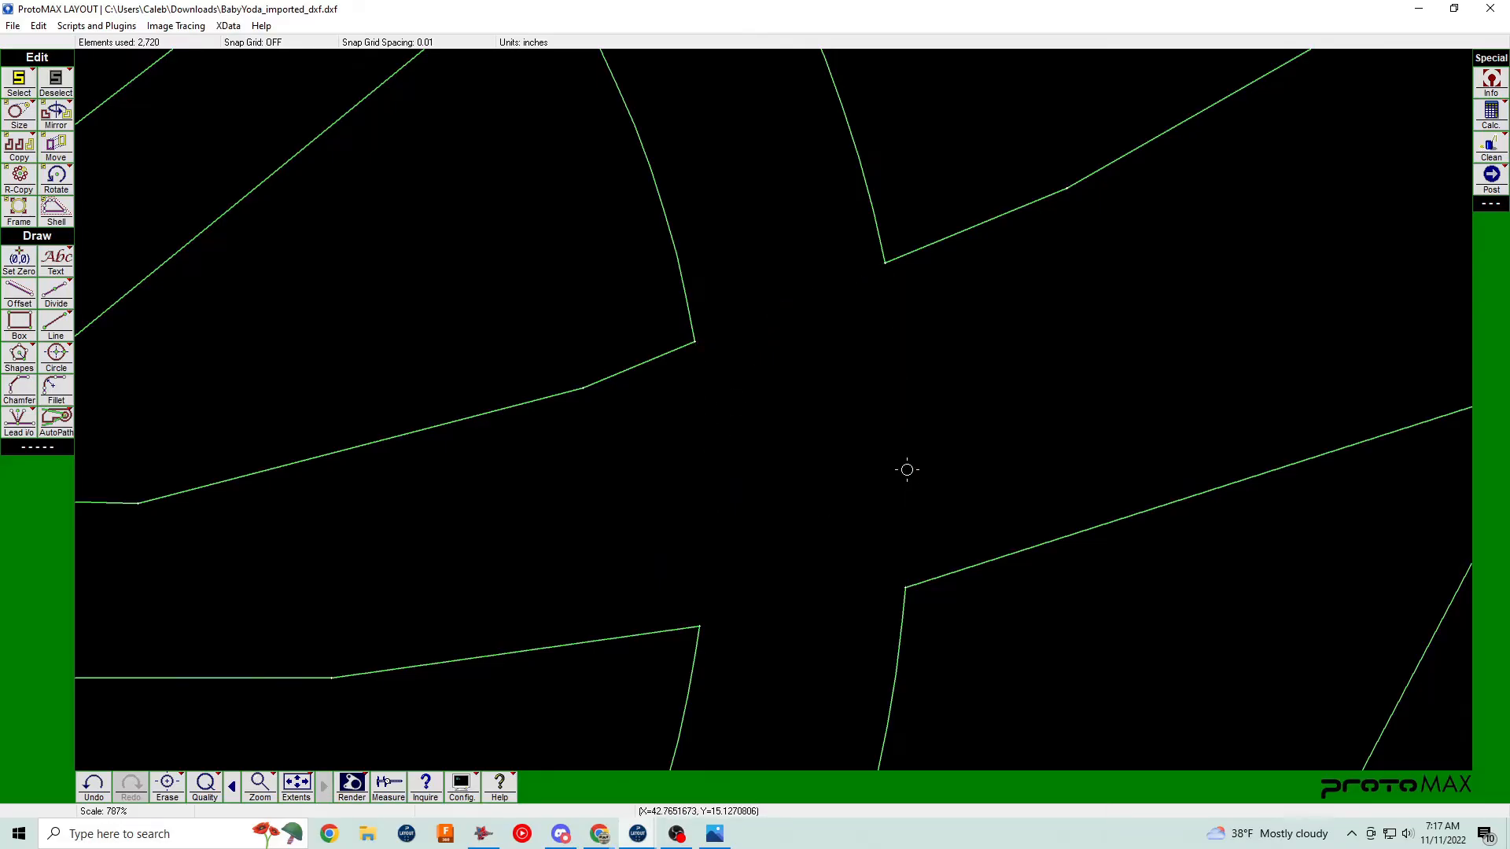
Examine the pompom's connections to the hat and the whole hat beside the Baby Yoda drawing.
{"action": "scroll", "coordinate": [774, 412], "scroll_direction": "down", "scroll_amount": 3}
{"action": "scroll", "coordinate": [775, 412], "scroll_direction": "down", "scroll_amount": 3}
{"action": "scroll", "coordinate": [770, 406], "scroll_direction": "up", "scroll_amount": 2}
{"action": "scroll", "coordinate": [784, 408], "scroll_direction": "down", "scroll_amount": 3}
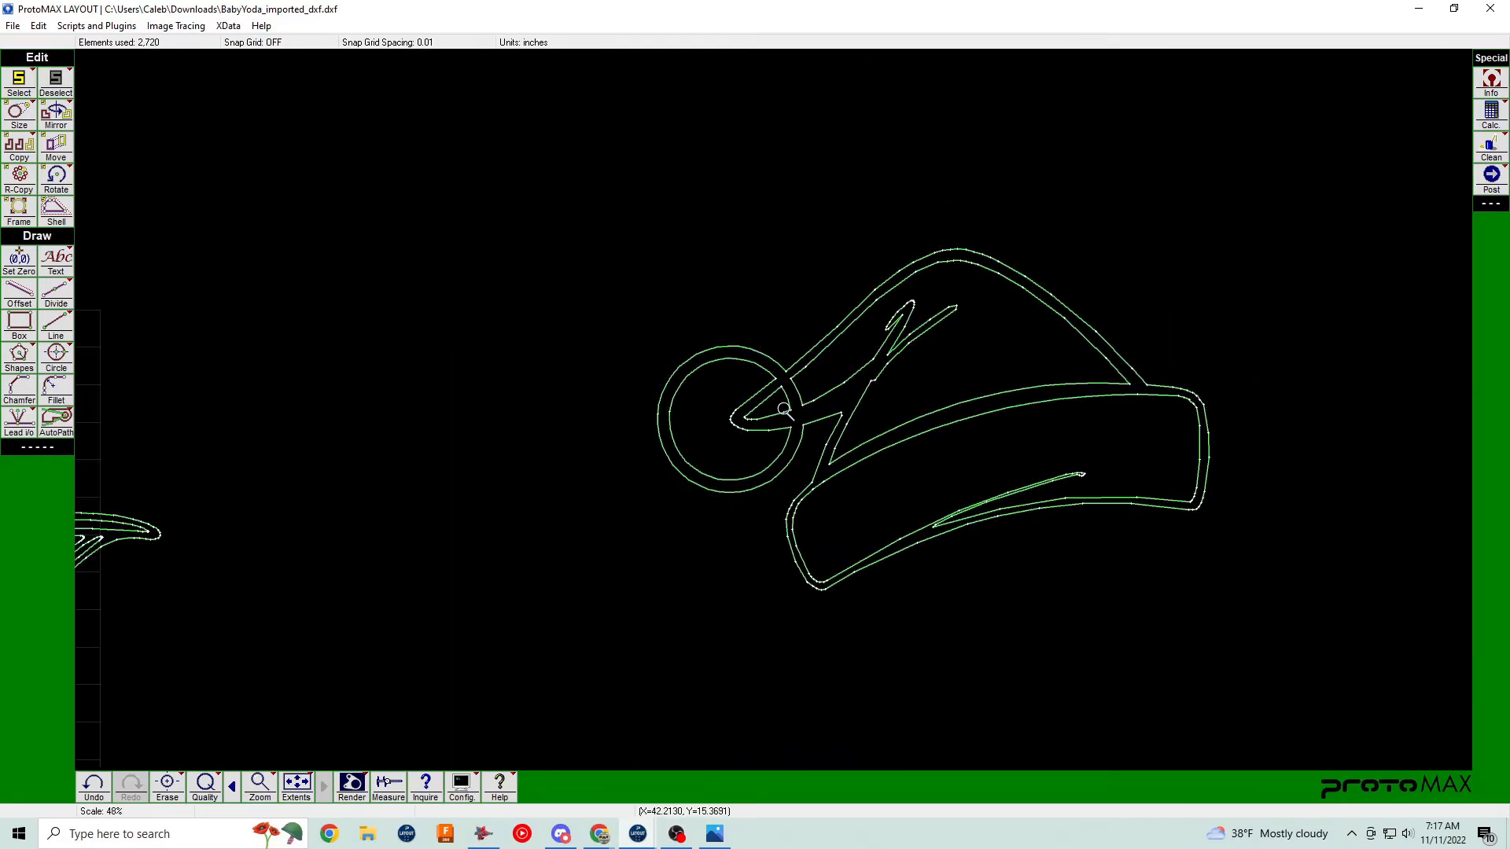
{"action": "scroll", "coordinate": [826, 403], "scroll_direction": "up", "scroll_amount": 3}
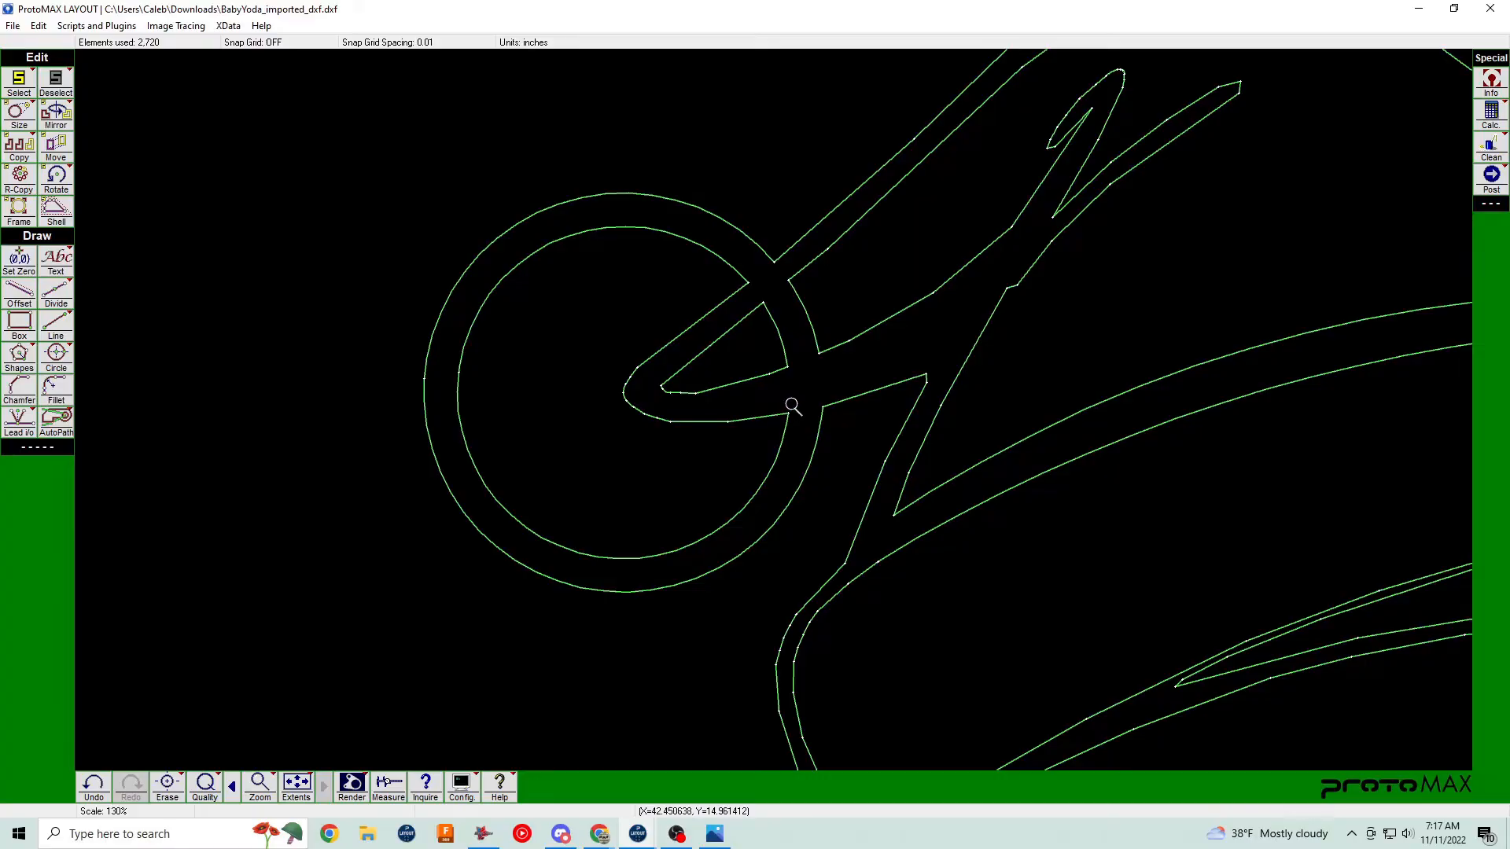
{"action": "scroll", "coordinate": [792, 405], "scroll_direction": "down", "scroll_amount": 3}
{"action": "scroll", "coordinate": [865, 402], "scroll_direction": "up", "scroll_amount": 3}
{"action": "scroll", "coordinate": [952, 401], "scroll_direction": "down", "scroll_amount": 2}
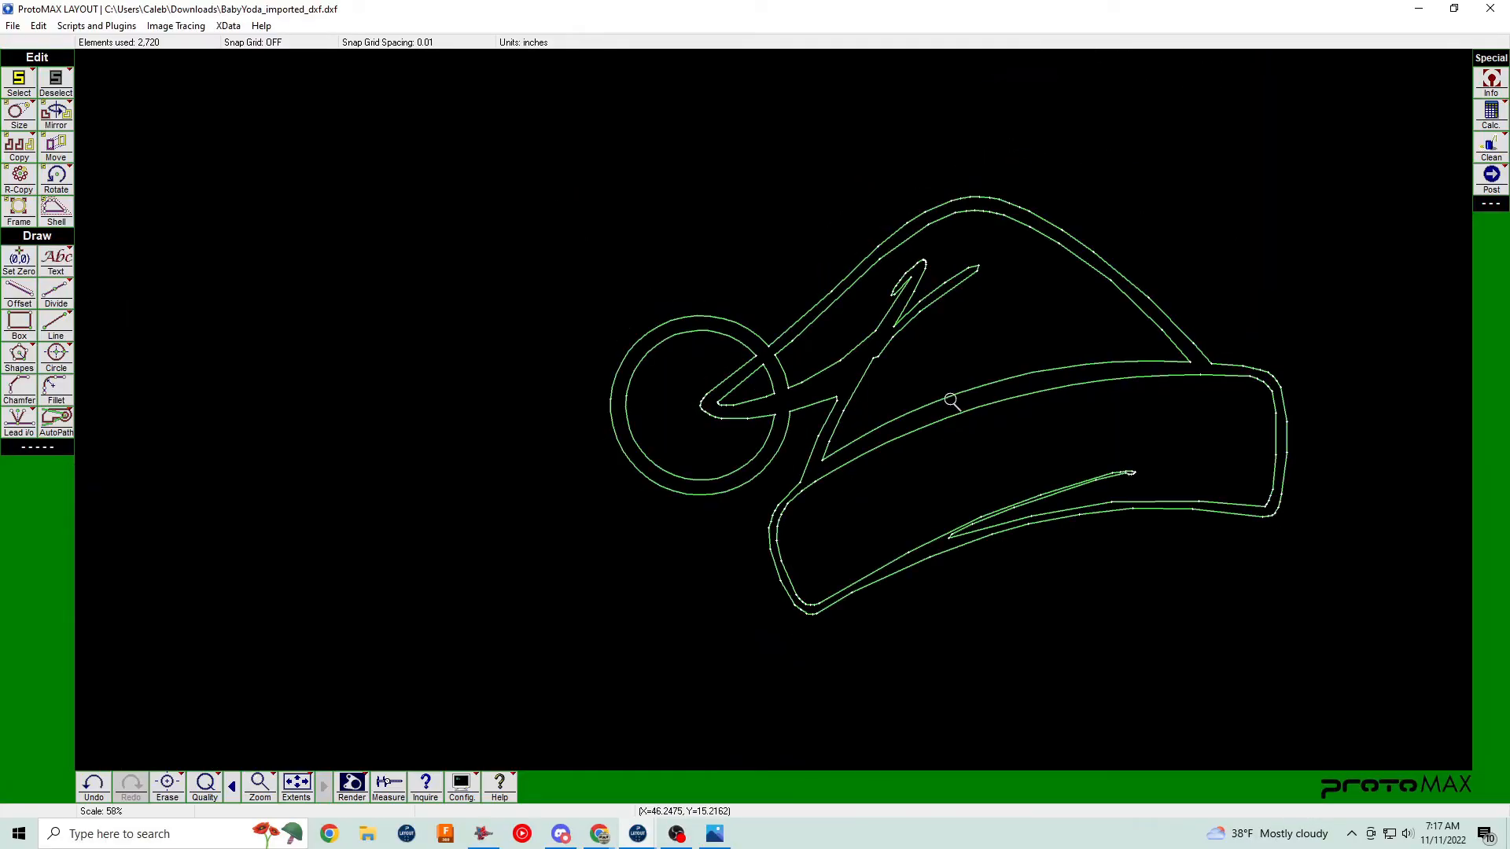
{"action": "scroll", "coordinate": [727, 391], "scroll_direction": "up", "scroll_amount": 3}
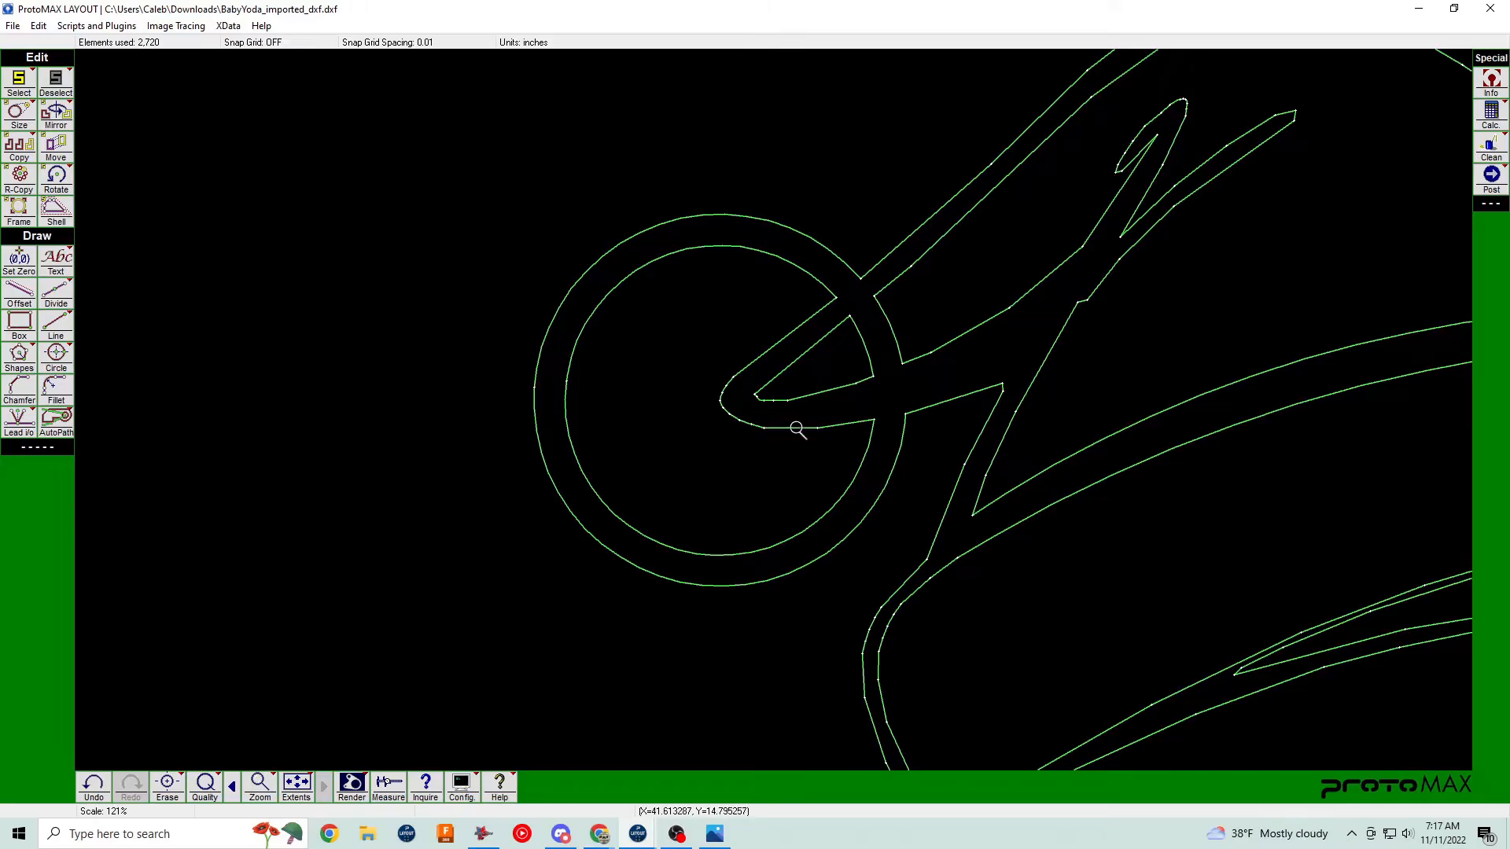
{"action": "scroll", "coordinate": [795, 425], "scroll_direction": "down", "scroll_amount": 2}
{"action": "scroll", "coordinate": [771, 408], "scroll_direction": "up", "scroll_amount": 1}
{"action": "scroll", "coordinate": [759, 413], "scroll_direction": "down", "scroll_amount": 4}
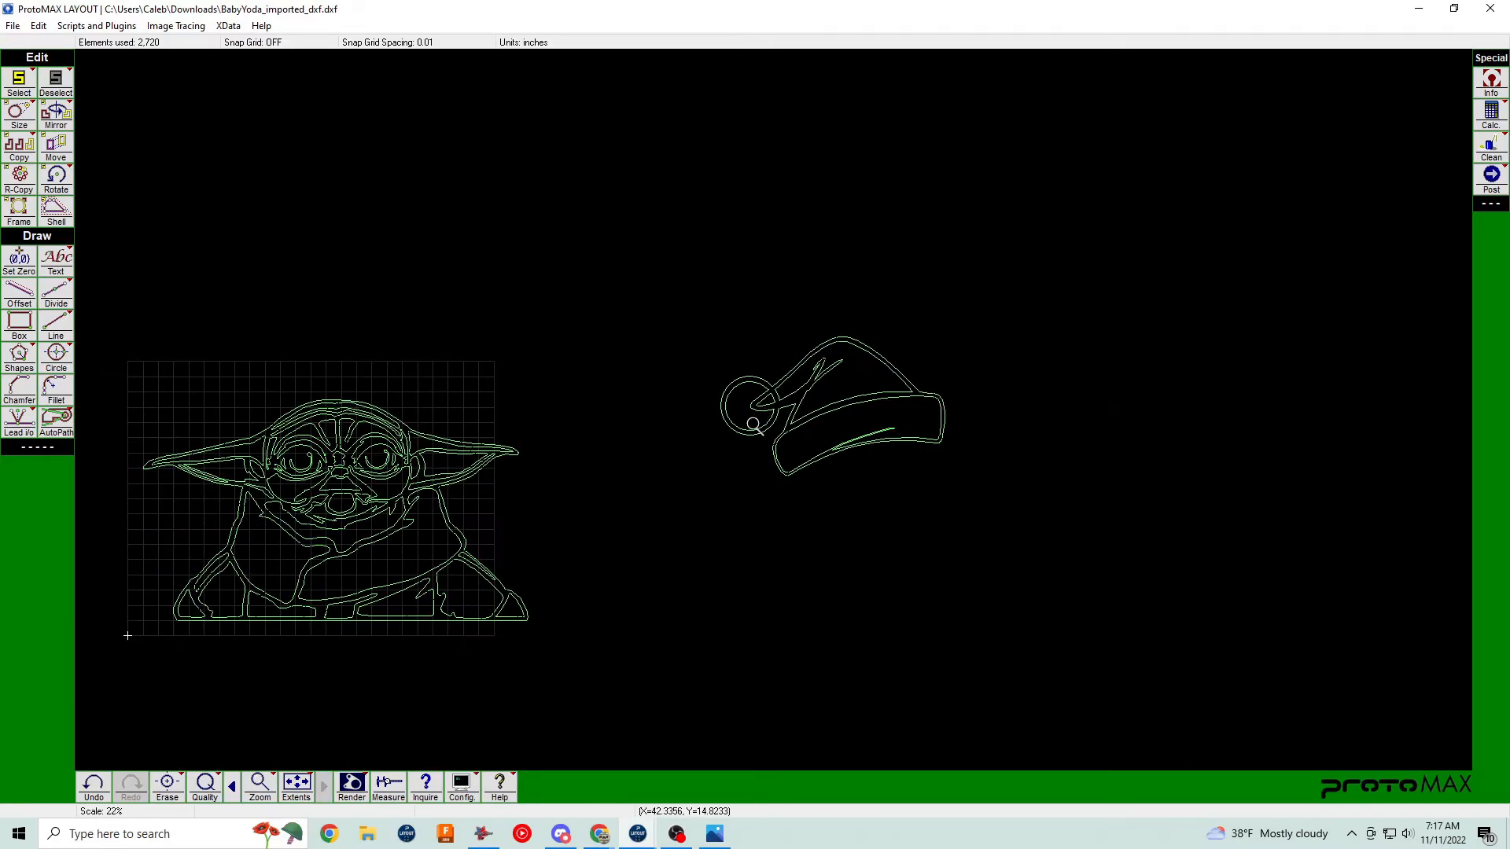
{"action": "scroll", "coordinate": [755, 420], "scroll_direction": "down", "scroll_amount": 1}
{"action": "scroll", "coordinate": [763, 416], "scroll_direction": "up", "scroll_amount": 5}
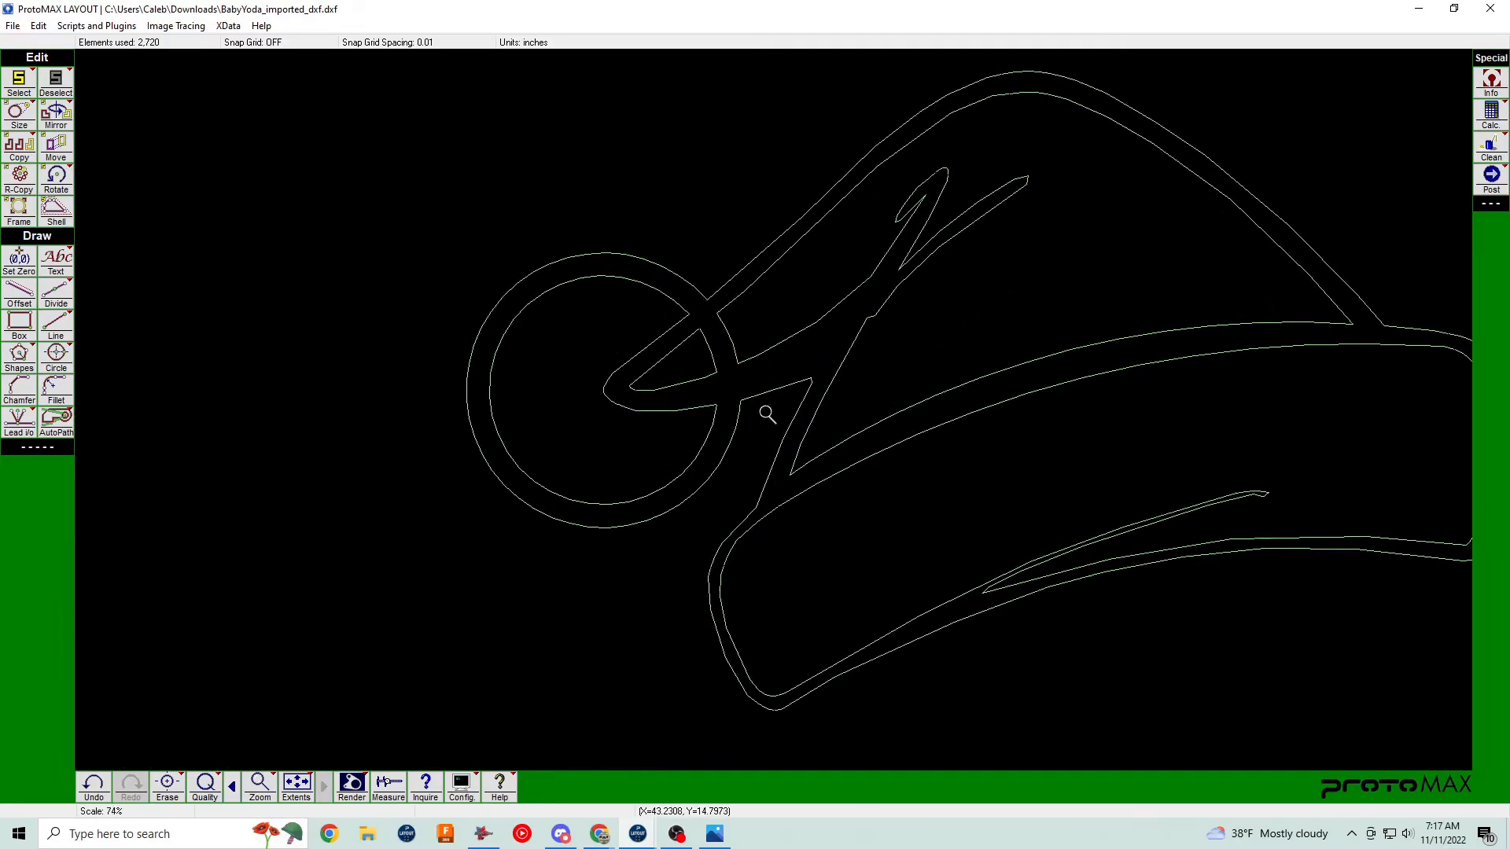
{"action": "scroll", "coordinate": [707, 420], "scroll_direction": "up", "scroll_amount": 1}
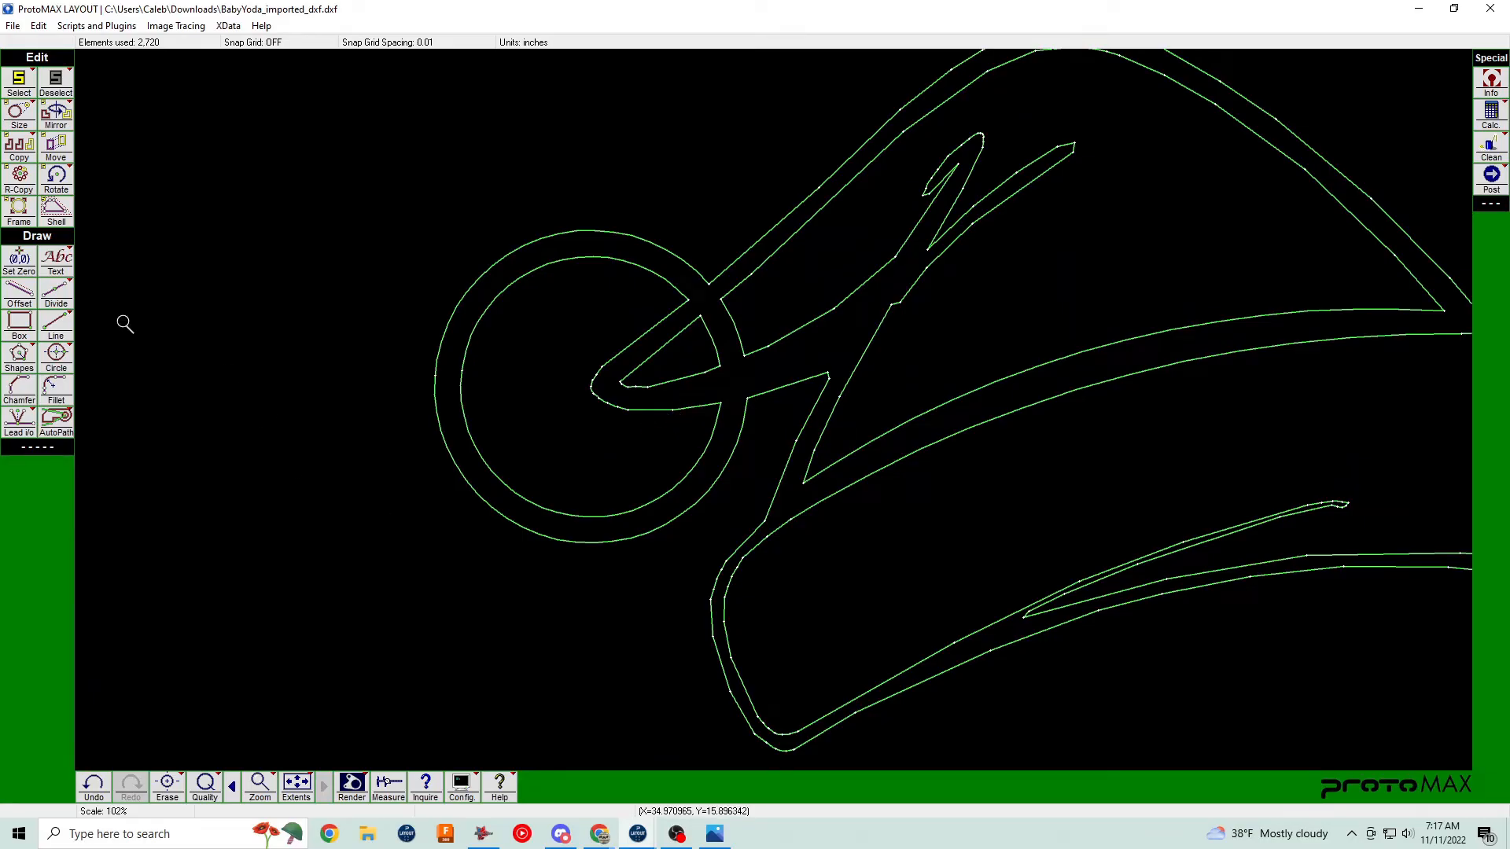
{"action": "scroll", "coordinate": [637, 393], "scroll_direction": "up", "scroll_amount": 1}
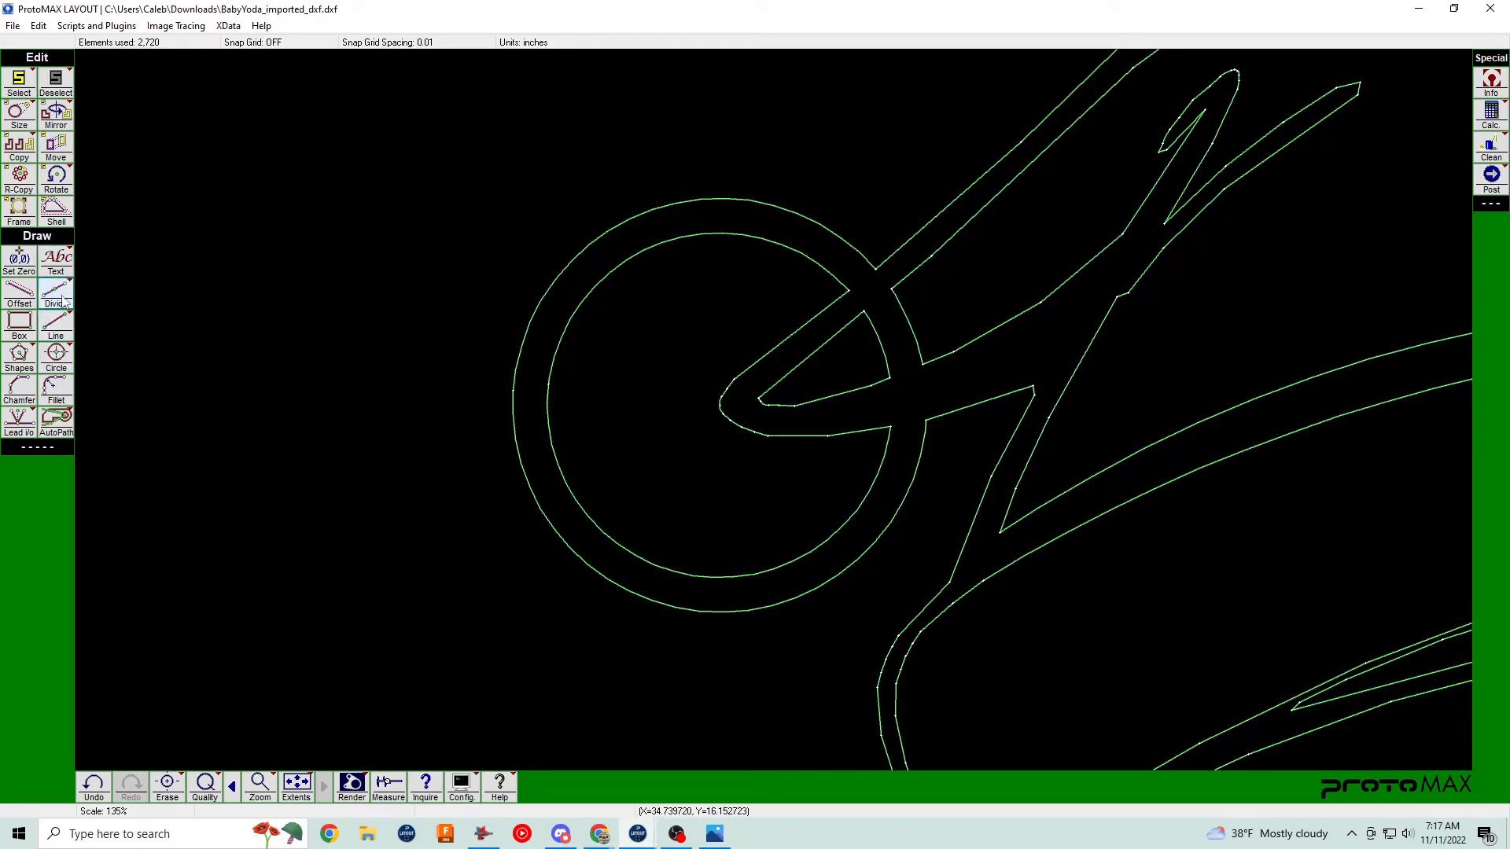
Draw a flatter 3 Point Arc from the outer circle's lower hat junction to its far side, and erase the original lower arc.
{"action": "left_click", "coordinate": [57, 353]}
{"action": "left_click", "coordinate": [148, 428]}
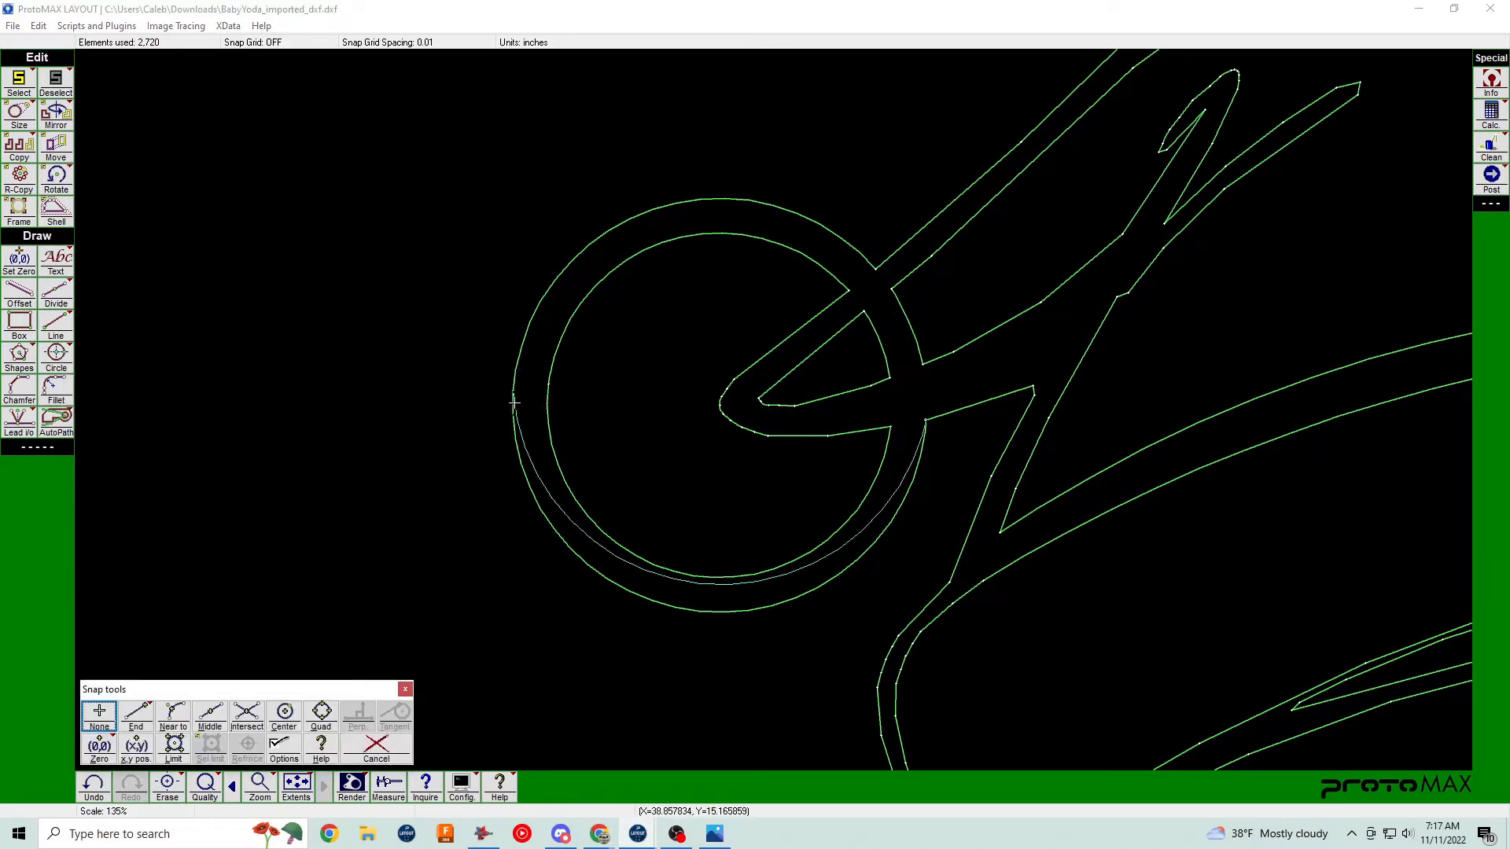
{"action": "left_click", "coordinate": [602, 557]}
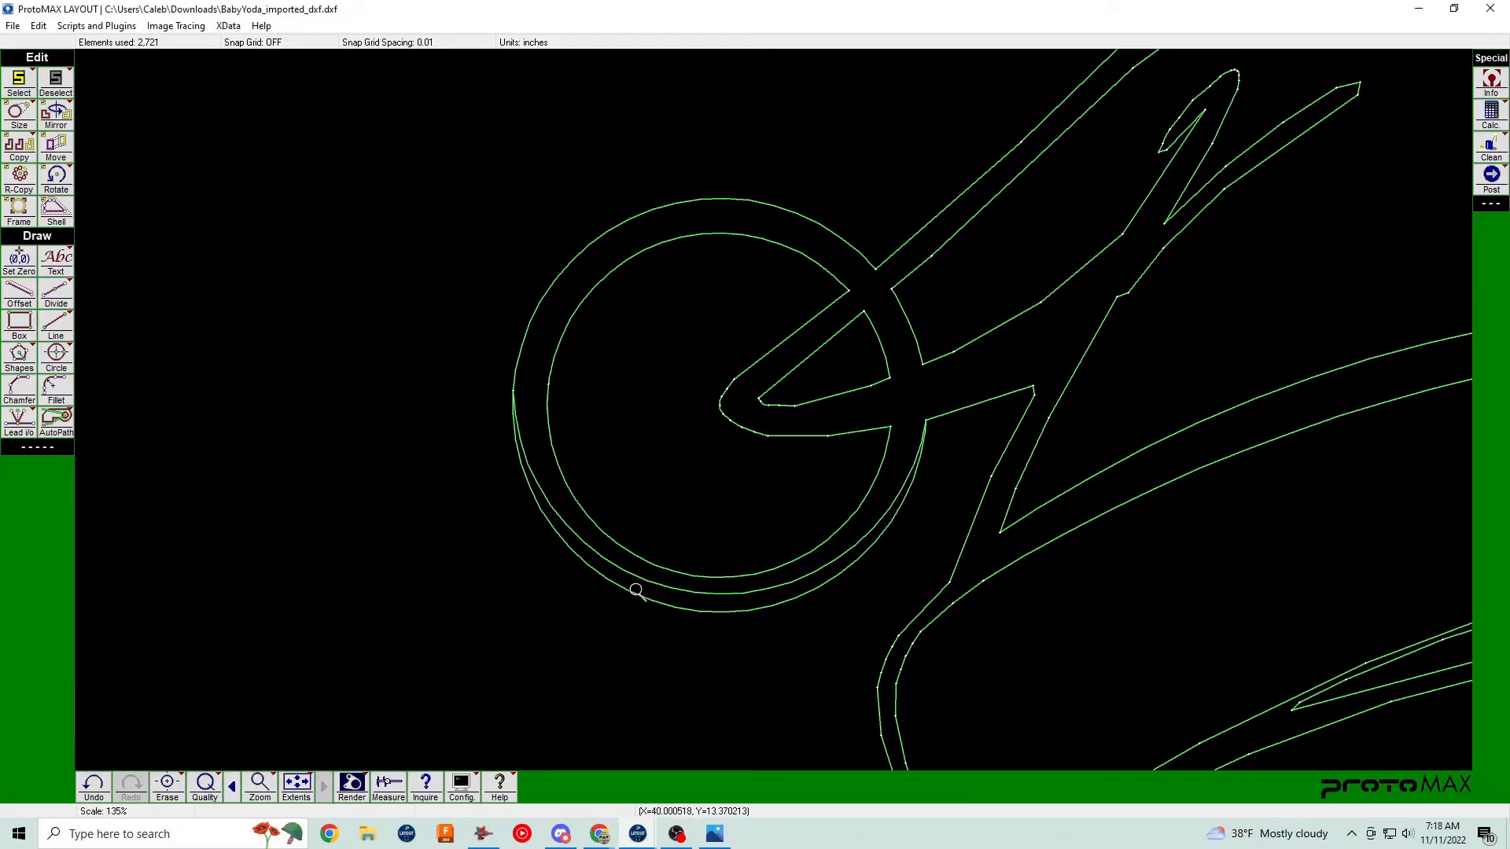
{"action": "key", "text": "ctrl+z"}
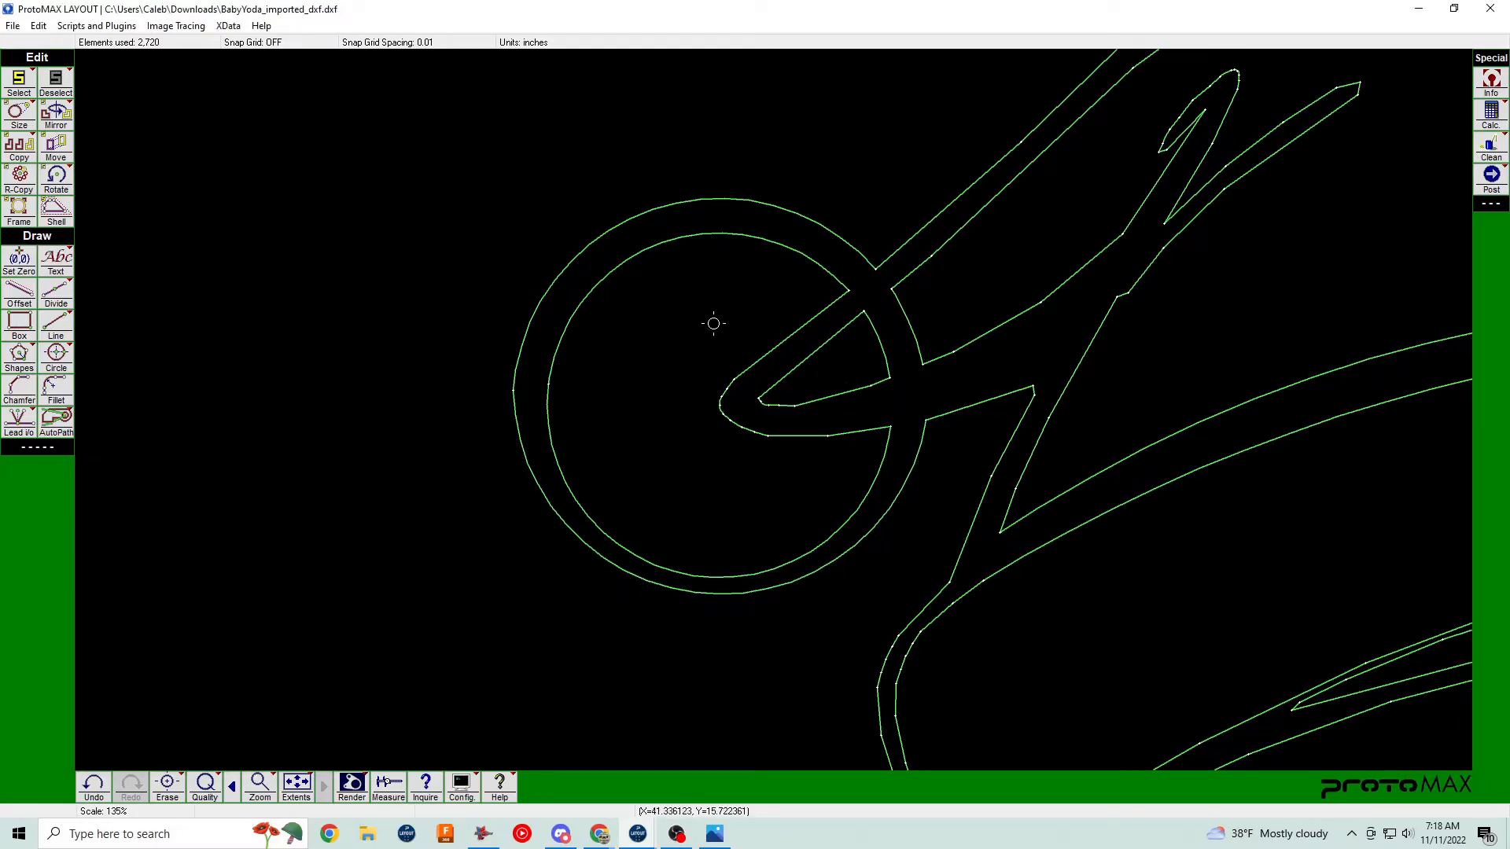
Draw a flatter 3 Point Arc from the inner circle's upper hat junction to its far side, replacing the original upper arc.
{"action": "right_click", "coordinate": [55, 354]}
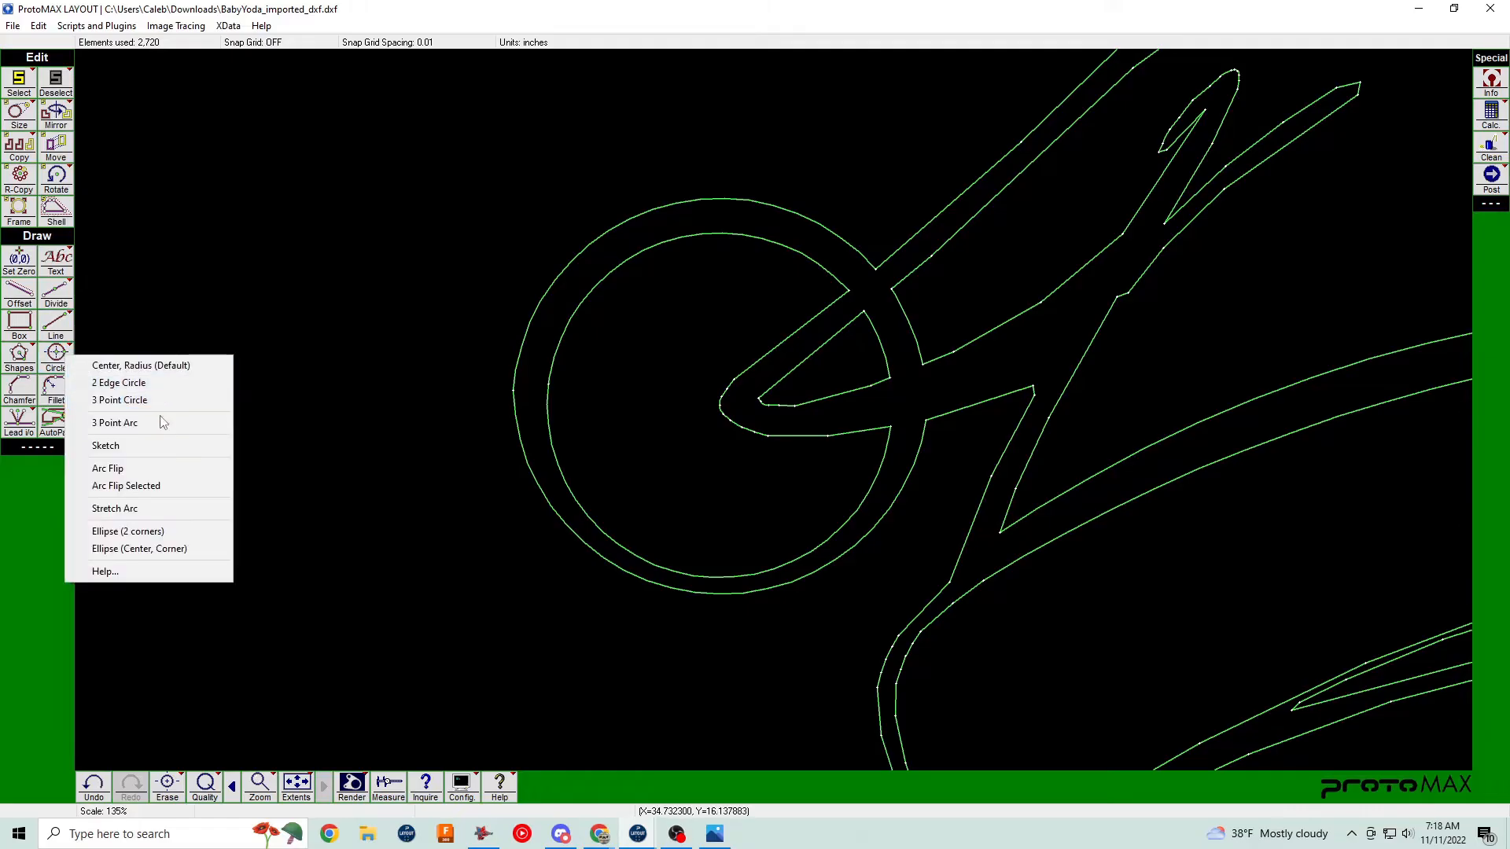
{"action": "left_click", "coordinate": [157, 422]}
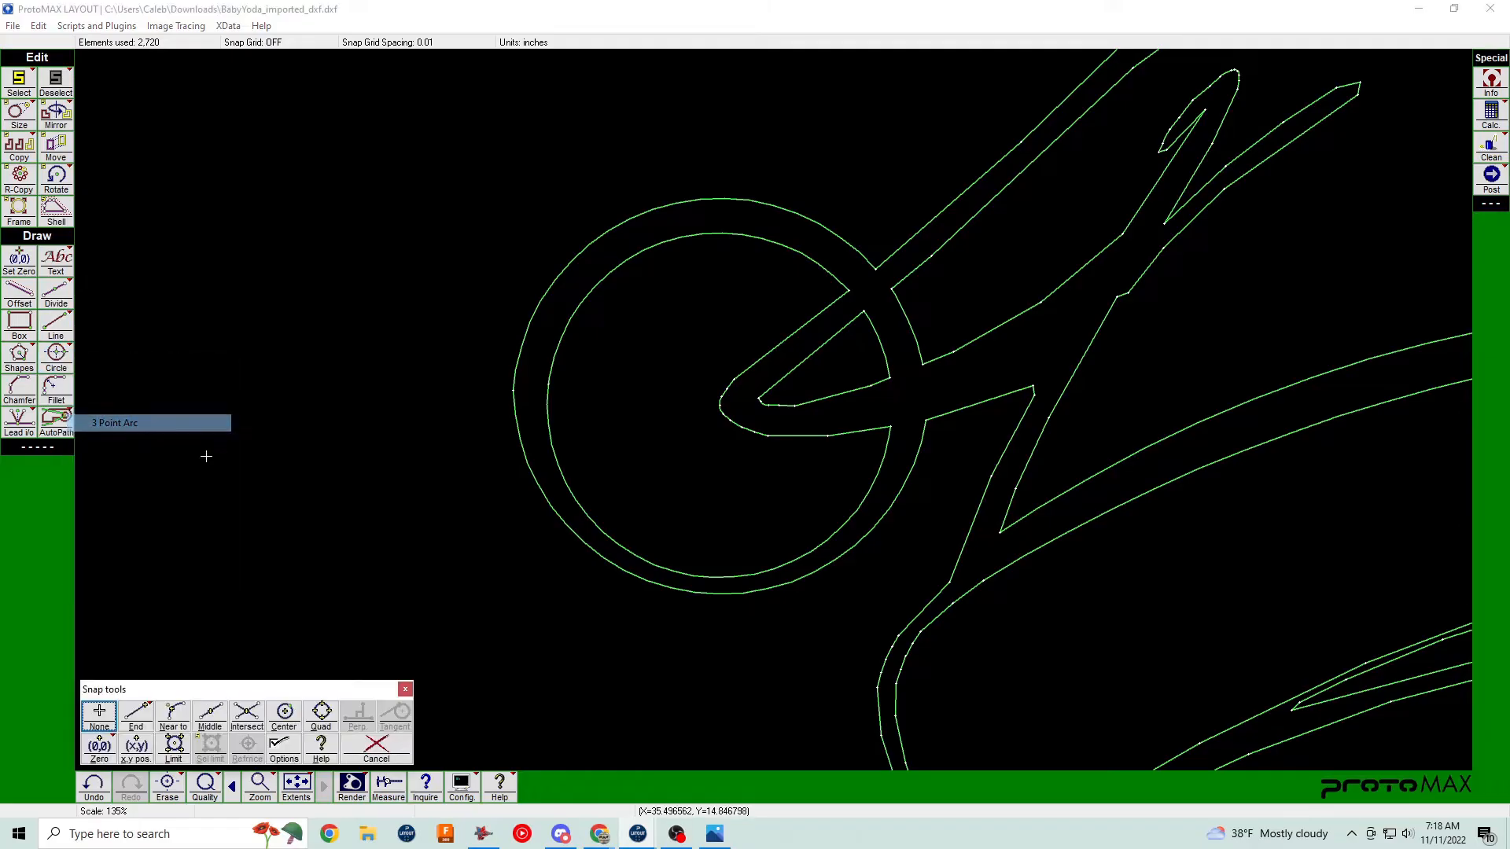
{"action": "left_click", "coordinate": [850, 292]}
{"action": "left_click", "coordinate": [548, 382]}
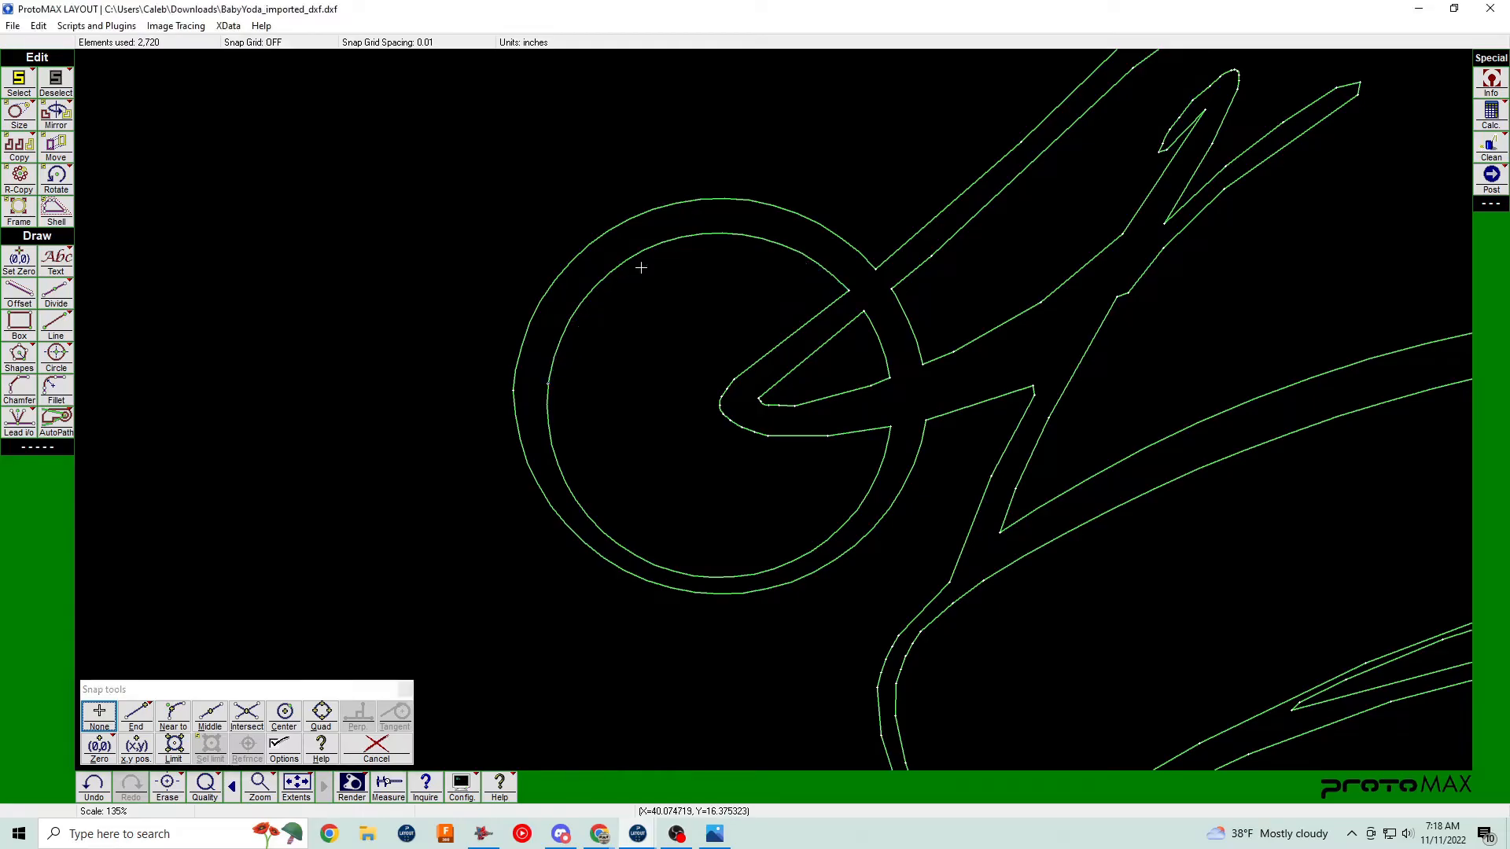
{"action": "left_click", "coordinate": [641, 263]}
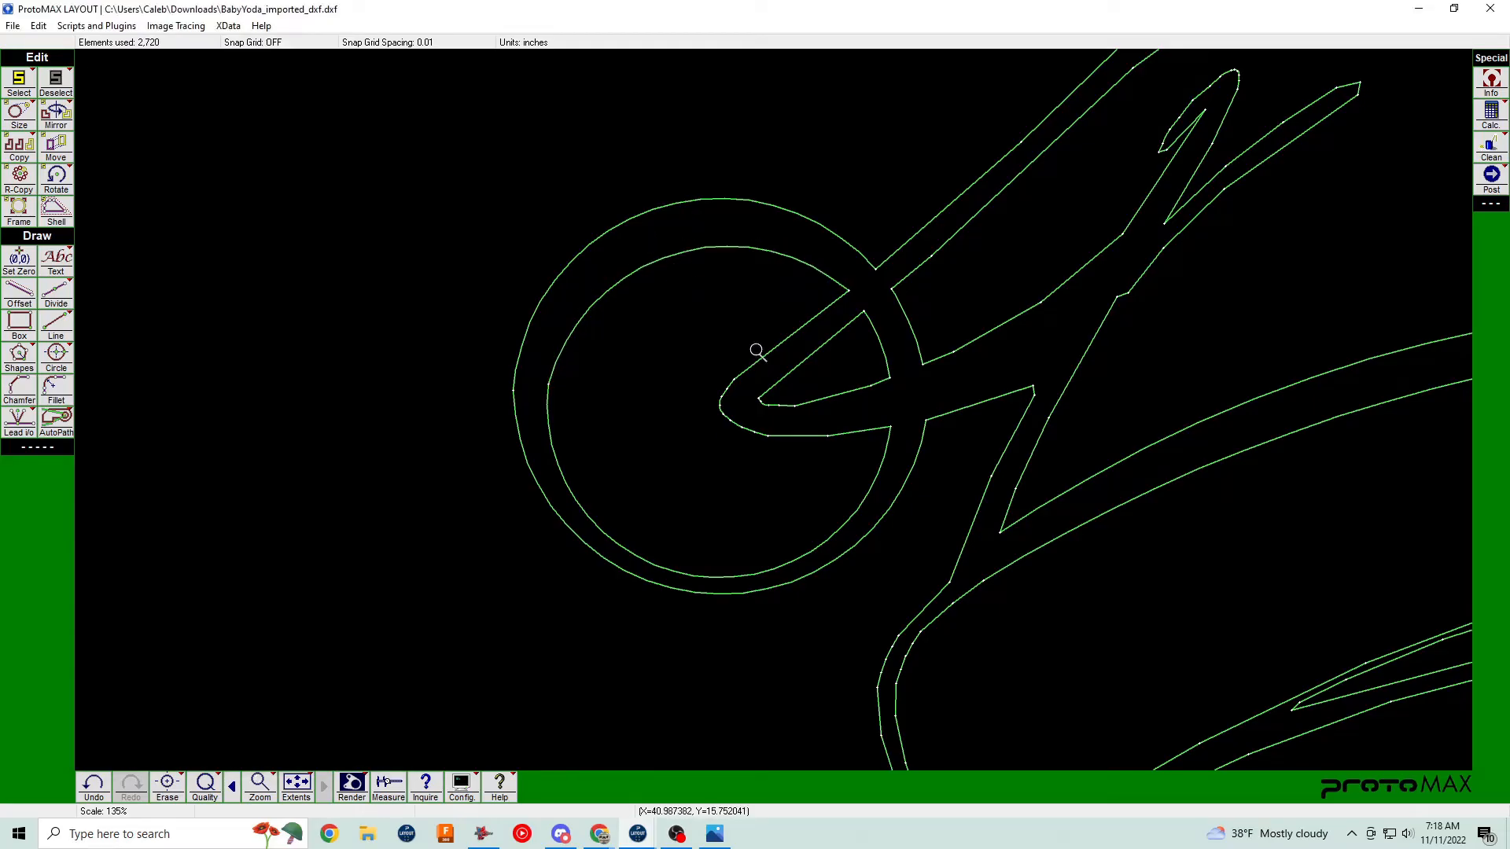
Examine the reshaped pompom rings up close and their look on the whole hat next to Baby Yoda.
{"action": "scroll", "coordinate": [756, 351], "scroll_direction": "down", "scroll_amount": 3}
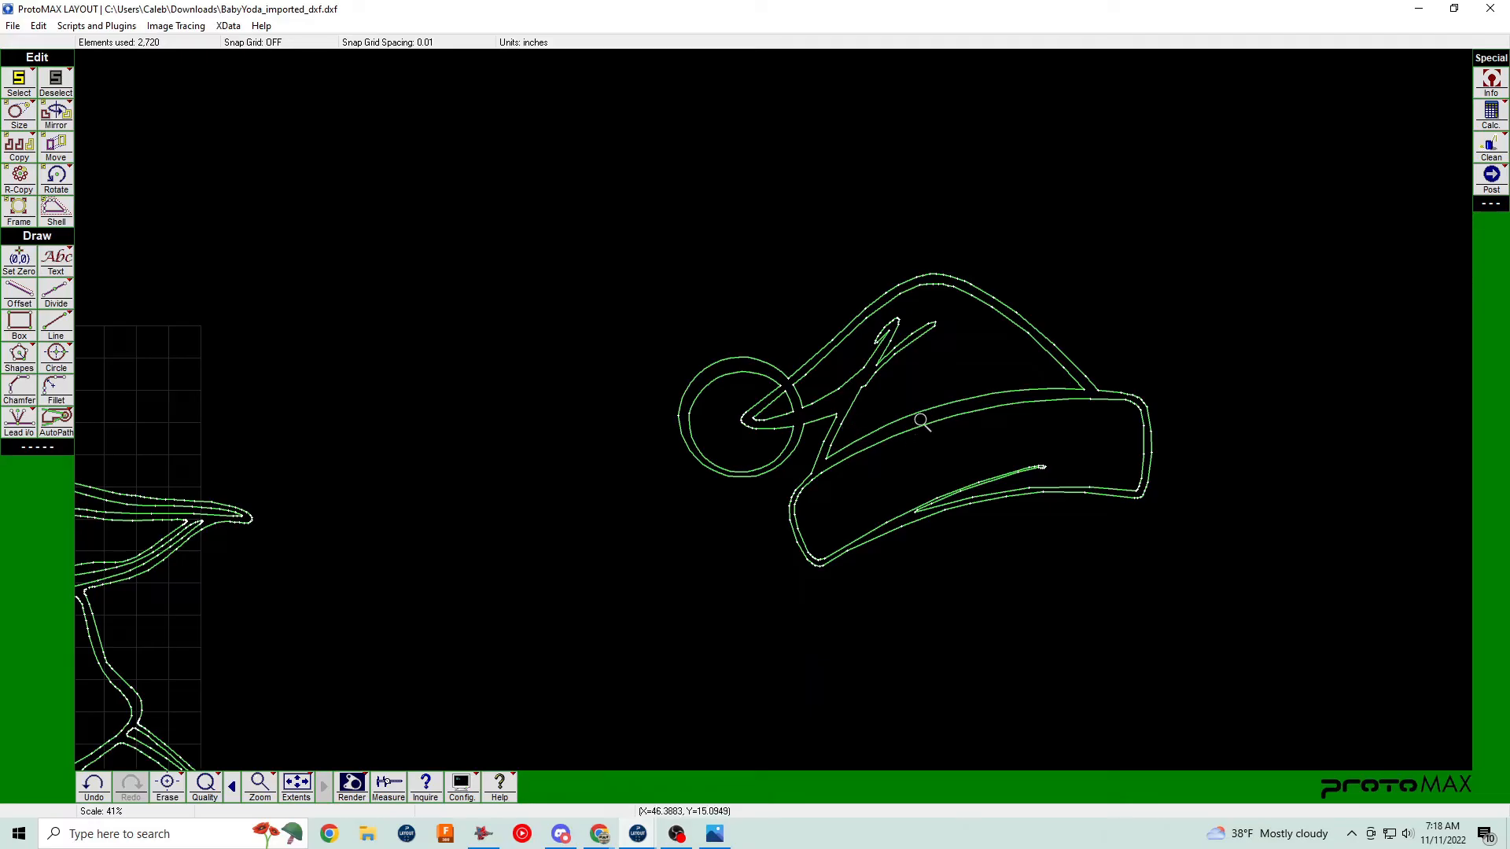
{"action": "scroll", "coordinate": [771, 411], "scroll_direction": "up", "scroll_amount": 3}
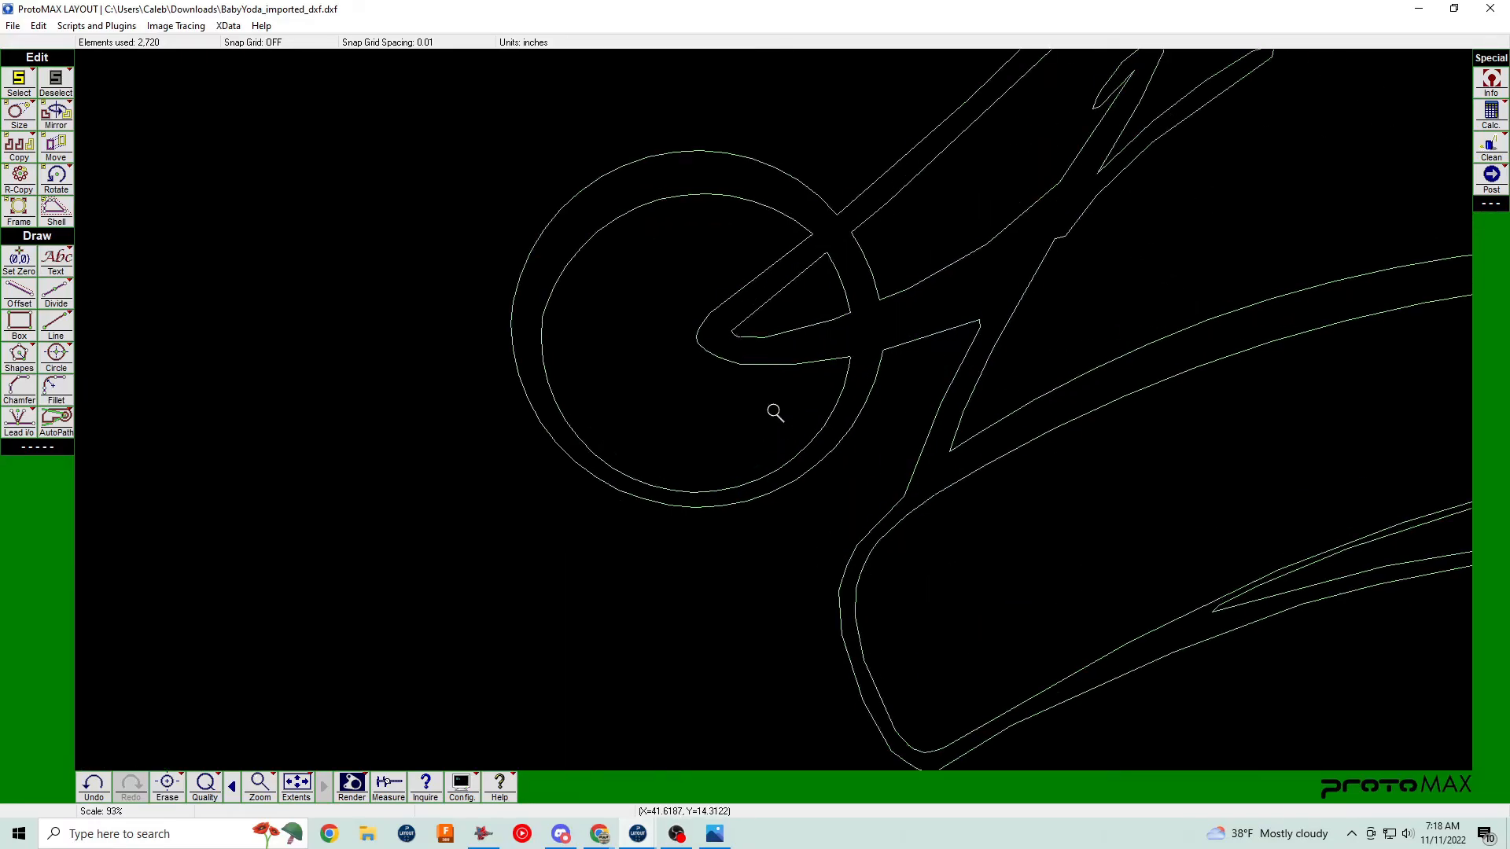
{"action": "scroll", "coordinate": [799, 408], "scroll_direction": "down", "scroll_amount": 2}
{"action": "scroll", "coordinate": [813, 398], "scroll_direction": "up", "scroll_amount": 2}
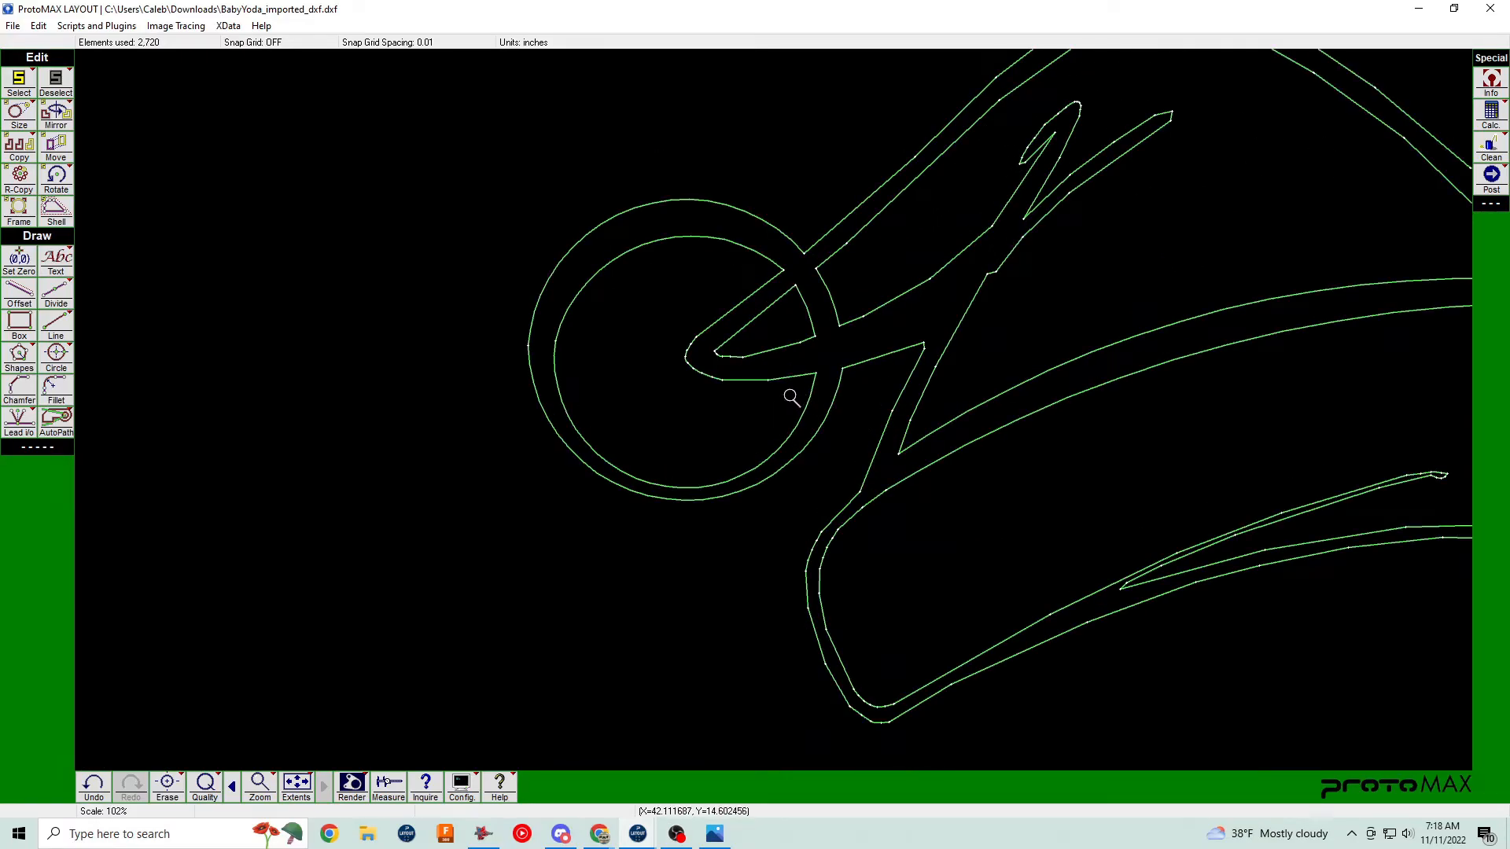
{"action": "scroll", "coordinate": [776, 404], "scroll_direction": "down", "scroll_amount": 3}
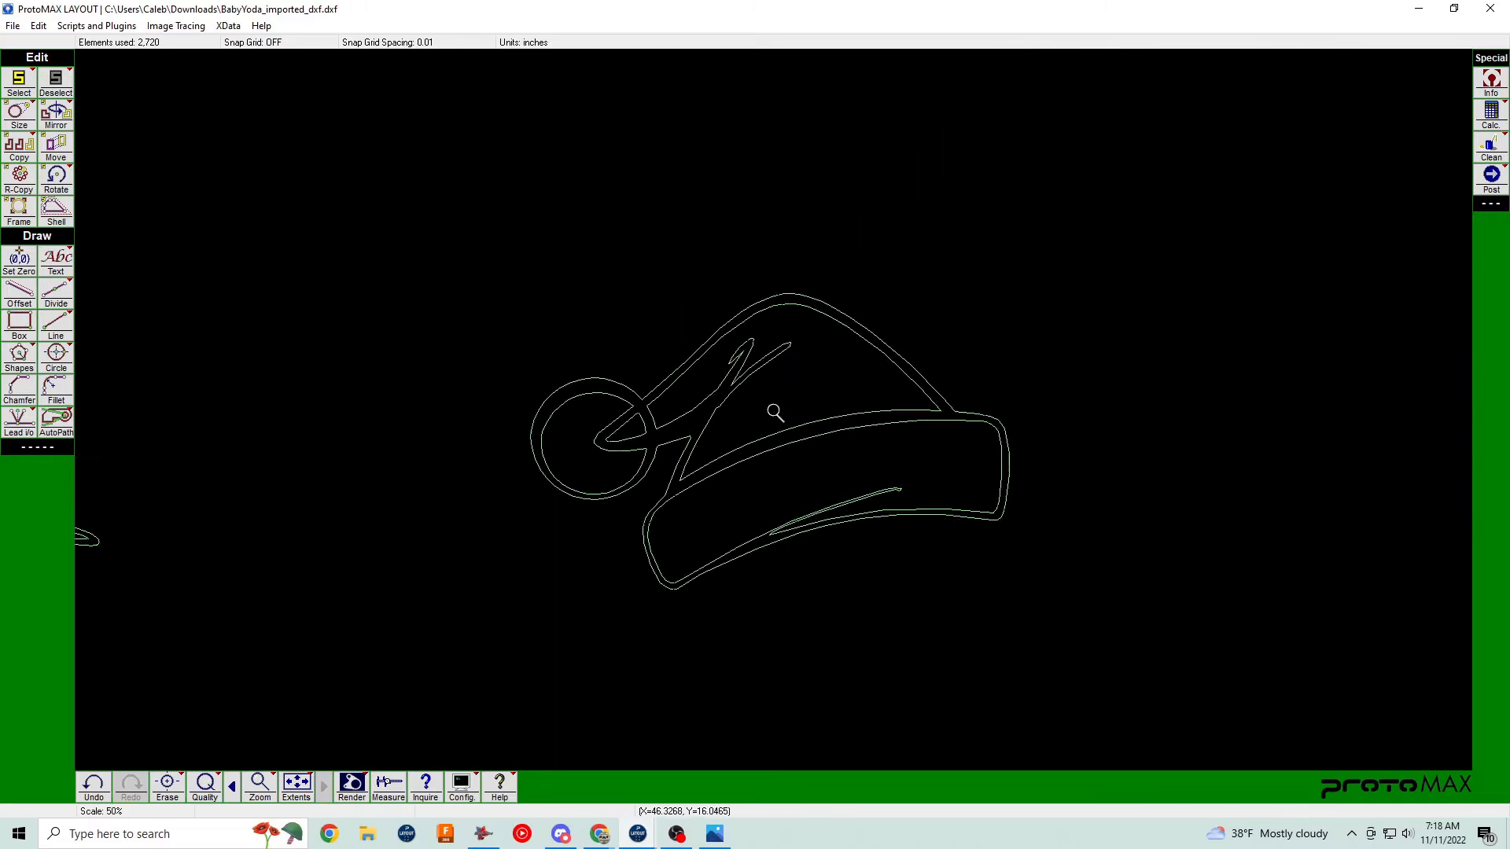
{"action": "scroll", "coordinate": [775, 412], "scroll_direction": "up", "scroll_amount": 4}
{"action": "scroll", "coordinate": [775, 412], "scroll_direction": "down", "scroll_amount": 7}
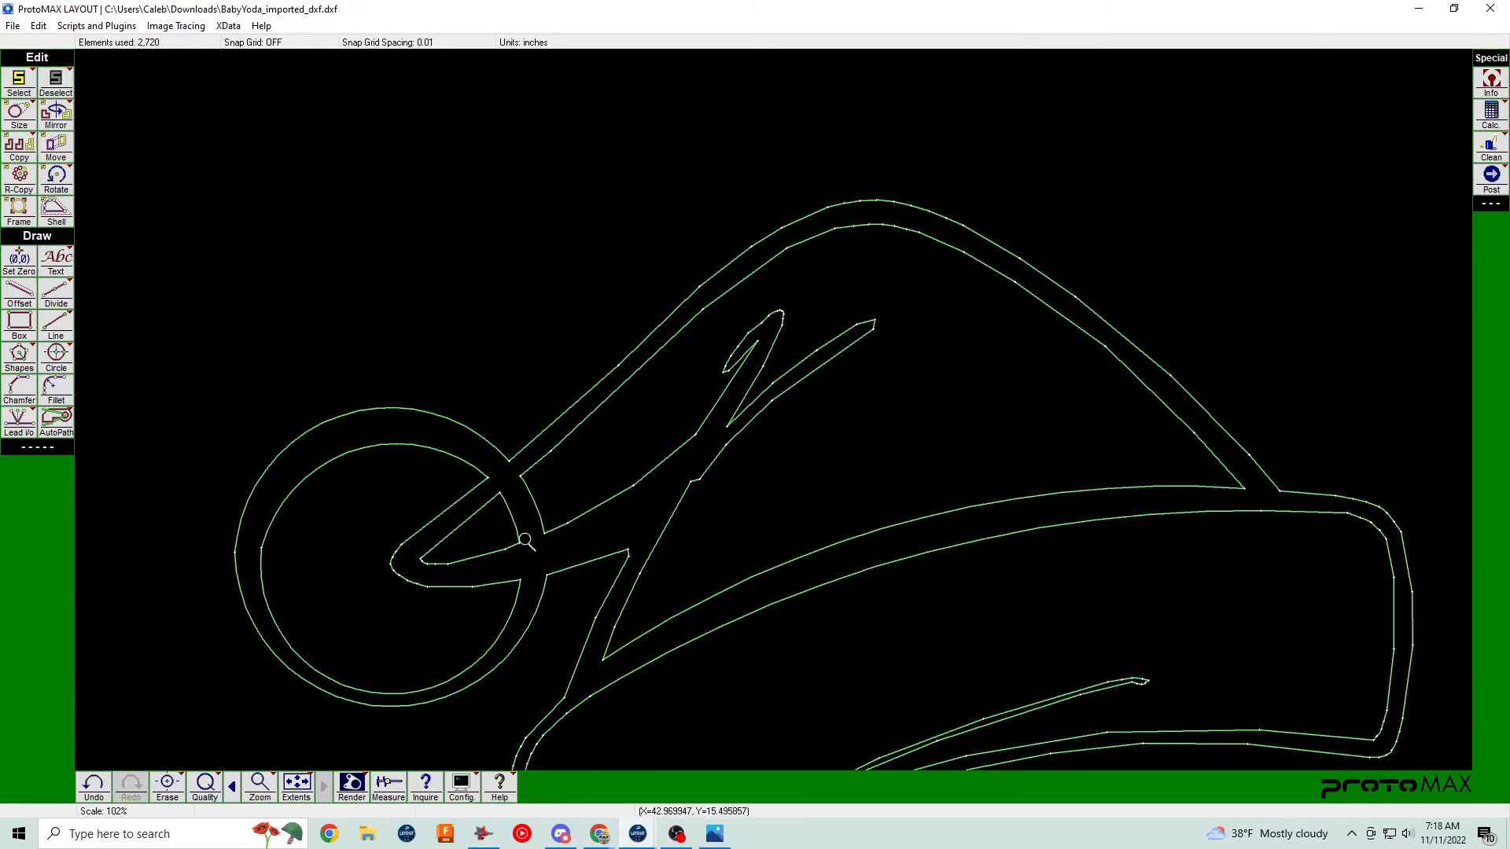
{"action": "scroll", "coordinate": [776, 412], "scroll_direction": "up", "scroll_amount": 2}
{"action": "scroll", "coordinate": [775, 412], "scroll_direction": "down", "scroll_amount": 5}
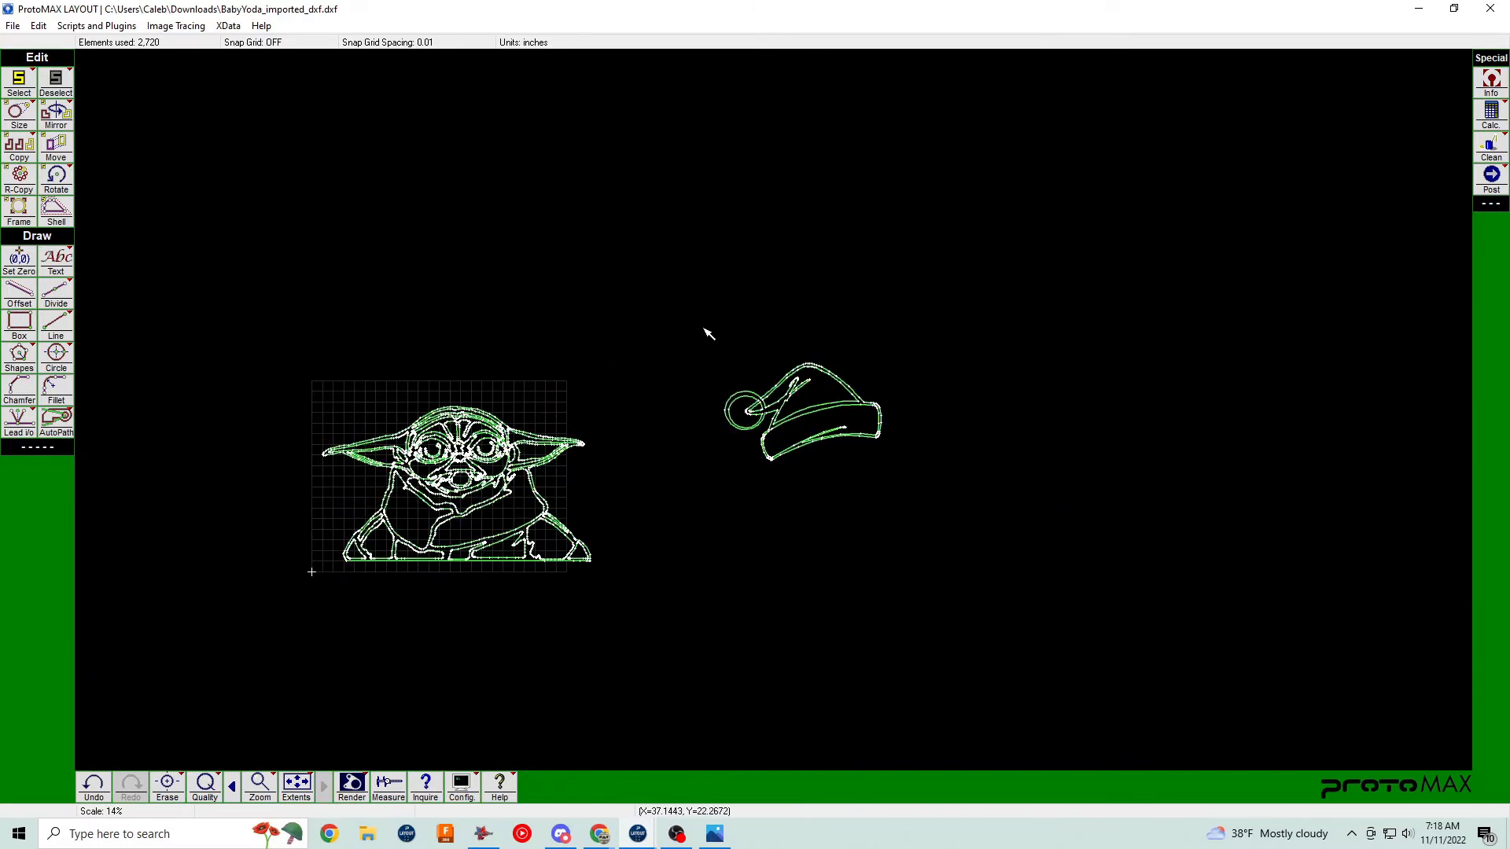
Move the Santa hat just above Baby Yoda's head and rotate it a few degrees clockwise.
{"action": "key", "text": "m"}
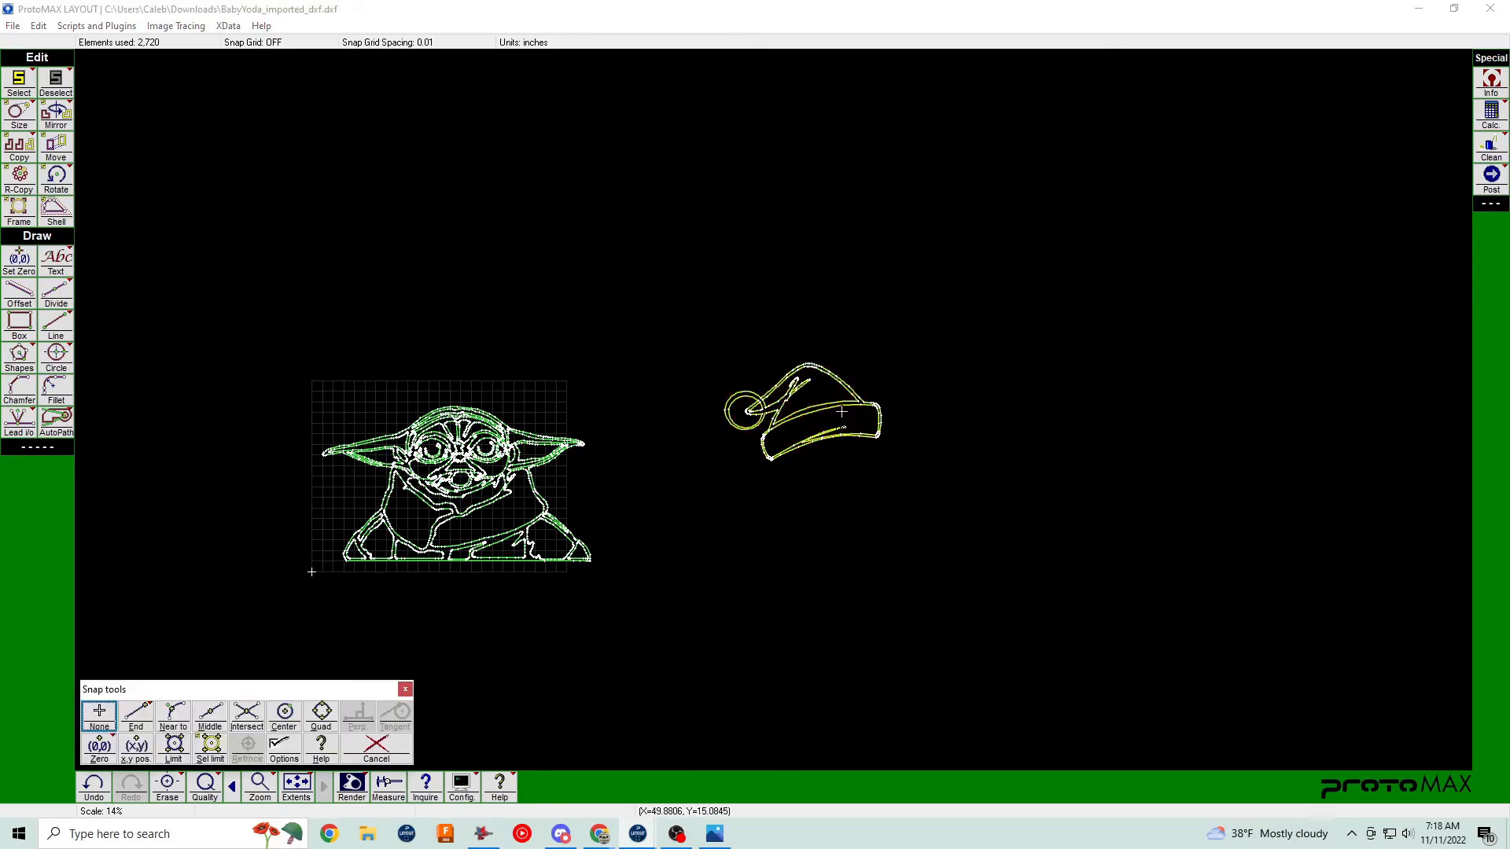
{"action": "left_click", "coordinate": [841, 412]}
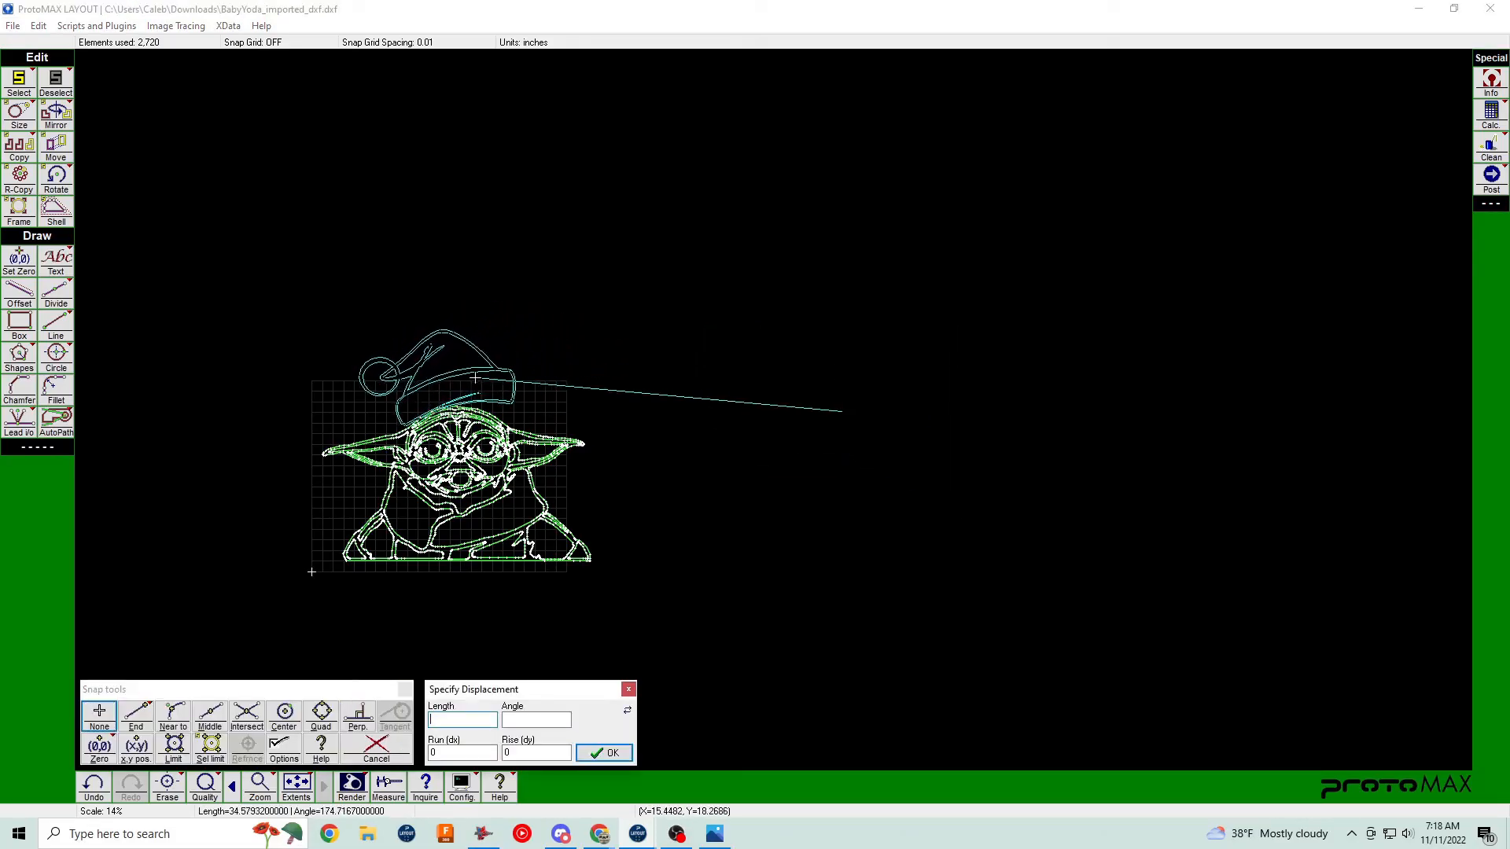
{"action": "left_click", "coordinate": [481, 375]}
{"action": "scroll", "coordinate": [763, 417], "scroll_direction": "down", "scroll_amount": 1}
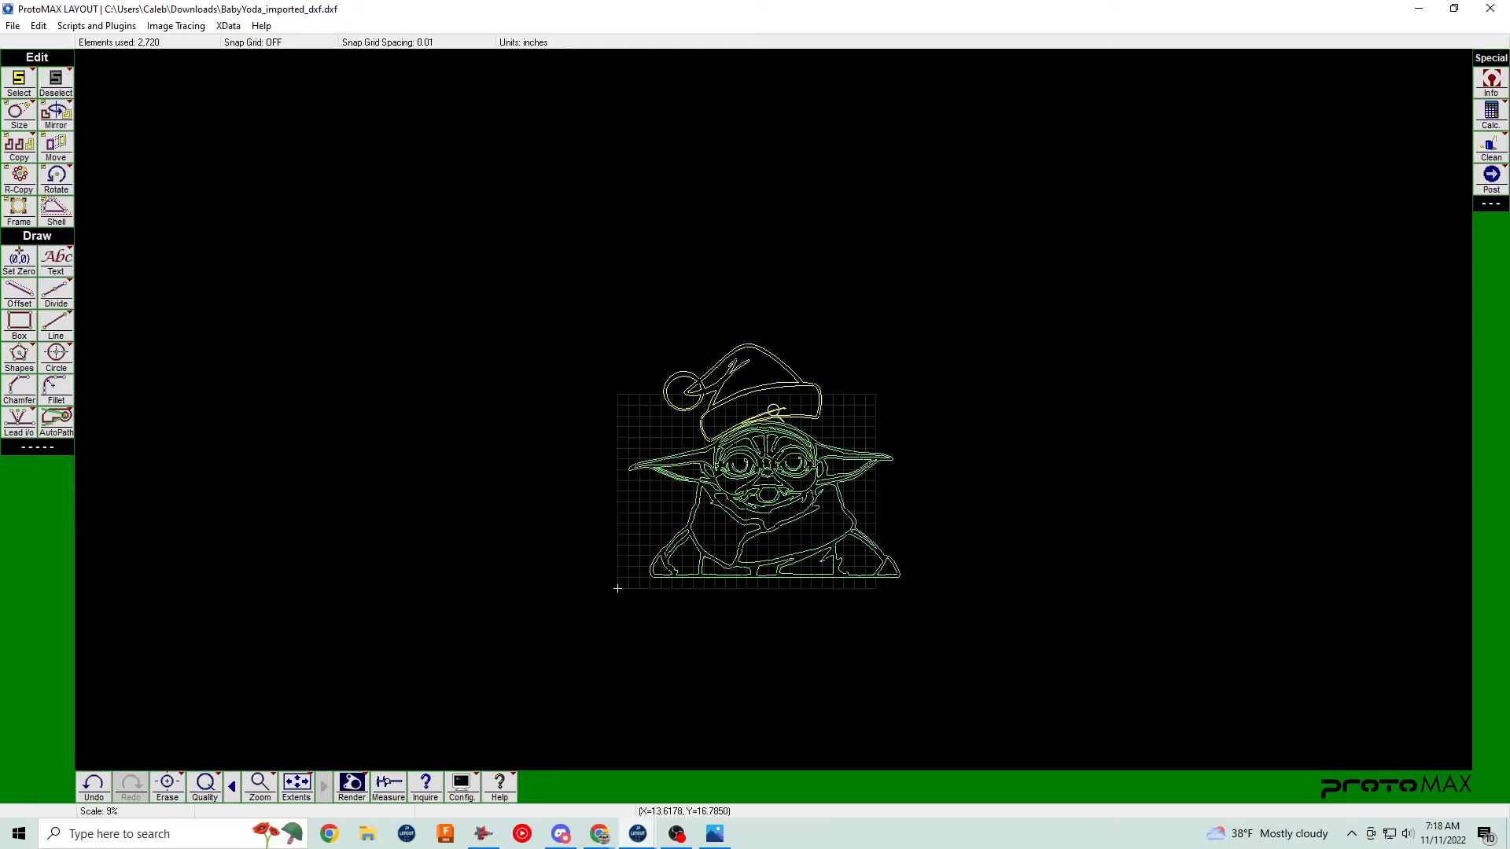
{"action": "scroll", "coordinate": [770, 410], "scroll_direction": "up", "scroll_amount": 3}
{"action": "key", "text": "r"}
{"action": "left_click", "coordinate": [846, 395]}
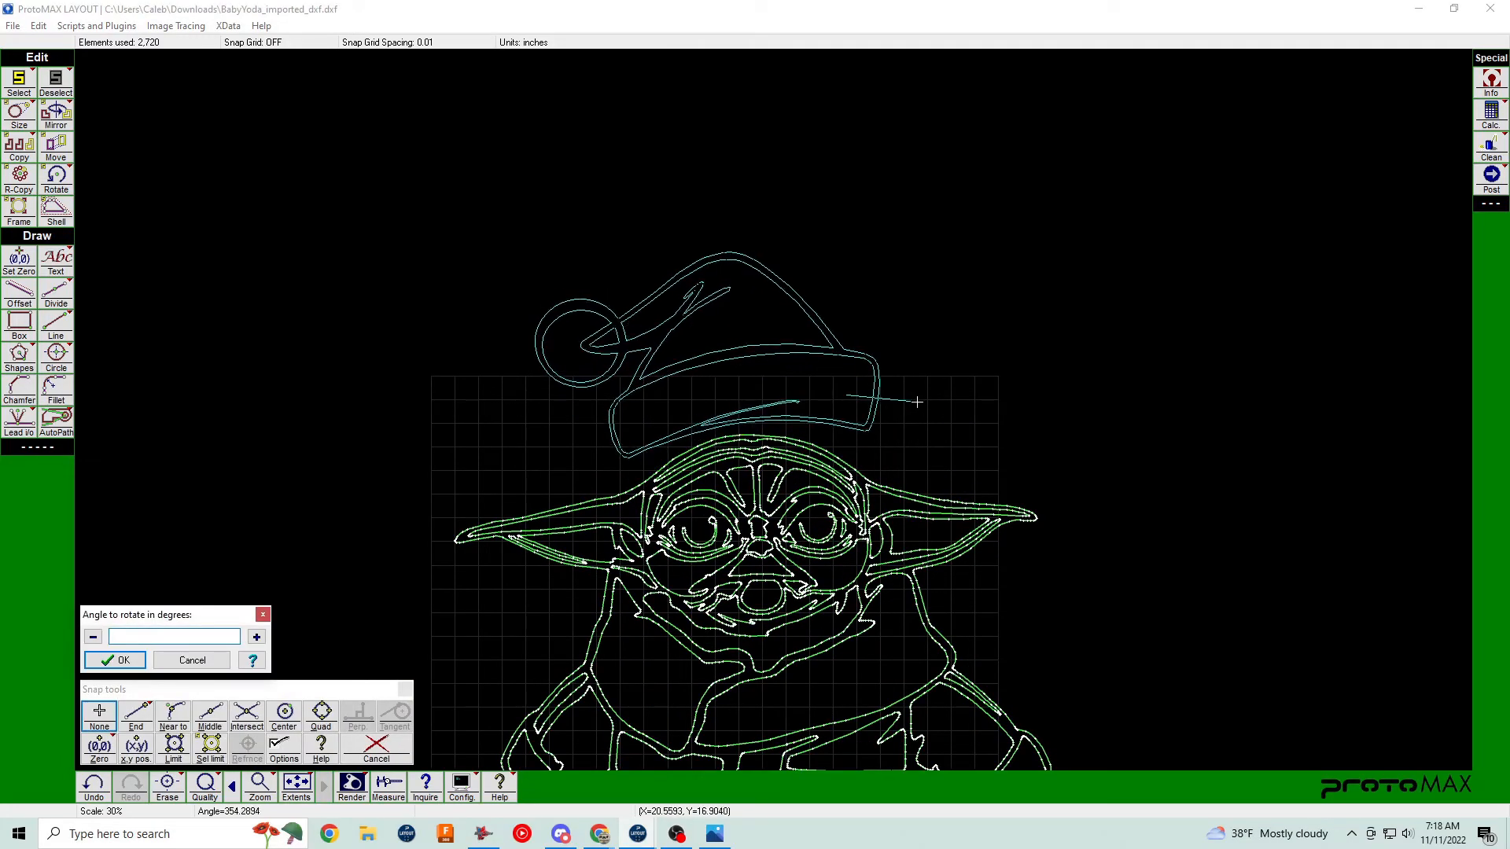
{"action": "left_click", "coordinate": [915, 399]}
Move the hat down about 0.9 inches so its brim meets the top of Baby Yoda's head.
{"action": "key", "text": "m"}
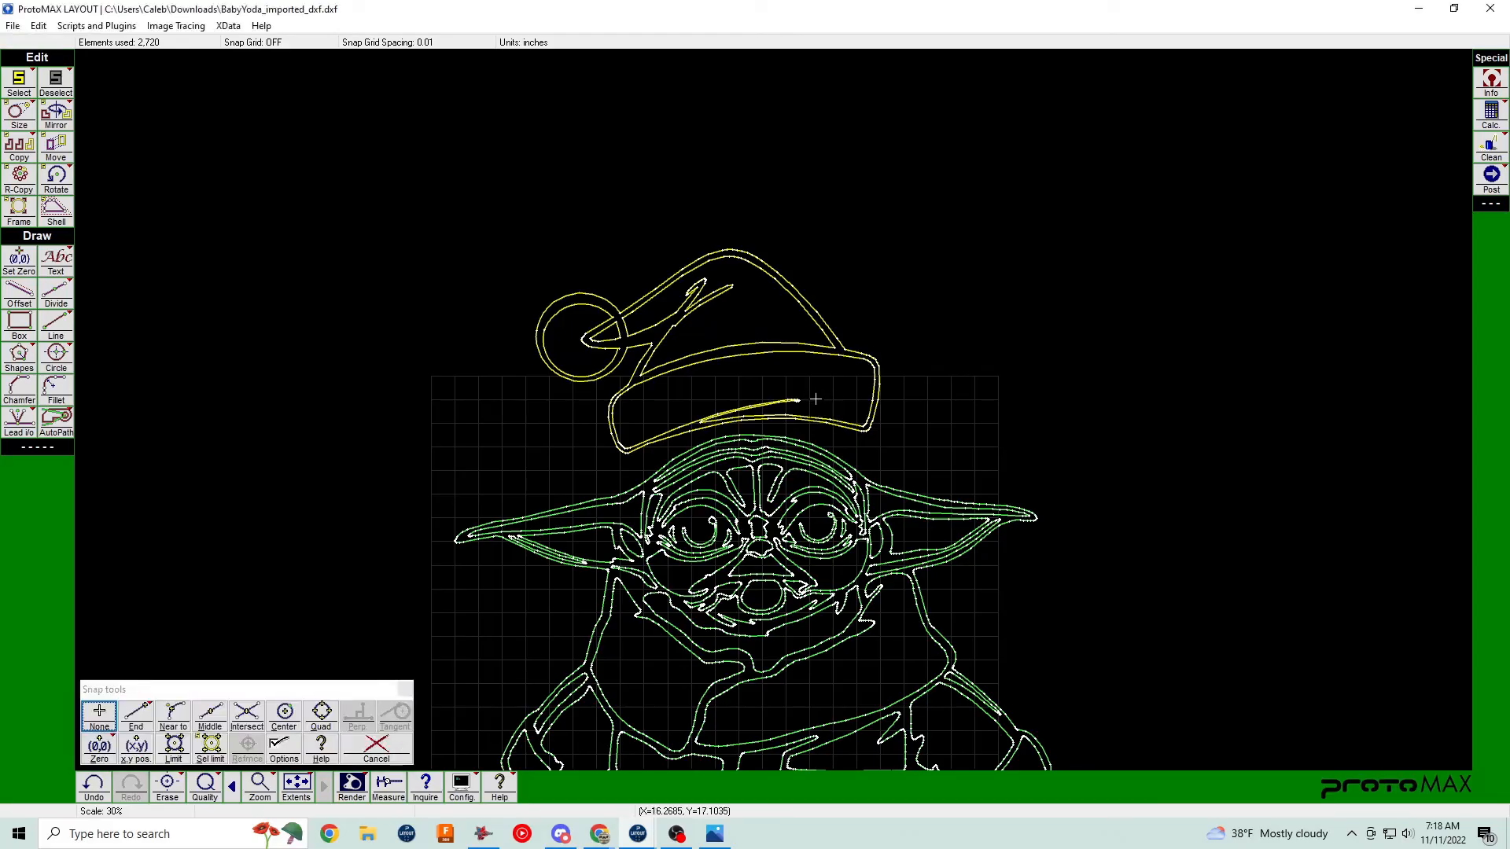
{"action": "left_click", "coordinate": [816, 397]}
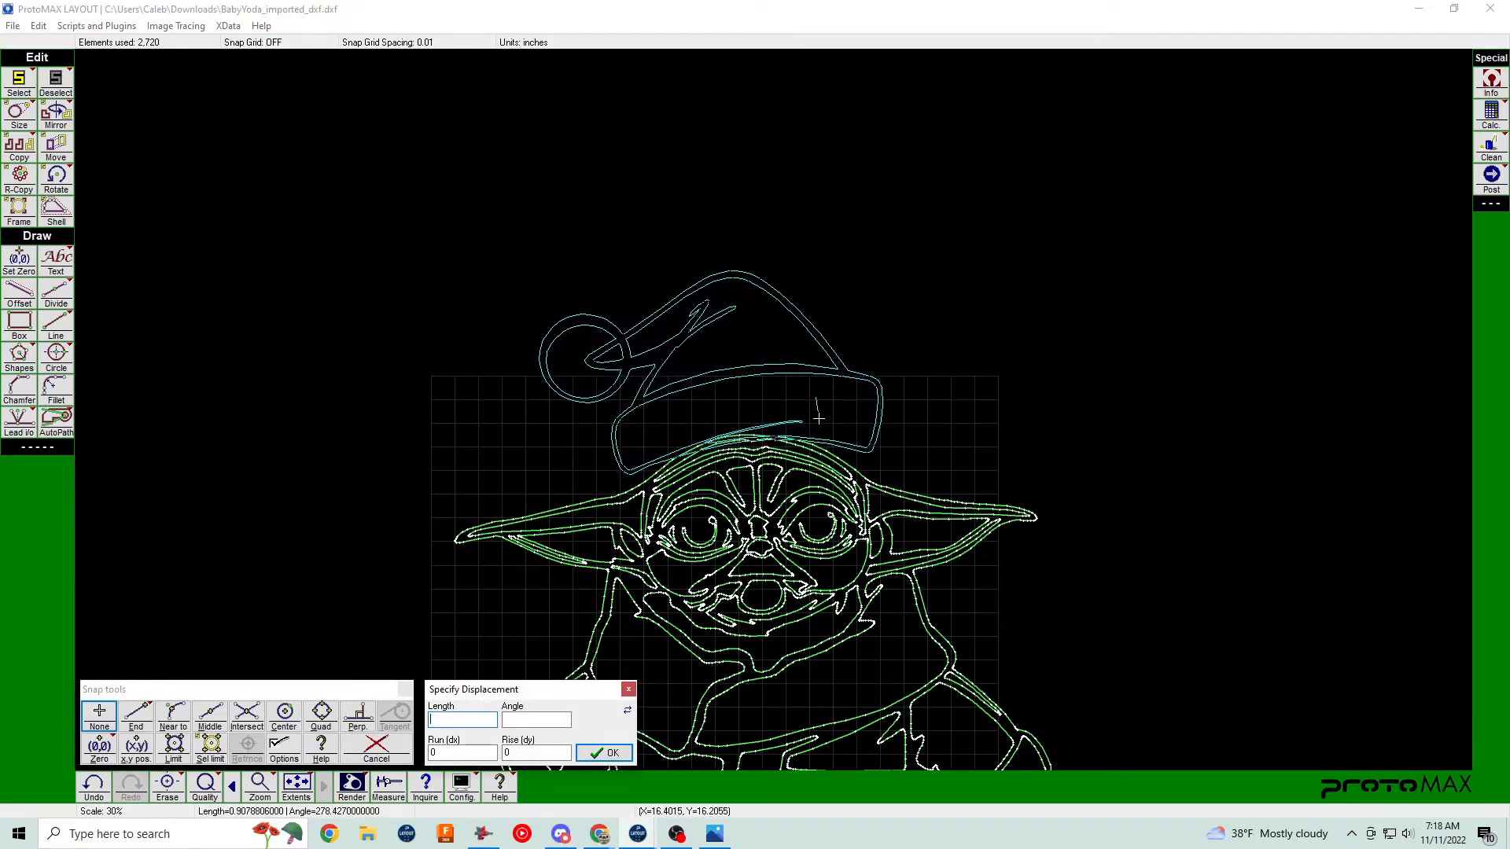
{"action": "left_click", "coordinate": [818, 419]}
Preview the hat lower on Baby Yoda's forehead and place it in the empty space beside the drawing.
{"action": "scroll", "coordinate": [831, 503], "scroll_direction": "down", "scroll_amount": 3}
{"action": "scroll", "coordinate": [774, 431], "scroll_direction": "up", "scroll_amount": 1}
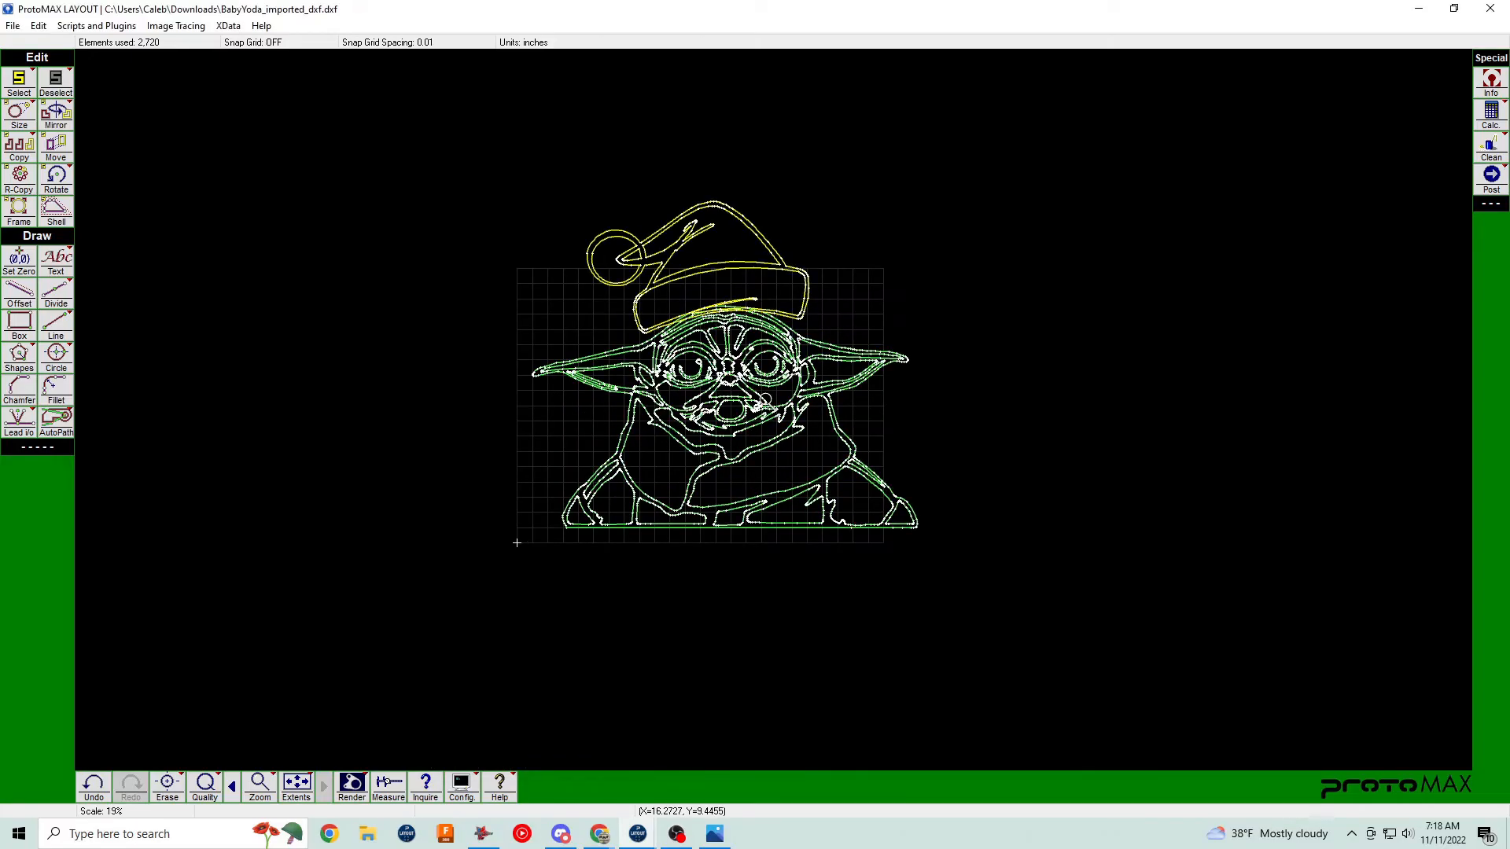
{"action": "right_click", "coordinate": [749, 291]}
{"action": "left_click", "coordinate": [749, 292]}
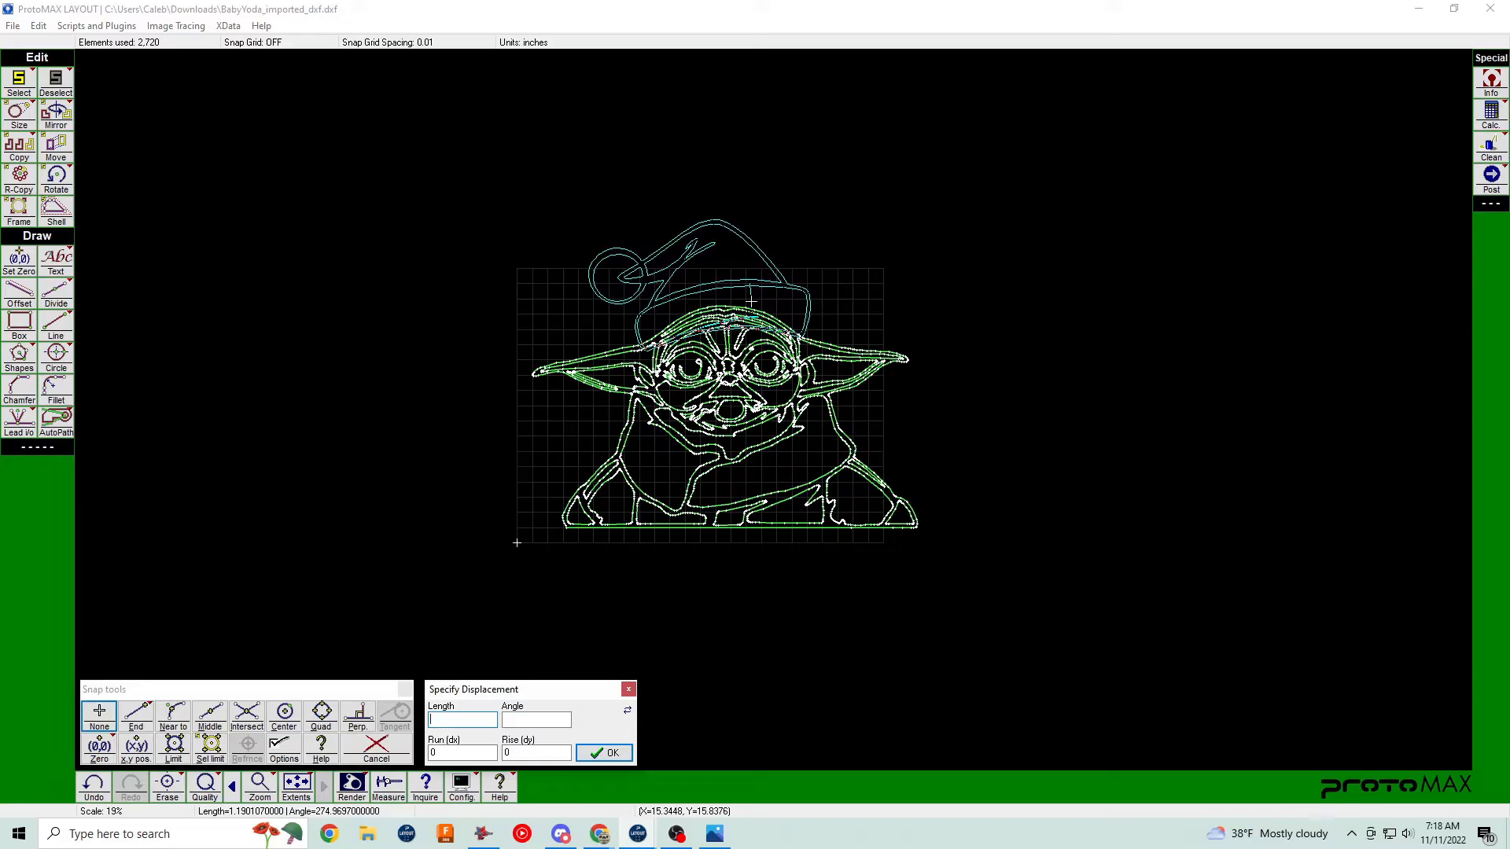
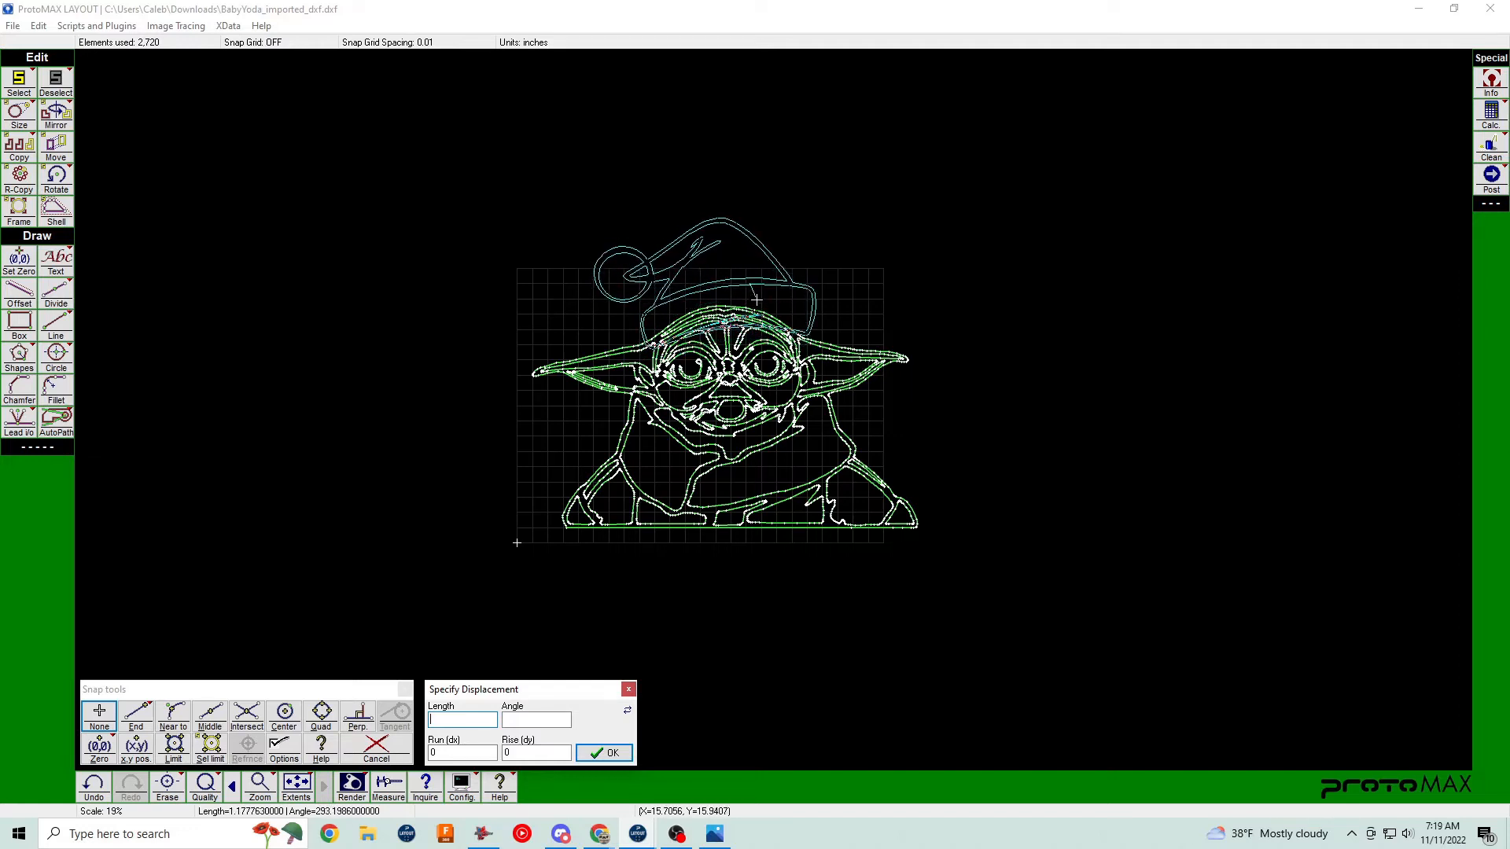
{"action": "left_click", "coordinate": [1096, 377]}
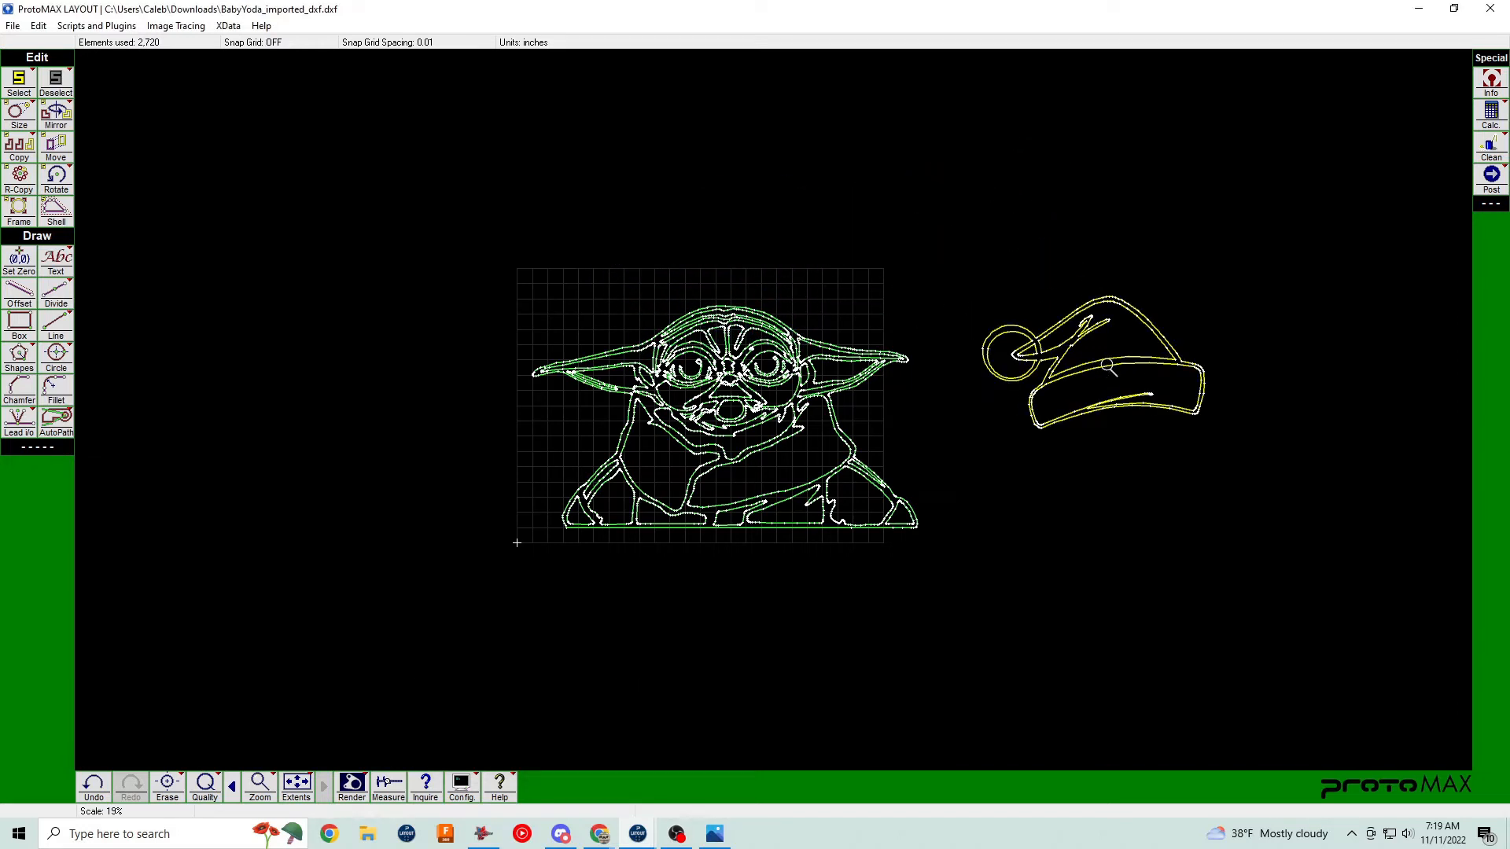
Draw a line across the base of the hooked fold branch inside the hat, joining the corners on either side.
{"action": "scroll", "coordinate": [1107, 366], "scroll_direction": "down", "scroll_amount": 2}
{"action": "scroll", "coordinate": [774, 406], "scroll_direction": "up", "scroll_amount": 5}
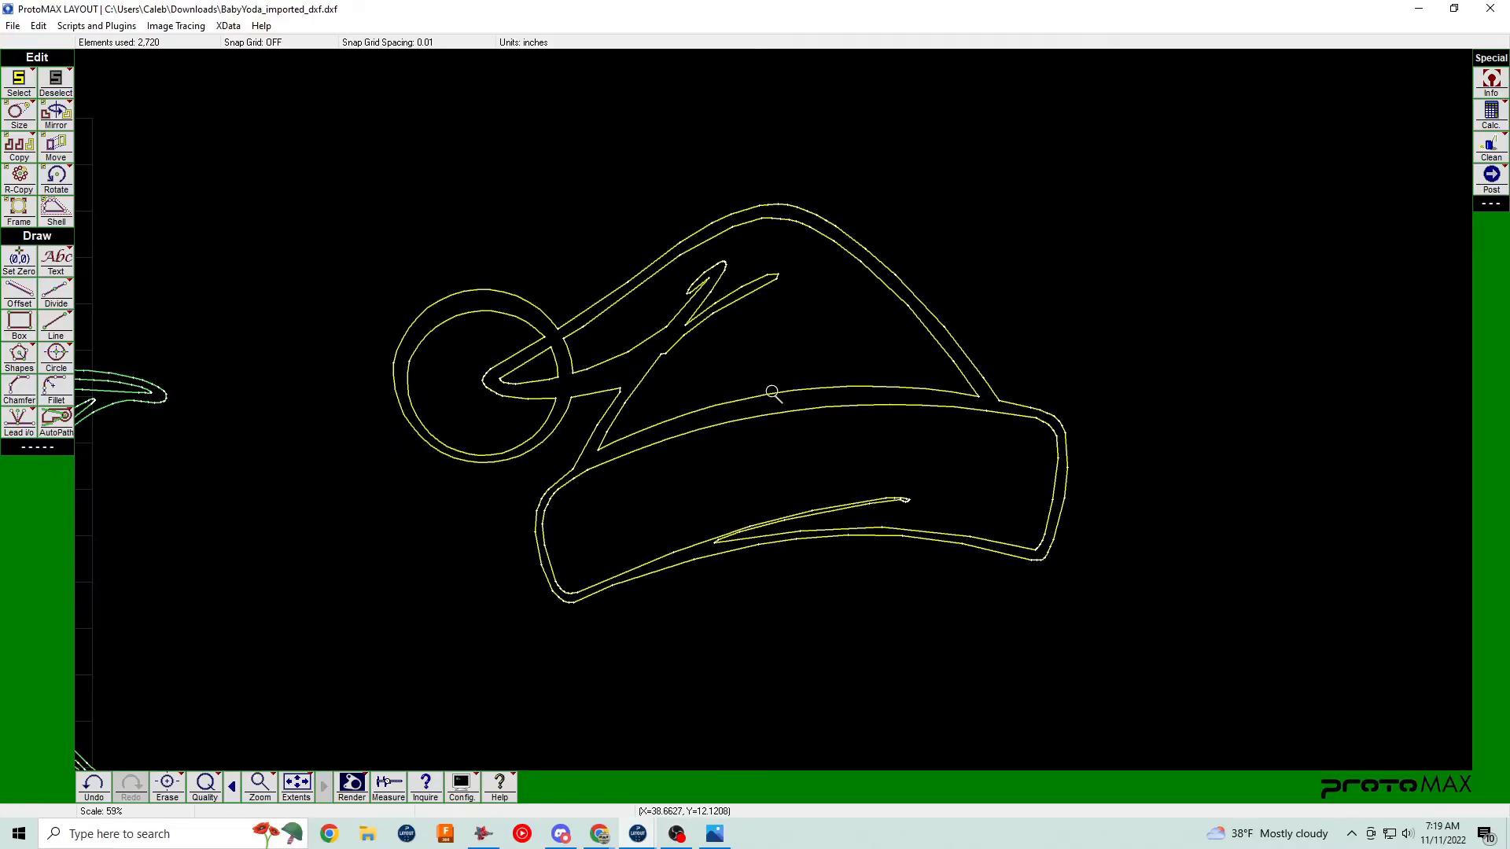
{"action": "scroll", "coordinate": [795, 427], "scroll_direction": "up", "scroll_amount": 5}
{"action": "scroll", "coordinate": [768, 405], "scroll_direction": "down", "scroll_amount": 5}
{"action": "scroll", "coordinate": [734, 401], "scroll_direction": "up", "scroll_amount": 4}
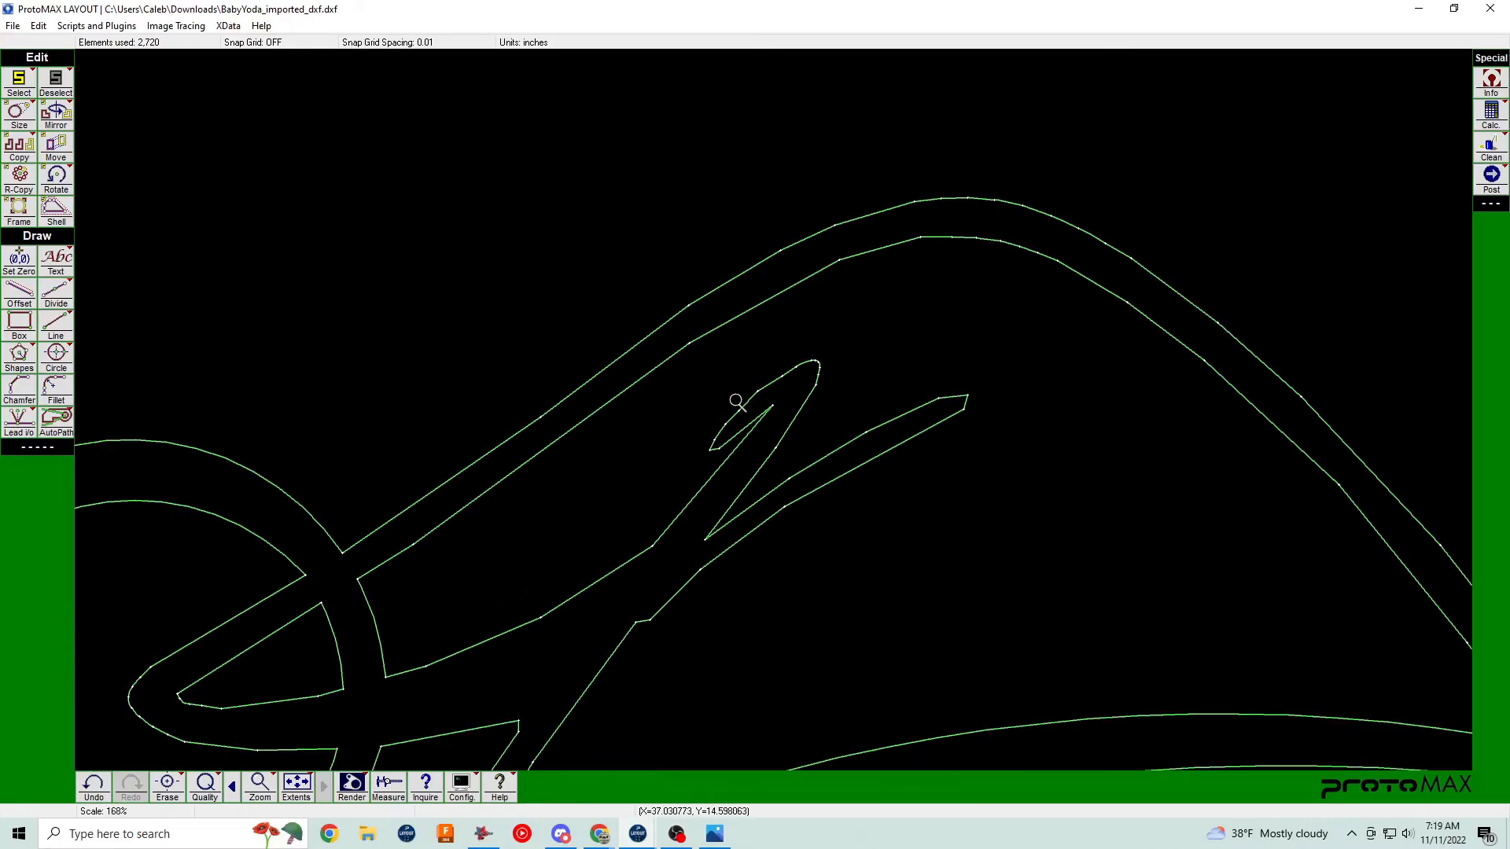
{"action": "scroll", "coordinate": [782, 445], "scroll_direction": "up", "scroll_amount": 3}
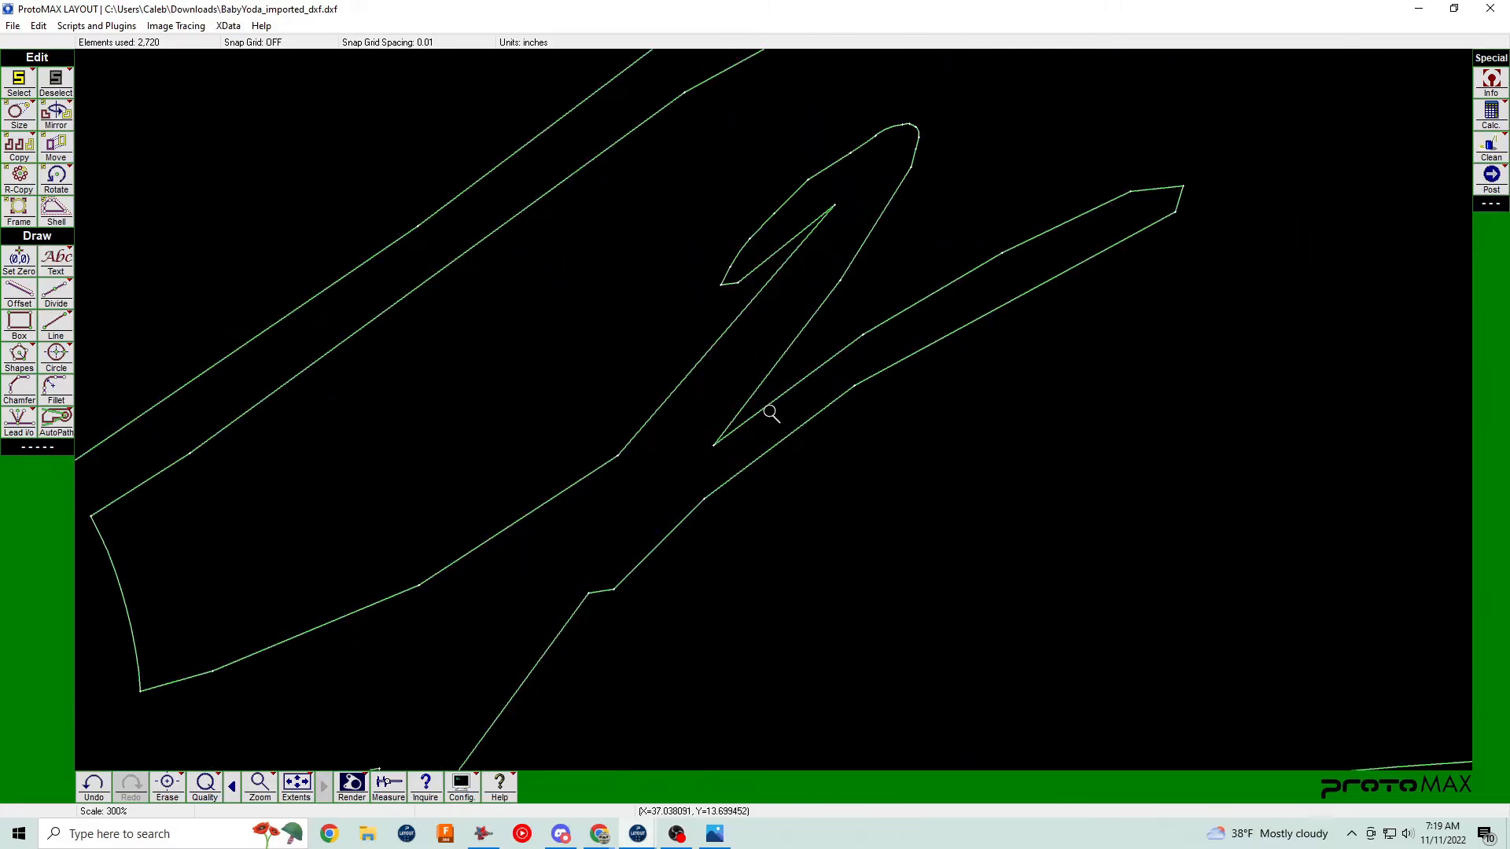
{"action": "right_click", "coordinate": [636, 456]}
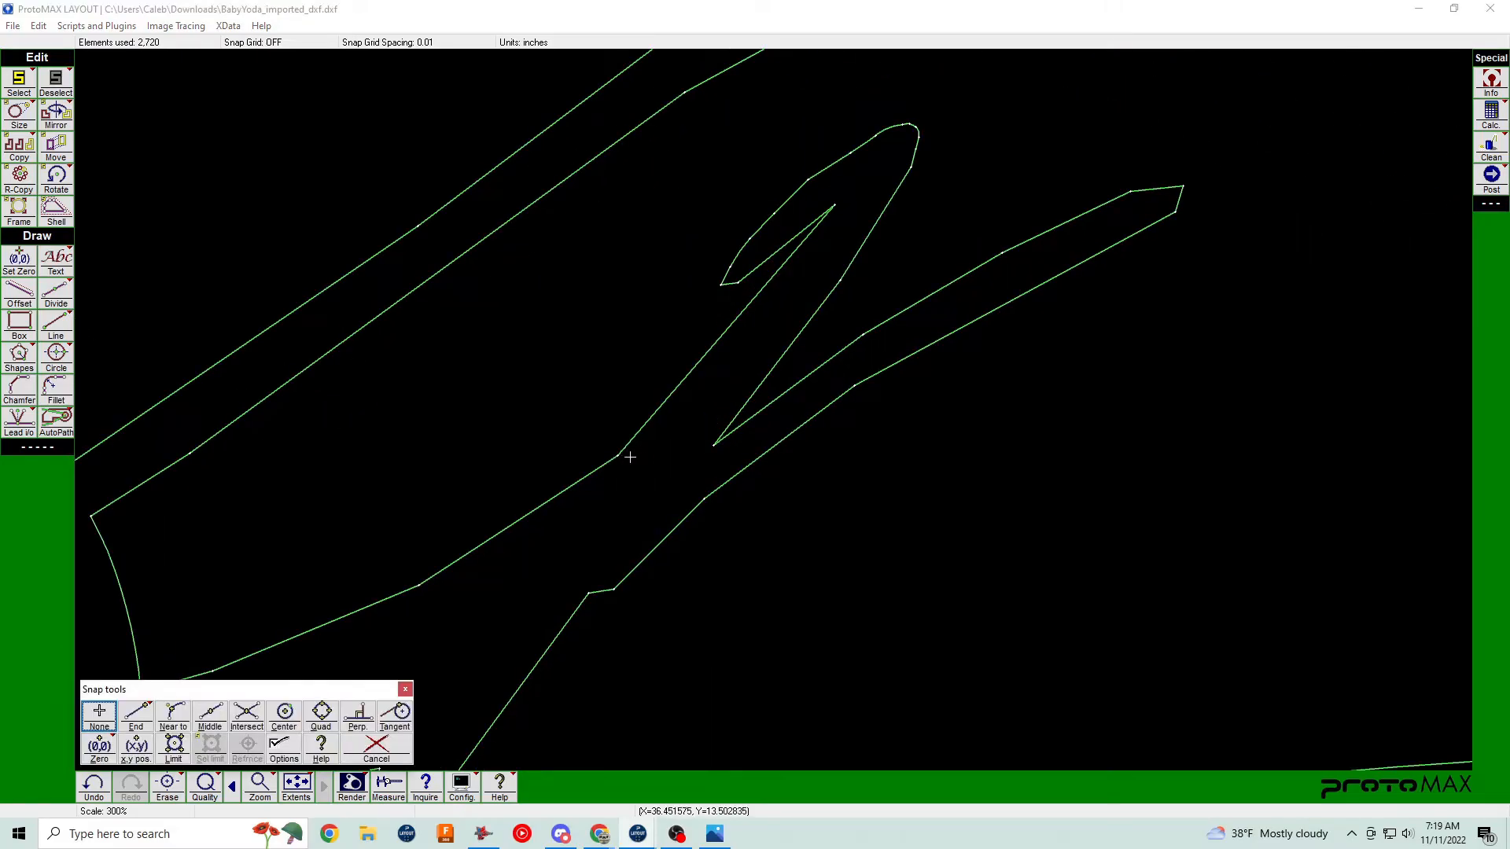
{"action": "right_click", "coordinate": [621, 456]}
{"action": "right_click", "coordinate": [713, 445]}
Erase the hooked upper branch of the fold detail inside the hat.
{"action": "key", "text": "e"}
{"action": "left_click", "coordinate": [737, 412]}
{"action": "left_click", "coordinate": [648, 428]}
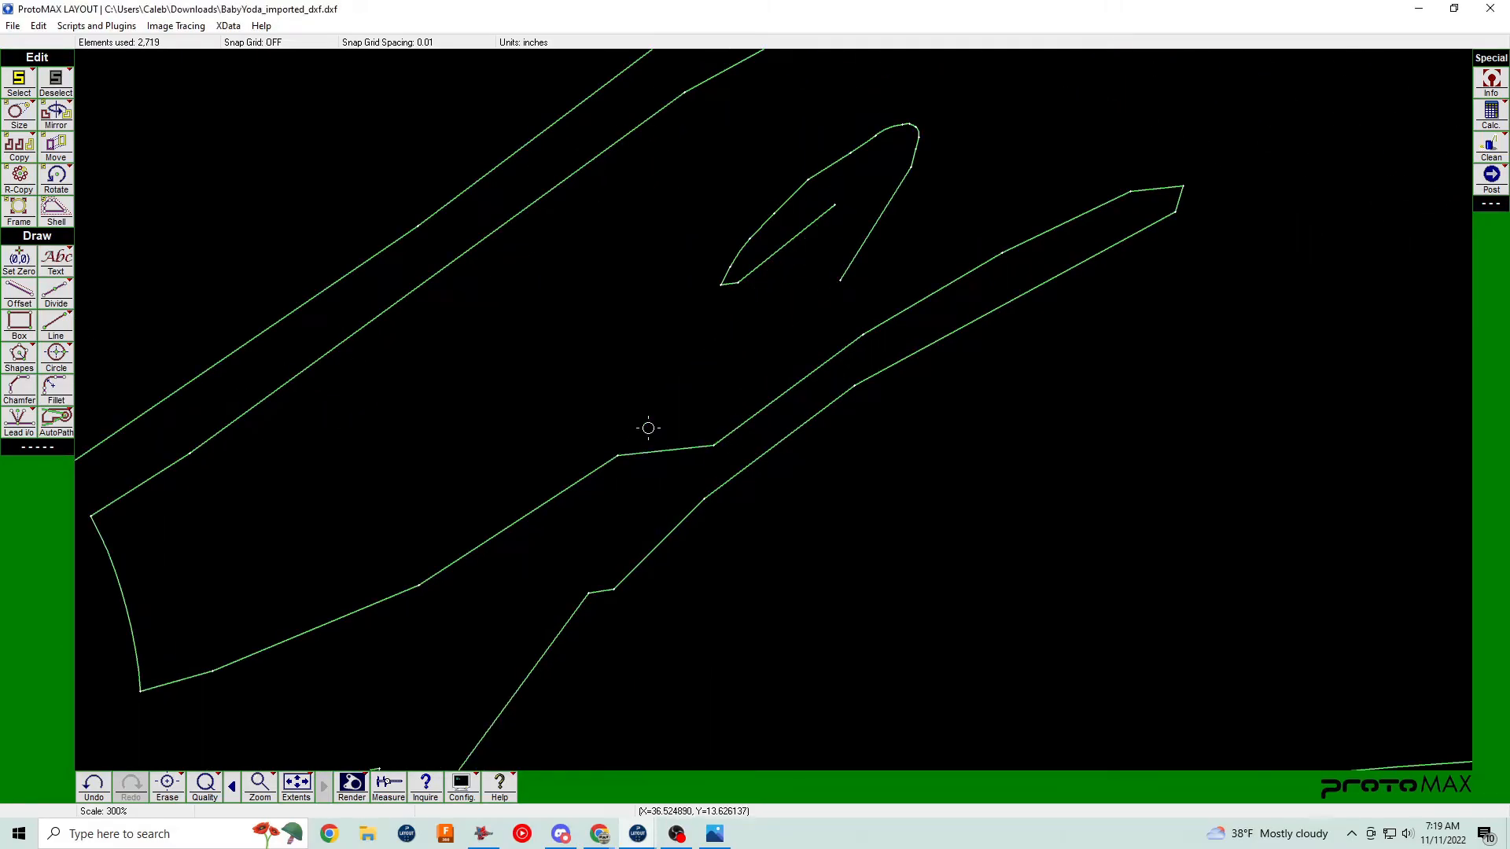
{"action": "left_click", "coordinate": [750, 264]}
{"action": "scroll", "coordinate": [786, 397], "scroll_direction": "down", "scroll_amount": 5}
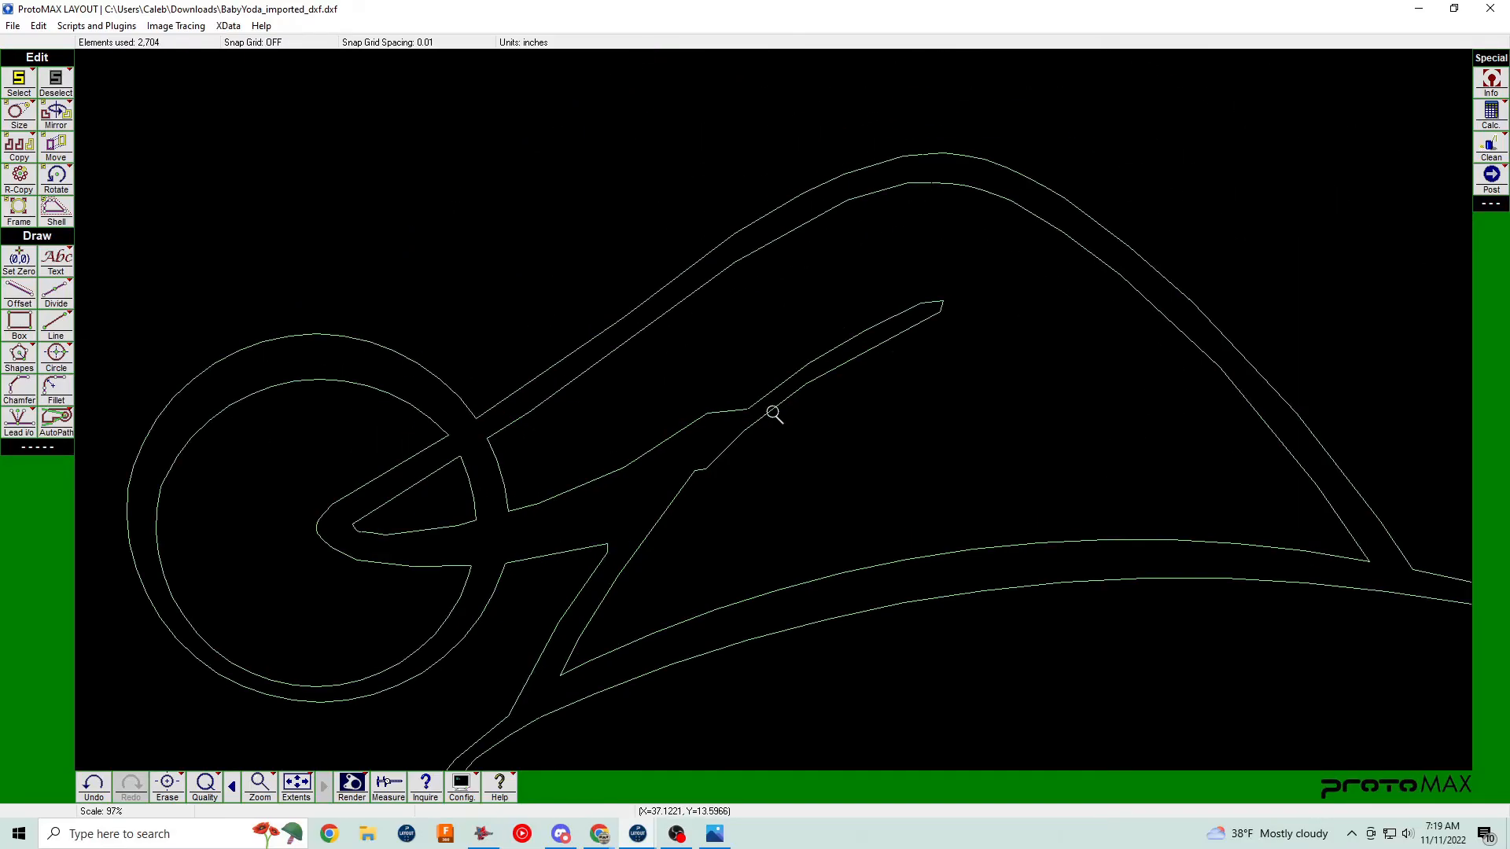
Erase the three kinked segments on the fold's upper edge and bridge the gap with a 3 Point Arc.
{"action": "scroll", "coordinate": [743, 419], "scroll_direction": "up", "scroll_amount": 3}
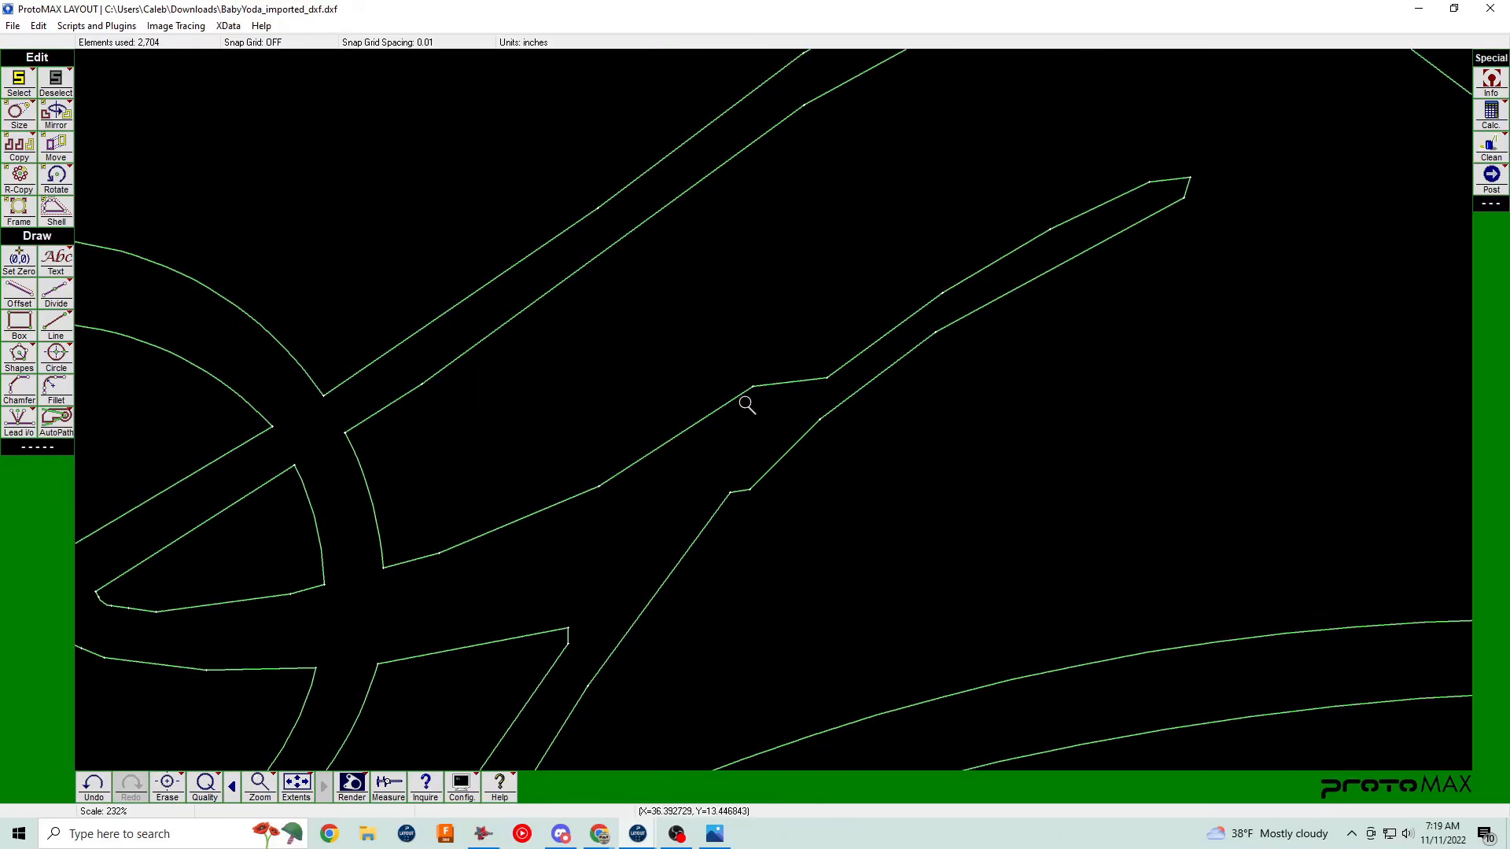
{"action": "left_click", "coordinate": [899, 322]}
{"action": "left_click", "coordinate": [802, 380]}
{"action": "left_click", "coordinate": [741, 395]}
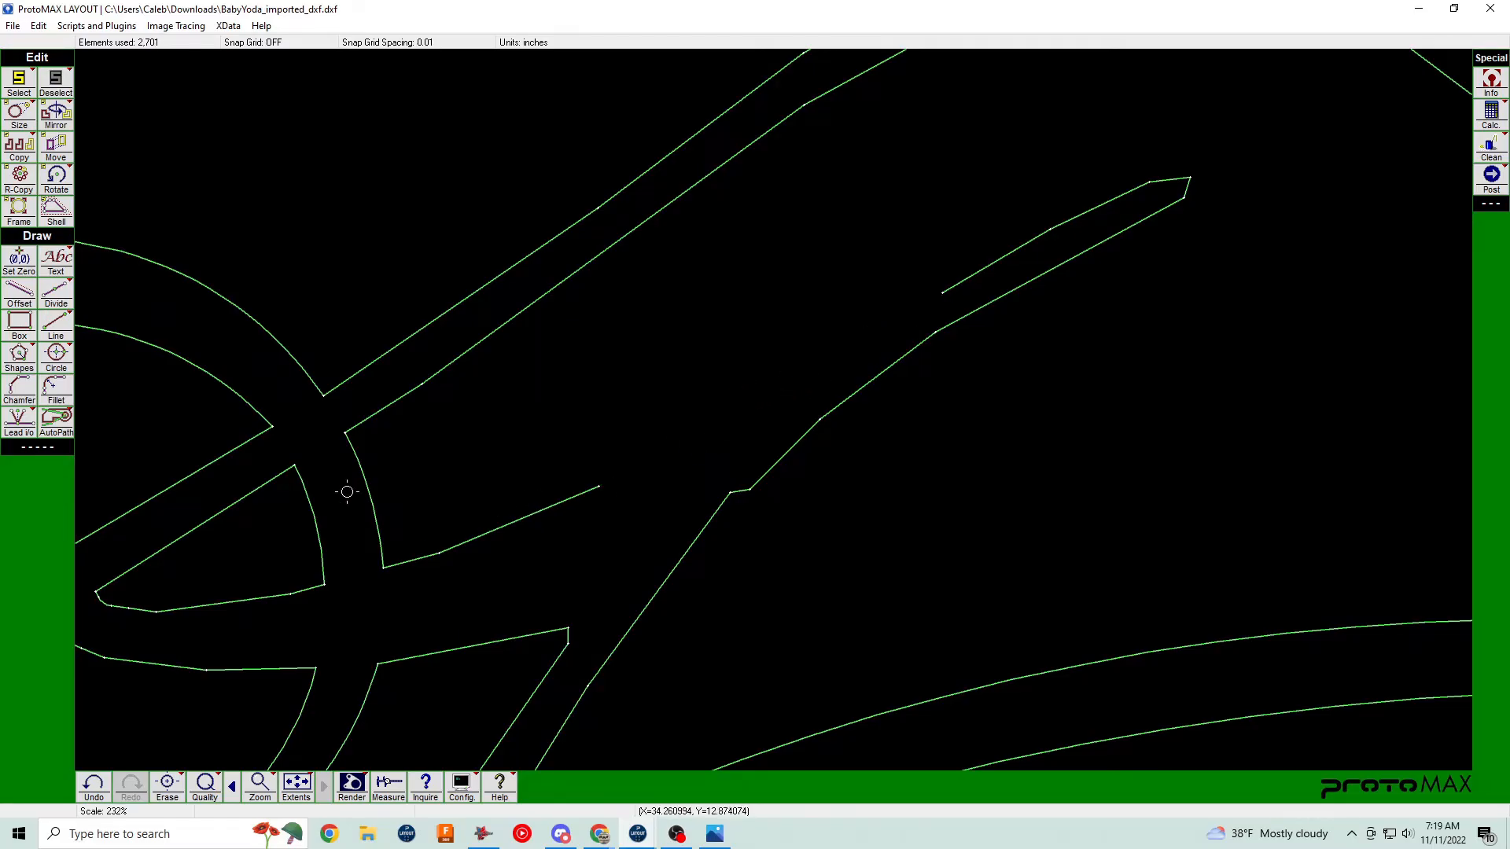
{"action": "right_click", "coordinate": [63, 360]}
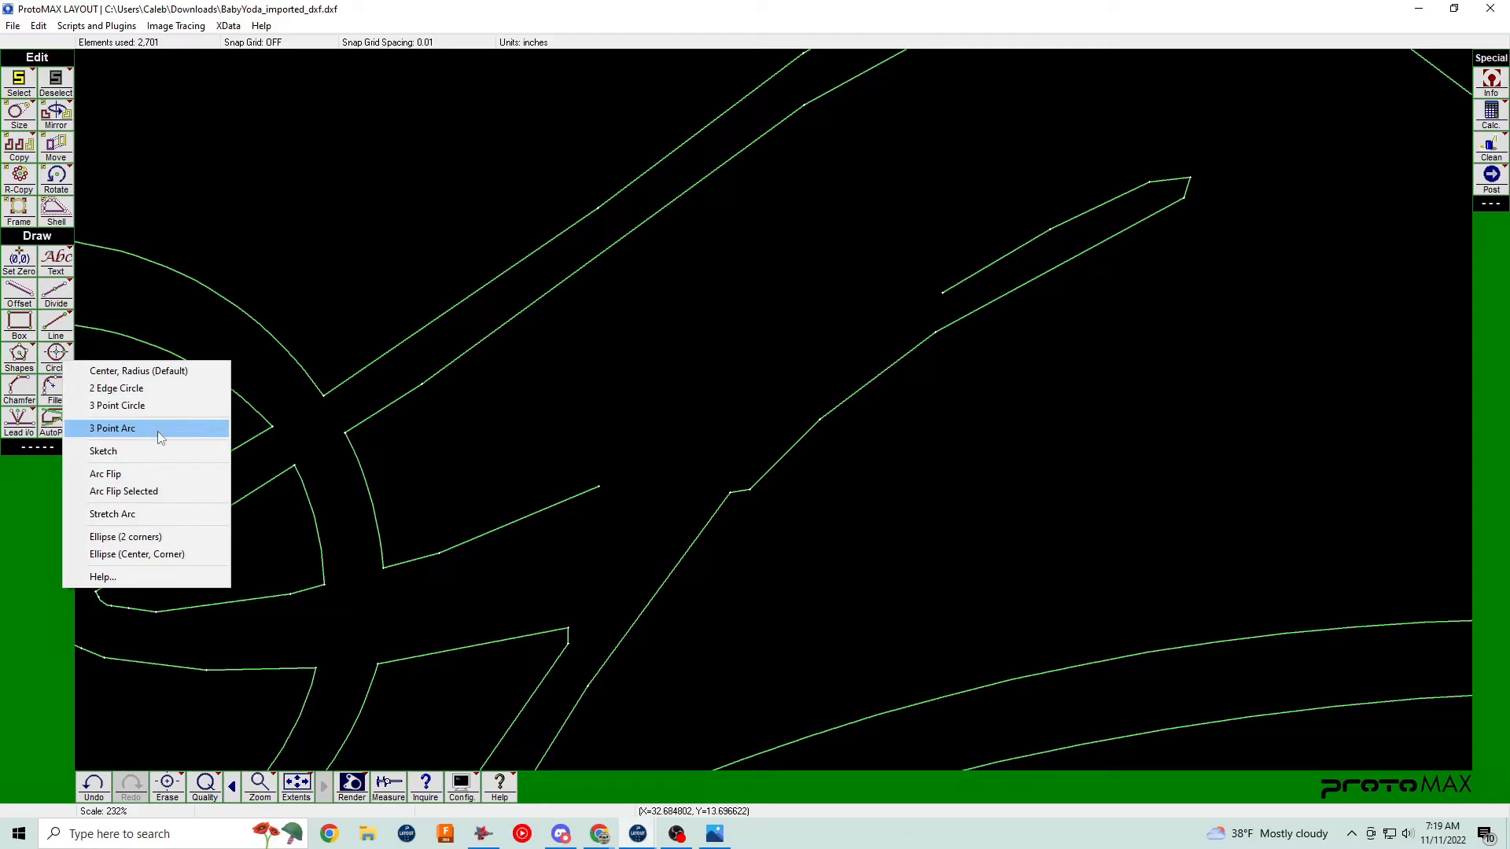
{"action": "left_click", "coordinate": [158, 430]}
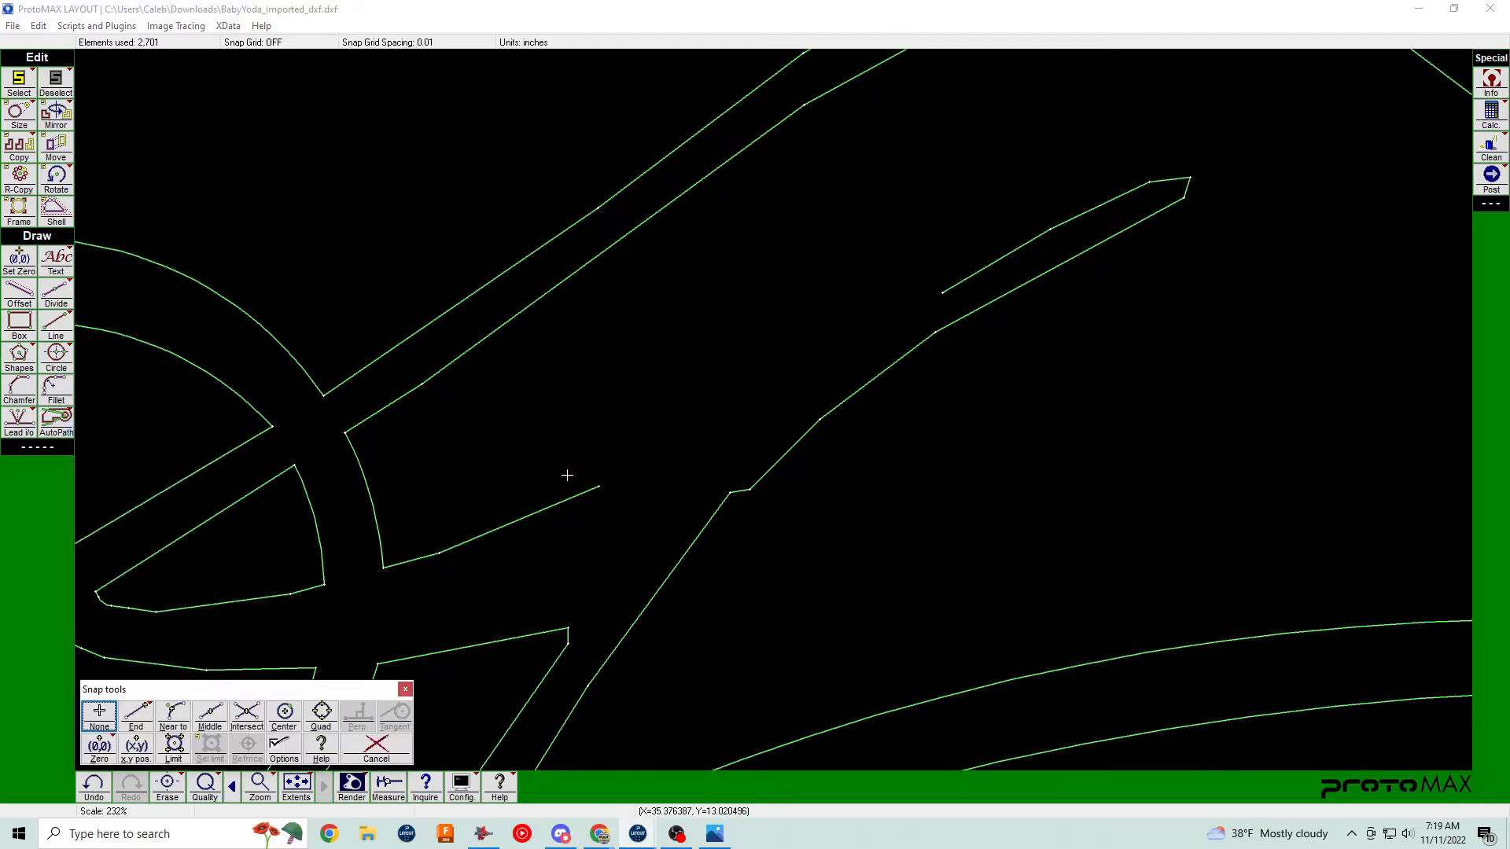
{"action": "left_click", "coordinate": [597, 485]}
{"action": "left_click", "coordinate": [941, 293]}
{"action": "left_click", "coordinate": [840, 339]}
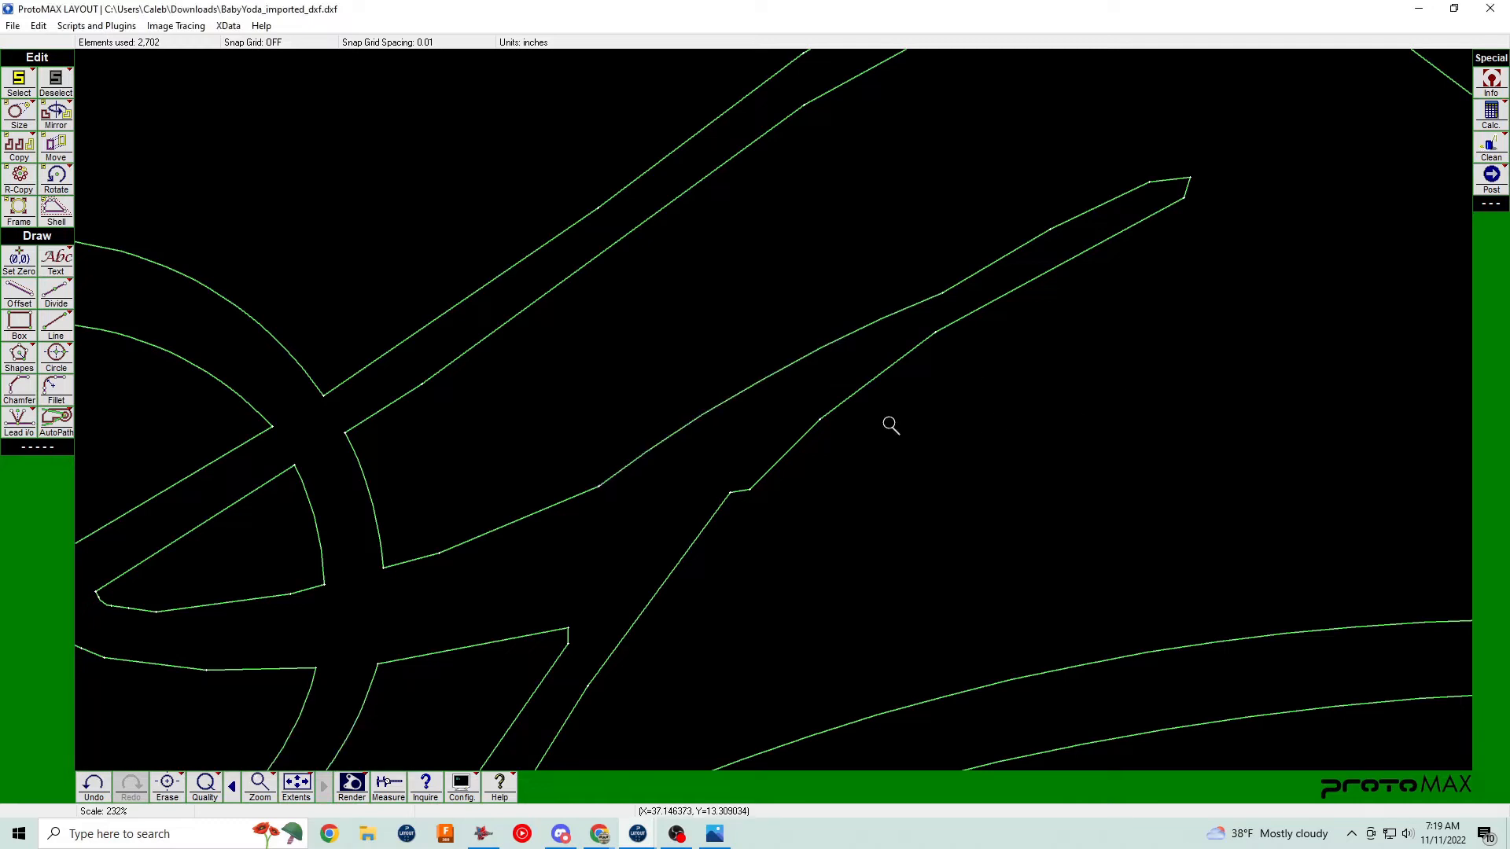
Erase the short stub and the three adjoining segments along the fold's lower edge.
{"action": "scroll", "coordinate": [775, 412], "scroll_direction": "down", "scroll_amount": 1}
{"action": "scroll", "coordinate": [775, 412], "scroll_direction": "up", "scroll_amount": 2}
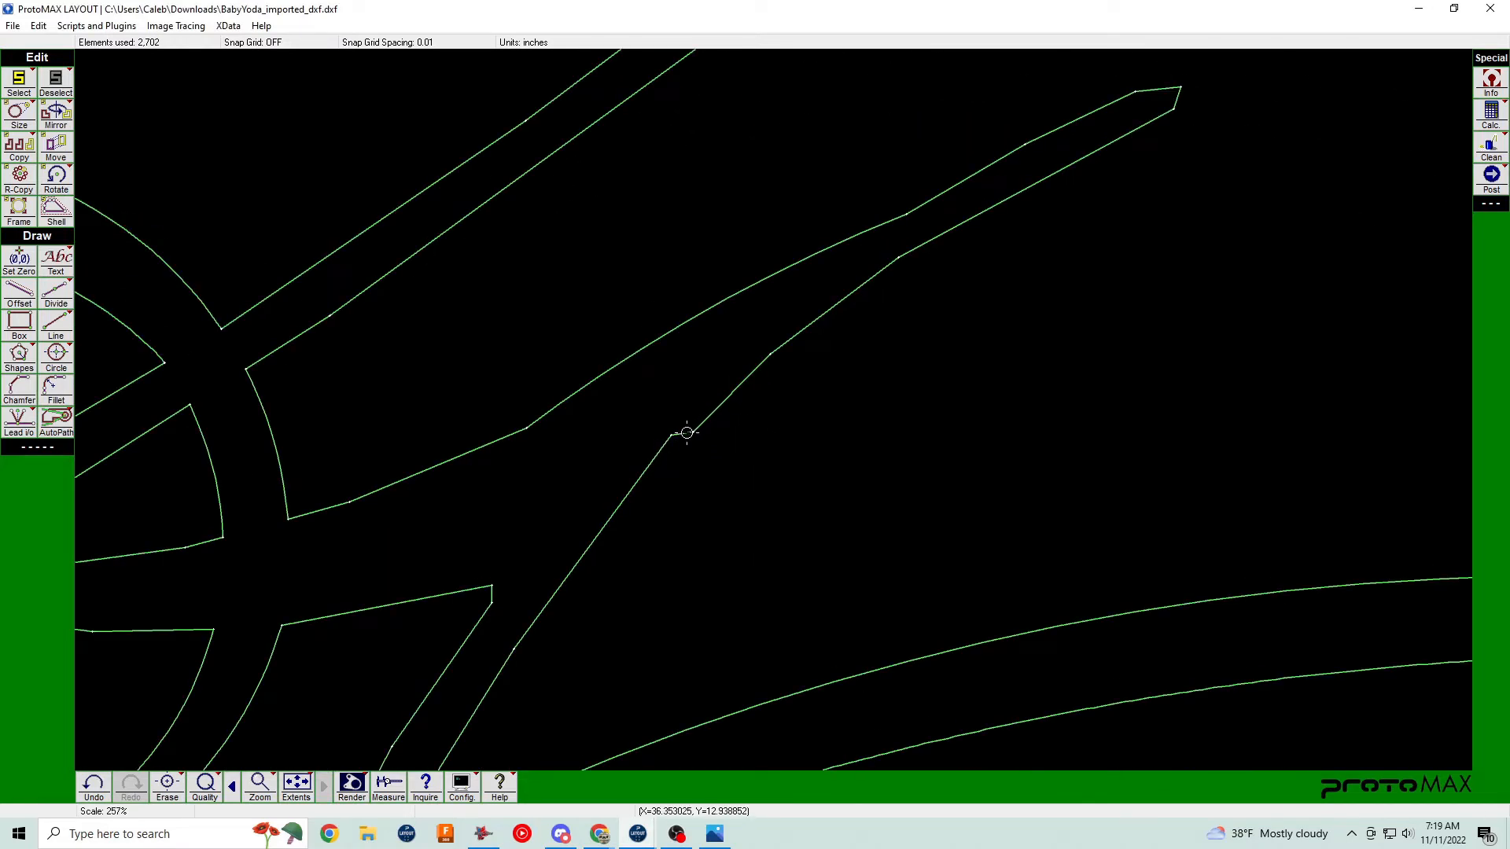
{"action": "left_click", "coordinate": [686, 432]}
{"action": "left_click", "coordinate": [705, 417]}
{"action": "left_click", "coordinate": [886, 267]}
{"action": "left_click", "coordinate": [929, 239]}
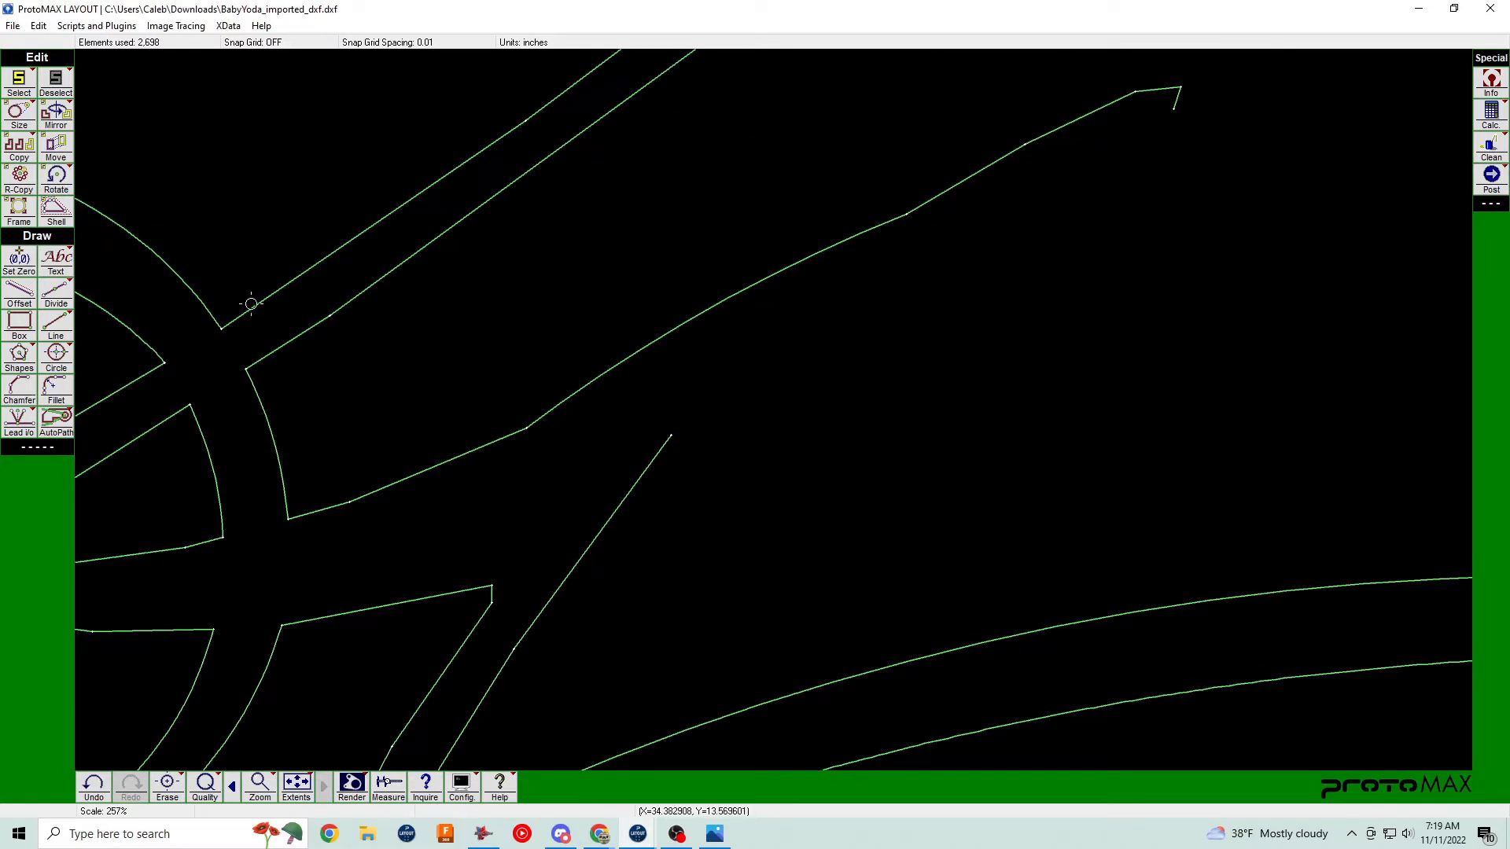
Undo the last four erasures on the fold's lower edge.
{"action": "key", "text": "ctrl+z"}
{"action": "key", "text": "ctrl+z"}
{"action": "key", "text": "ctrl+z"}
{"action": "key", "text": "ctrl+z"}
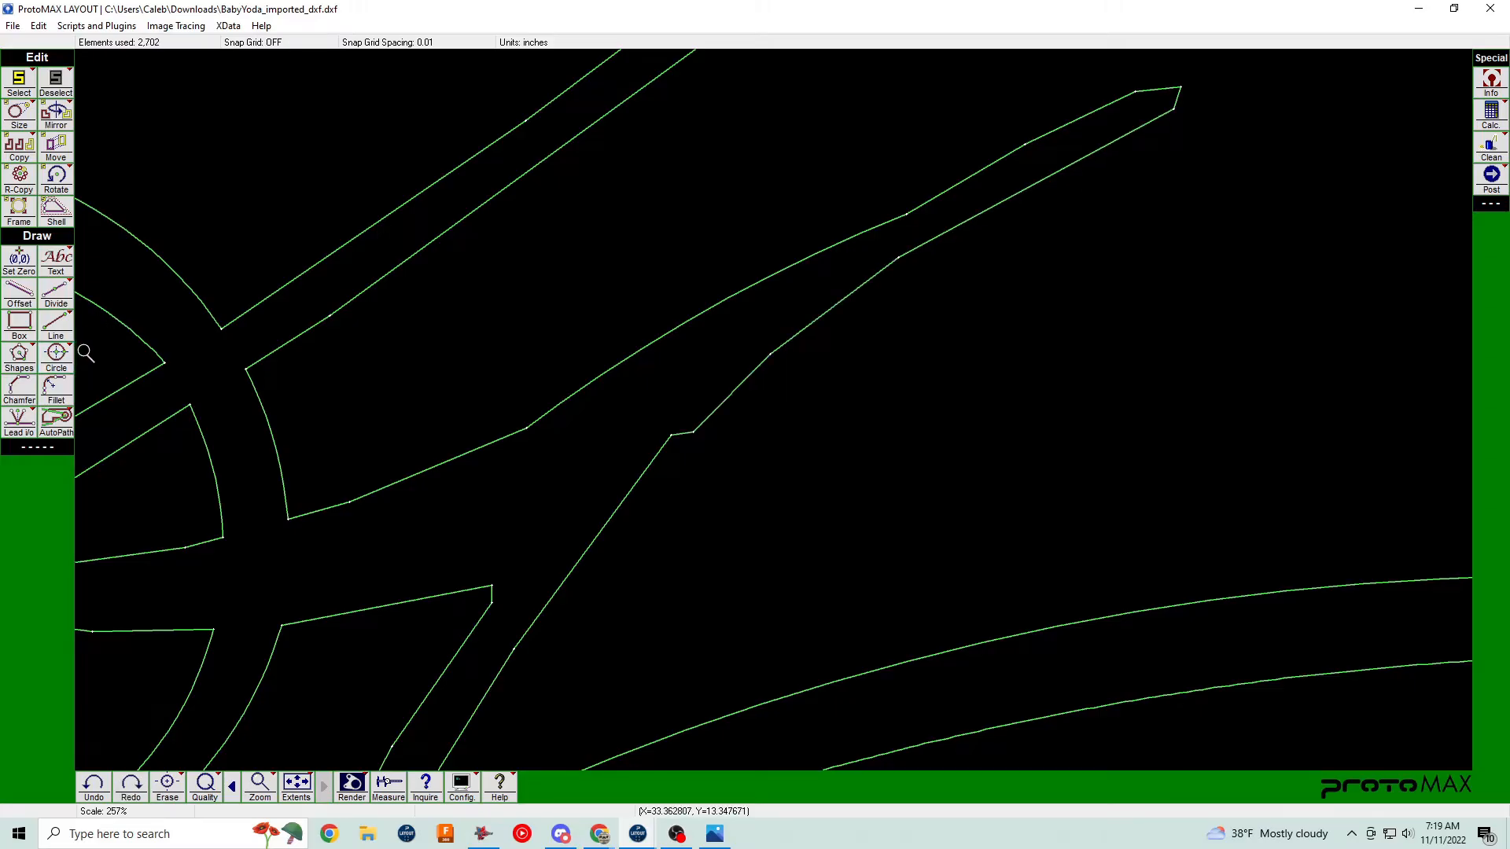
Replace the four jagged segments on the fold's lower edge with one 3 Point Arc running to the fold's tip.
{"action": "left_click", "coordinate": [976, 224]}
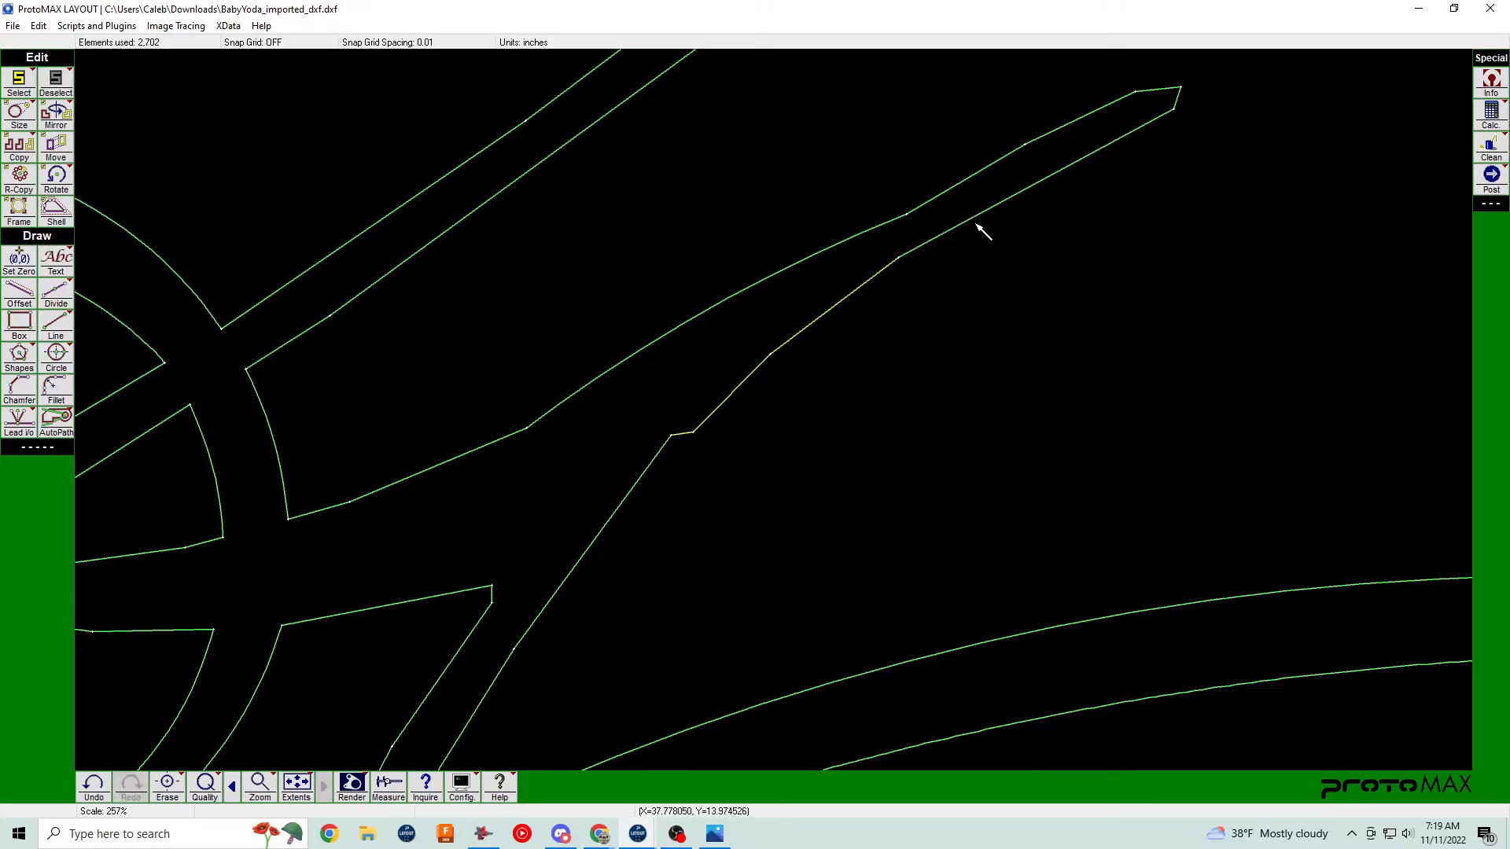
{"action": "left_click", "coordinate": [55, 353]}
{"action": "left_click", "coordinate": [118, 421]}
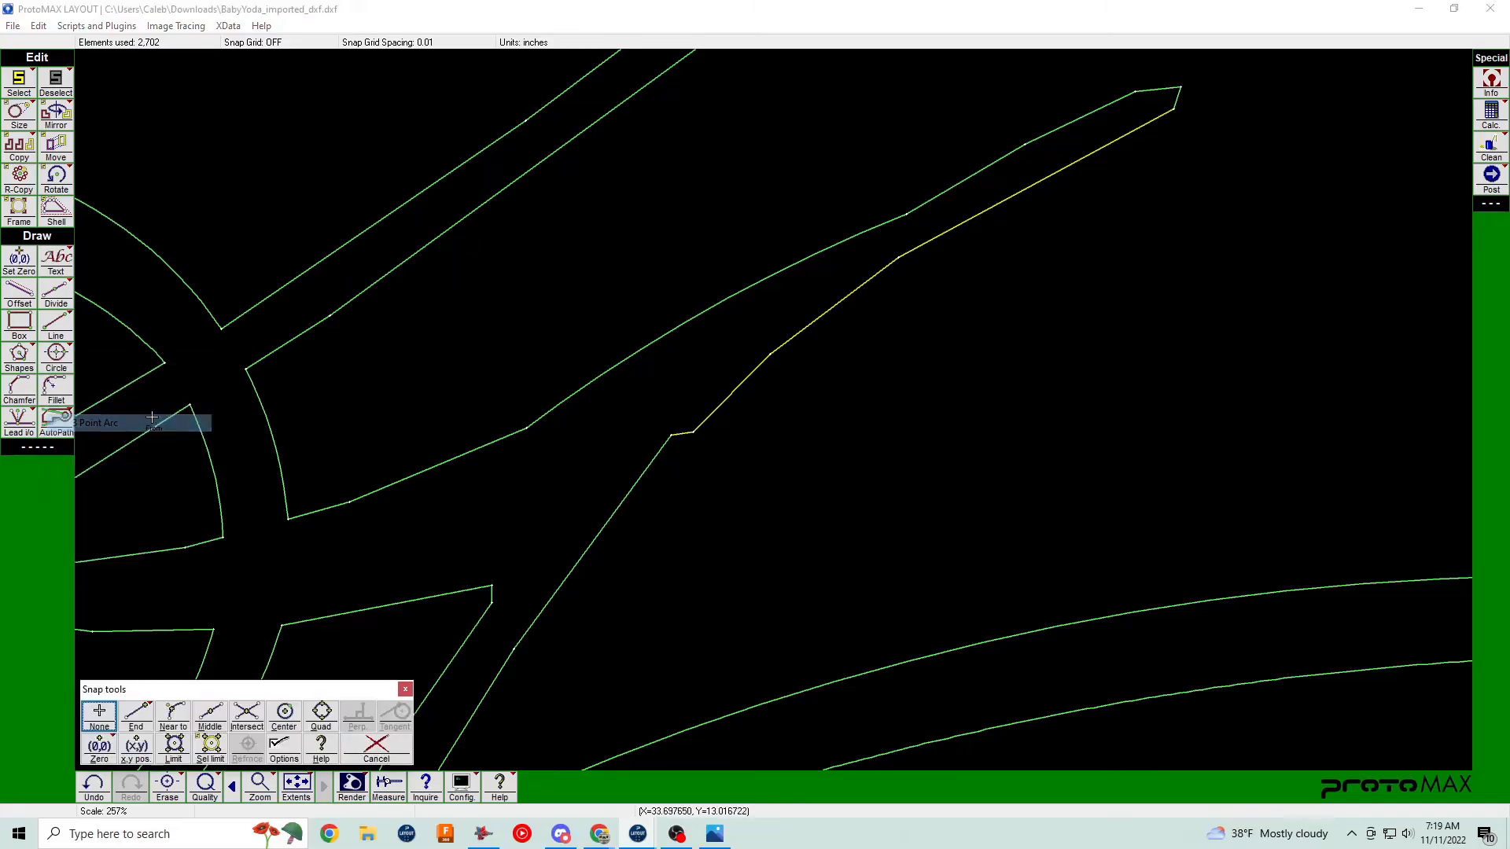
{"action": "left_click", "coordinate": [672, 435]}
{"action": "left_click", "coordinate": [1172, 111]}
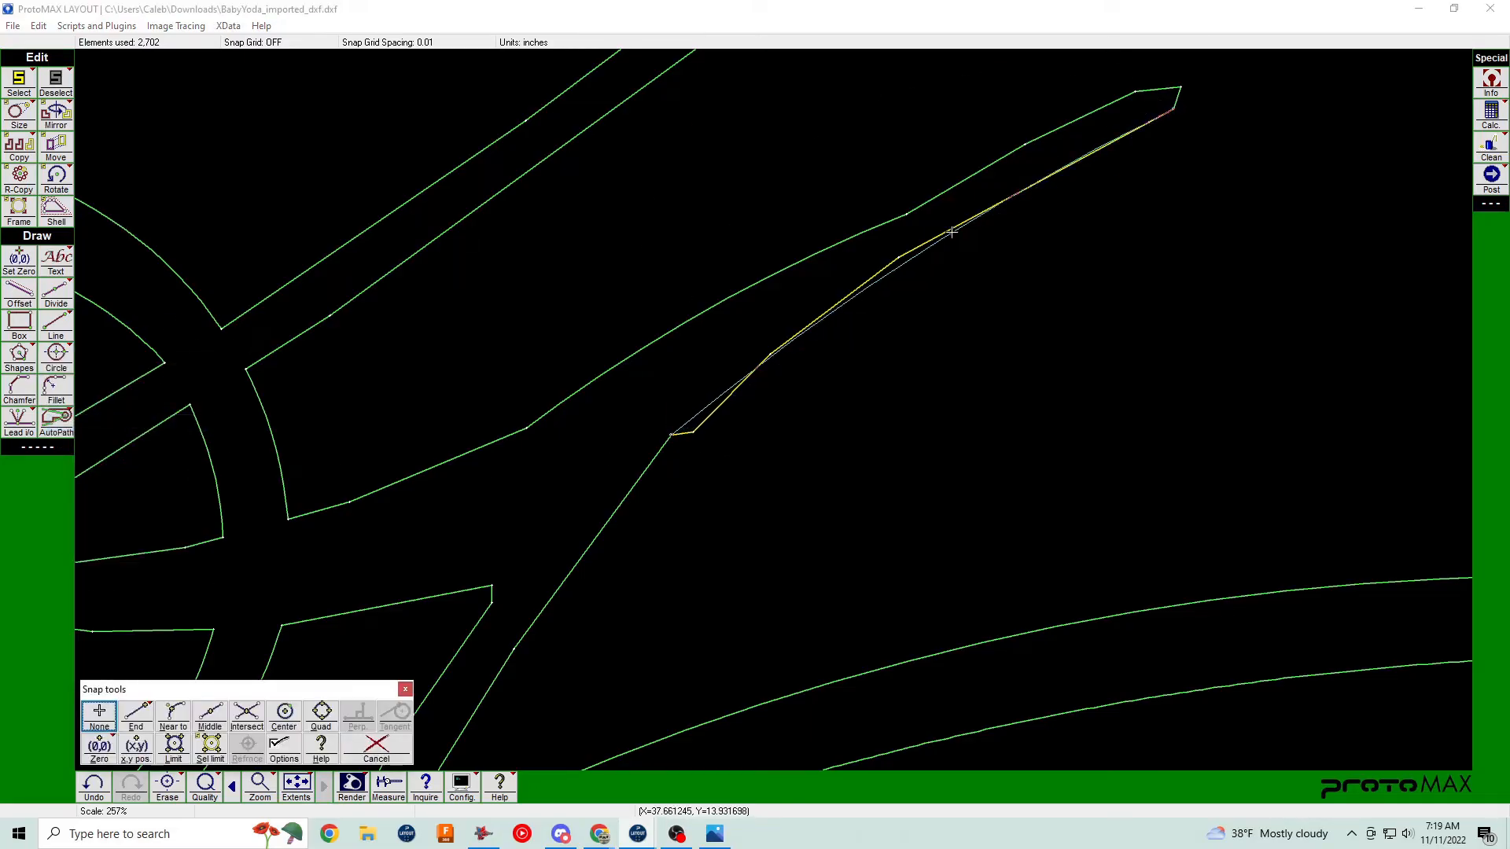
{"action": "left_click", "coordinate": [951, 233]}
{"action": "key", "text": "Delete"}
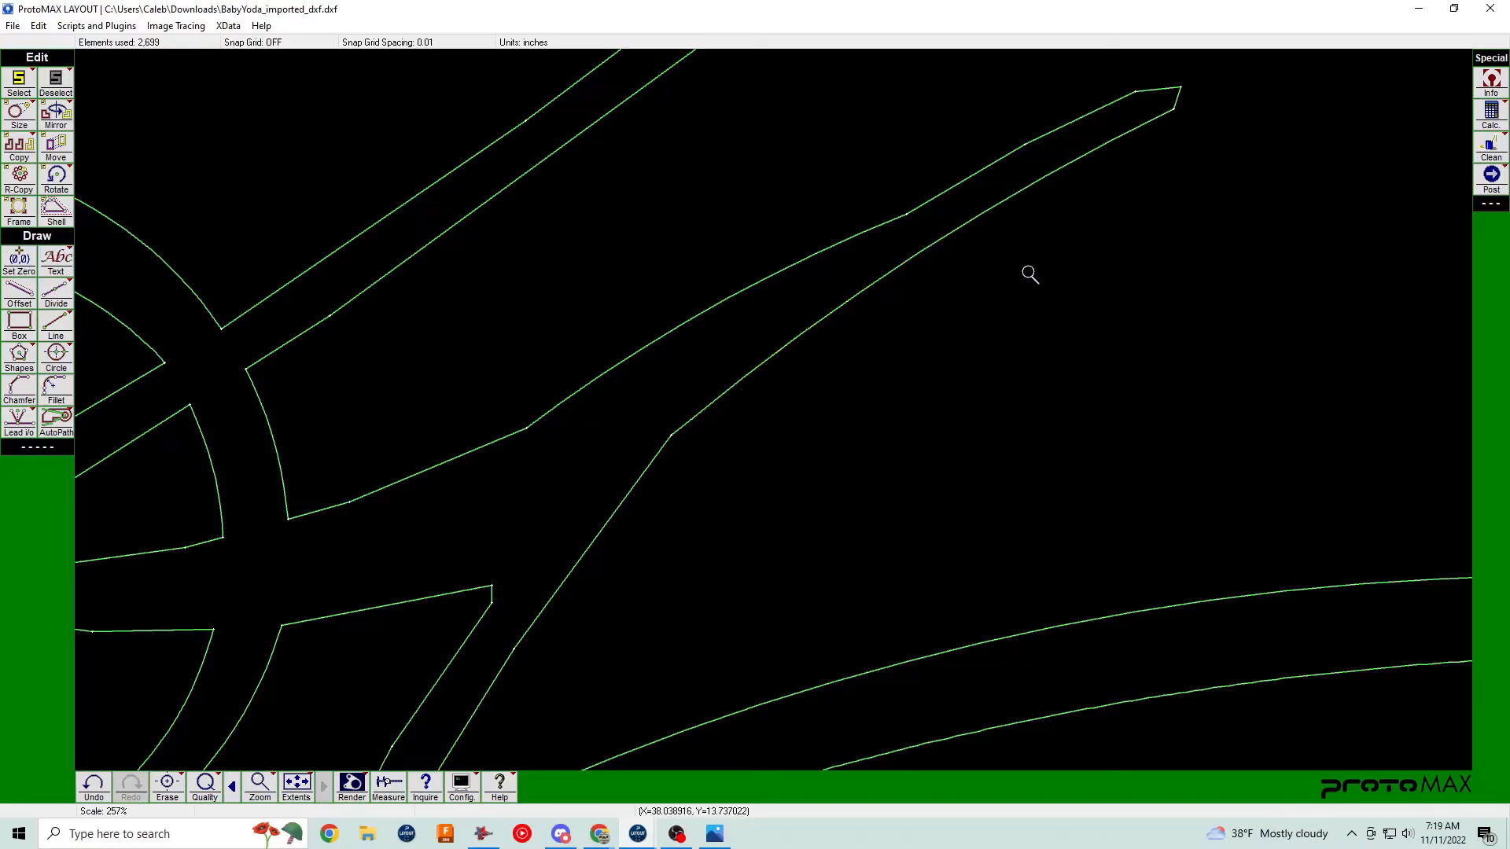
Round the pointed tip of the hat's long fold with a 3 Point Arc between its two edges, and delete the two old tip segments.
{"action": "scroll", "coordinate": [1091, 191], "scroll_direction": "down", "scroll_amount": 2}
{"action": "scroll", "coordinate": [791, 391], "scroll_direction": "up", "scroll_amount": 3}
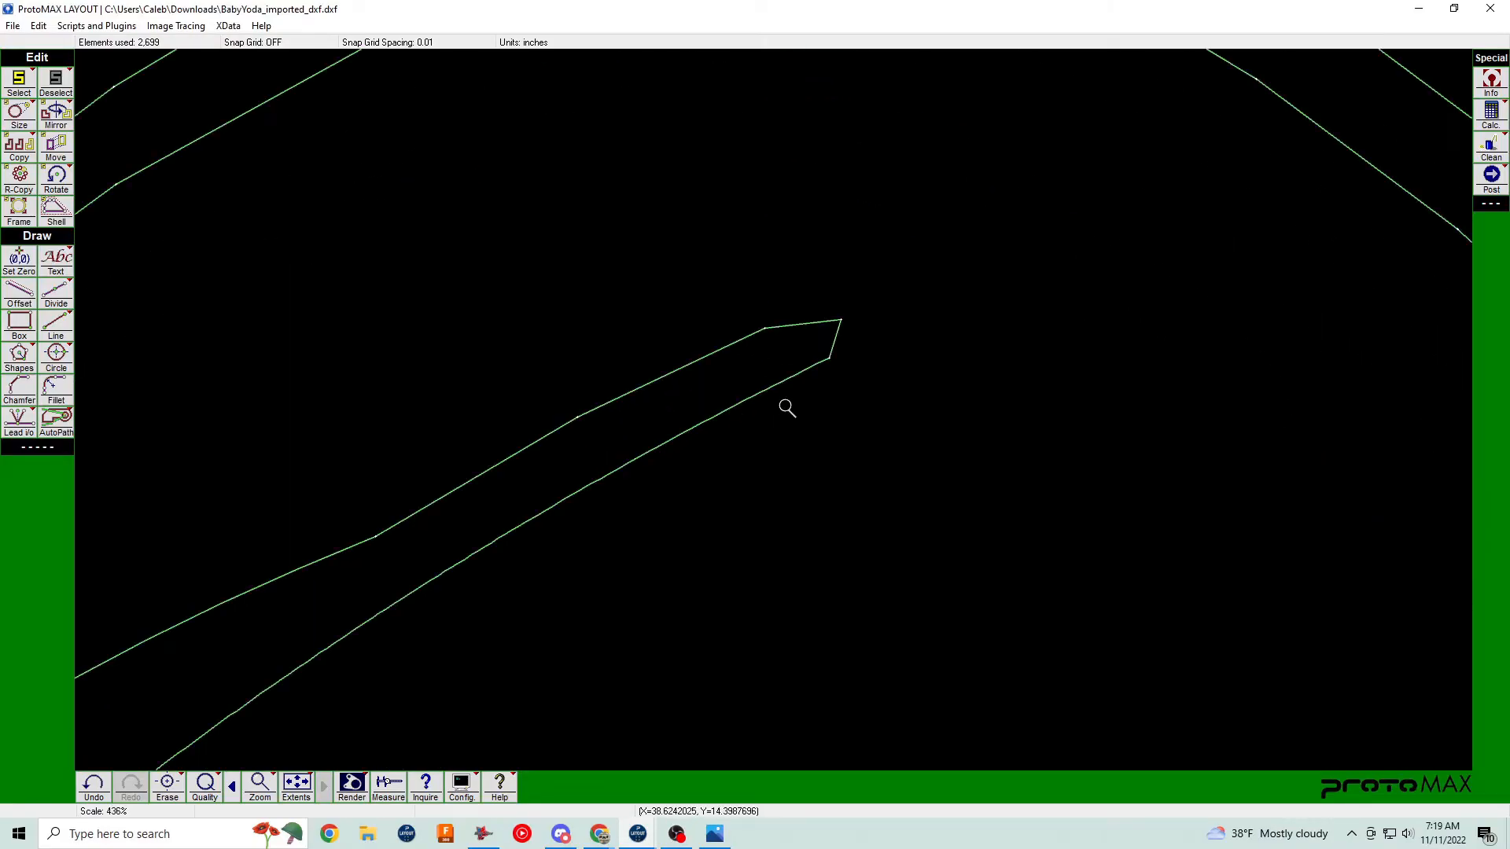
{"action": "left_click", "coordinate": [826, 322]}
{"action": "right_click", "coordinate": [55, 357]}
{"action": "left_click", "coordinate": [131, 424]}
{"action": "left_click", "coordinate": [764, 328]}
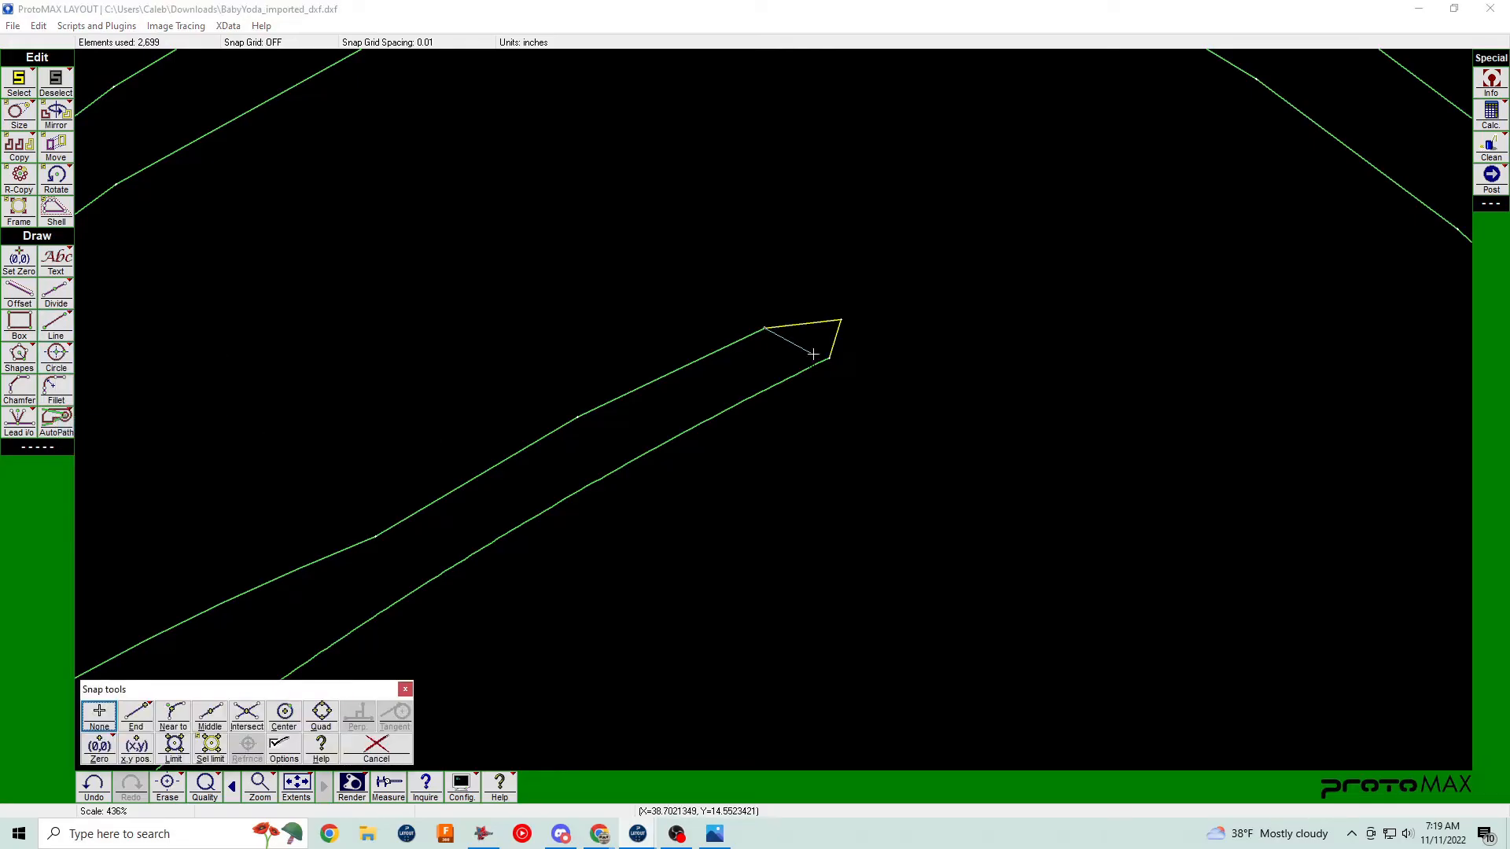
{"action": "left_click", "coordinate": [829, 358]}
{"action": "left_click", "coordinate": [818, 335]}
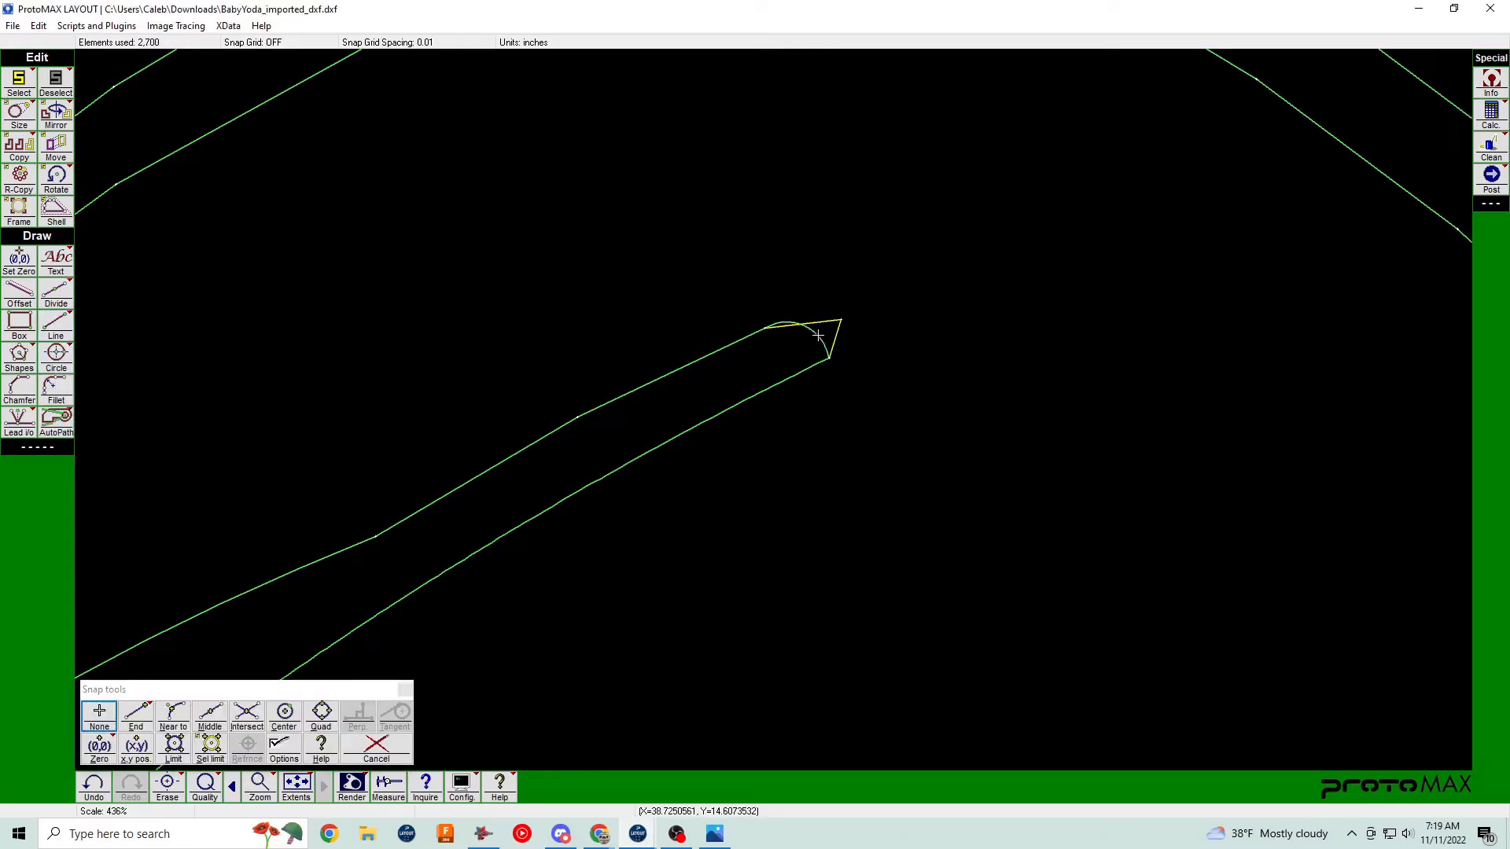
{"action": "key", "text": "Delete"}
Erase the small hook-shaped segments at the end of the thin crease inside the hat brim.
{"action": "scroll", "coordinate": [743, 454], "scroll_direction": "down", "scroll_amount": 5}
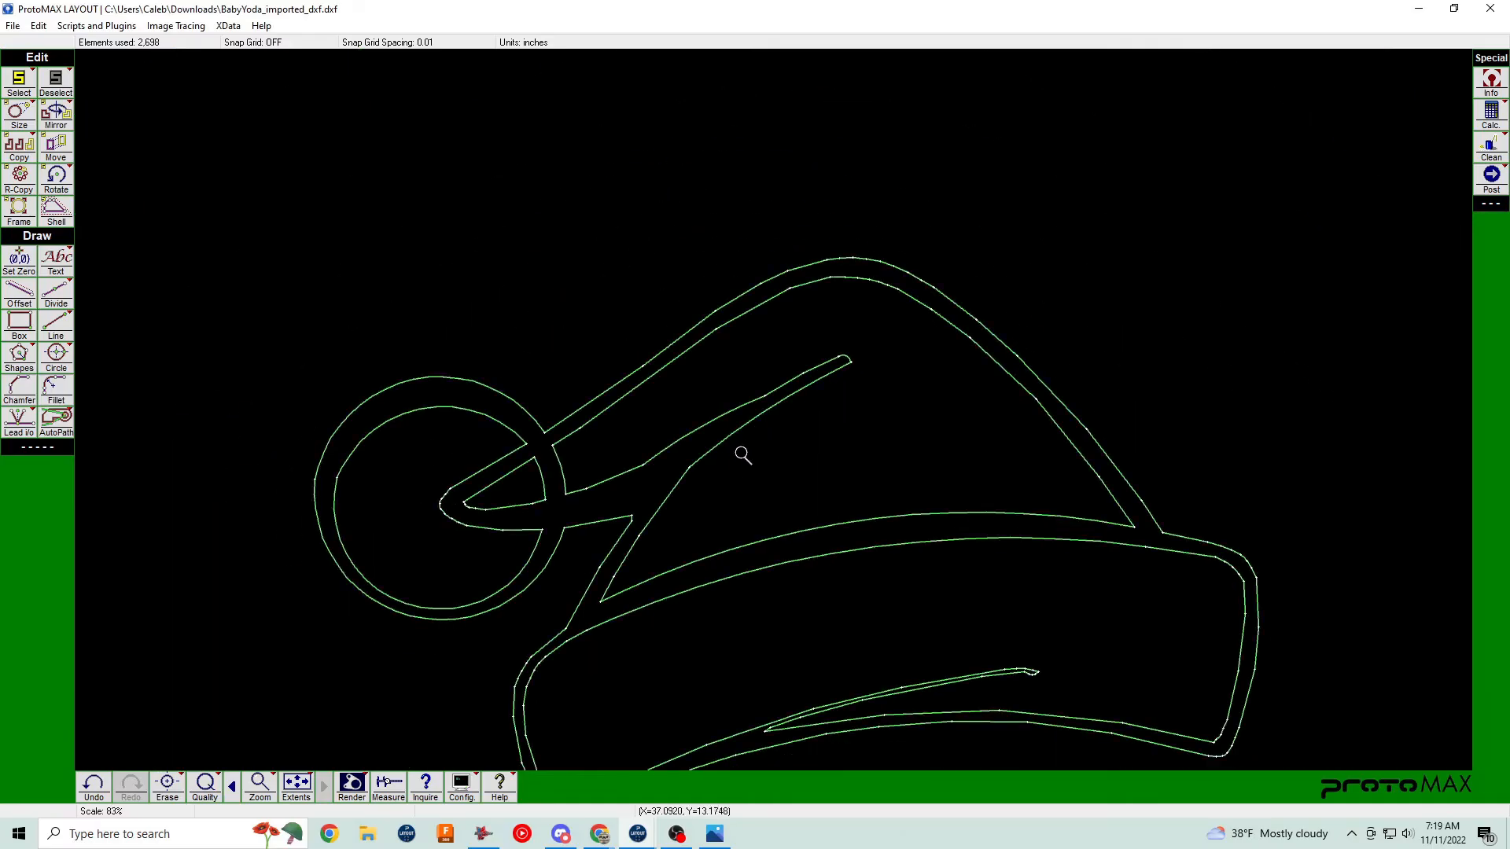
{"action": "scroll", "coordinate": [763, 437], "scroll_direction": "down", "scroll_amount": 2}
{"action": "scroll", "coordinate": [809, 427], "scroll_direction": "up", "scroll_amount": 1}
{"action": "scroll", "coordinate": [774, 411], "scroll_direction": "up", "scroll_amount": 4}
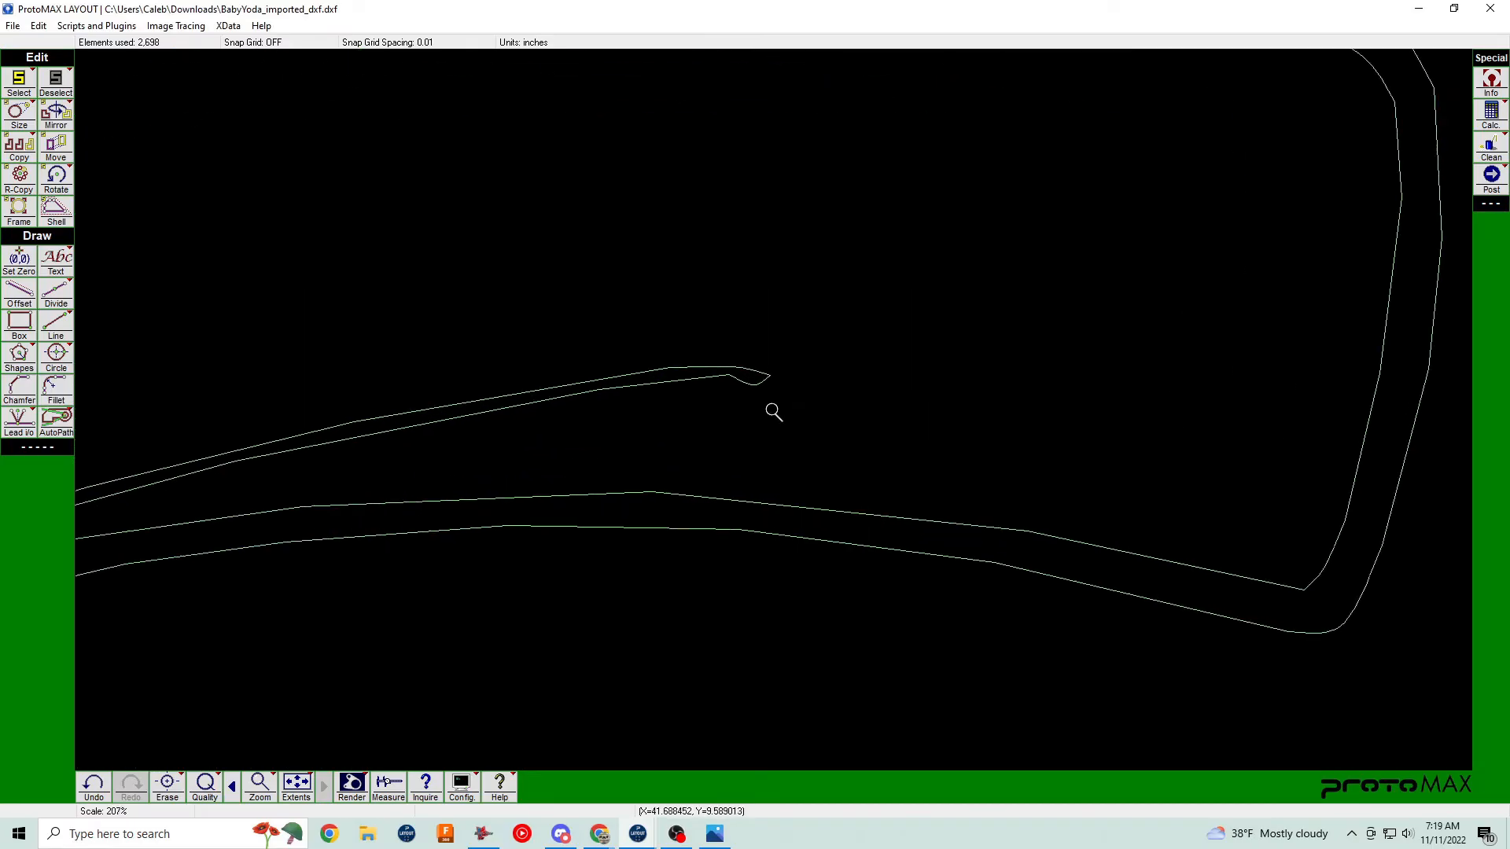
{"action": "scroll", "coordinate": [774, 411], "scroll_direction": "up", "scroll_amount": 4}
{"action": "left_click", "coordinate": [727, 363]}
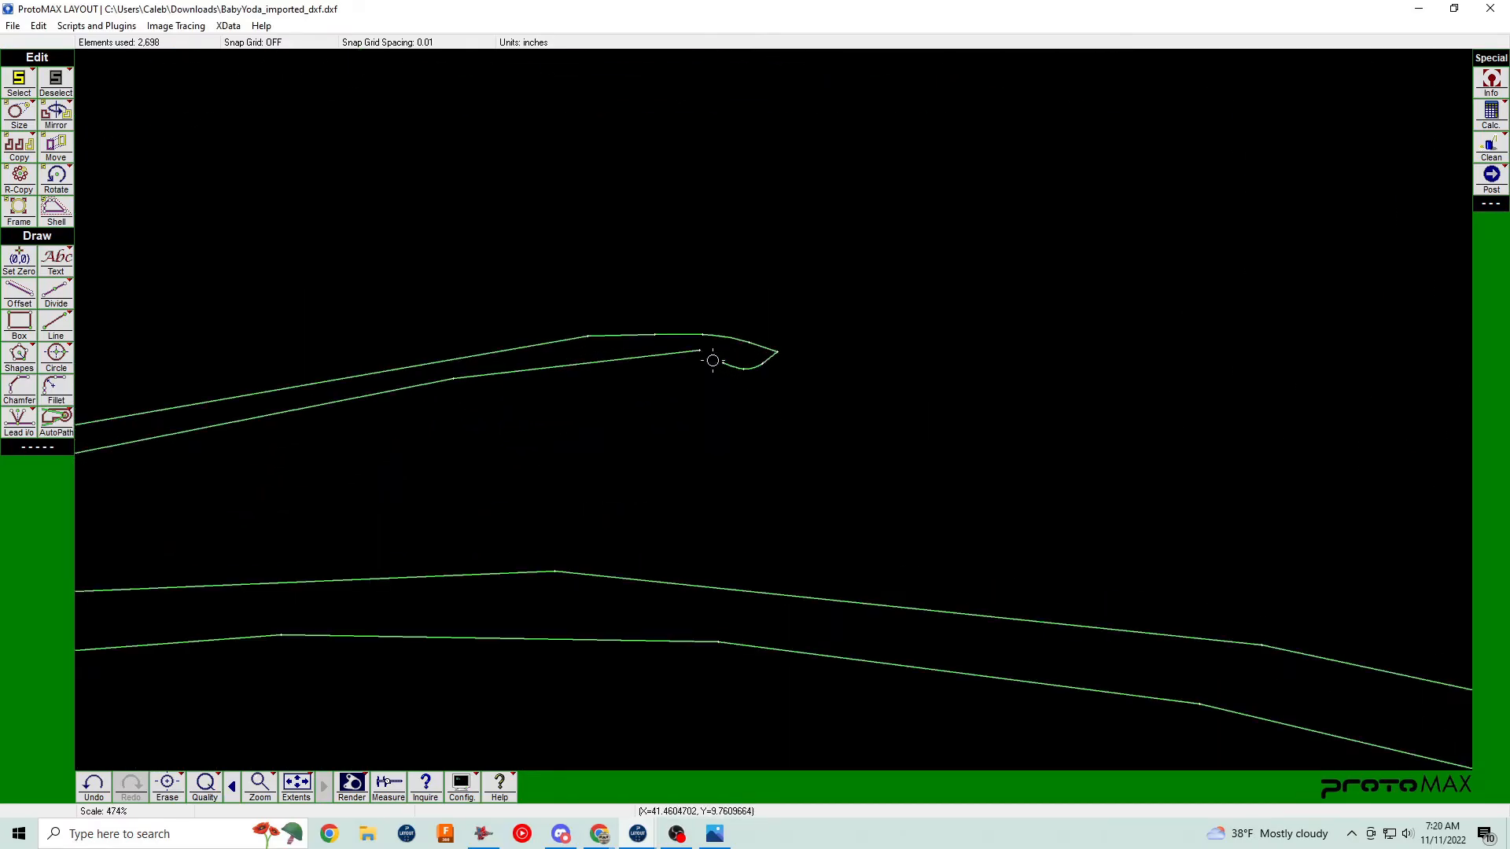
{"action": "left_click", "coordinate": [743, 368]}
{"action": "left_click", "coordinate": [753, 369]}
{"action": "left_click", "coordinate": [747, 338]}
Close the open end of the brim crease with a 3 Point Arc joining its upper and lower lines.
{"action": "scroll", "coordinate": [775, 408], "scroll_direction": "up", "scroll_amount": 3}
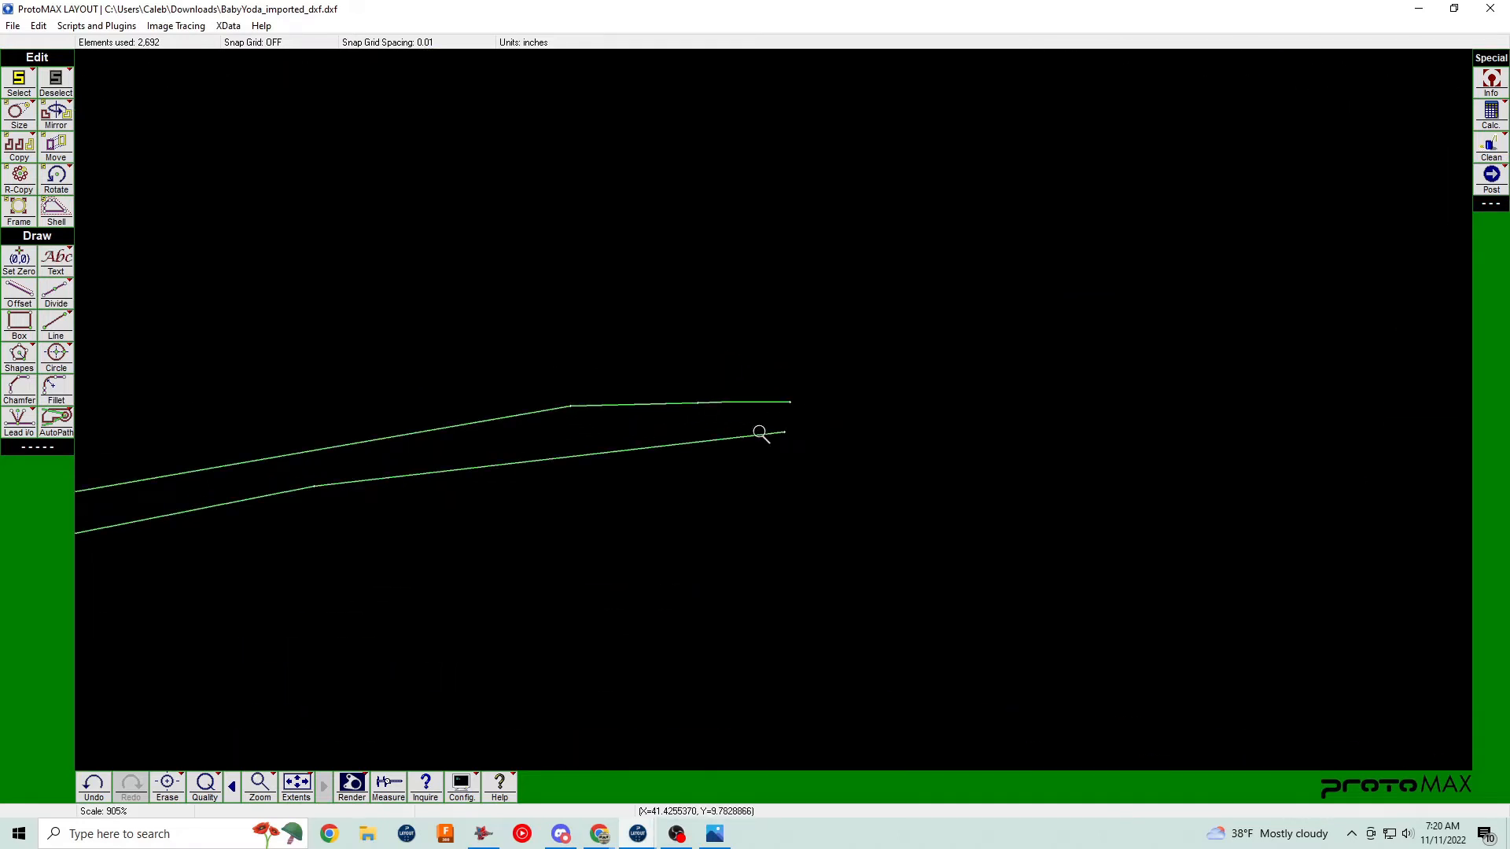
{"action": "left_click", "coordinate": [62, 353]}
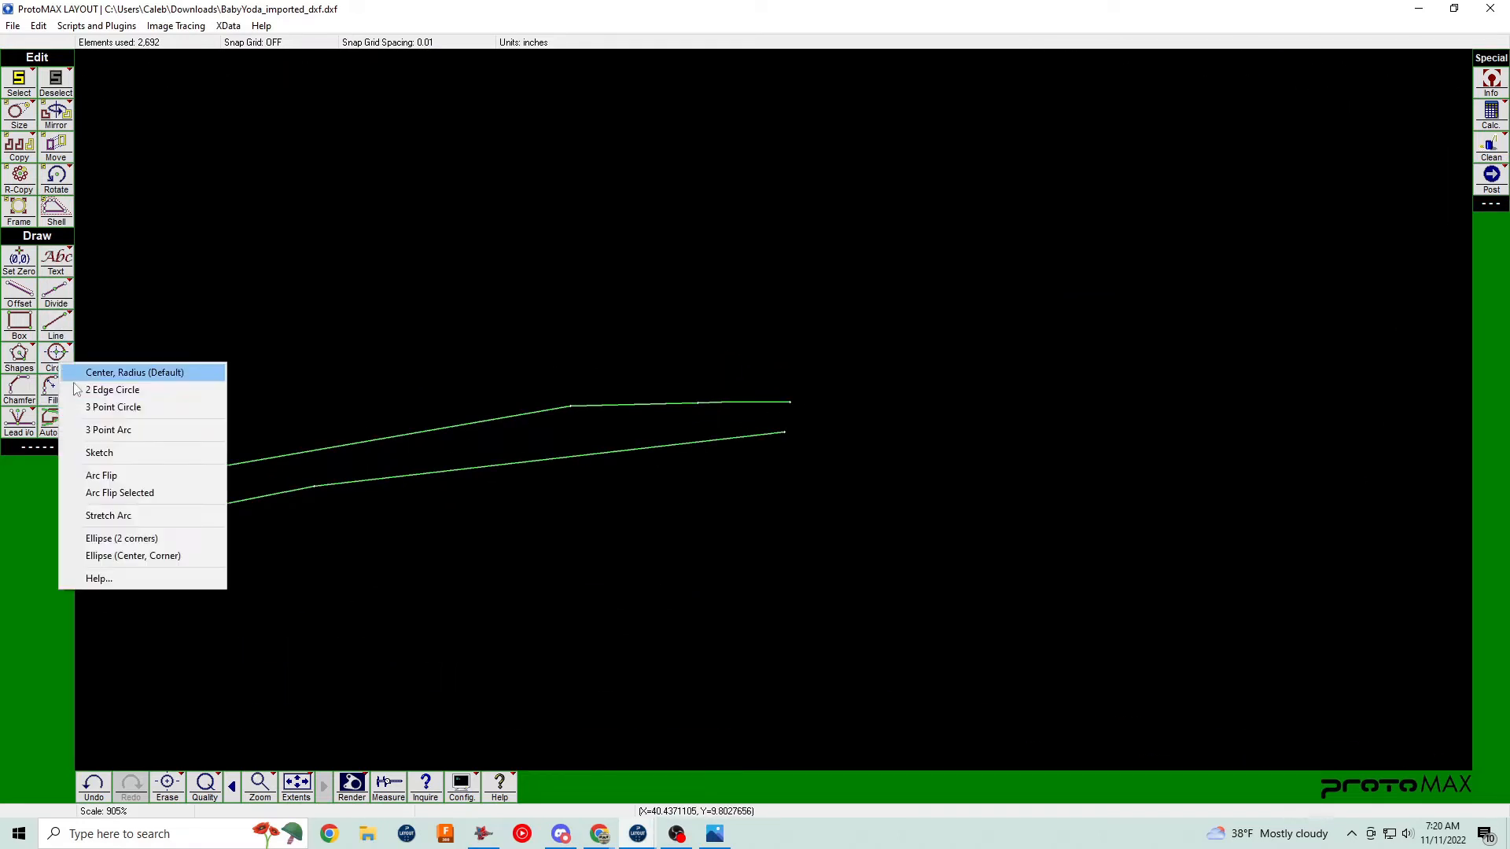
{"action": "left_click", "coordinate": [132, 429]}
{"action": "left_click", "coordinate": [785, 431]}
{"action": "left_click", "coordinate": [789, 402]}
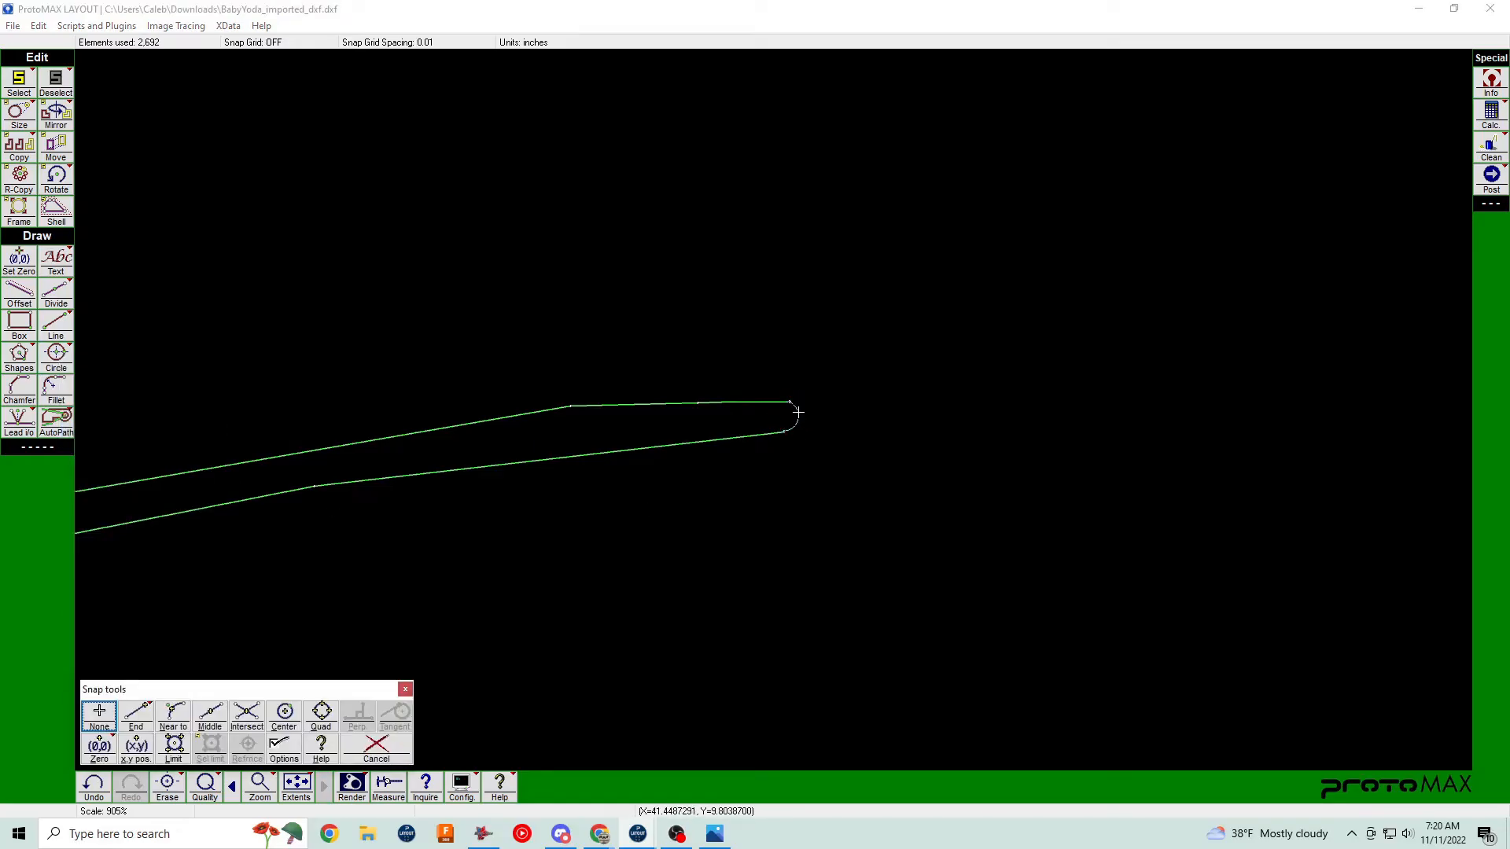
{"action": "left_click", "coordinate": [798, 412]}
Draw a 3 Point Arc across the sharp corner where the brim crease meets the lower inner edge, and erase the leftover point.
{"action": "scroll", "coordinate": [832, 454], "scroll_direction": "down", "scroll_amount": 7}
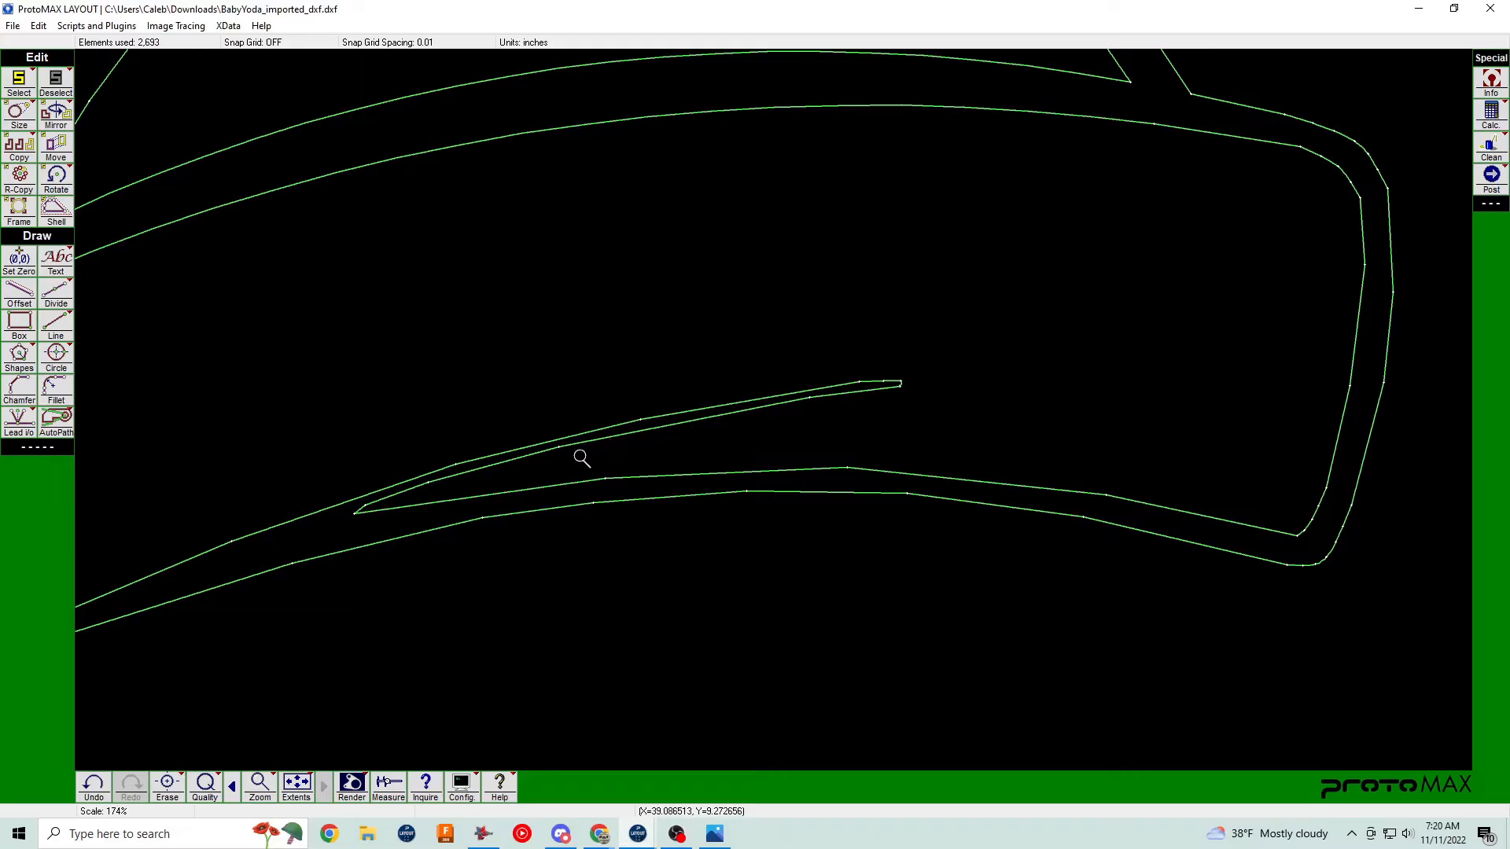
{"action": "scroll", "coordinate": [512, 482], "scroll_direction": "up", "scroll_amount": 6}
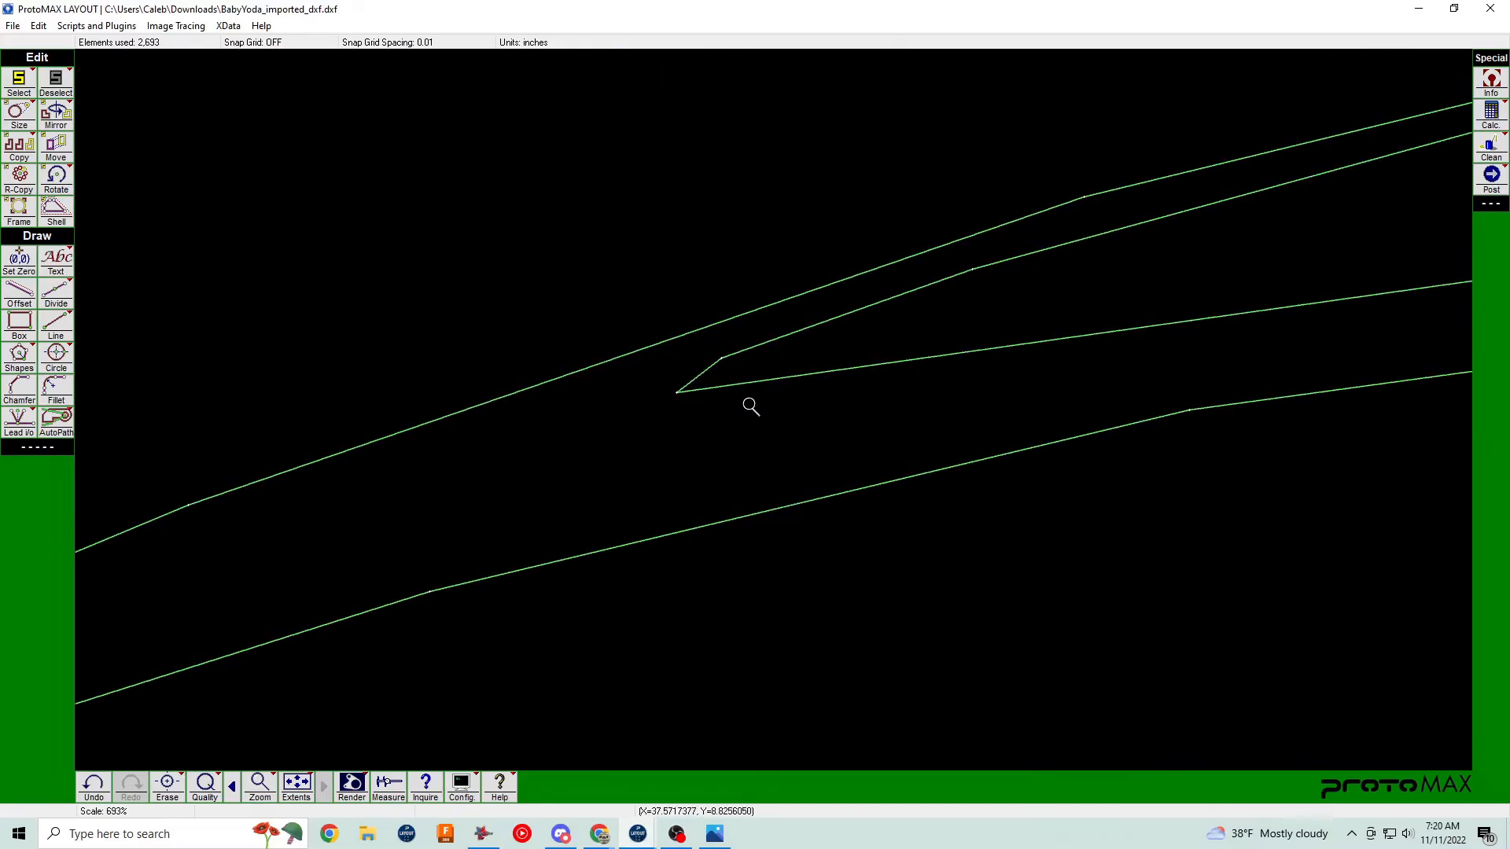
{"action": "scroll", "coordinate": [750, 406], "scroll_direction": "up", "scroll_amount": 2}
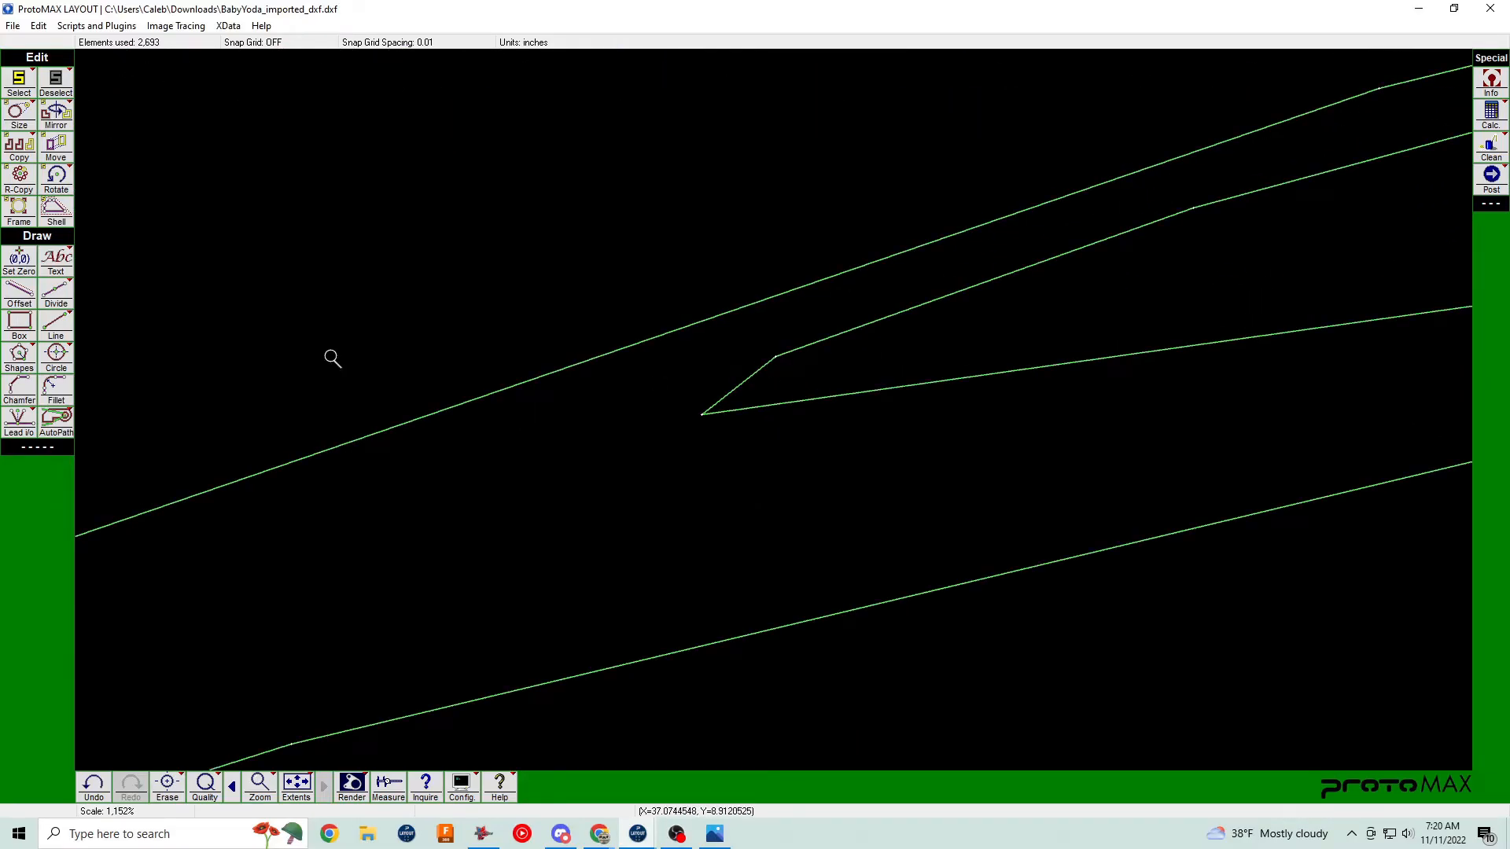
{"action": "left_click", "coordinate": [69, 359]}
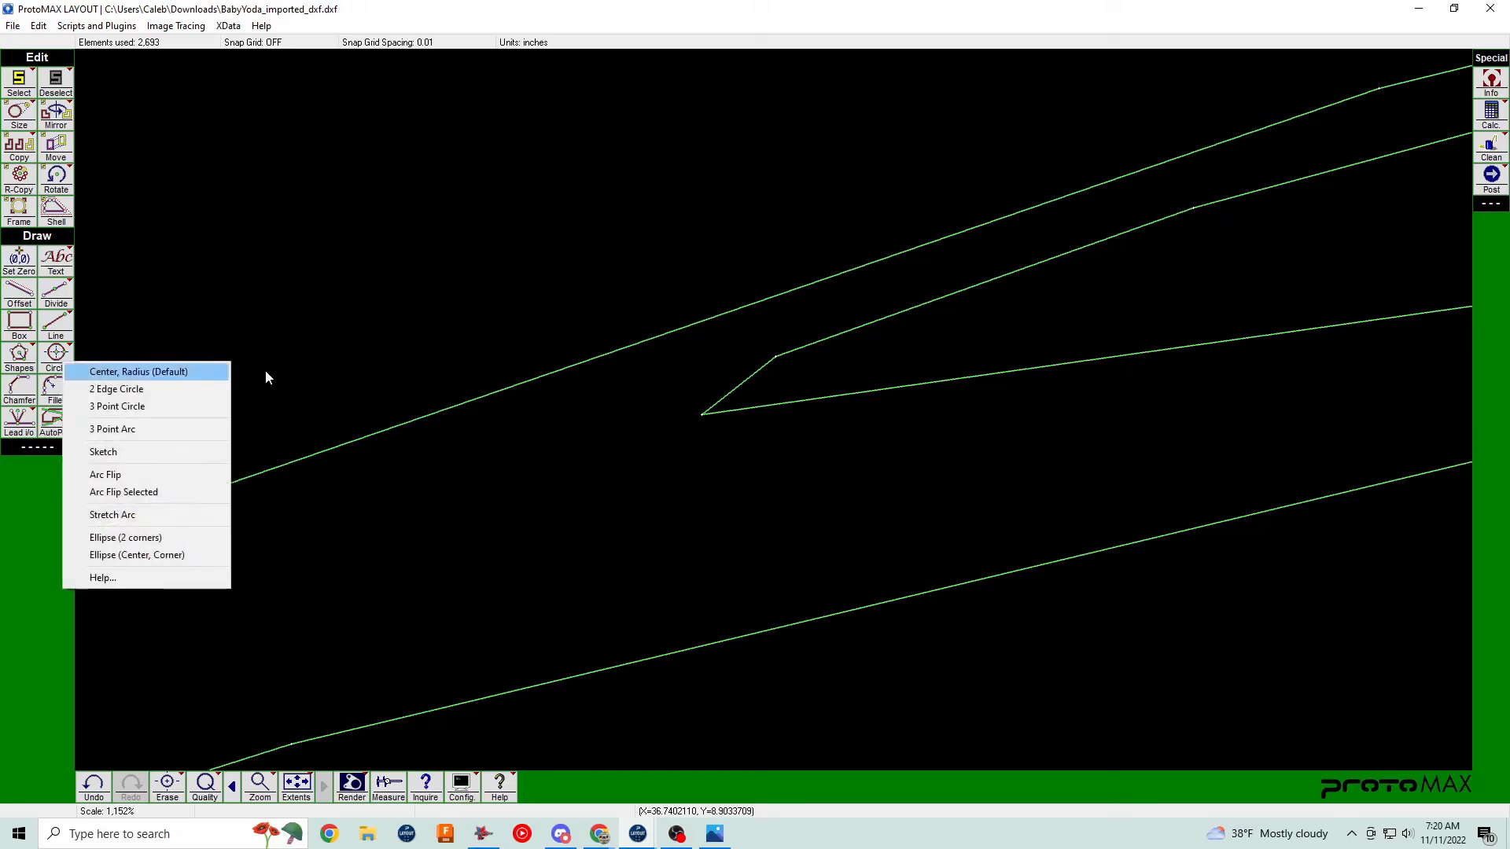
{"action": "left_click", "coordinate": [129, 430]}
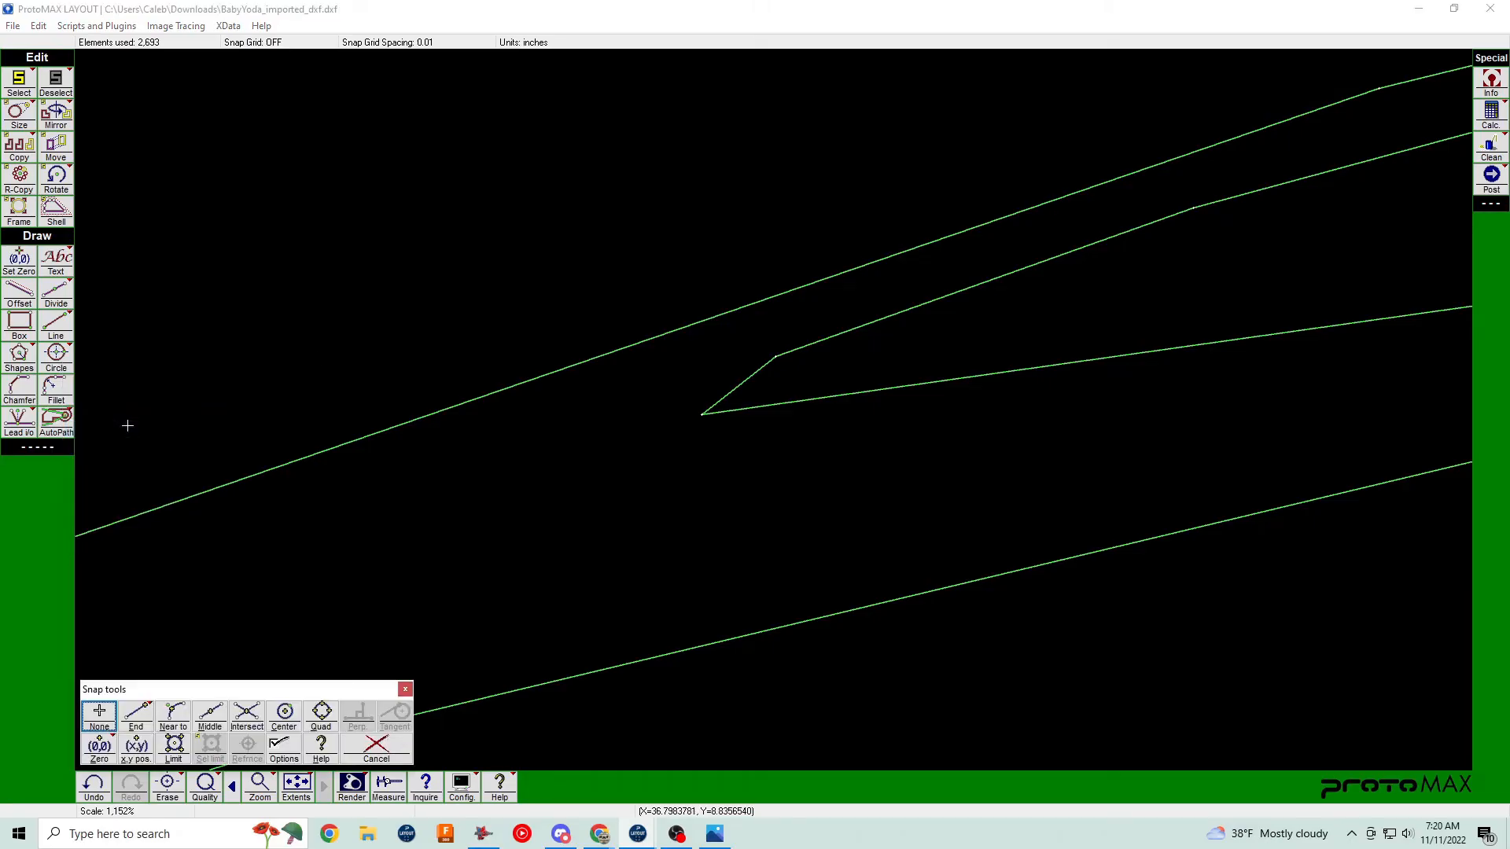
{"action": "left_click", "coordinate": [769, 392]}
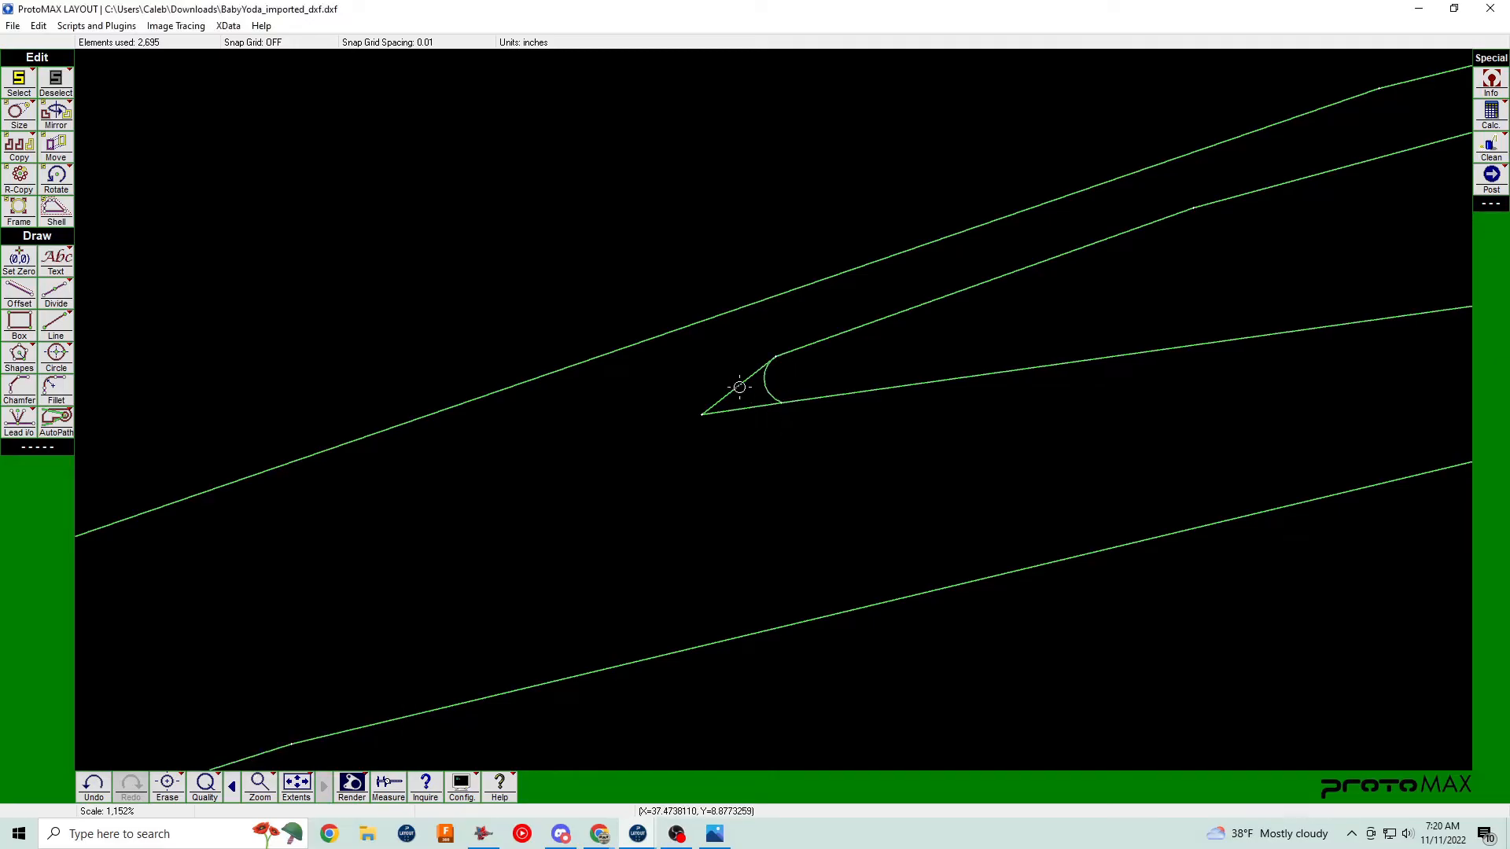
Select the whole Santa hat and move it onto the top of Baby Yoda's head.
{"action": "scroll", "coordinate": [757, 411], "scroll_direction": "down", "scroll_amount": 10}
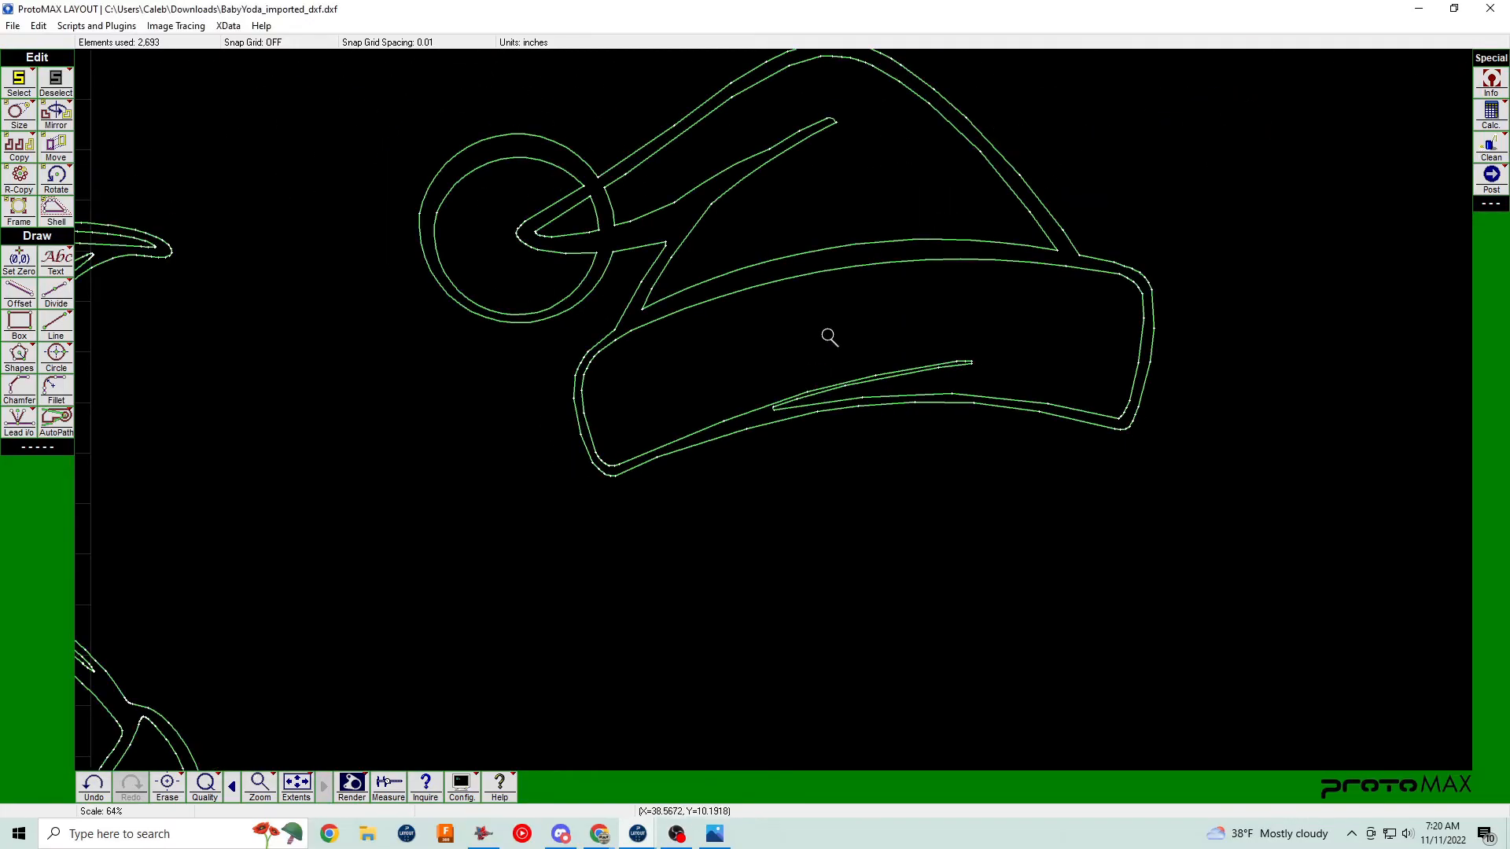
{"action": "scroll", "coordinate": [772, 410], "scroll_direction": "down", "scroll_amount": 2}
{"action": "scroll", "coordinate": [769, 411], "scroll_direction": "up", "scroll_amount": 3}
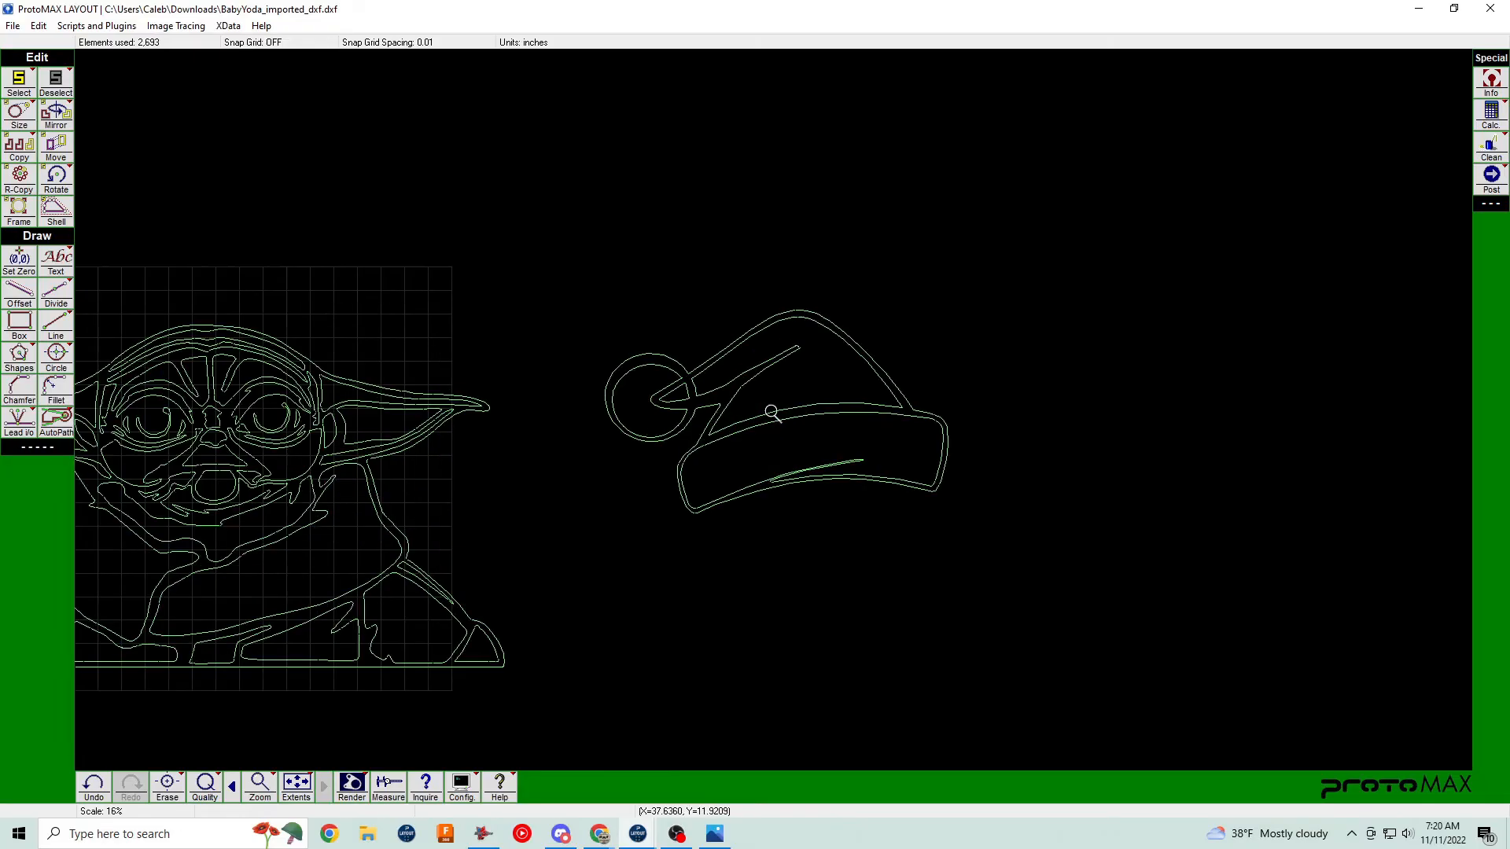
{"action": "scroll", "coordinate": [727, 413], "scroll_direction": "down", "scroll_amount": 2}
{"action": "left_click_drag", "start_coordinate": [670, 334], "coordinate": [1022, 522]}
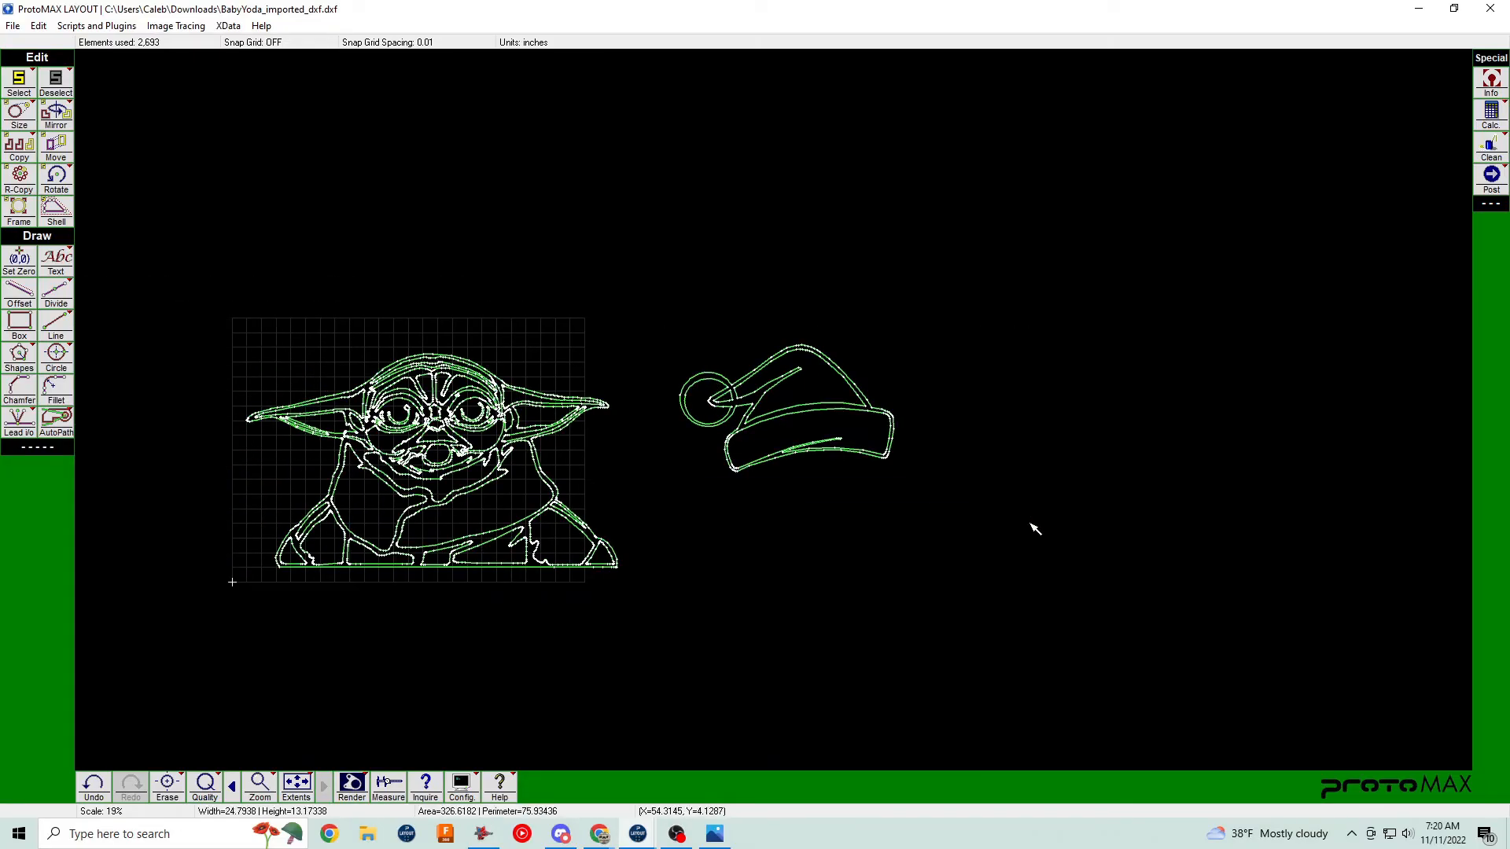
{"action": "key", "text": "m"}
{"action": "left_click", "coordinate": [823, 414]}
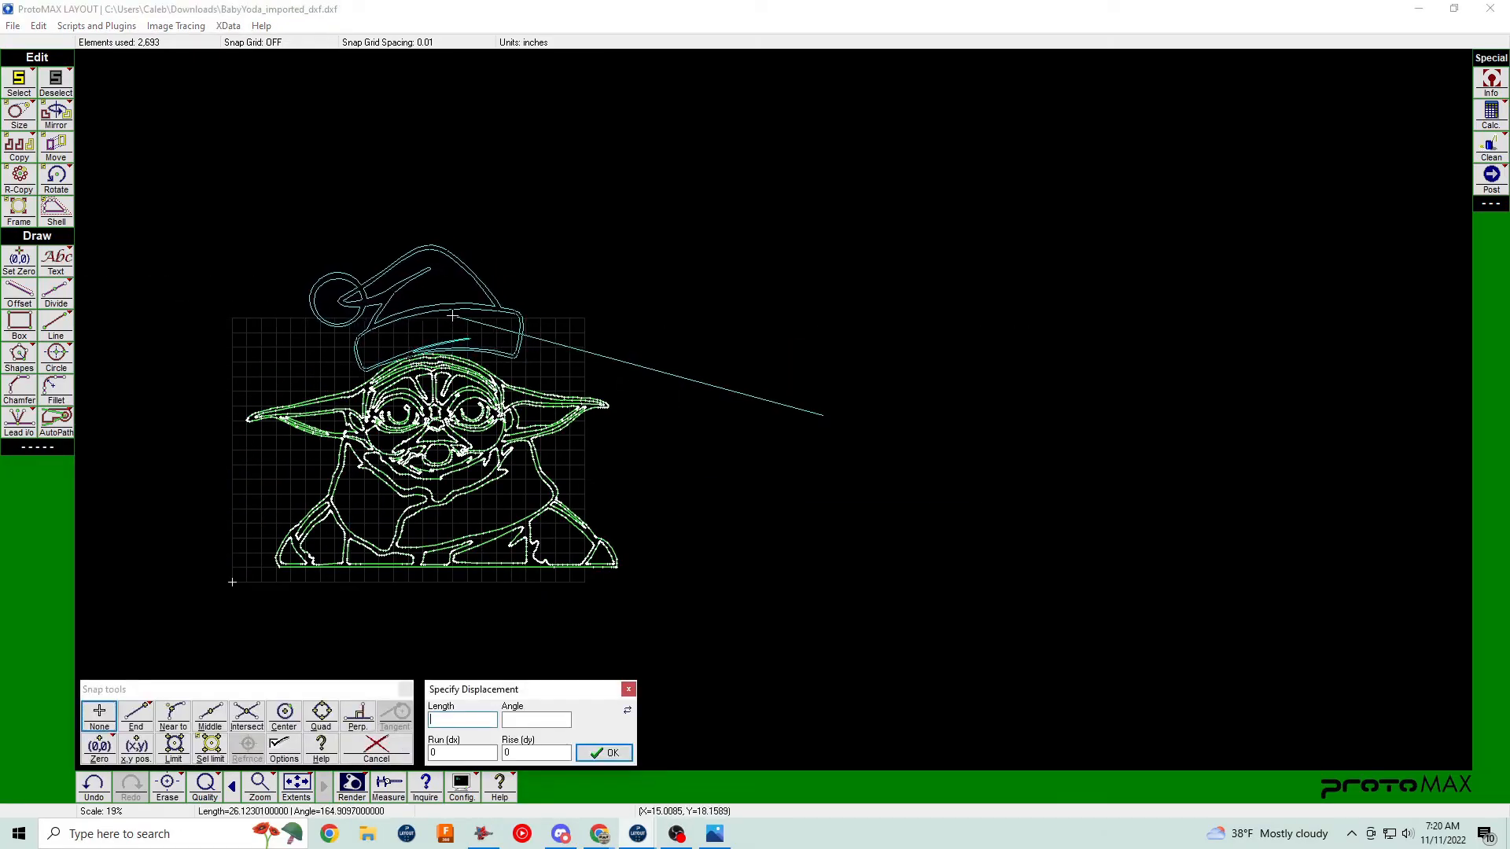
{"action": "left_click", "coordinate": [442, 319]}
Rotate the selected hat about 2.6 degrees around a point on the brim to match the tilt of the head.
{"action": "scroll", "coordinate": [456, 329], "scroll_direction": "down", "scroll_amount": 1}
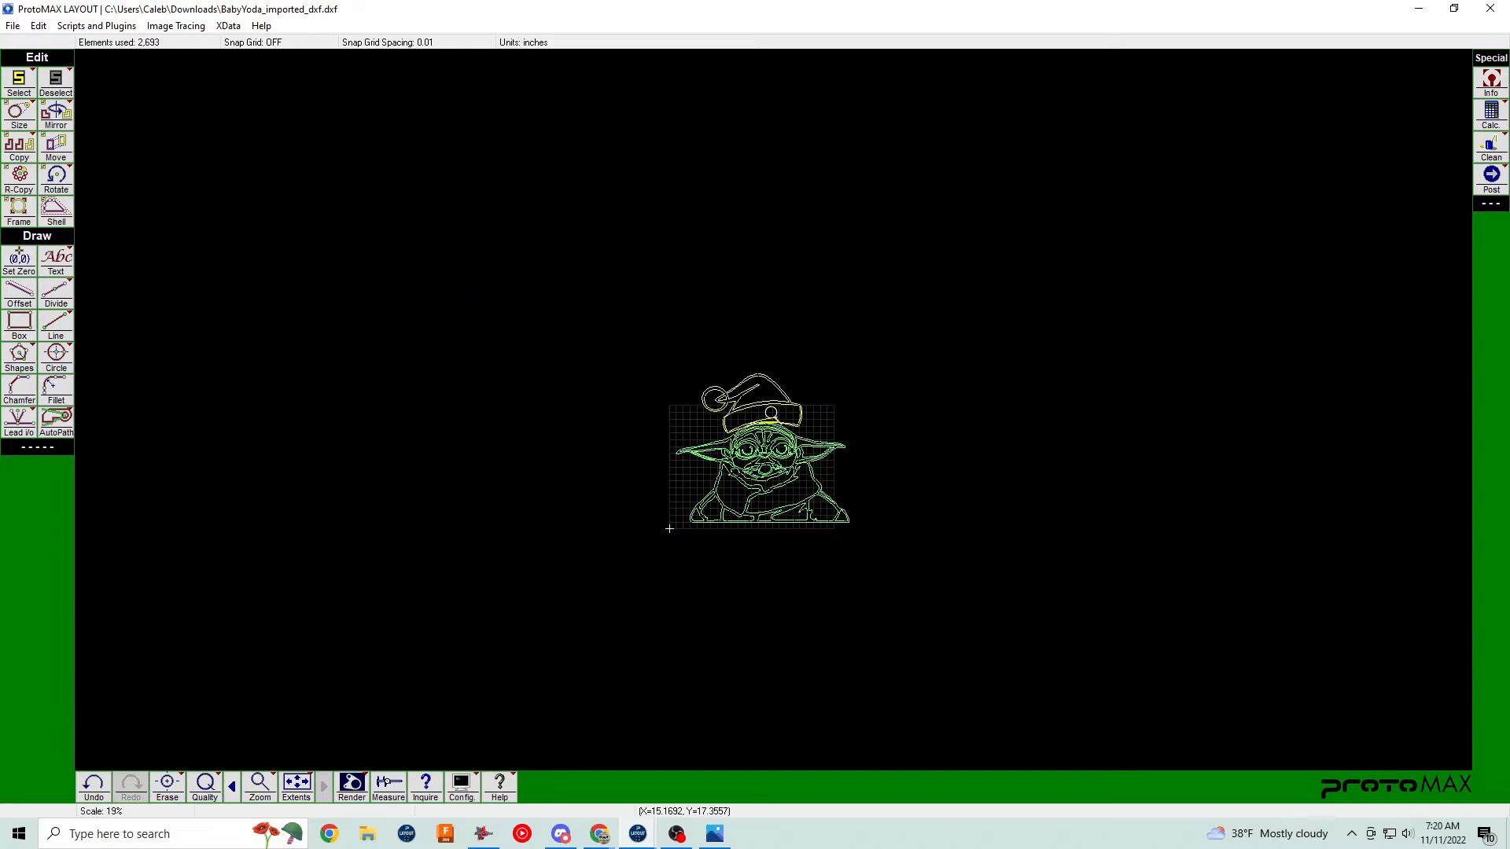
{"action": "scroll", "coordinate": [774, 415], "scroll_direction": "up", "scroll_amount": 2}
{"action": "scroll", "coordinate": [774, 416], "scroll_direction": "down", "scroll_amount": 1}
{"action": "scroll", "coordinate": [774, 412], "scroll_direction": "up", "scroll_amount": 1}
{"action": "key", "text": "r"}
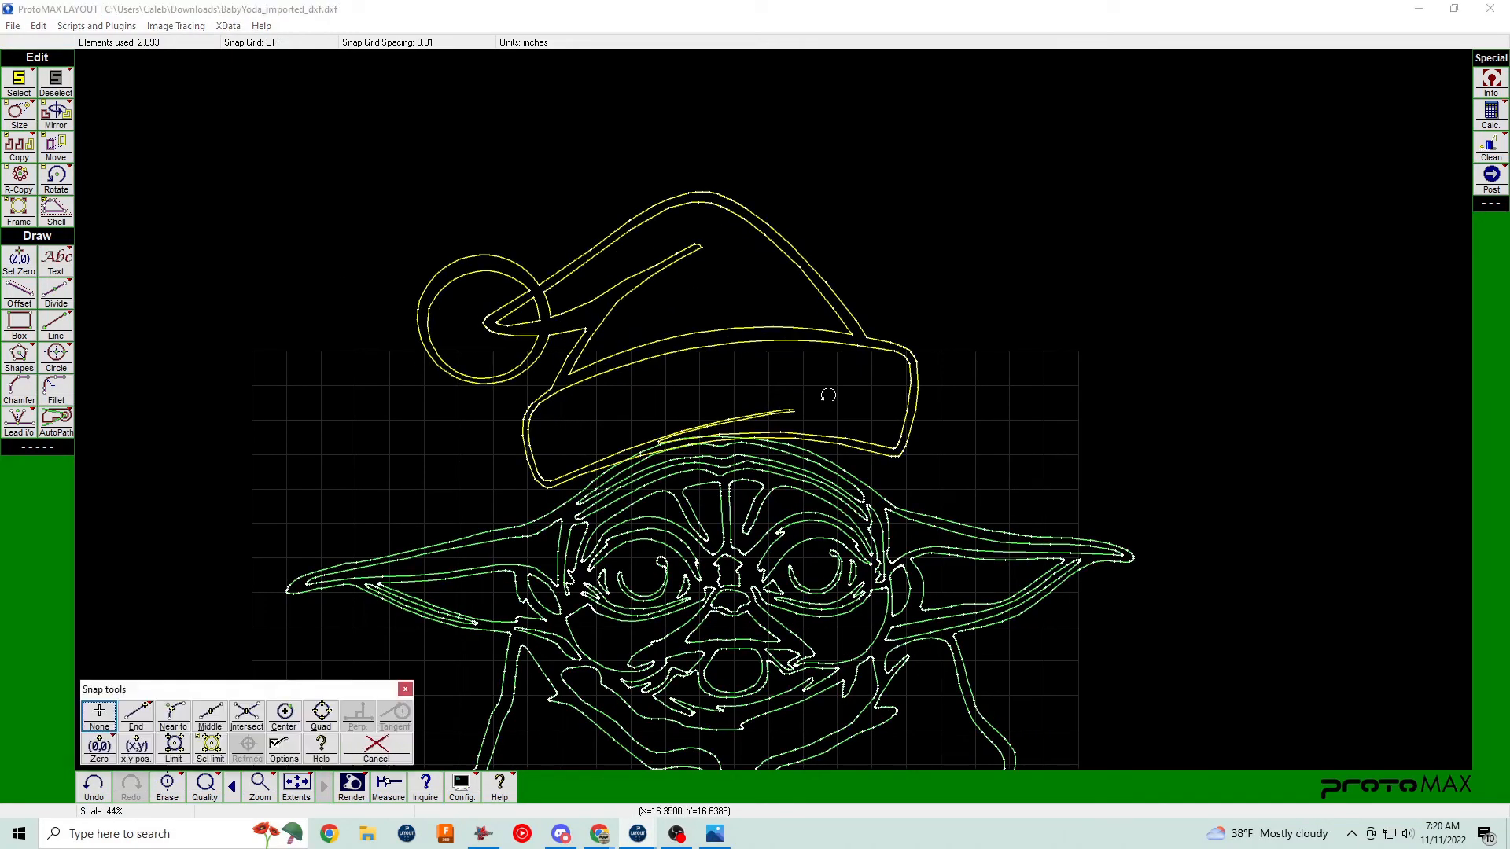
{"action": "left_click", "coordinate": [829, 366]}
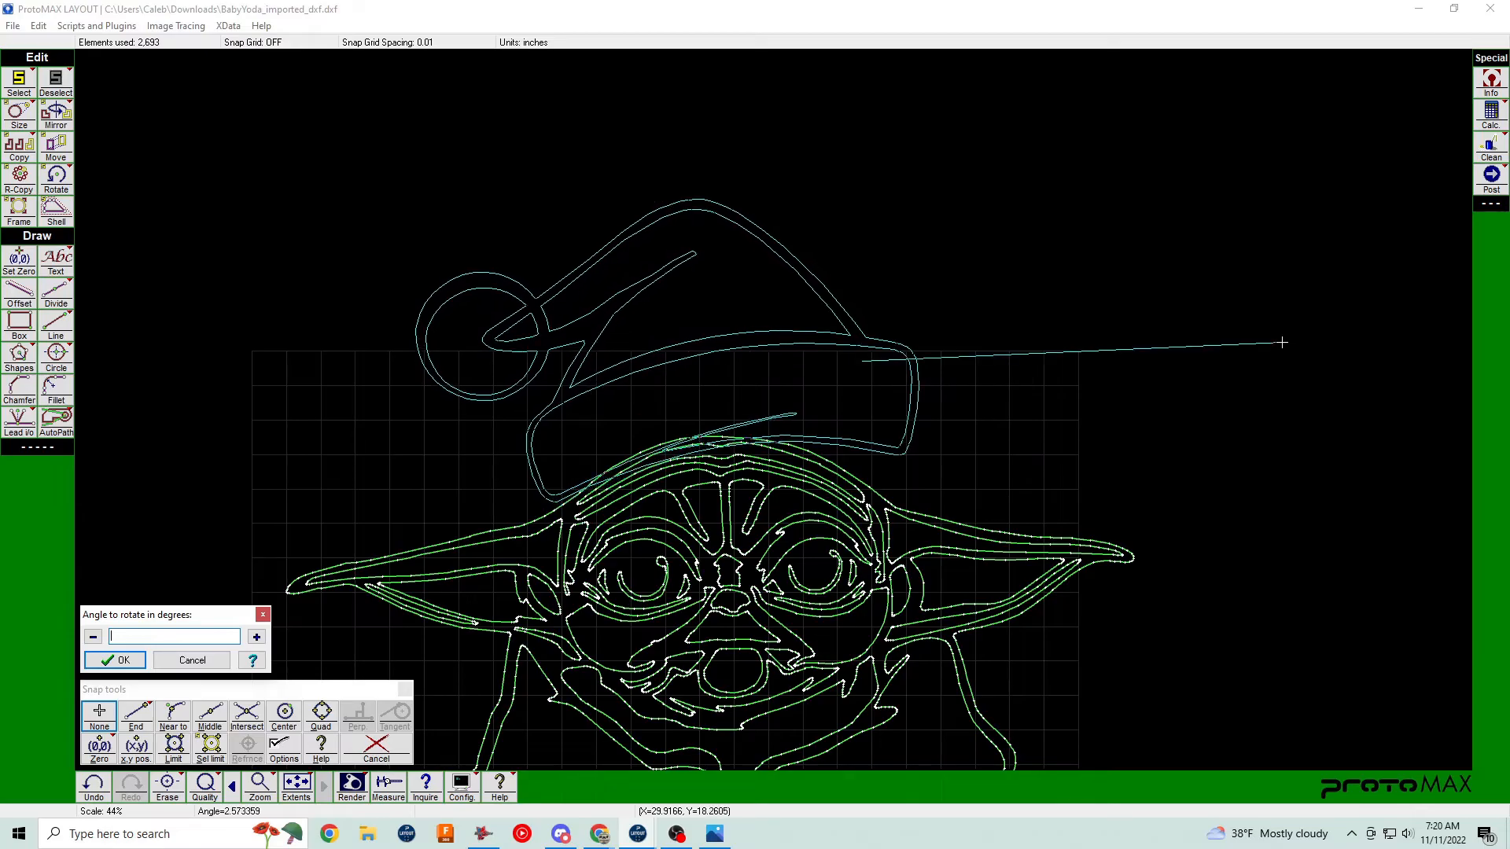
{"action": "left_click", "coordinate": [1281, 341]}
Lower the hat in two small moves so the brim overlaps the forehead between the ears.
{"action": "scroll", "coordinate": [765, 398], "scroll_direction": "up", "scroll_amount": 4}
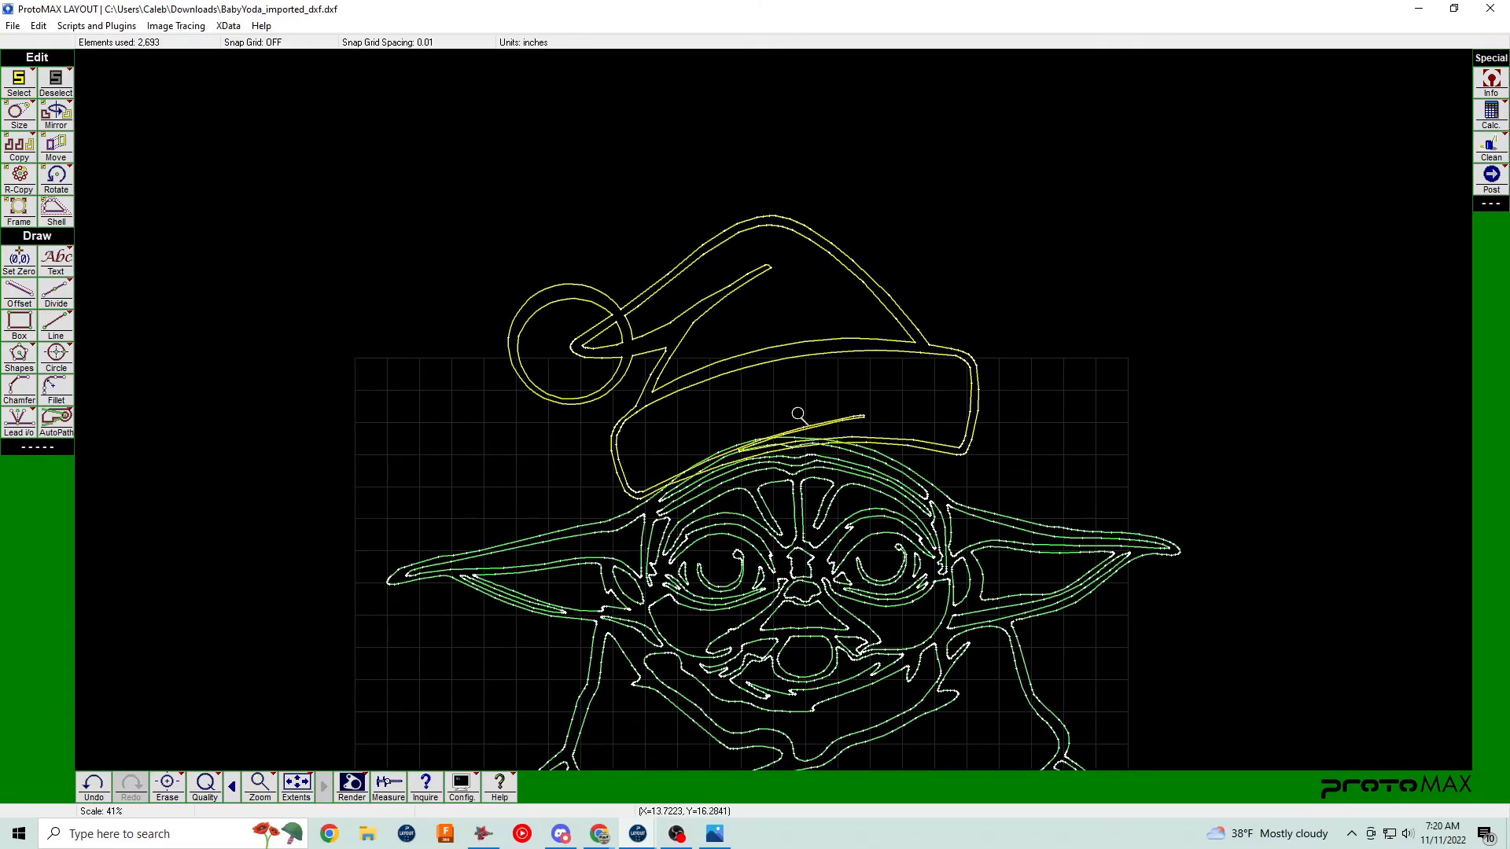
{"action": "key", "text": "m"}
{"action": "left_click", "coordinate": [868, 380]}
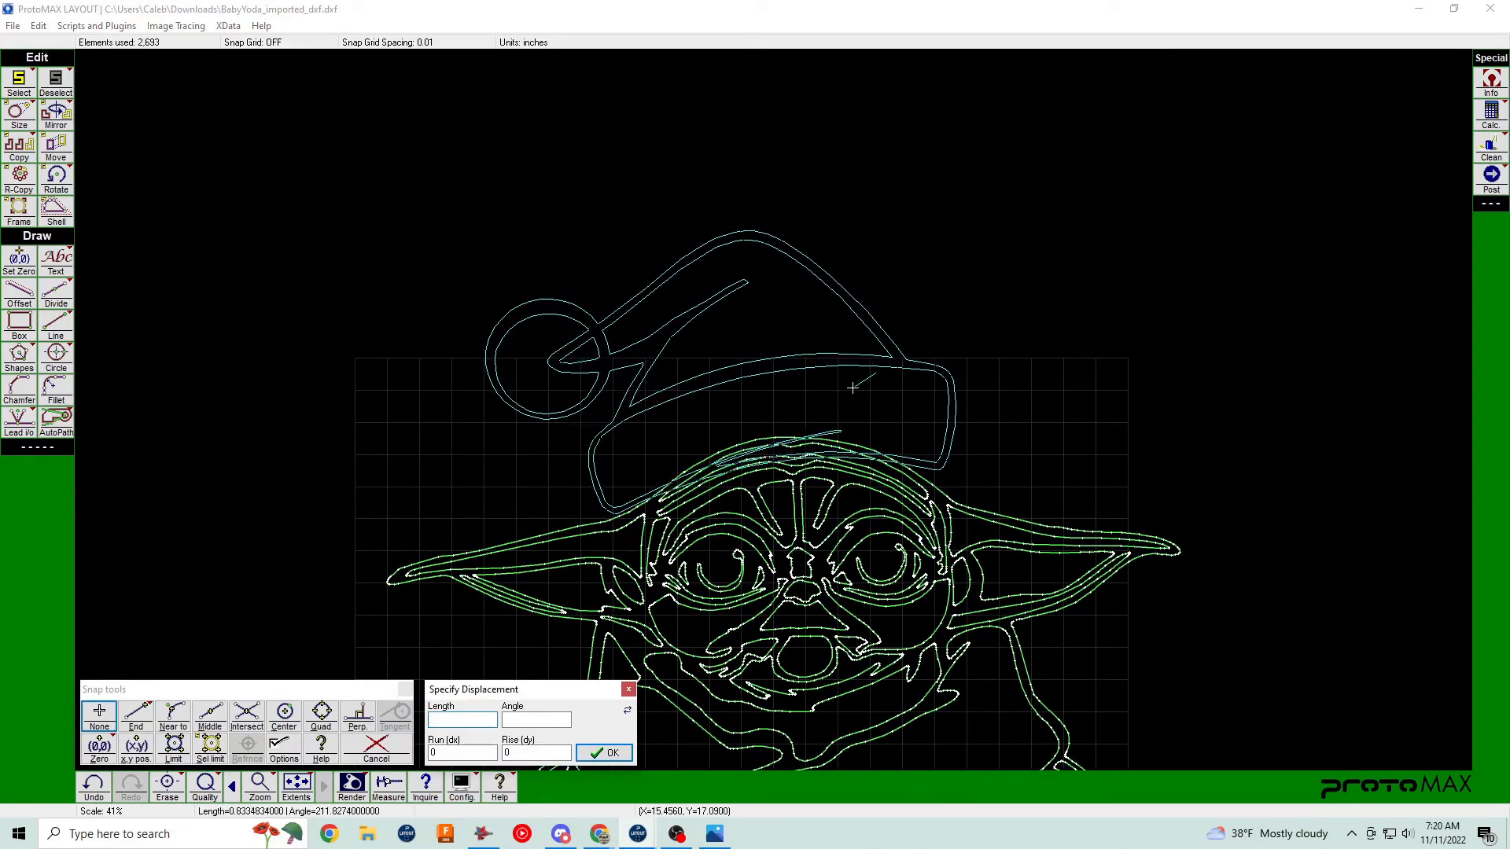
{"action": "left_click", "coordinate": [851, 391]}
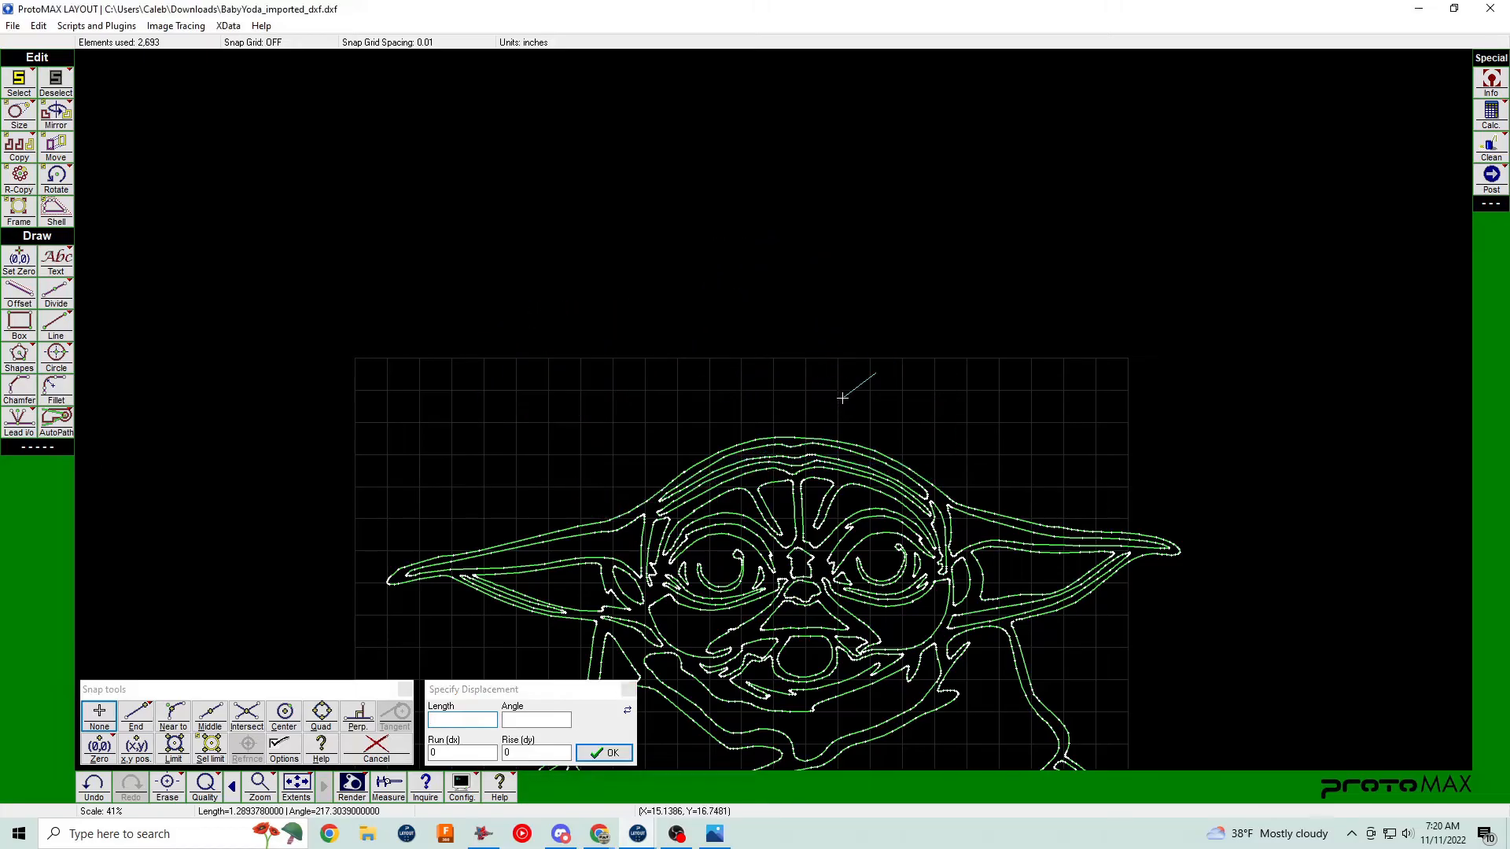
{"action": "scroll", "coordinate": [798, 352], "scroll_direction": "up", "scroll_amount": 4}
{"action": "key", "text": "m"}
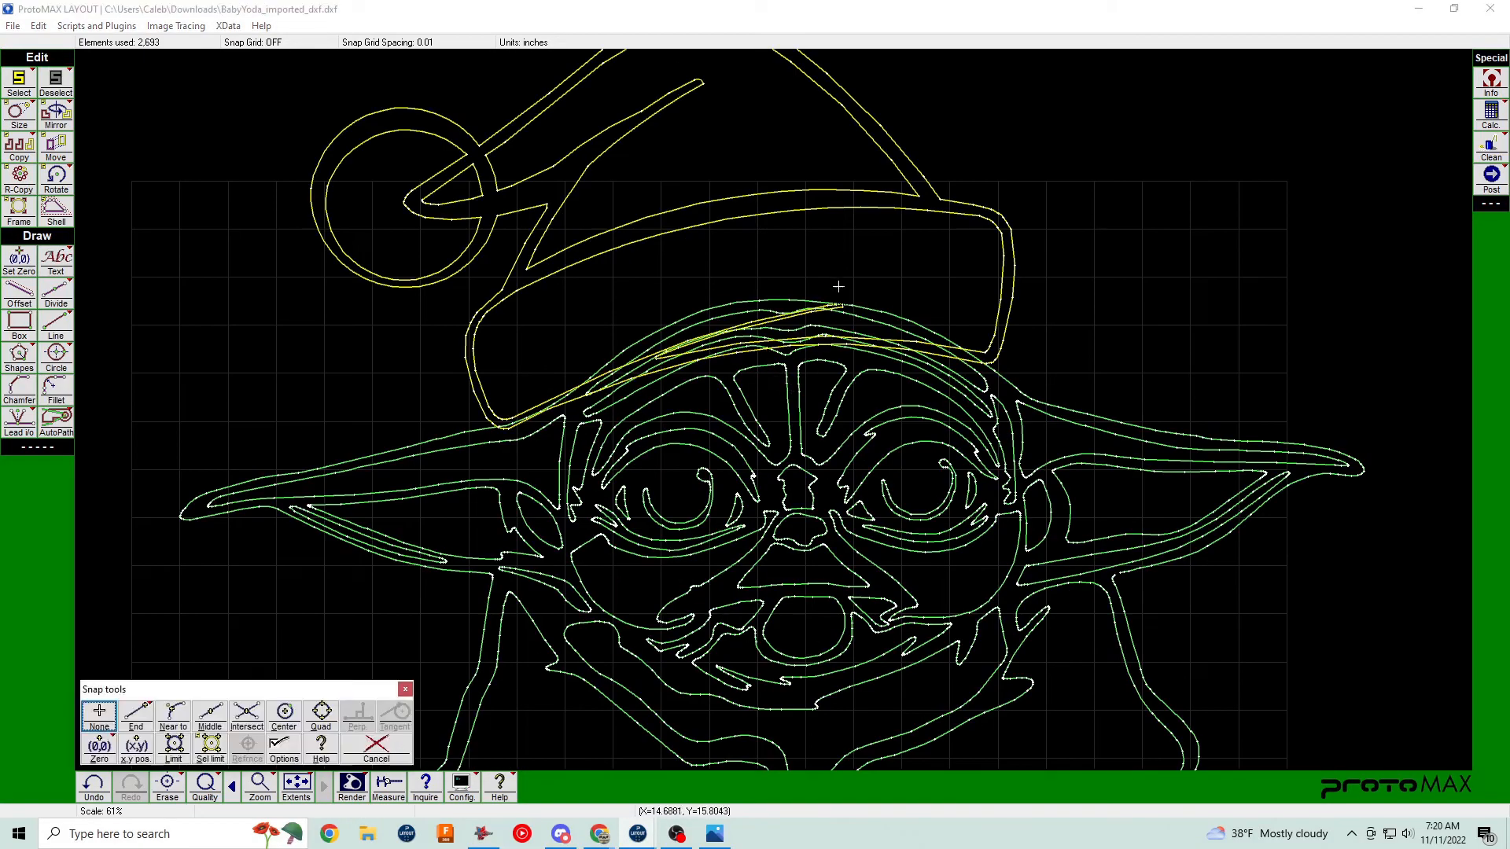
{"action": "left_click", "coordinate": [837, 286]}
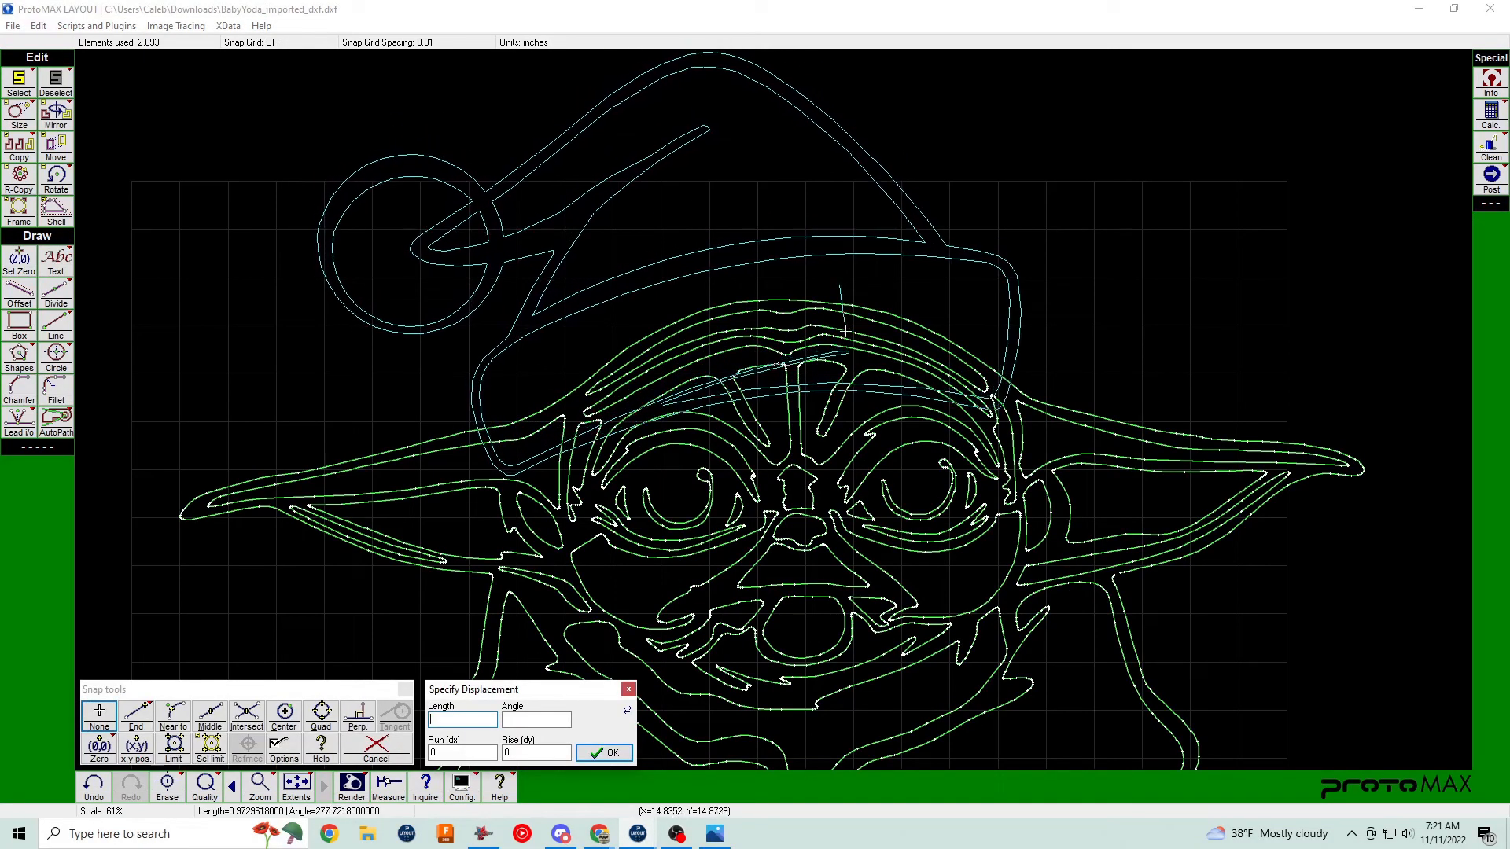
{"action": "left_click", "coordinate": [846, 334]}
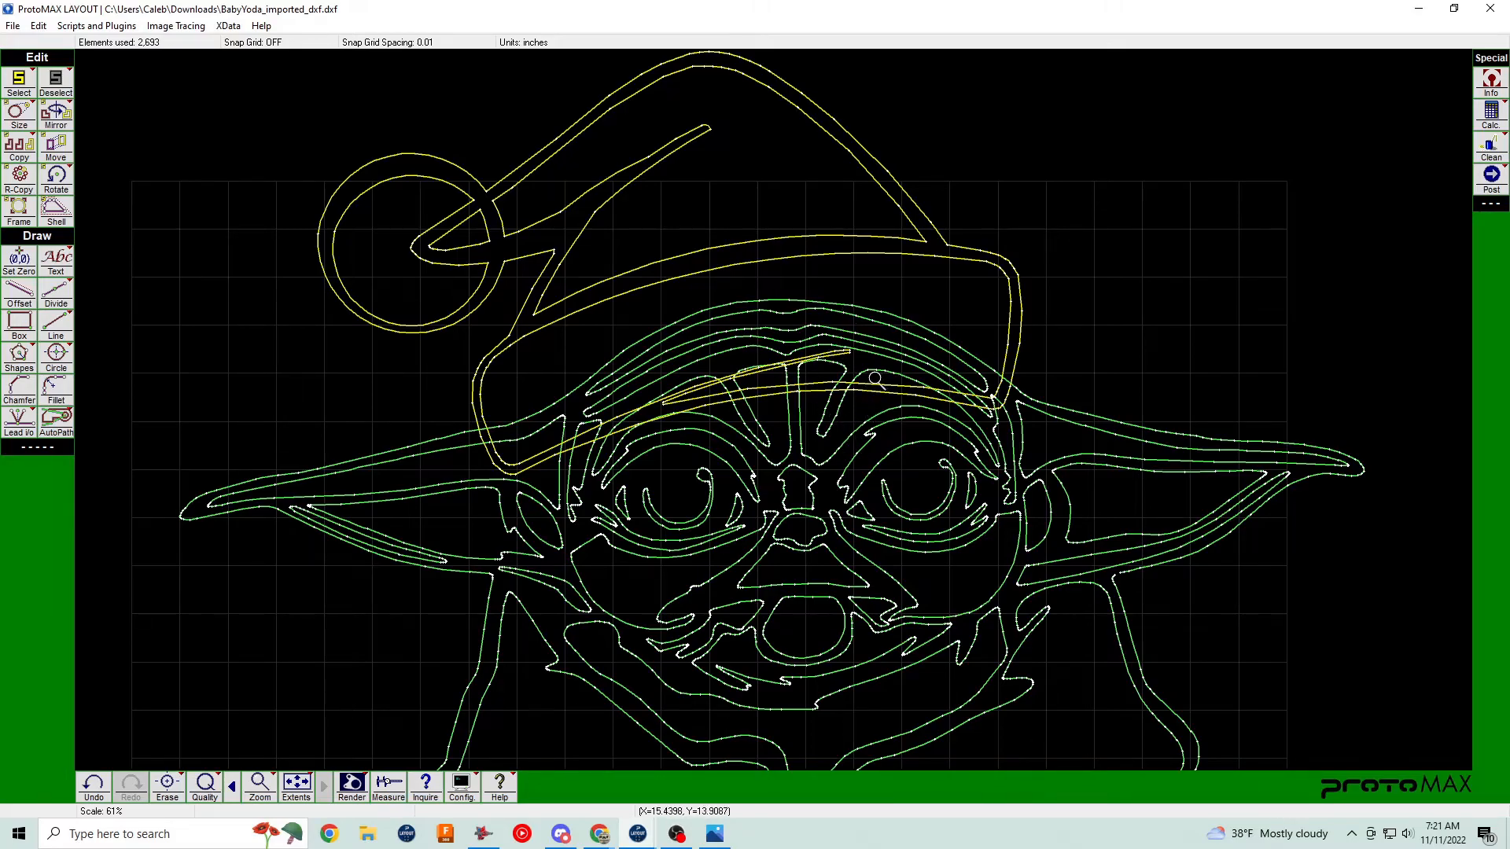
Move the hat up about 4 inches so it sits clear above the head, and deselect it.
{"action": "scroll", "coordinate": [874, 379], "scroll_direction": "down", "scroll_amount": 2}
{"action": "key", "text": "m"}
{"action": "left_click", "coordinate": [770, 381]}
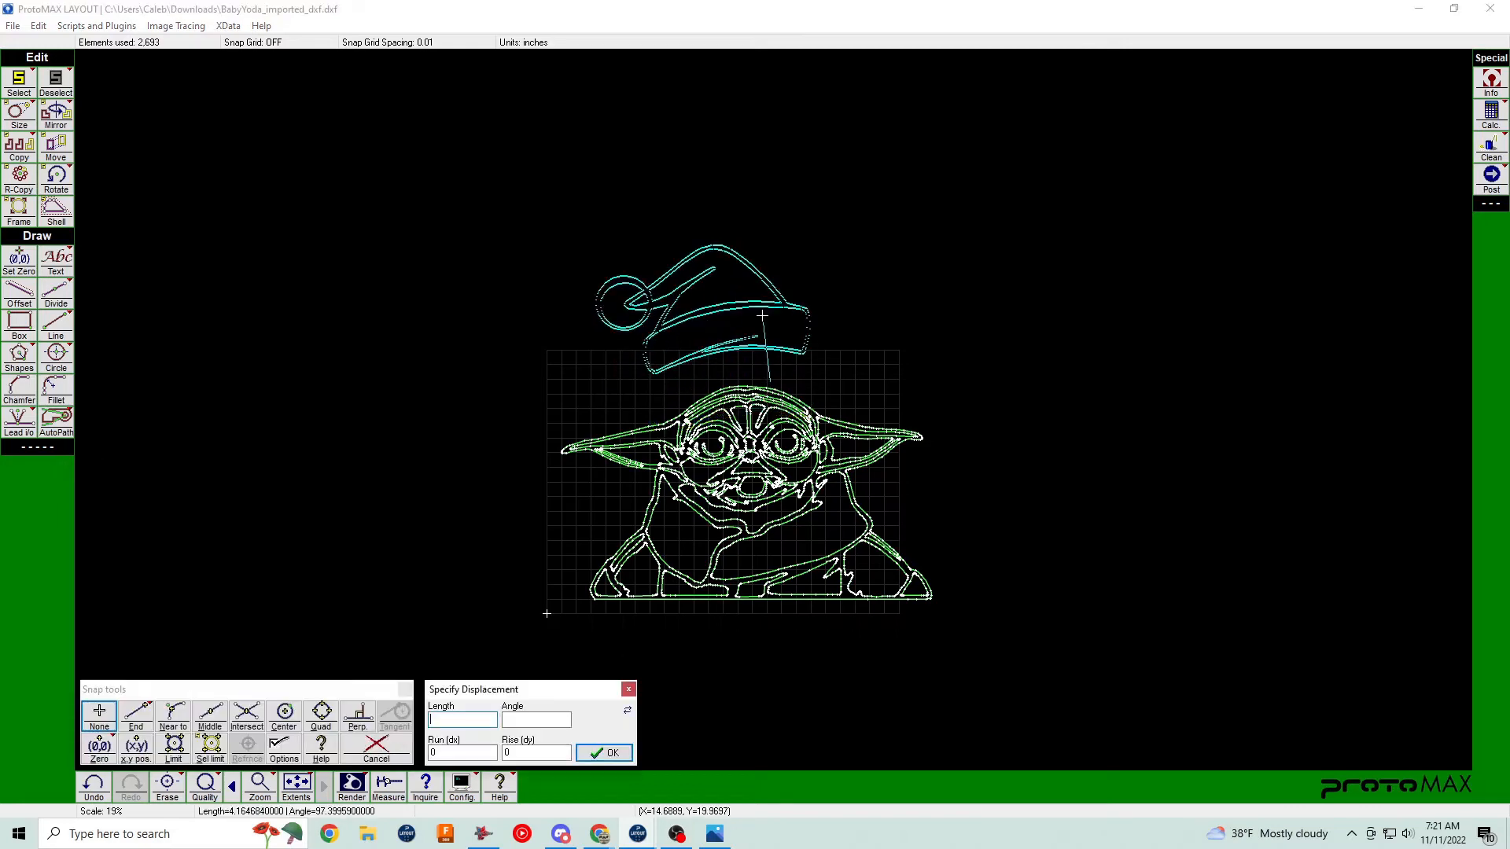
{"action": "left_click", "coordinate": [765, 319]}
{"action": "scroll", "coordinate": [774, 393], "scroll_direction": "down", "scroll_amount": 2}
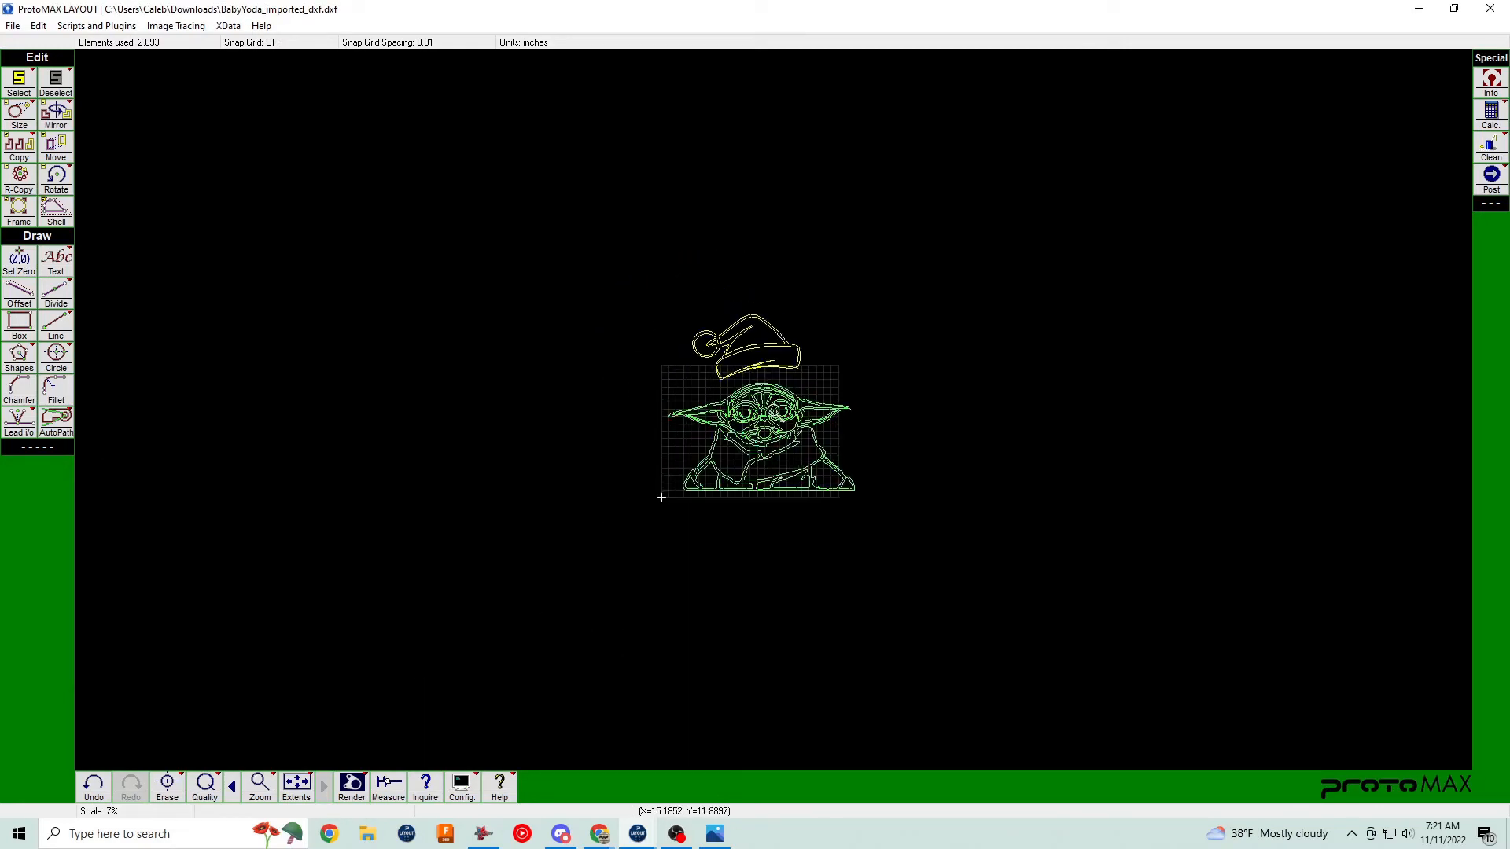
{"action": "scroll", "coordinate": [661, 497], "scroll_direction": "up", "scroll_amount": 3}
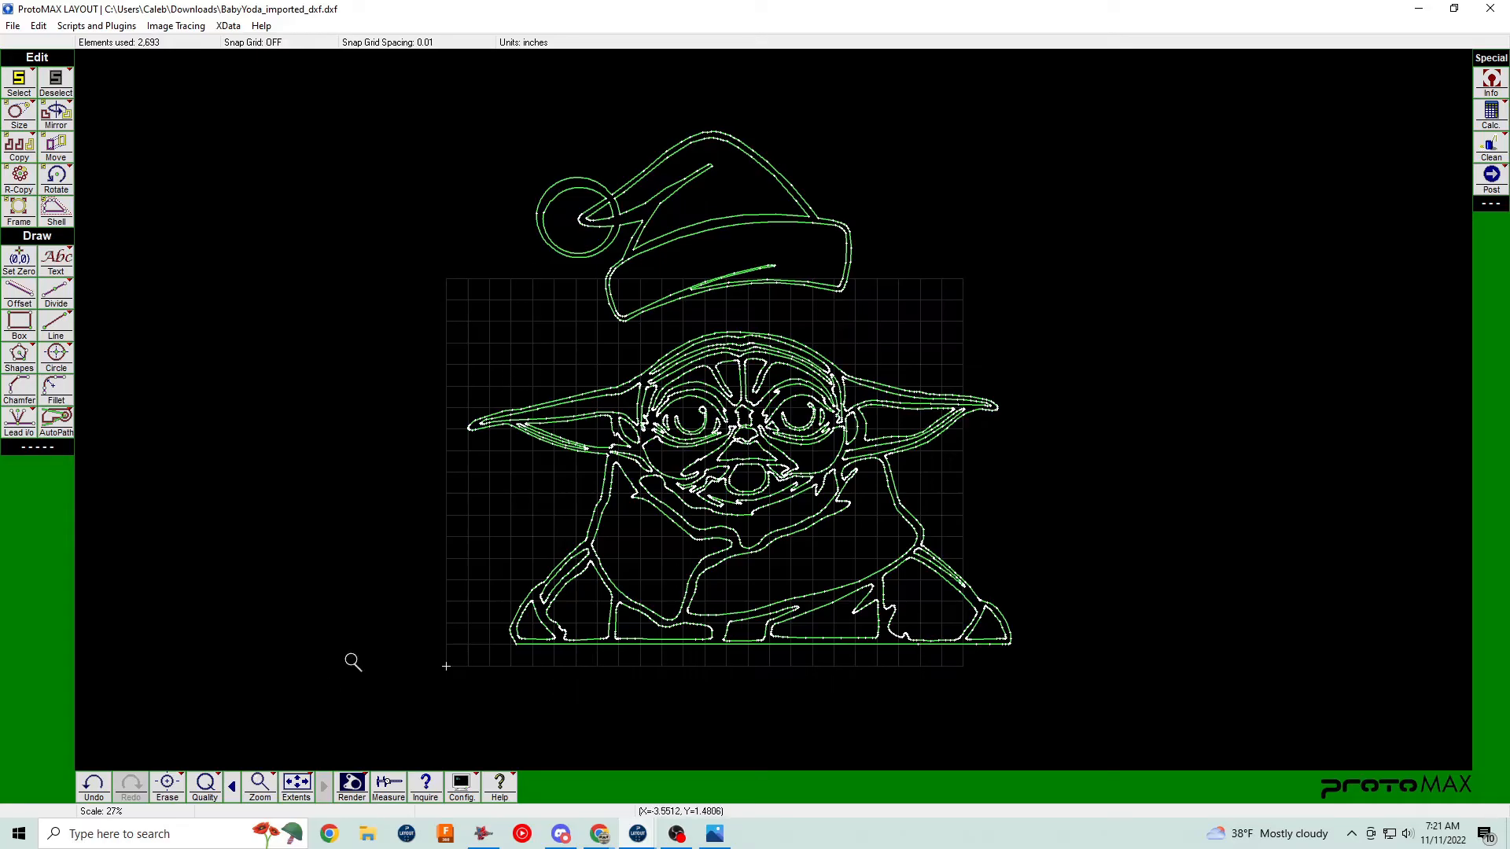
Assign cutting quality 3 to the whole Santa hat with a window around it.
{"action": "left_click", "coordinate": [346, 800]}
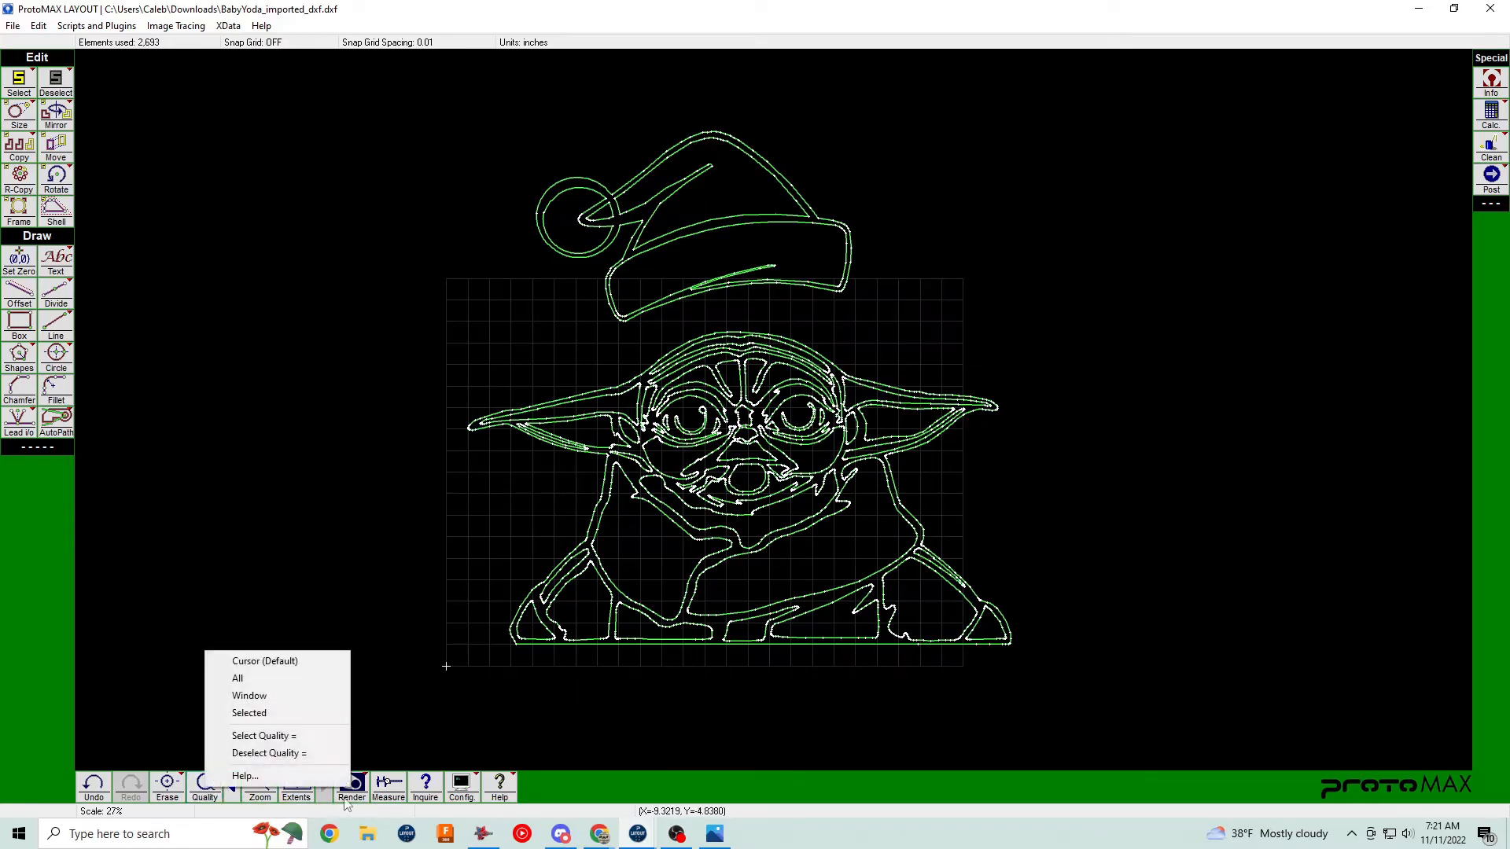
{"action": "left_click", "coordinate": [285, 696]}
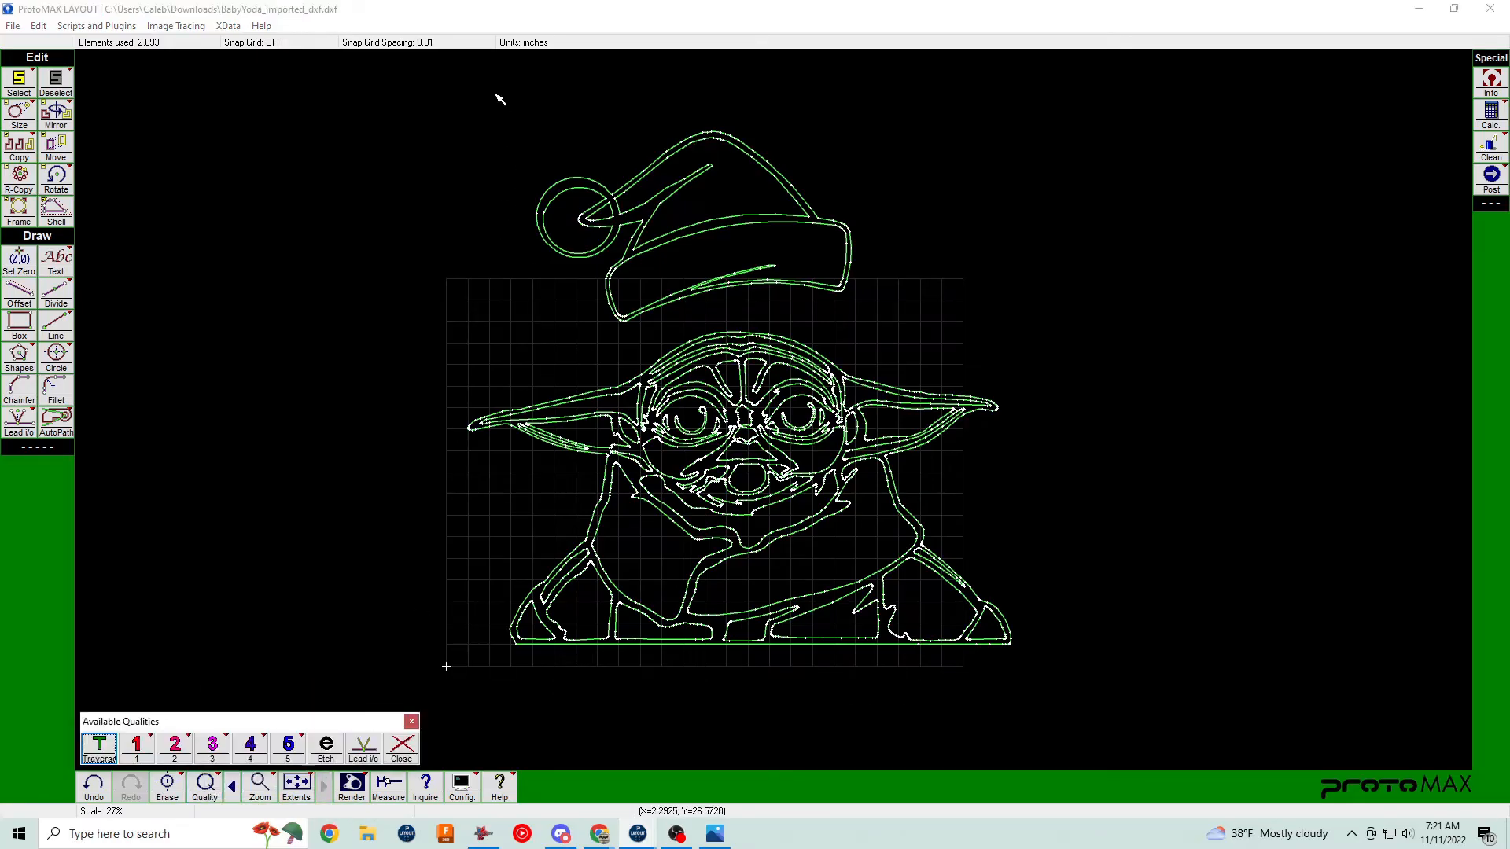
{"action": "left_click_drag", "start_coordinate": [493, 93], "coordinate": [1005, 330]}
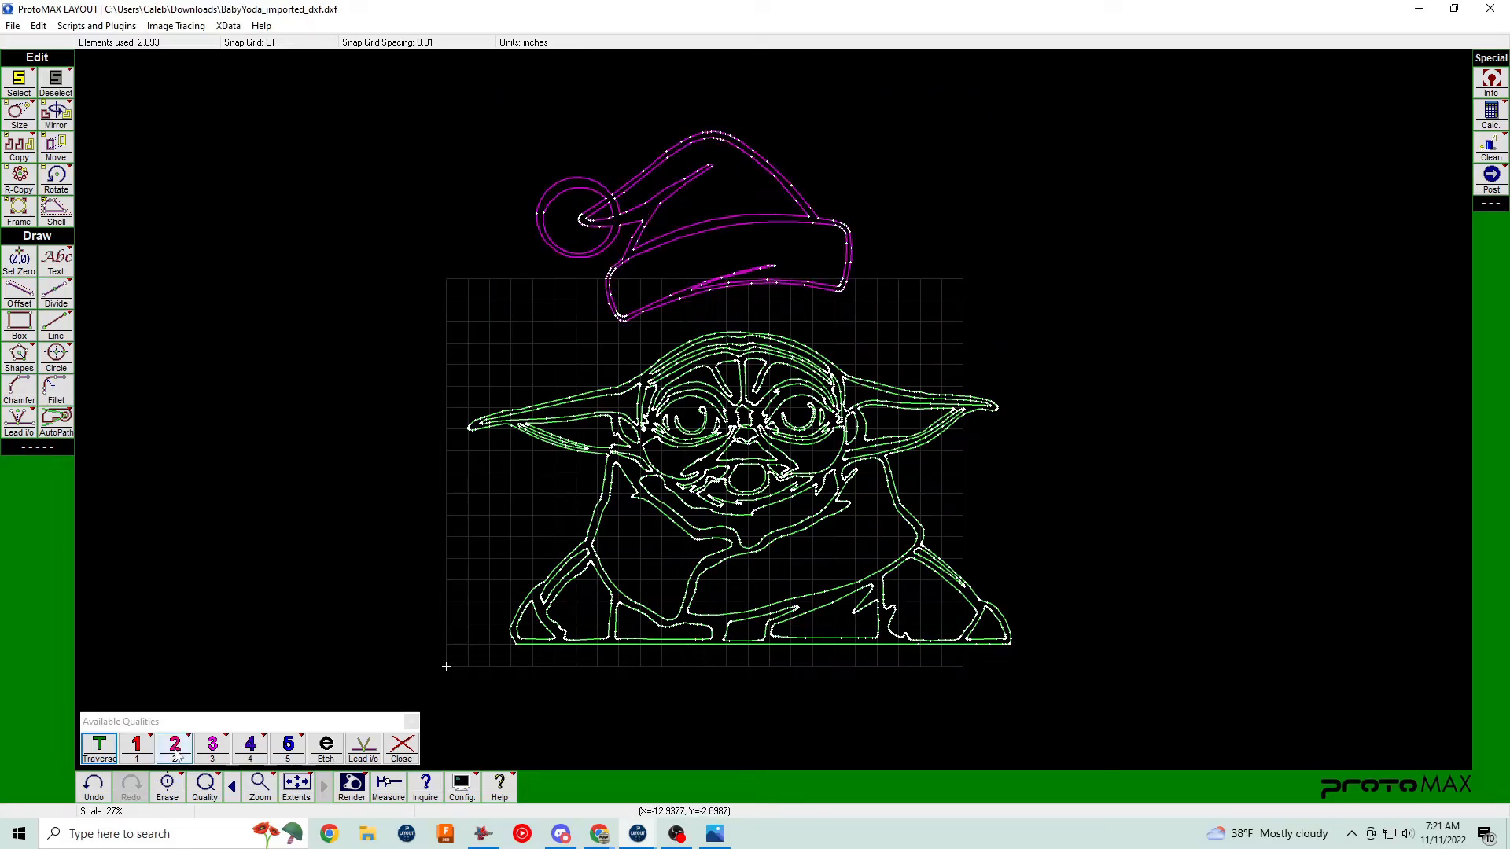
{"action": "left_click", "coordinate": [138, 749]}
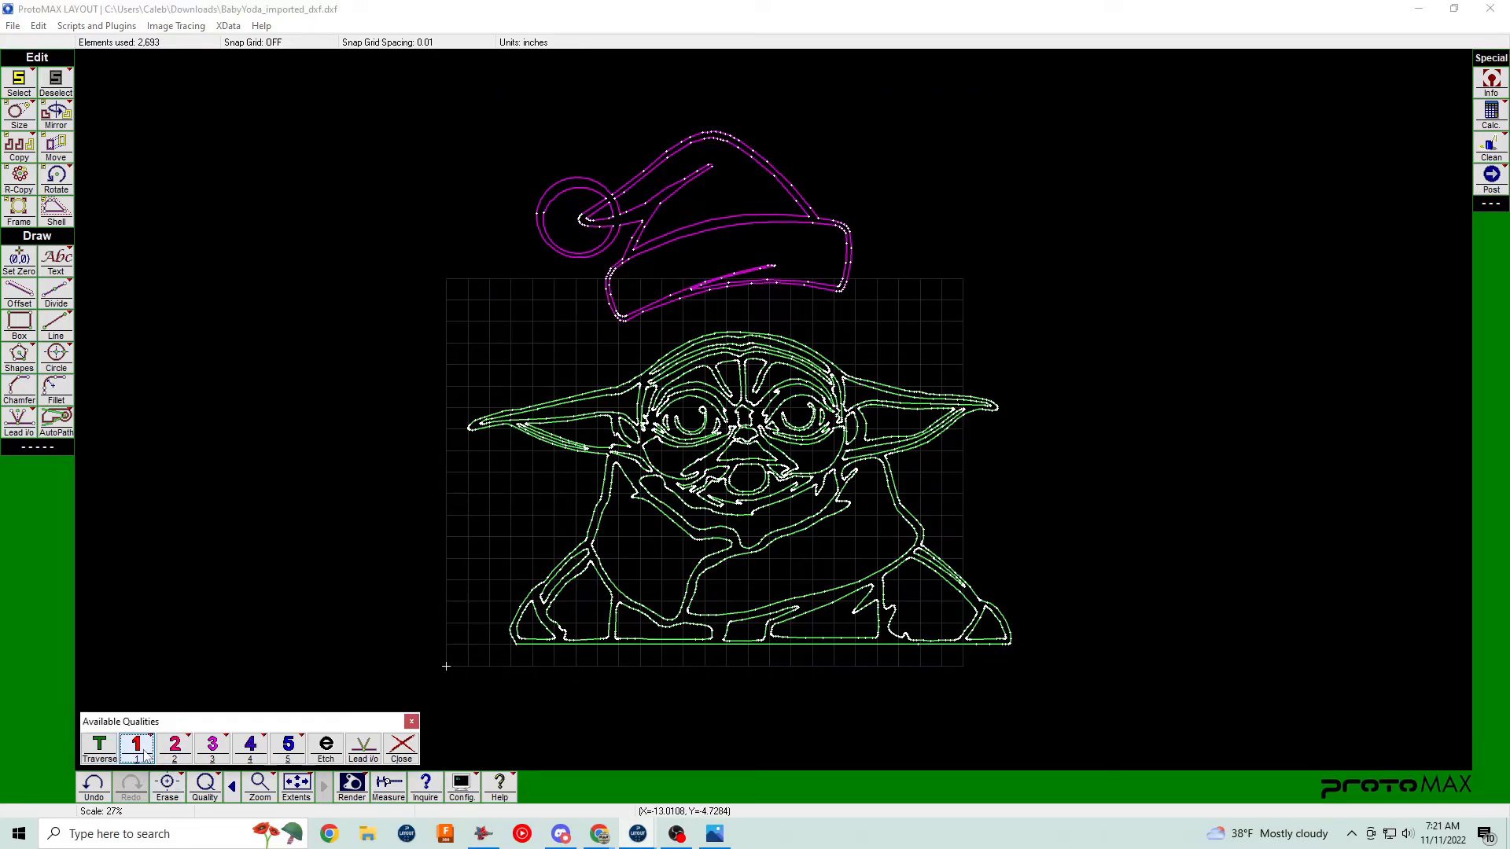
{"action": "left_click", "coordinate": [743, 279]}
{"action": "scroll", "coordinate": [737, 328], "scroll_direction": "down", "scroll_amount": 1}
{"action": "scroll", "coordinate": [786, 401], "scroll_direction": "up", "scroll_amount": 2}
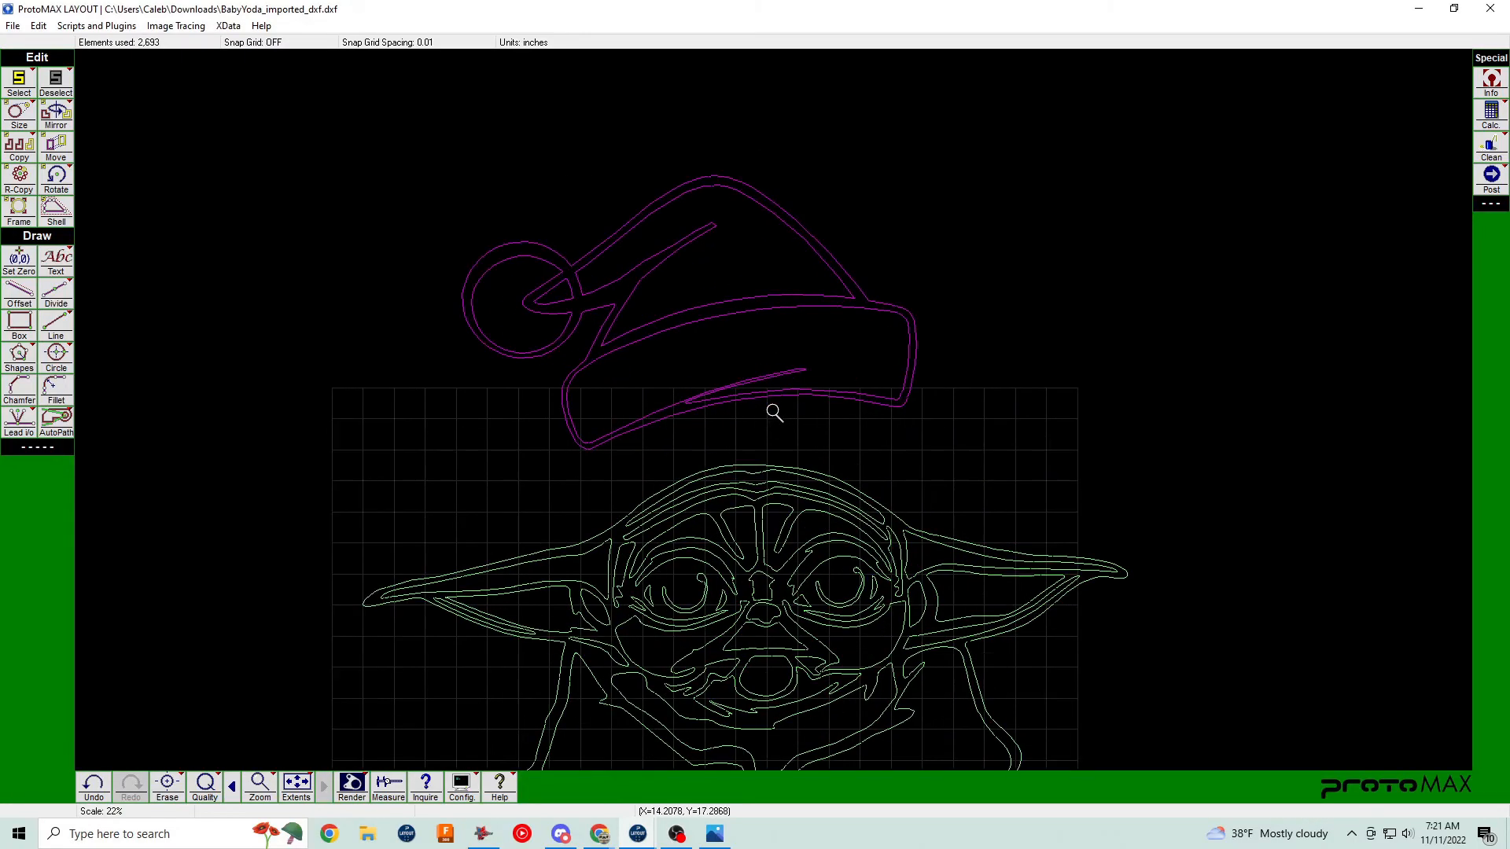
{"action": "scroll", "coordinate": [778, 401], "scroll_direction": "down", "scroll_amount": 2}
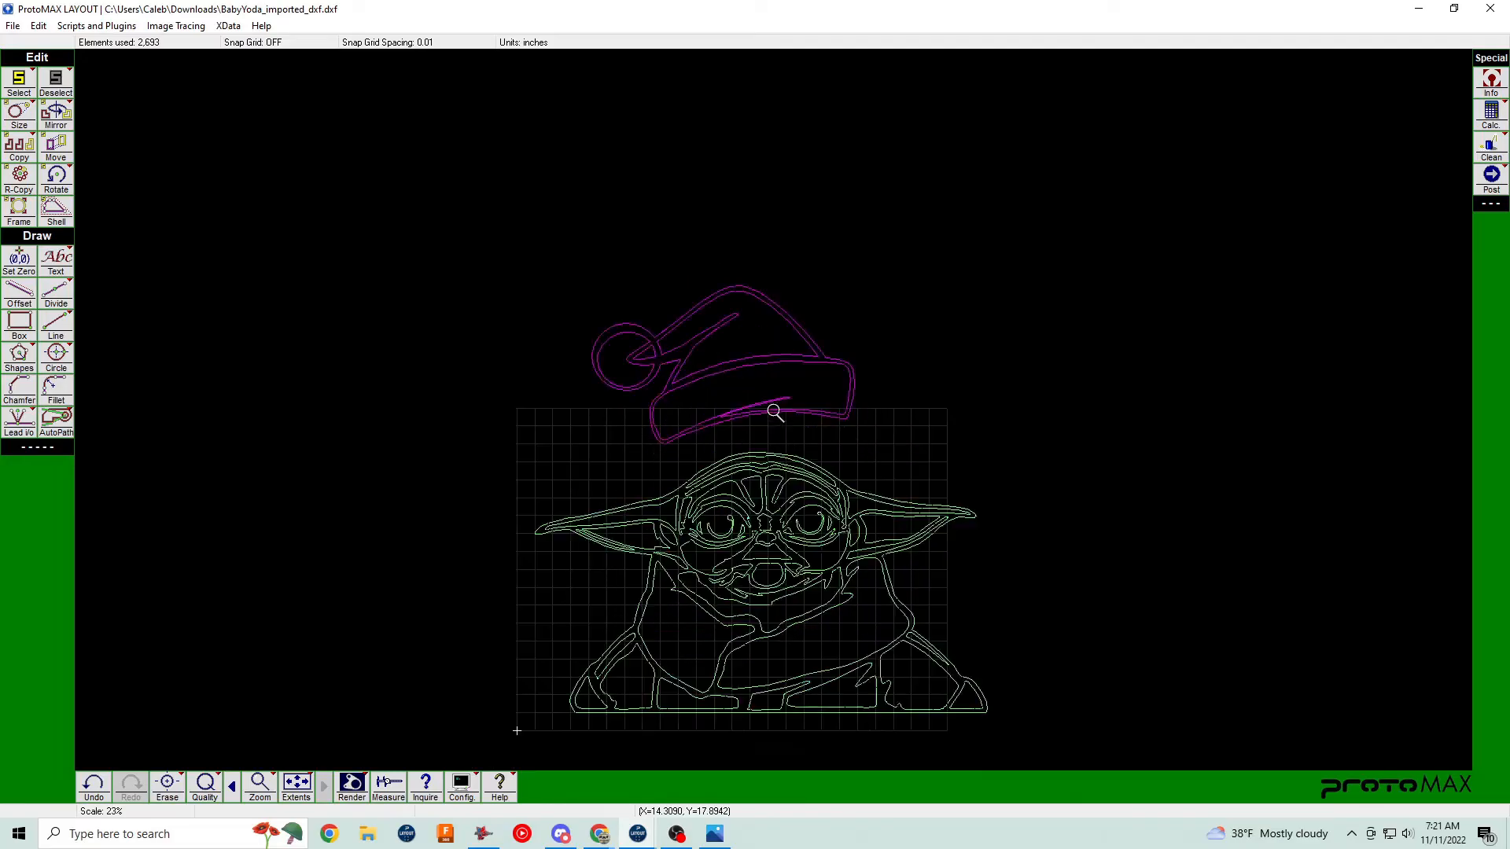
{"action": "scroll", "coordinate": [769, 428], "scroll_direction": "up", "scroll_amount": 1}
{"action": "scroll", "coordinate": [768, 441], "scroll_direction": "down", "scroll_amount": 1}
{"action": "scroll", "coordinate": [786, 504], "scroll_direction": "up", "scroll_amount": 2}
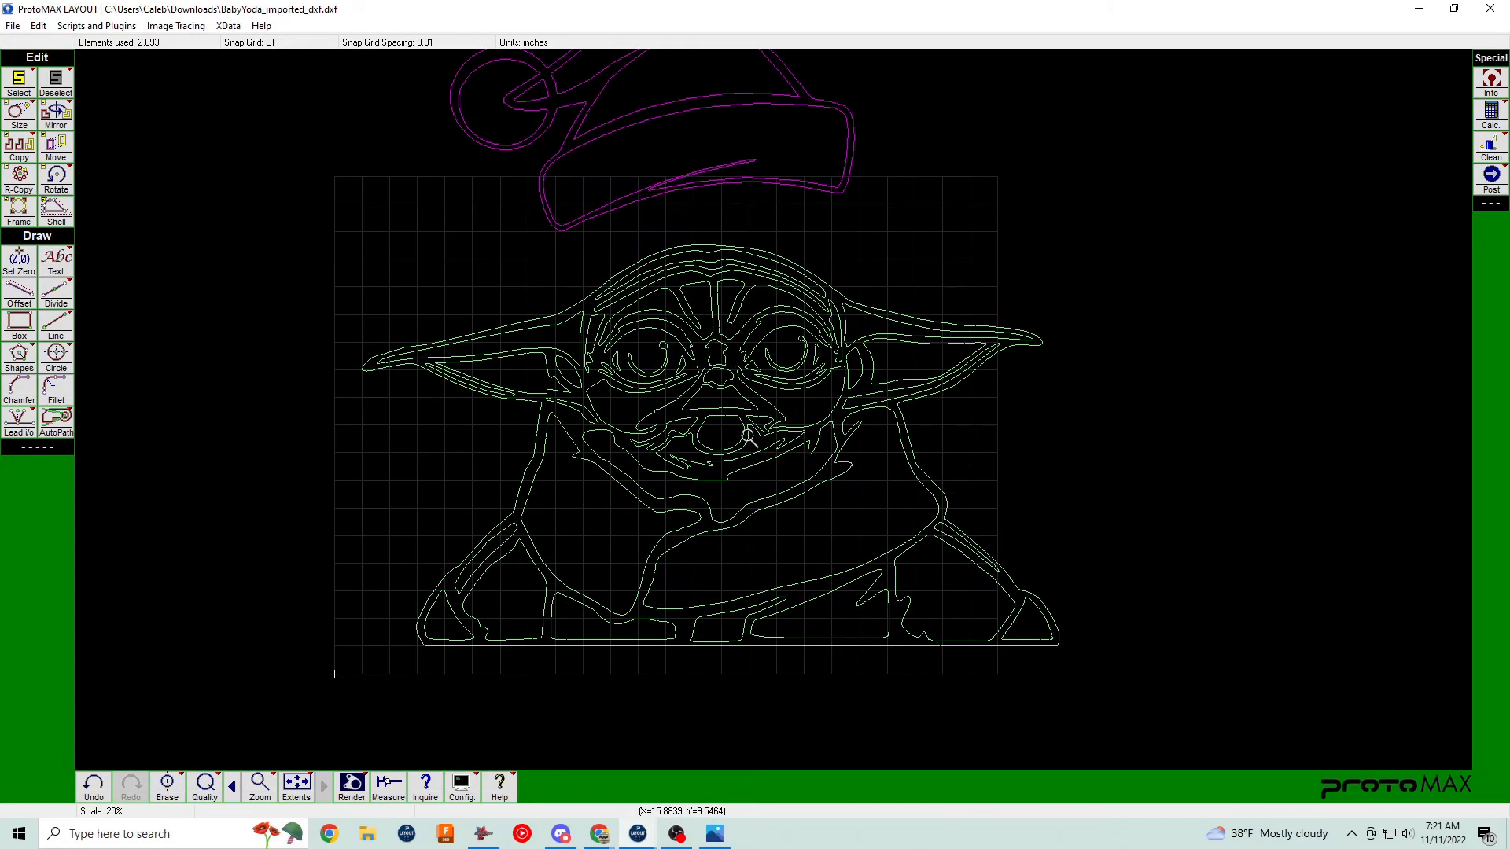
{"action": "scroll", "coordinate": [786, 503], "scroll_direction": "down", "scroll_amount": 1}
{"action": "scroll", "coordinate": [825, 334], "scroll_direction": "up", "scroll_amount": 1}
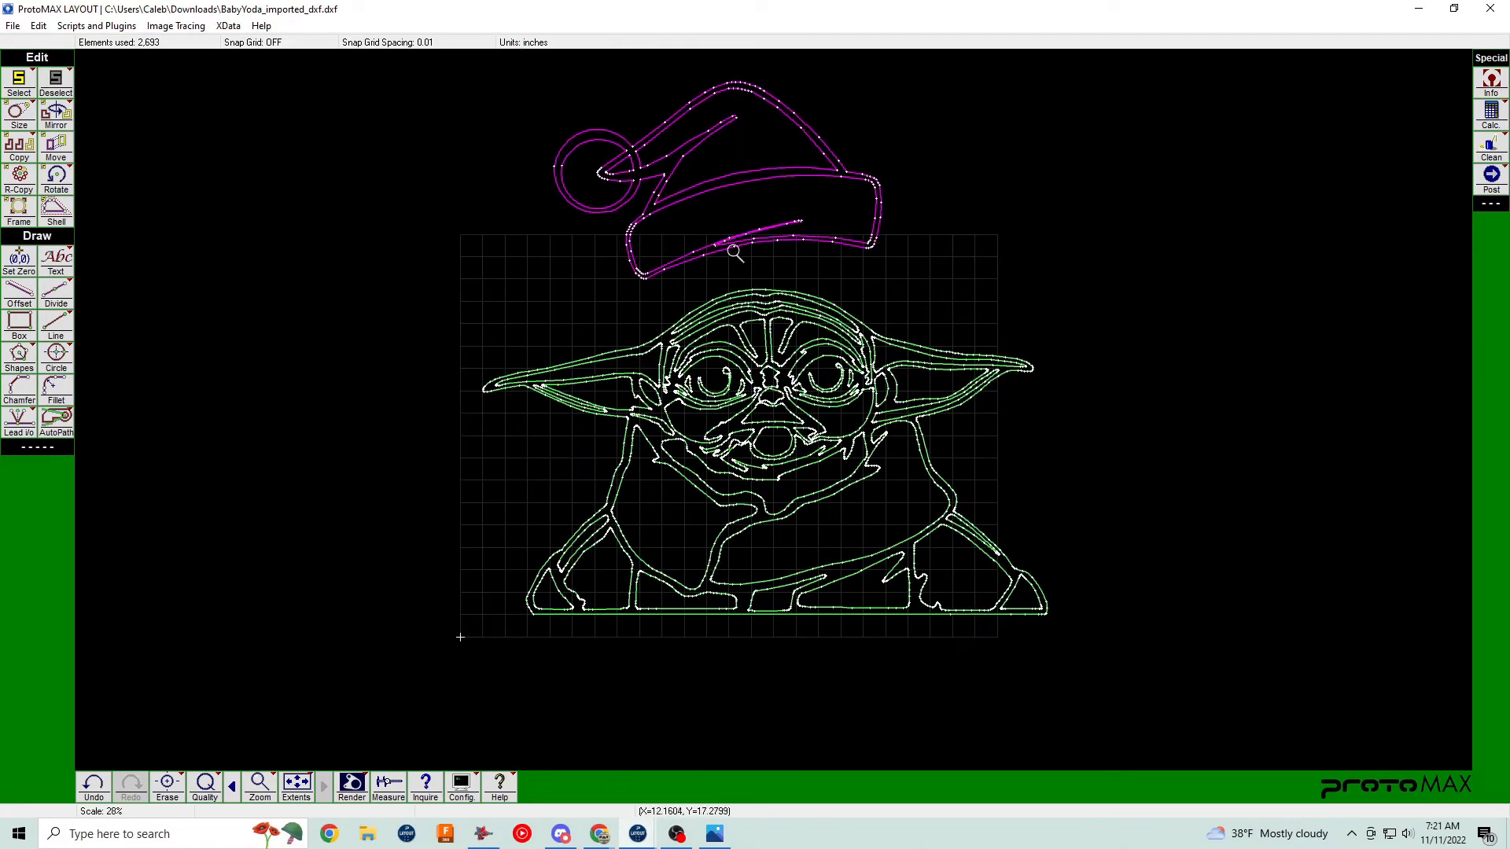
Try selecting elements by their cutting quality, first quality 1 and then quality 3.
{"action": "left_click", "coordinate": [203, 796]}
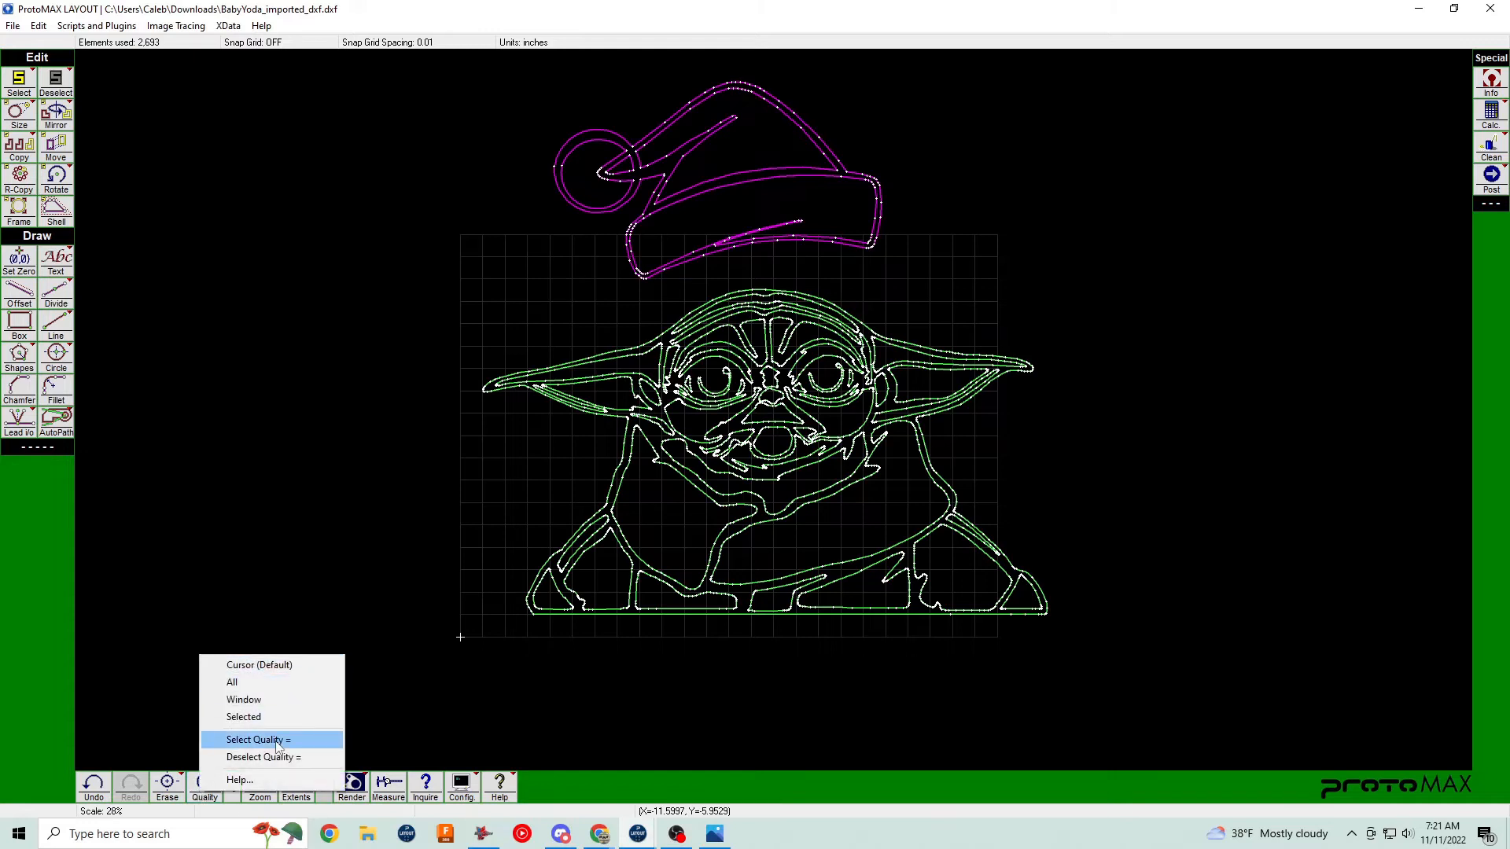
{"action": "left_click", "coordinate": [277, 740]}
{"action": "left_click", "coordinate": [142, 751]}
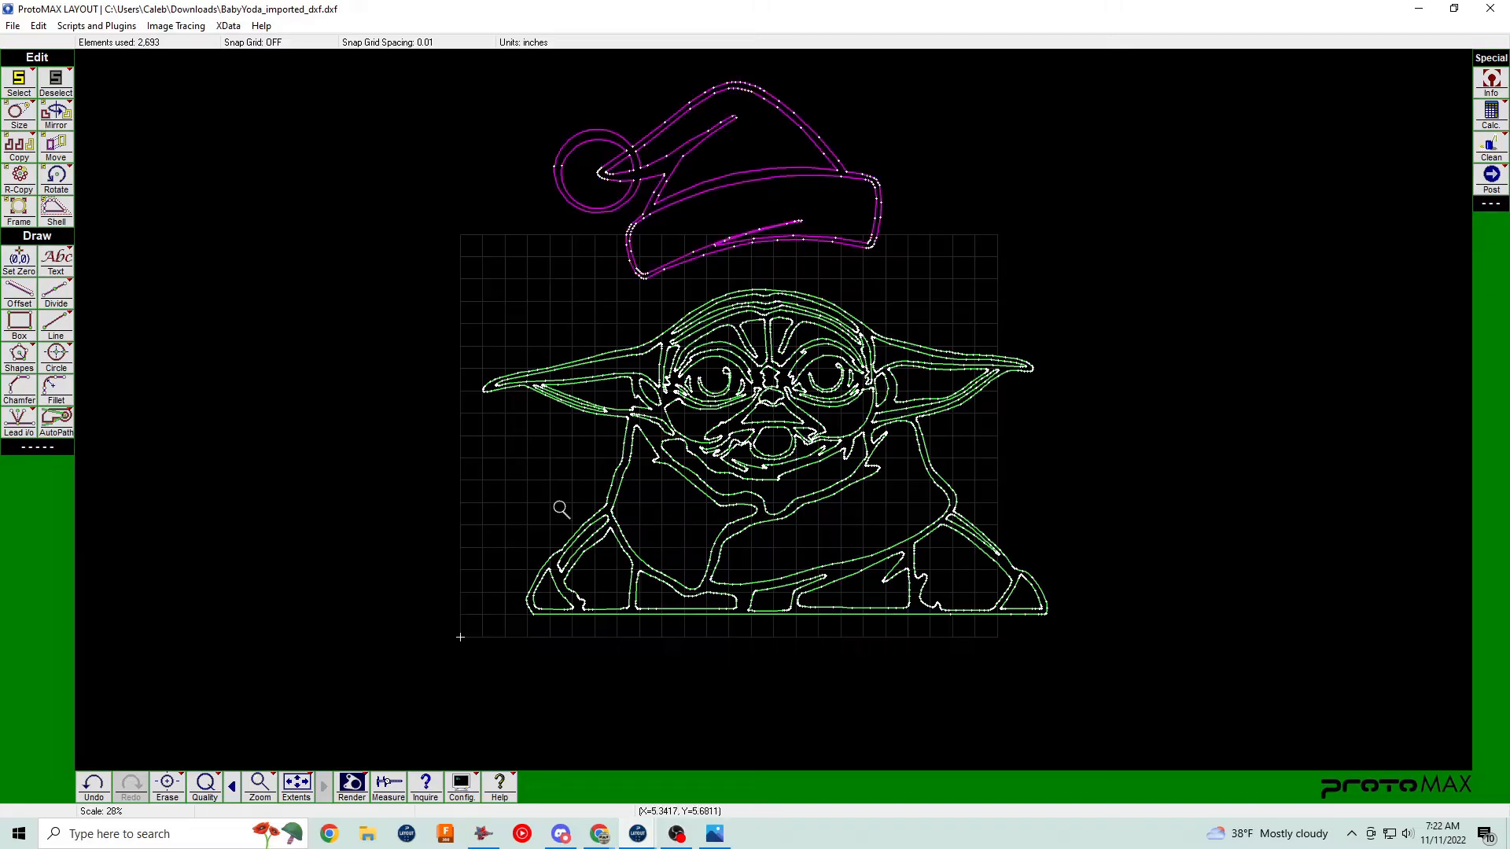
{"action": "left_click", "coordinate": [206, 786]}
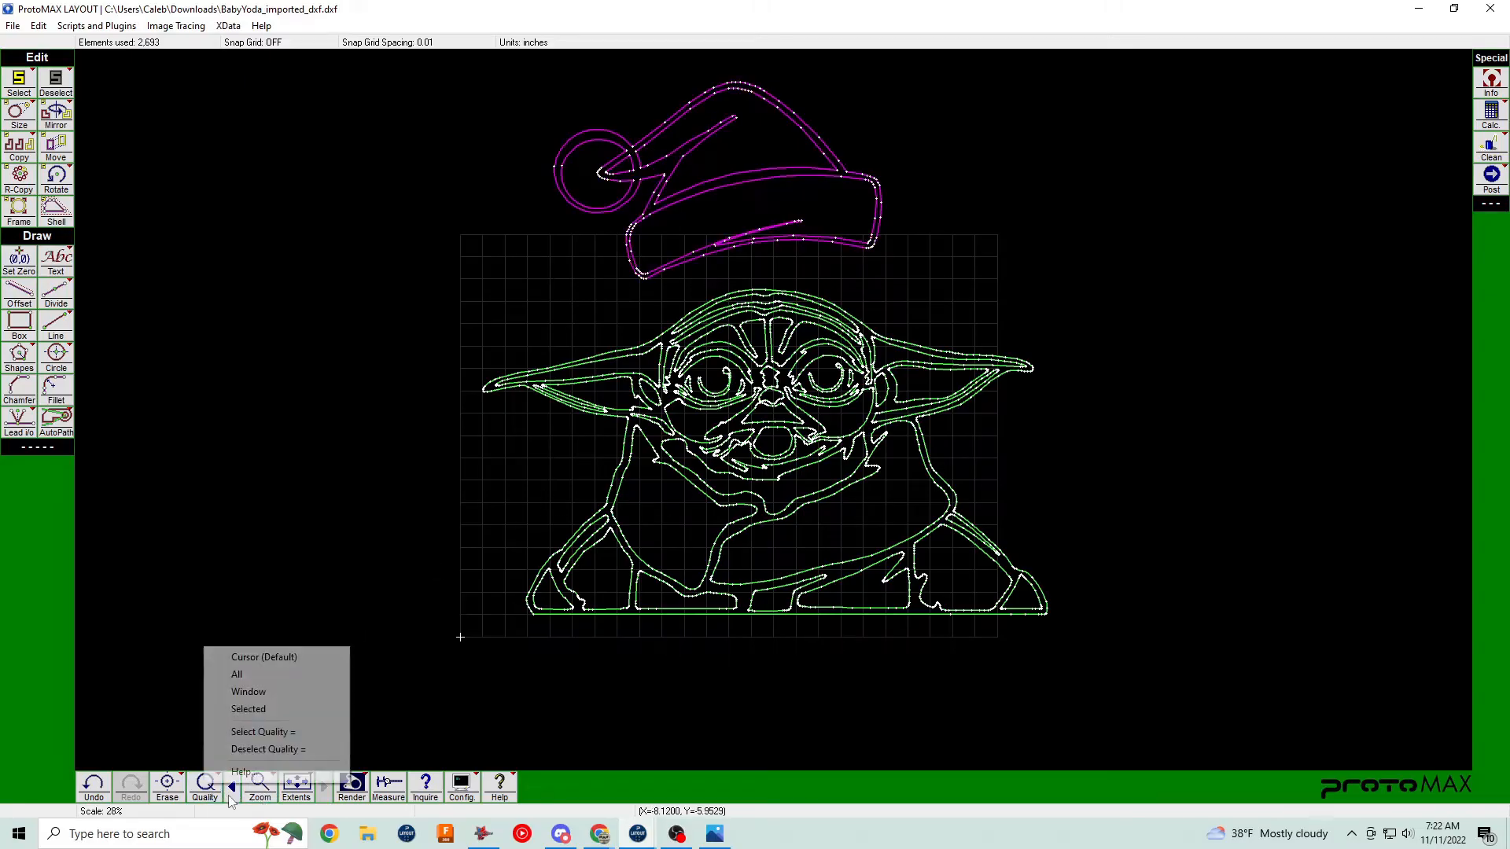
{"action": "left_click", "coordinate": [260, 732]}
{"action": "left_click", "coordinate": [212, 747]}
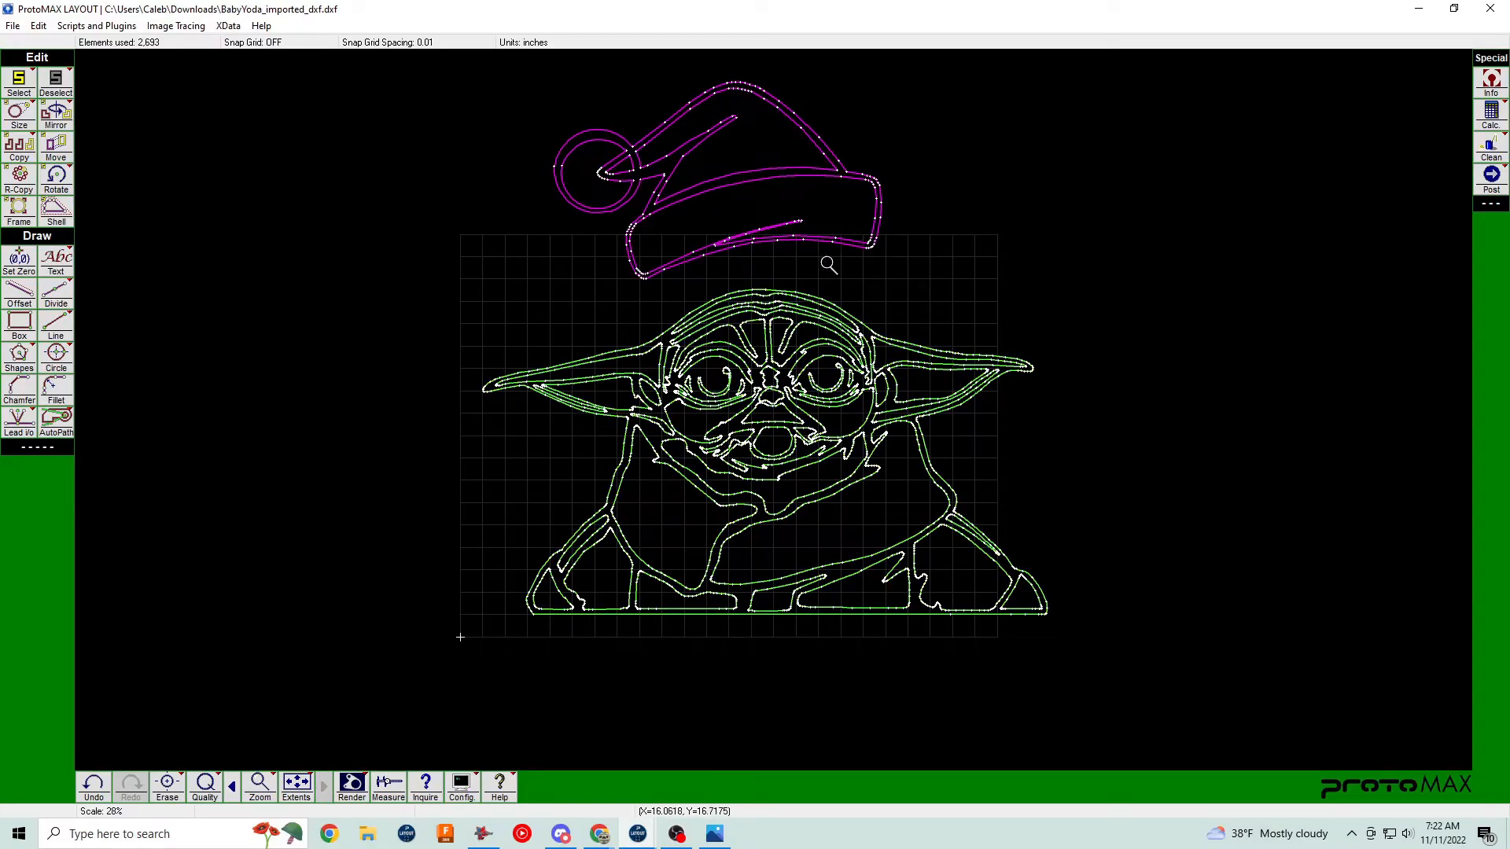
Select the whole Santa hat and move it down about 4.16 inches so the brim overlaps the forehead.
{"action": "scroll", "coordinate": [809, 257], "scroll_direction": "down", "scroll_amount": 1}
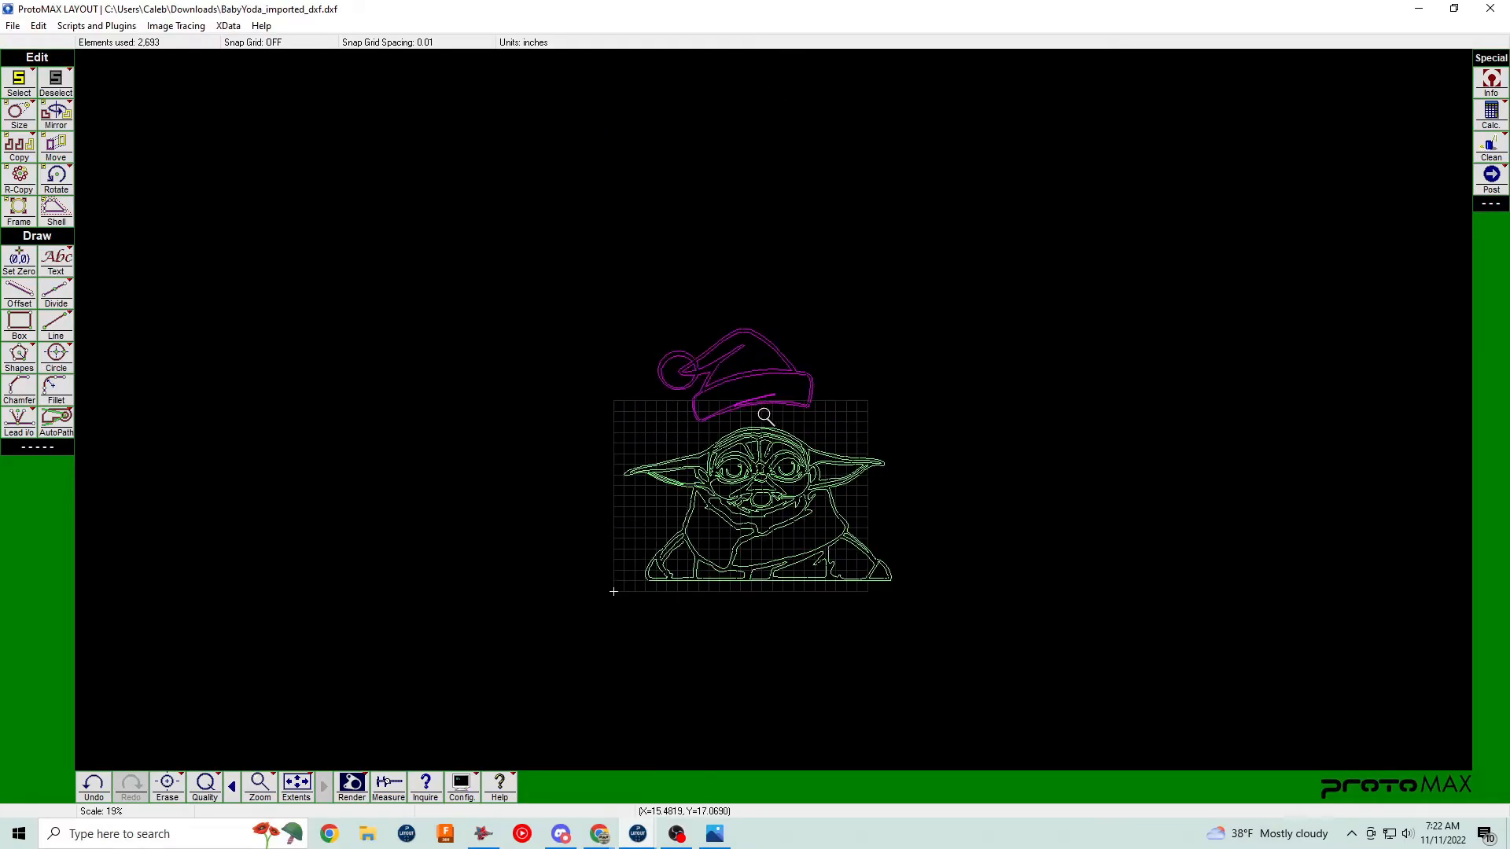
{"action": "scroll", "coordinate": [765, 416], "scroll_direction": "up", "scroll_amount": 2}
{"action": "scroll", "coordinate": [775, 412], "scroll_direction": "down", "scroll_amount": 2}
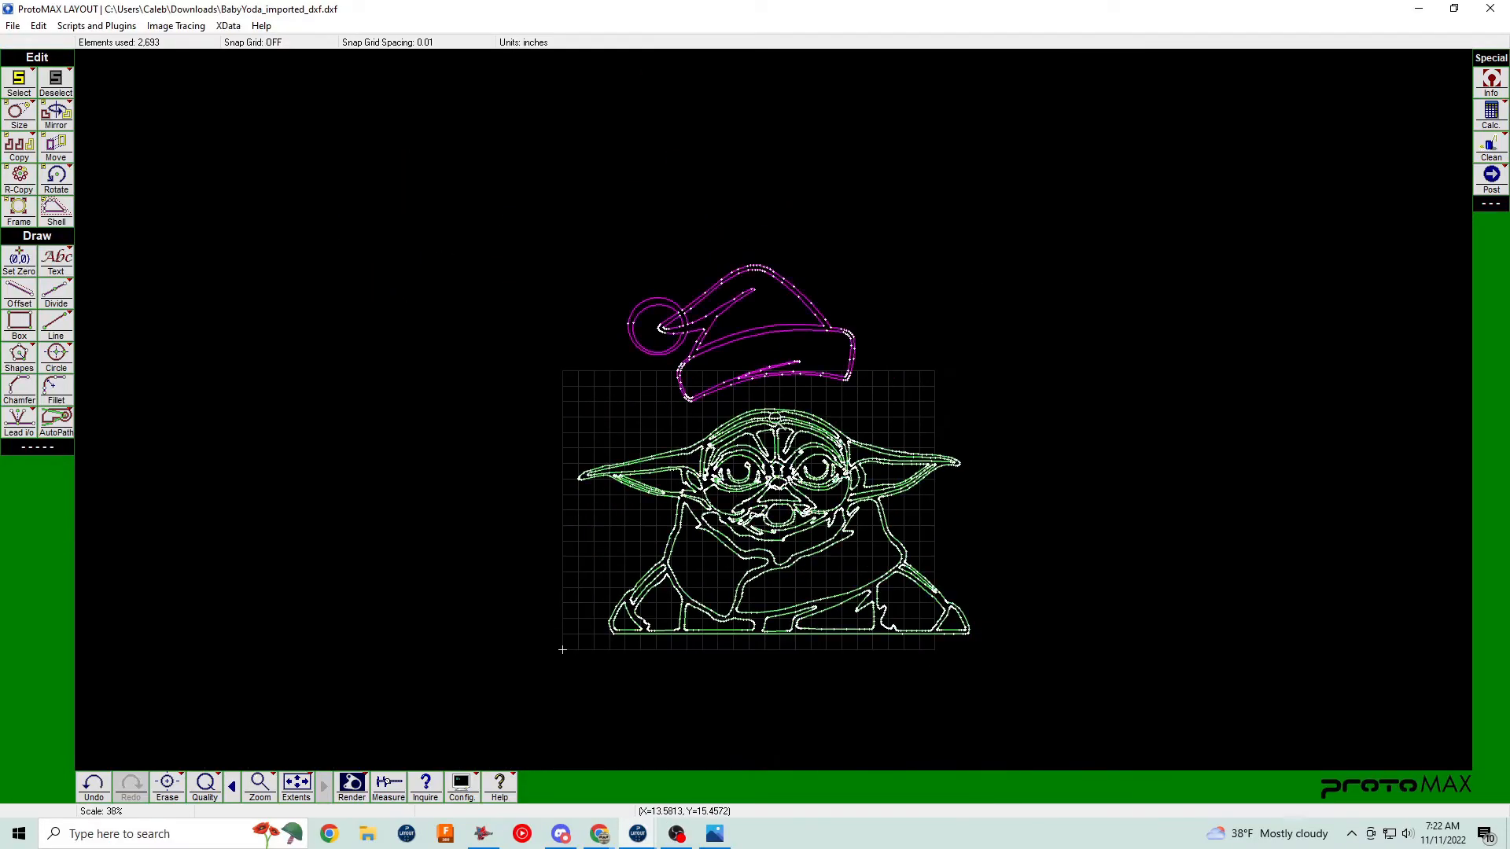
{"action": "scroll", "coordinate": [809, 411], "scroll_direction": "down", "scroll_amount": 1}
{"action": "scroll", "coordinate": [775, 412], "scroll_direction": "up", "scroll_amount": 3}
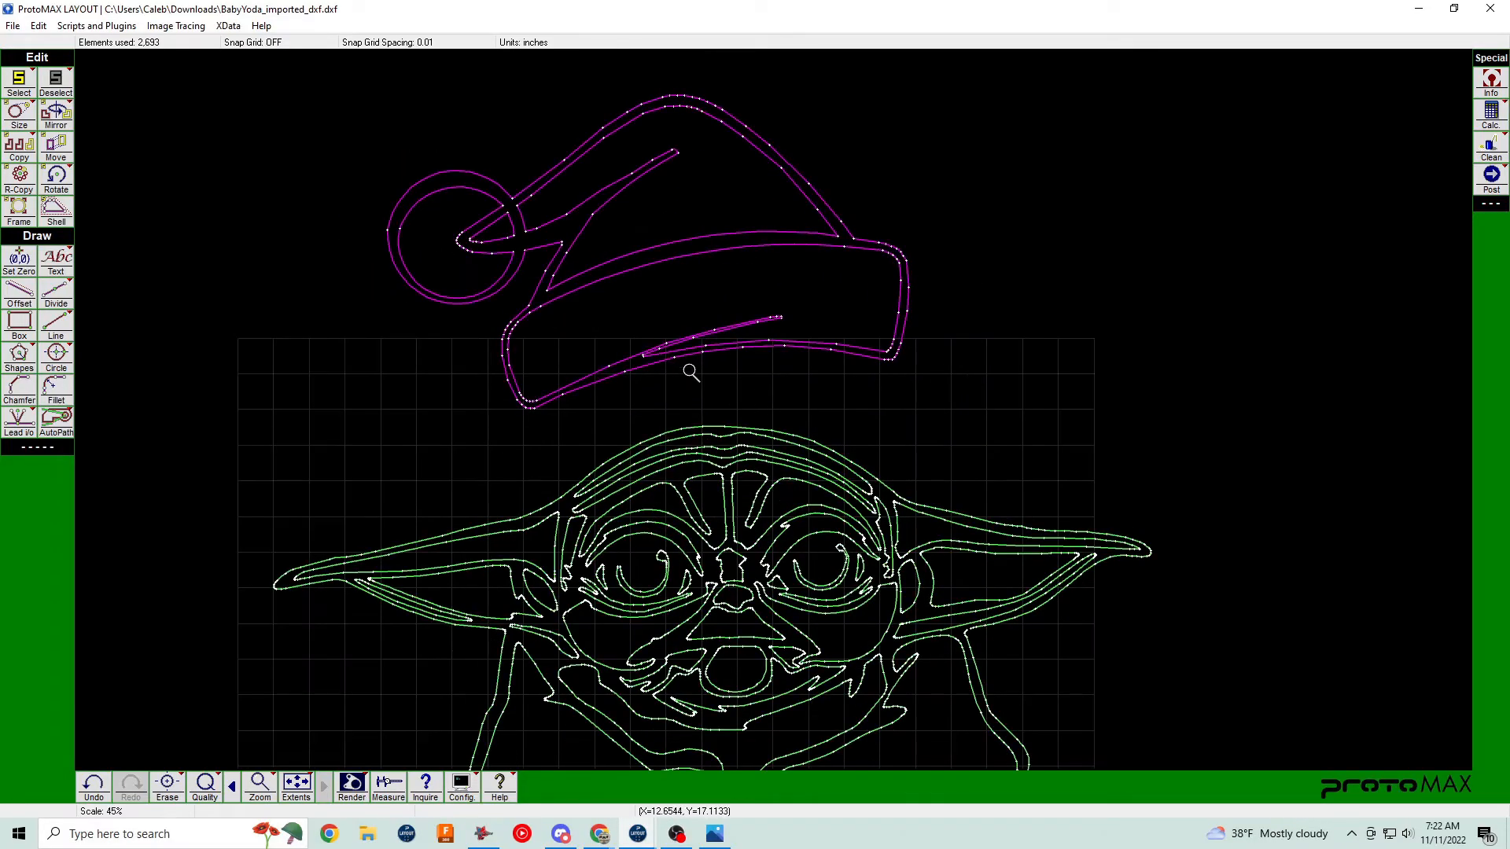
{"action": "scroll", "coordinate": [619, 297], "scroll_direction": "down", "scroll_amount": 2}
{"action": "left_click_drag", "start_coordinate": [506, 183], "coordinate": [1066, 444]}
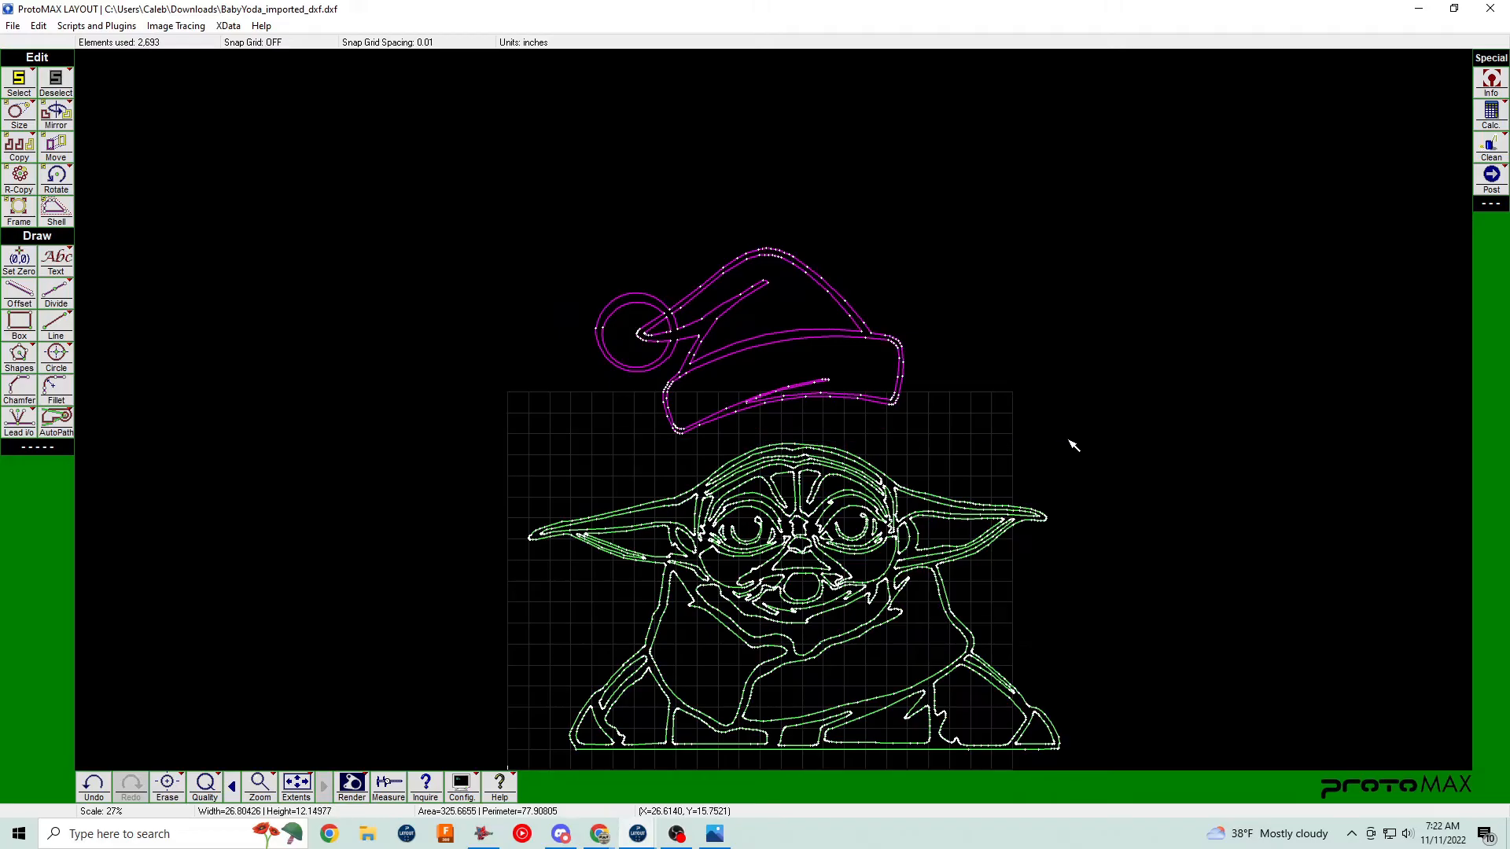
{"action": "scroll", "coordinate": [843, 448], "scroll_direction": "down", "scroll_amount": 1}
{"action": "scroll", "coordinate": [772, 411], "scroll_direction": "up", "scroll_amount": 3}
{"action": "key", "text": "m"}
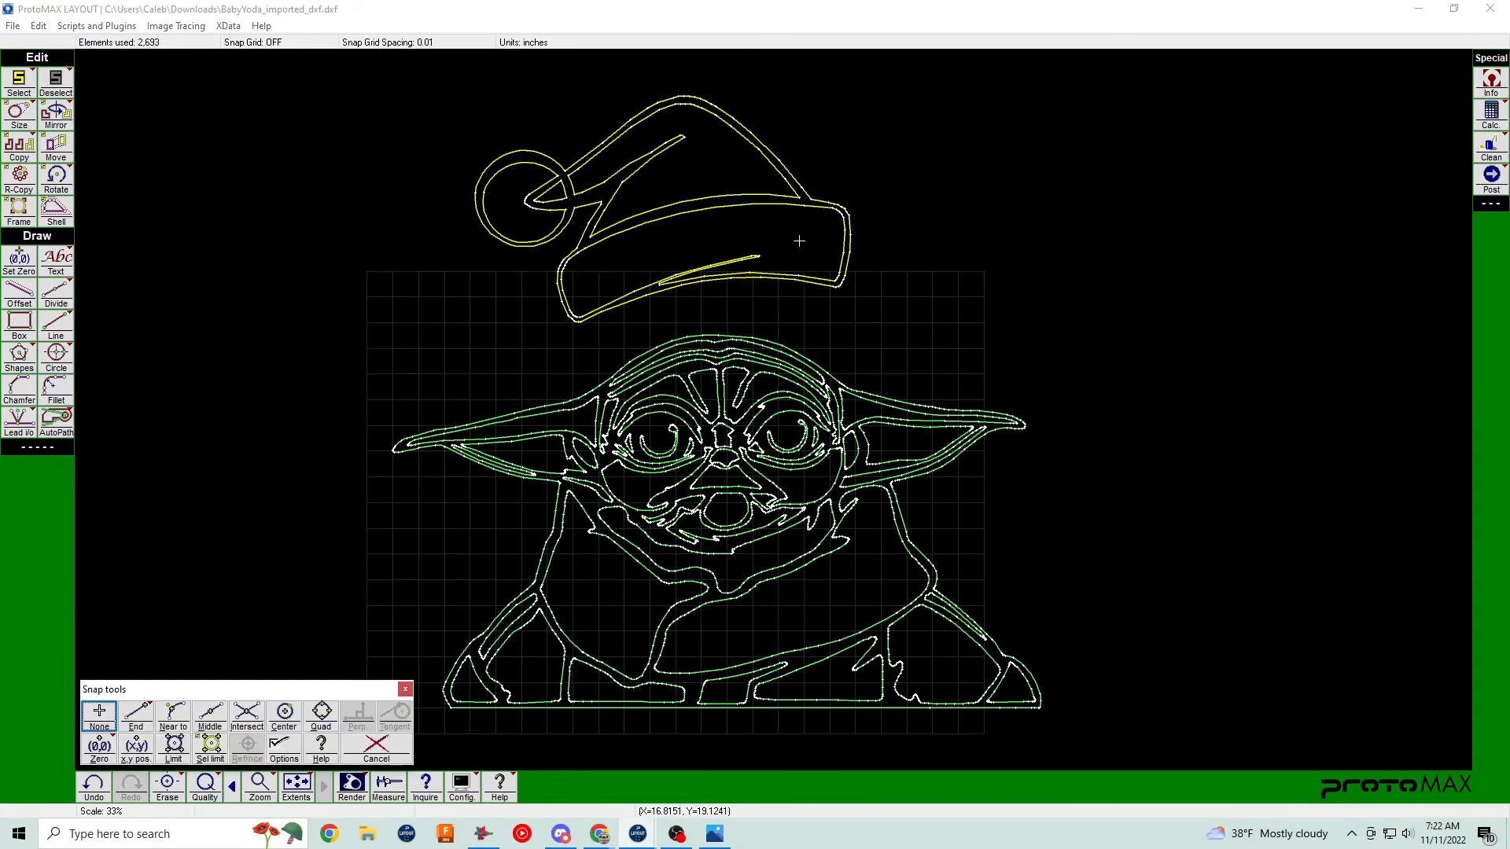
{"action": "left_click", "coordinate": [799, 236]}
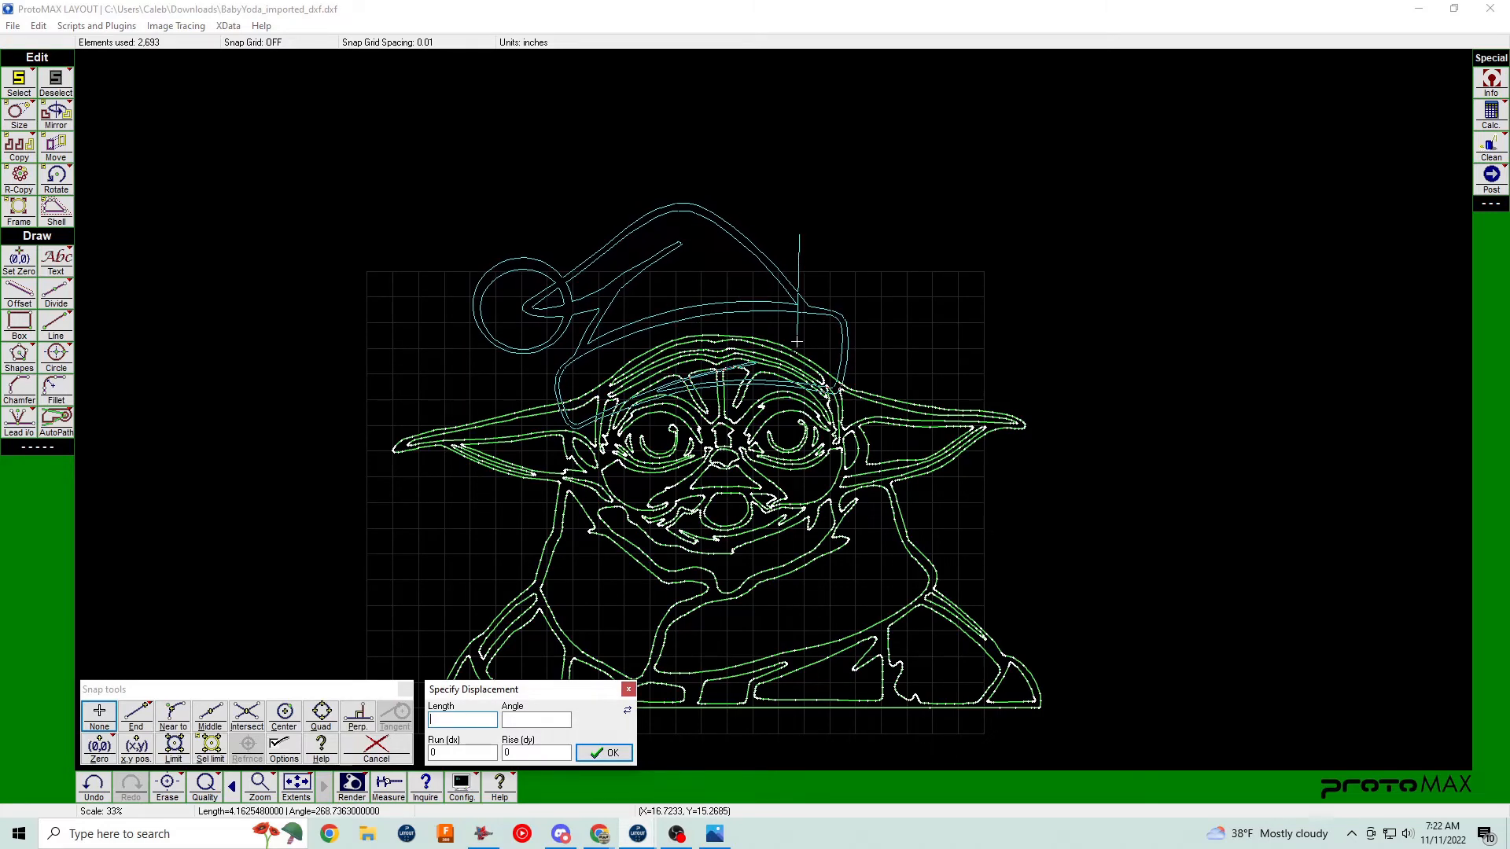
{"action": "left_click", "coordinate": [796, 342]}
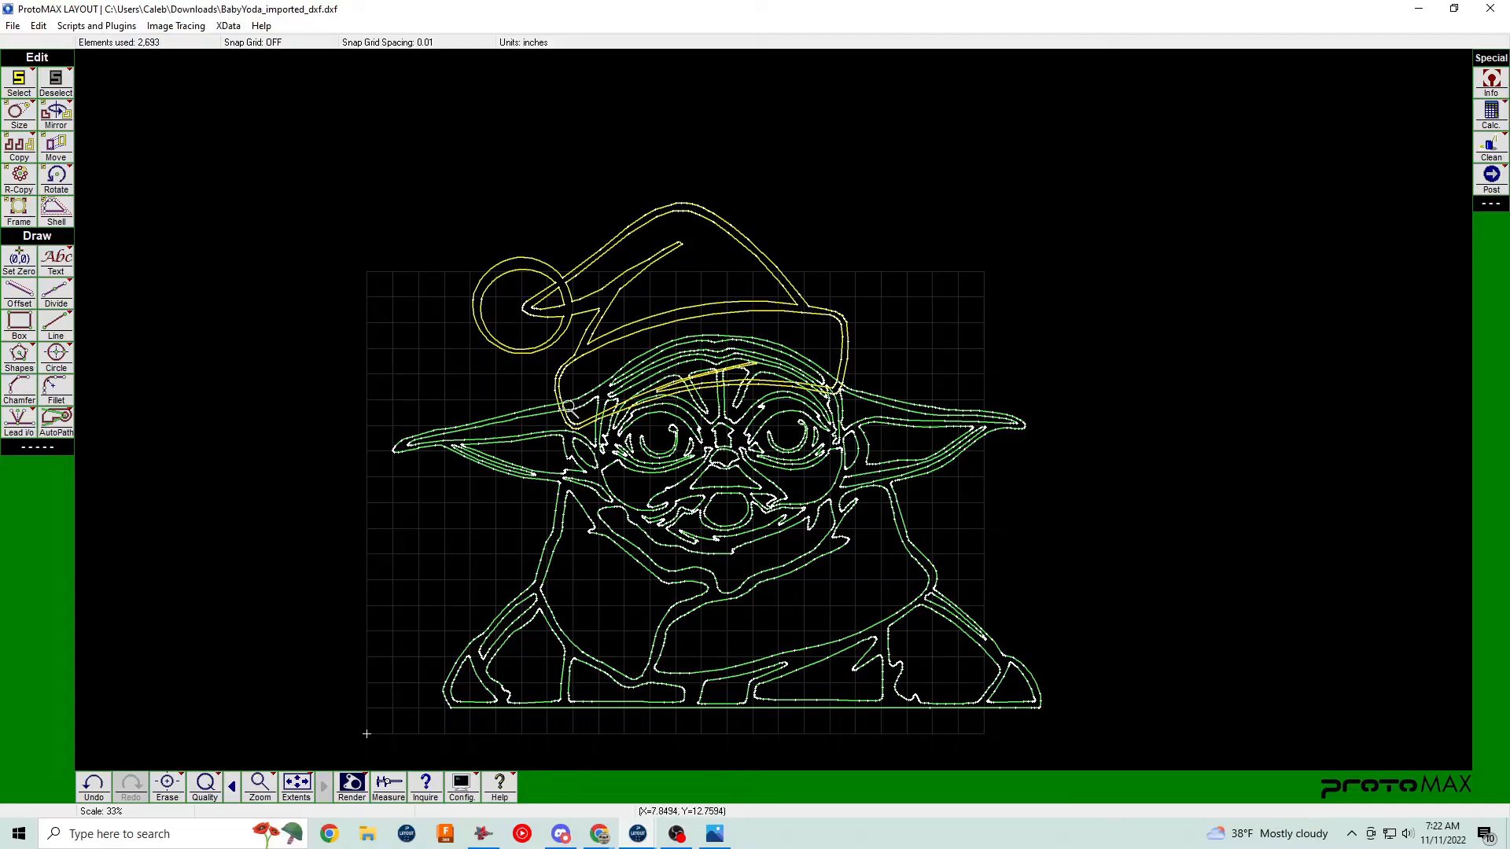
Divide the hat's left edge and the two left ear lines at their four nearest intersections.
{"action": "scroll", "coordinate": [768, 411], "scroll_direction": "up", "scroll_amount": 8}
{"action": "right_click", "coordinate": [67, 301]}
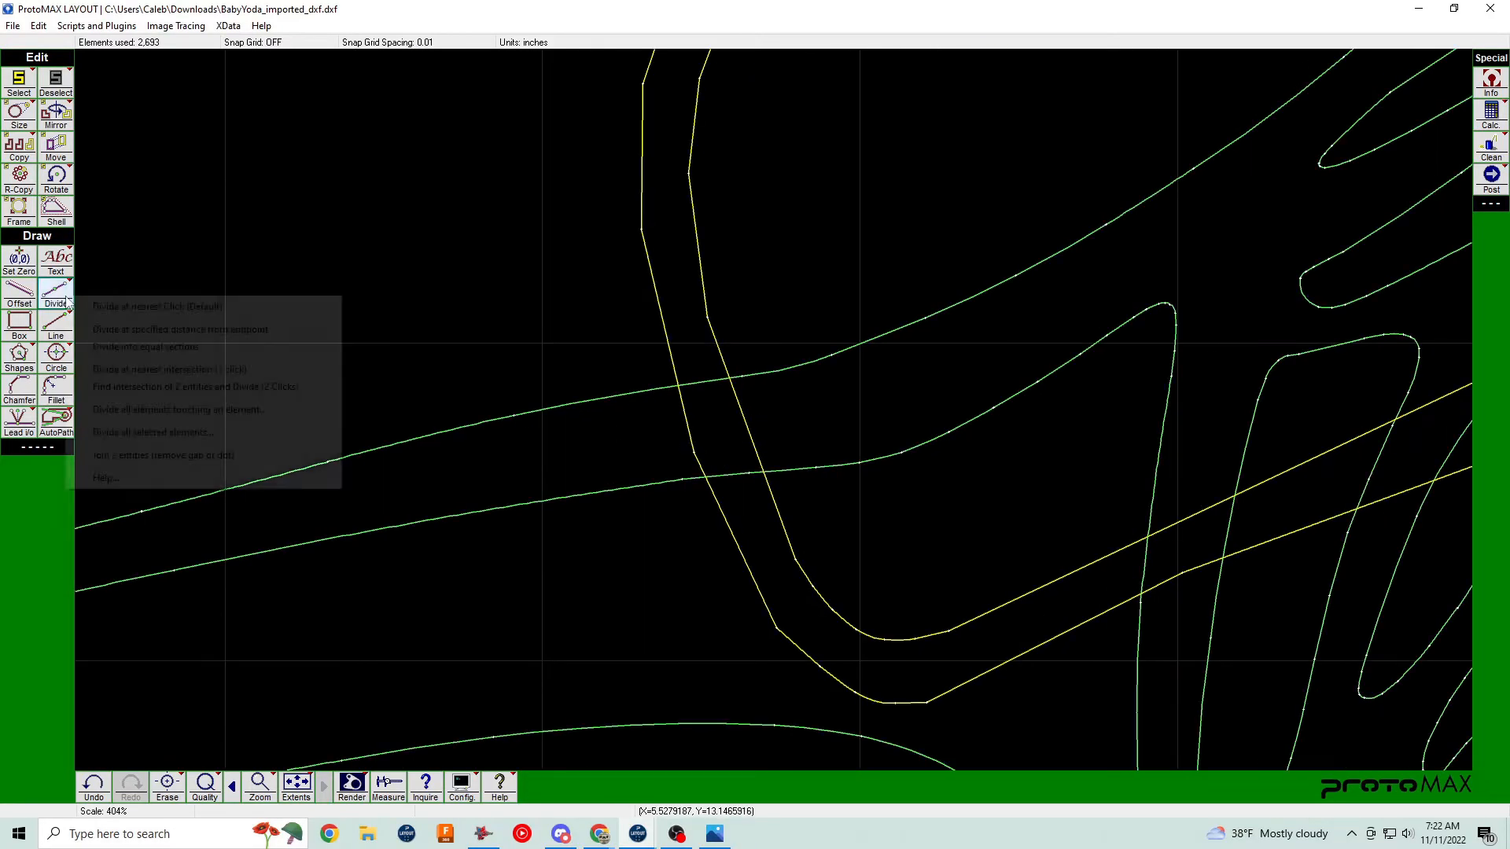
{"action": "left_click", "coordinate": [209, 369]}
{"action": "left_click", "coordinate": [681, 393]}
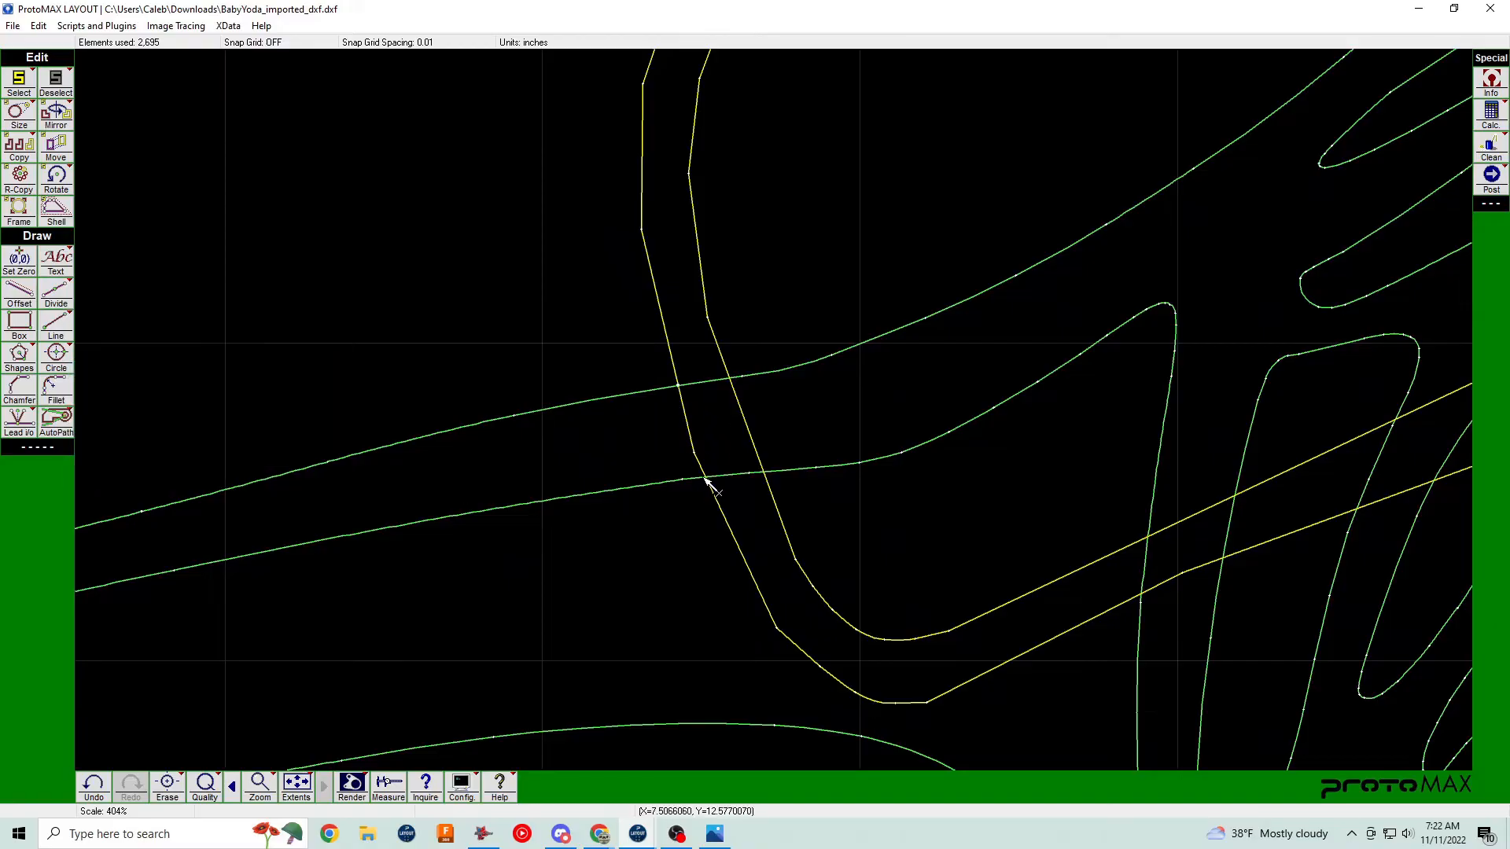
{"action": "left_click", "coordinate": [705, 479]}
{"action": "left_click", "coordinate": [761, 472]}
{"action": "left_click", "coordinate": [732, 381]}
Erase the four short segments between the crossings of the hat's left edge and the ear lines.
{"action": "left_click", "coordinate": [708, 382]}
{"action": "left_click", "coordinate": [689, 427]}
{"action": "left_click", "coordinate": [733, 476]}
{"action": "left_click", "coordinate": [754, 451]}
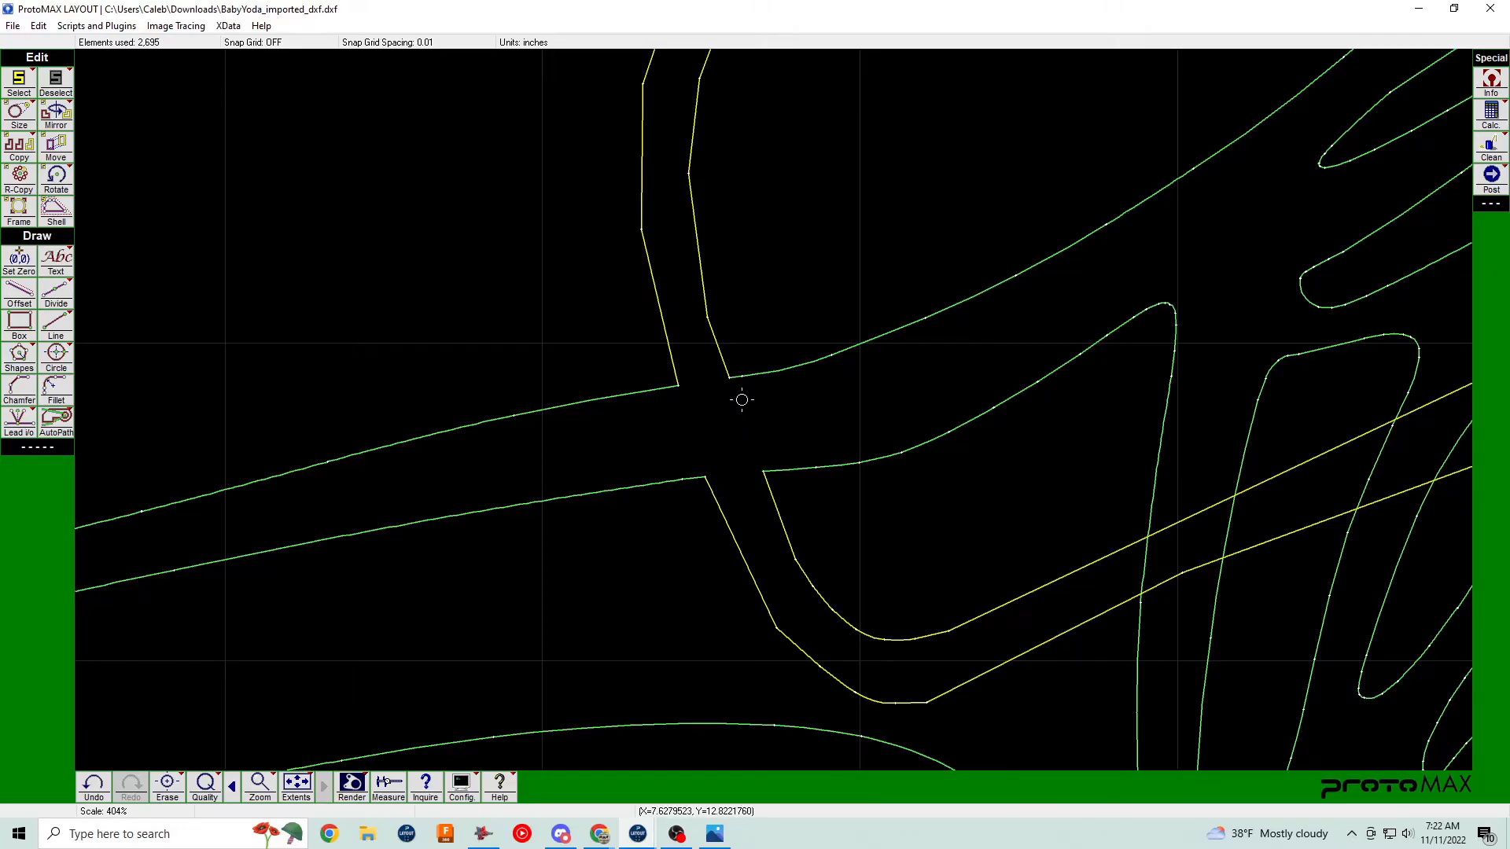
Examine how the hat brim crosses the left ear, forehead and eyebrow lines.
{"action": "scroll", "coordinate": [742, 399], "scroll_direction": "down", "scroll_amount": 6}
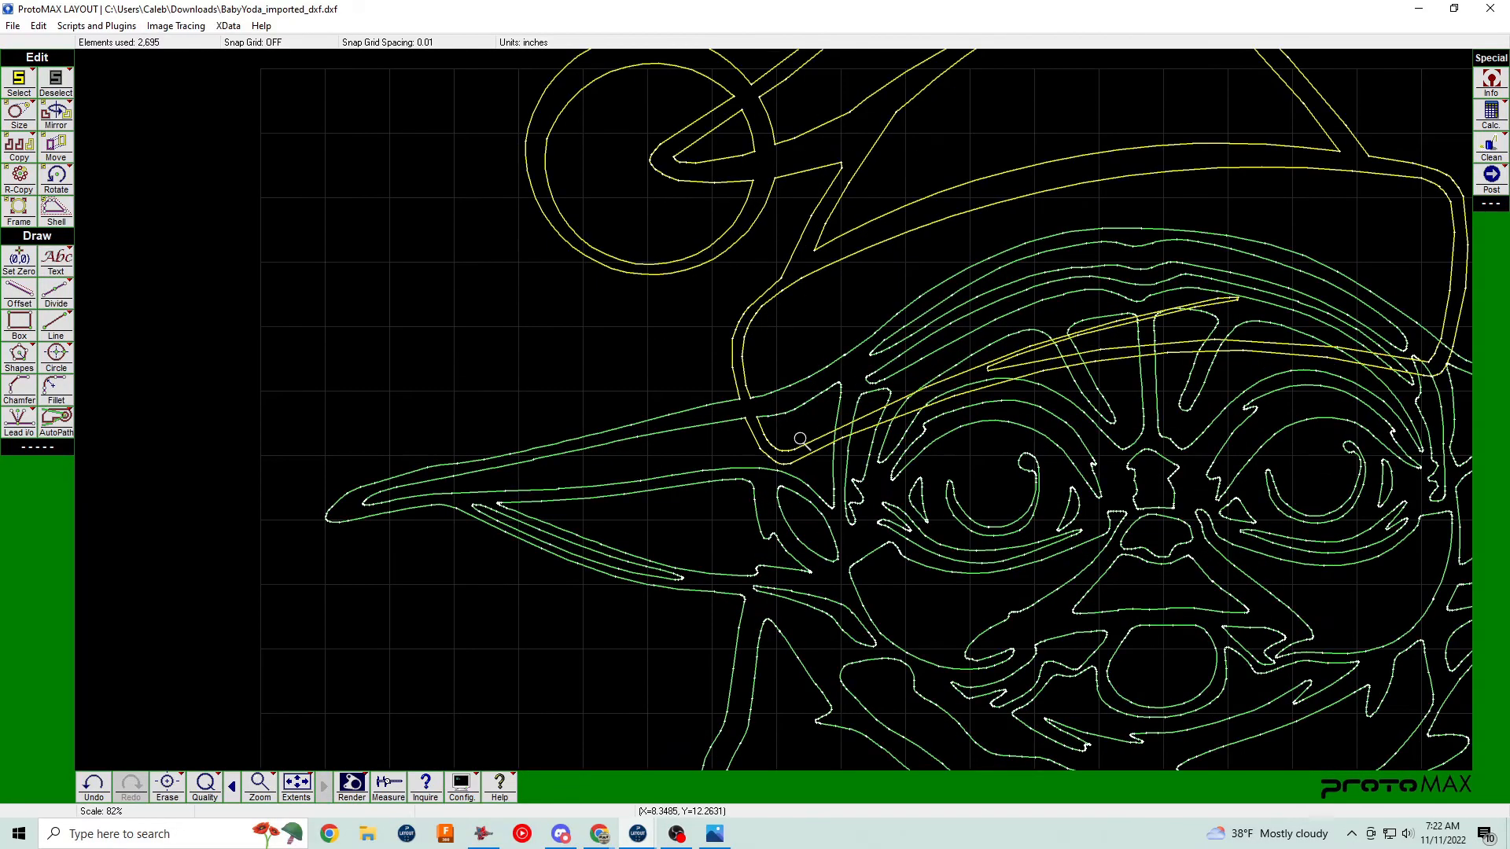
{"action": "scroll", "coordinate": [800, 439], "scroll_direction": "down", "scroll_amount": 3}
{"action": "scroll", "coordinate": [773, 411], "scroll_direction": "up", "scroll_amount": 7}
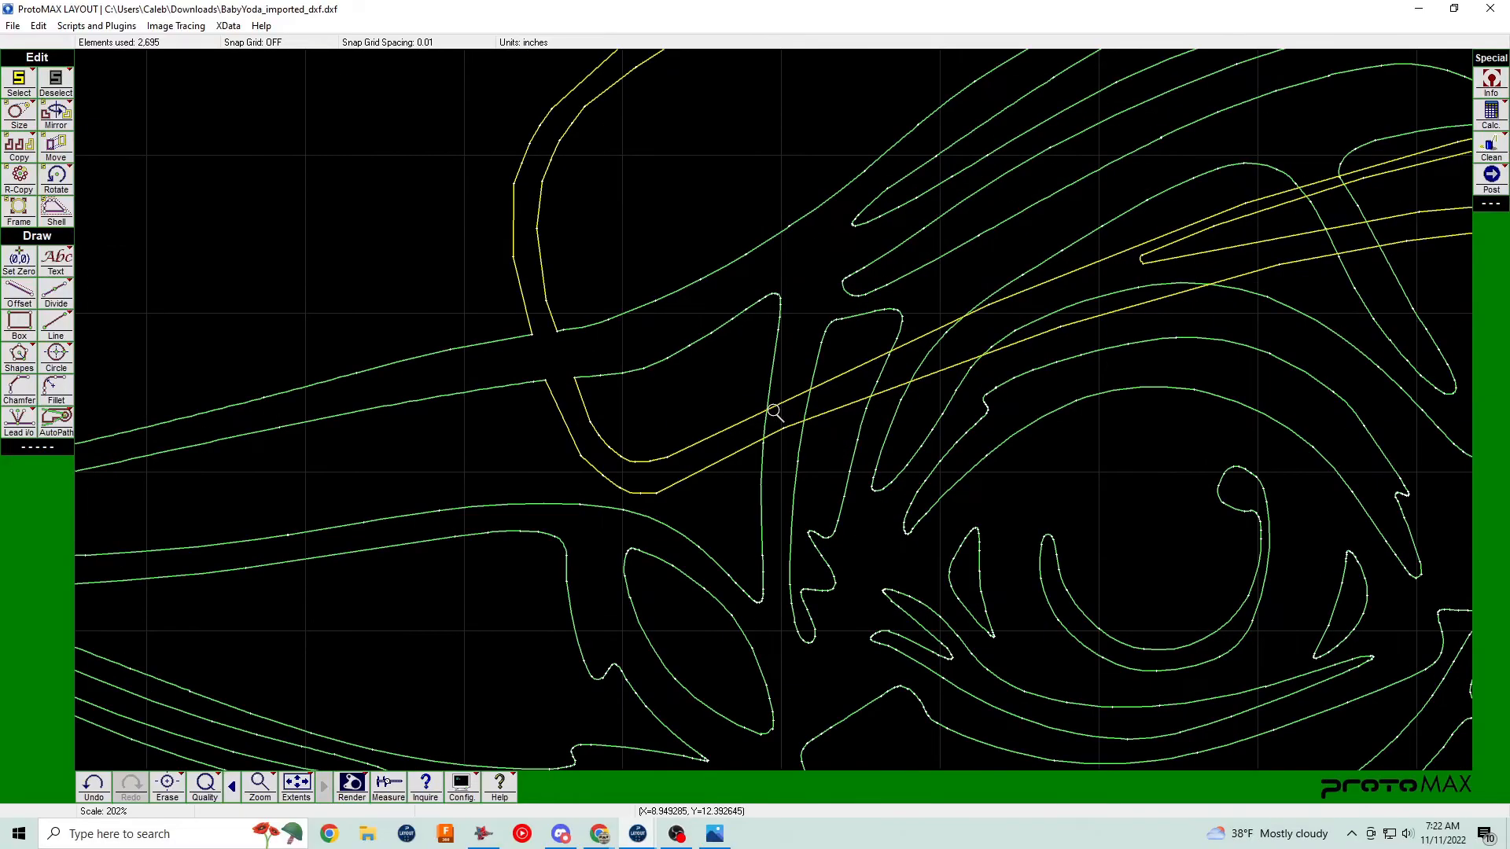
{"action": "scroll", "coordinate": [776, 411], "scroll_direction": "down", "scroll_amount": 1}
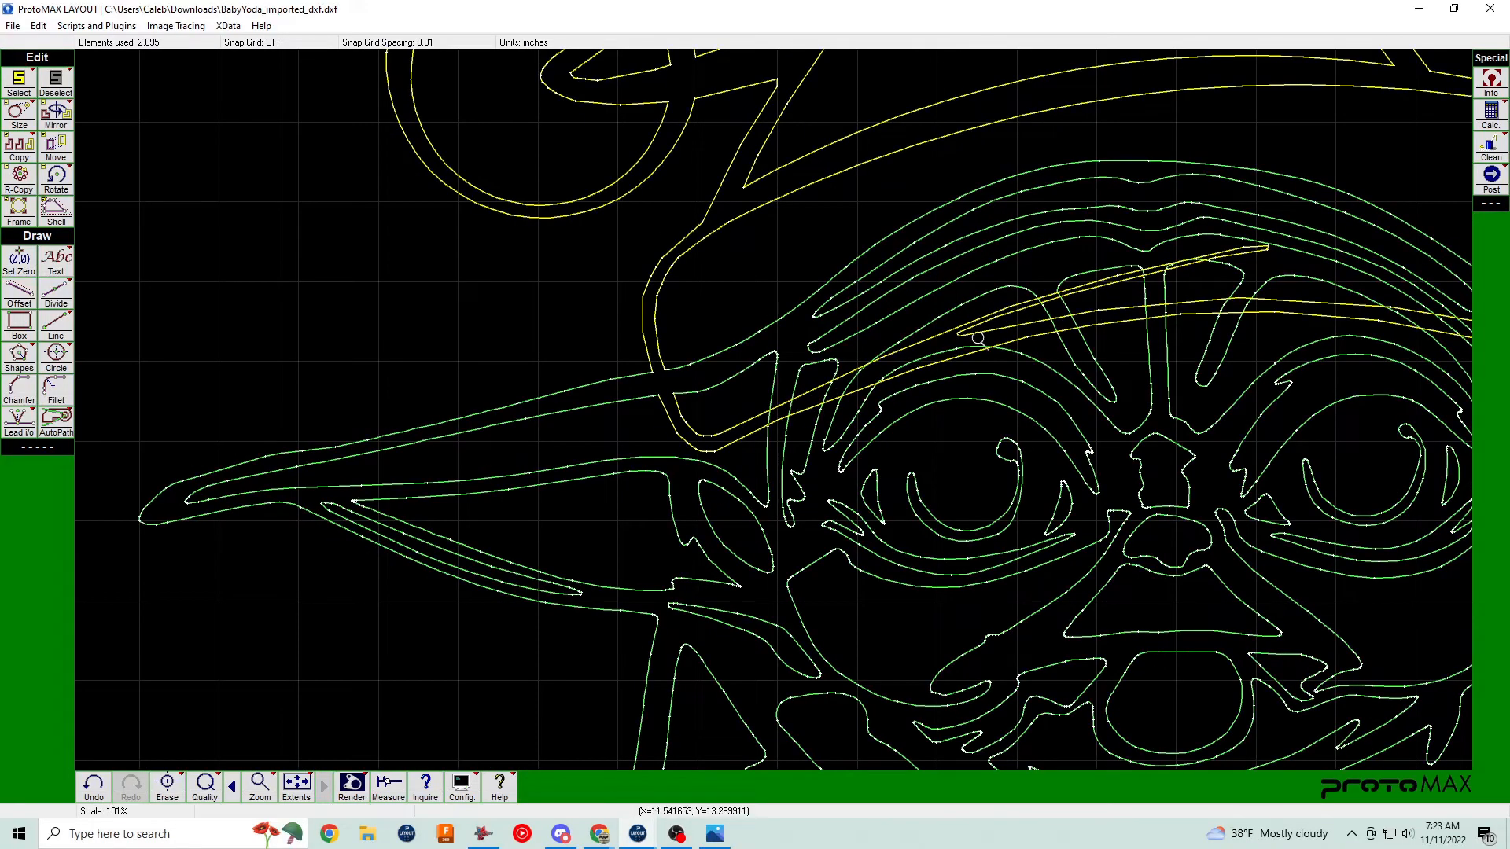
{"action": "scroll", "coordinate": [1038, 353], "scroll_direction": "down", "scroll_amount": 3}
{"action": "scroll", "coordinate": [838, 382], "scroll_direction": "up", "scroll_amount": 2}
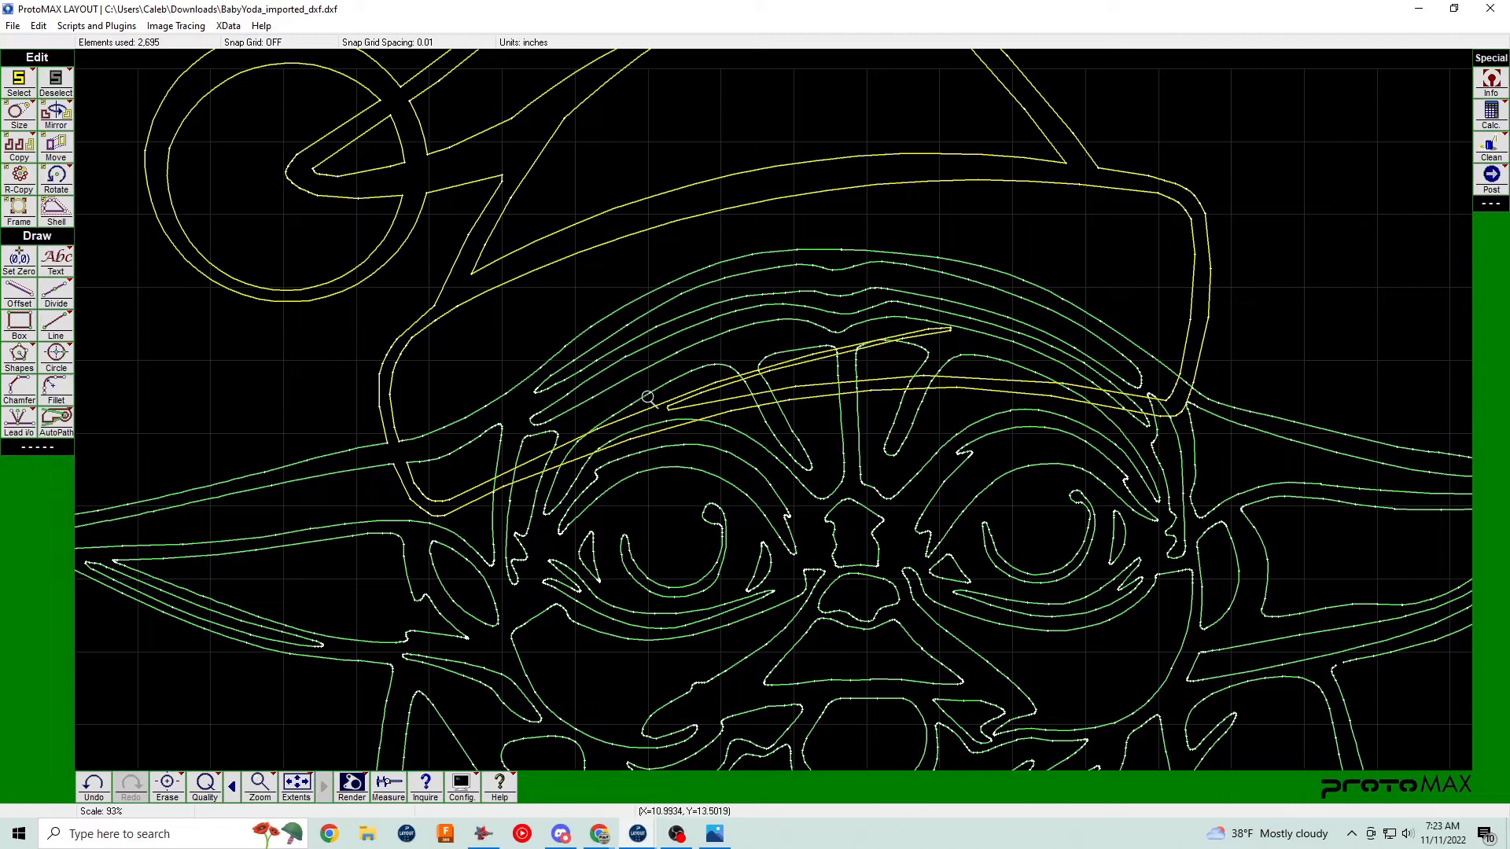
{"action": "scroll", "coordinate": [640, 407], "scroll_direction": "down", "scroll_amount": 3}
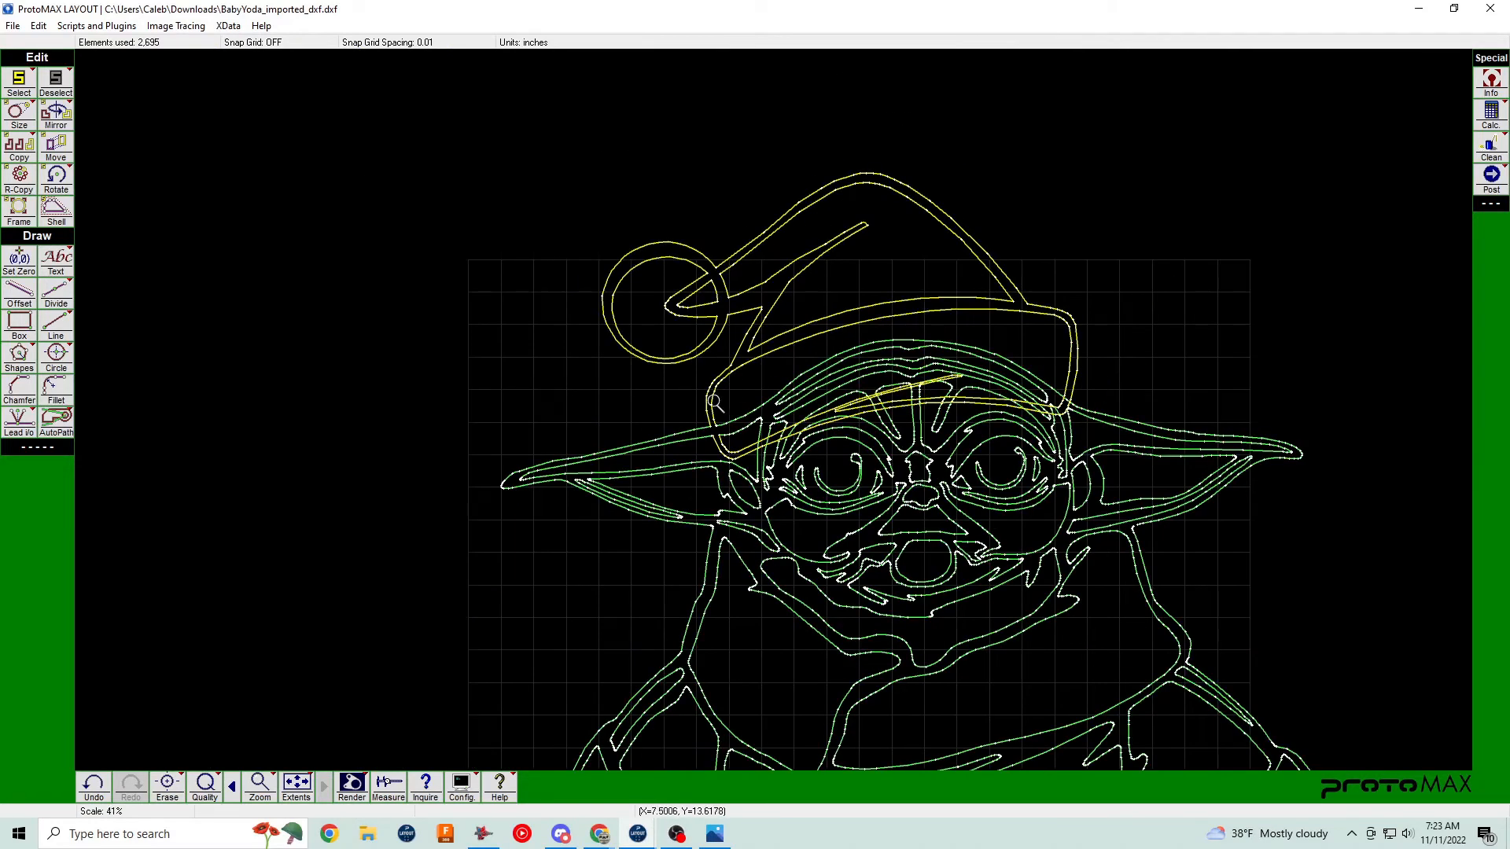
Draw a 3 Point Arc across the inner corner of the right ear outline, clear of the hat brim.
{"action": "scroll", "coordinate": [771, 414], "scroll_direction": "up", "scroll_amount": 5}
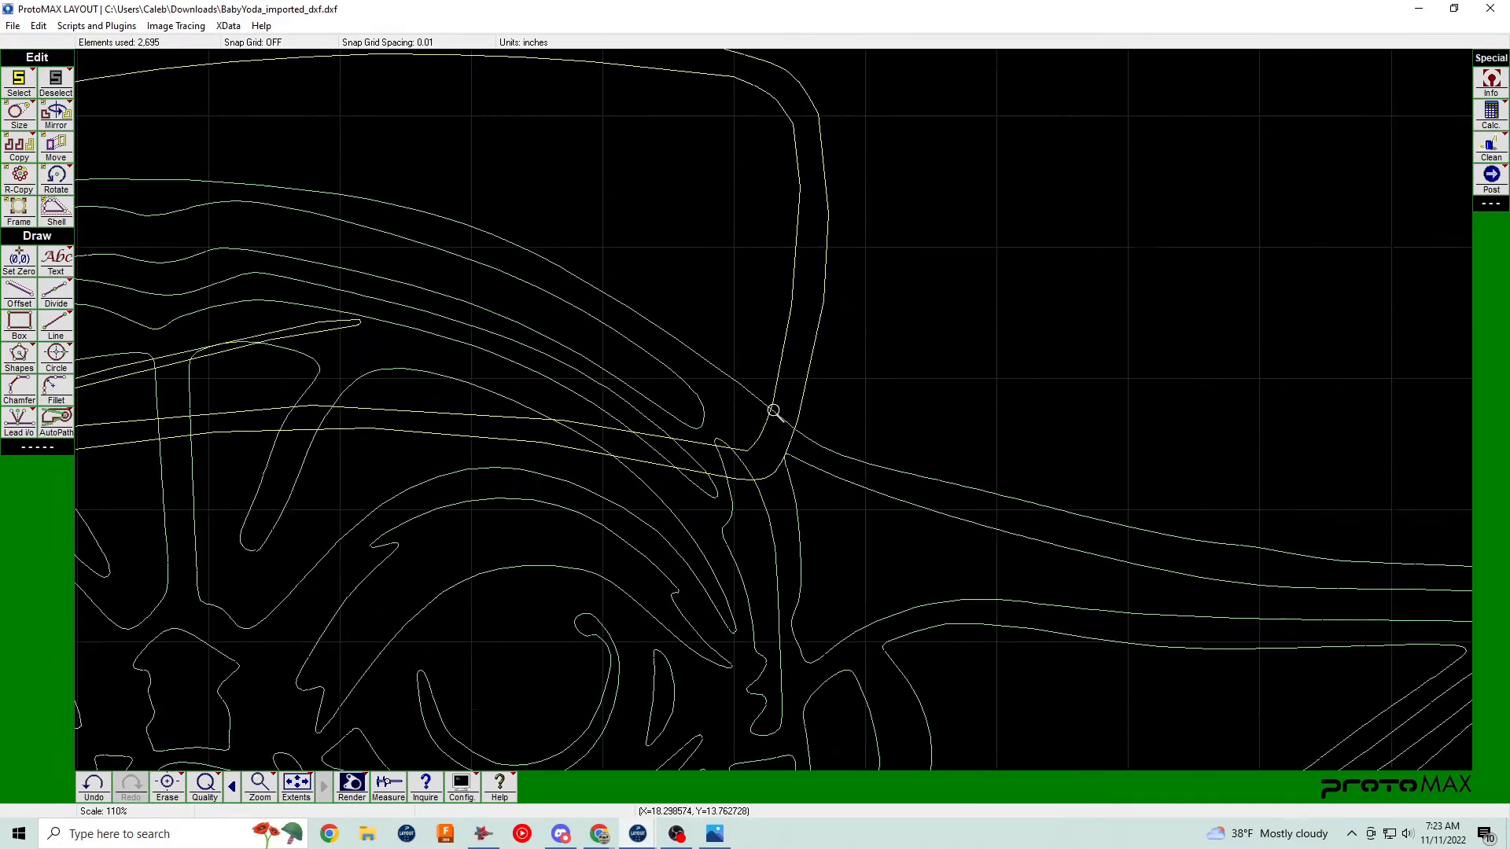
{"action": "scroll", "coordinate": [787, 475], "scroll_direction": "up", "scroll_amount": 4}
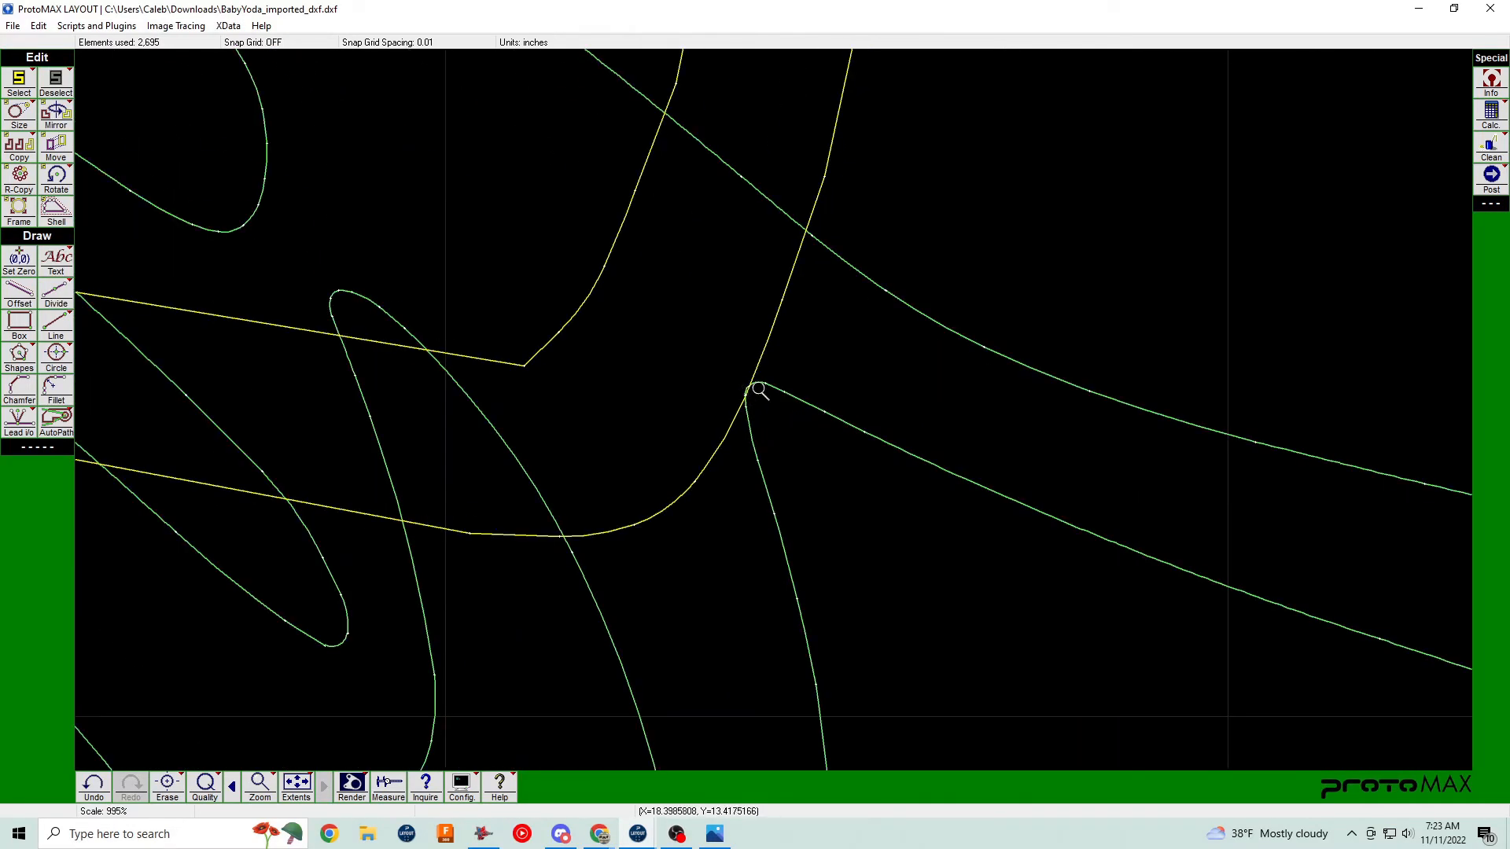
{"action": "scroll", "coordinate": [772, 408], "scroll_direction": "up", "scroll_amount": 2}
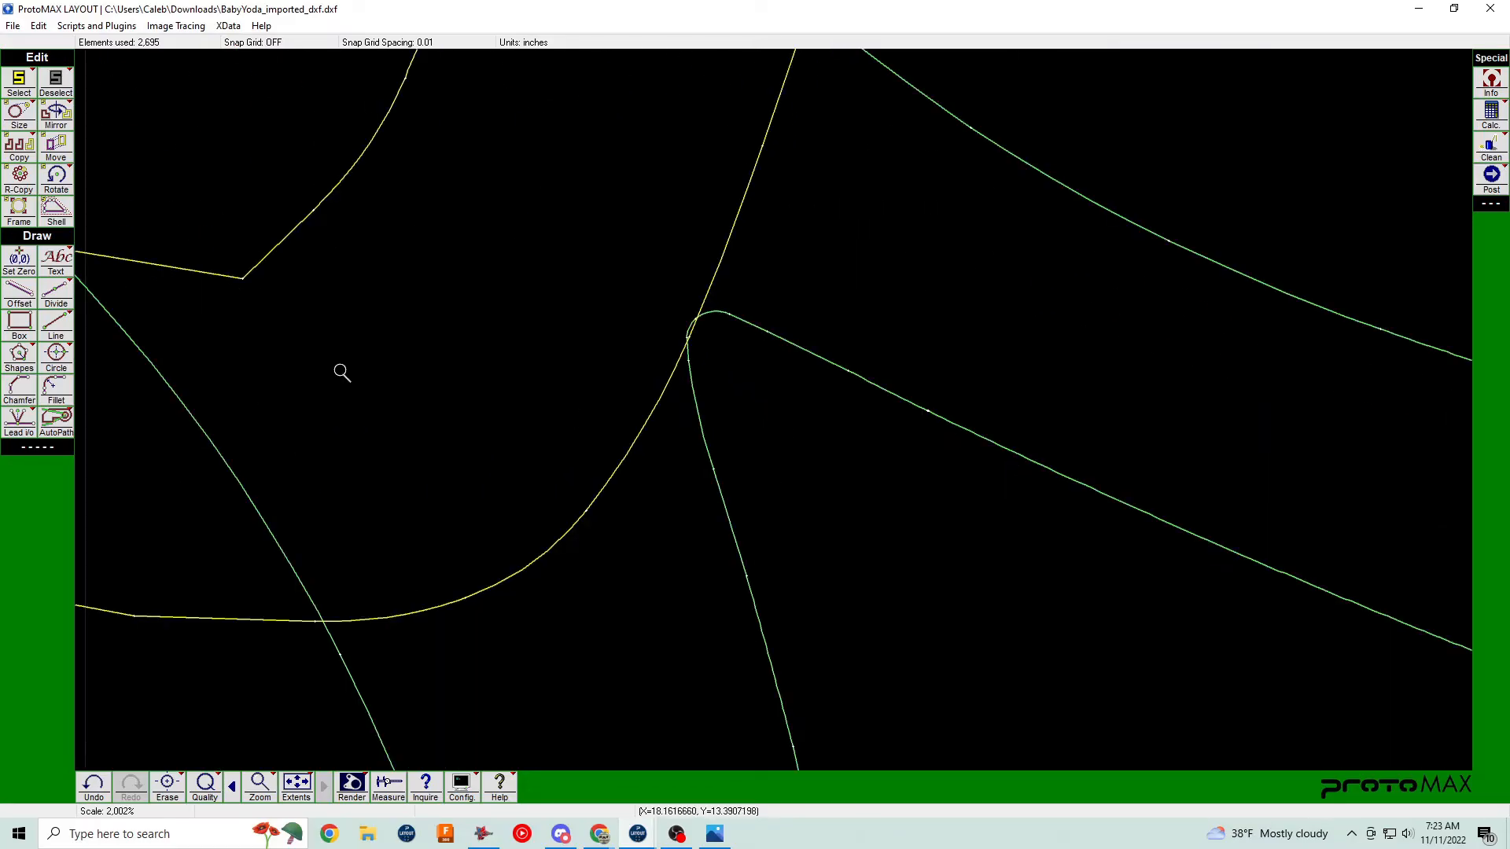
{"action": "right_click", "coordinate": [63, 360]}
{"action": "left_click", "coordinate": [218, 406]}
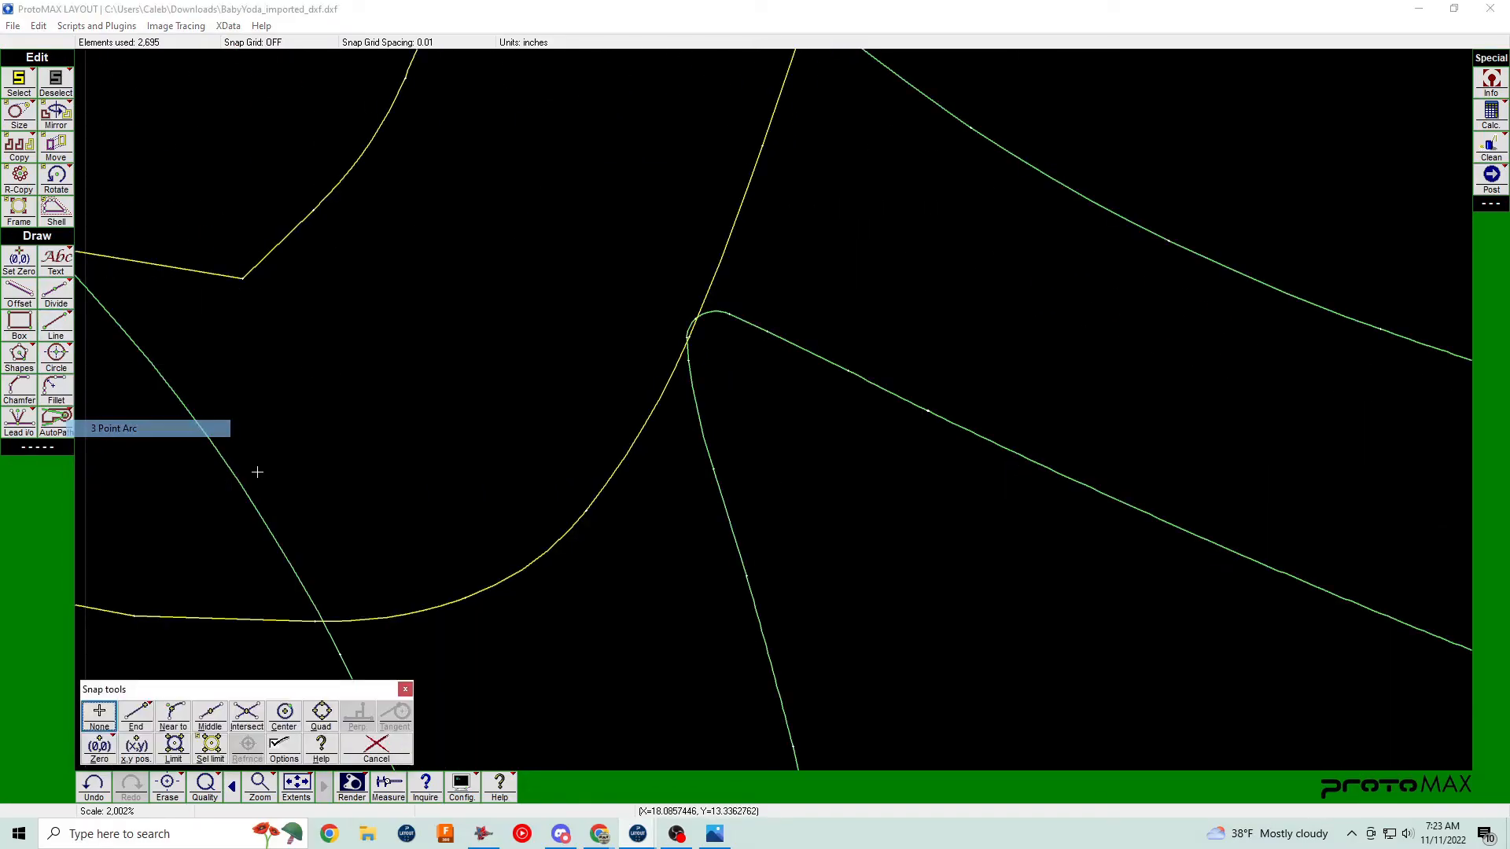
{"action": "left_click", "coordinate": [713, 469]}
{"action": "left_click", "coordinate": [841, 372]}
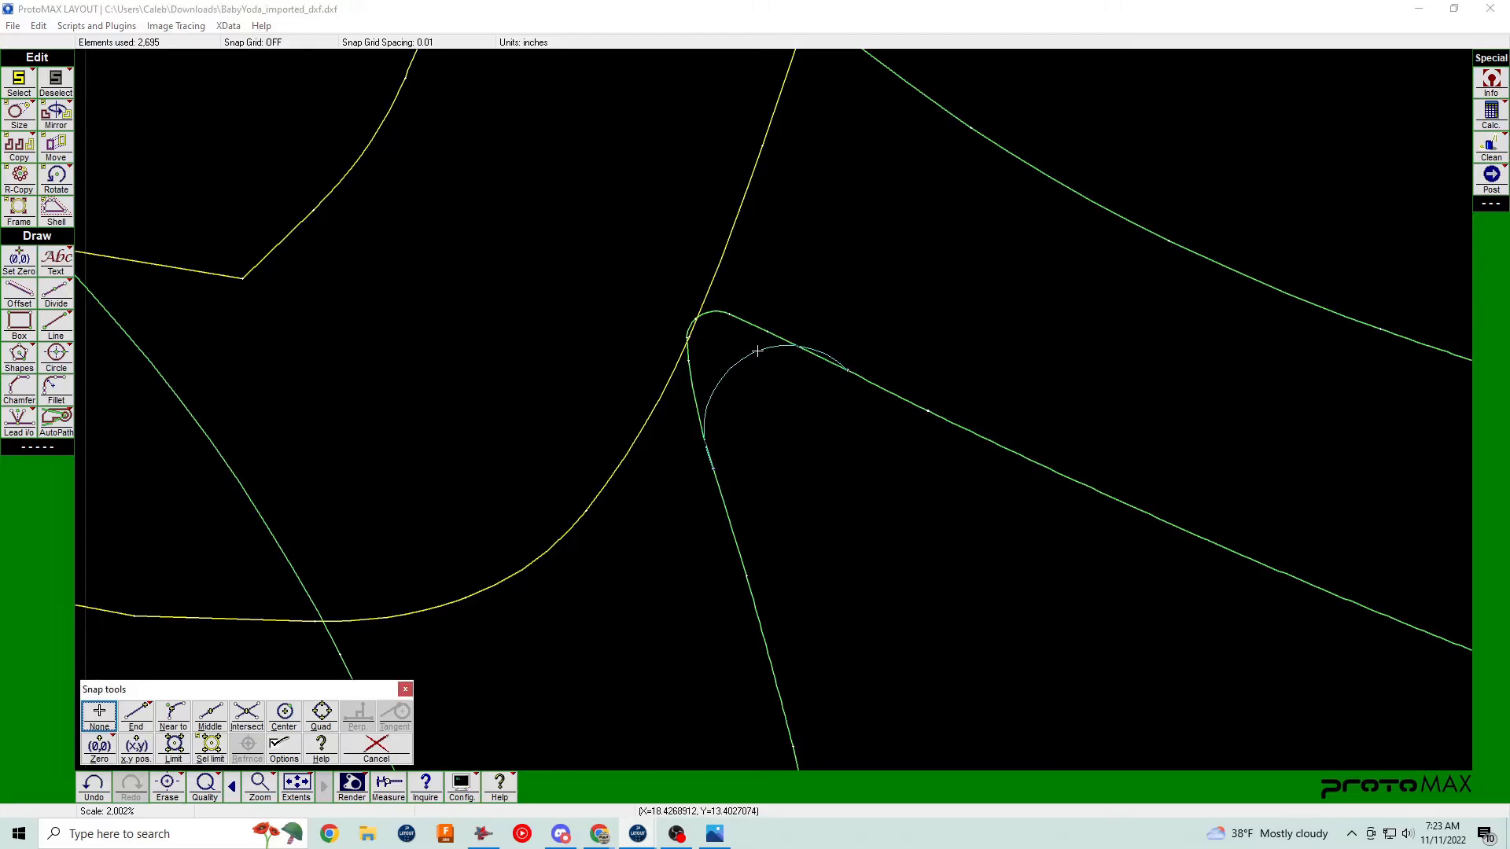
{"action": "left_click", "coordinate": [751, 368]}
Erase the old corner segments of the right ear outline that lie outside the new arc.
{"action": "left_click", "coordinate": [696, 412]}
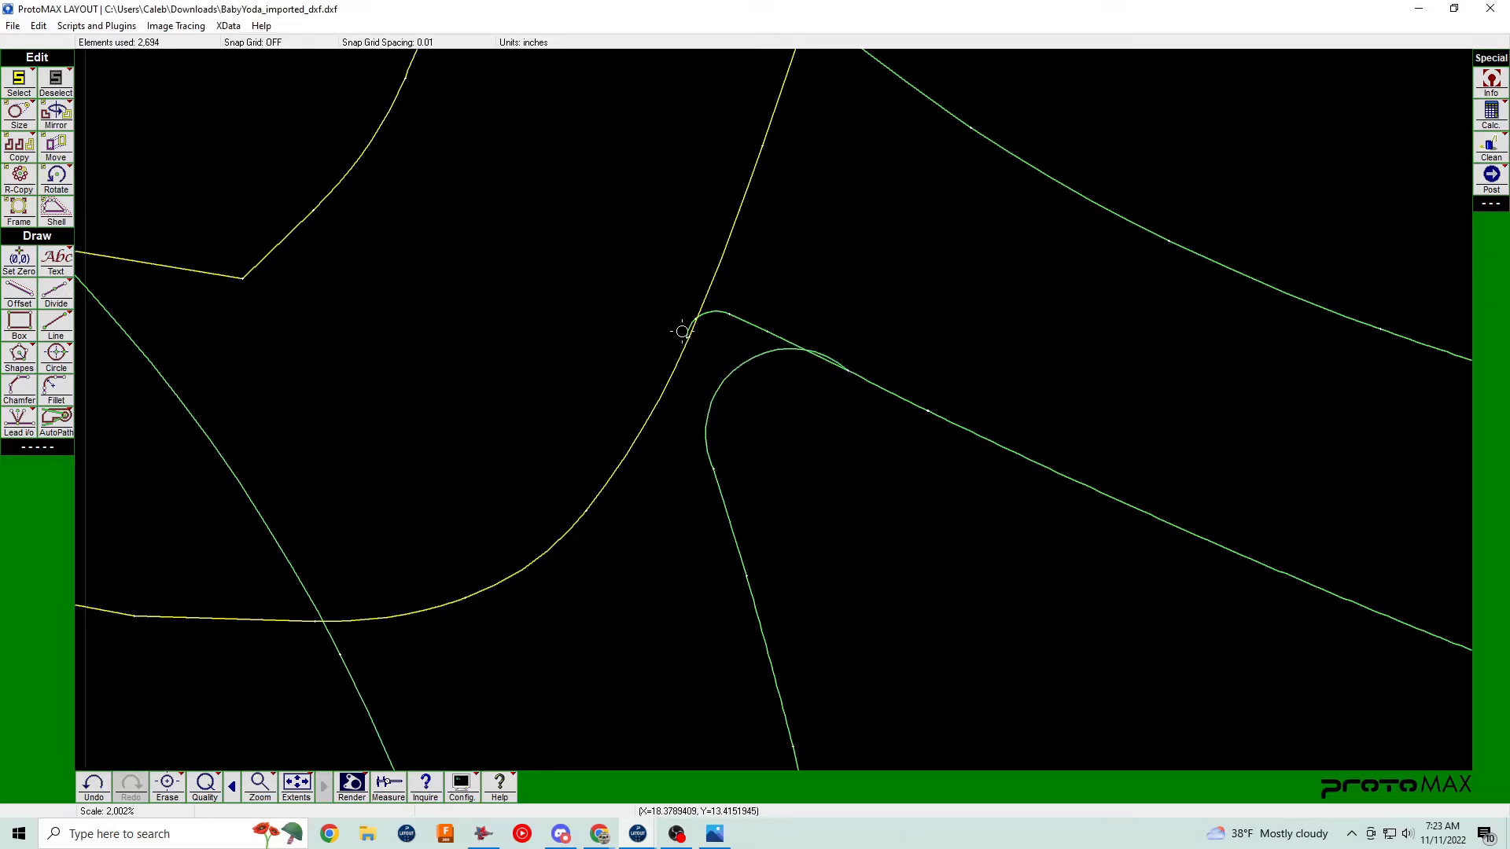
{"action": "left_click", "coordinate": [712, 313]}
{"action": "left_click", "coordinate": [748, 318]}
{"action": "left_click", "coordinate": [799, 340]}
Divide the lines where both right-side hat edges cross the right ear's upper line and the adjacent face line.
{"action": "scroll", "coordinate": [823, 368], "scroll_direction": "down", "scroll_amount": 3}
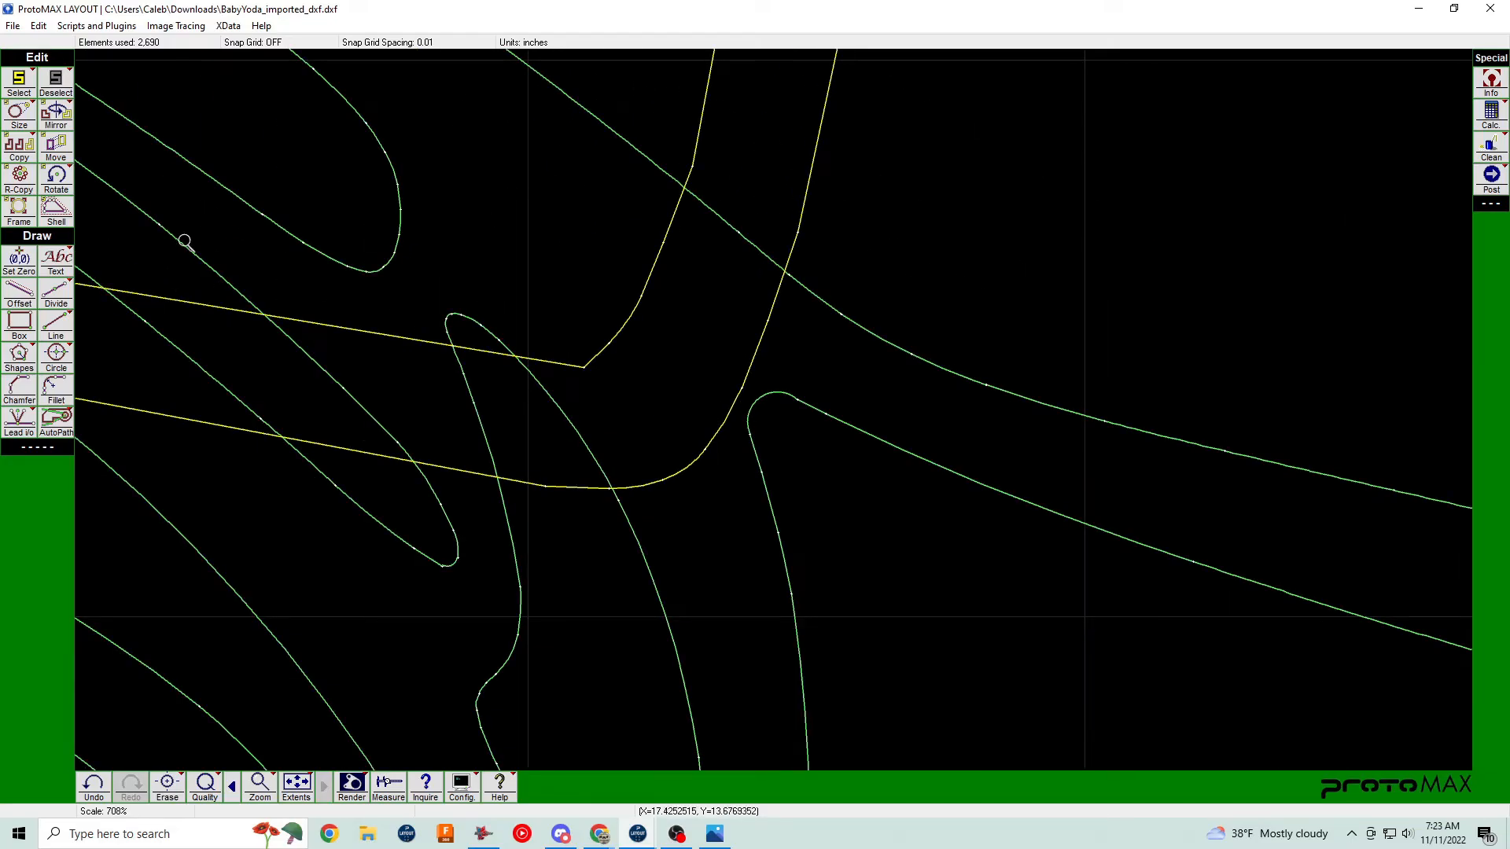
{"action": "right_click", "coordinate": [58, 291]}
{"action": "left_click", "coordinate": [223, 363]}
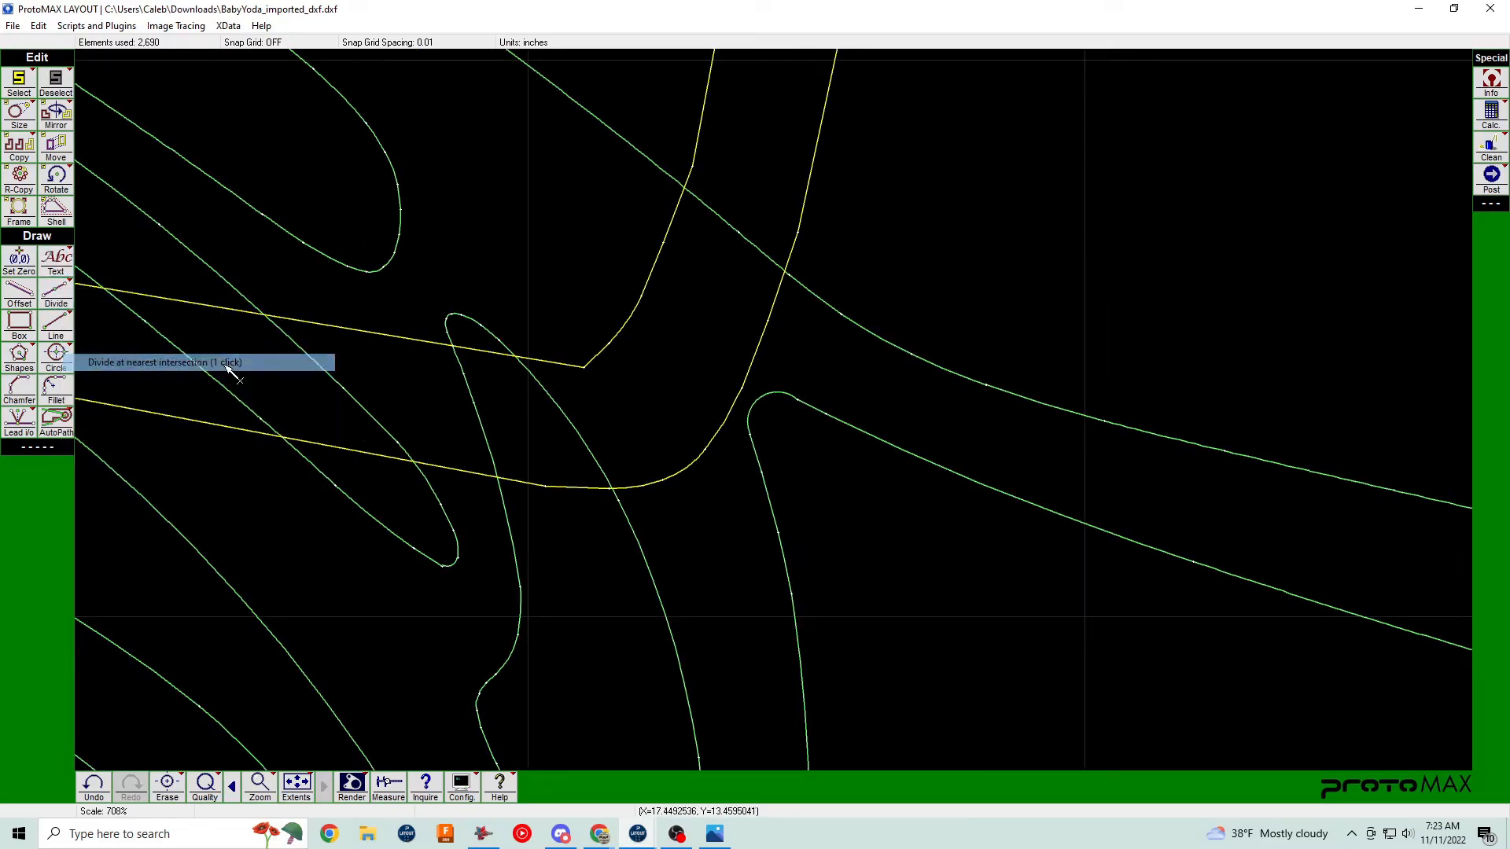
{"action": "left_click", "coordinate": [789, 271]}
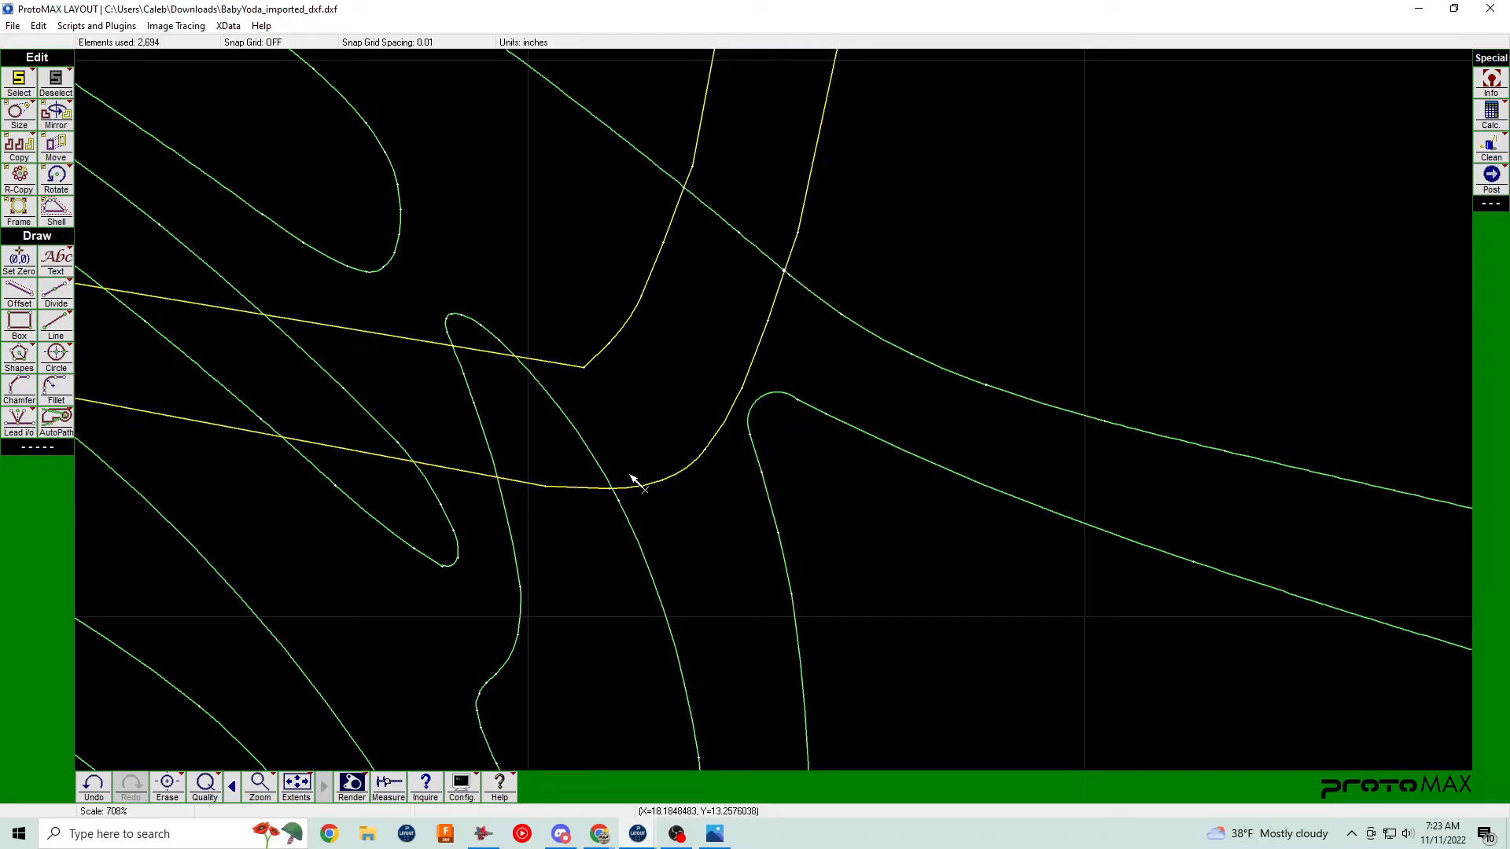
{"action": "left_click", "coordinate": [516, 359]}
Erase the inner hat brim line's right corner between the face line and the right ear's upper line.
{"action": "key", "text": "e"}
{"action": "left_click", "coordinate": [561, 362]}
{"action": "left_click", "coordinate": [599, 352]}
{"action": "left_click", "coordinate": [623, 328]}
{"action": "left_click", "coordinate": [643, 290]}
{"action": "left_click", "coordinate": [677, 206]}
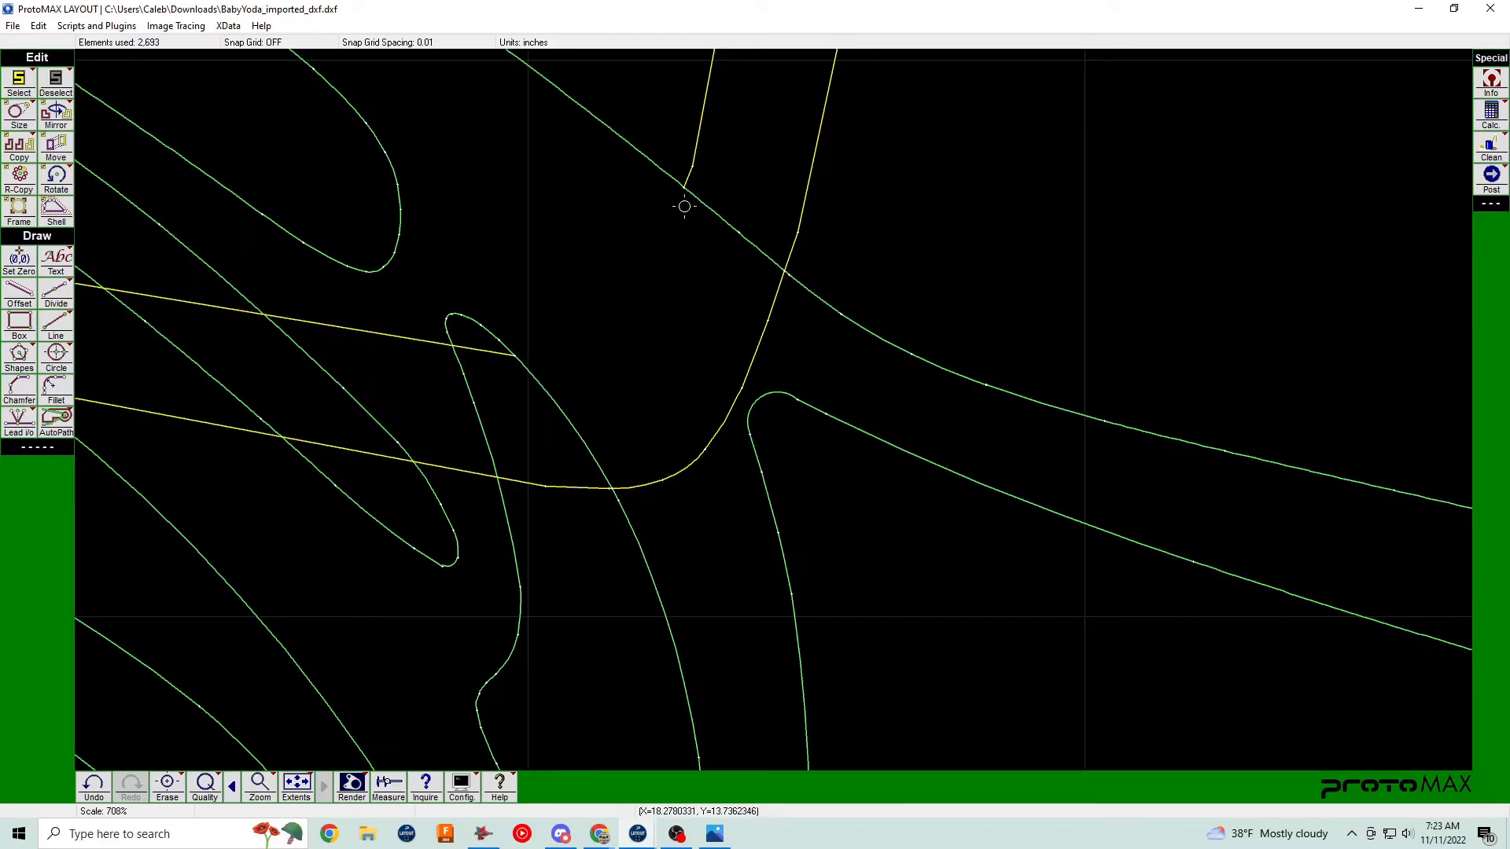
Erase the ear line between the two hat edges, the outer brim curve below it, and the face line between the brim lines.
{"action": "left_click", "coordinate": [721, 218]}
{"action": "left_click", "coordinate": [745, 237]}
{"action": "left_click", "coordinate": [770, 311]}
{"action": "left_click", "coordinate": [753, 350]}
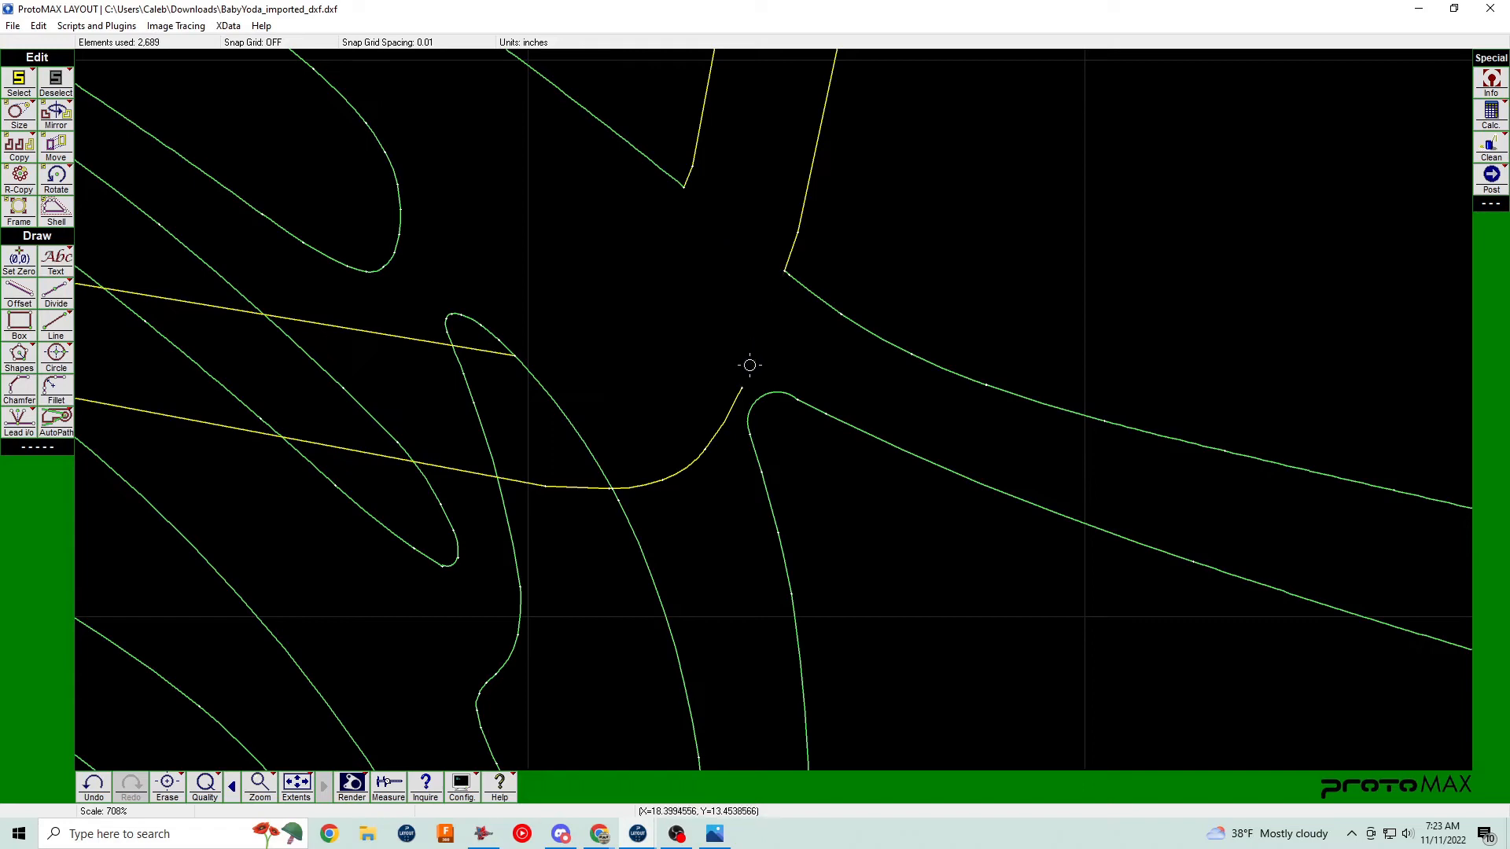
{"action": "left_click", "coordinate": [721, 420]}
{"action": "left_click", "coordinate": [678, 468]}
{"action": "left_click", "coordinate": [636, 483]}
{"action": "left_click", "coordinate": [607, 476]}
{"action": "scroll", "coordinate": [761, 421], "scroll_direction": "down", "scroll_amount": 1}
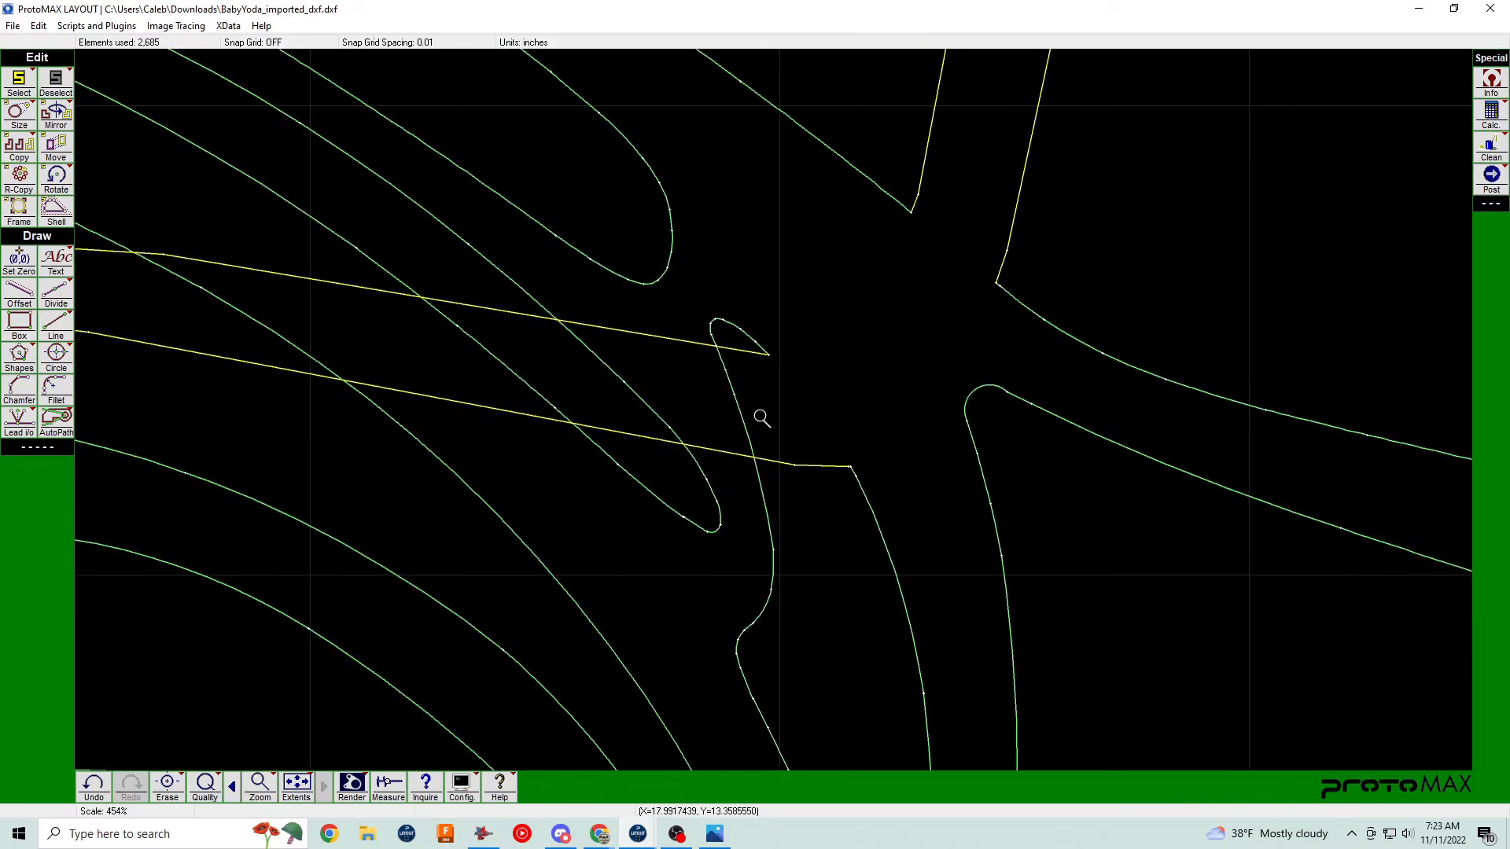
Render the drawing as a solid and examine the hat, brim and ear areas.
{"action": "scroll", "coordinate": [684, 388], "scroll_direction": "down", "scroll_amount": 1}
{"action": "scroll", "coordinate": [775, 412], "scroll_direction": "down", "scroll_amount": 1}
{"action": "scroll", "coordinate": [776, 412], "scroll_direction": "down", "scroll_amount": 6}
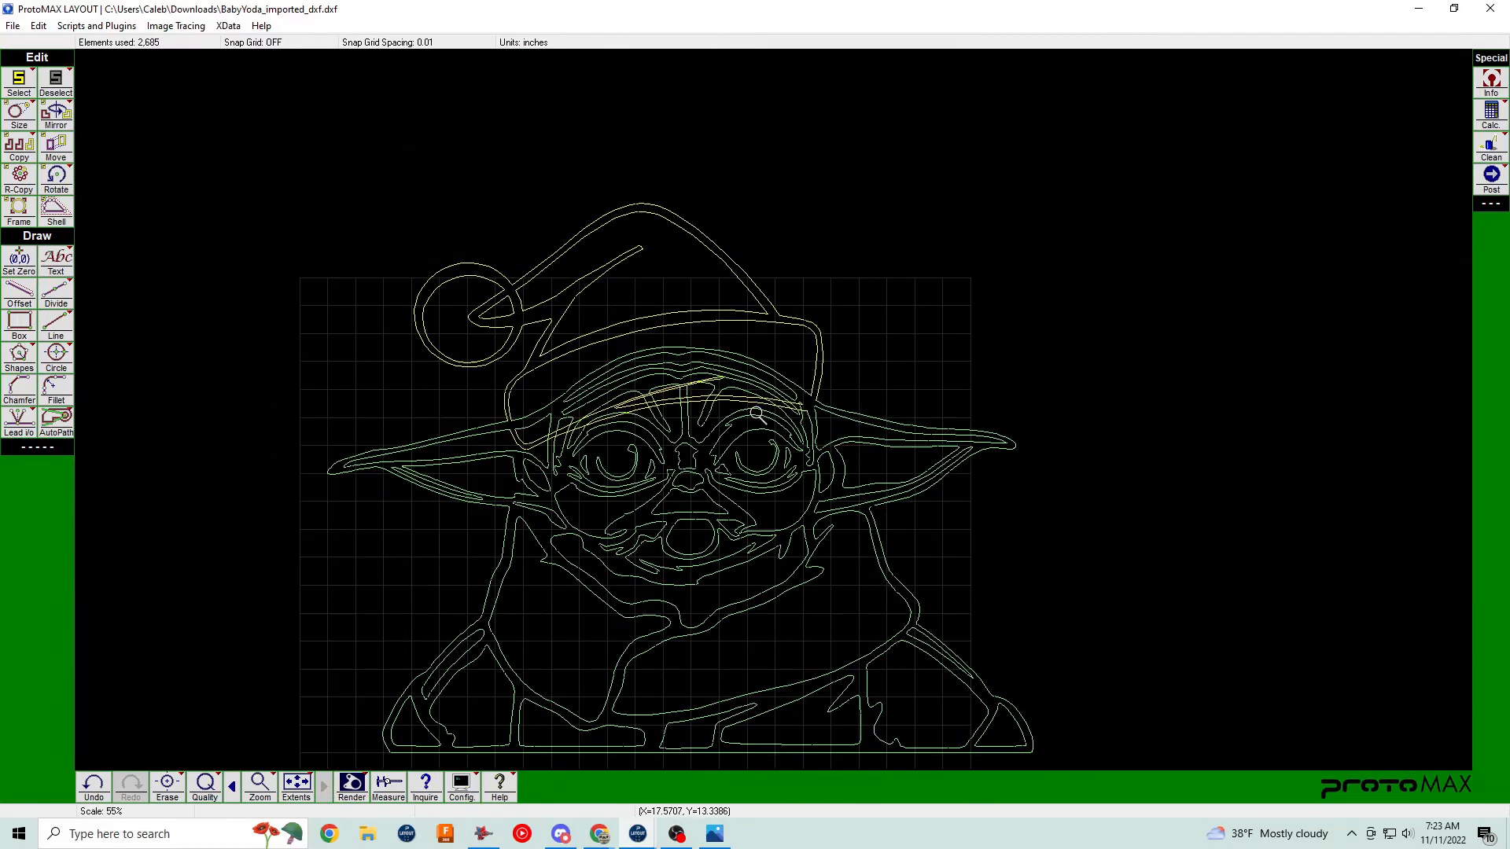
{"action": "scroll", "coordinate": [776, 413], "scroll_direction": "up", "scroll_amount": 4}
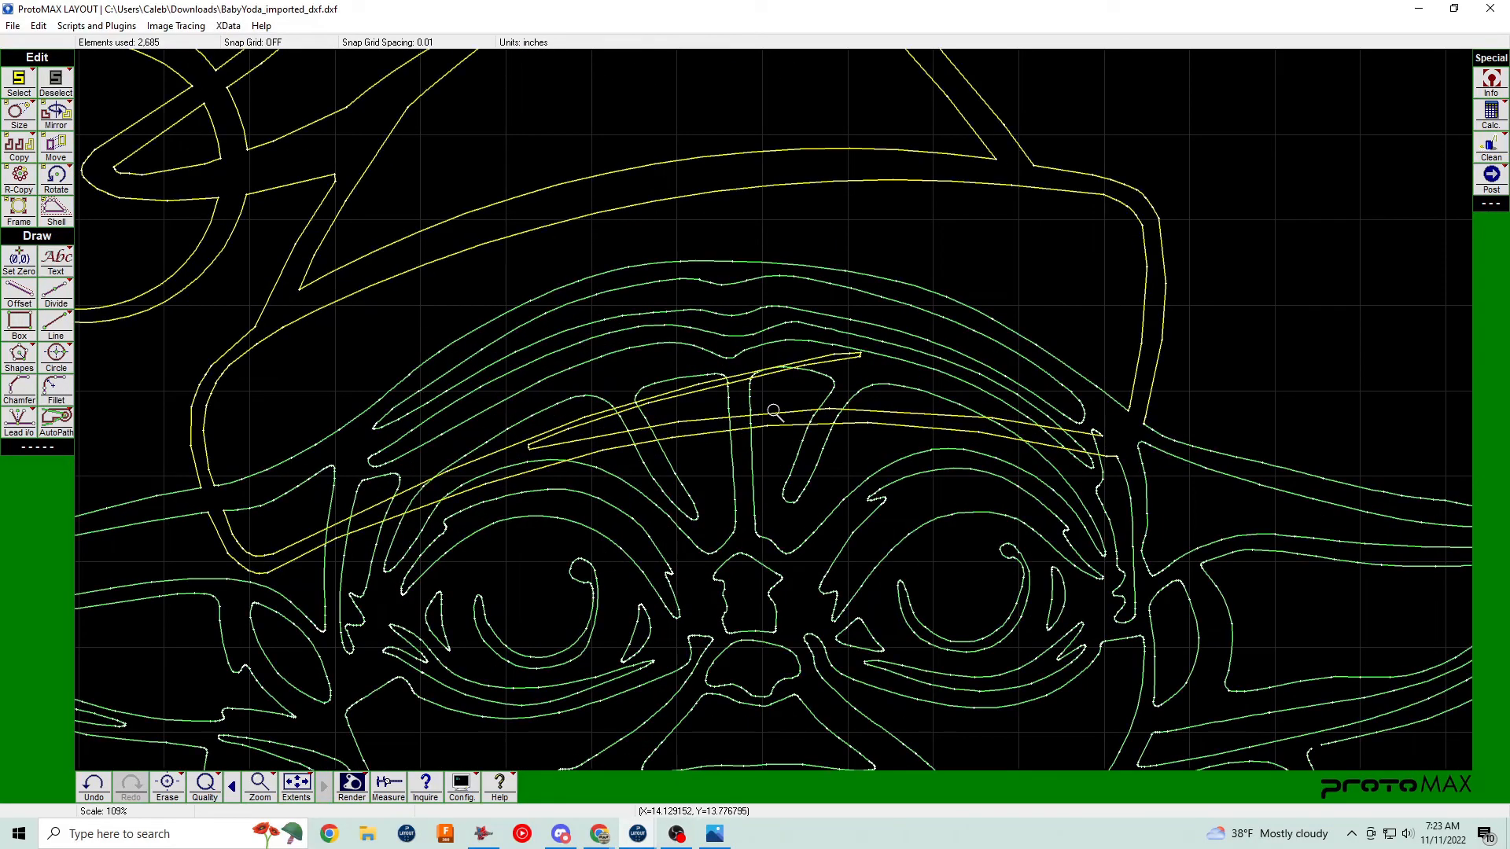
{"action": "scroll", "coordinate": [774, 412], "scroll_direction": "down", "scroll_amount": 6}
{"action": "scroll", "coordinate": [625, 426], "scroll_direction": "up", "scroll_amount": 5}
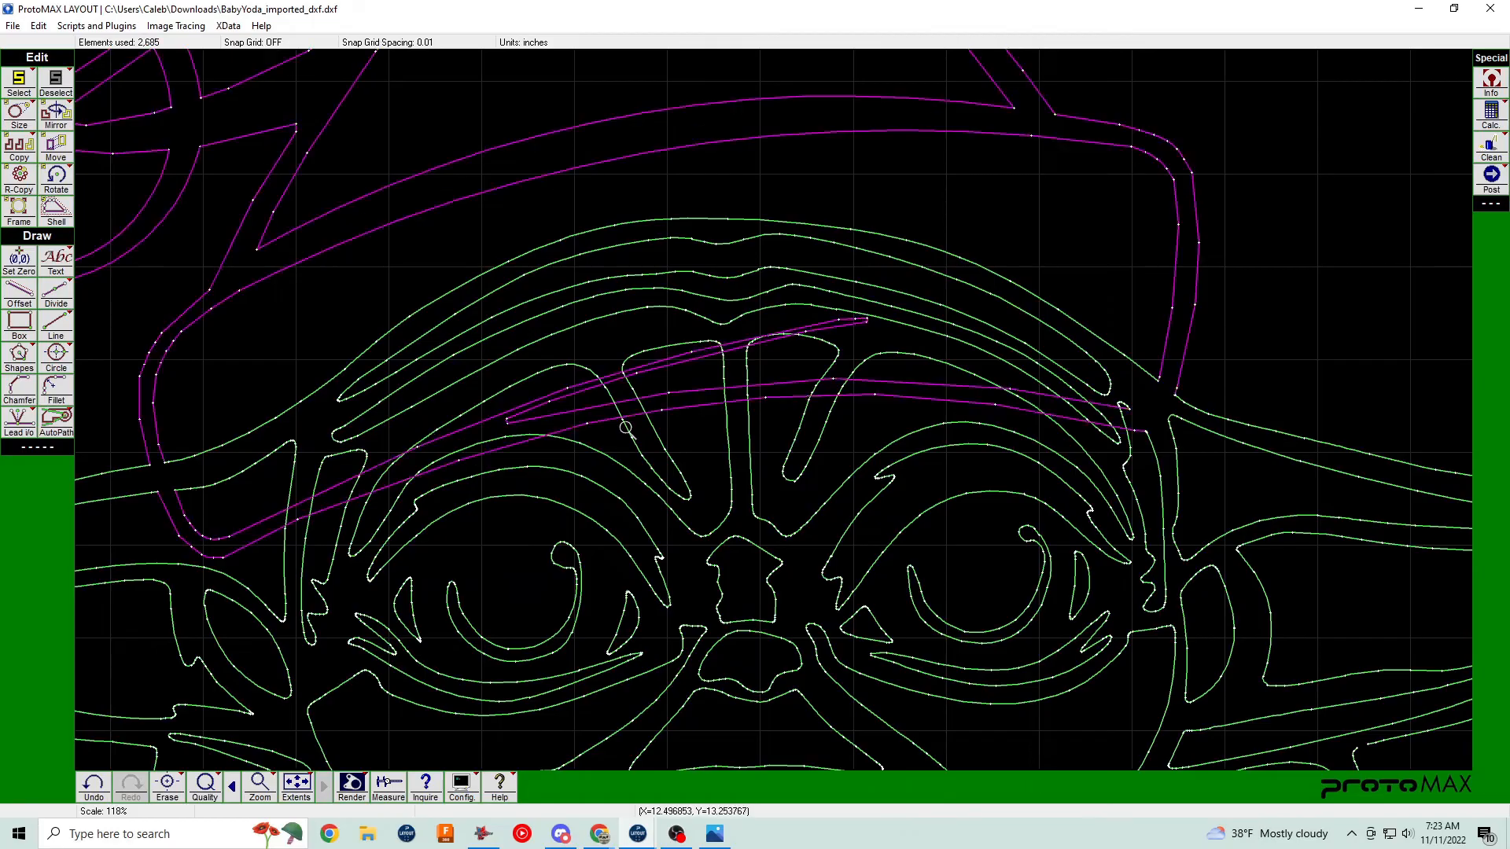
{"action": "scroll", "coordinate": [625, 427], "scroll_direction": "down", "scroll_amount": 5}
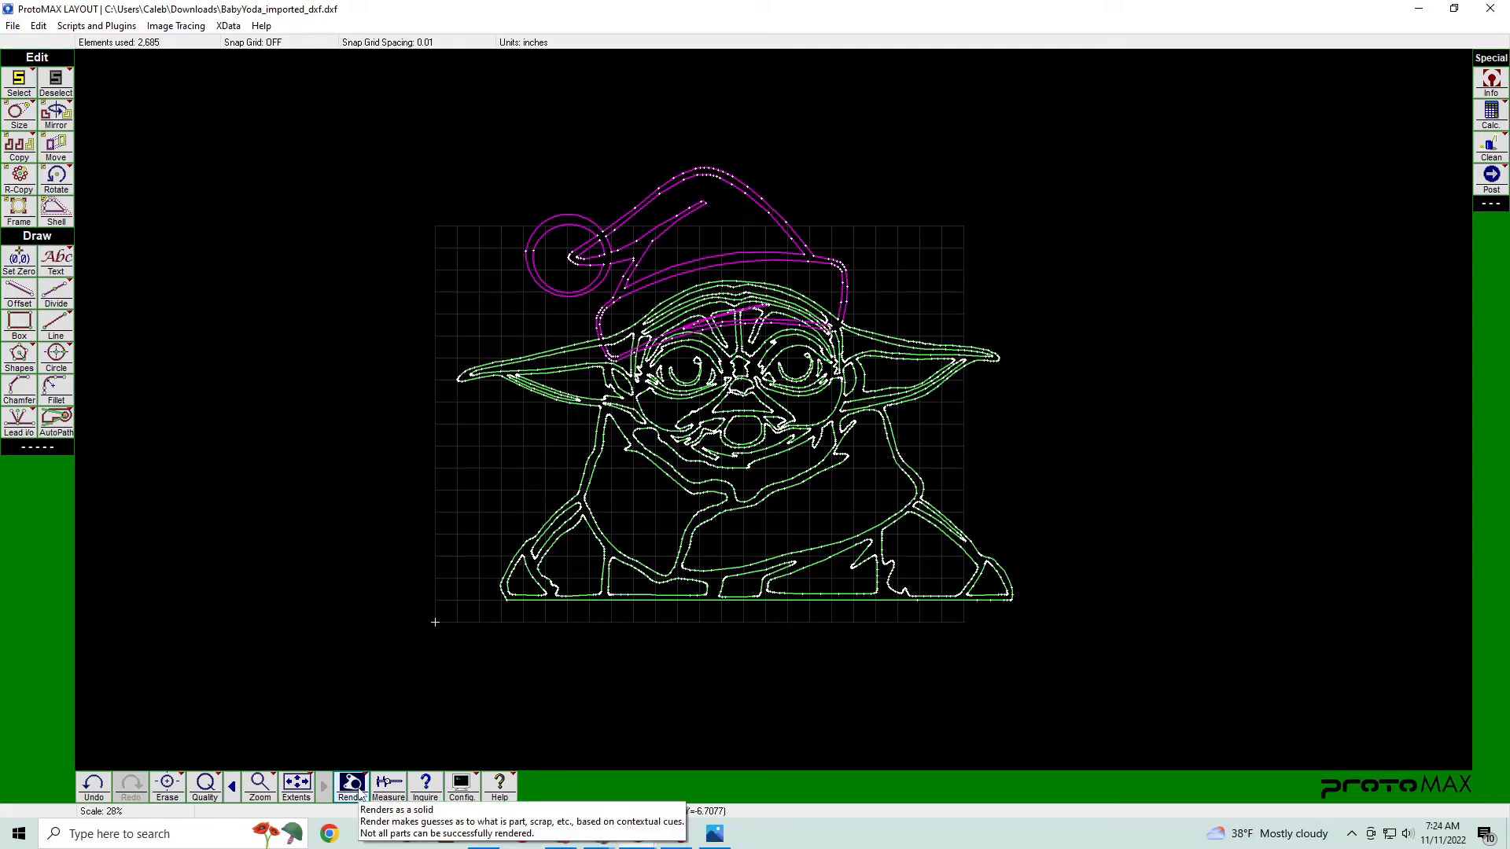
{"action": "left_click", "coordinate": [353, 788]}
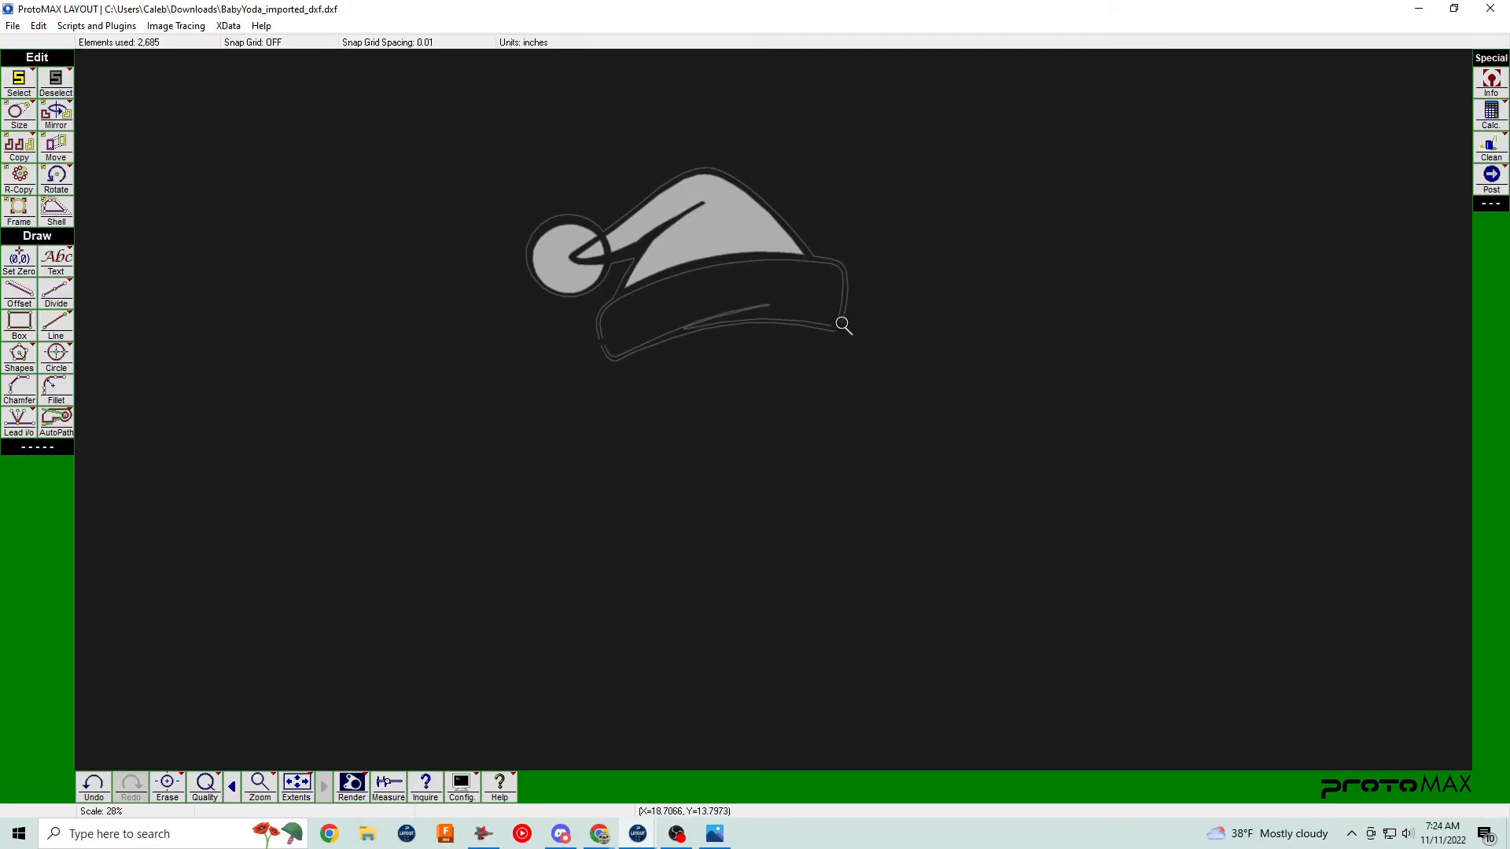
{"action": "scroll", "coordinate": [770, 409], "scroll_direction": "up", "scroll_amount": 5}
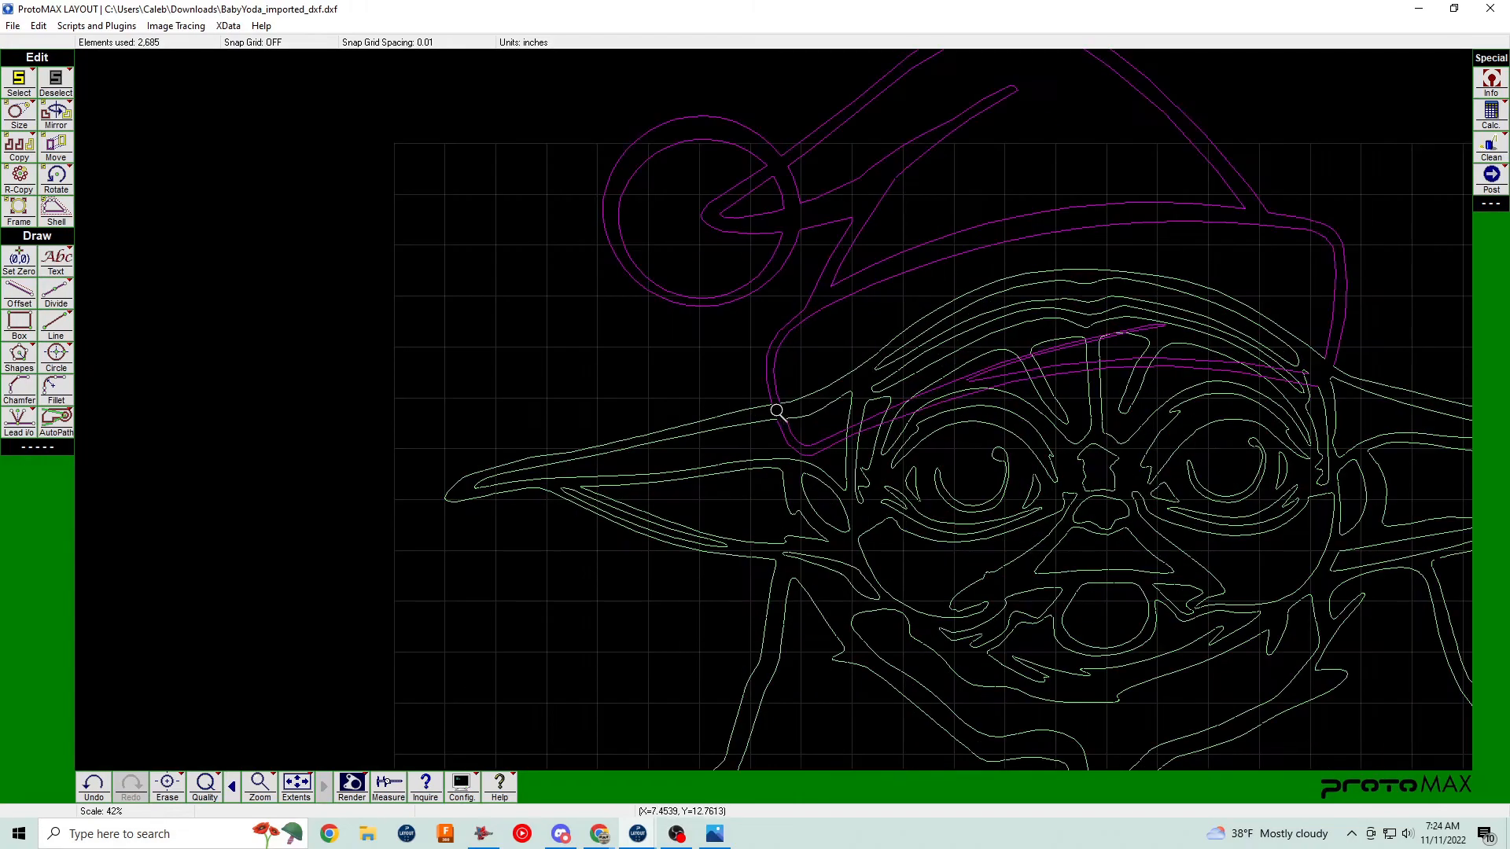
{"action": "scroll", "coordinate": [744, 415], "scroll_direction": "down", "scroll_amount": 6}
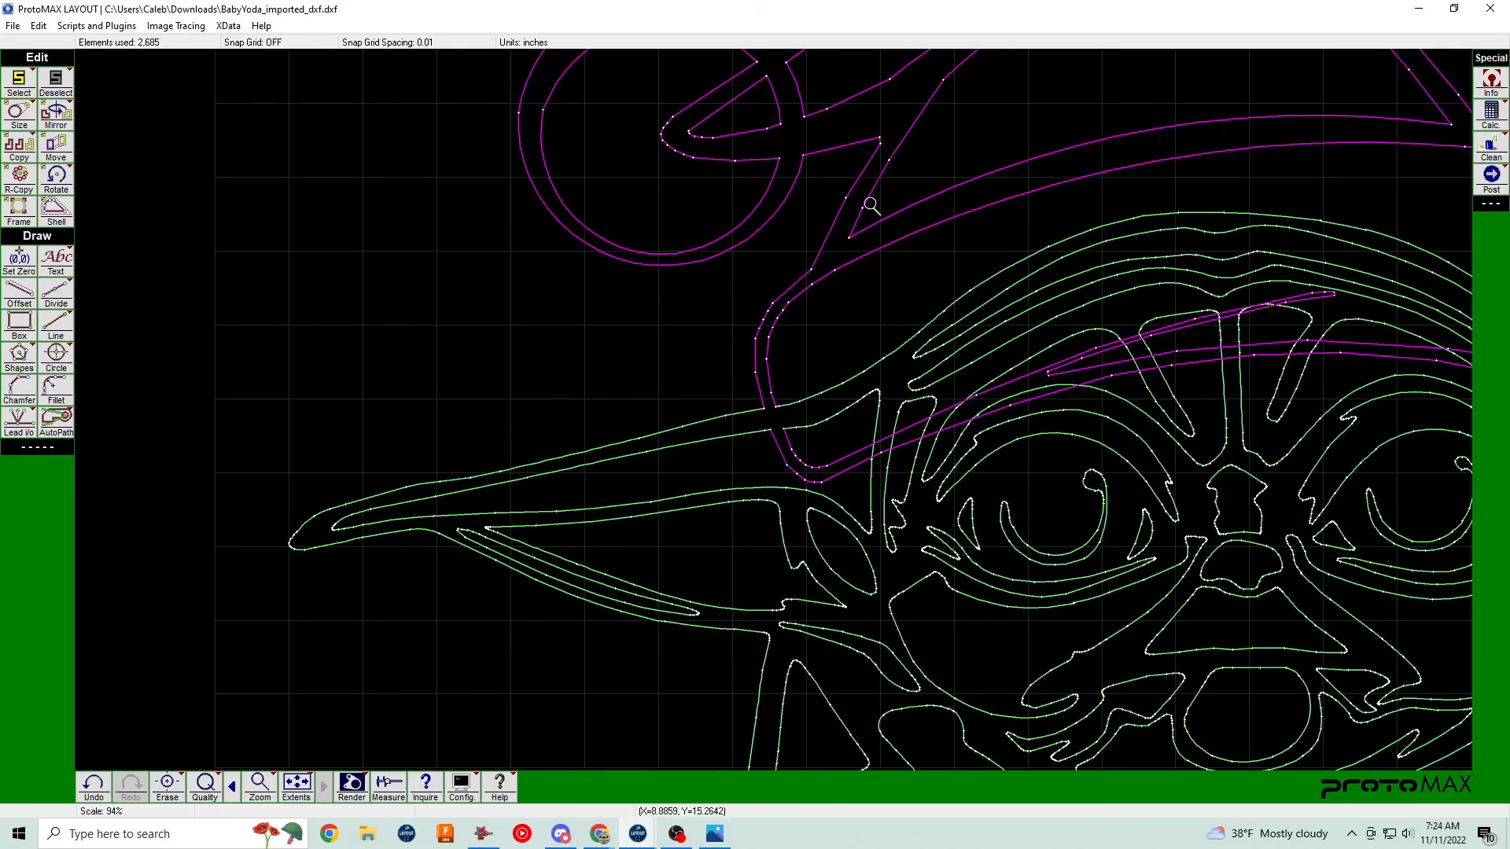
{"action": "scroll", "coordinate": [779, 406], "scroll_direction": "up", "scroll_amount": 2}
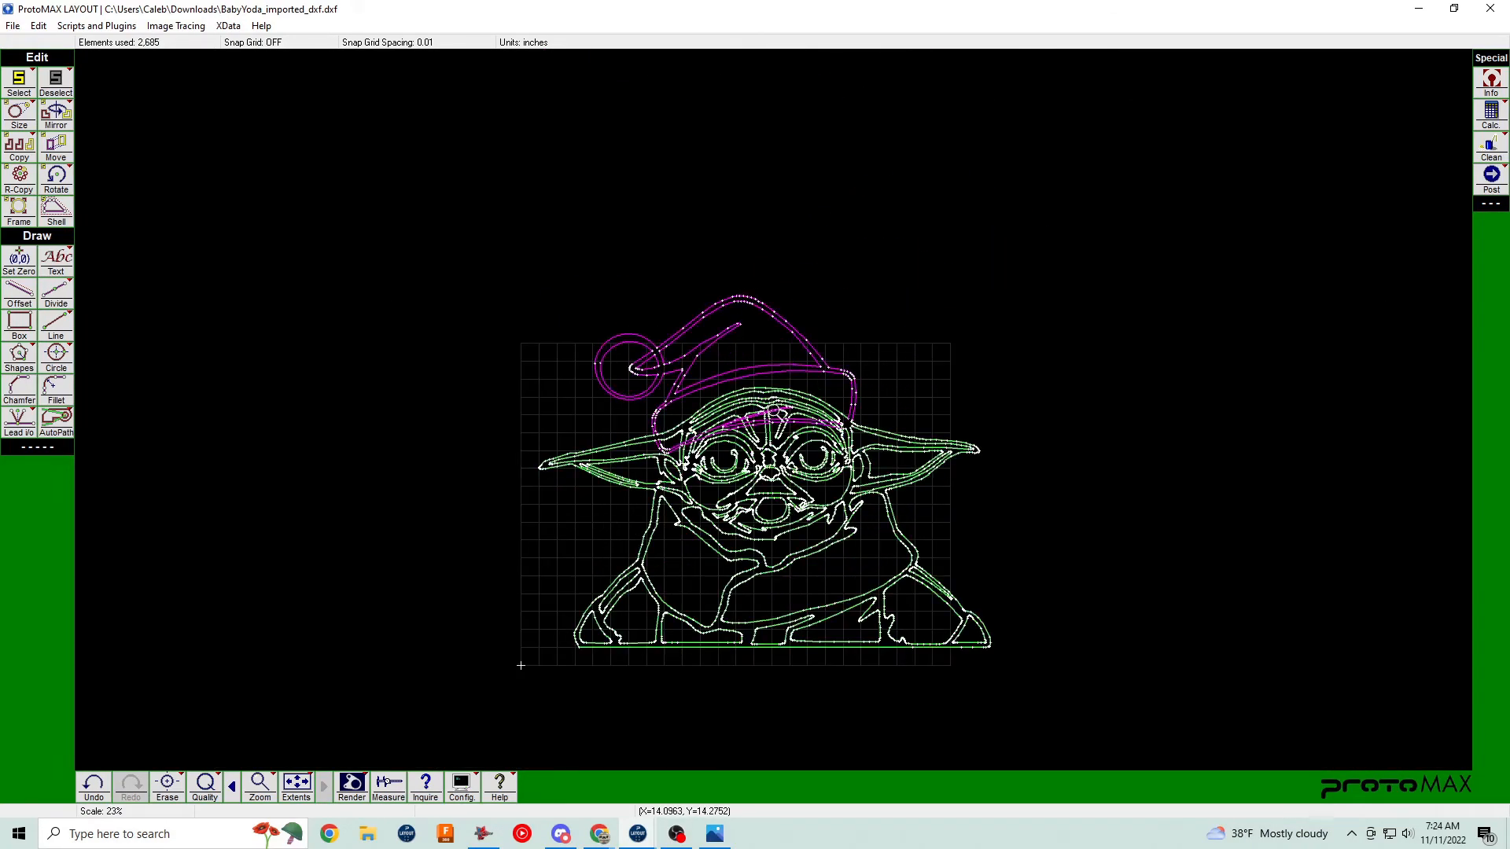
{"action": "scroll", "coordinate": [612, 597], "scroll_direction": "down", "scroll_amount": 4}
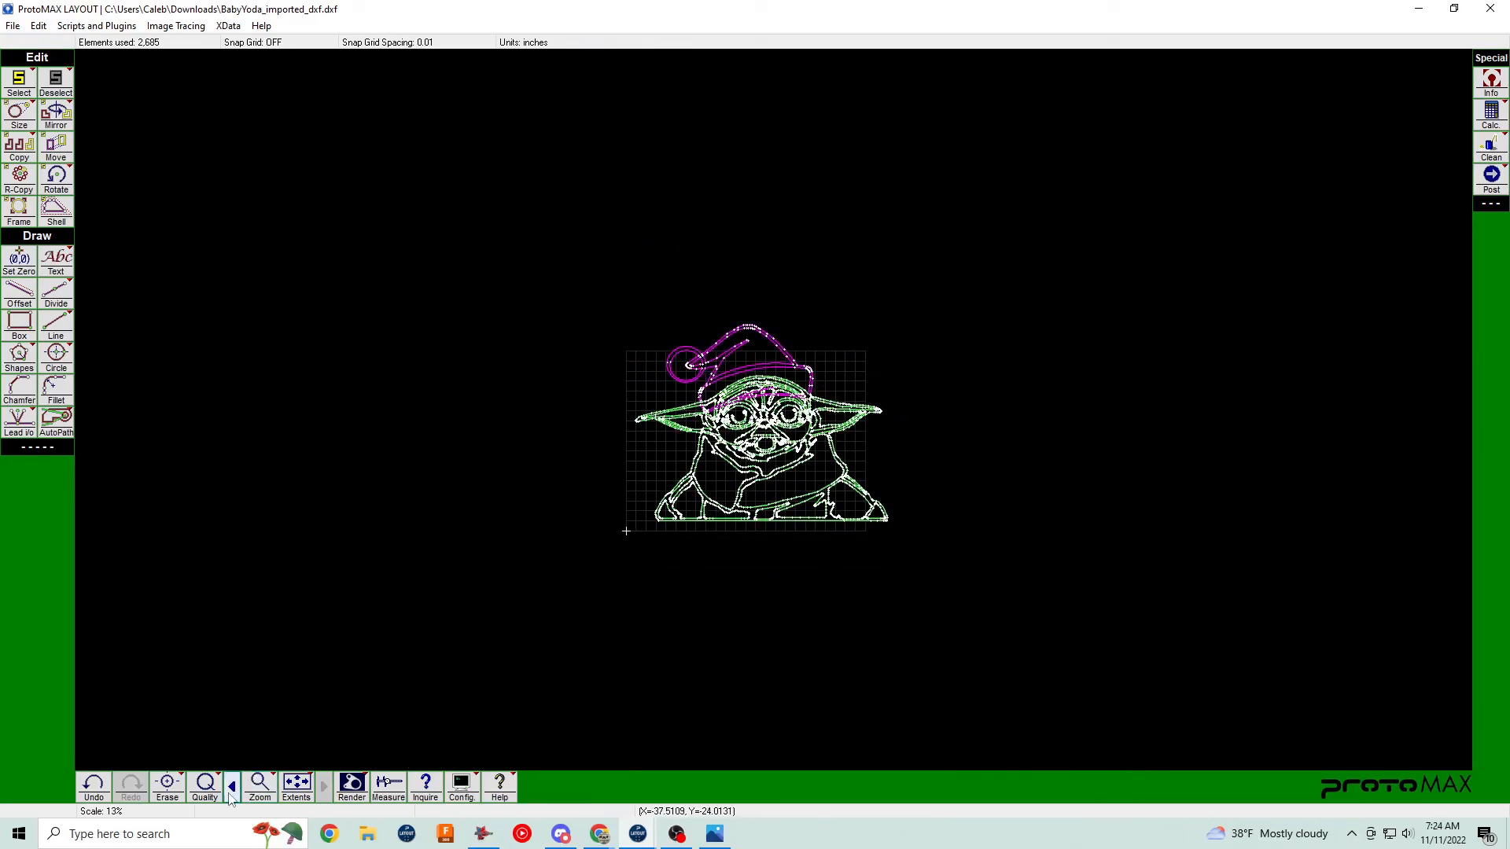
Assign quality 3 to all elements of the drawing.
{"action": "left_click", "coordinate": [206, 784]}
{"action": "left_click", "coordinate": [269, 673]}
{"action": "left_click", "coordinate": [214, 748]}
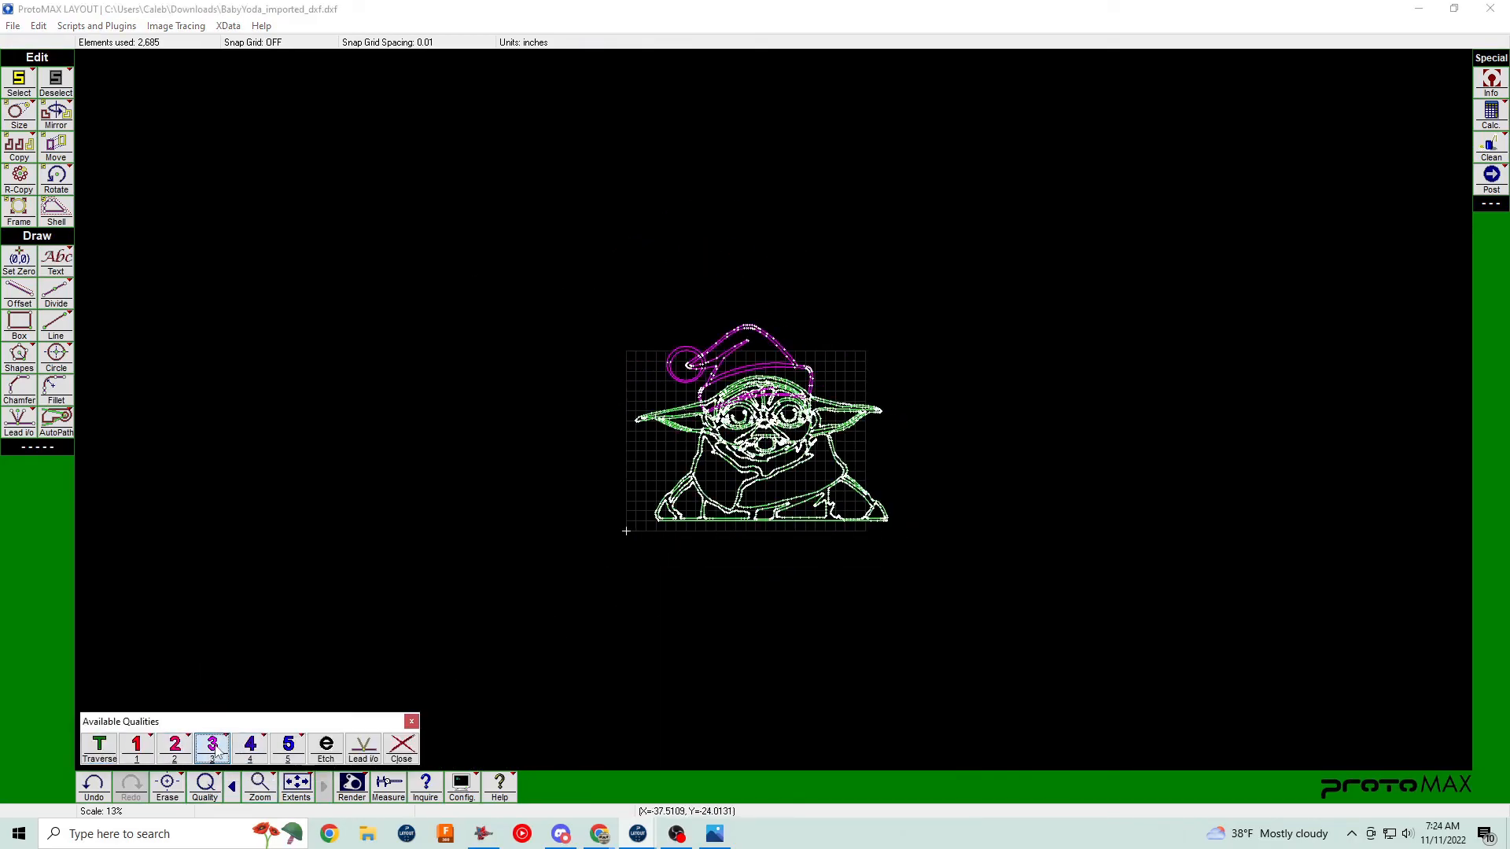
{"action": "scroll", "coordinate": [800, 432], "scroll_direction": "down", "scroll_amount": 3}
{"action": "scroll", "coordinate": [773, 411], "scroll_direction": "up", "scroll_amount": 5}
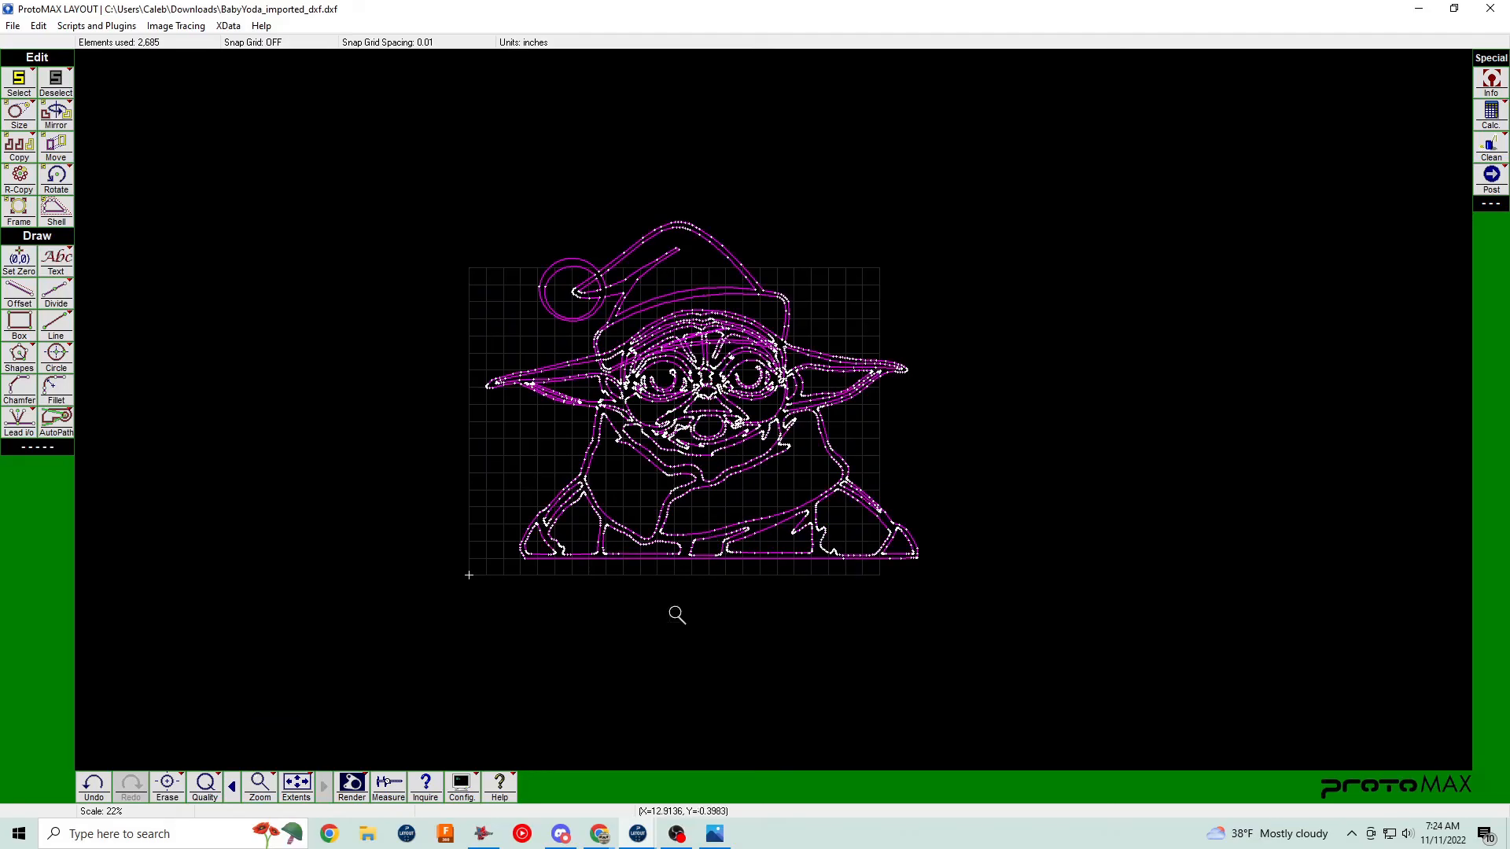
Render the whole drawing as a solid, and undo the quality change made to all elements.
{"action": "left_click", "coordinate": [350, 782]}
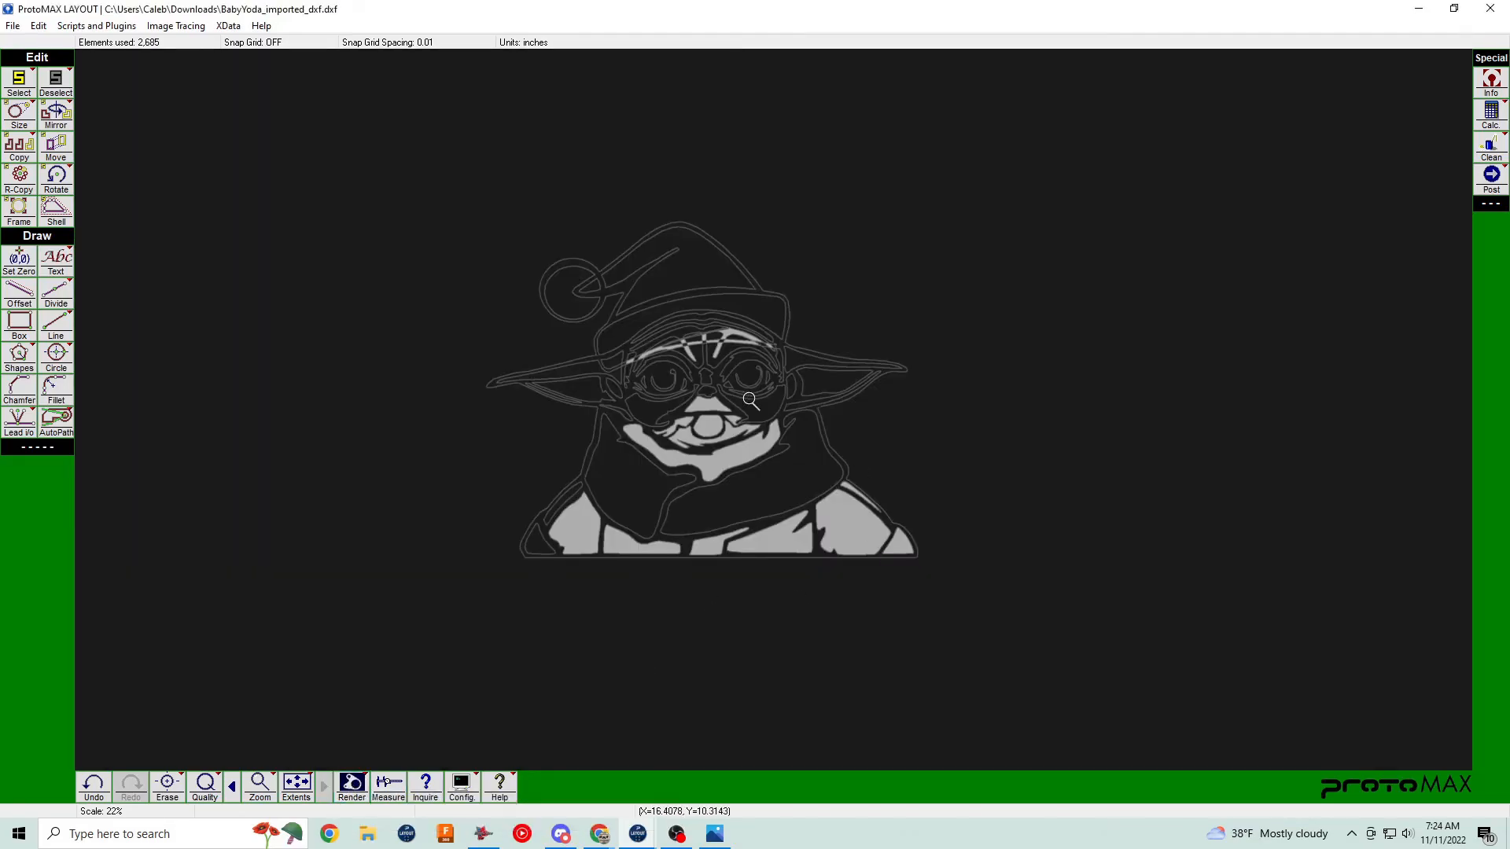
{"action": "scroll", "coordinate": [720, 343], "scroll_direction": "up", "scroll_amount": 5}
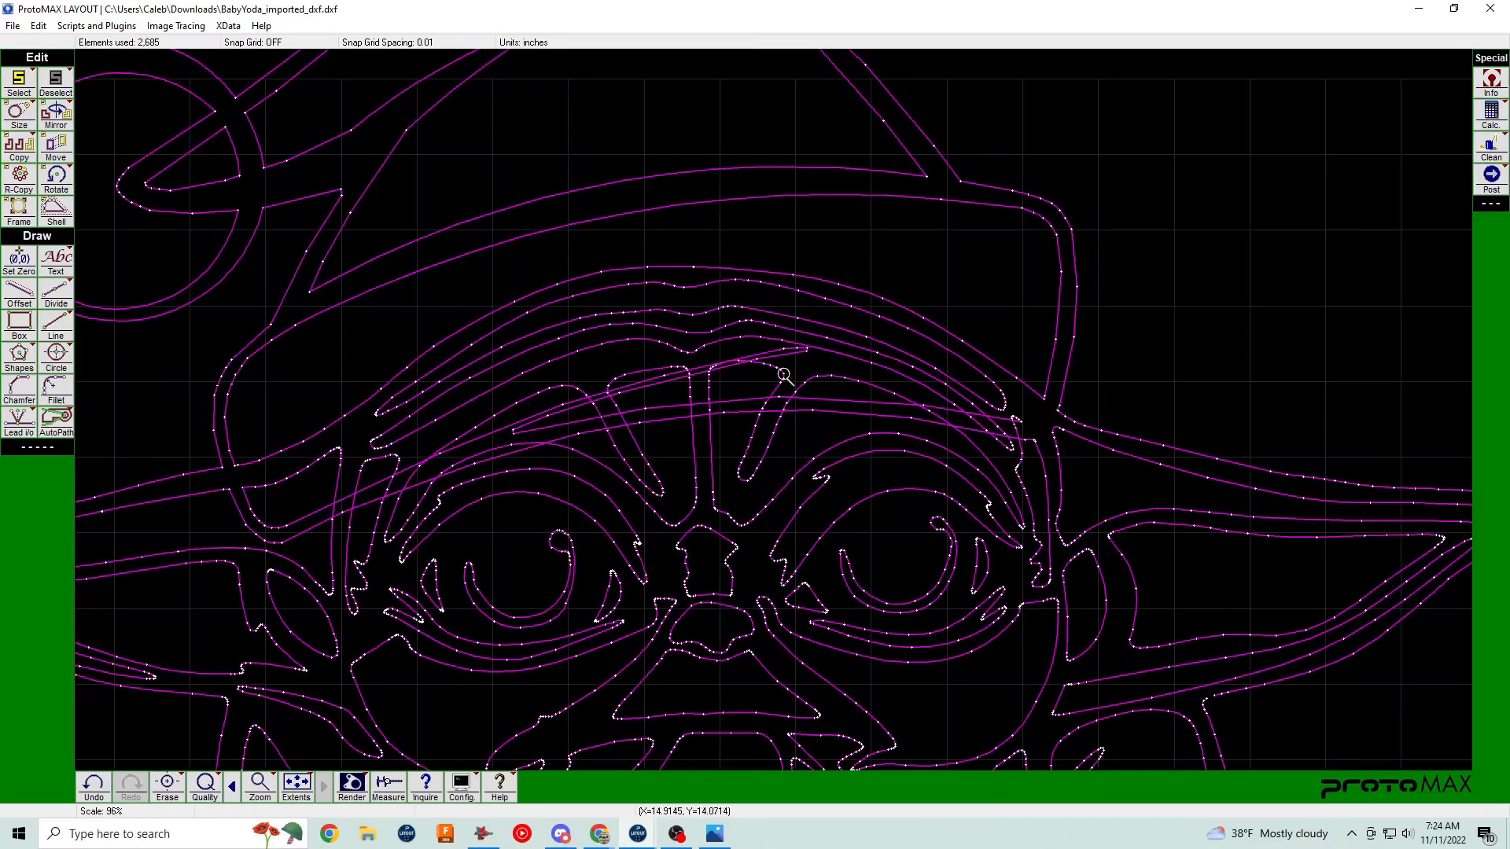
{"action": "scroll", "coordinate": [710, 454], "scroll_direction": "down", "scroll_amount": 4}
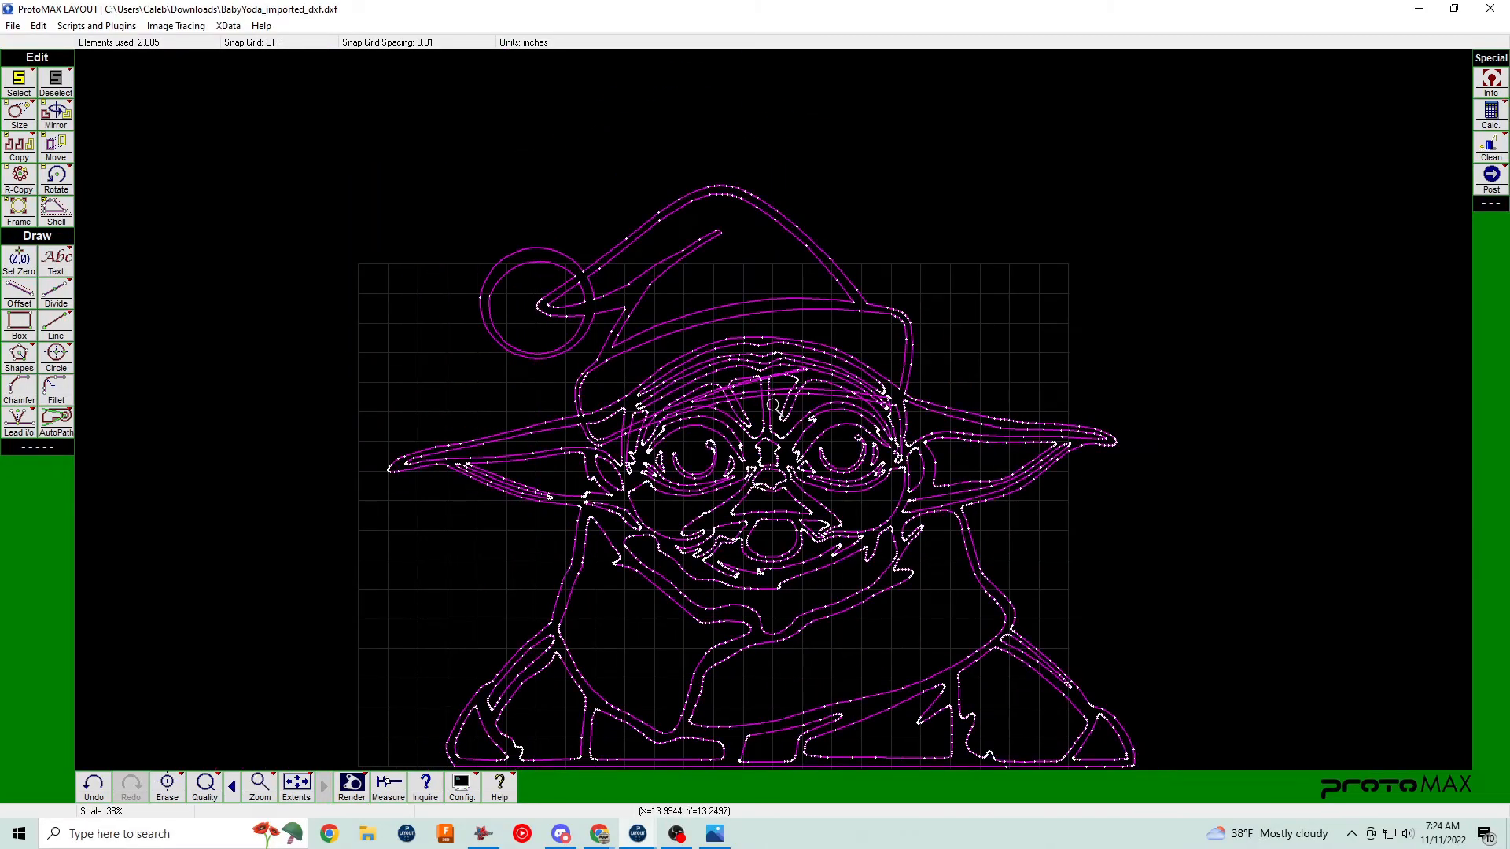
{"action": "scroll", "coordinate": [772, 411], "scroll_direction": "down", "scroll_amount": 2}
{"action": "key", "text": "ctrl+z"}
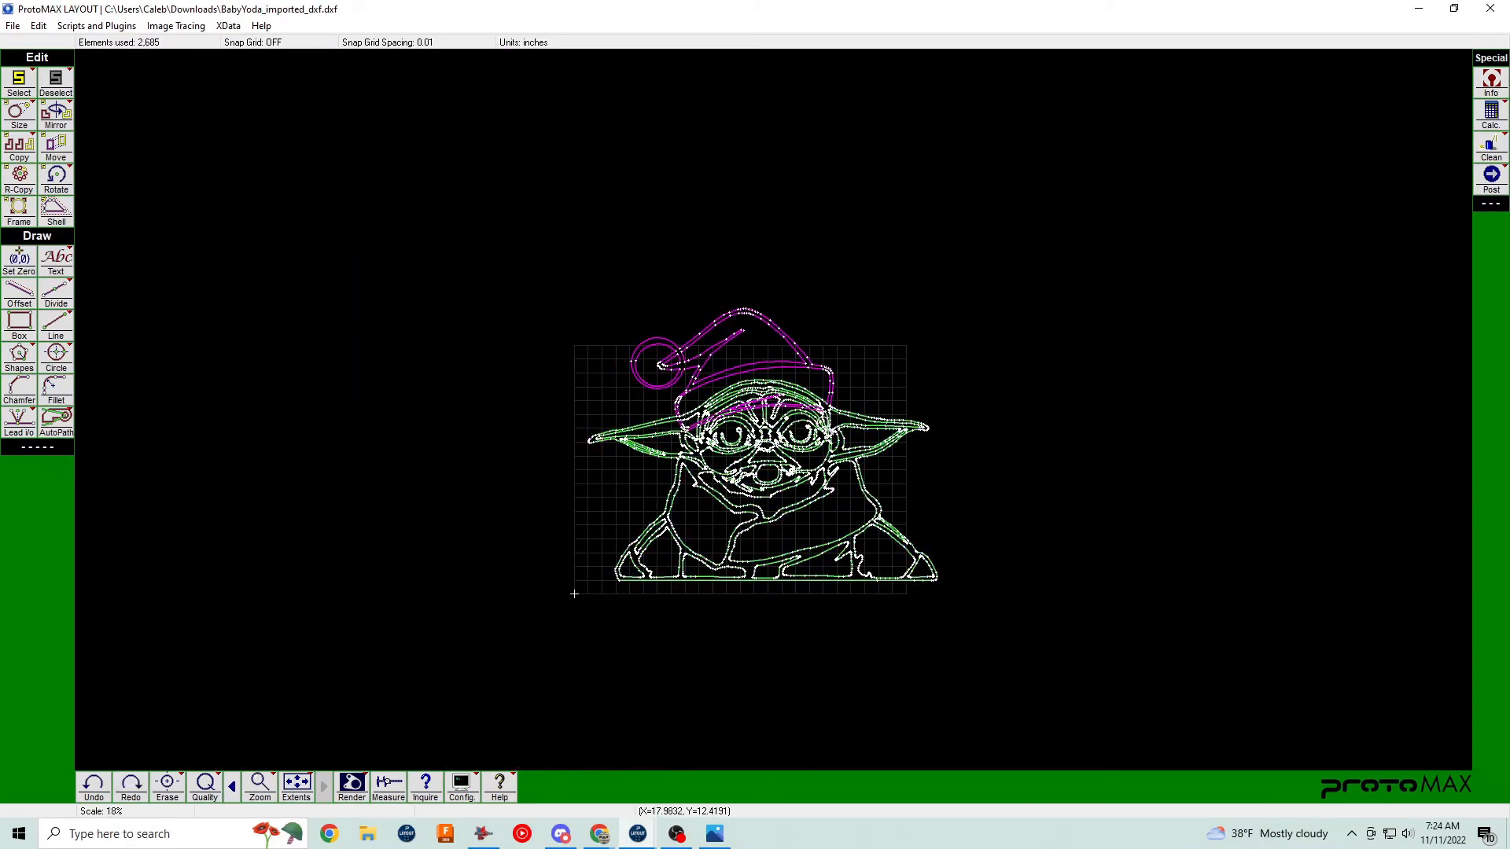
Select all hat elements by their quality, 3.
{"action": "scroll", "coordinate": [773, 409], "scroll_direction": "up", "scroll_amount": 5}
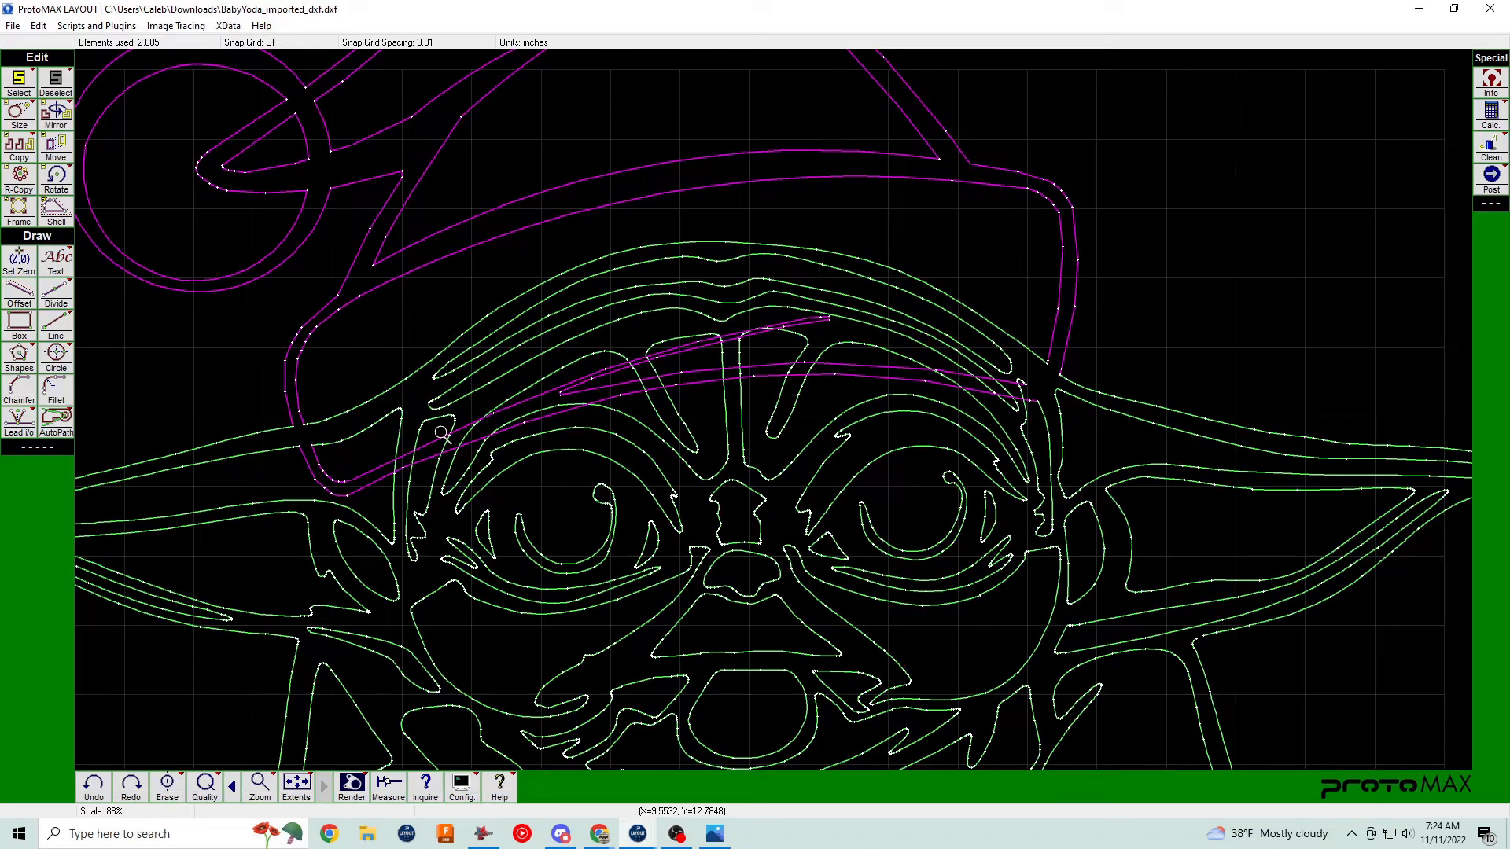
{"action": "left_click", "coordinate": [219, 777]}
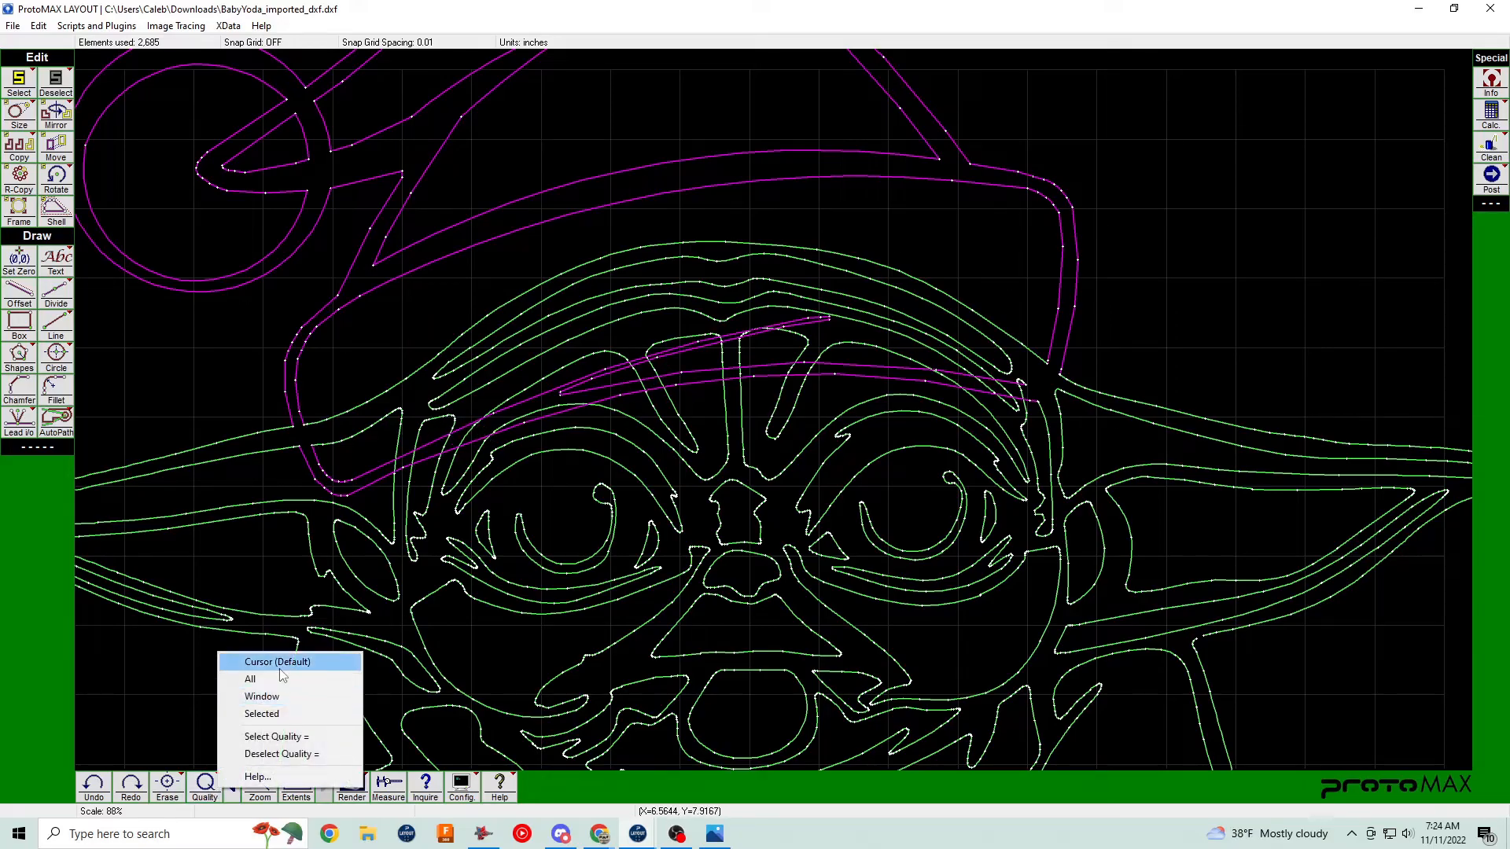
{"action": "left_click", "coordinate": [262, 713]}
{"action": "left_click", "coordinate": [214, 745]}
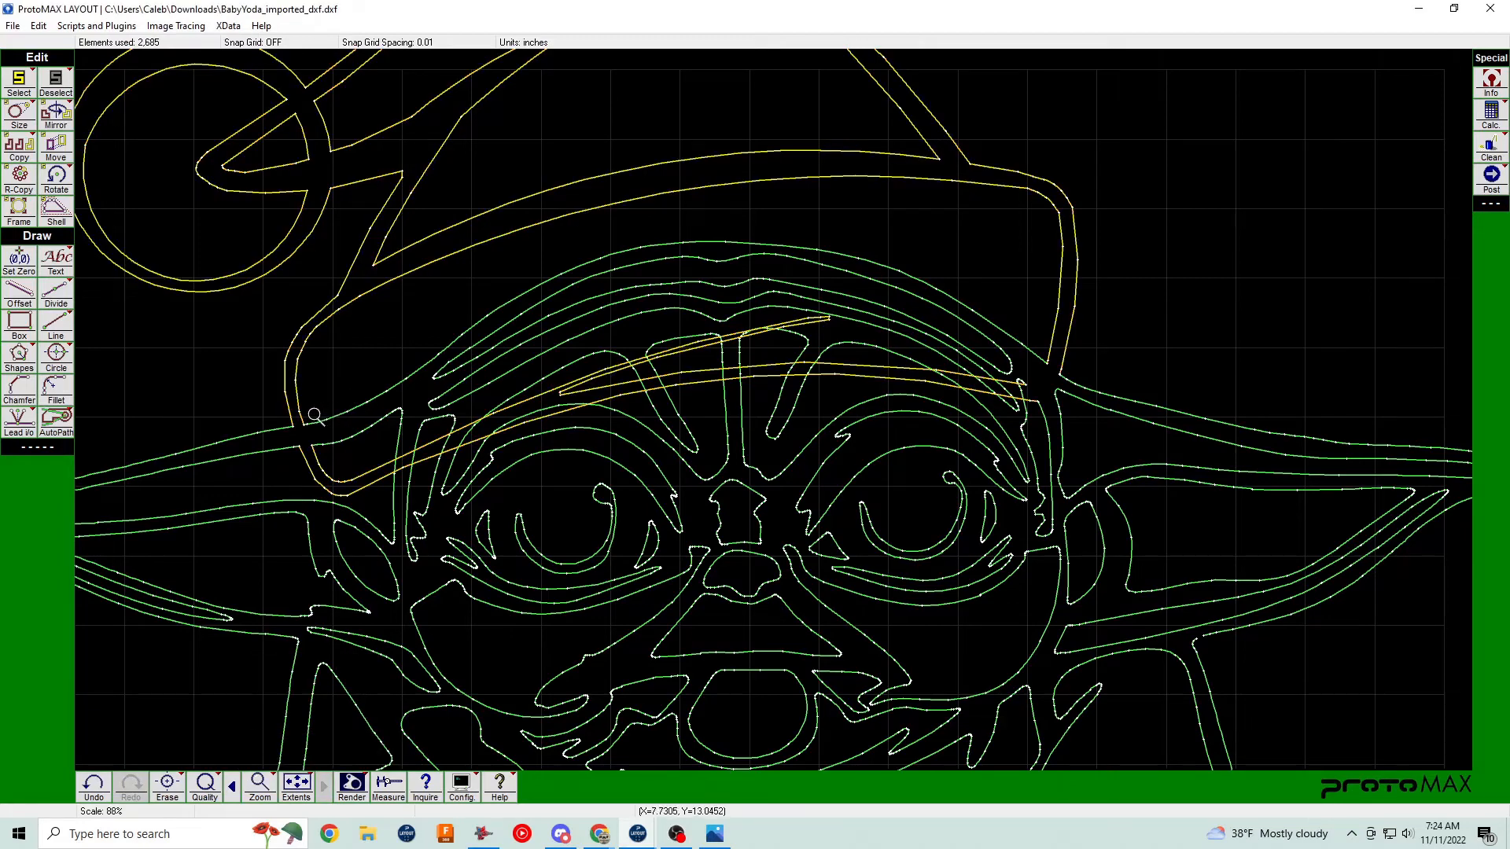
Deselect the upper part of the hat, including the pompom, with a window around it.
{"action": "right_click", "coordinate": [517, 289]}
{"action": "left_click", "coordinate": [776, 411]}
{"action": "right_click", "coordinate": [901, 316]}
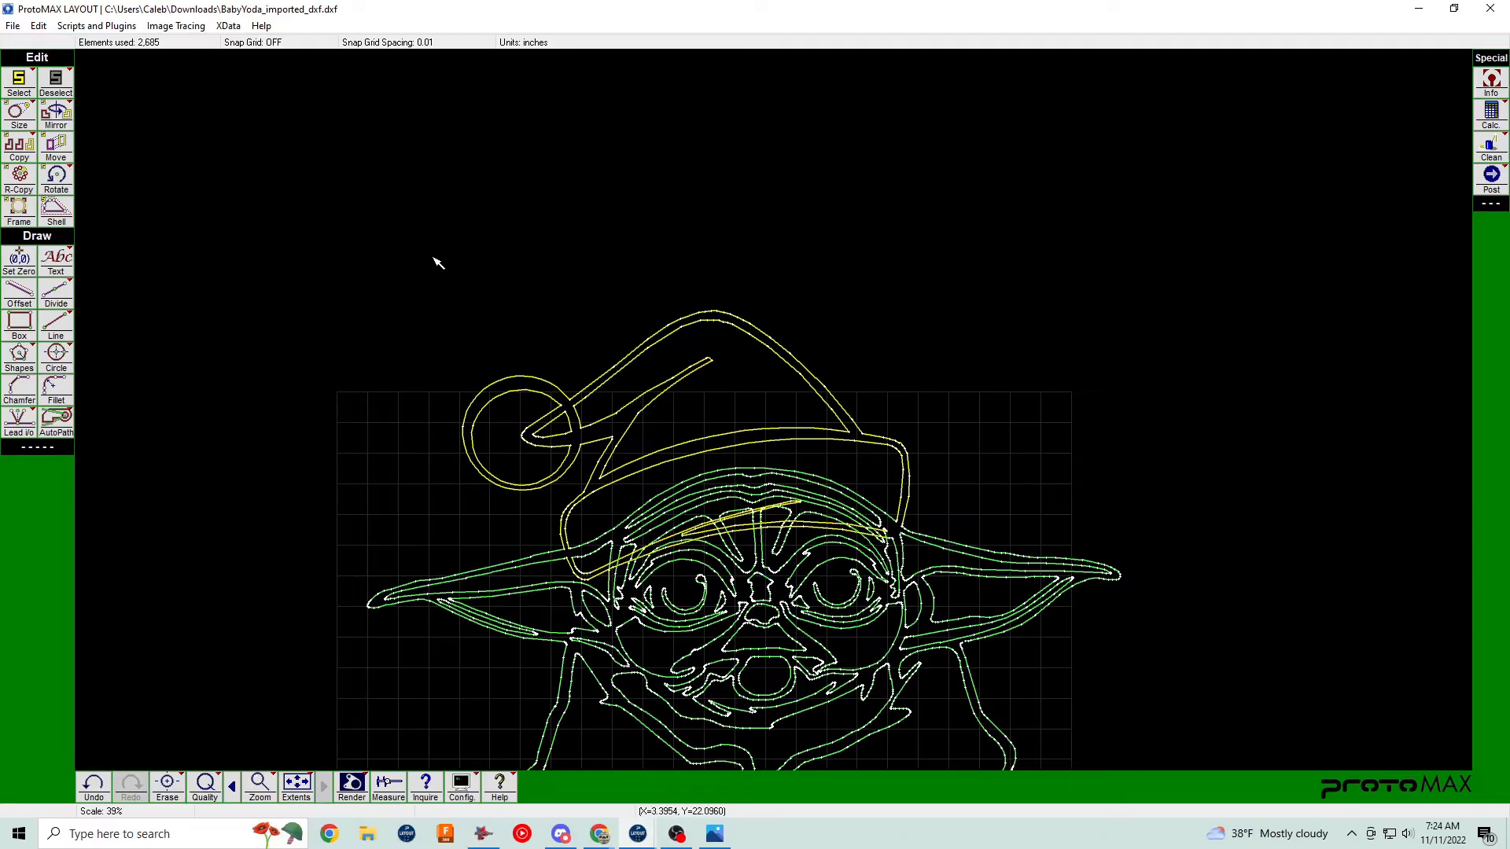
{"action": "left_click_drag", "start_coordinate": [423, 249], "coordinate": [1021, 497]}
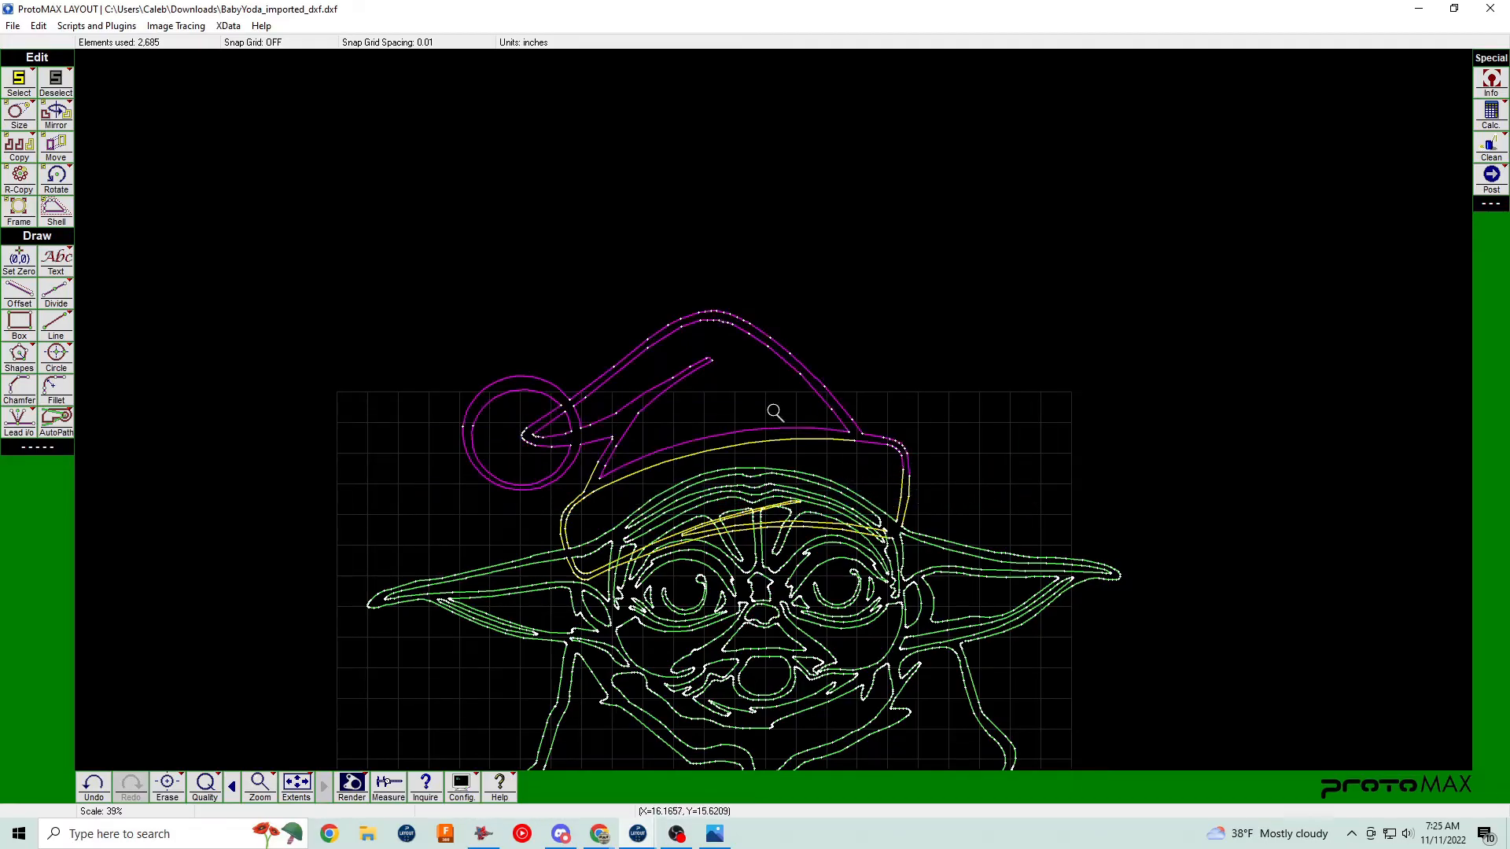
Deselect the brim's upper line and both hat sides down to the ears, and delete the still-selected lower brim lines.
{"action": "scroll", "coordinate": [776, 415], "scroll_direction": "up", "scroll_amount": 3}
{"action": "scroll", "coordinate": [768, 411], "scroll_direction": "down", "scroll_amount": 2}
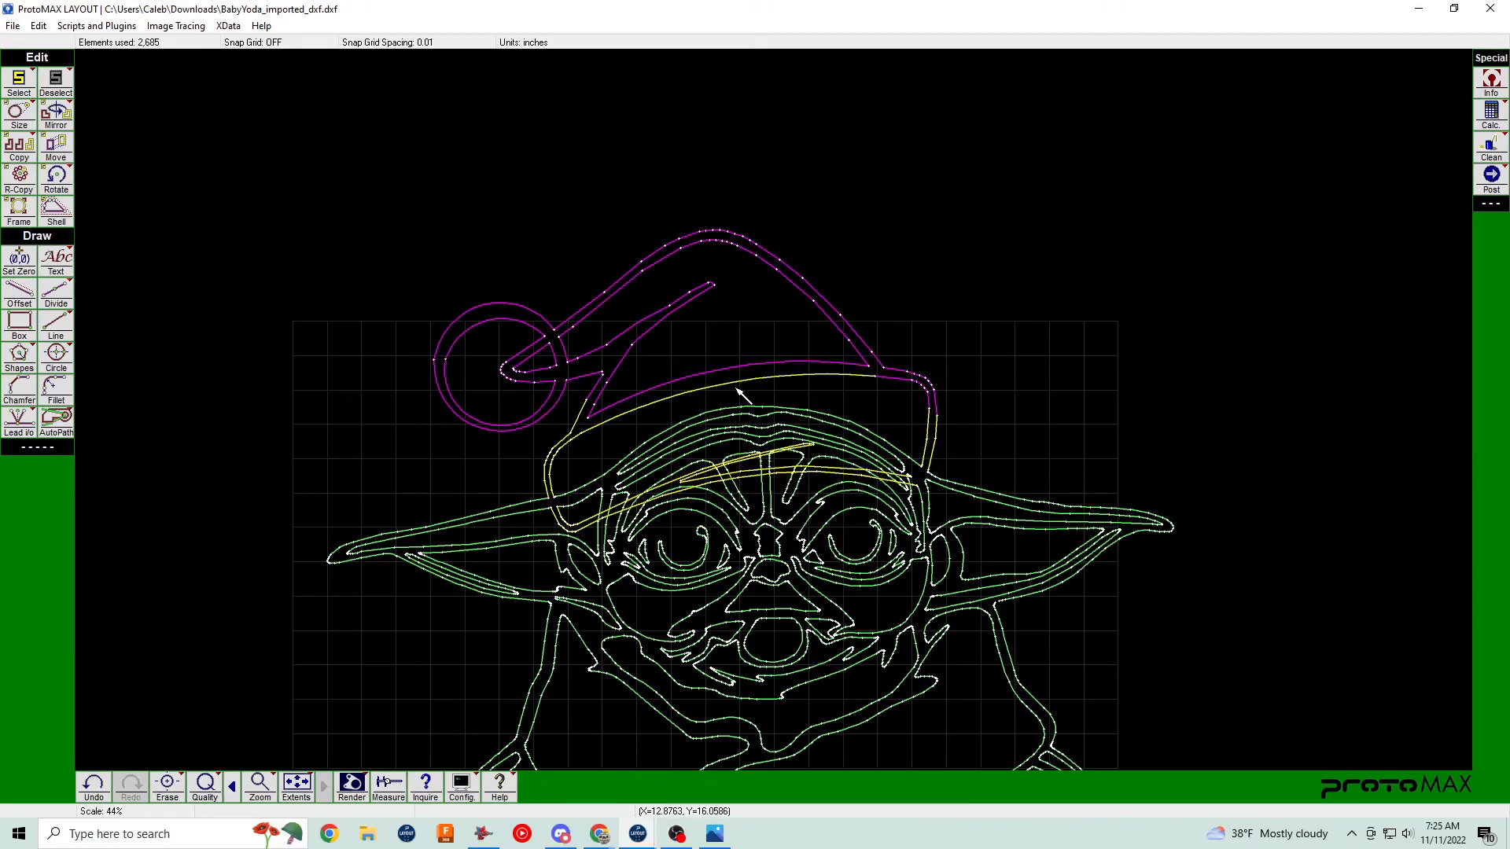
{"action": "left_click", "coordinate": [739, 384]}
{"action": "left_click", "coordinate": [573, 435]}
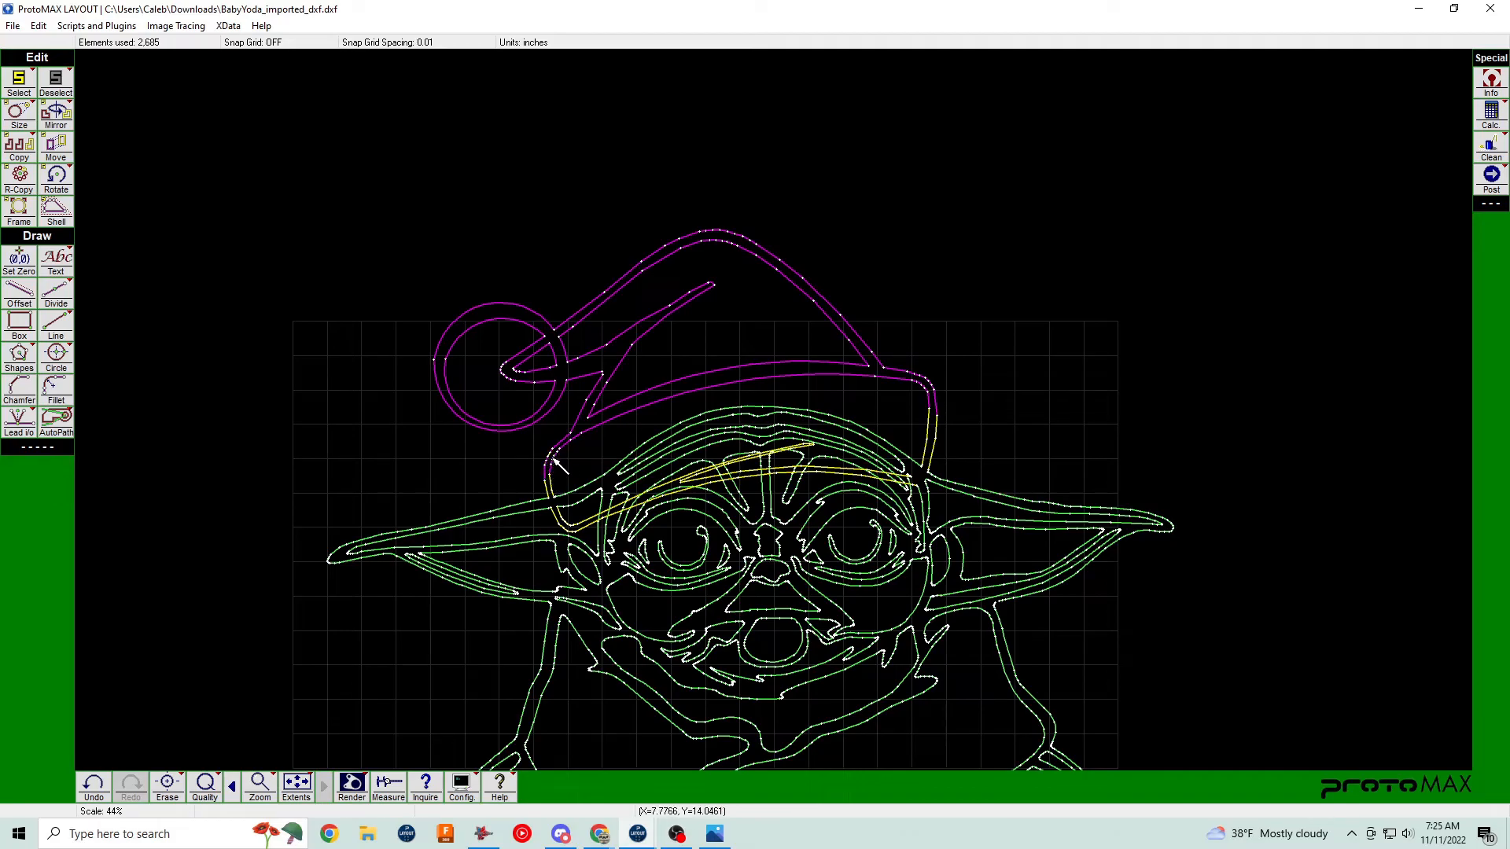
{"action": "left_click", "coordinate": [936, 430]}
{"action": "scroll", "coordinate": [775, 413], "scroll_direction": "up", "scroll_amount": 10}
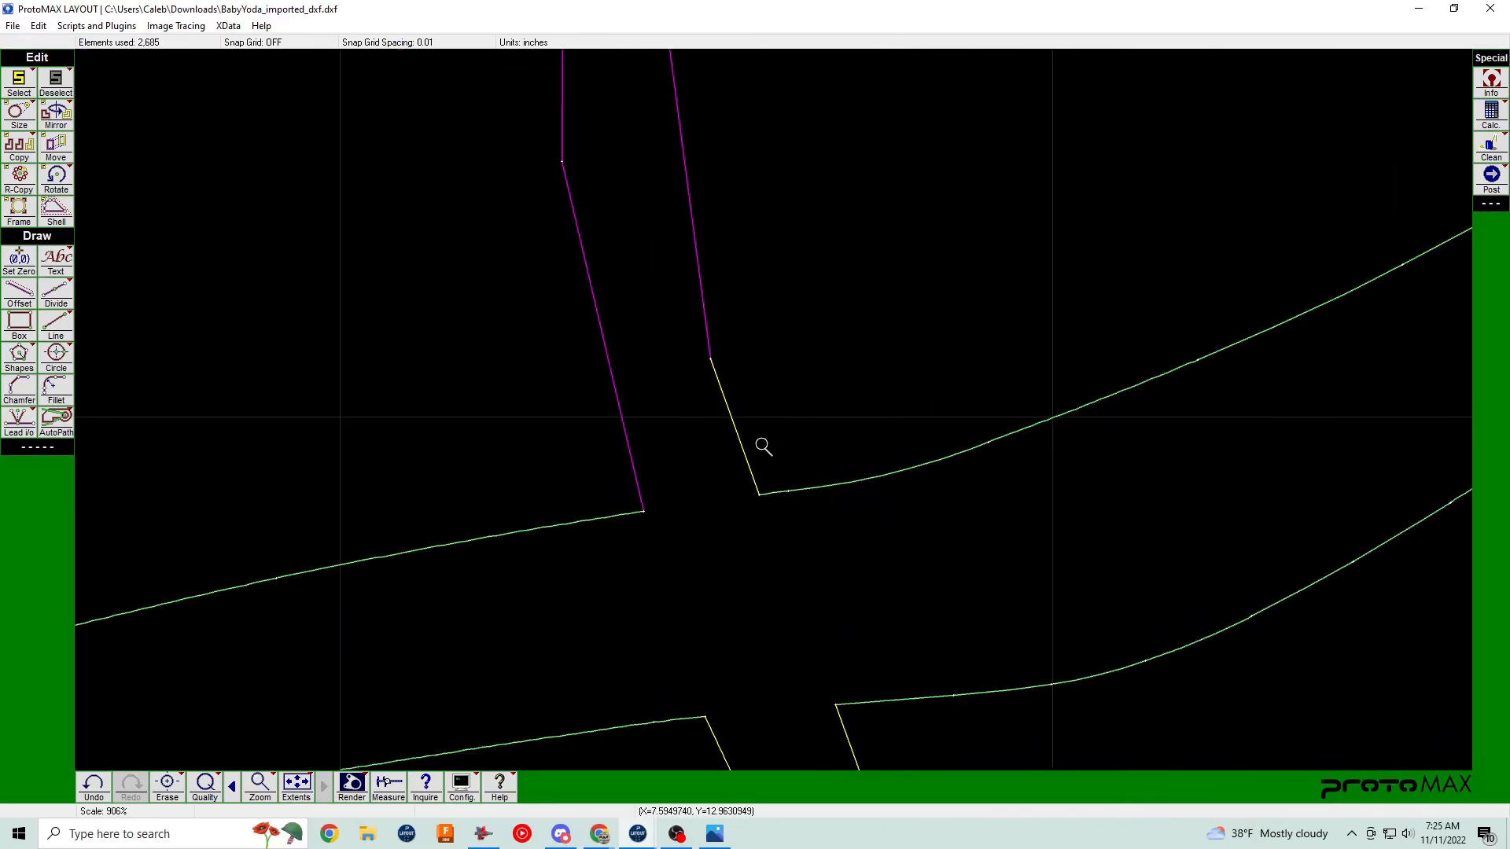
{"action": "scroll", "coordinate": [775, 413], "scroll_direction": "down", "scroll_amount": 10}
{"action": "scroll", "coordinate": [980, 398], "scroll_direction": "up", "scroll_amount": 8}
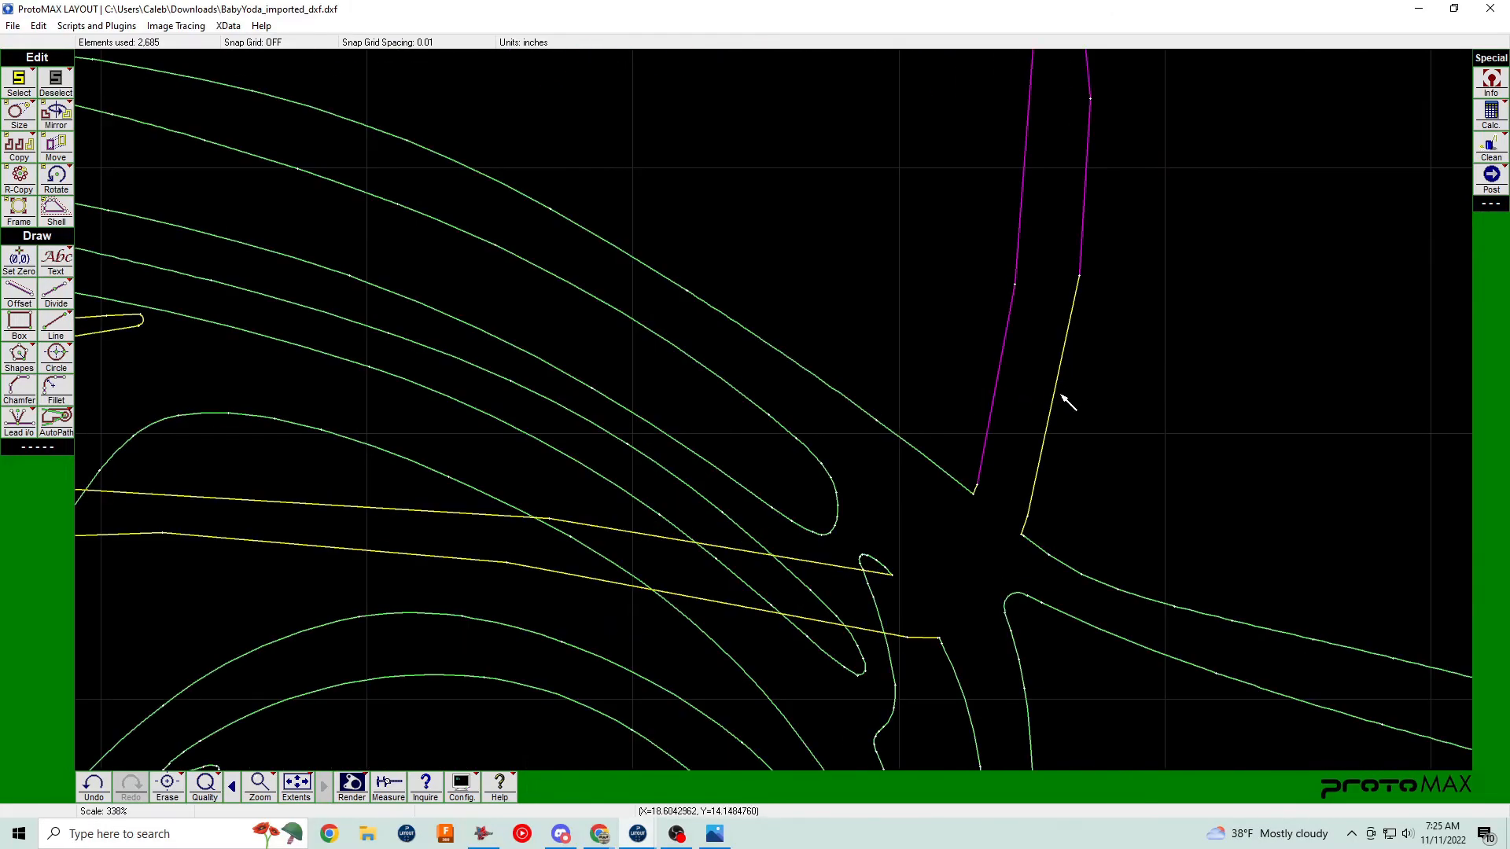
{"action": "scroll", "coordinate": [1022, 515], "scroll_direction": "up", "scroll_amount": 6}
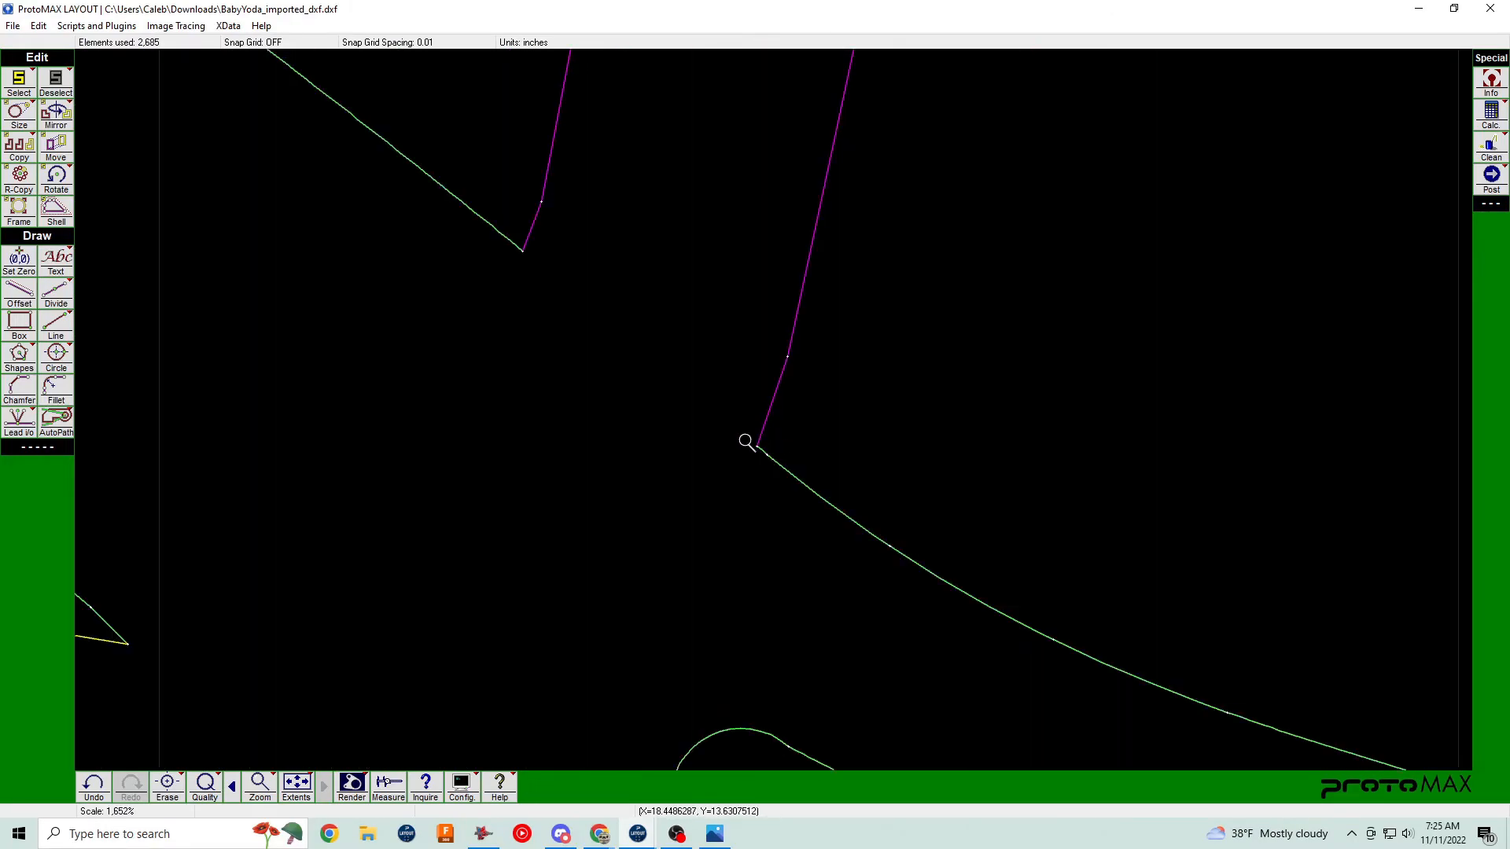
{"action": "scroll", "coordinate": [775, 412], "scroll_direction": "down", "scroll_amount": 12}
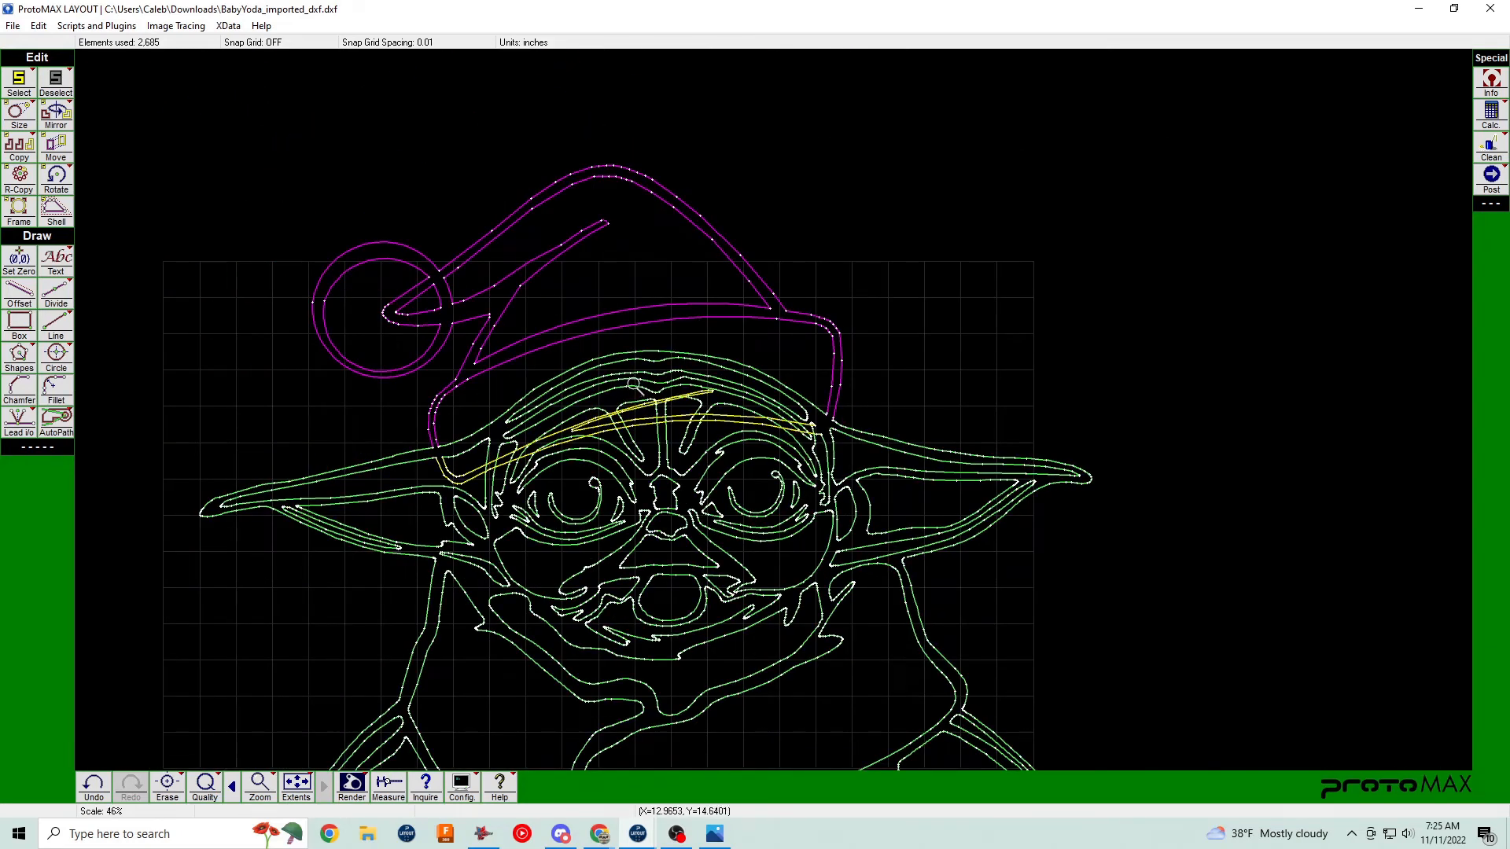
{"action": "key", "text": "Delete"}
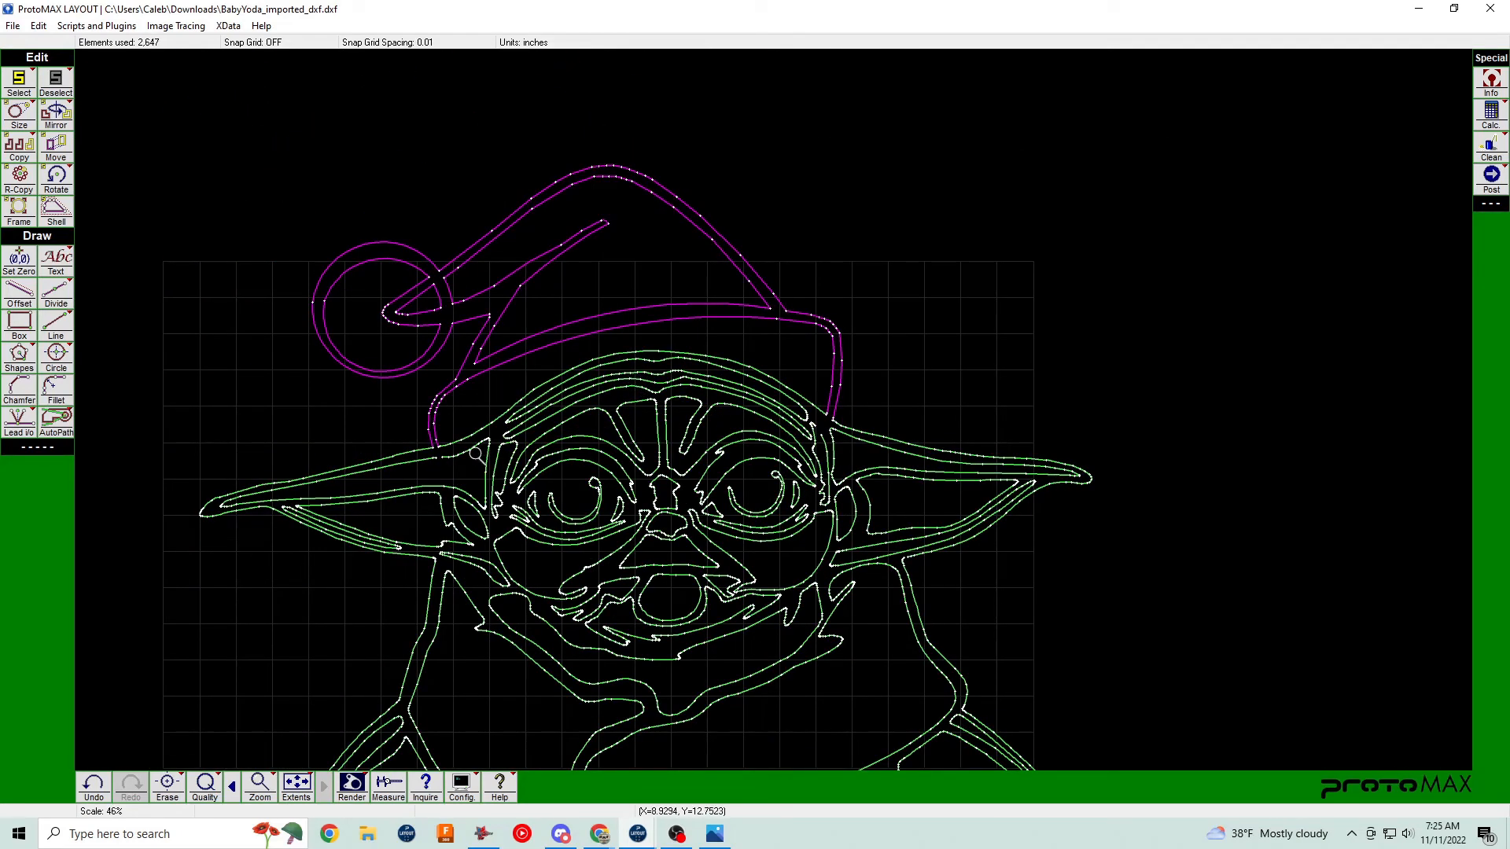
Draw a line closing the gap in the left ear's inner outline below the hat, snapping to both open endpoints.
{"action": "scroll", "coordinate": [438, 463], "scroll_direction": "up", "scroll_amount": 8}
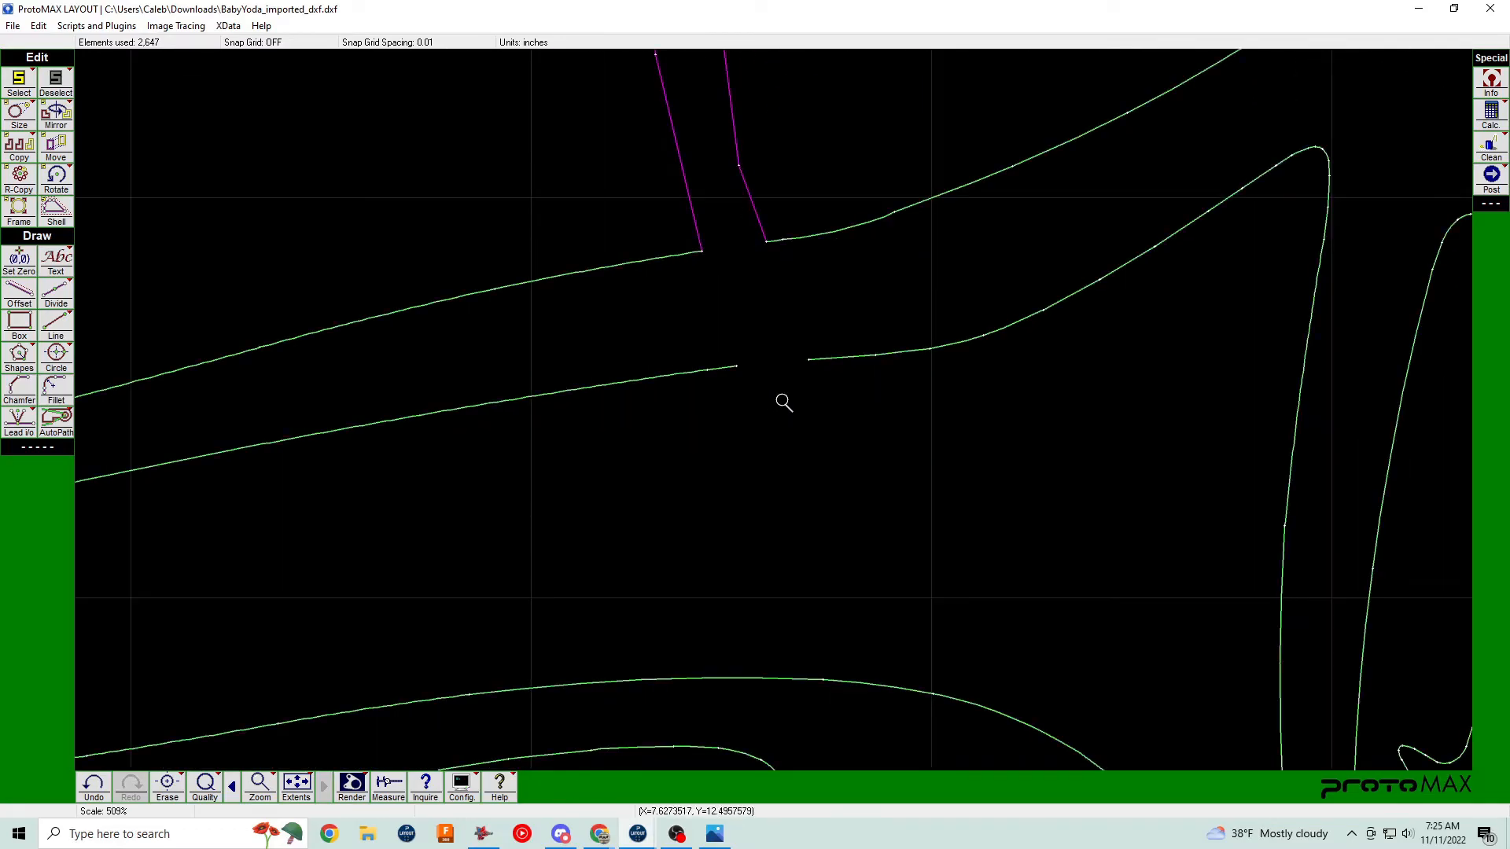
{"action": "key", "text": "l"}
{"action": "right_click", "coordinate": [736, 365]}
{"action": "right_click", "coordinate": [808, 360]}
{"action": "key", "text": "Escape"}
{"action": "scroll", "coordinate": [849, 354], "scroll_direction": "down", "scroll_amount": 8}
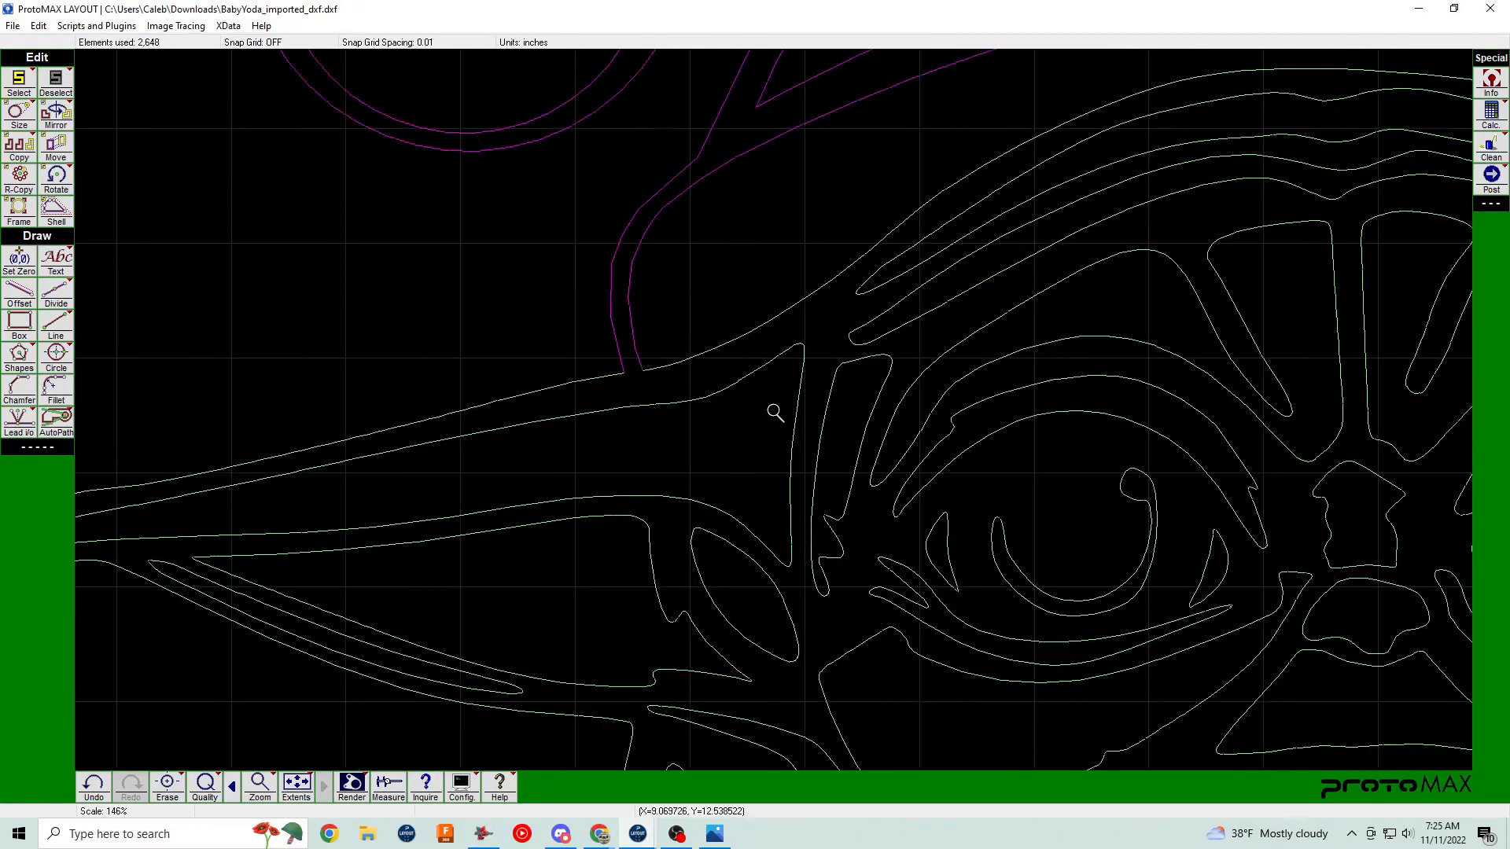
Draw a line closing the gap in the face outline beside the right ear, below the hat, snapping to both open endpoints.
{"action": "scroll", "coordinate": [1022, 409], "scroll_direction": "up", "scroll_amount": 4}
{"action": "scroll", "coordinate": [773, 410], "scroll_direction": "up", "scroll_amount": 3}
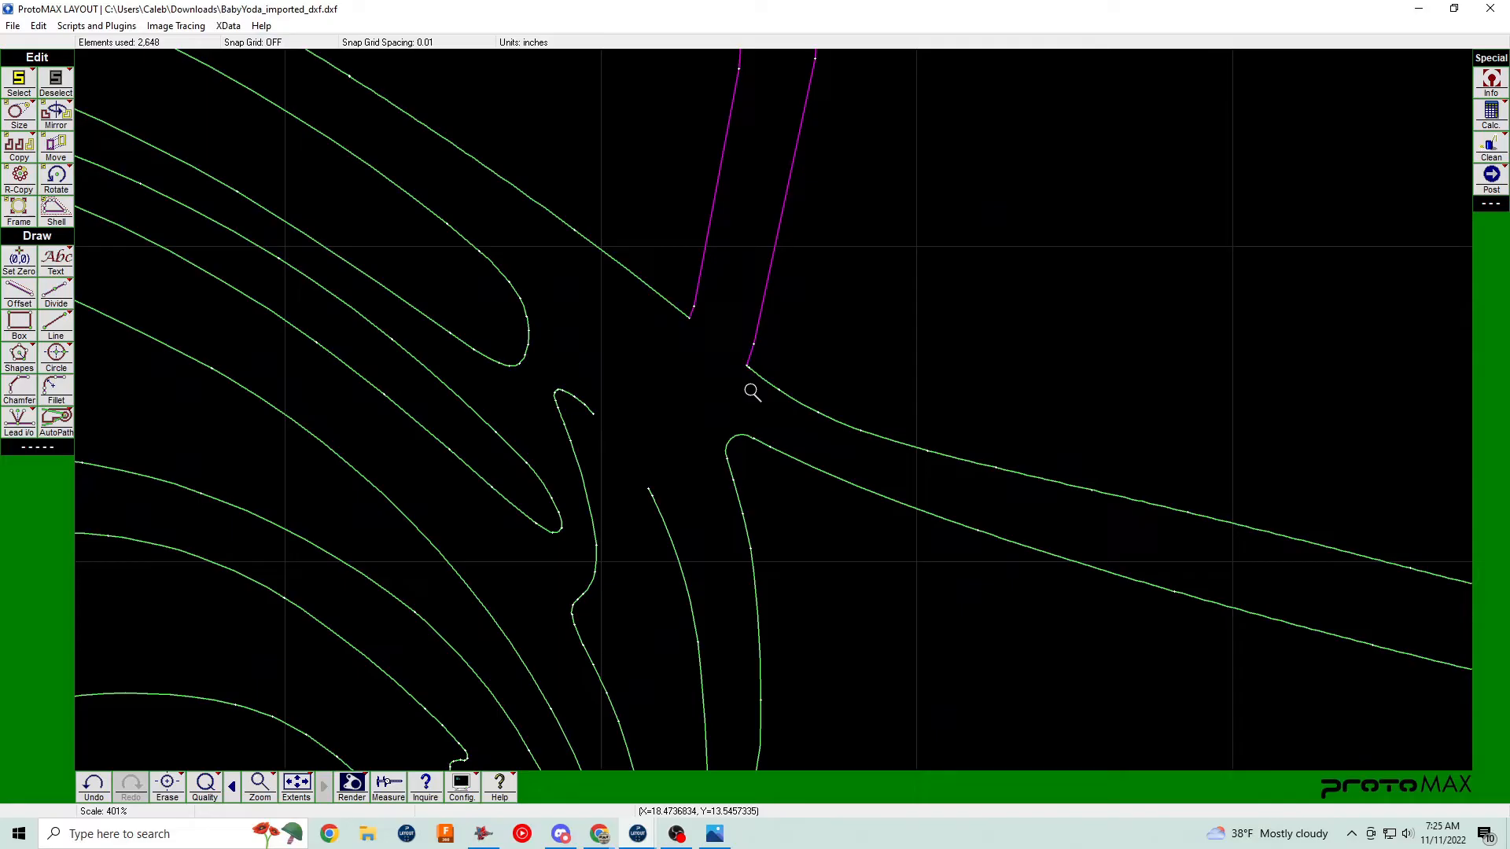
{"action": "key", "text": "l"}
{"action": "right_click", "coordinate": [649, 481]}
{"action": "right_click", "coordinate": [605, 424]}
{"action": "key", "text": "Escape"}
{"action": "scroll", "coordinate": [771, 411], "scroll_direction": "down", "scroll_amount": 9}
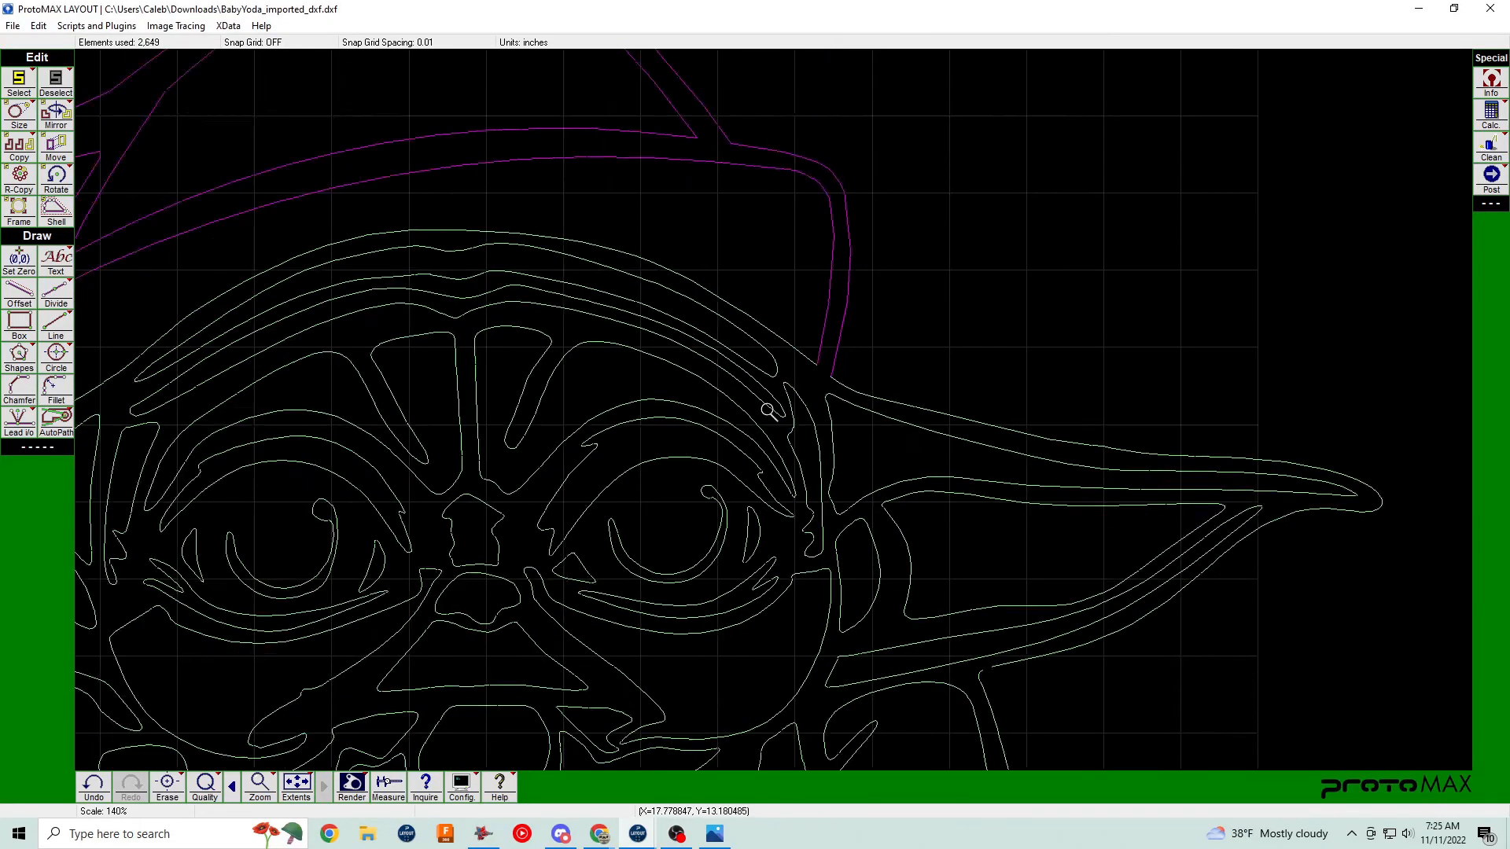
Set all elements of the drawing to quality 3 and render a preview of the cut result.
{"action": "scroll", "coordinate": [761, 411], "scroll_direction": "up", "scroll_amount": 3}
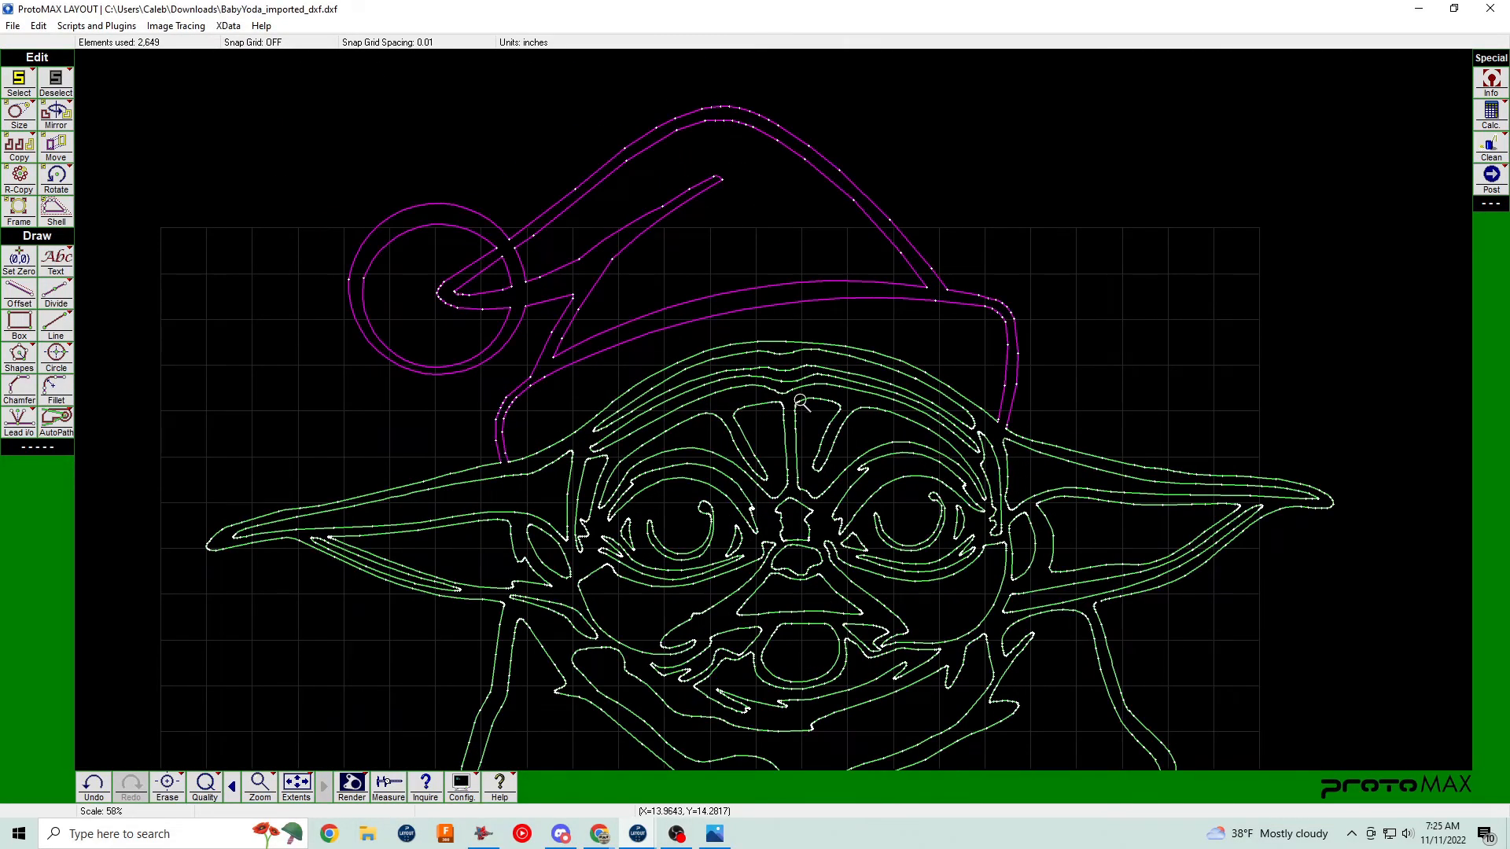
{"action": "scroll", "coordinate": [800, 401], "scroll_direction": "down", "scroll_amount": 3}
{"action": "scroll", "coordinate": [773, 409], "scroll_direction": "down", "scroll_amount": 3}
{"action": "scroll", "coordinate": [774, 409], "scroll_direction": "up", "scroll_amount": 5}
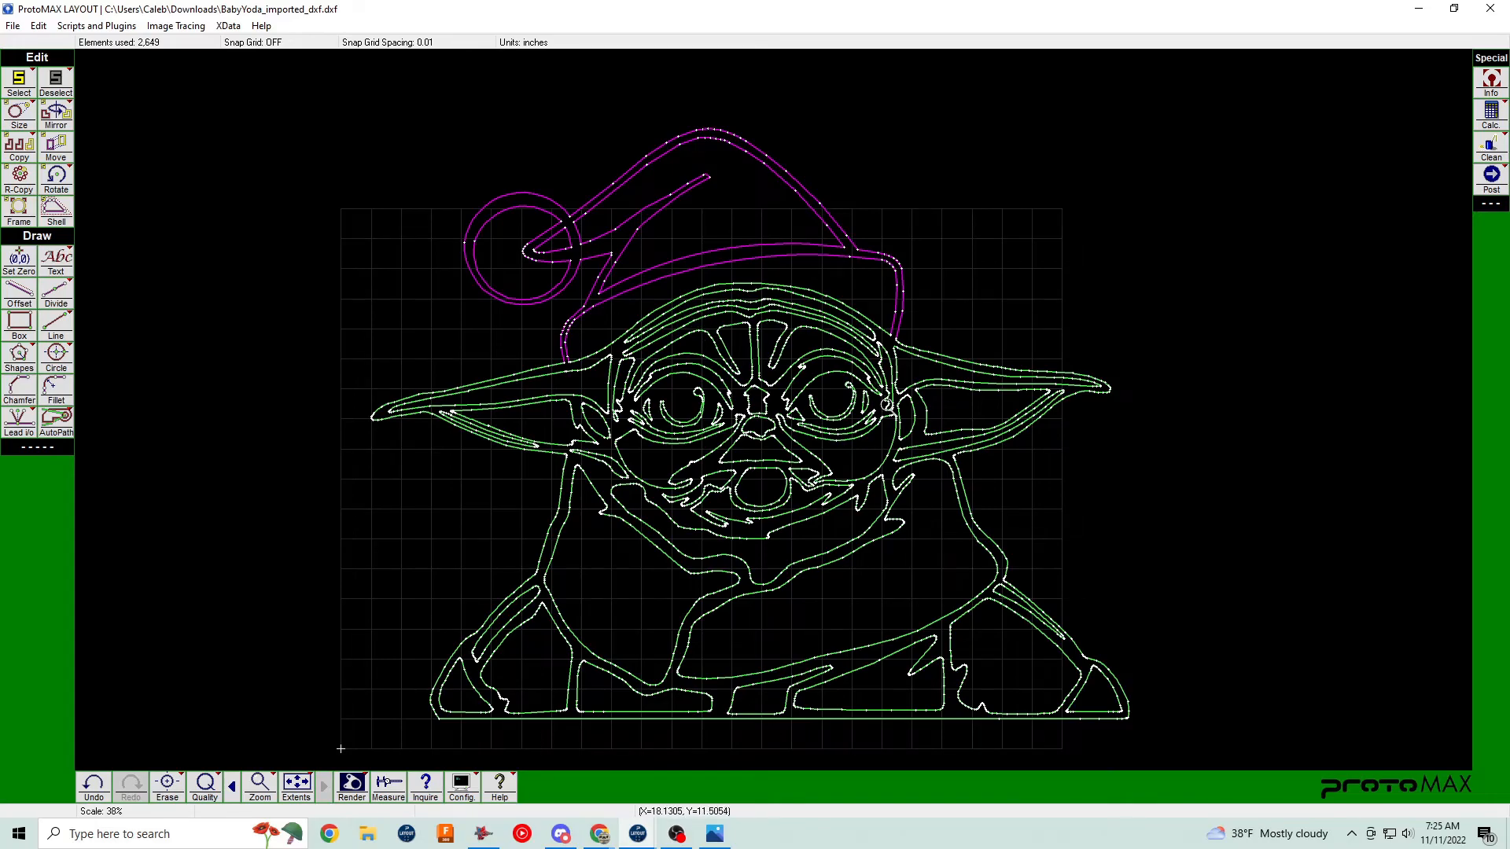
{"action": "left_click", "coordinate": [214, 787]}
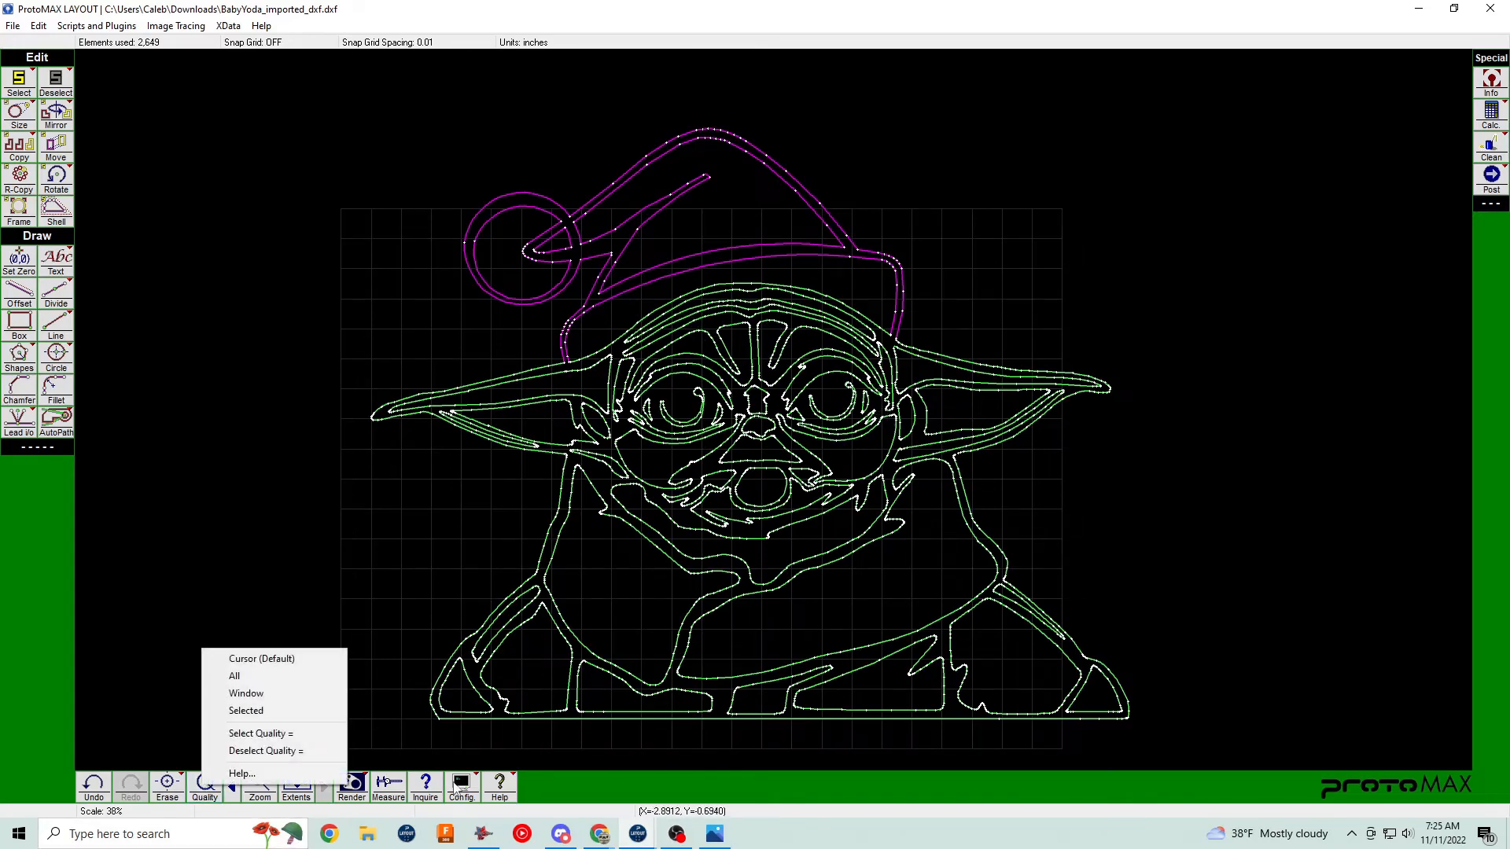
{"action": "left_click", "coordinate": [252, 676]}
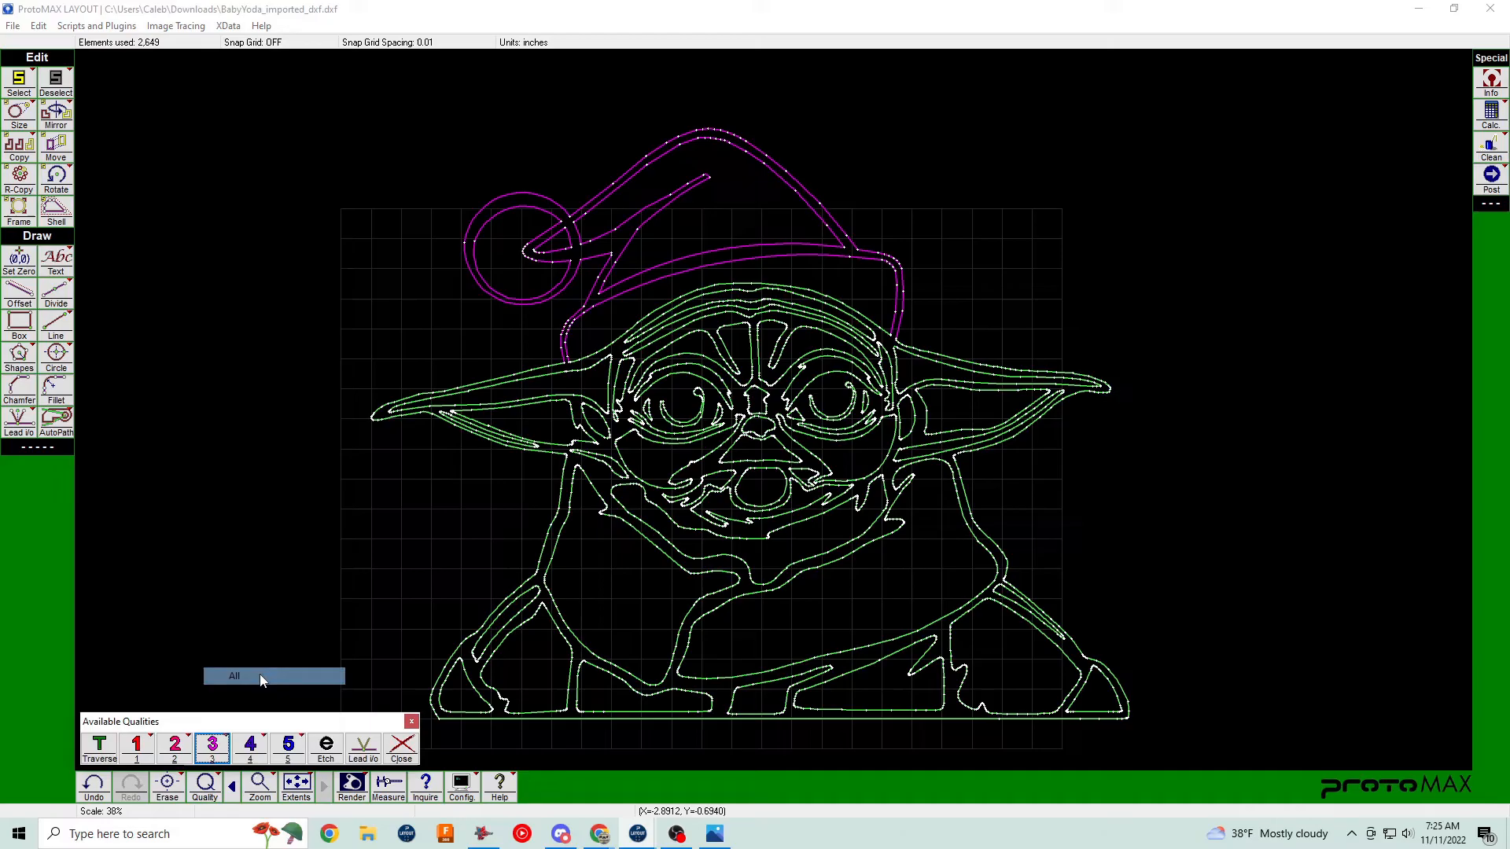
{"action": "left_click", "coordinate": [214, 745]}
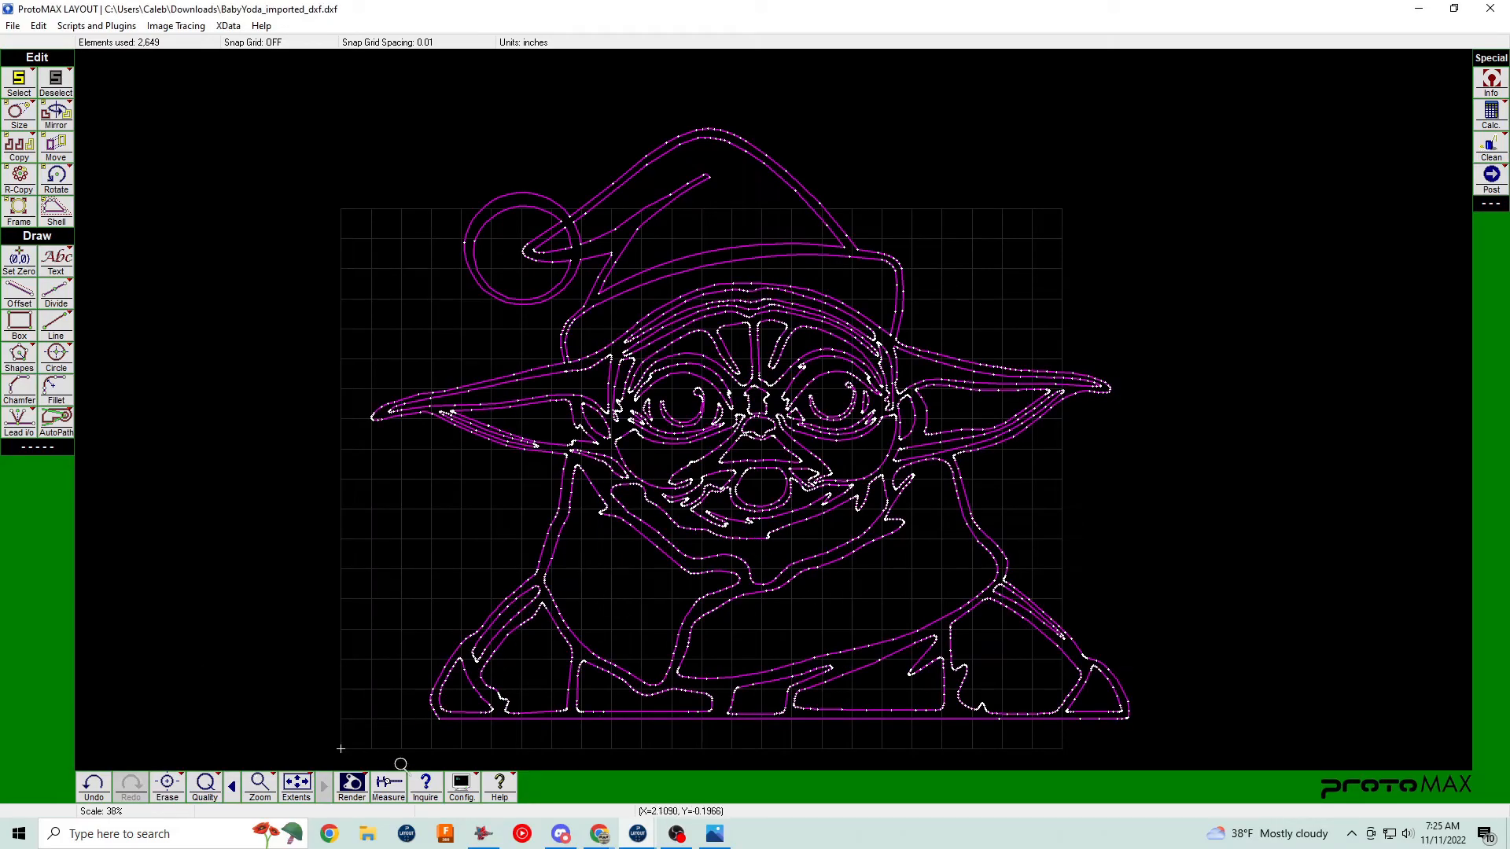
{"action": "left_click", "coordinate": [353, 784]}
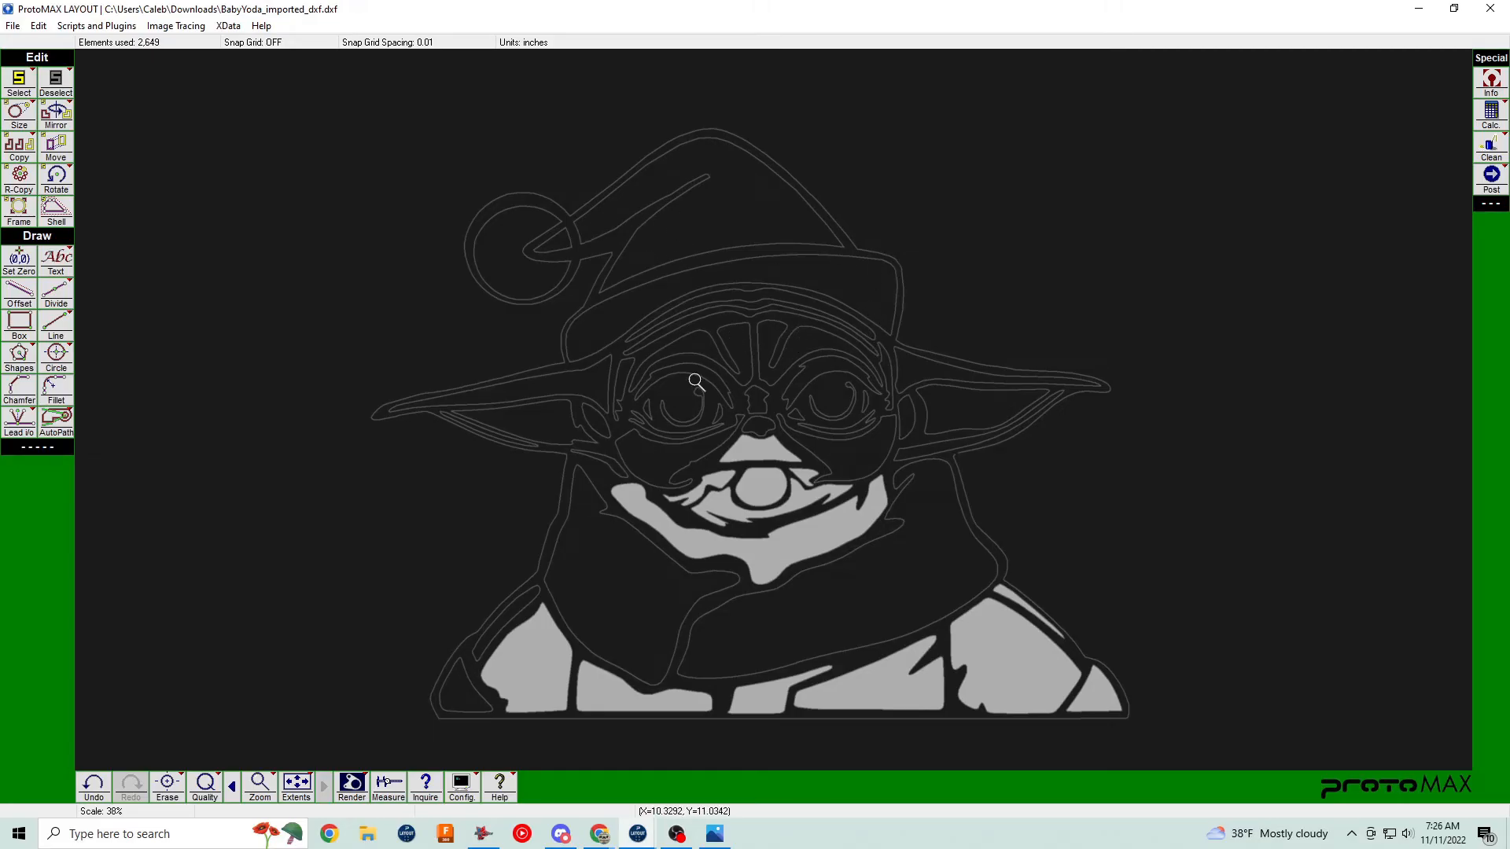
{"action": "left_click", "coordinate": [785, 506]}
Undo the quality change, the gap-closing lines and the lower brim deletion, and clear the selection of the restored brim.
{"action": "scroll", "coordinate": [773, 410], "scroll_direction": "down", "scroll_amount": 3}
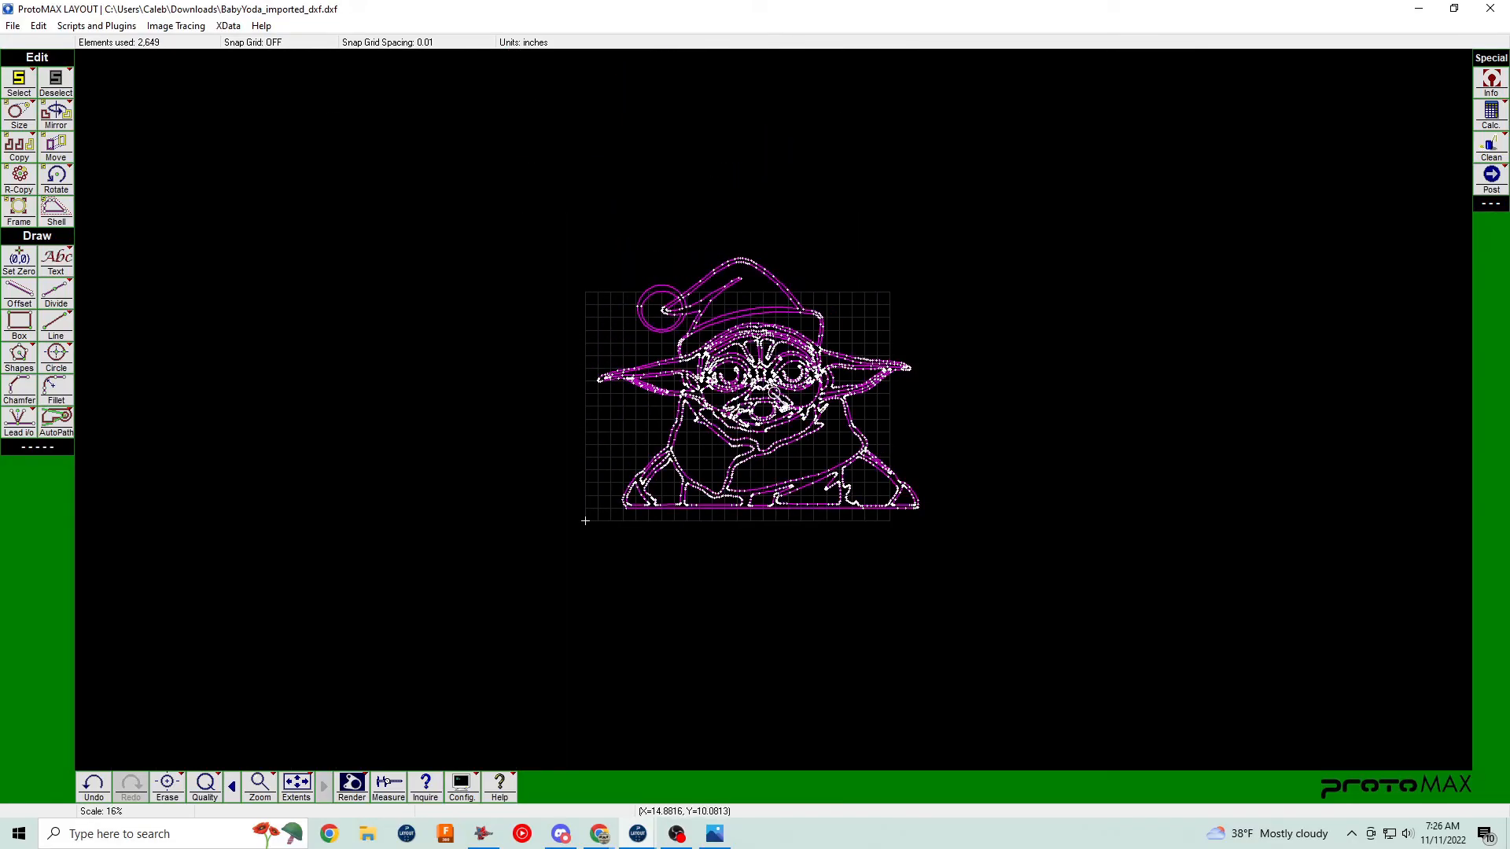
{"action": "scroll", "coordinate": [774, 408], "scroll_direction": "up", "scroll_amount": 3}
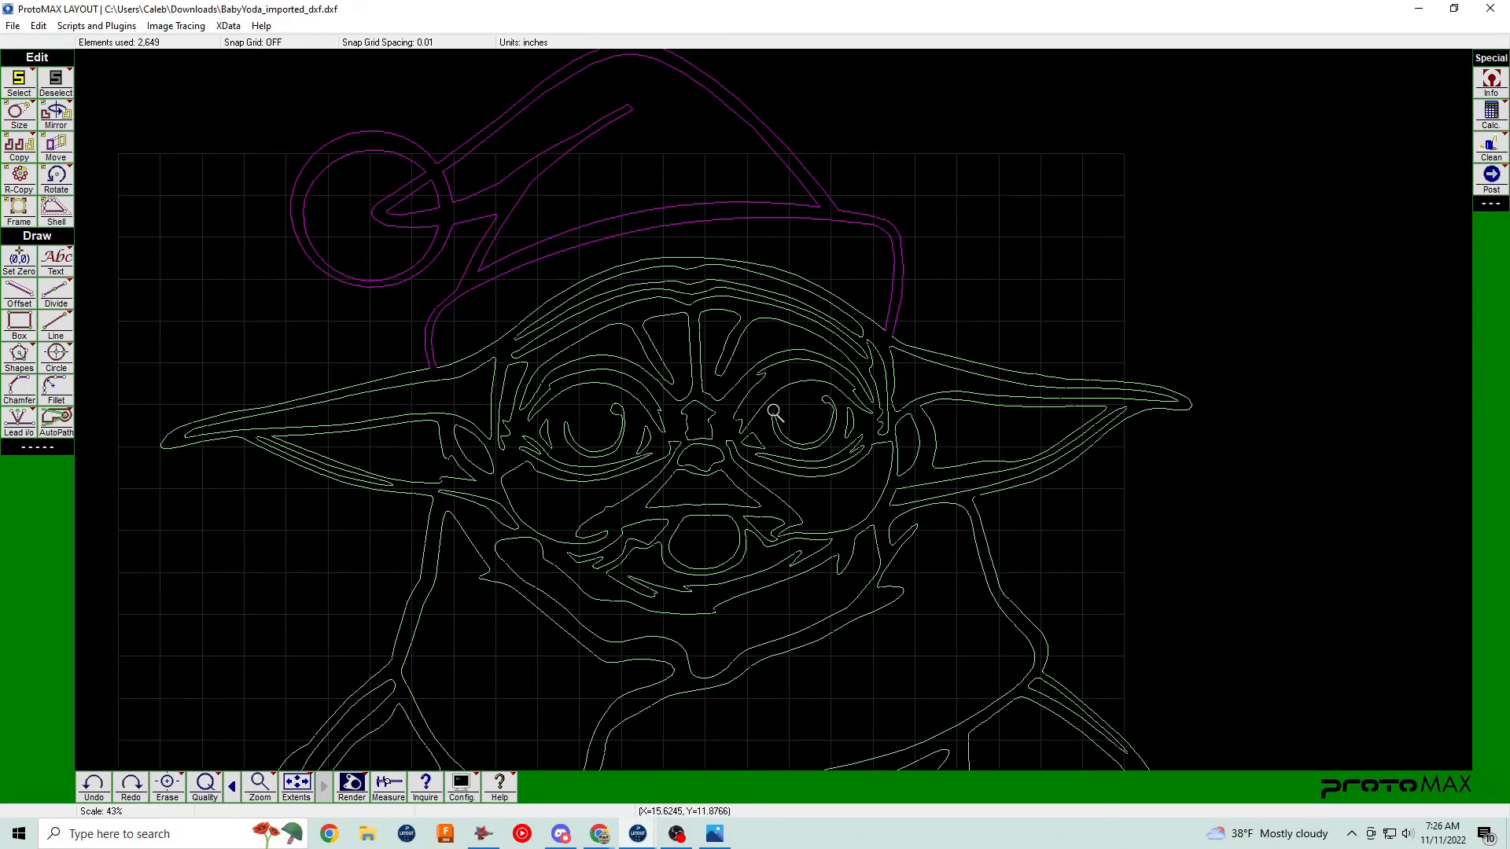
{"action": "scroll", "coordinate": [774, 410], "scroll_direction": "down", "scroll_amount": 2}
{"action": "scroll", "coordinate": [761, 427], "scroll_direction": "up", "scroll_amount": 3}
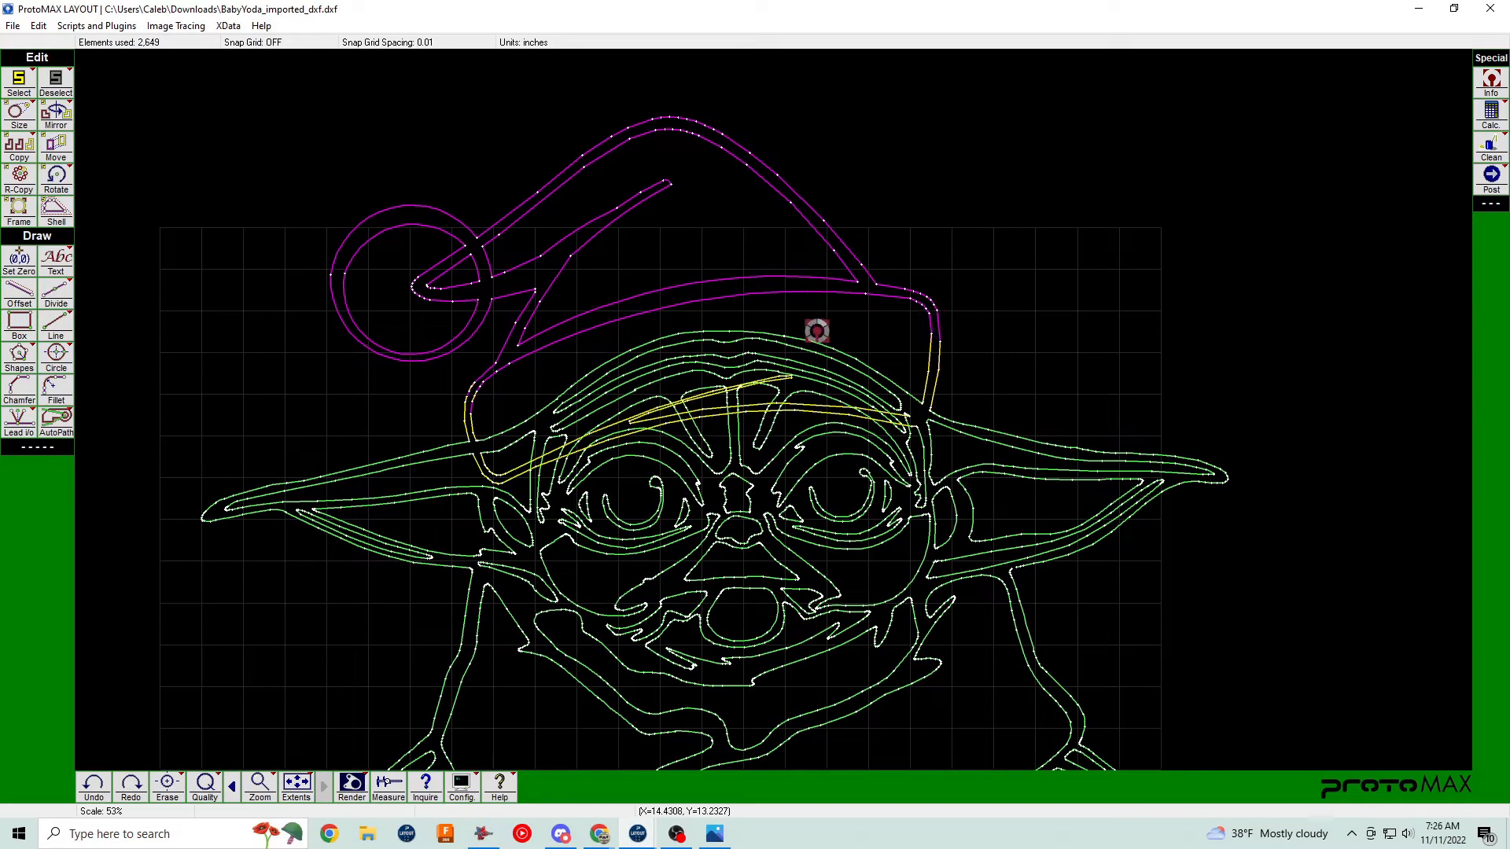
{"action": "left_click", "coordinate": [863, 380]}
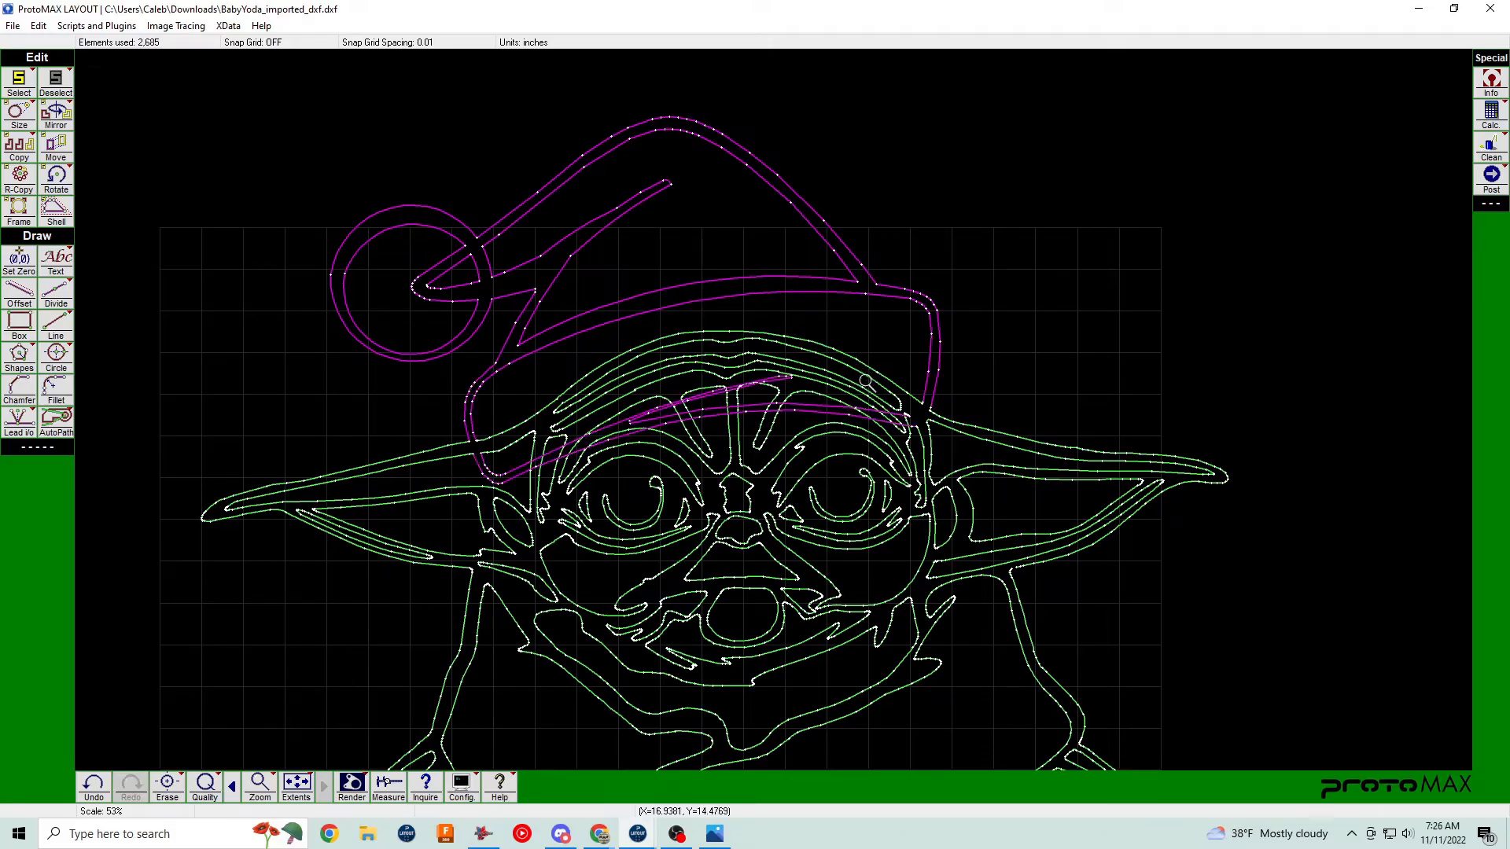
Erase the short head outline and inner ear outline segments that meet the inner edge of the hat's left side.
{"action": "scroll", "coordinate": [772, 410], "scroll_direction": "up", "scroll_amount": 2}
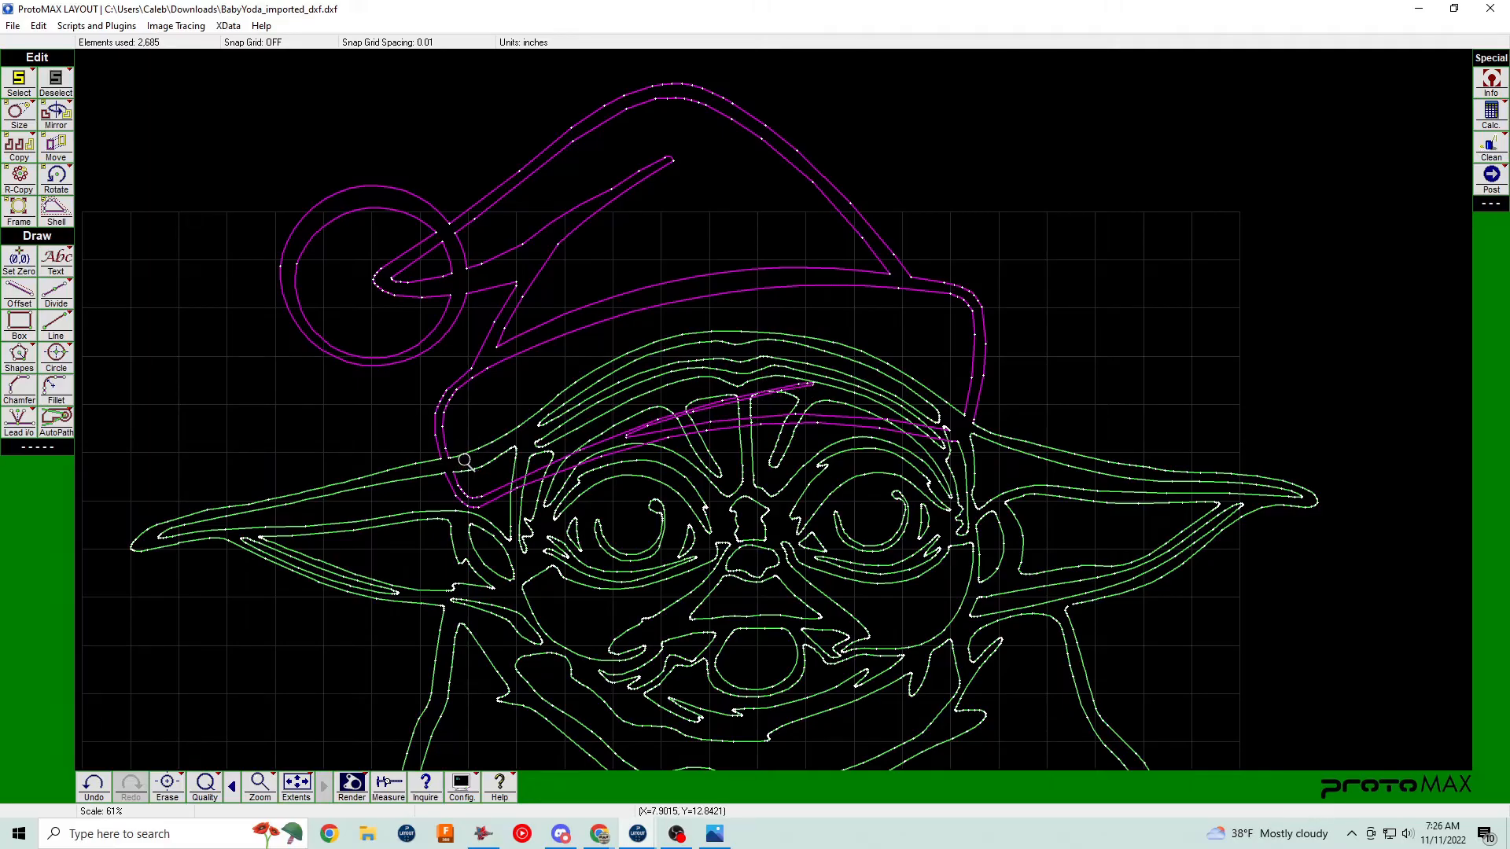
{"action": "left_click", "coordinate": [773, 412]}
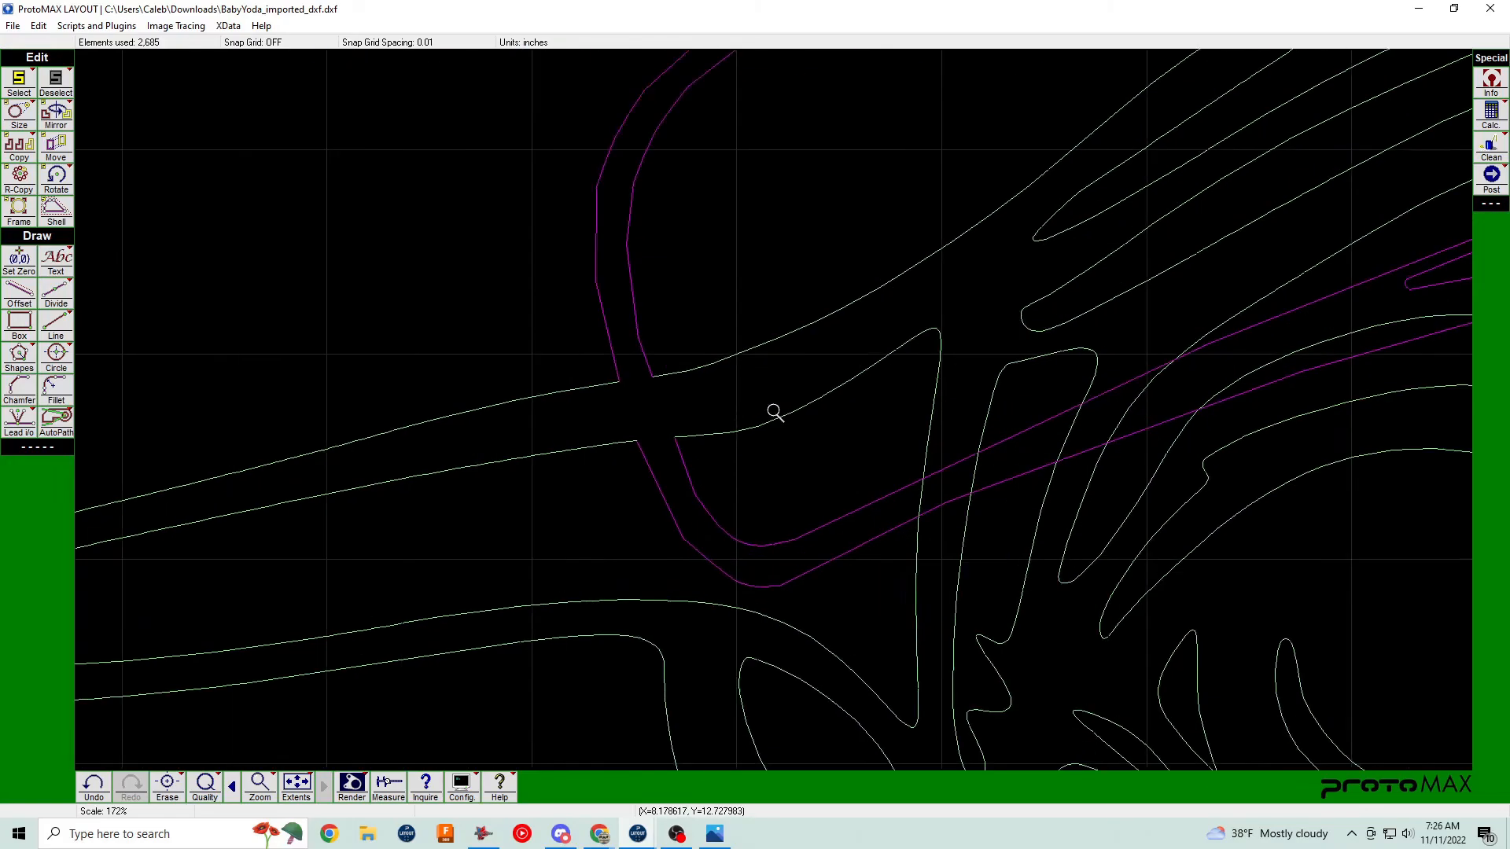
{"action": "left_click", "coordinate": [775, 410]}
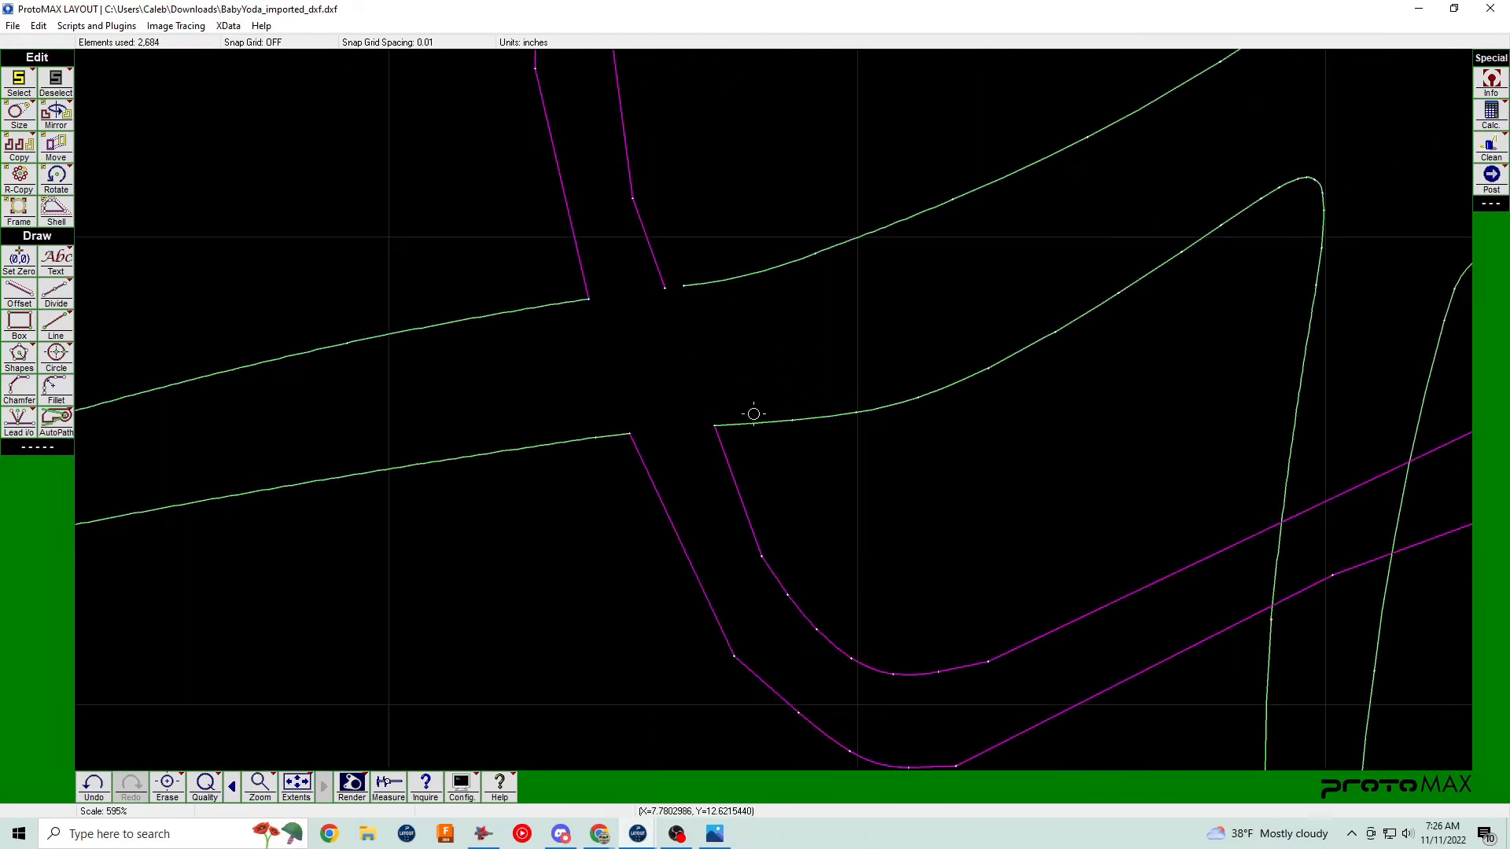
{"action": "left_click", "coordinate": [750, 419]}
{"action": "scroll", "coordinate": [776, 411], "scroll_direction": "down", "scroll_amount": 3}
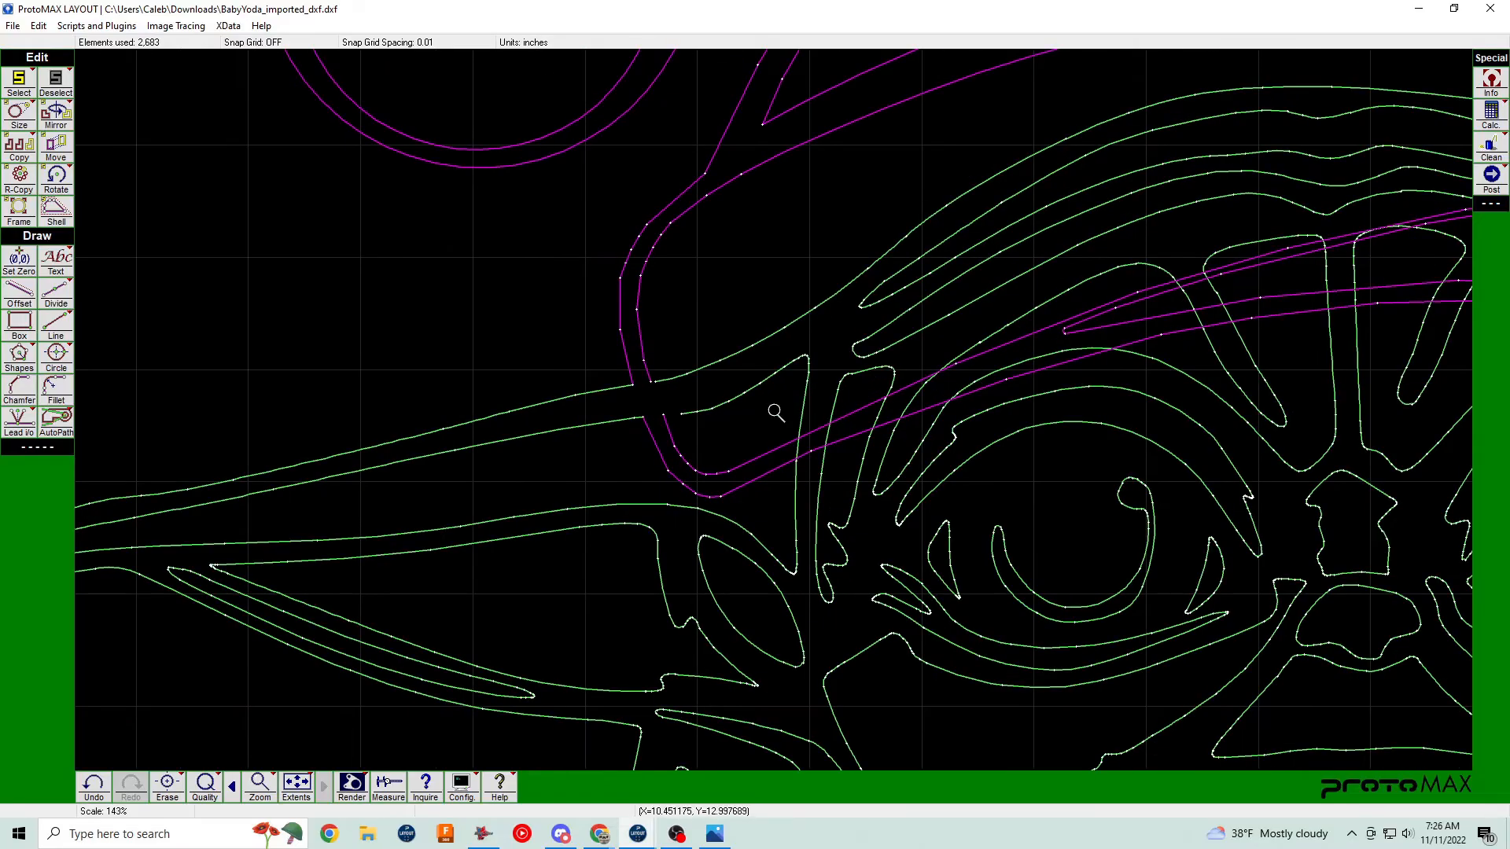
Erase the head outline segment touching the hat's right side and the rest of the head's top outline under the hat.
{"action": "scroll", "coordinate": [1058, 354], "scroll_direction": "down", "scroll_amount": 1}
{"action": "scroll", "coordinate": [1332, 370], "scroll_direction": "up", "scroll_amount": 4}
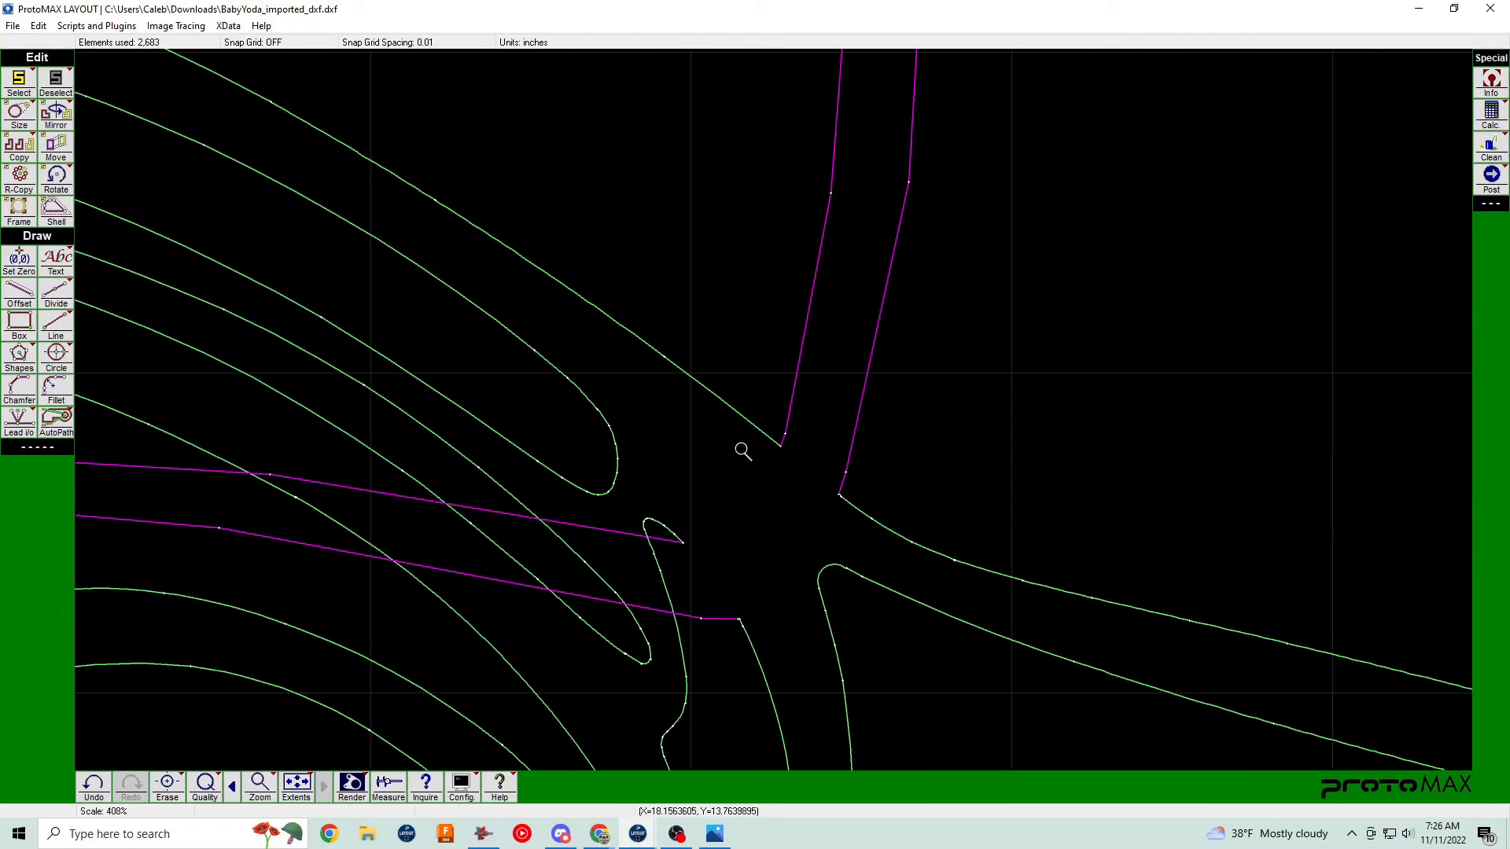
{"action": "scroll", "coordinate": [779, 407], "scroll_direction": "up", "scroll_amount": 2}
{"action": "left_click", "coordinate": [778, 402]}
{"action": "scroll", "coordinate": [743, 421], "scroll_direction": "down", "scroll_amount": 2}
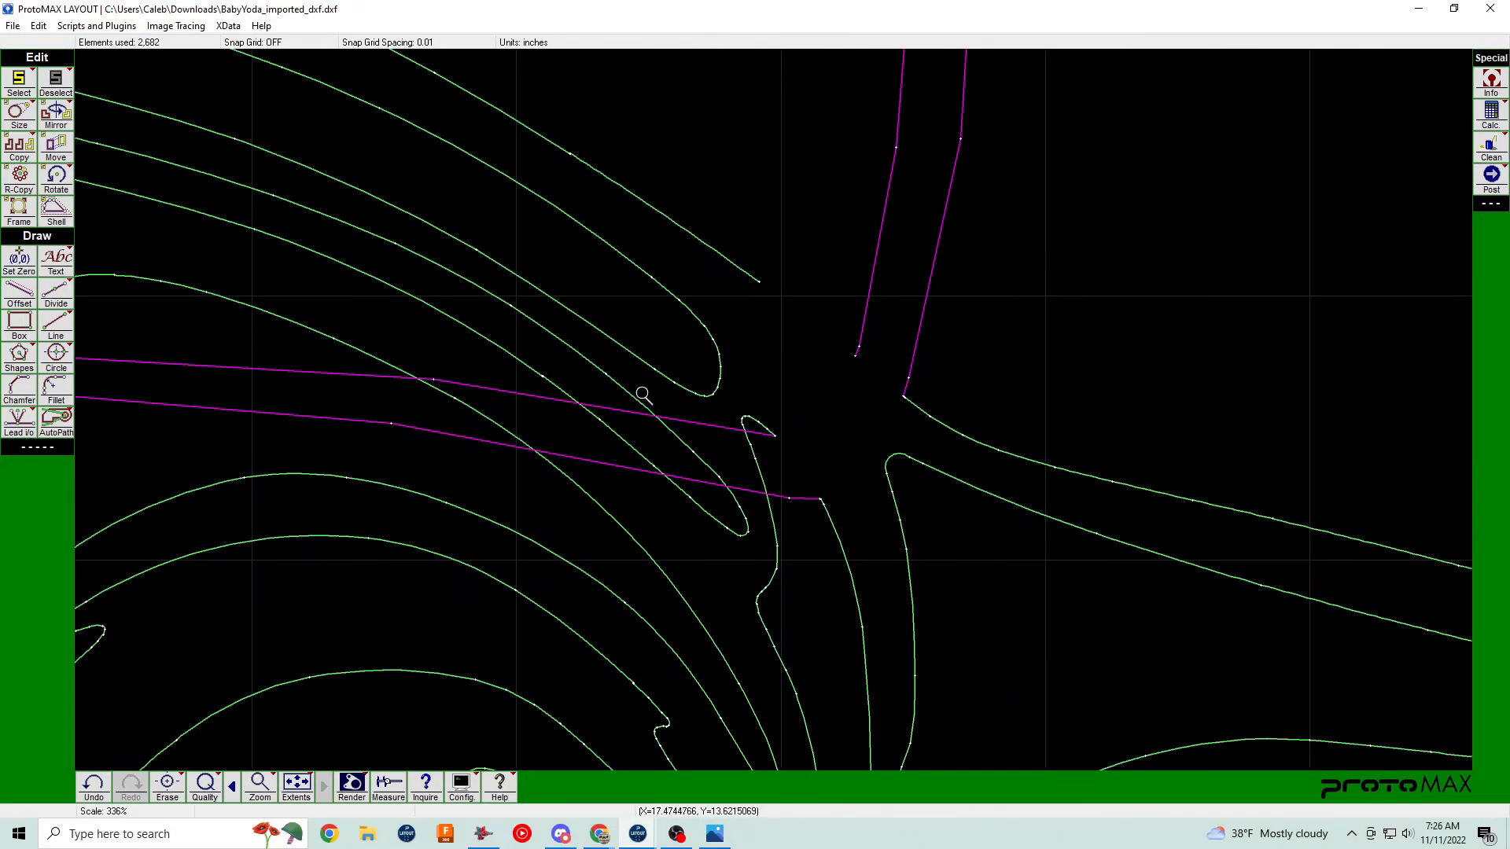
{"action": "scroll", "coordinate": [492, 385], "scroll_direction": "down", "scroll_amount": 3}
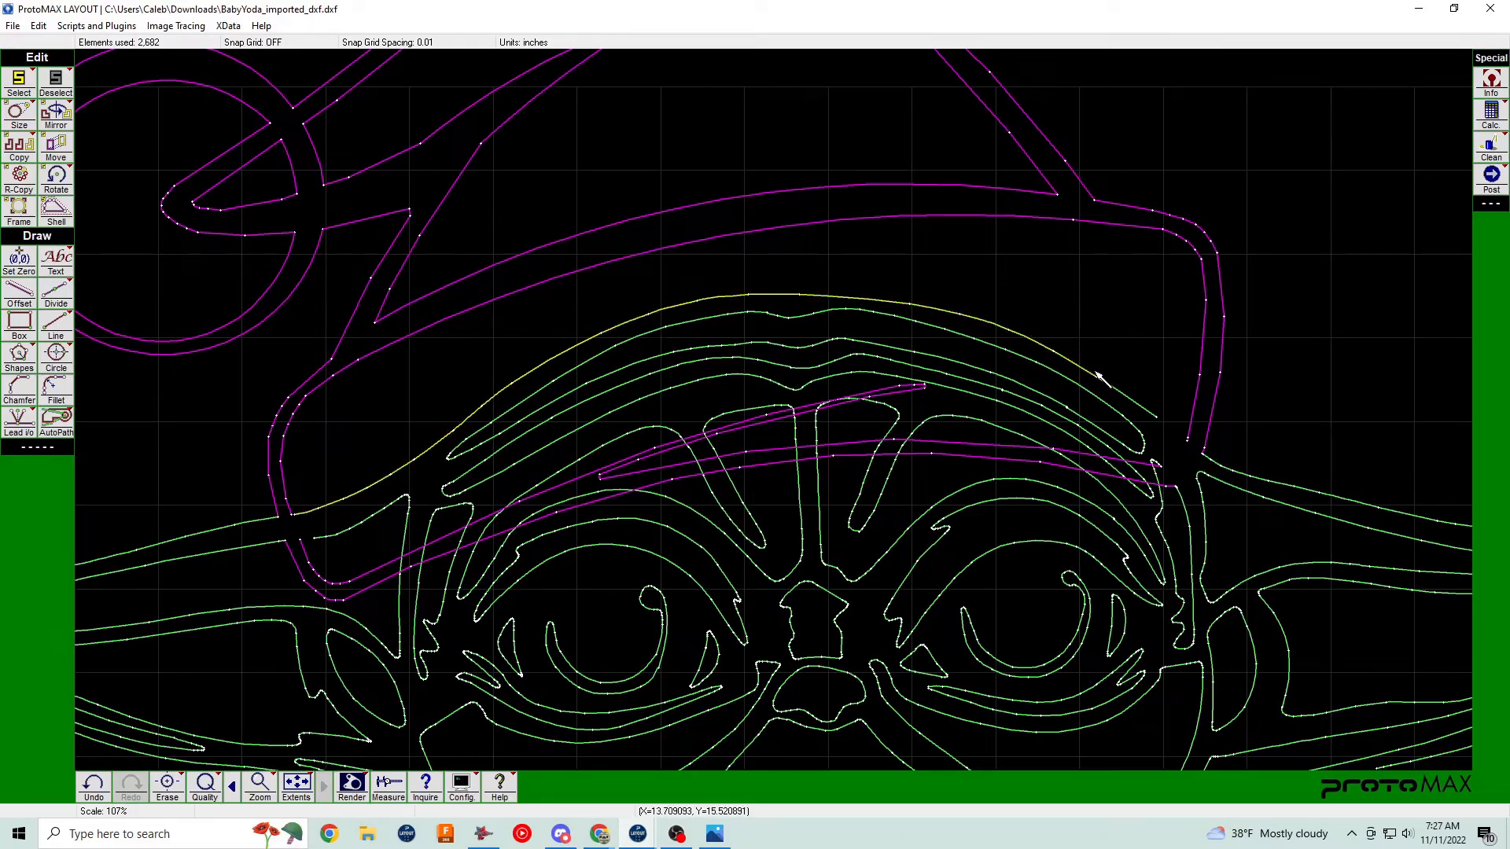
{"action": "left_click", "coordinate": [1115, 394]}
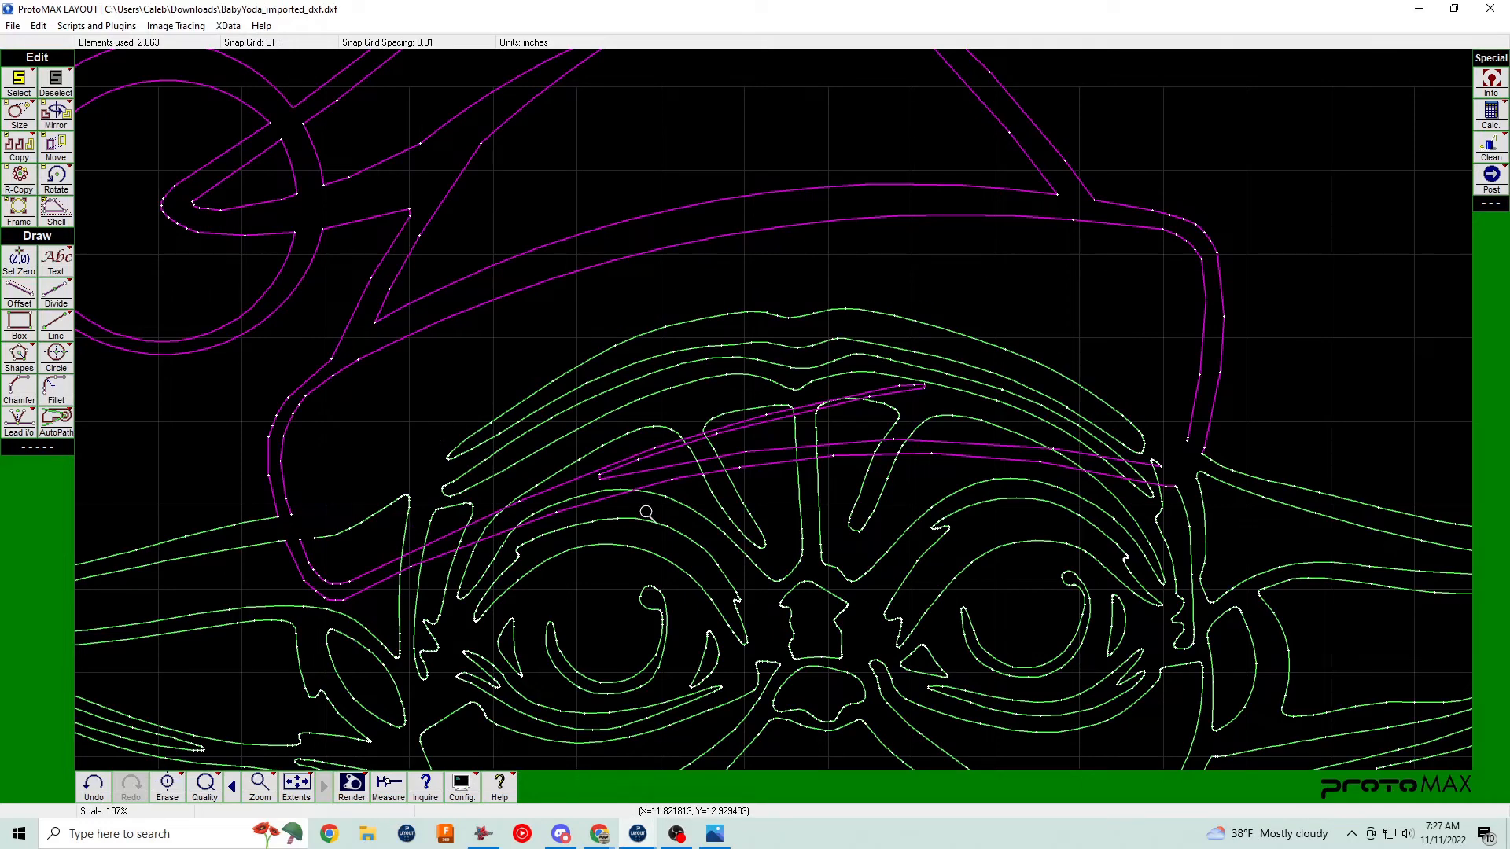
Measure the width of the narrow strip between the two outlines just left of the mouth, and close the results.
{"action": "scroll", "coordinate": [963, 577], "scroll_direction": "down", "scroll_amount": 5}
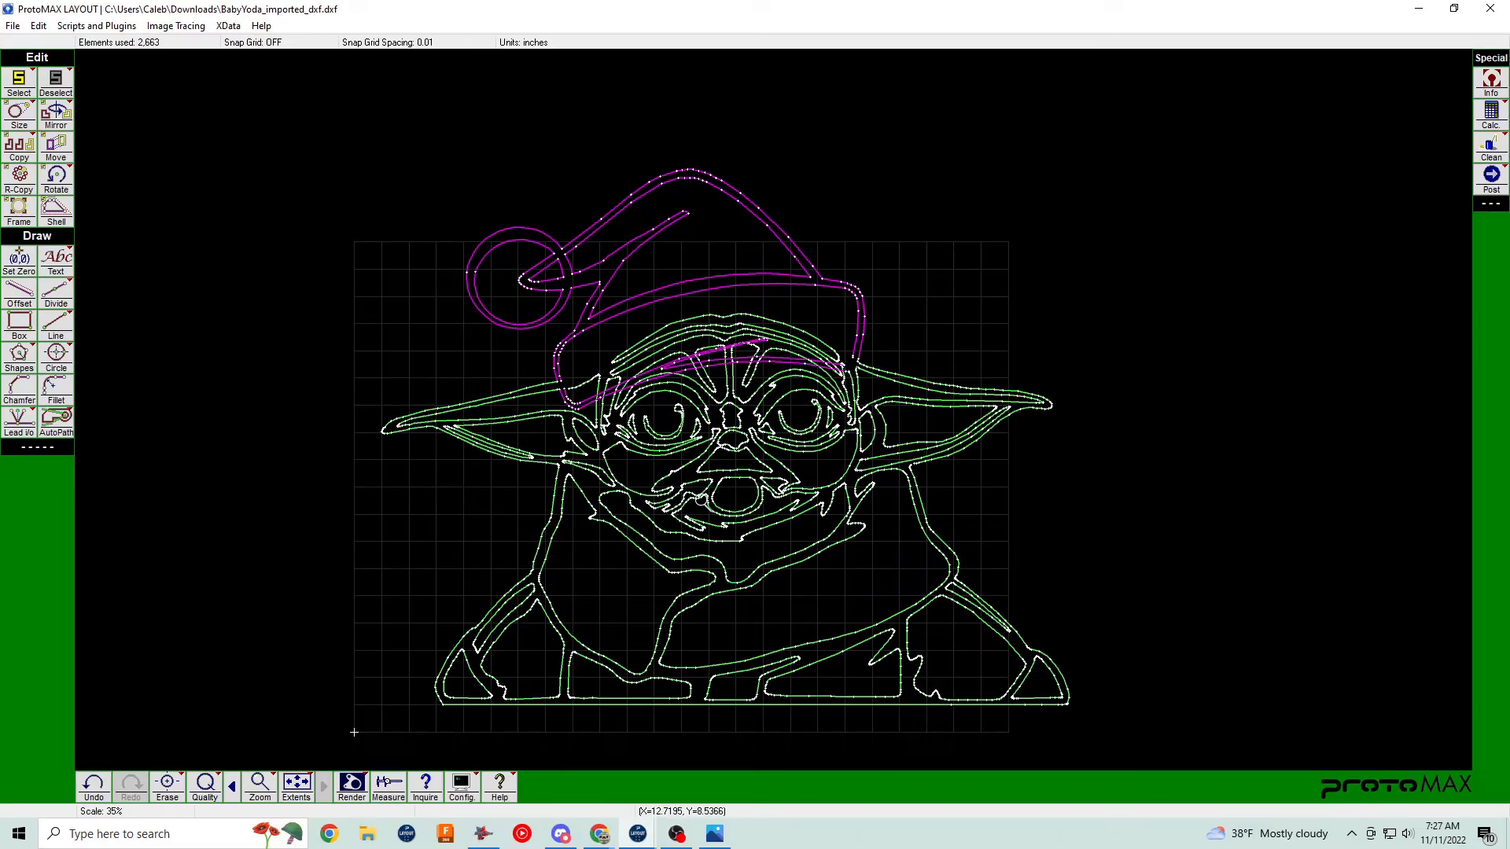
{"action": "scroll", "coordinate": [690, 503], "scroll_direction": "up", "scroll_amount": 10}
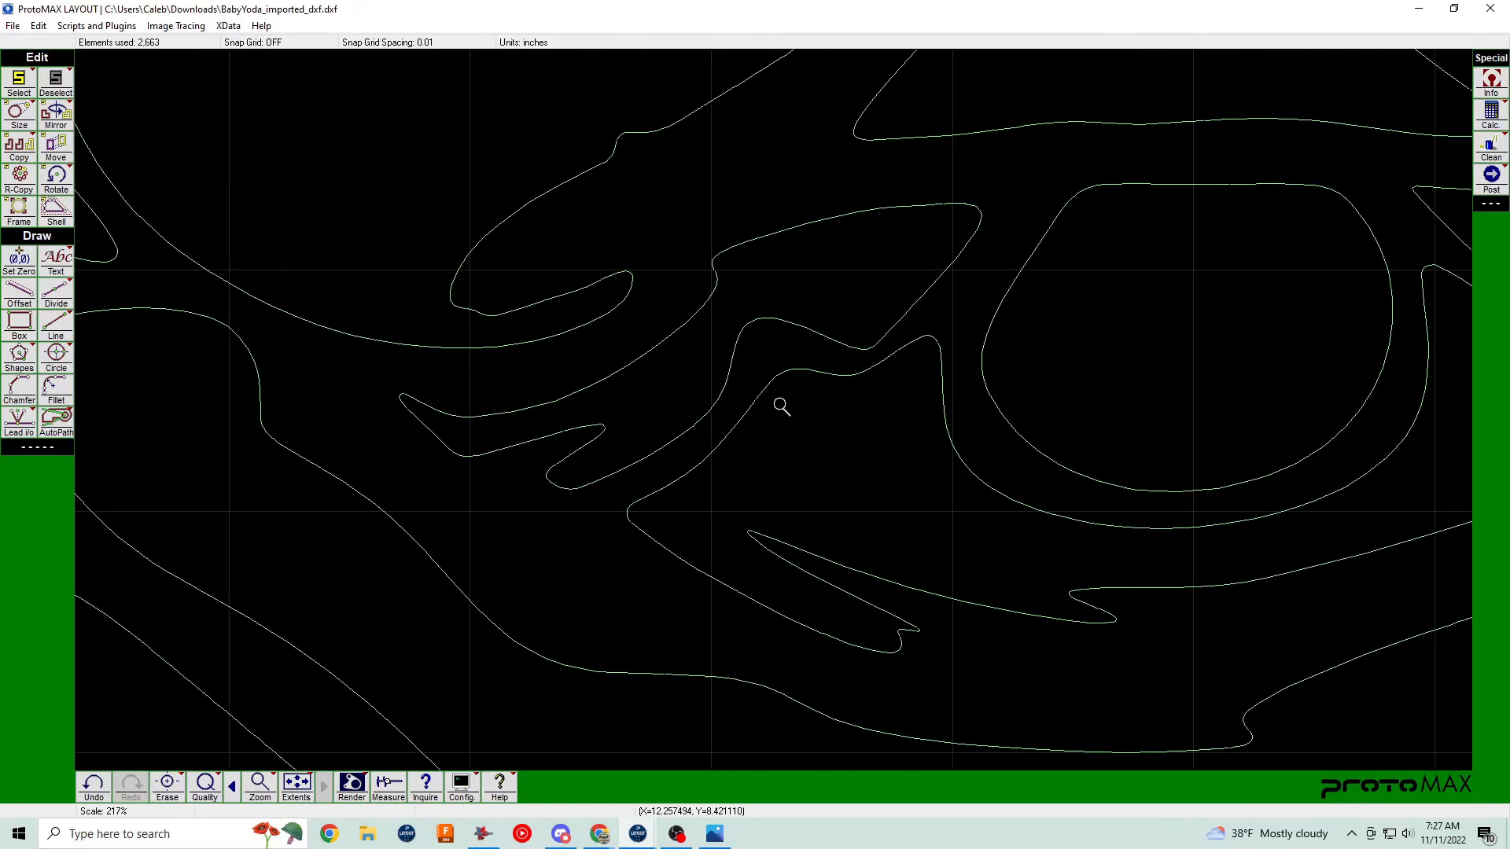
{"action": "left_click", "coordinate": [886, 351]}
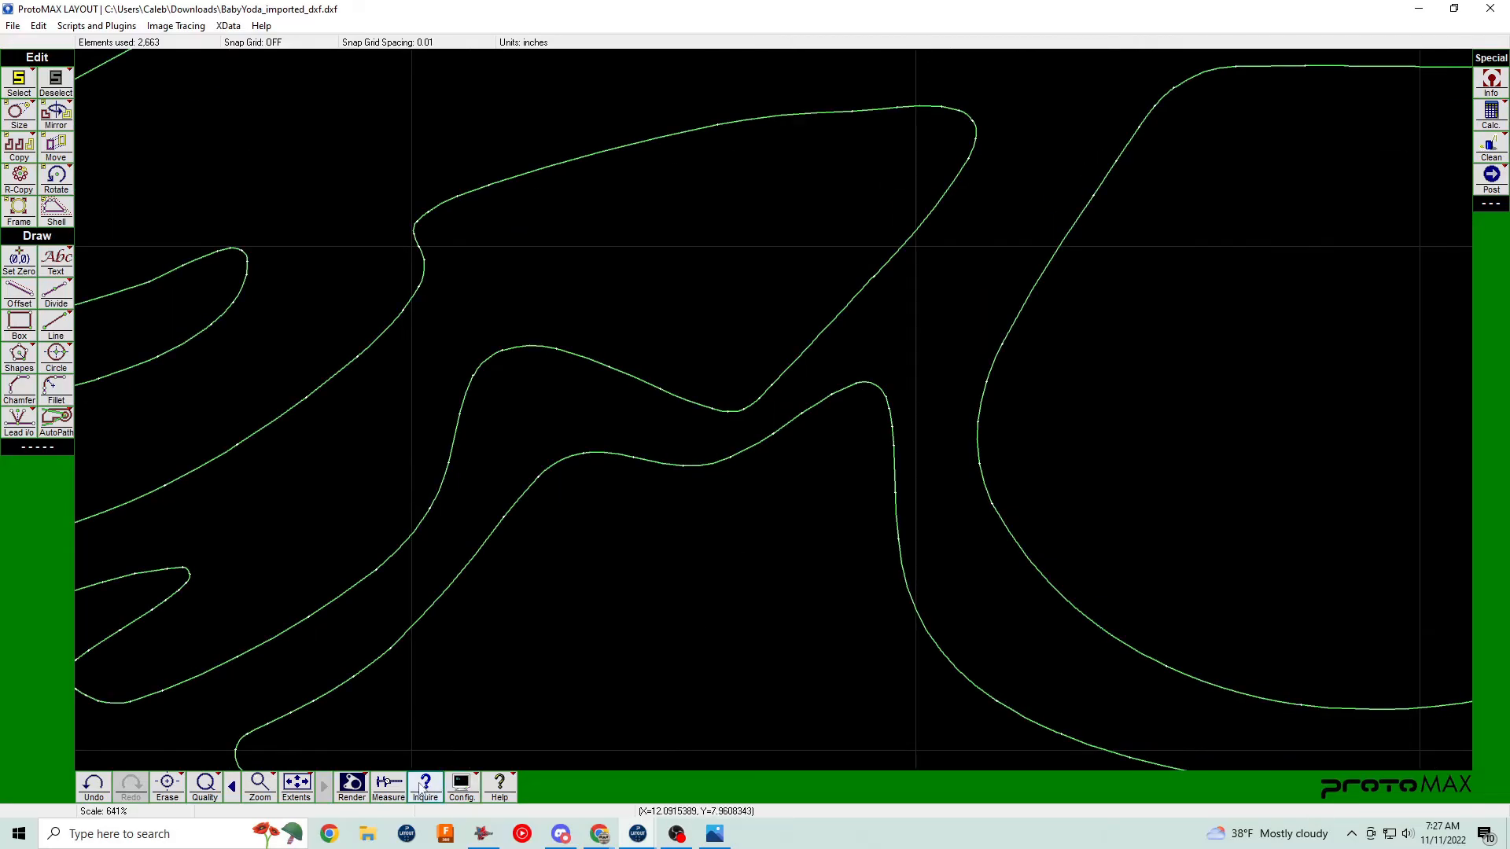
{"action": "left_click", "coordinate": [389, 784]}
{"action": "left_click", "coordinate": [759, 398]}
{"action": "left_click", "coordinate": [775, 436]}
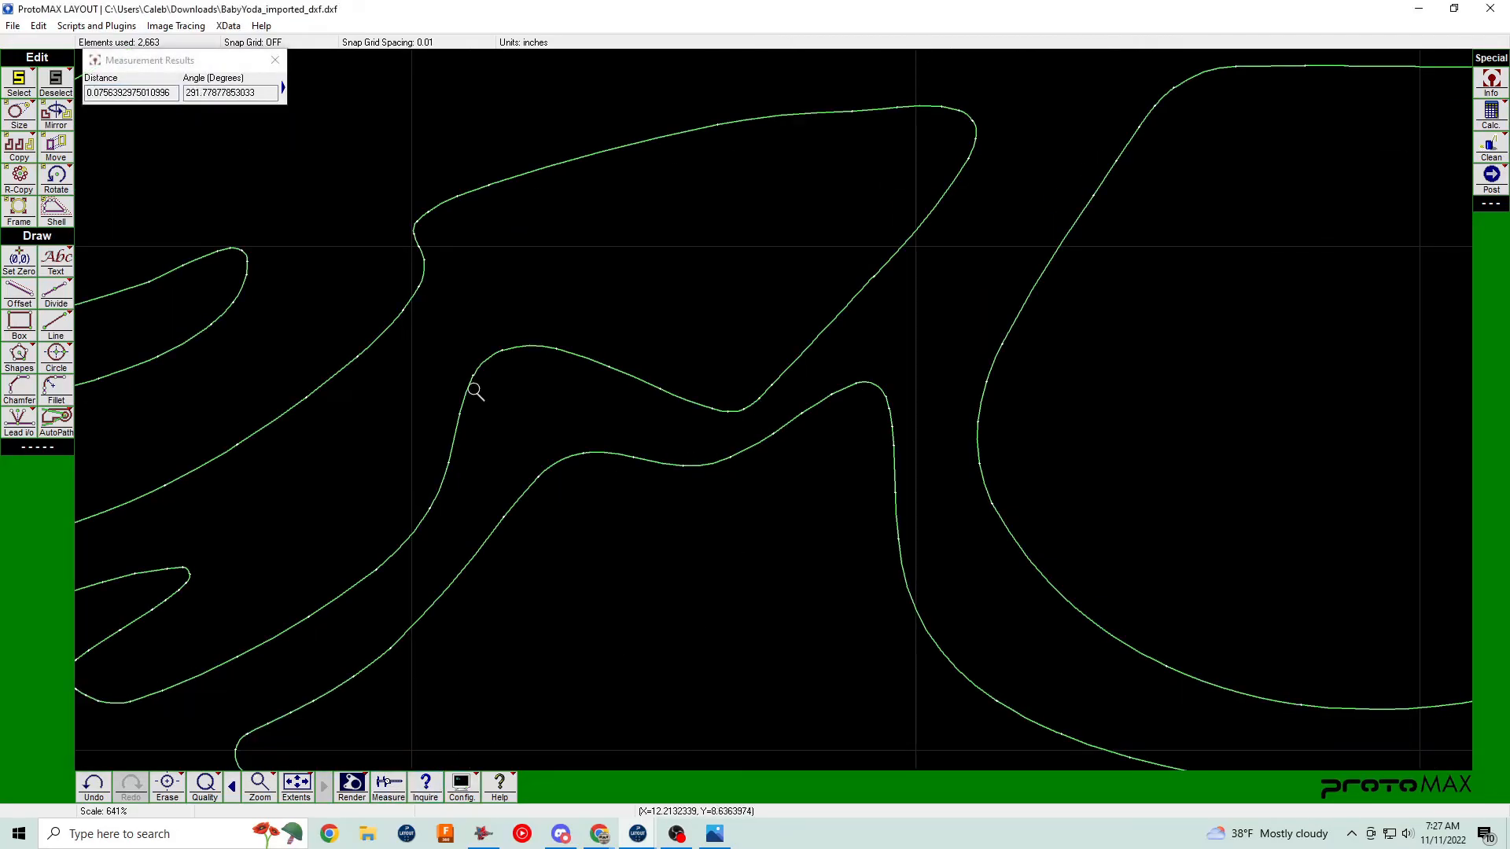
{"action": "left_click", "coordinate": [275, 59]}
{"action": "scroll", "coordinate": [832, 387], "scroll_direction": "down", "scroll_amount": 7}
{"action": "scroll", "coordinate": [832, 387], "scroll_direction": "down", "scroll_amount": 5}
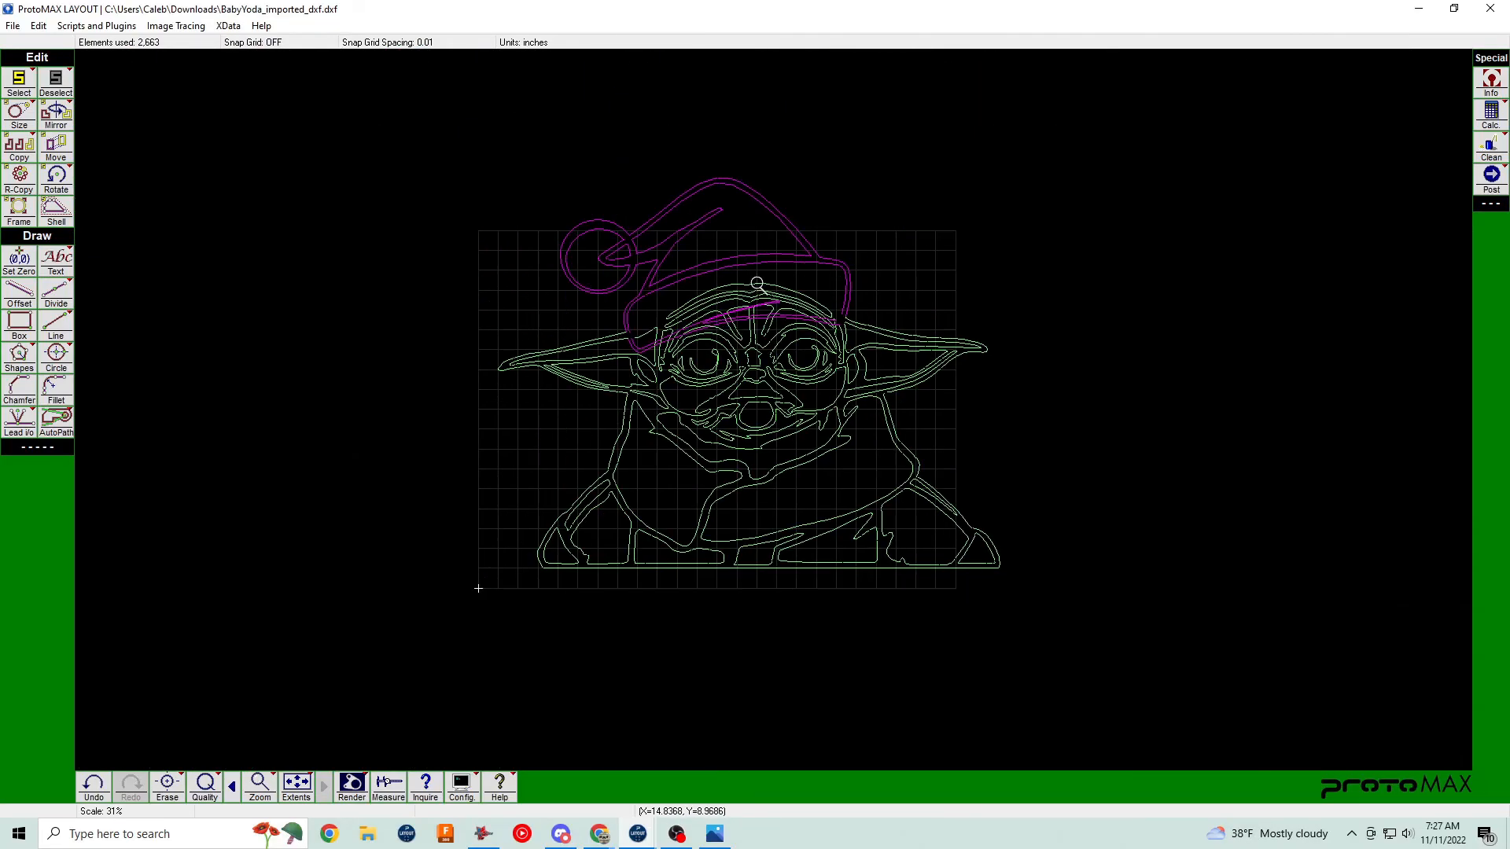
Divide the lower brim lines and the face lines at their nearest intersections, working across the forehead from the left ear to the right.
{"action": "scroll", "coordinate": [786, 401], "scroll_direction": "up", "scroll_amount": 6}
{"action": "scroll", "coordinate": [774, 412], "scroll_direction": "down", "scroll_amount": 4}
{"action": "scroll", "coordinate": [774, 412], "scroll_direction": "up", "scroll_amount": 4}
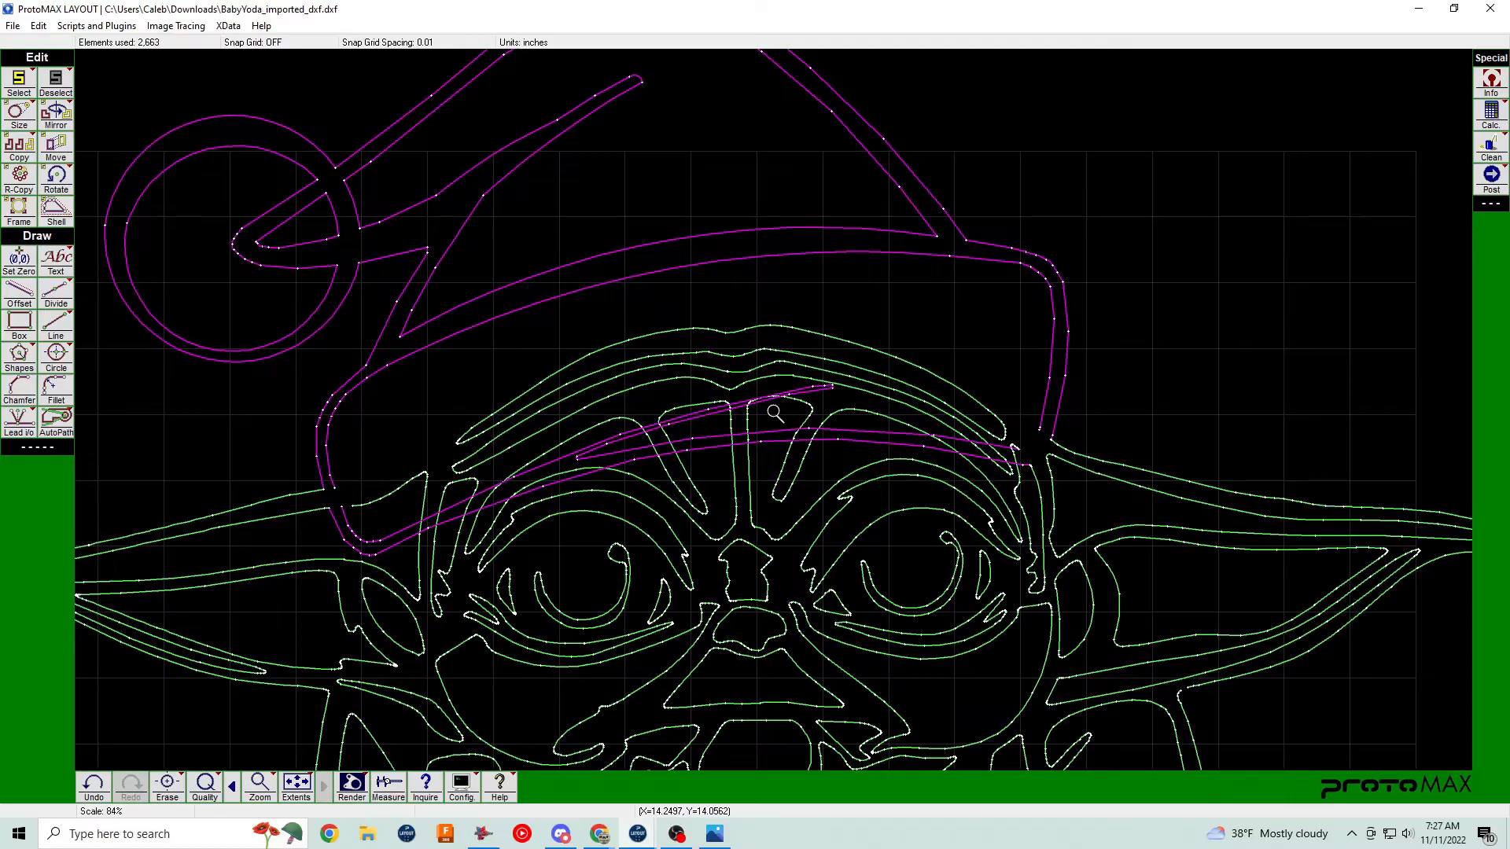
{"action": "scroll", "coordinate": [773, 413], "scroll_direction": "down", "scroll_amount": 3}
{"action": "scroll", "coordinate": [773, 413], "scroll_direction": "up", "scroll_amount": 5}
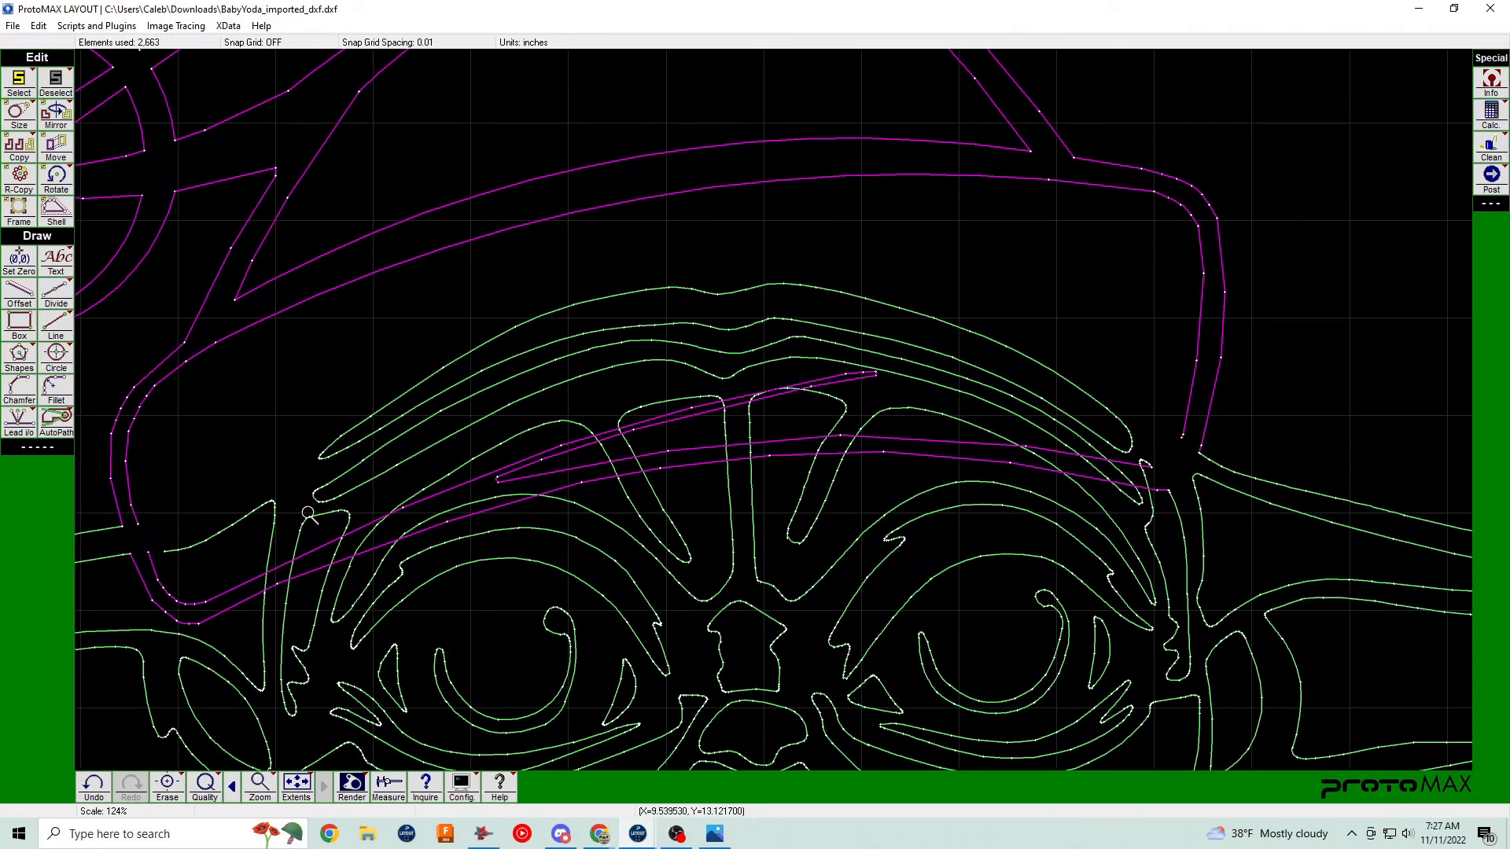
{"action": "left_click", "coordinate": [55, 292]}
{"action": "left_click", "coordinate": [157, 369]}
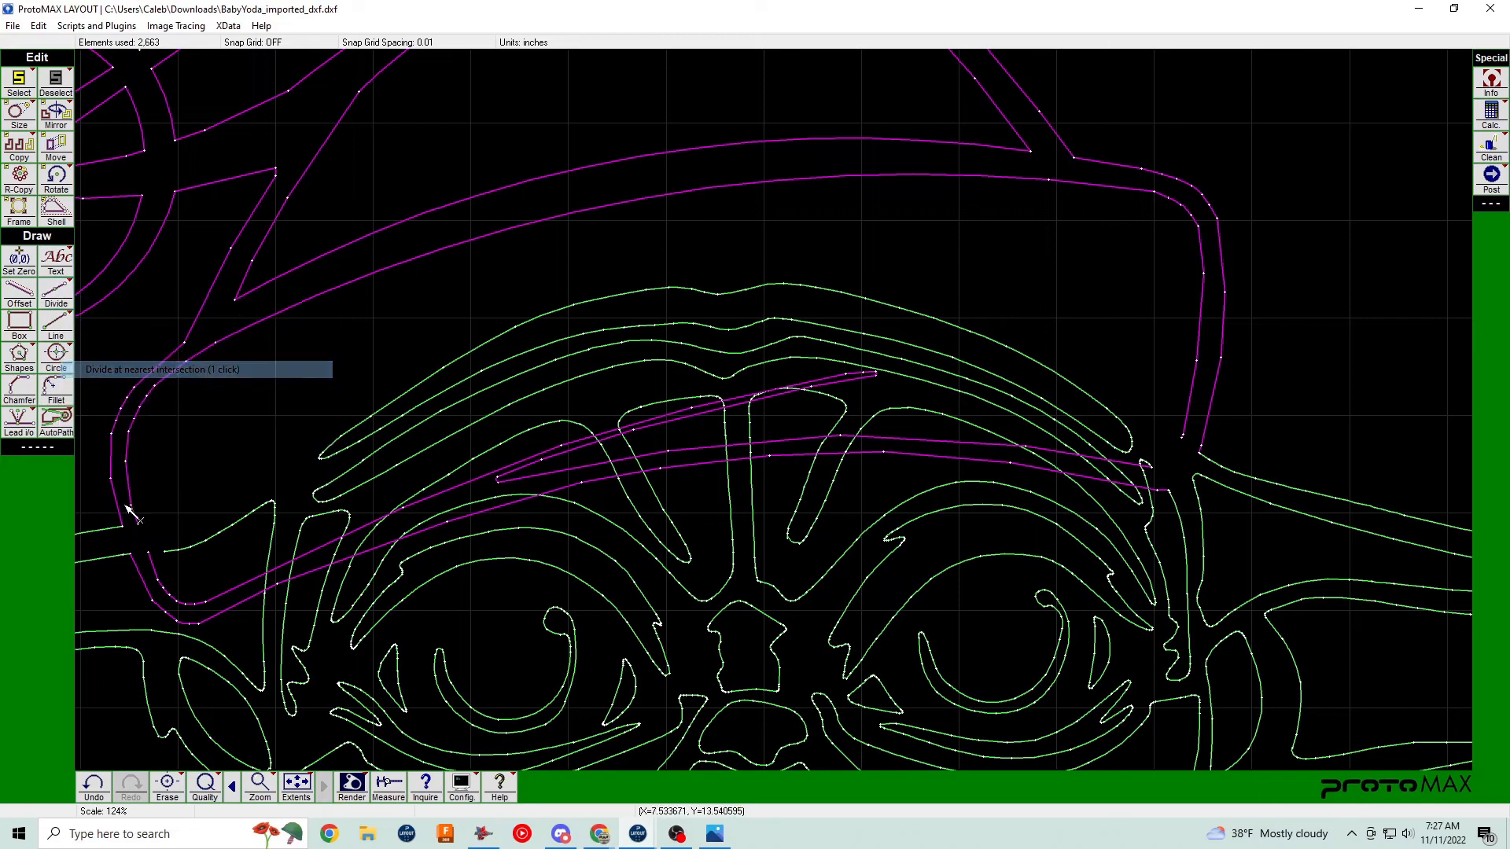
{"action": "left_click", "coordinate": [301, 567]}
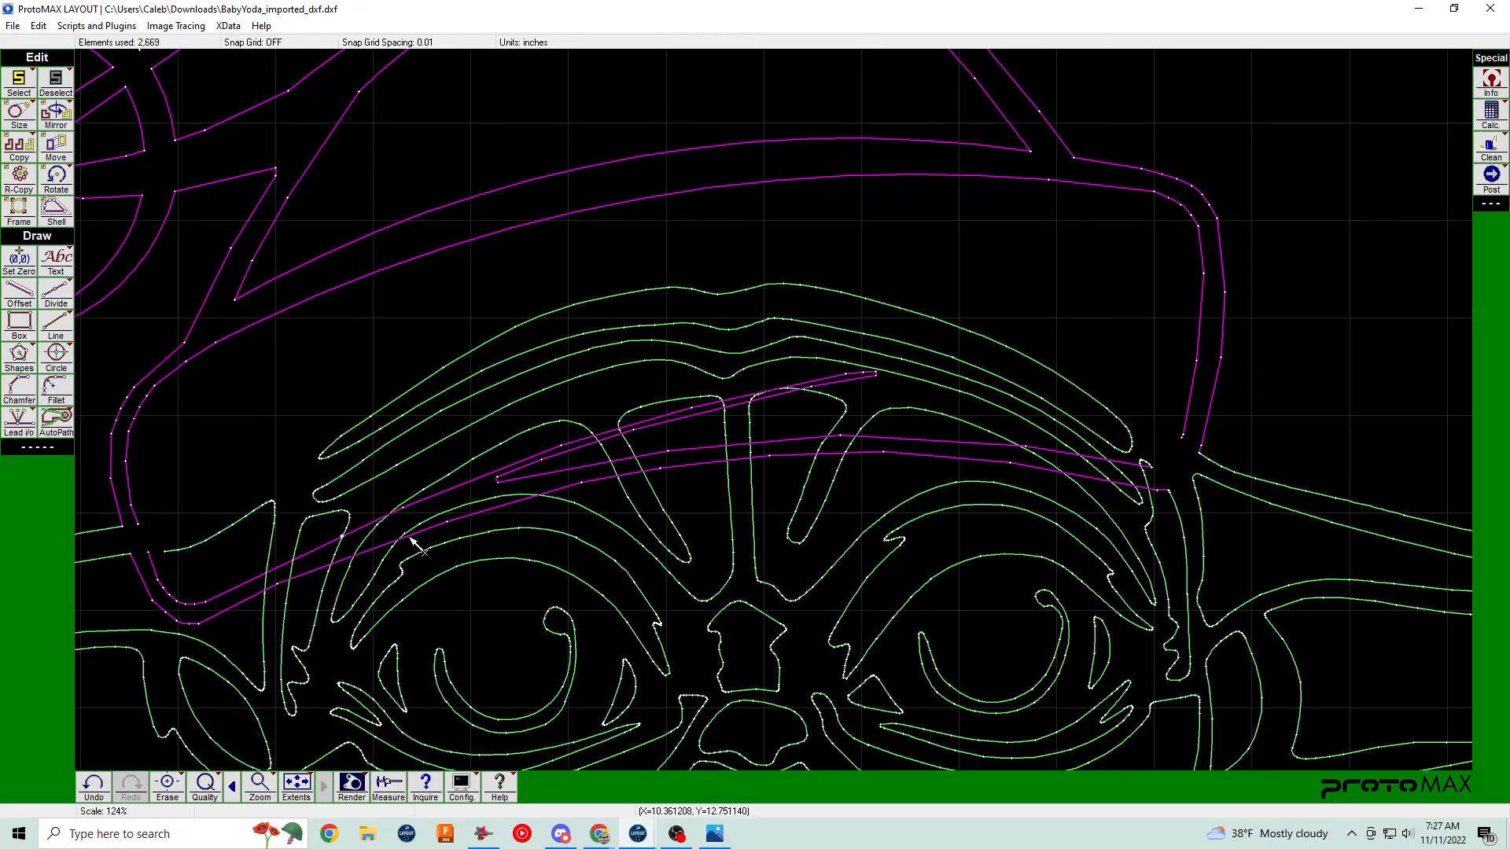
{"action": "left_click", "coordinate": [389, 515]}
{"action": "left_click", "coordinate": [596, 436]}
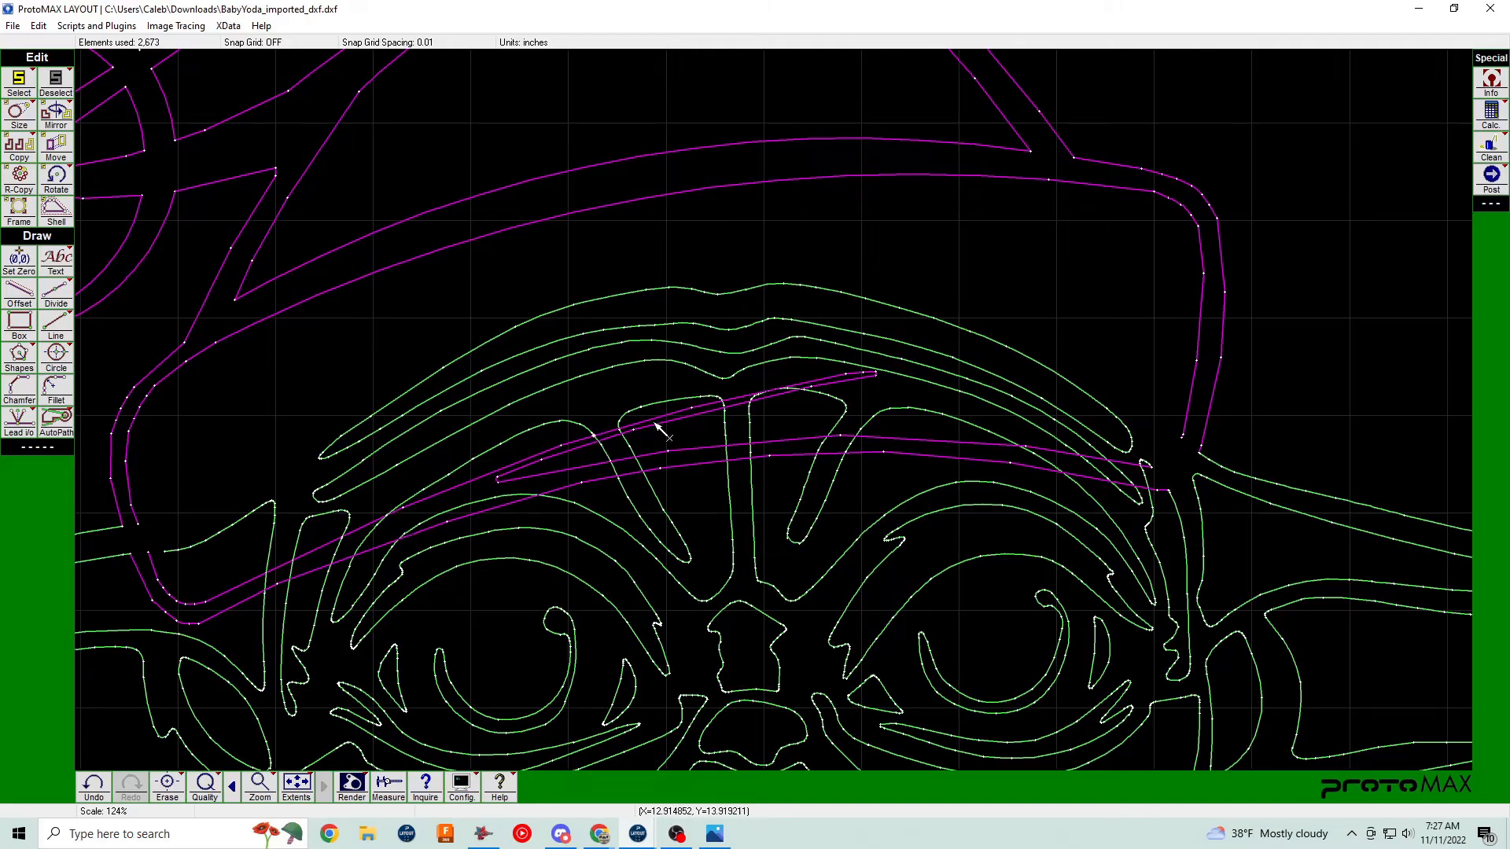
{"action": "left_click", "coordinate": [724, 402]}
{"action": "left_click", "coordinate": [1018, 447]}
{"action": "left_click", "coordinate": [615, 462]}
{"action": "left_click", "coordinate": [638, 456]}
{"action": "left_click", "coordinate": [731, 447]}
{"action": "left_click", "coordinate": [752, 446]}
{"action": "left_click", "coordinate": [1078, 455]}
Select the upper forehead lines with a window, deselect quality 3, and delete them along with most of the leftover top forehead line.
{"action": "left_click_drag", "start_coordinate": [296, 312], "coordinate": [1145, 432]}
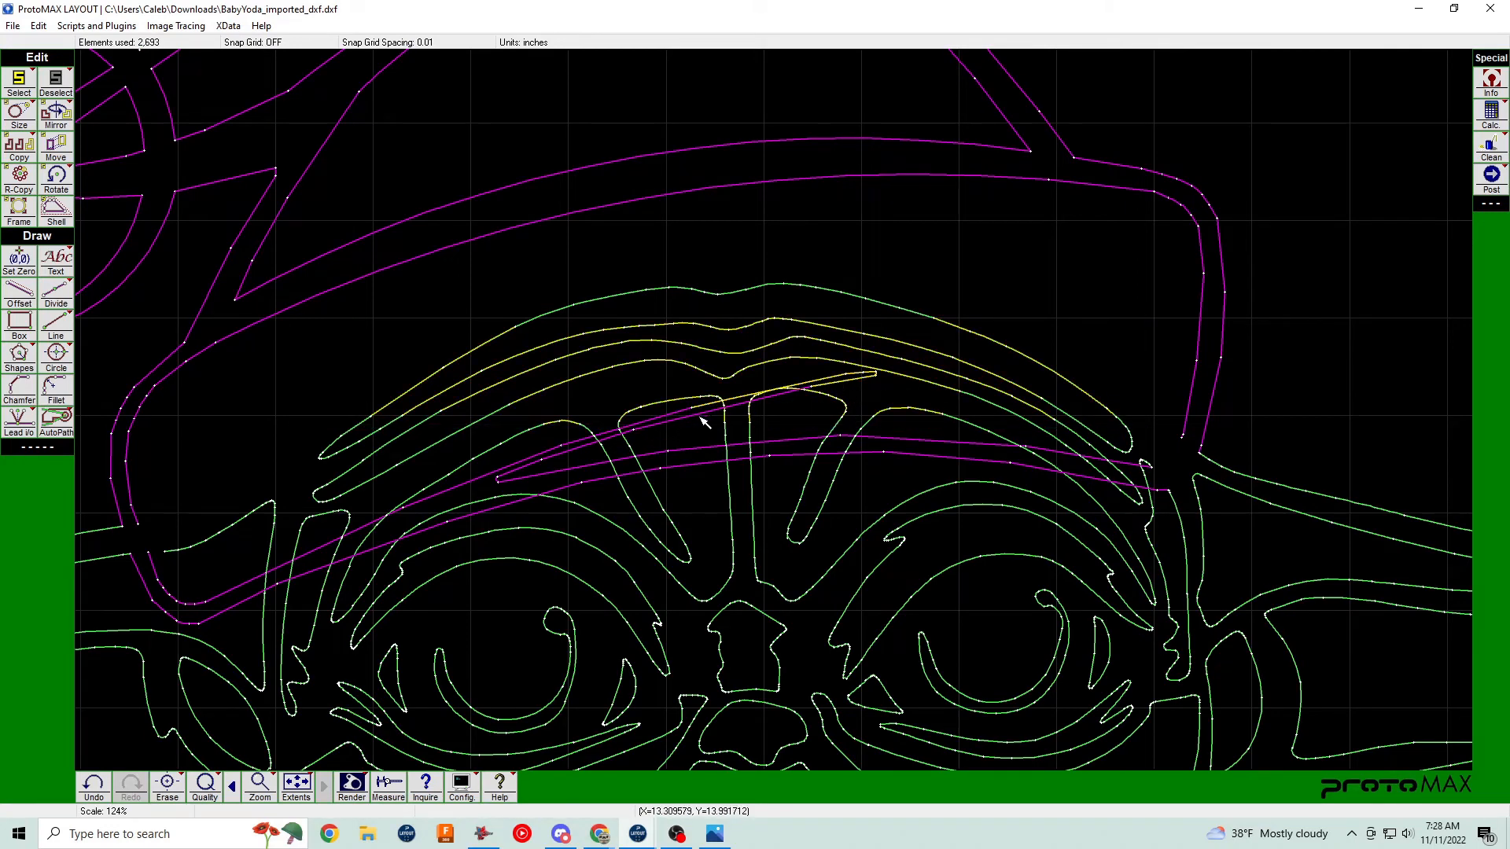
{"action": "left_click", "coordinate": [206, 788]}
{"action": "left_click", "coordinate": [265, 745]}
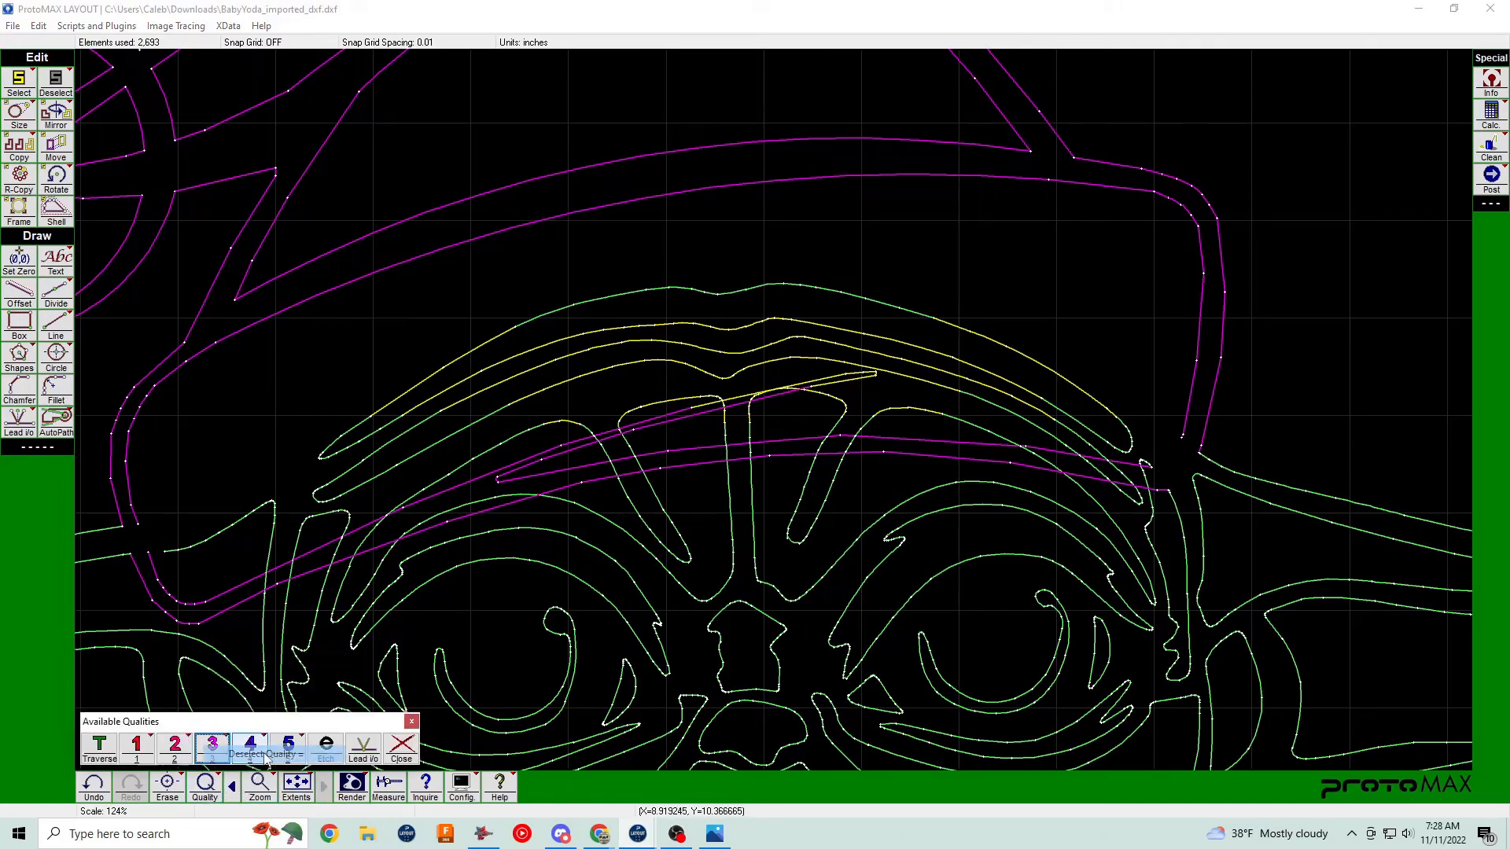
{"action": "left_click", "coordinate": [221, 749]}
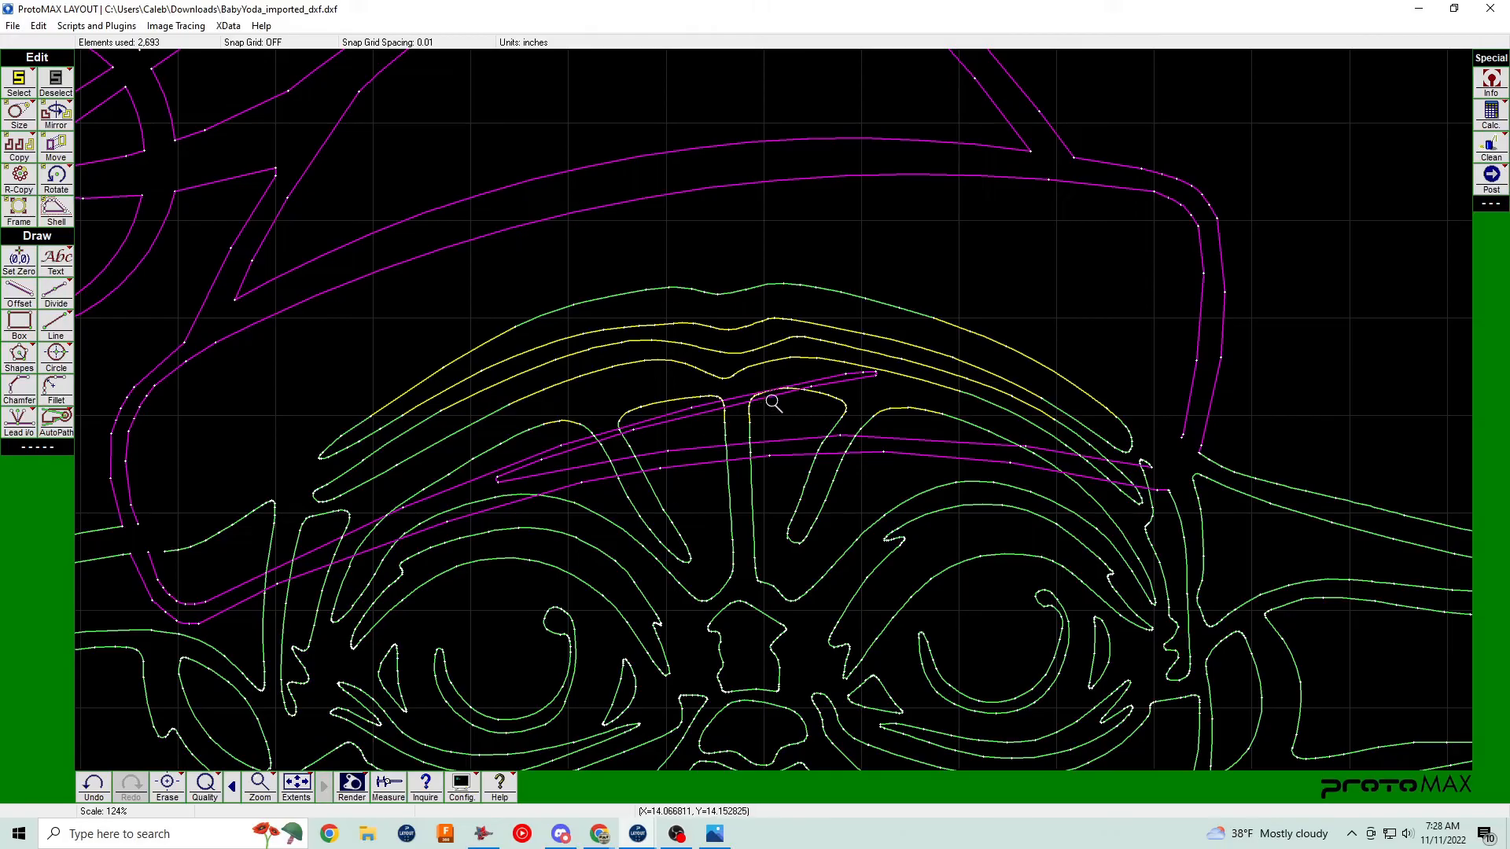
{"action": "key", "text": "Delete"}
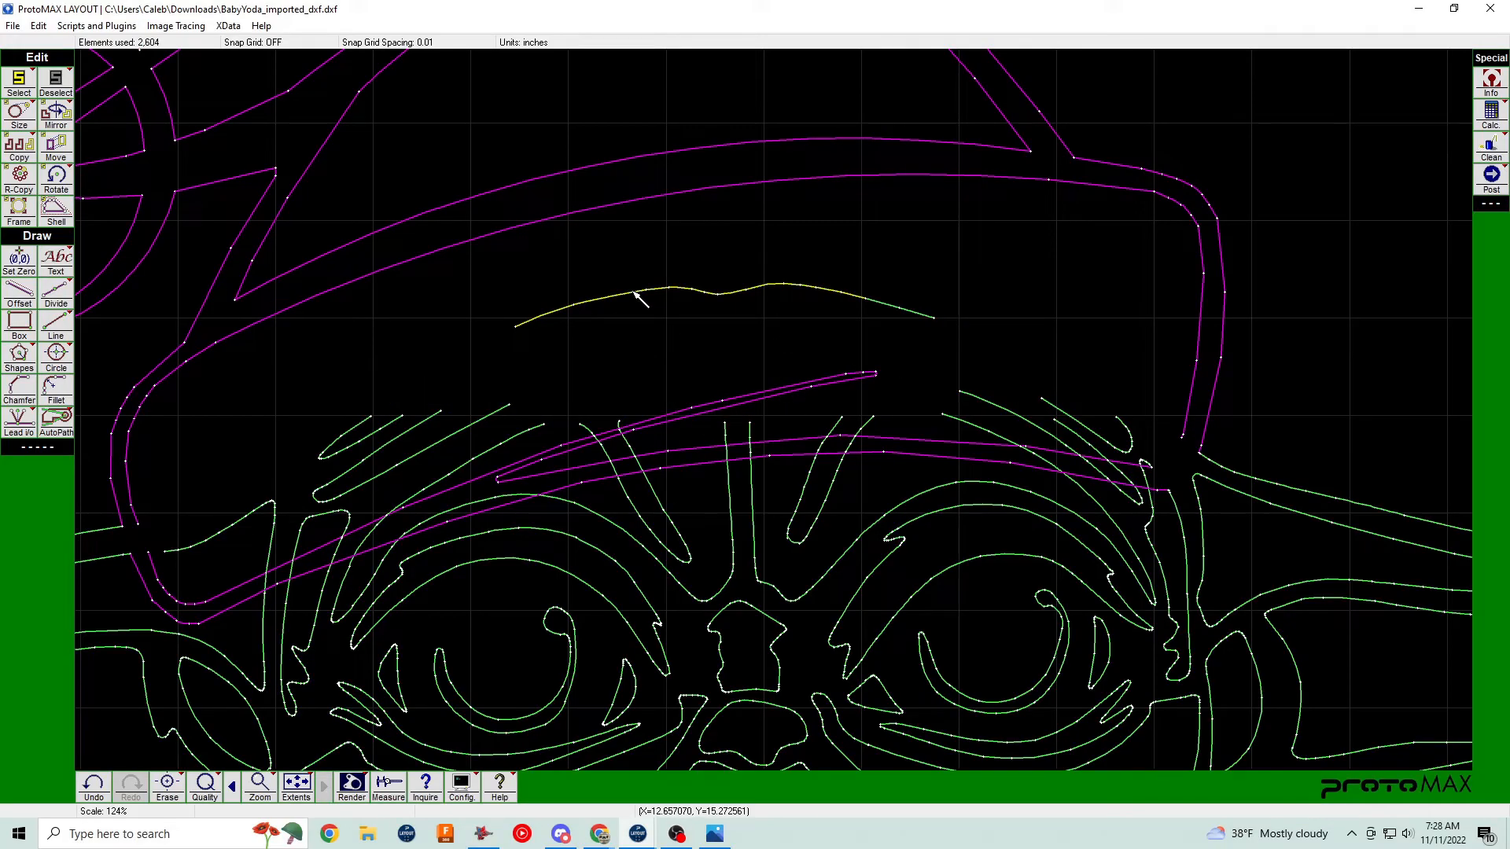
{"action": "key", "text": "Delete"}
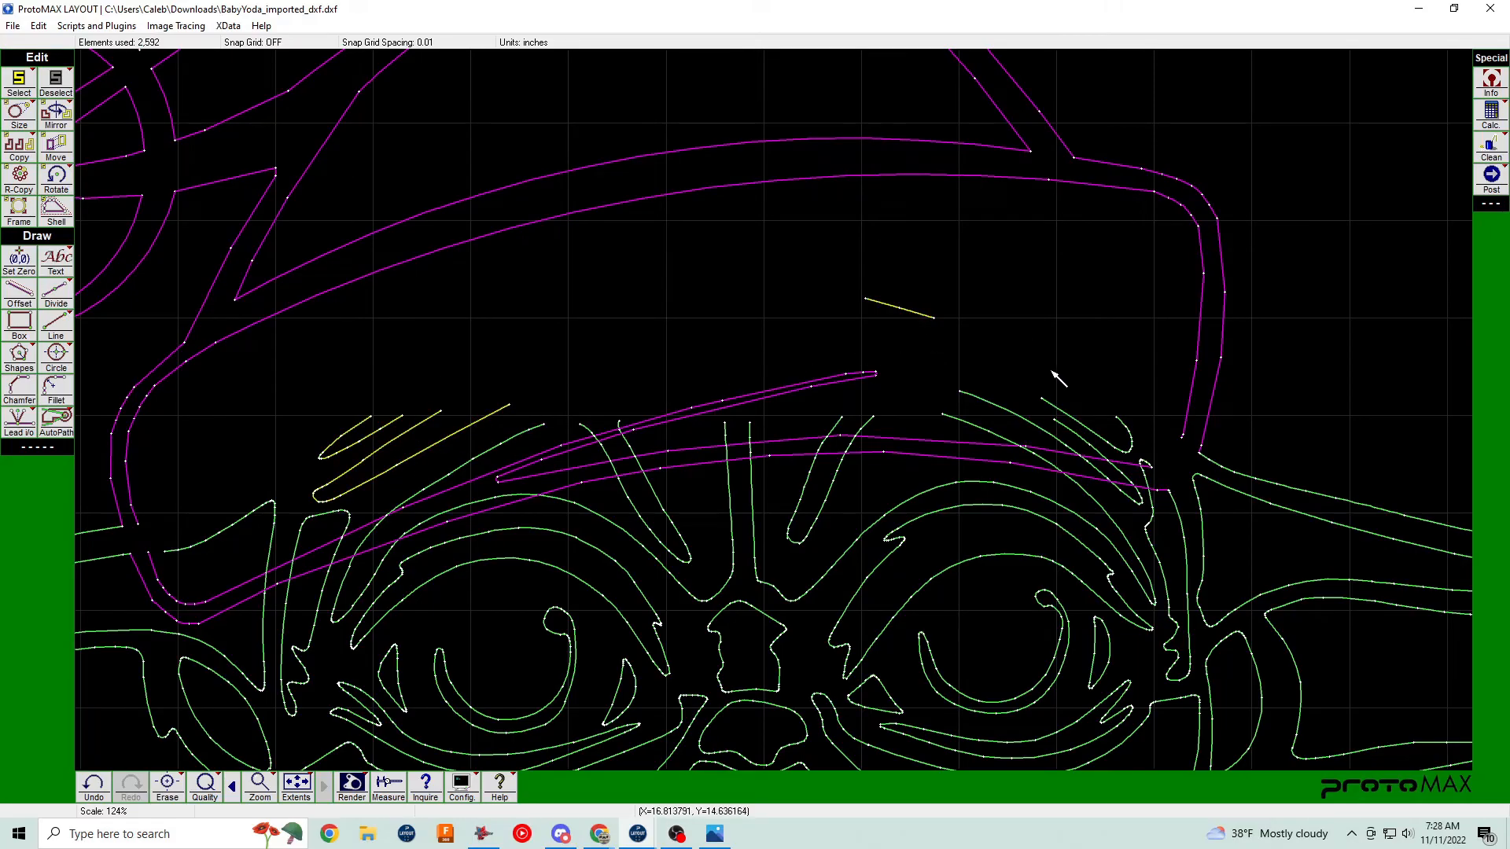
Delete the selected leftover forehead lines, and trim the two central vertical forehead lines off at the lower brim band's upper edge.
{"action": "key", "text": "Delete"}
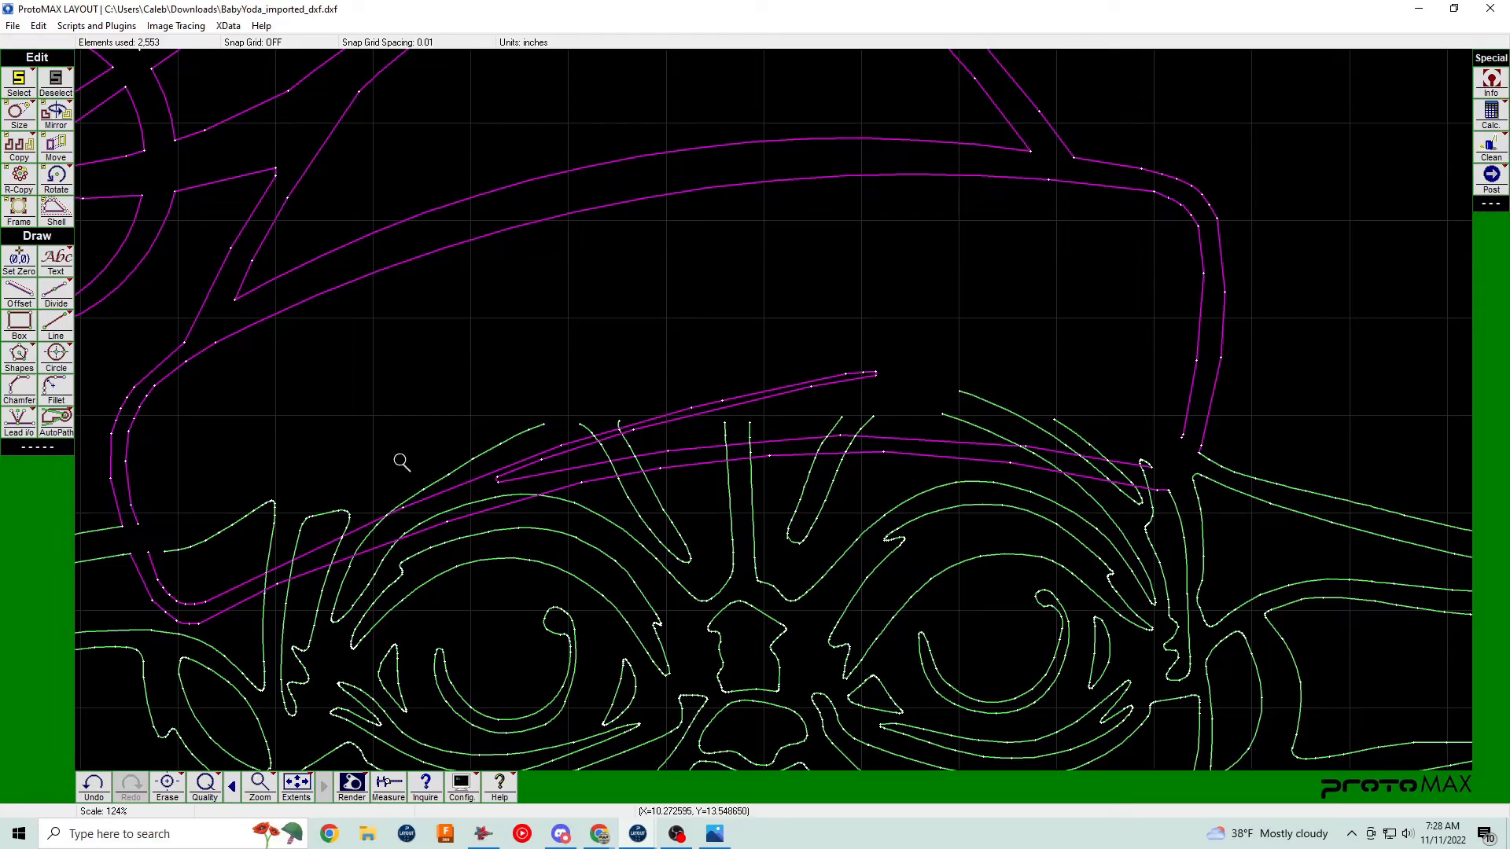
{"action": "left_click", "coordinate": [775, 414]}
{"action": "left_click", "coordinate": [782, 420]}
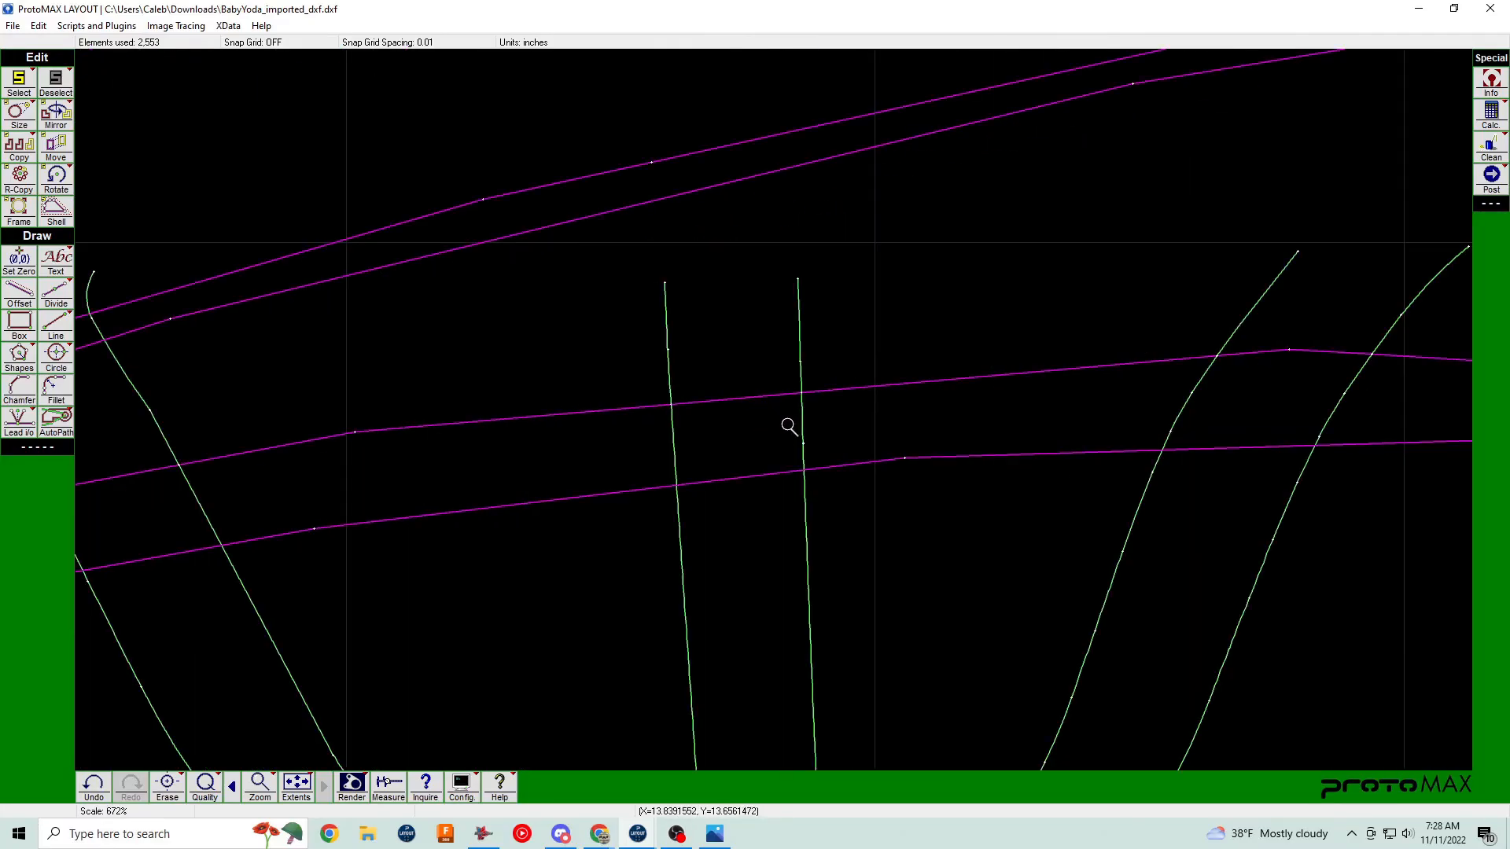
{"action": "right_click", "coordinate": [66, 298]}
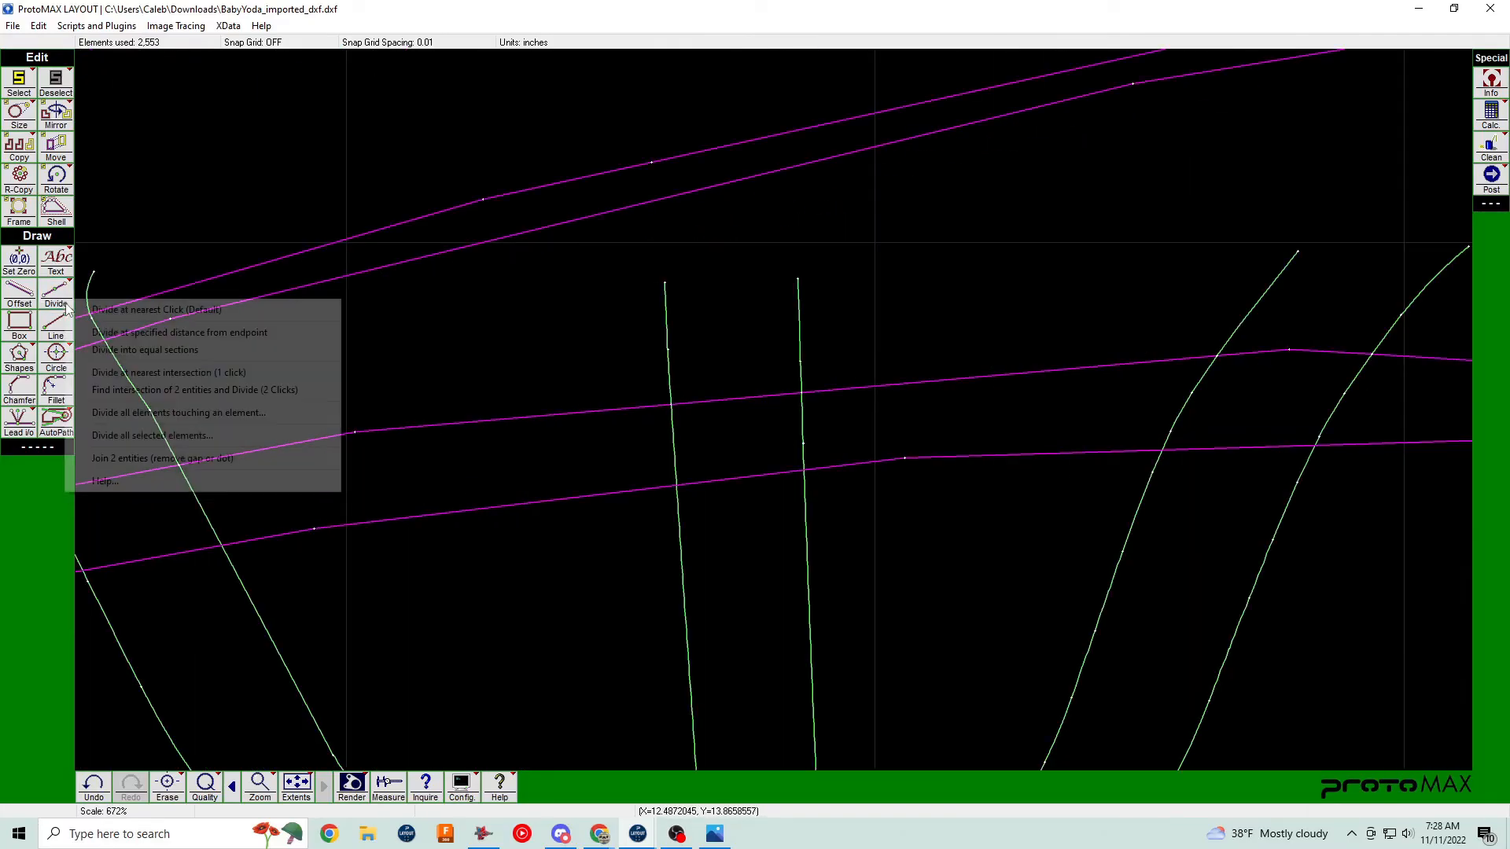
{"action": "left_click", "coordinate": [169, 371]}
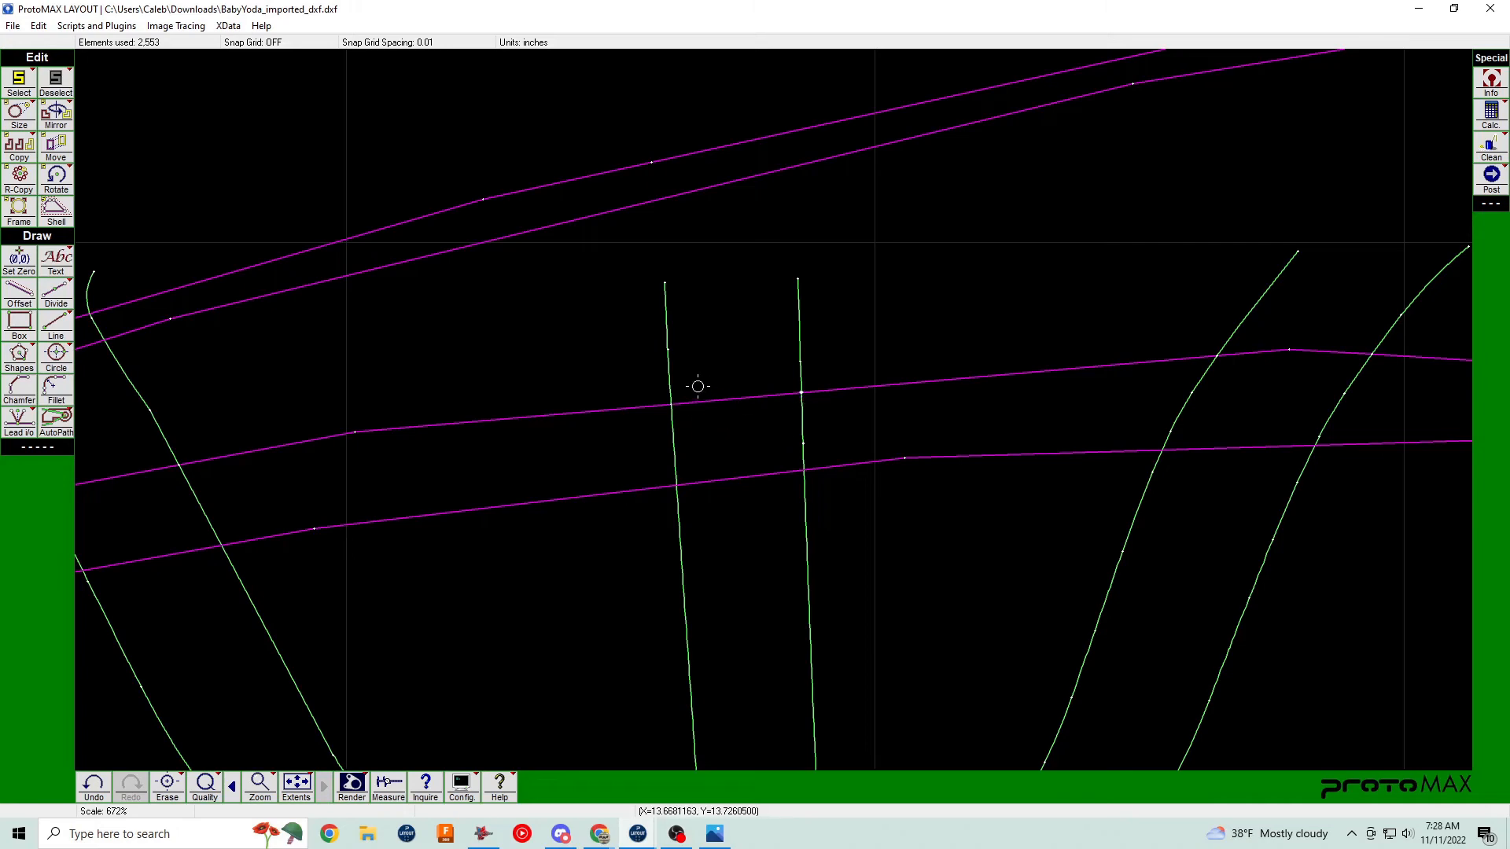
{"action": "left_click", "coordinate": [672, 388]}
{"action": "left_click", "coordinate": [801, 349]}
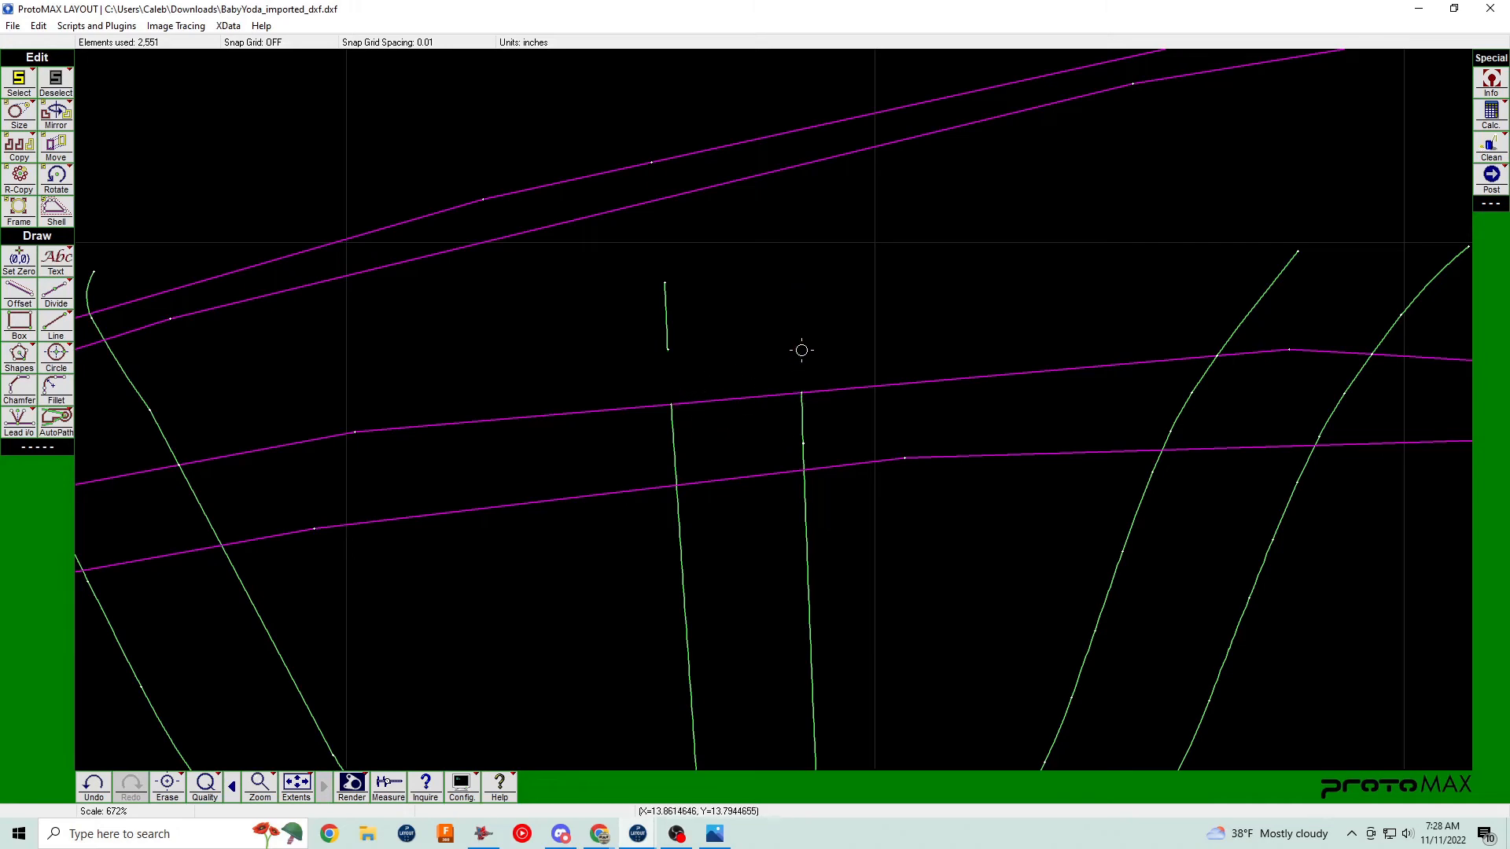
{"action": "right_click", "coordinate": [891, 350]}
Divide the two wrinkle lines just right of the forehead's centre at the brim's upper edge and erase the parts above it.
{"action": "left_click", "coordinate": [775, 412]}
{"action": "left_click", "coordinate": [775, 412]}
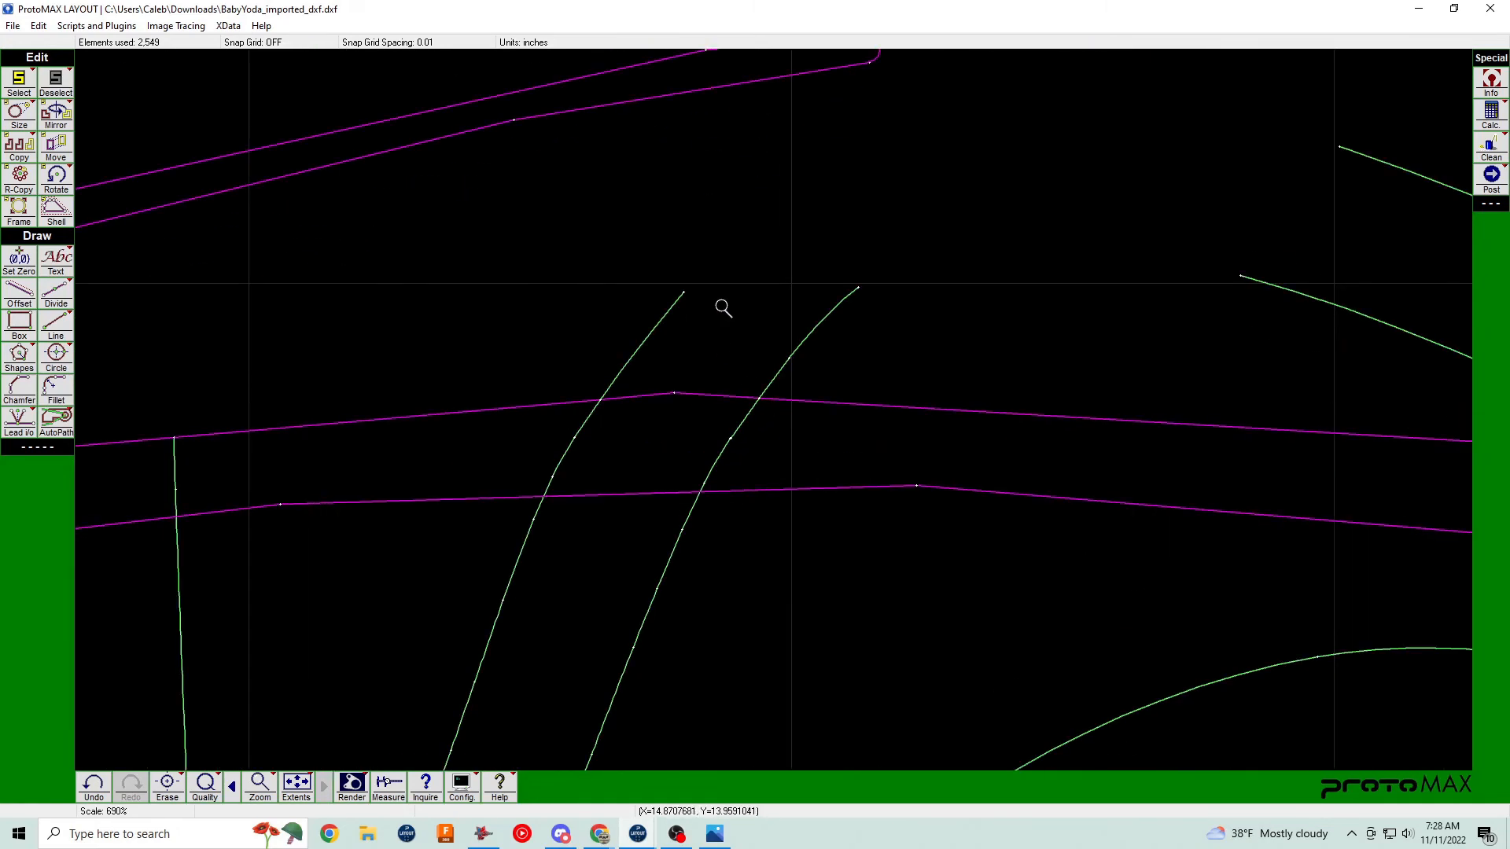
{"action": "right_click", "coordinate": [771, 411]}
{"action": "left_click", "coordinate": [775, 412]}
{"action": "scroll", "coordinate": [775, 412], "scroll_direction": "up", "scroll_amount": 1}
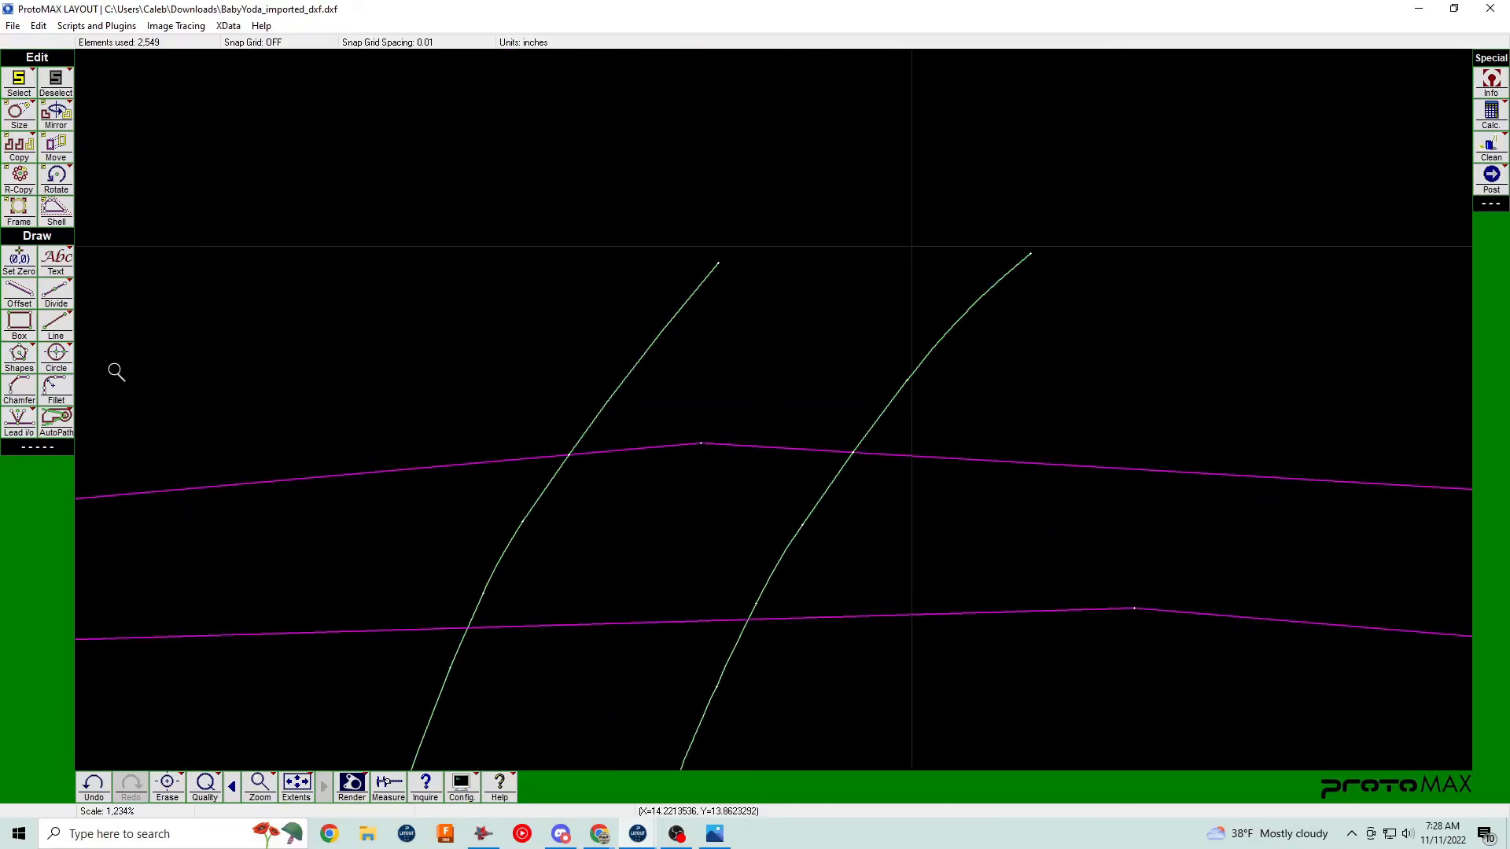
{"action": "left_click", "coordinate": [56, 289]}
{"action": "left_click", "coordinate": [142, 365]}
{"action": "left_click", "coordinate": [637, 382]}
{"action": "left_click", "coordinate": [915, 365]}
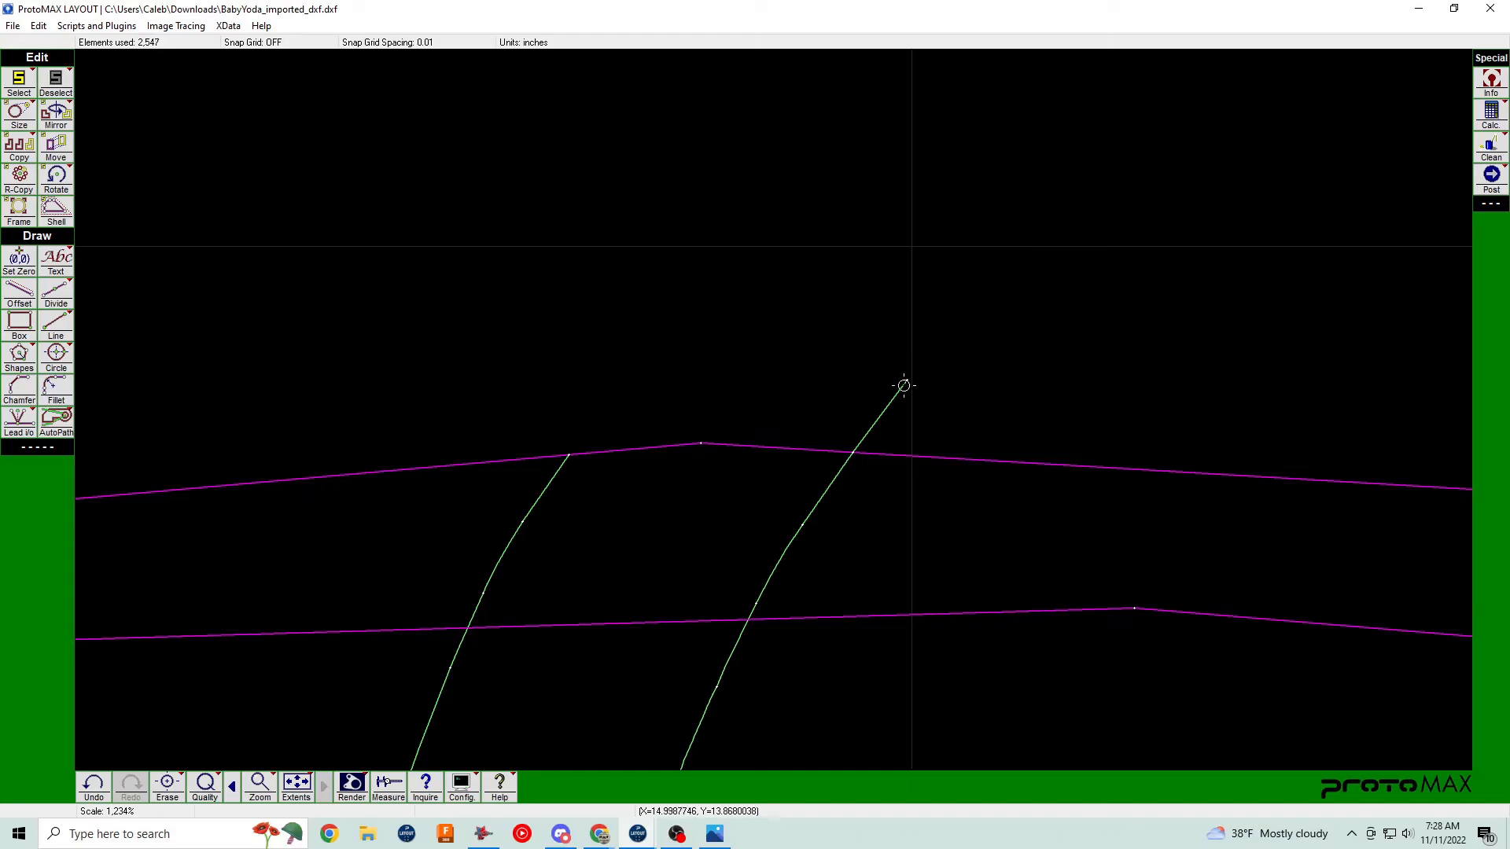
{"action": "left_click", "coordinate": [890, 402]}
Divide the three wrinkle lines above the right eye at the brim's upper edge and erase the parts above it.
{"action": "scroll", "coordinate": [893, 404], "scroll_direction": "down", "scroll_amount": 15}
{"action": "scroll", "coordinate": [987, 412], "scroll_direction": "up", "scroll_amount": 11}
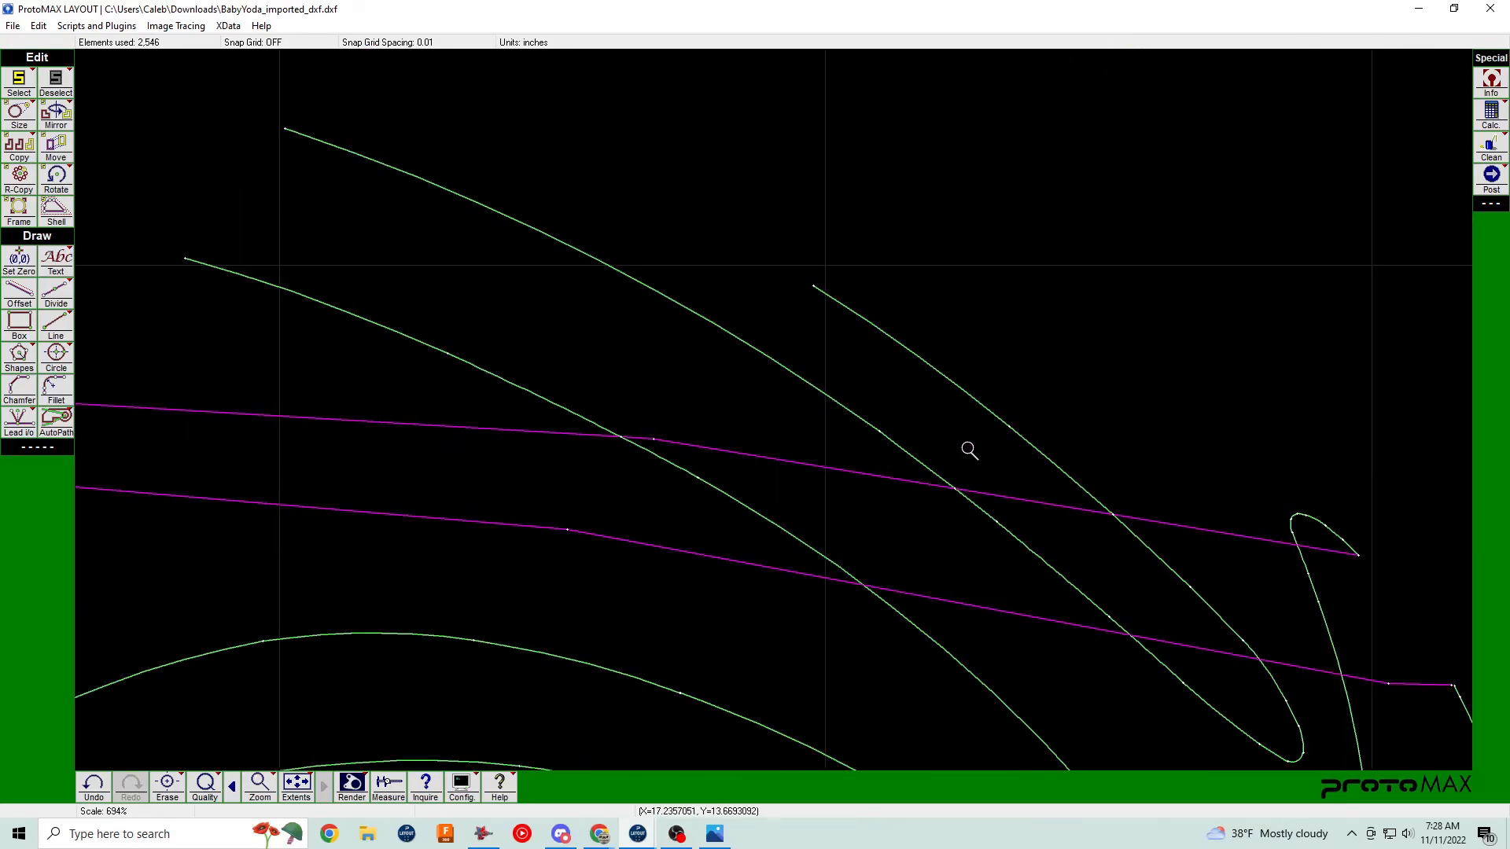
{"action": "left_click", "coordinate": [55, 293]}
{"action": "left_click", "coordinate": [155, 362]}
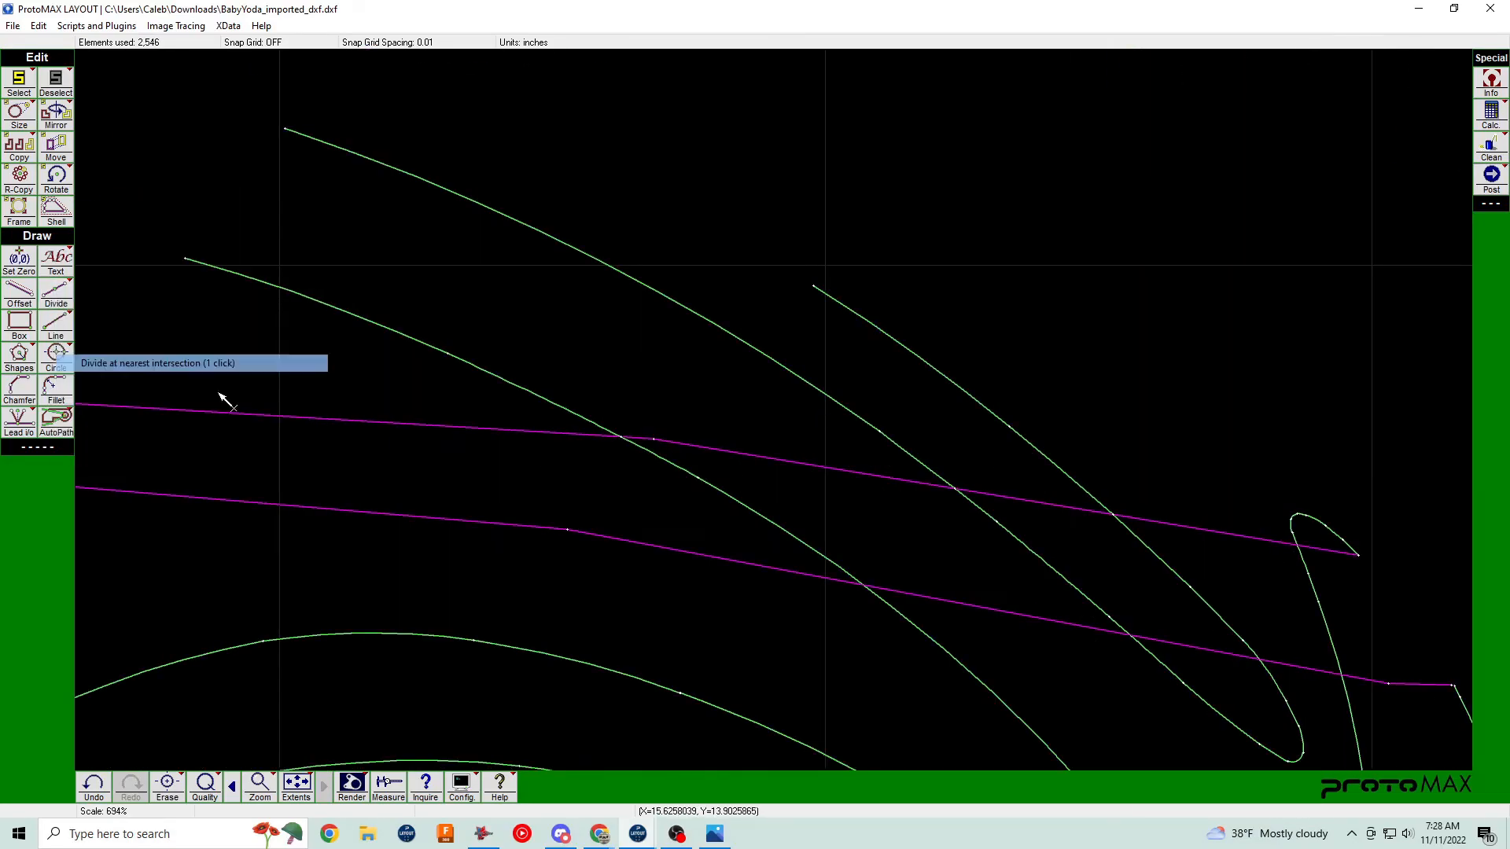
{"action": "left_click", "coordinate": [621, 437]}
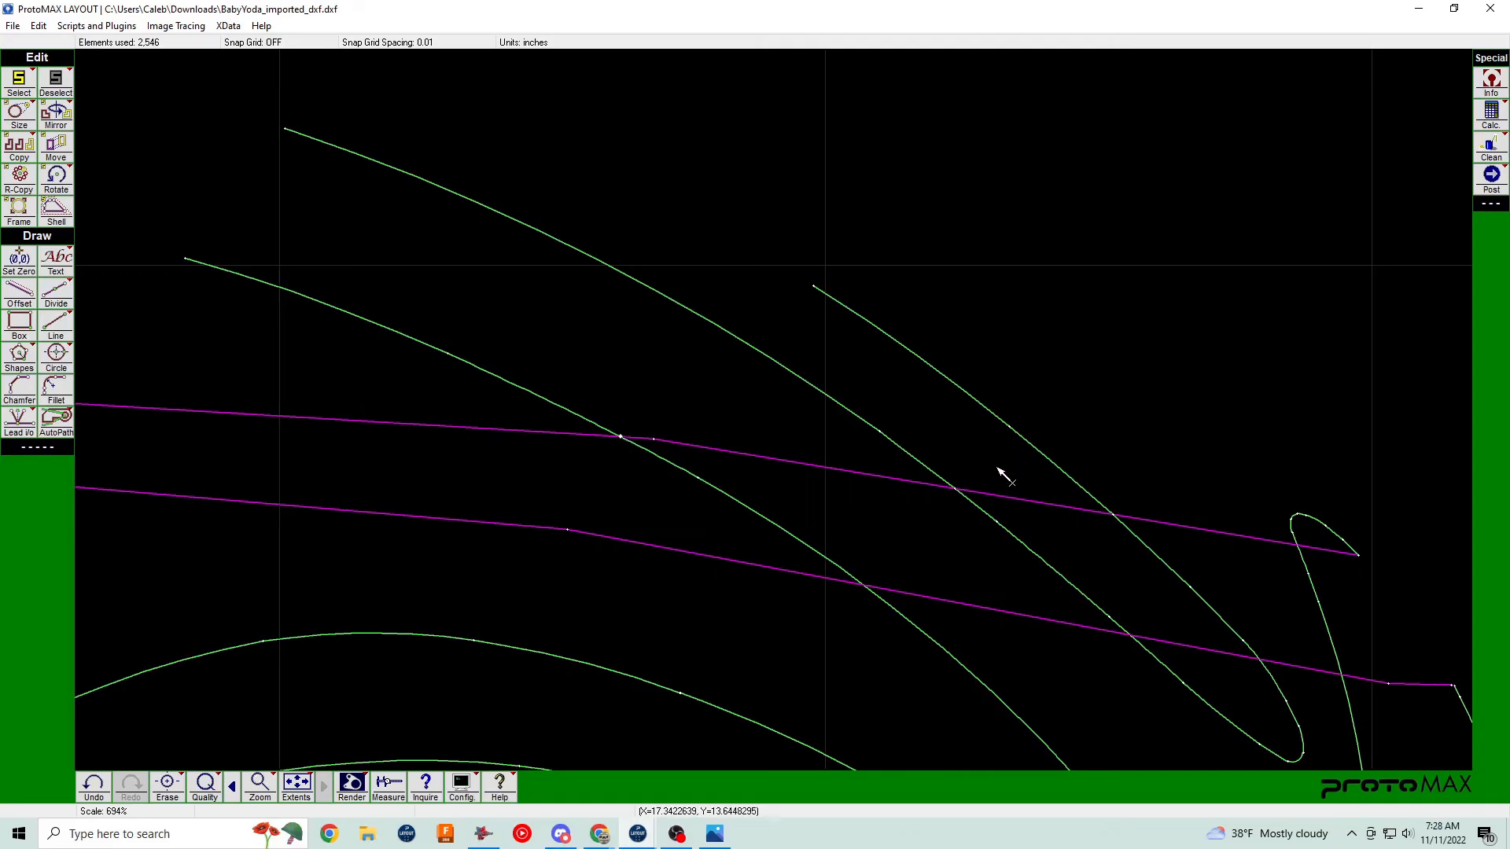
{"action": "left_click", "coordinate": [962, 489]}
{"action": "left_click", "coordinate": [1101, 497]}
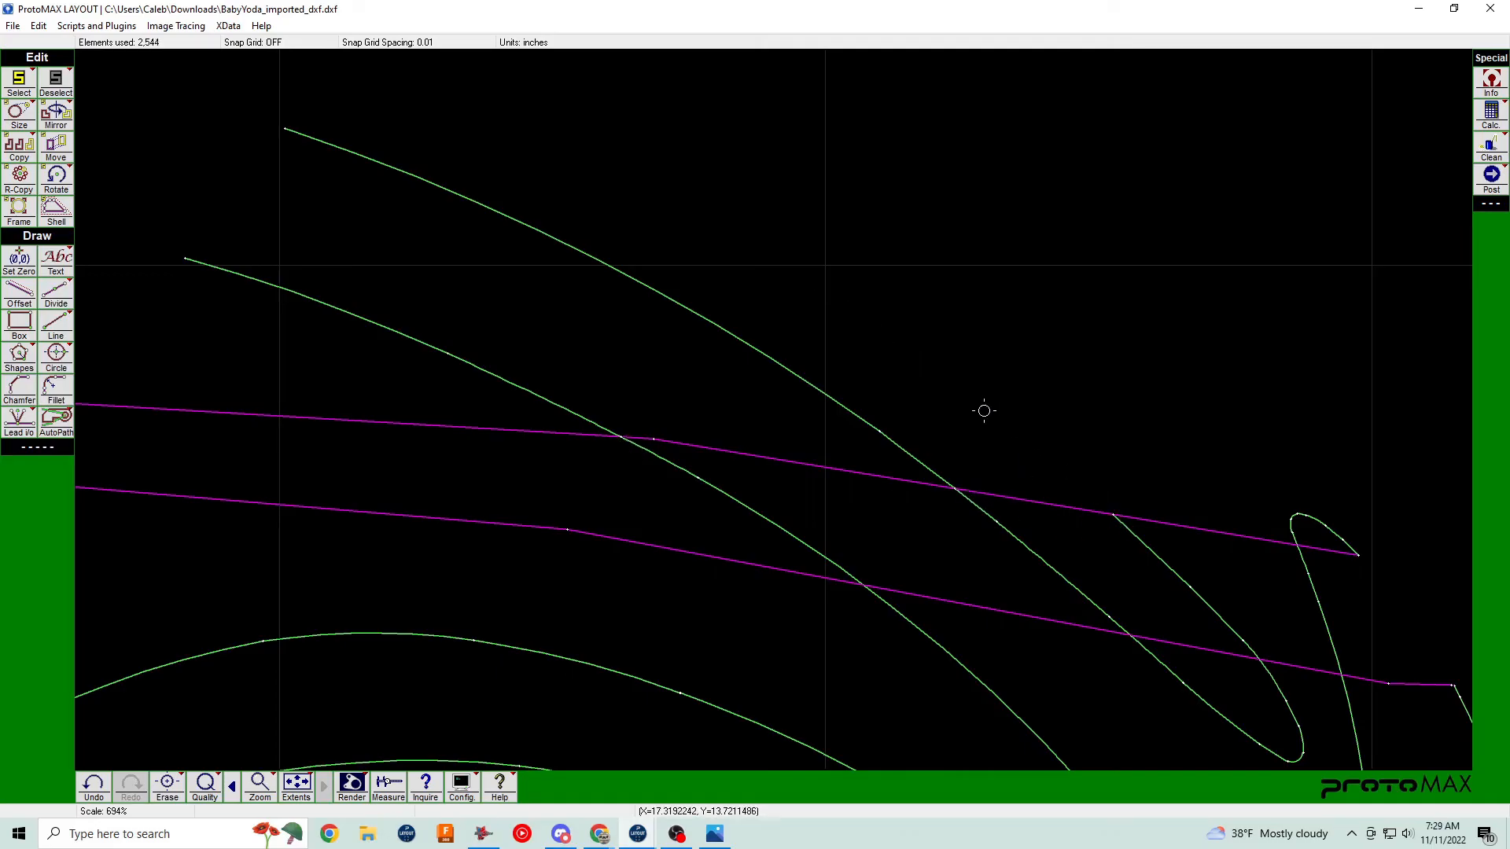
{"action": "left_click", "coordinate": [930, 467]}
{"action": "left_click", "coordinate": [573, 411]}
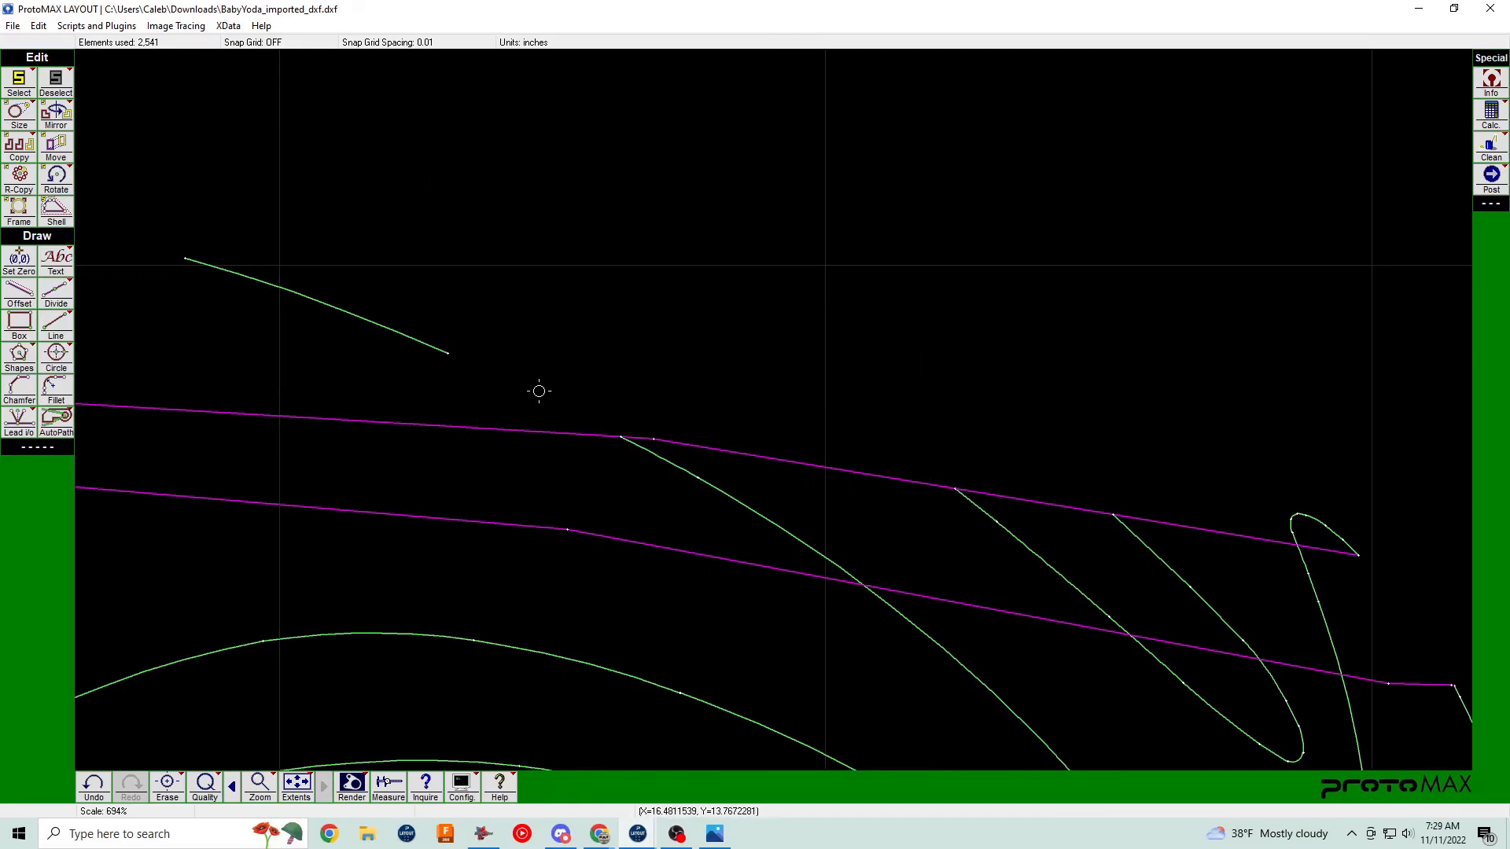
{"action": "left_click", "coordinate": [438, 344]}
Trim the two wrinkle lines left of the forehead's centre at the brim's lower edge and erase the brim segment between them.
{"action": "scroll", "coordinate": [771, 411], "scroll_direction": "down", "scroll_amount": 6}
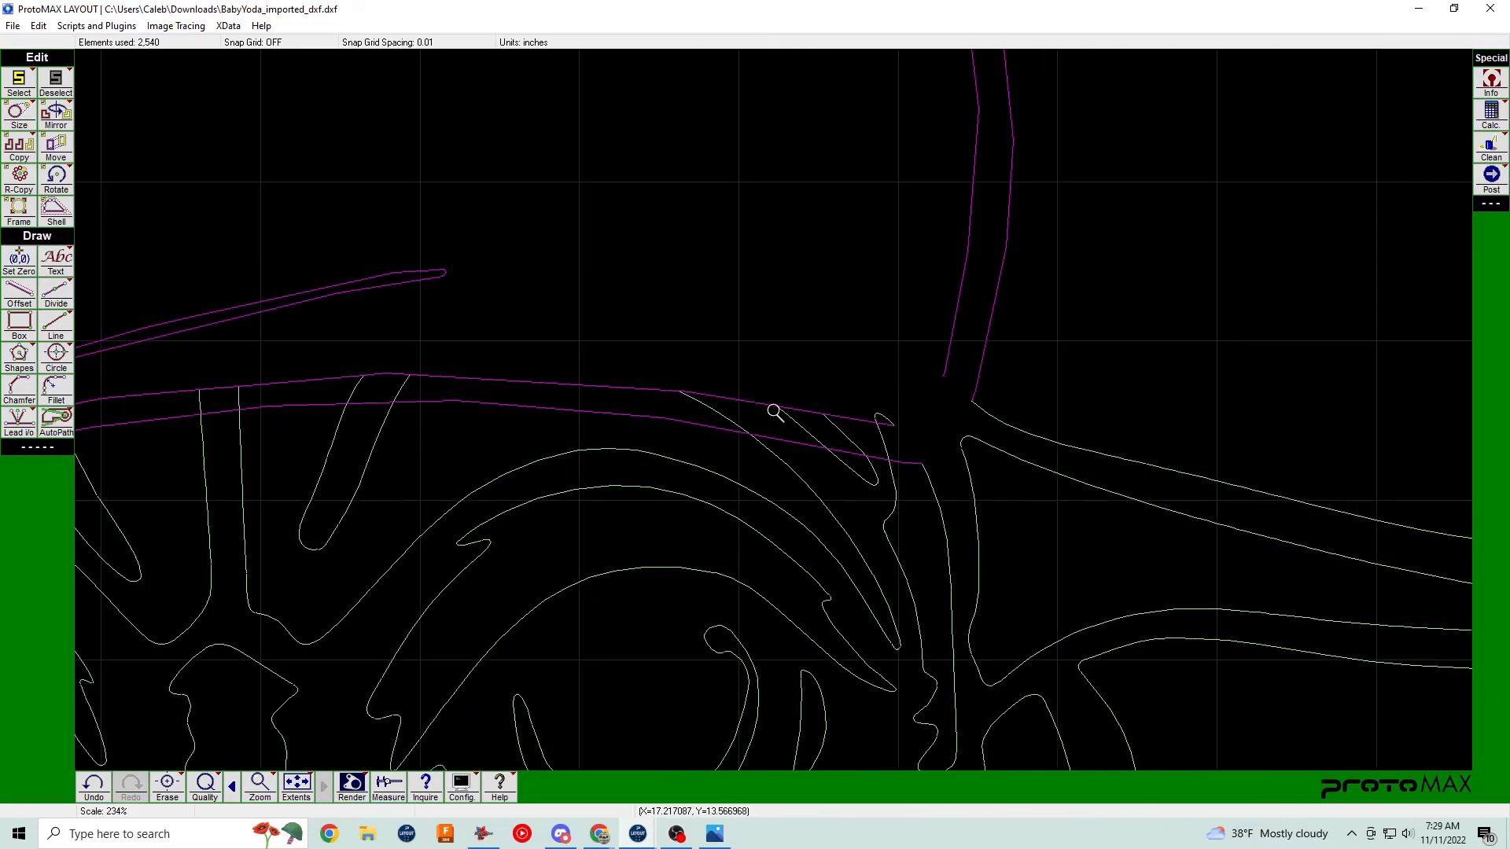
{"action": "scroll", "coordinate": [774, 411], "scroll_direction": "up", "scroll_amount": 5}
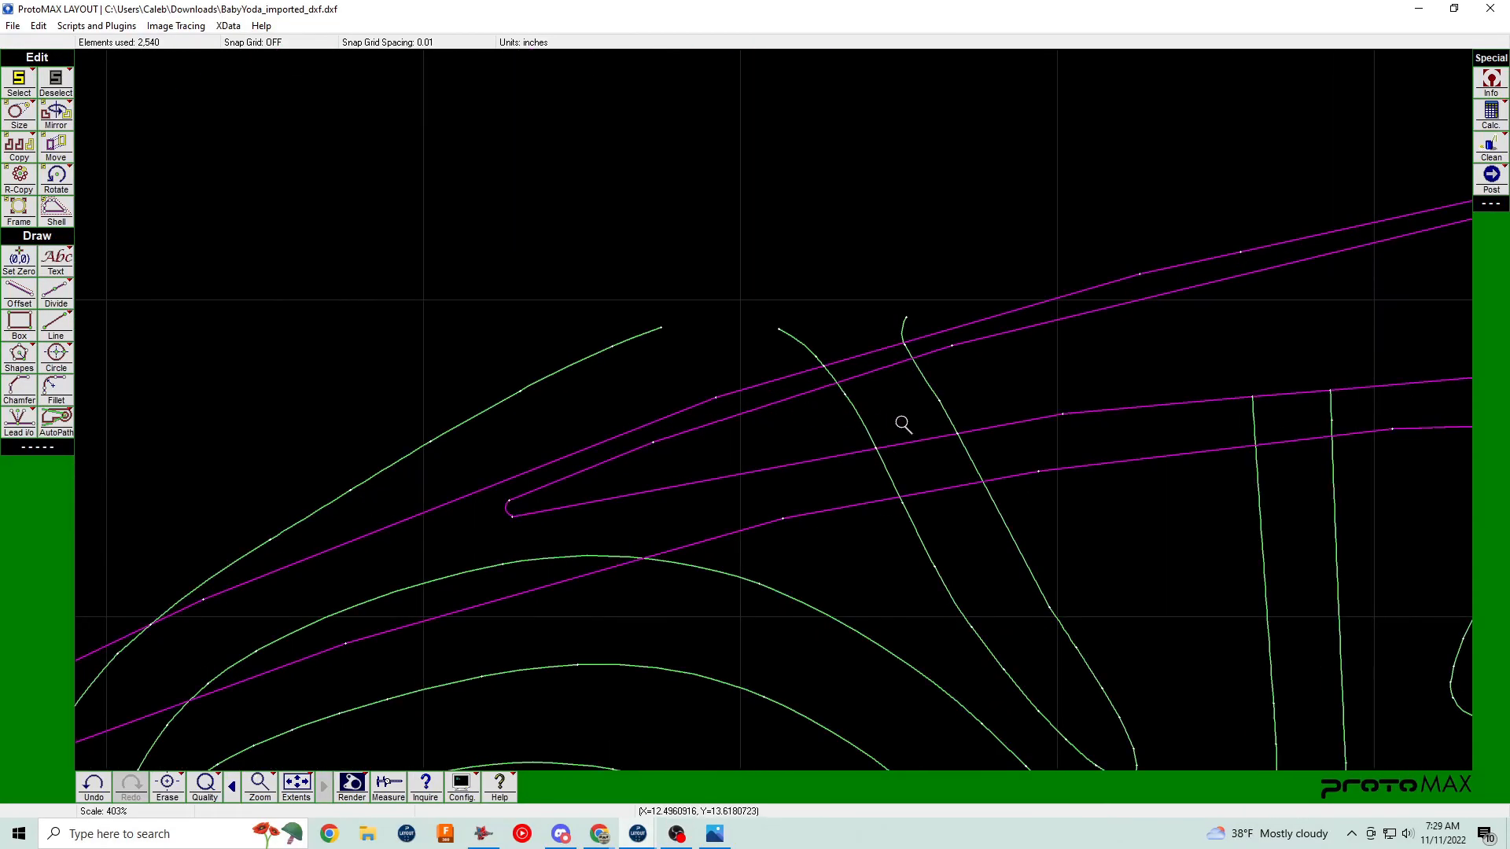
{"action": "left_click", "coordinate": [70, 283]}
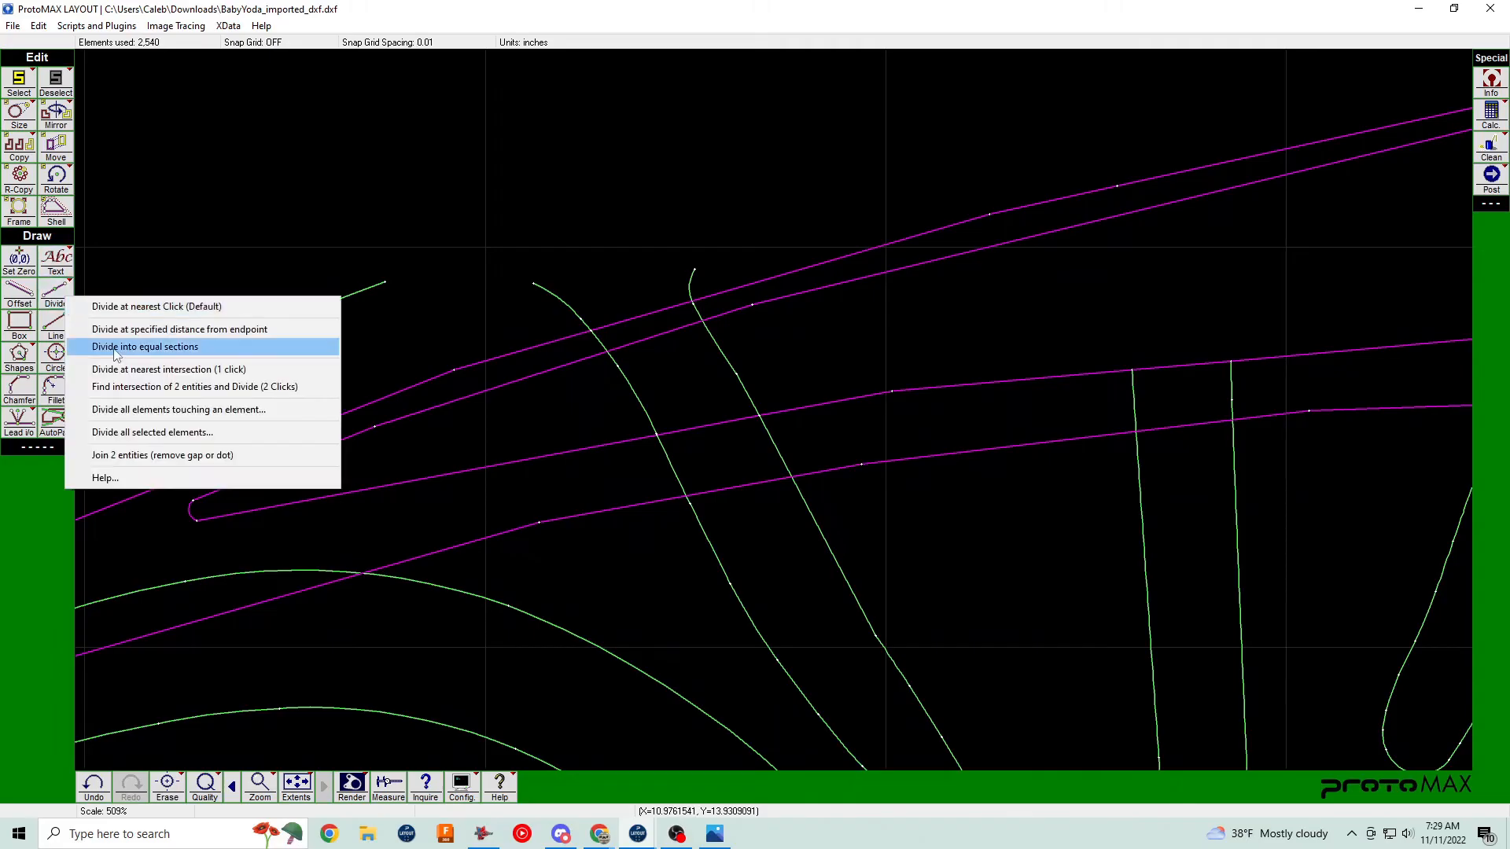
{"action": "left_click", "coordinate": [149, 369]}
{"action": "left_click", "coordinate": [791, 477]}
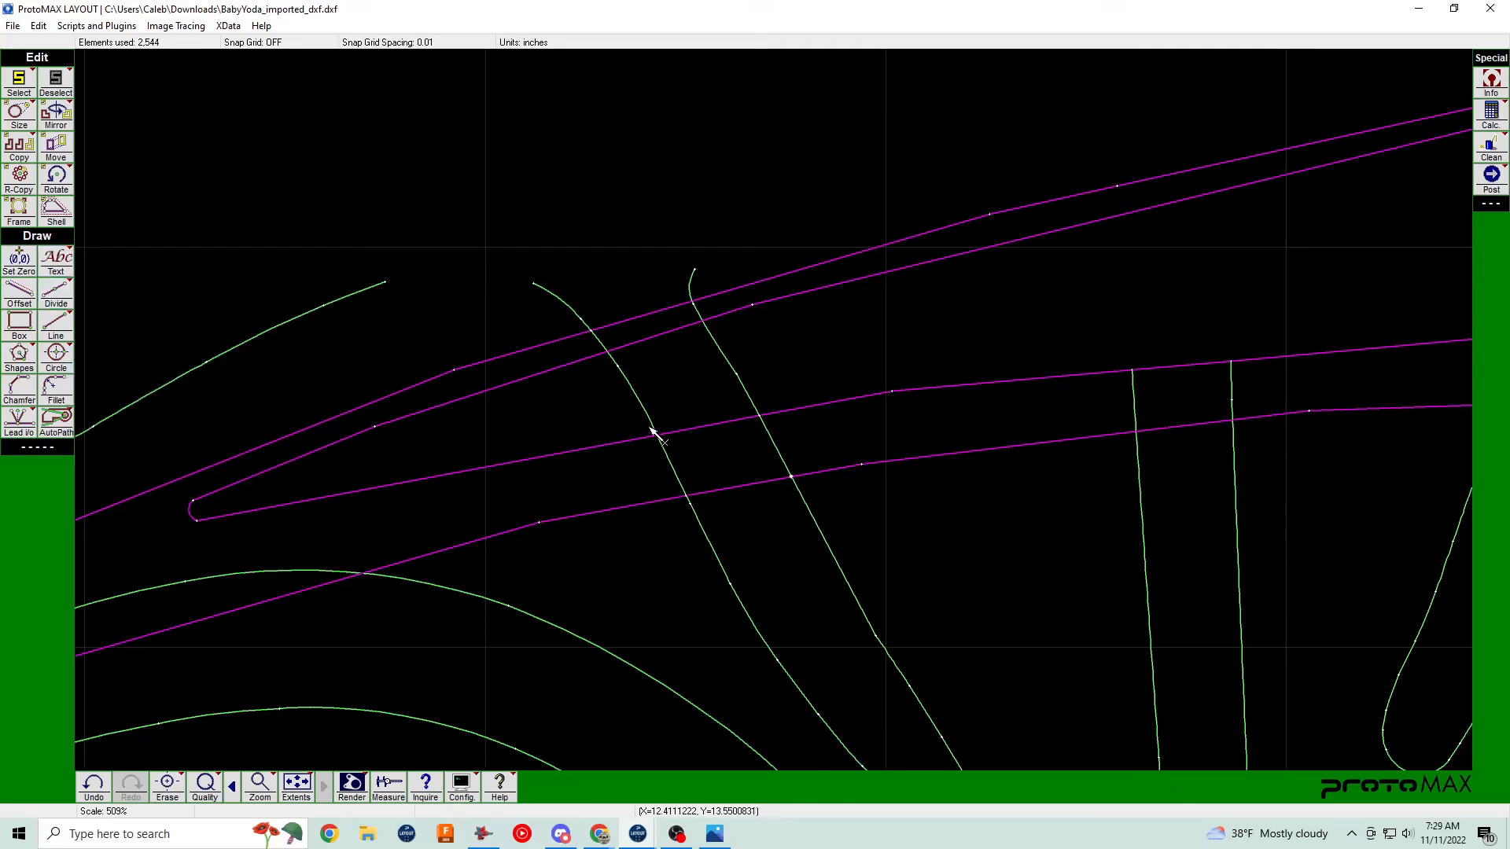
{"action": "left_click_drag", "start_coordinate": [678, 462], "coordinate": [565, 303]}
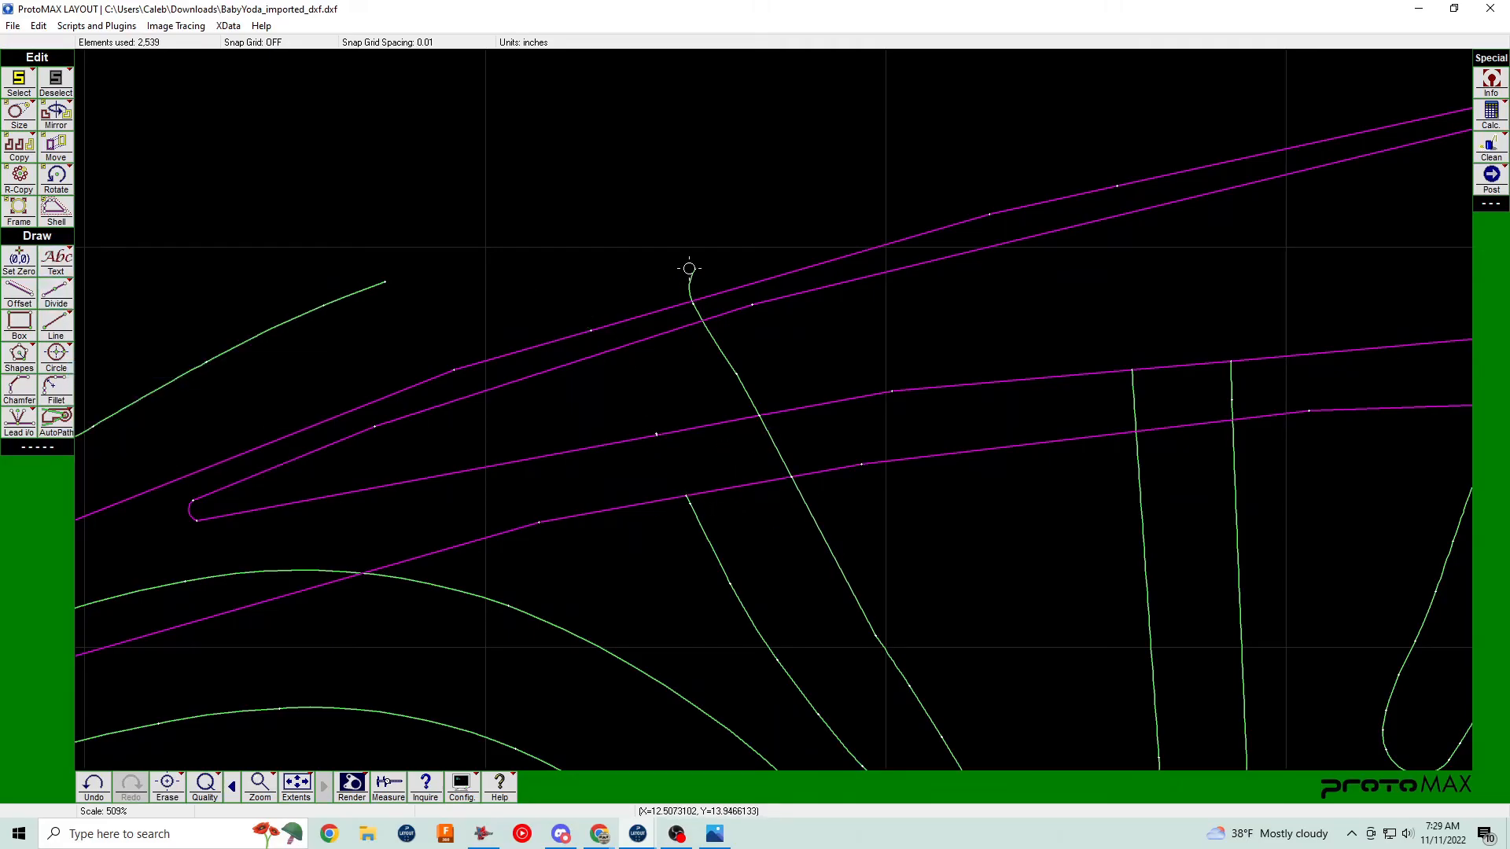
{"action": "left_click", "coordinate": [689, 269]}
{"action": "left_click", "coordinate": [720, 345]}
{"action": "left_click", "coordinate": [746, 387]}
{"action": "left_click", "coordinate": [776, 445]}
{"action": "left_click", "coordinate": [752, 487]}
Divide the pointed line beside the left ear at the brim's lower edge and erase everything of it inside the hat.
{"action": "scroll", "coordinate": [748, 504], "scroll_direction": "down", "scroll_amount": 4}
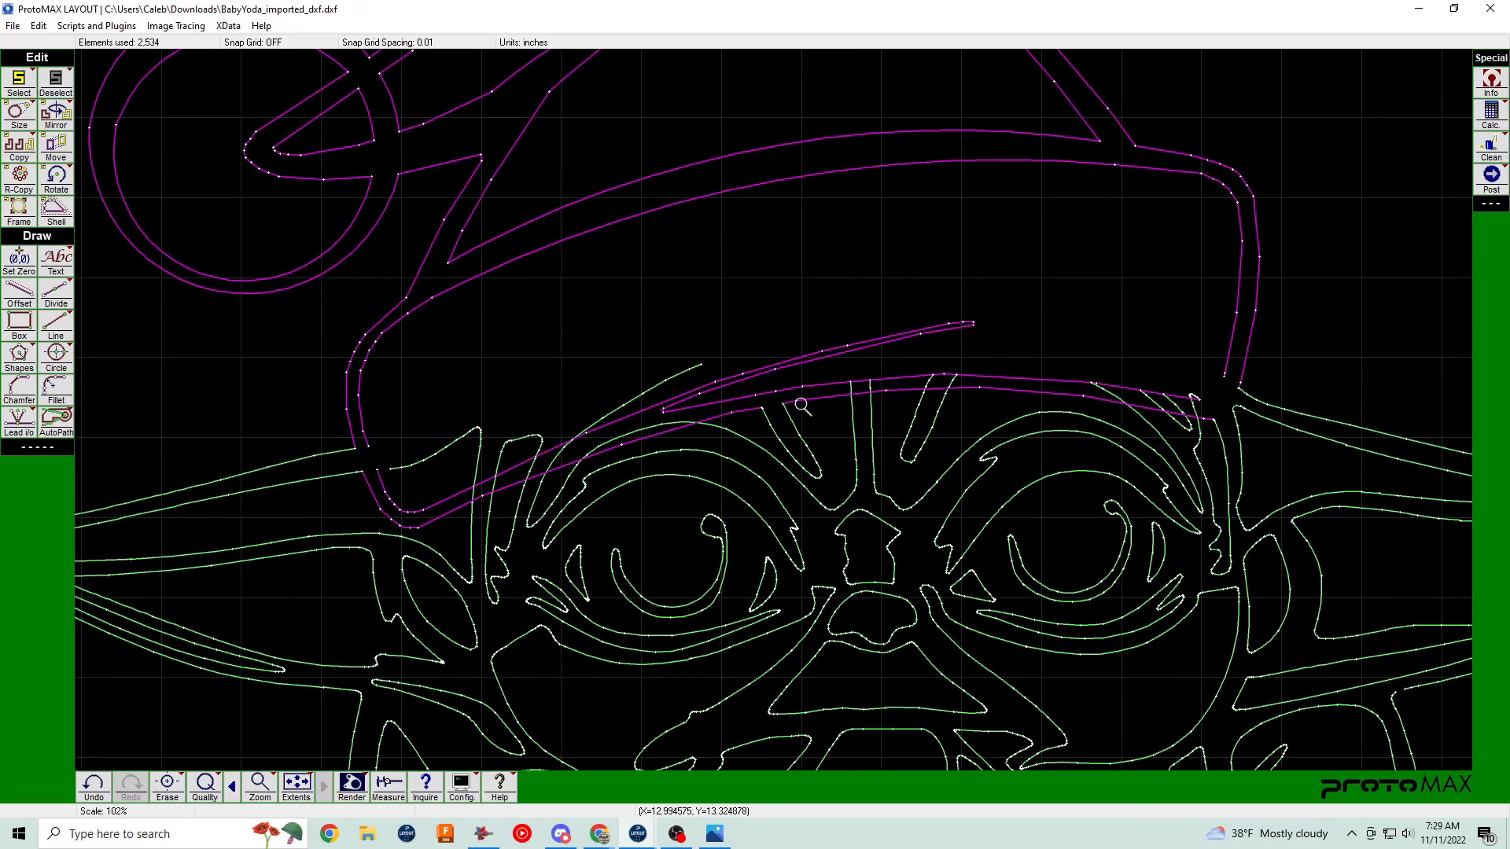
{"action": "scroll", "coordinate": [772, 412], "scroll_direction": "up", "scroll_amount": 4}
{"action": "scroll", "coordinate": [771, 411], "scroll_direction": "down", "scroll_amount": 3}
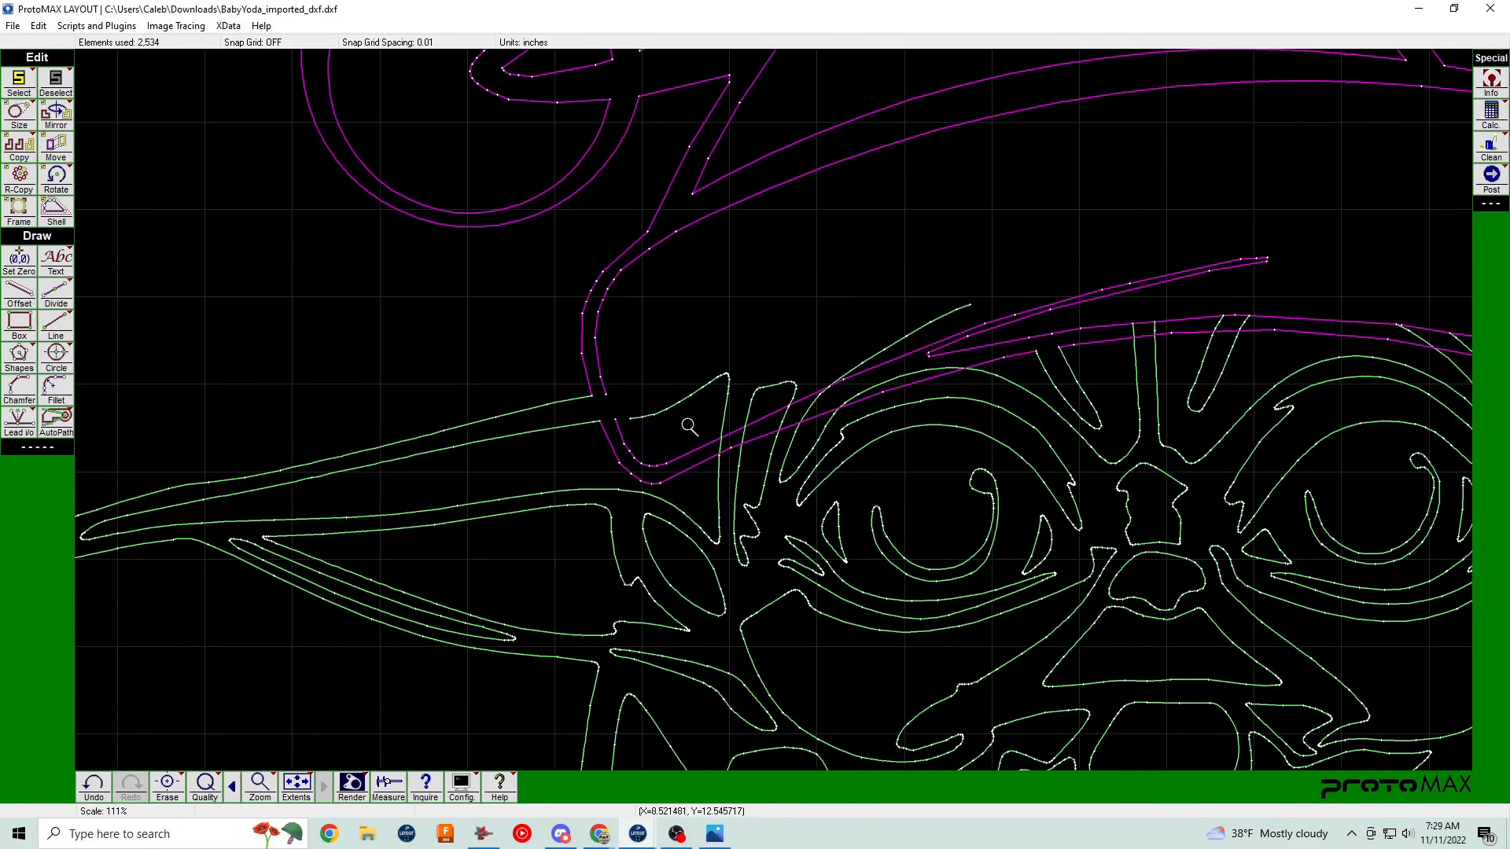
{"action": "scroll", "coordinate": [688, 427], "scroll_direction": "up", "scroll_amount": 3}
{"action": "right_click", "coordinate": [60, 302]}
{"action": "left_click", "coordinate": [145, 375]}
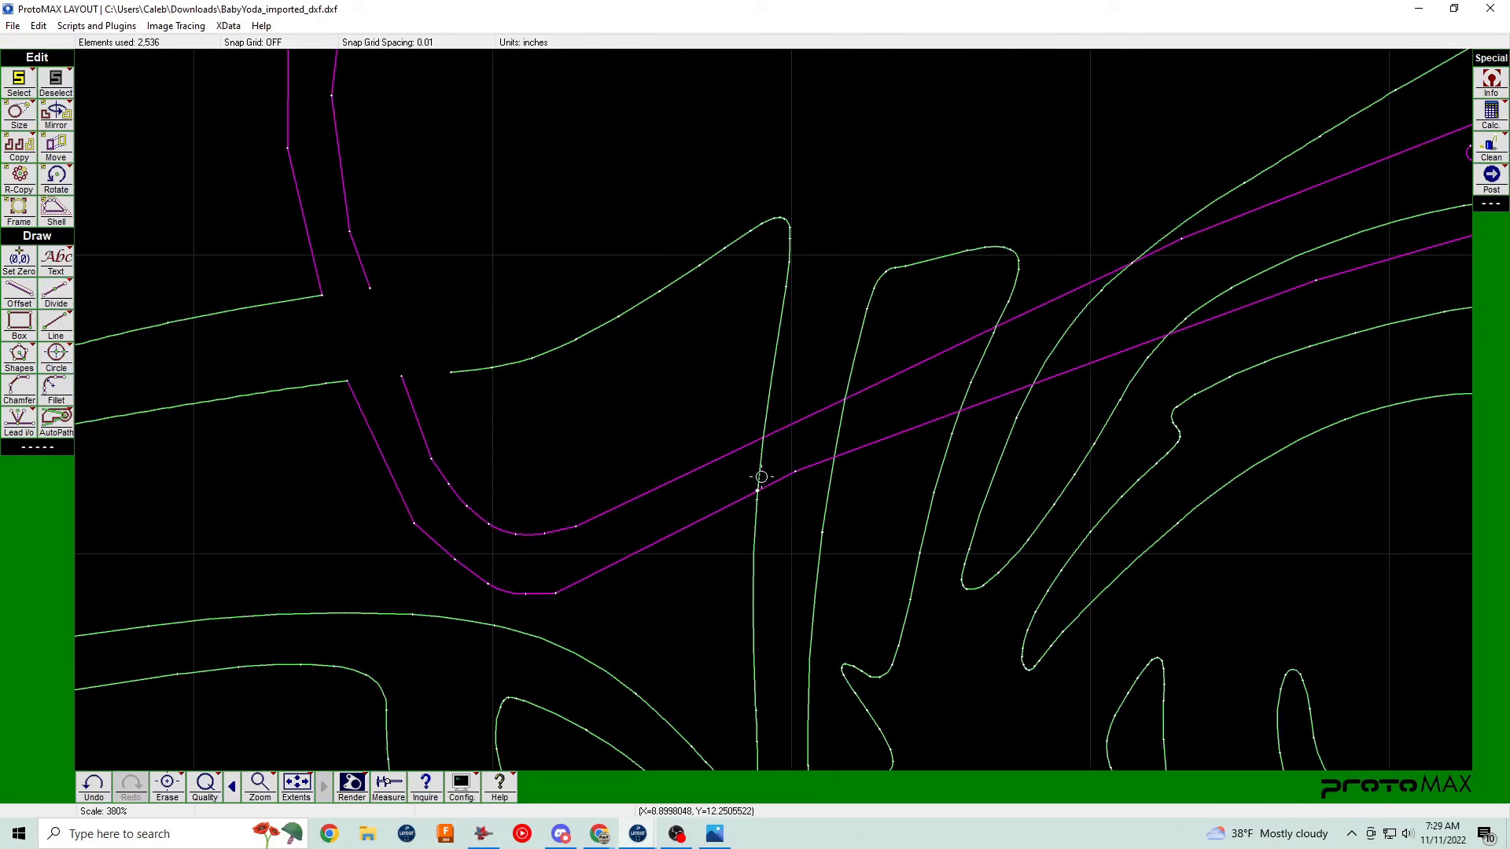
{"action": "left_click", "coordinate": [760, 472]}
{"action": "left_click", "coordinate": [774, 362]}
{"action": "left_click", "coordinate": [786, 278]}
{"action": "left_click", "coordinate": [788, 250]}
{"action": "left_click_drag", "start_coordinate": [425, 173], "coordinate": [817, 363]}
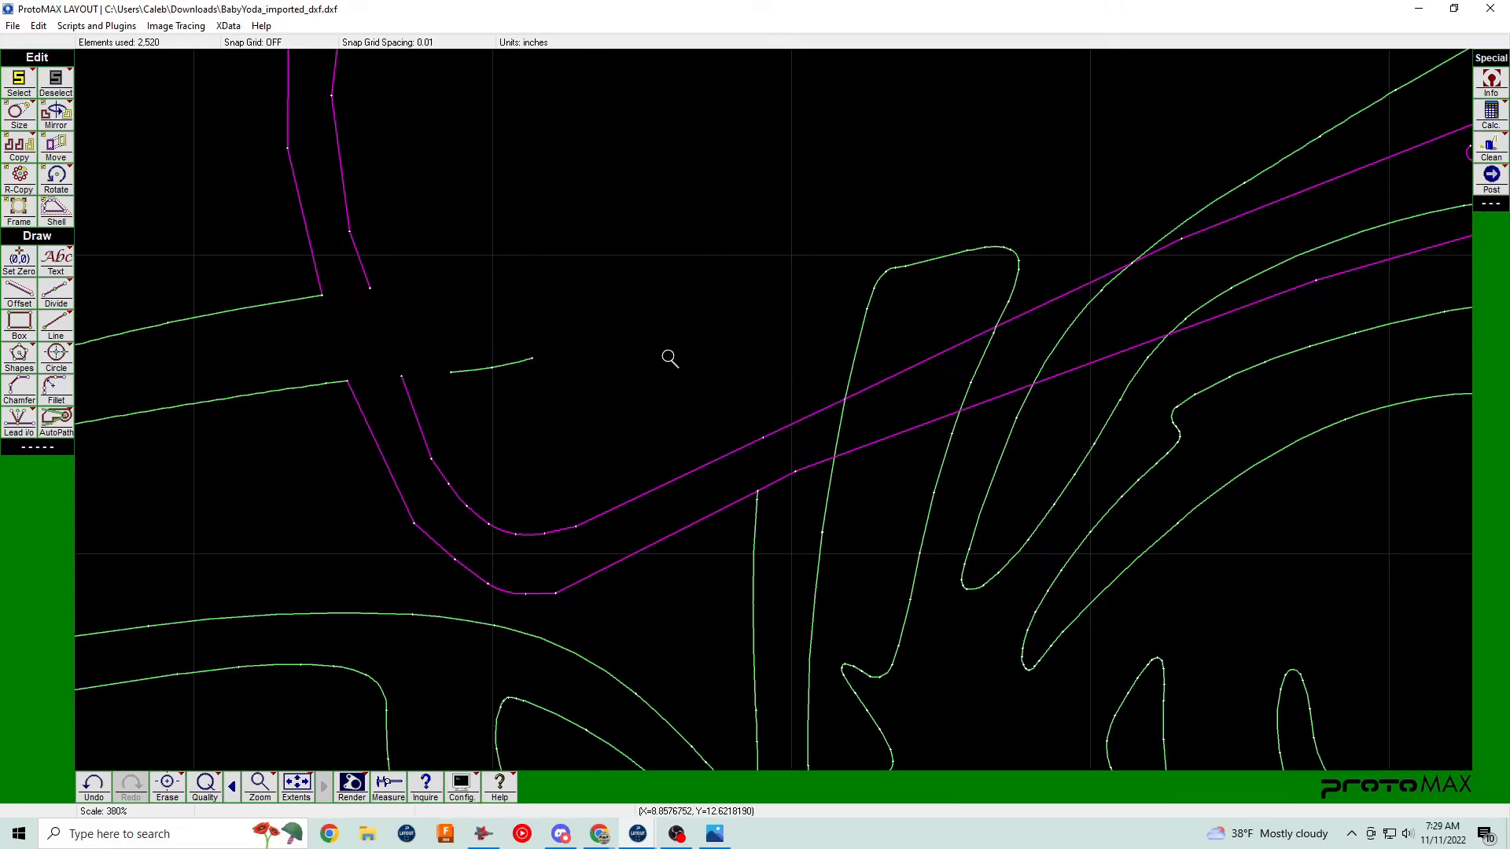
{"action": "left_click", "coordinate": [482, 367]}
Trim the rounded loop left of the left eye at the brim's lower edge and erase the brim segment between its two sides.
{"action": "scroll", "coordinate": [482, 367], "scroll_direction": "up", "scroll_amount": 2}
{"action": "right_click", "coordinate": [56, 296]}
{"action": "left_click", "coordinate": [145, 376]}
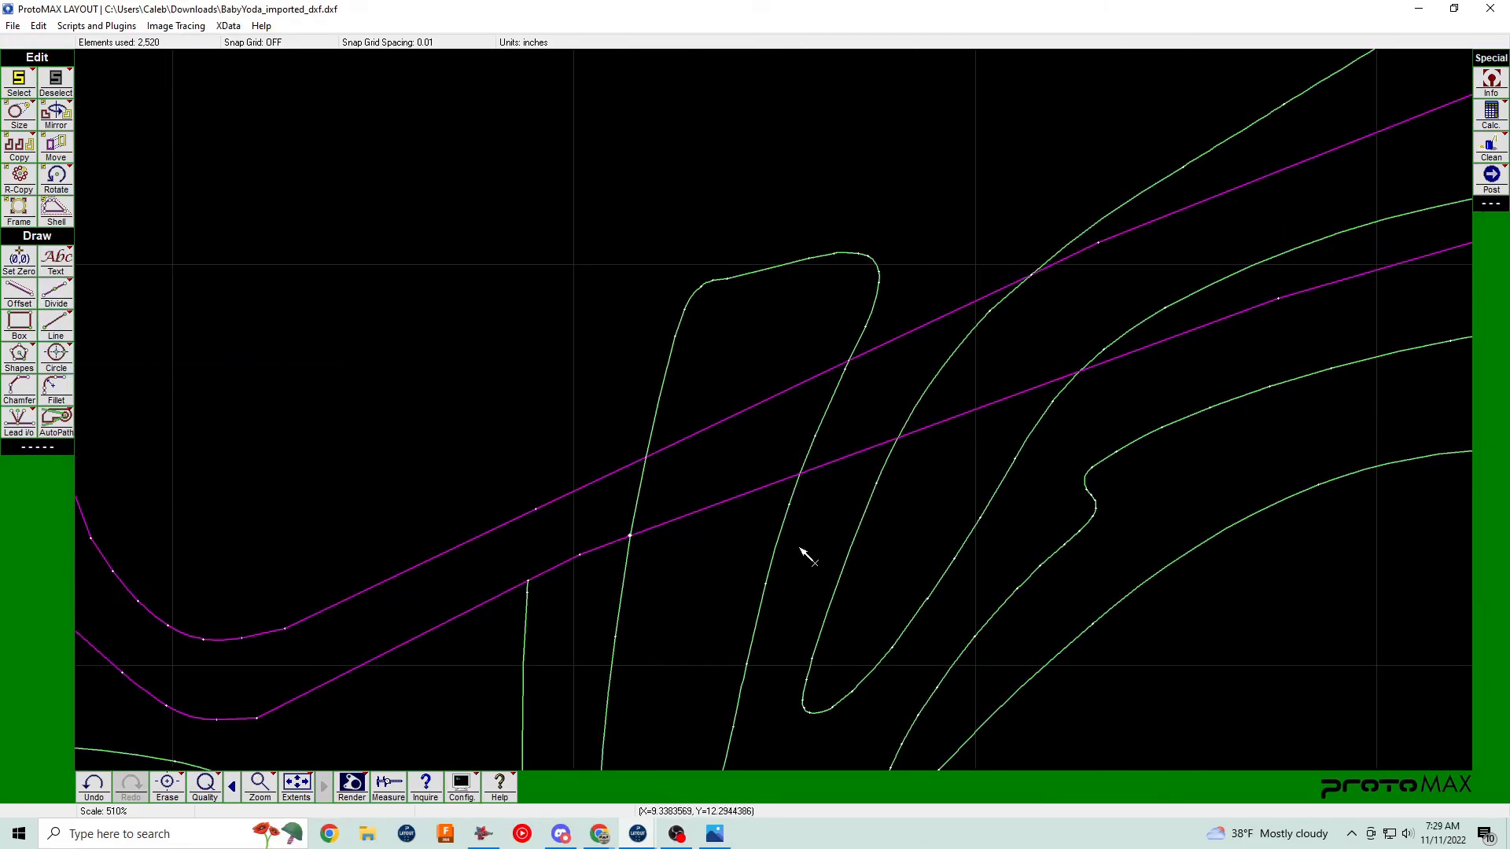
{"action": "left_click", "coordinate": [639, 495]}
{"action": "left_click", "coordinate": [665, 375]}
{"action": "left_click", "coordinate": [679, 322]}
{"action": "left_click", "coordinate": [693, 295]}
{"action": "left_click", "coordinate": [719, 279]}
{"action": "left_click", "coordinate": [768, 268]}
{"action": "left_click_drag", "start_coordinate": [691, 236], "coordinate": [888, 295]}
{"action": "left_click", "coordinate": [869, 312]}
{"action": "left_click", "coordinate": [857, 342]}
{"action": "left_click", "coordinate": [834, 398]}
{"action": "left_click", "coordinate": [807, 453]}
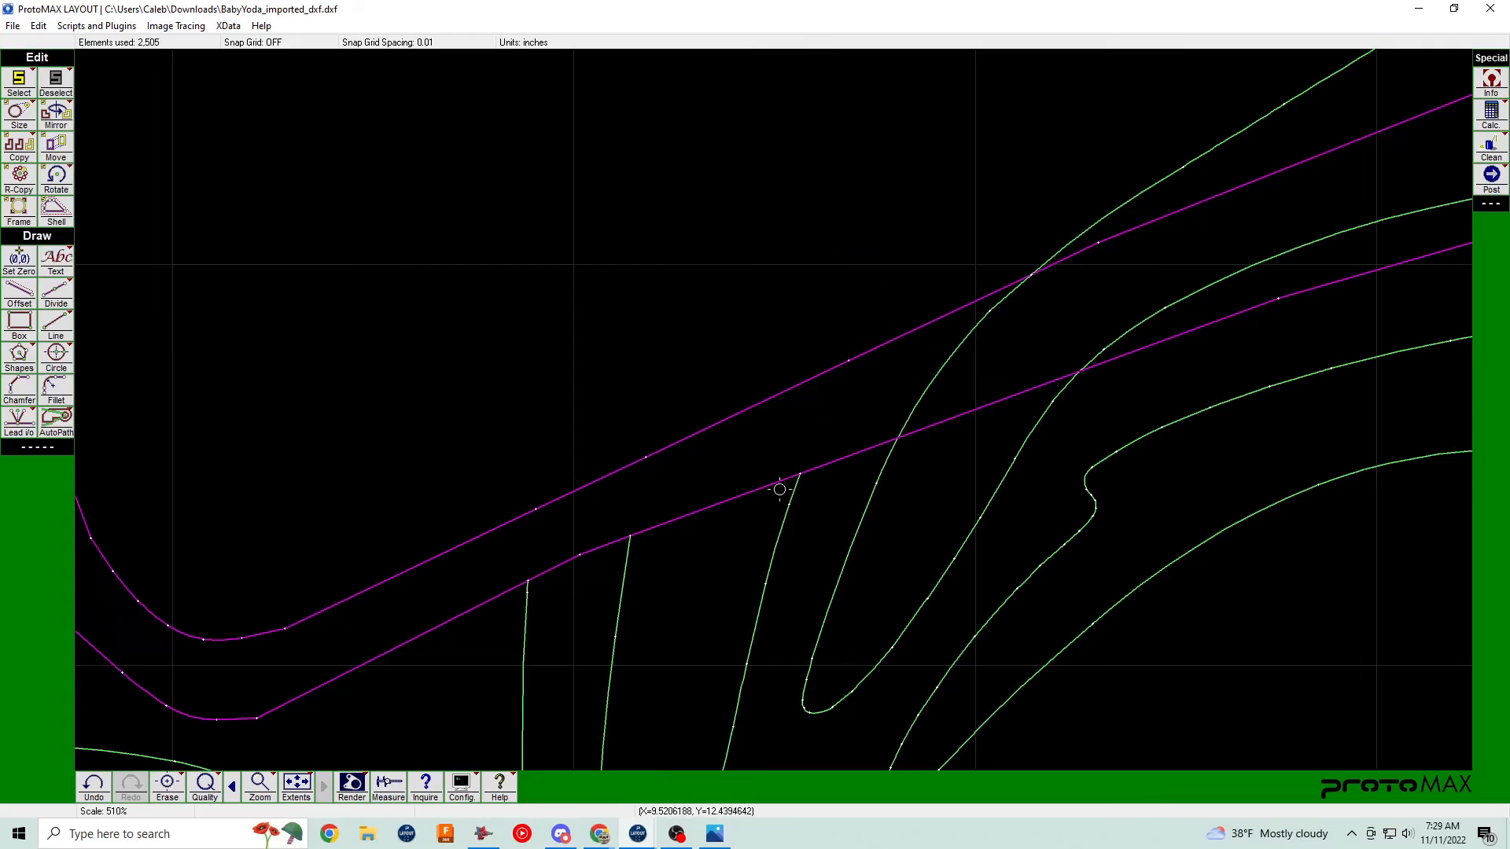
{"action": "left_click", "coordinate": [727, 505]}
Divide the outer wrinkle above the left eye at the brim's lower edge, erasing the brim segment across it and its line inside the brim.
{"action": "scroll", "coordinate": [760, 524], "scroll_direction": "down", "scroll_amount": 1}
{"action": "right_click", "coordinate": [56, 296]}
{"action": "left_click", "coordinate": [145, 368]}
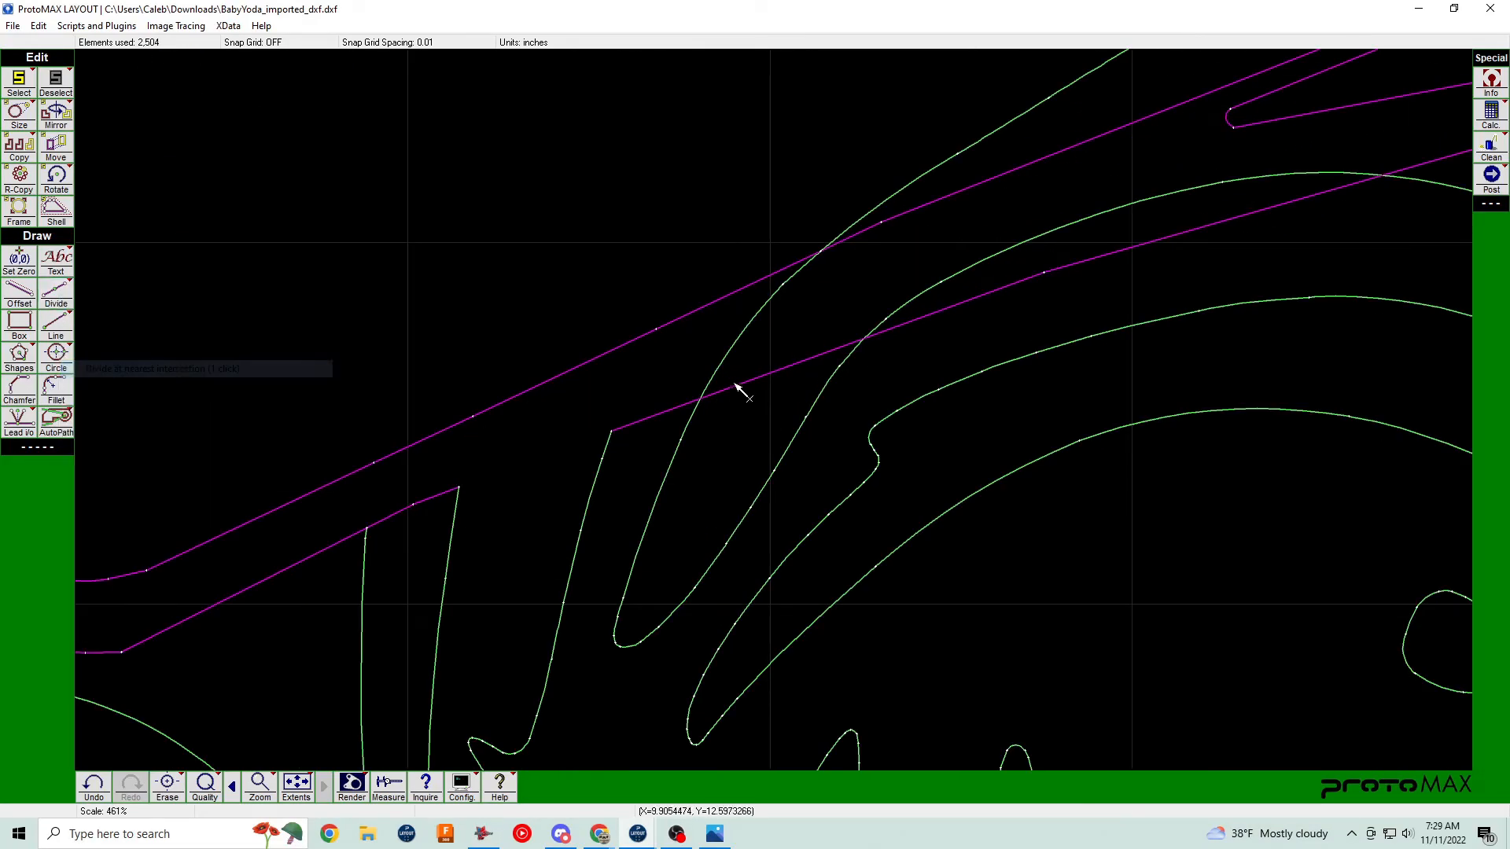
{"action": "left_click", "coordinate": [708, 402]}
{"action": "scroll", "coordinate": [857, 331], "scroll_direction": "up", "scroll_amount": 1}
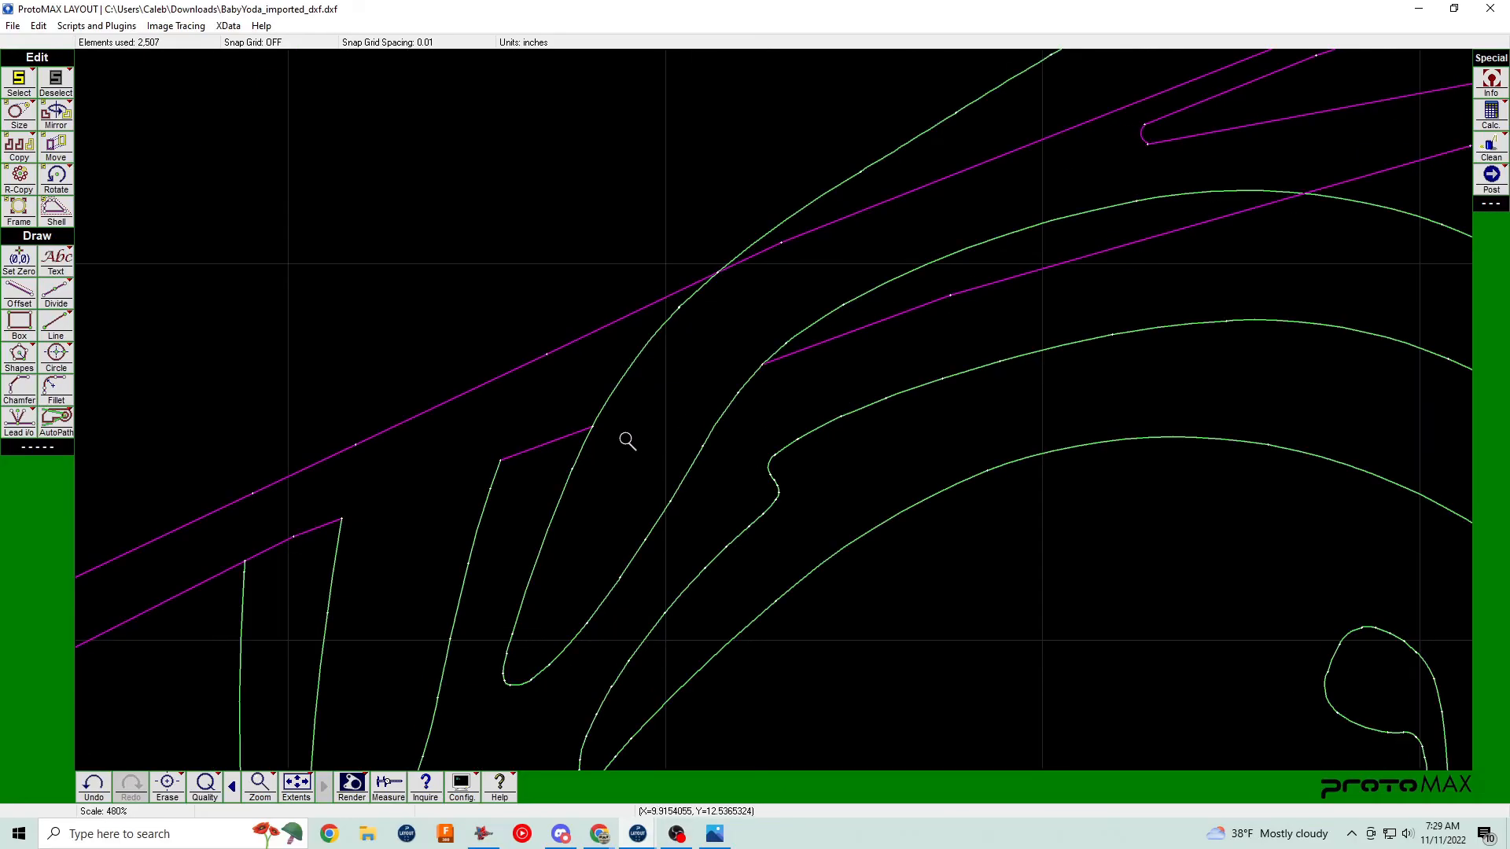
{"action": "left_click", "coordinate": [686, 300]}
{"action": "left_click", "coordinate": [739, 251]}
{"action": "scroll", "coordinate": [739, 250], "scroll_direction": "down", "scroll_amount": 3}
Erase the remaining loose wrinkle line above the brim and the uppermost arc over the left eye.
{"action": "left_click", "coordinate": [729, 399]}
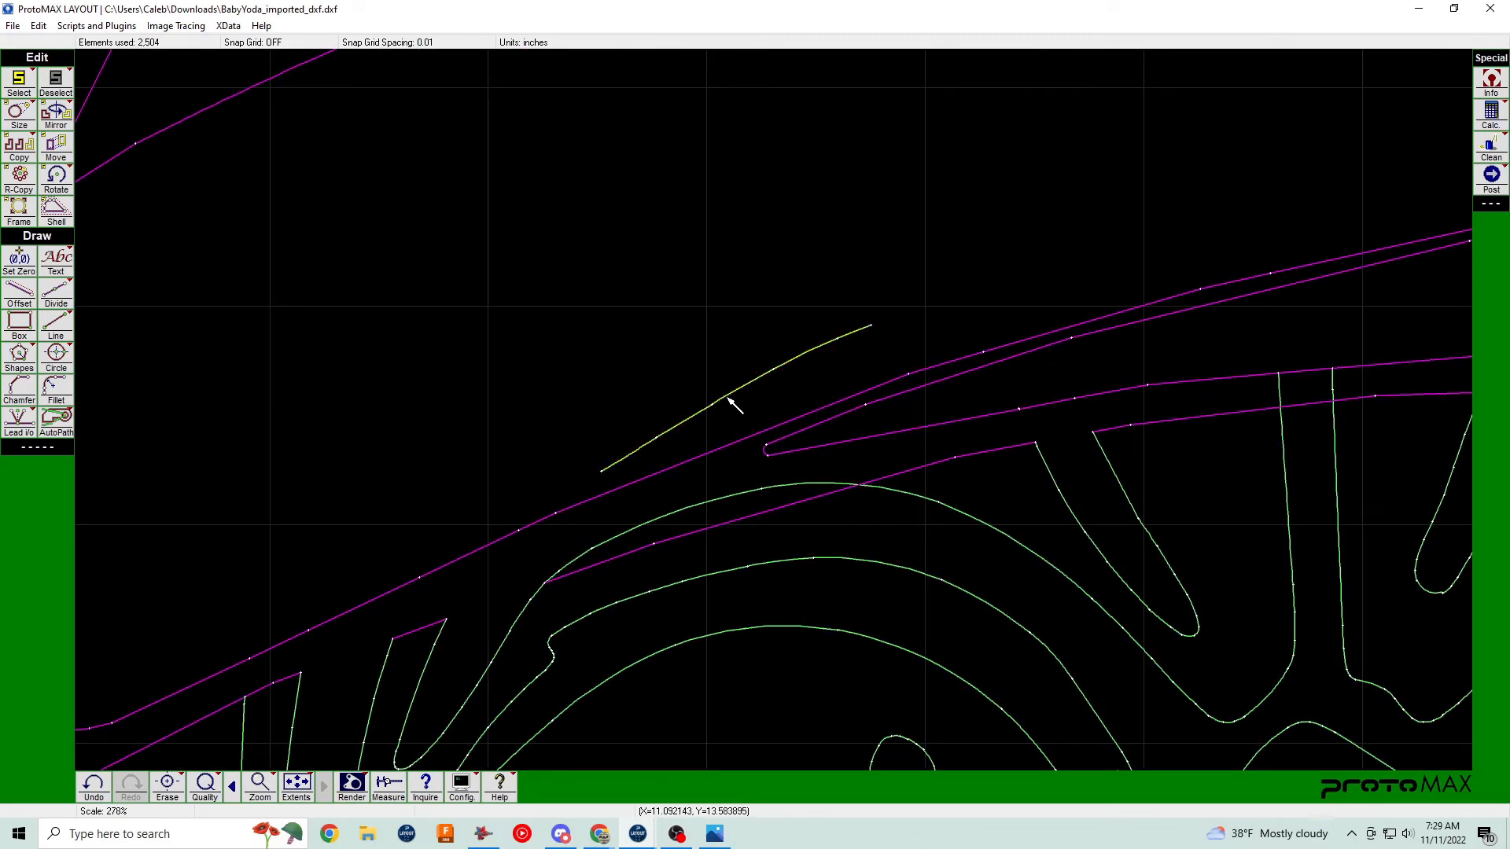
{"action": "scroll", "coordinate": [774, 411], "scroll_direction": "down", "scroll_amount": 3}
{"action": "scroll", "coordinate": [766, 405], "scroll_direction": "up", "scroll_amount": 3}
{"action": "left_click", "coordinate": [606, 458]}
{"action": "left_click", "coordinate": [638, 437]}
{"action": "left_click", "coordinate": [747, 391]}
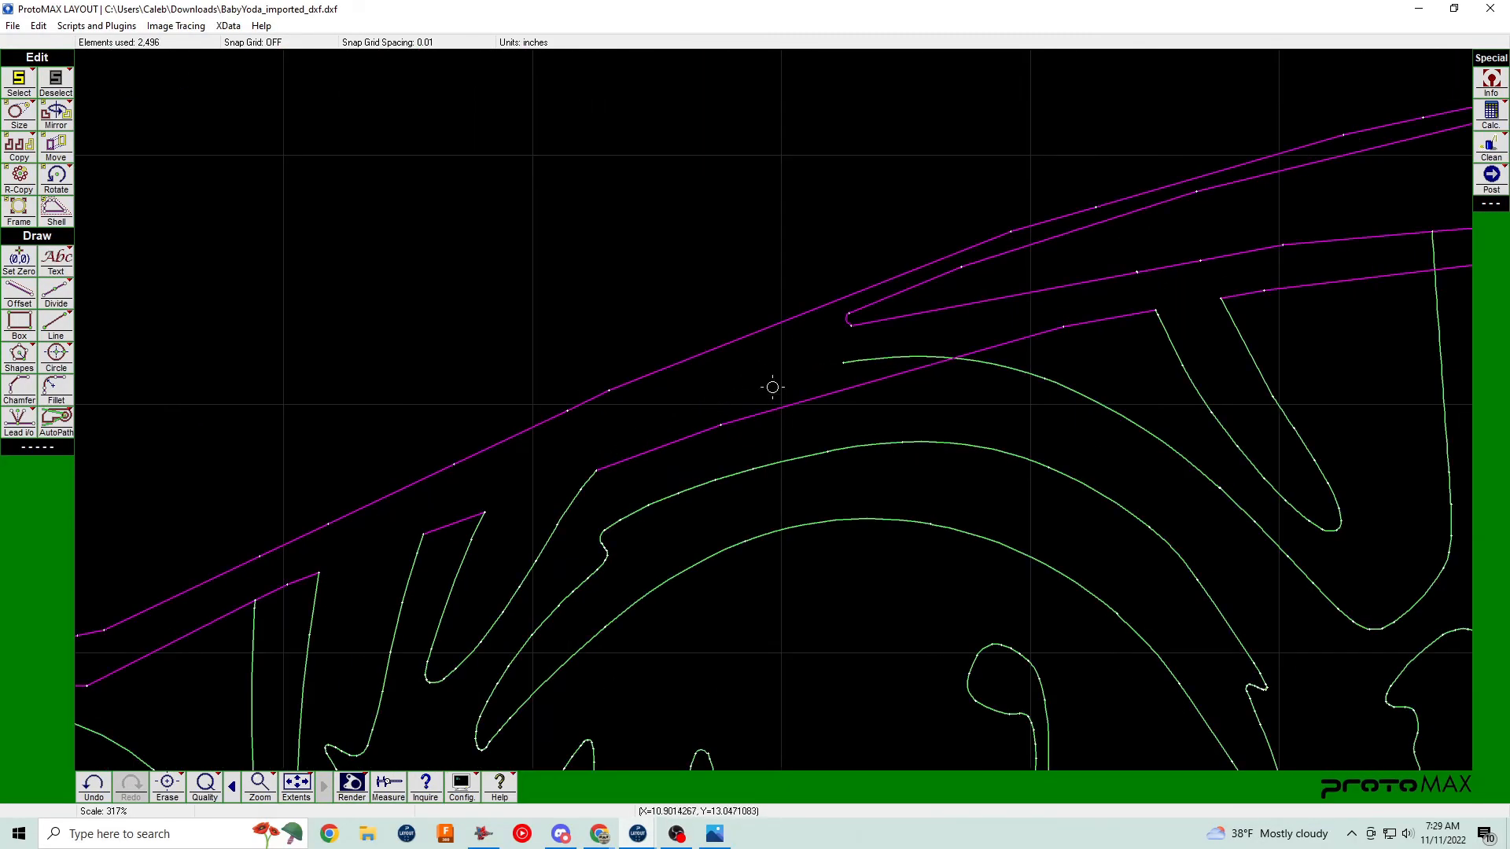
{"action": "left_click", "coordinate": [897, 355]}
{"action": "left_click", "coordinate": [1071, 388]}
Divide the two central vertical forehead lines at the brim's lower edge and remove their parts and the edge segment between them.
{"action": "scroll", "coordinate": [812, 394], "scroll_direction": "down", "scroll_amount": 3}
{"action": "scroll", "coordinate": [812, 394], "scroll_direction": "up", "scroll_amount": 3}
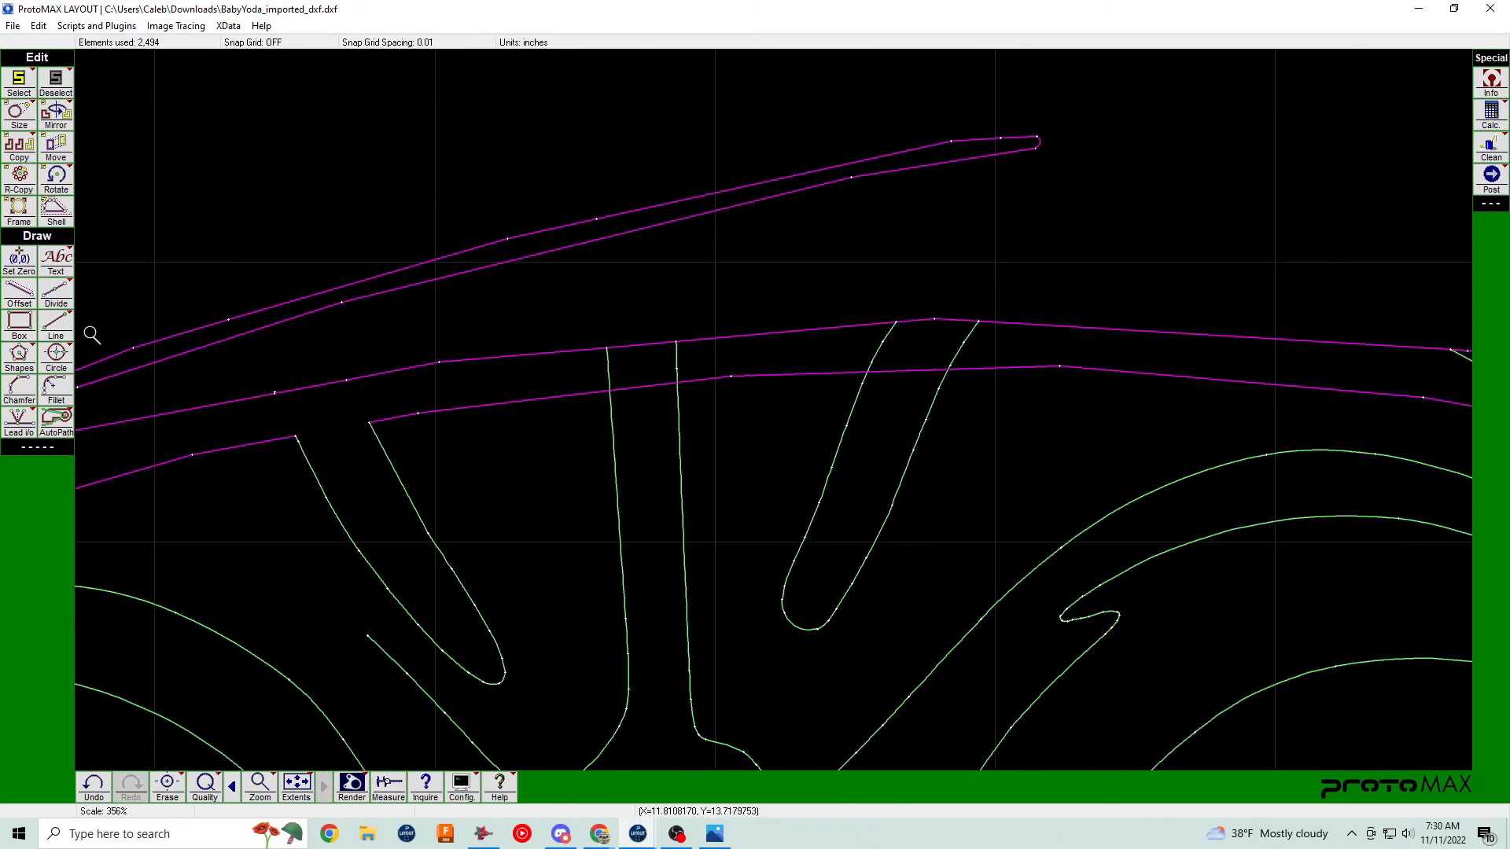
{"action": "right_click", "coordinate": [55, 292]}
{"action": "left_click", "coordinate": [143, 368]}
{"action": "left_click", "coordinate": [629, 384]}
Trim the two wrinkle lines right of the forehead's centre at the brim's lower edge and erase the edge segment between them.
{"action": "scroll", "coordinate": [772, 411], "scroll_direction": "up", "scroll_amount": 3}
{"action": "left_click", "coordinate": [648, 431]}
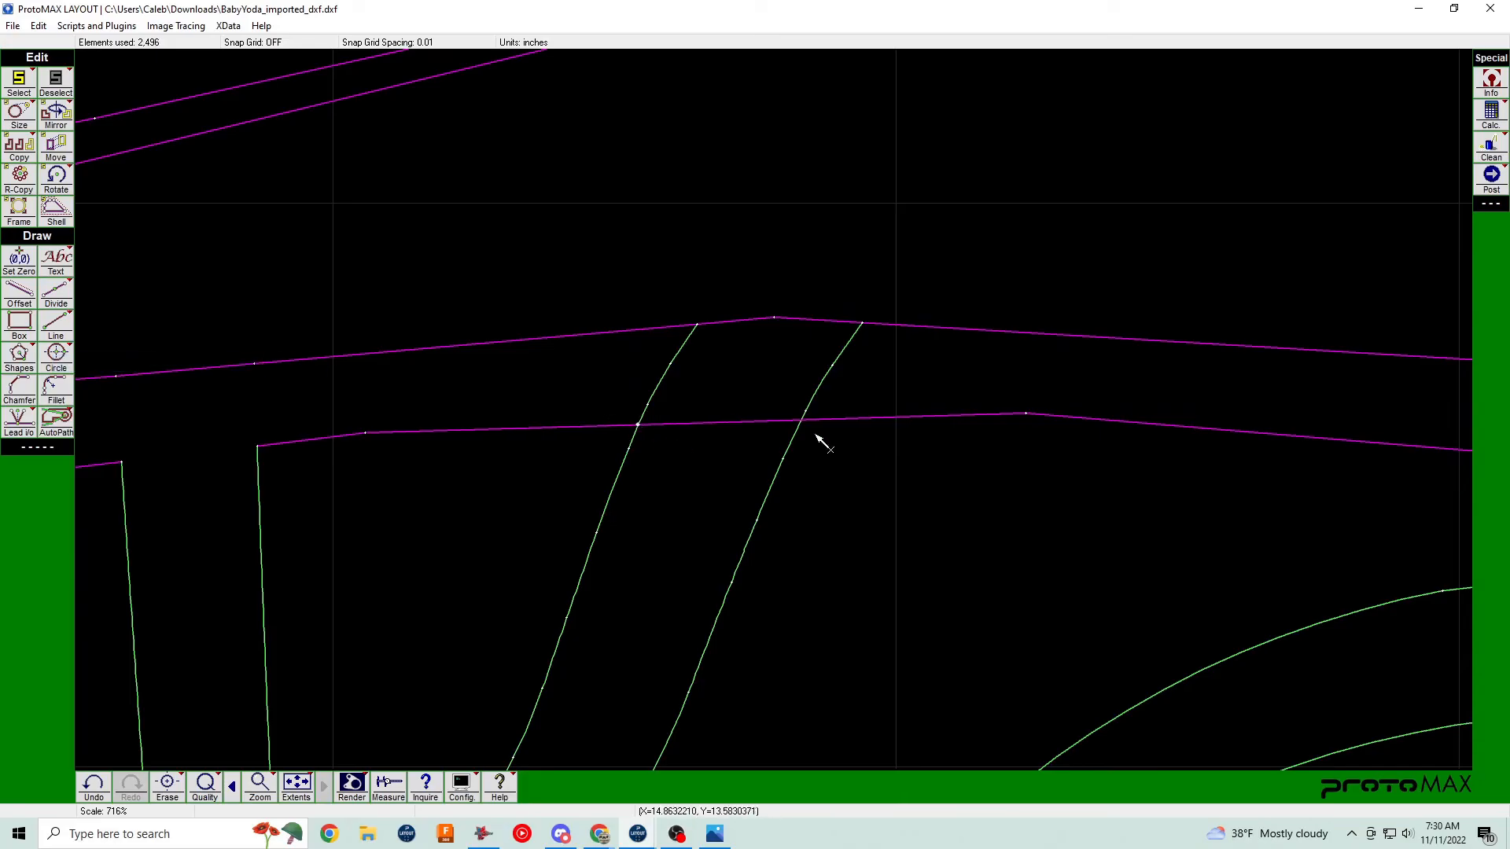
{"action": "left_click", "coordinate": [822, 381]}
{"action": "left_click", "coordinate": [847, 345]}
{"action": "left_click", "coordinate": [680, 347]}
{"action": "left_click", "coordinate": [660, 383]}
{"action": "left_click", "coordinate": [684, 421]}
{"action": "scroll", "coordinate": [799, 418], "scroll_direction": "down", "scroll_amount": 3}
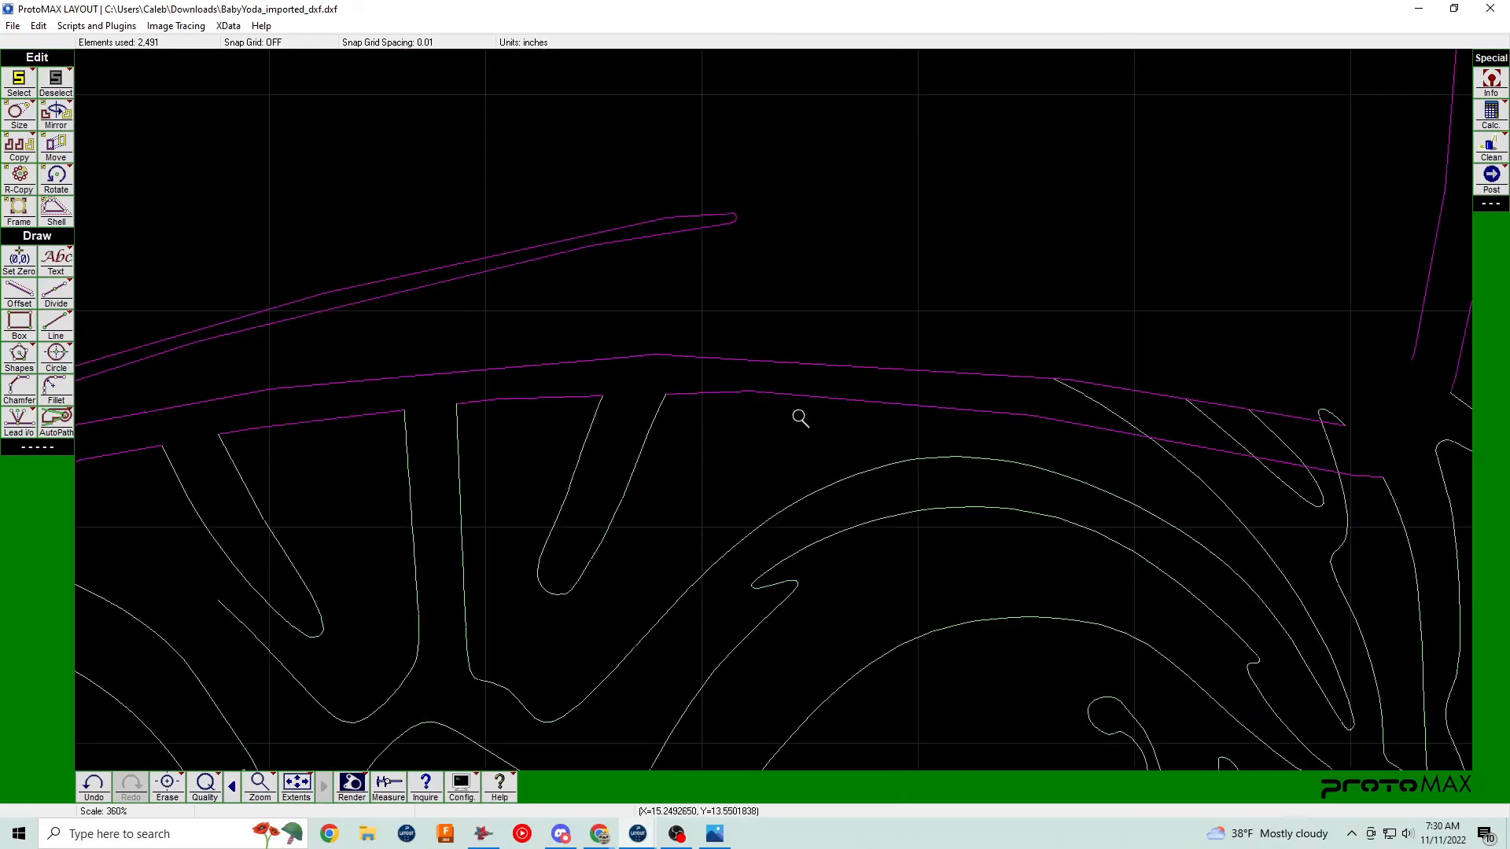
Erase the small hooked tip that extends above the brim's upper edge at its right end.
{"action": "scroll", "coordinate": [1270, 452], "scroll_direction": "up", "scroll_amount": 4}
{"action": "middle_click_drag", "start_coordinate": [1270, 452], "coordinate": [704, 400]}
{"action": "left_click", "coordinate": [839, 313]}
{"action": "left_click", "coordinate": [836, 302]}
{"action": "left_click", "coordinate": [848, 290]}
{"action": "left_click", "coordinate": [863, 293]}
{"action": "left_click", "coordinate": [898, 322]}
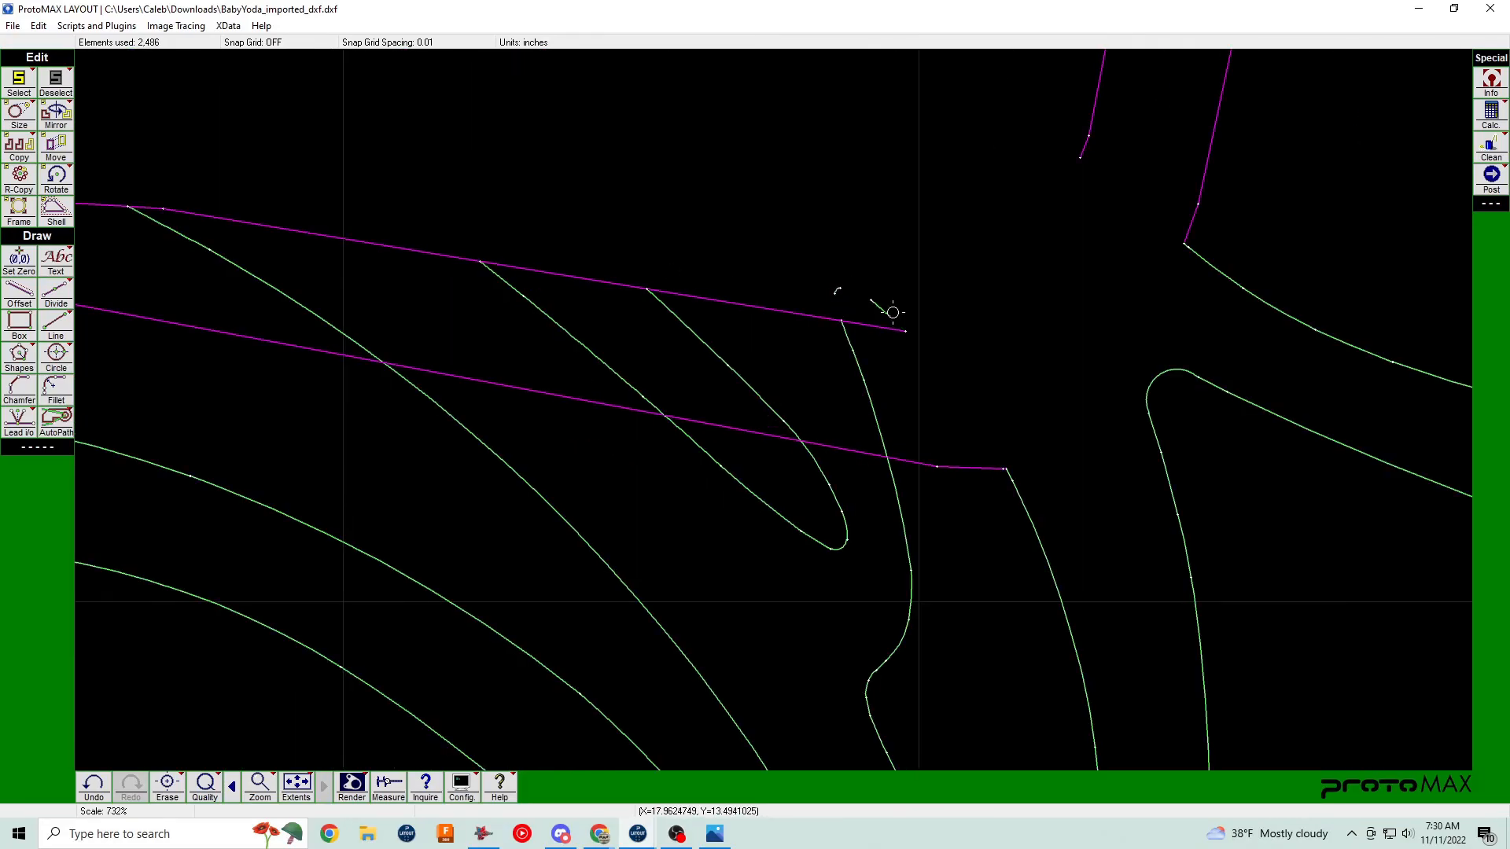
Divide the leftmost wrinkle line above the right eye at the brim's lower edge and erase its part inside the brim.
{"action": "scroll", "coordinate": [678, 368], "scroll_direction": "down", "scroll_amount": 2}
{"action": "right_click", "coordinate": [50, 295]}
{"action": "left_click", "coordinate": [102, 368]}
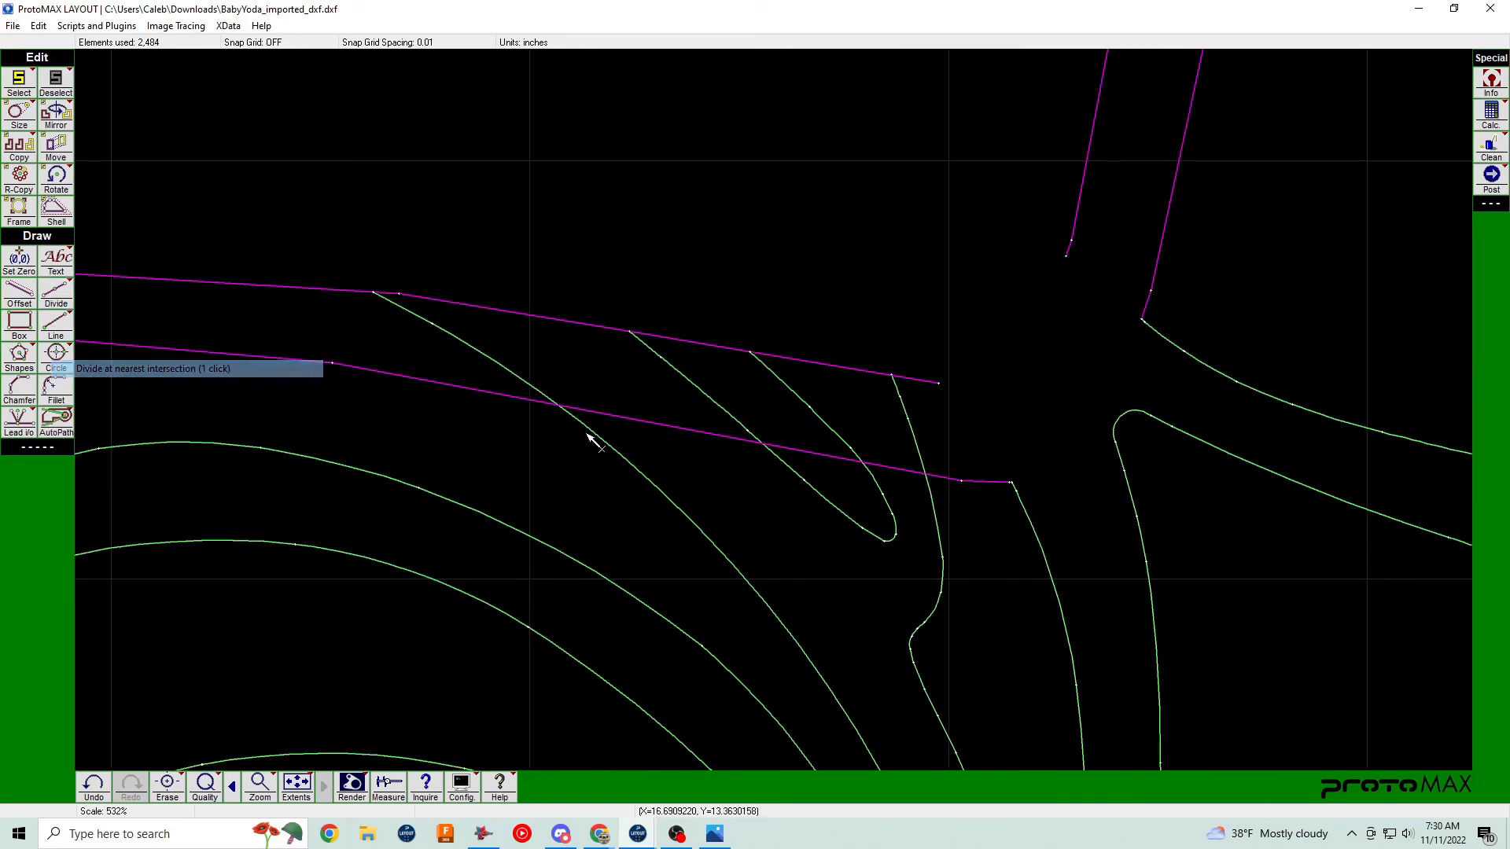
{"action": "left_click", "coordinate": [561, 408]}
{"action": "left_click", "coordinate": [476, 355]}
{"action": "left_click", "coordinate": [403, 307]}
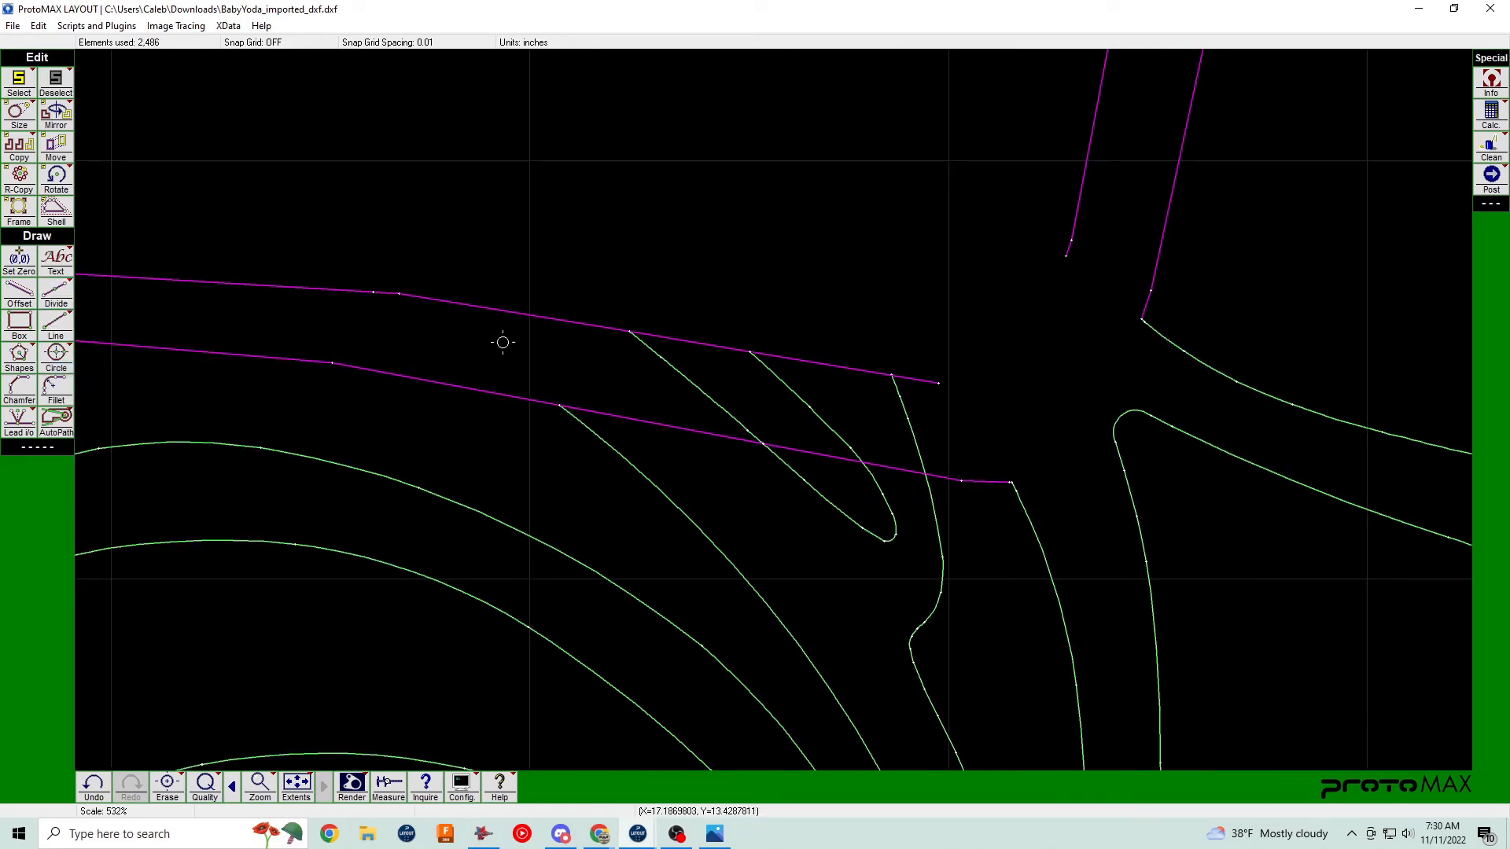
{"action": "scroll", "coordinate": [636, 416], "scroll_direction": "down", "scroll_amount": 8}
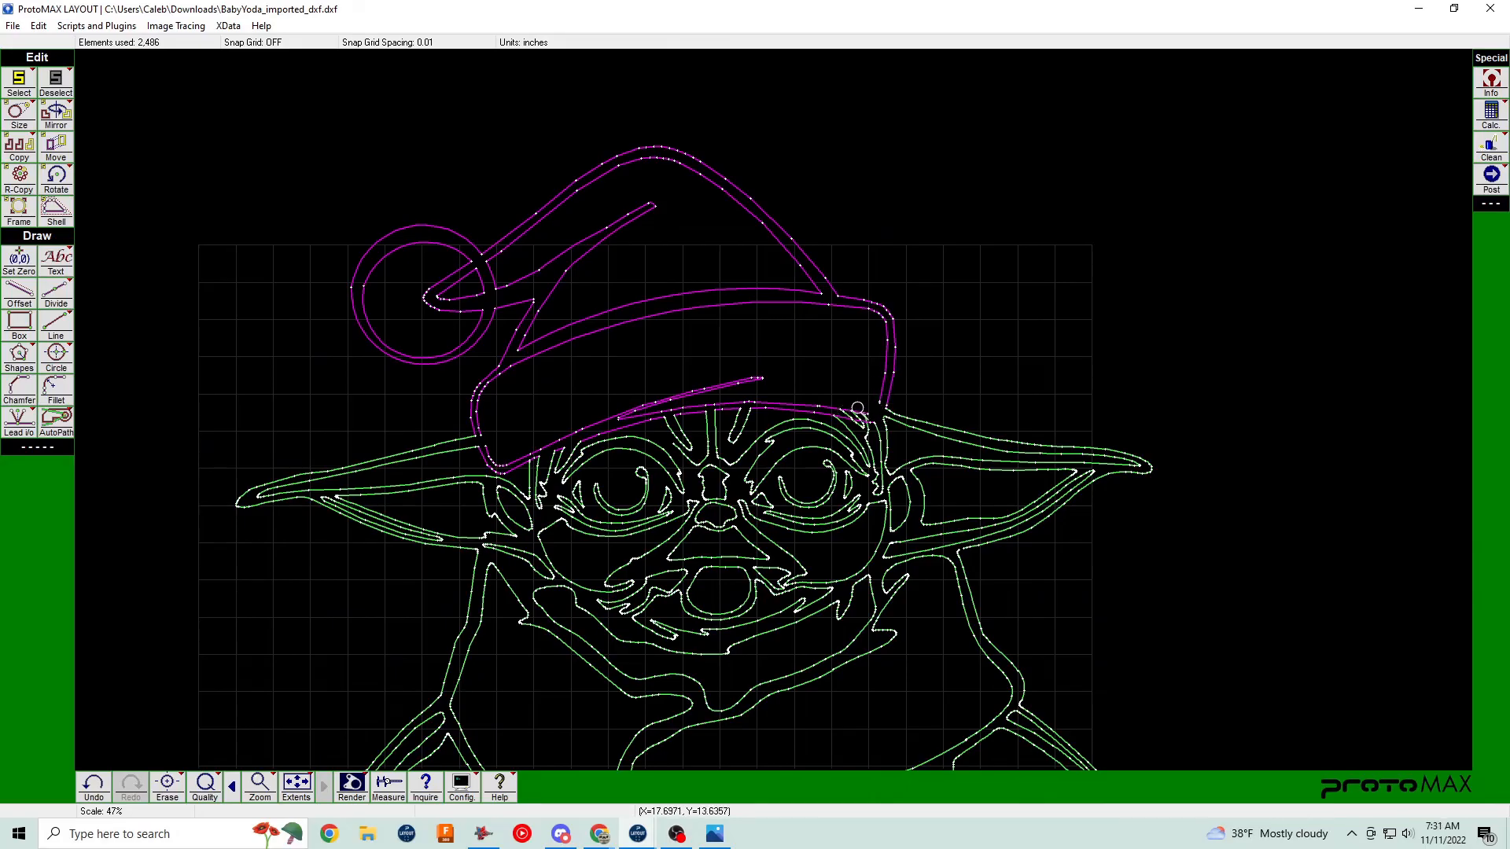
Erase the pieces of the three wrinkle lines that run inside the brim near its lower right corner.
{"action": "scroll", "coordinate": [778, 416], "scroll_direction": "up", "scroll_amount": 8}
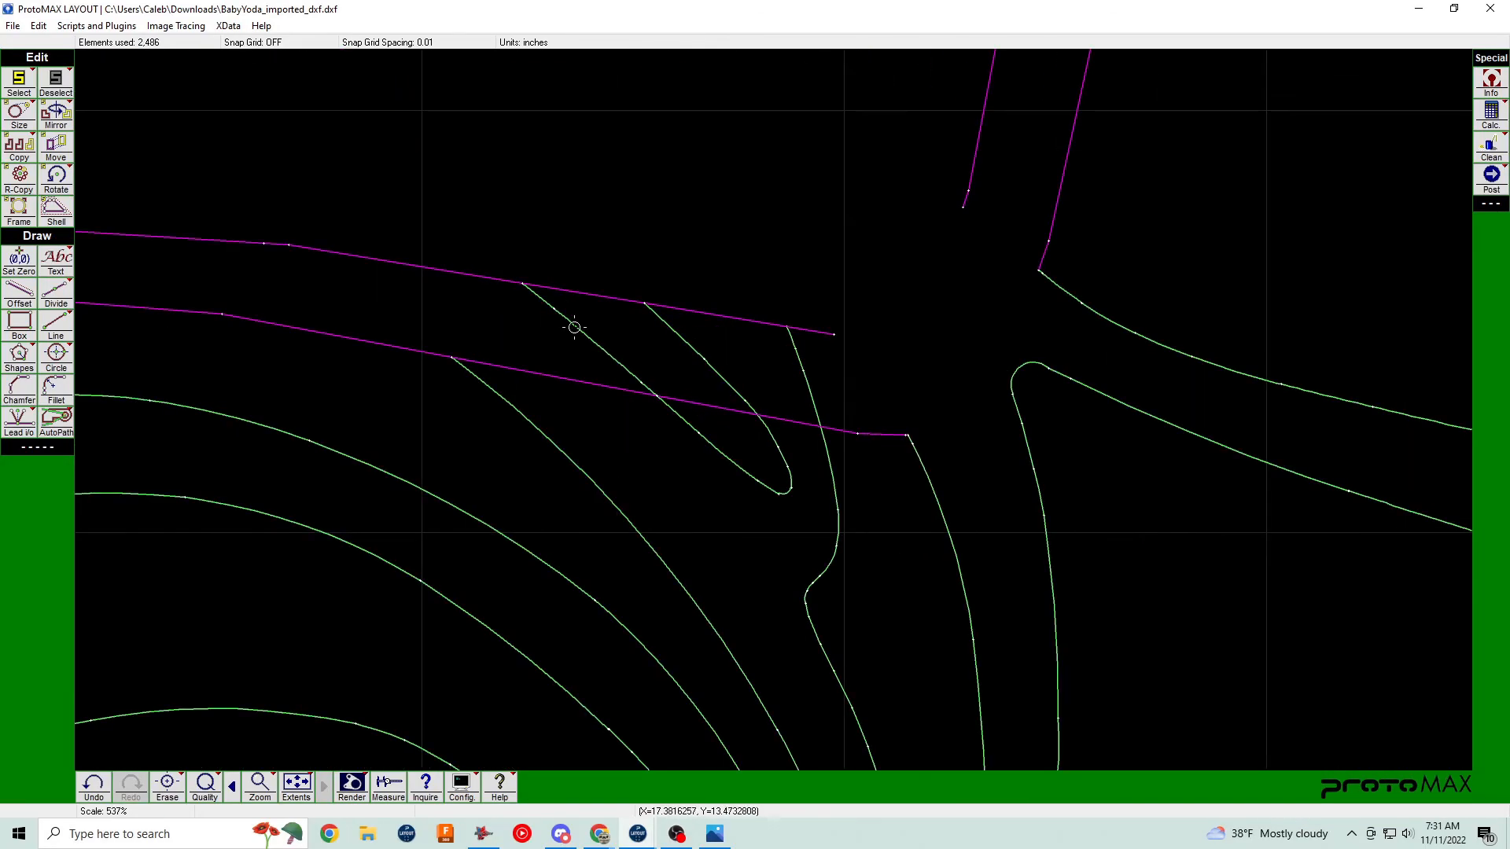
{"action": "left_click", "coordinate": [574, 327]}
{"action": "left_click", "coordinate": [545, 296]}
{"action": "left_click", "coordinate": [660, 324]}
{"action": "left_click", "coordinate": [715, 371]}
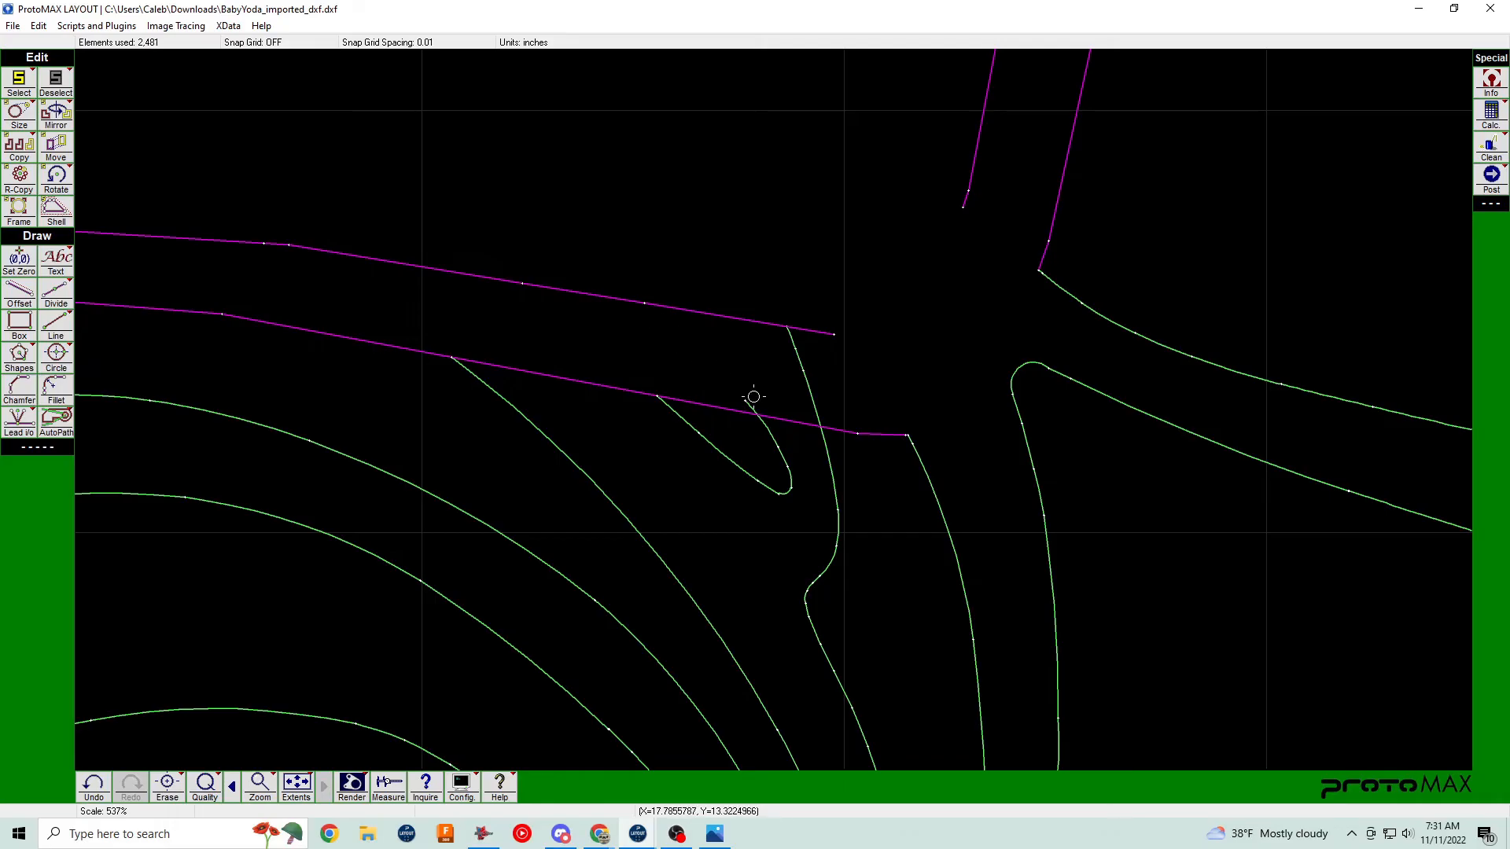
{"action": "left_click", "coordinate": [790, 343]}
{"action": "left_click", "coordinate": [800, 363]}
{"action": "left_click", "coordinate": [805, 394]}
{"action": "left_click", "coordinate": [748, 399]}
{"action": "key", "text": "ctrl+z"}
{"action": "key", "text": "ctrl+z"}
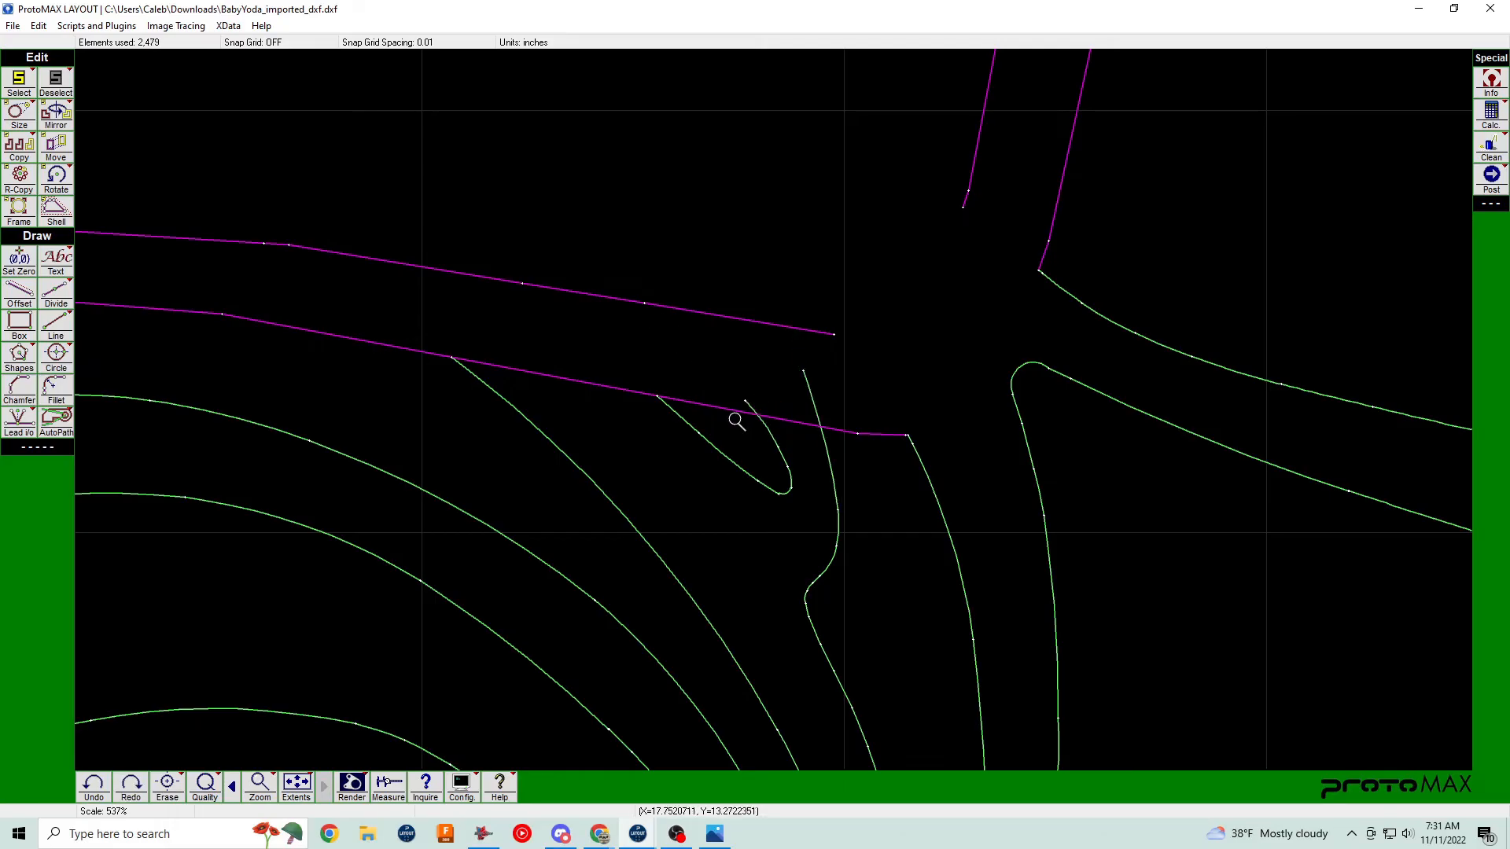
Divide the two remaining wrinkle lines at the brim's lower edge near the right corner and erase their stubs inside the brim.
{"action": "right_click", "coordinate": [58, 296]}
{"action": "left_click", "coordinate": [102, 368]}
{"action": "left_click", "coordinate": [820, 429]}
{"action": "left_click", "coordinate": [758, 416]}
{"action": "key", "text": "e"}
{"action": "left_click", "coordinate": [753, 408]}
{"action": "left_click", "coordinate": [809, 389]}
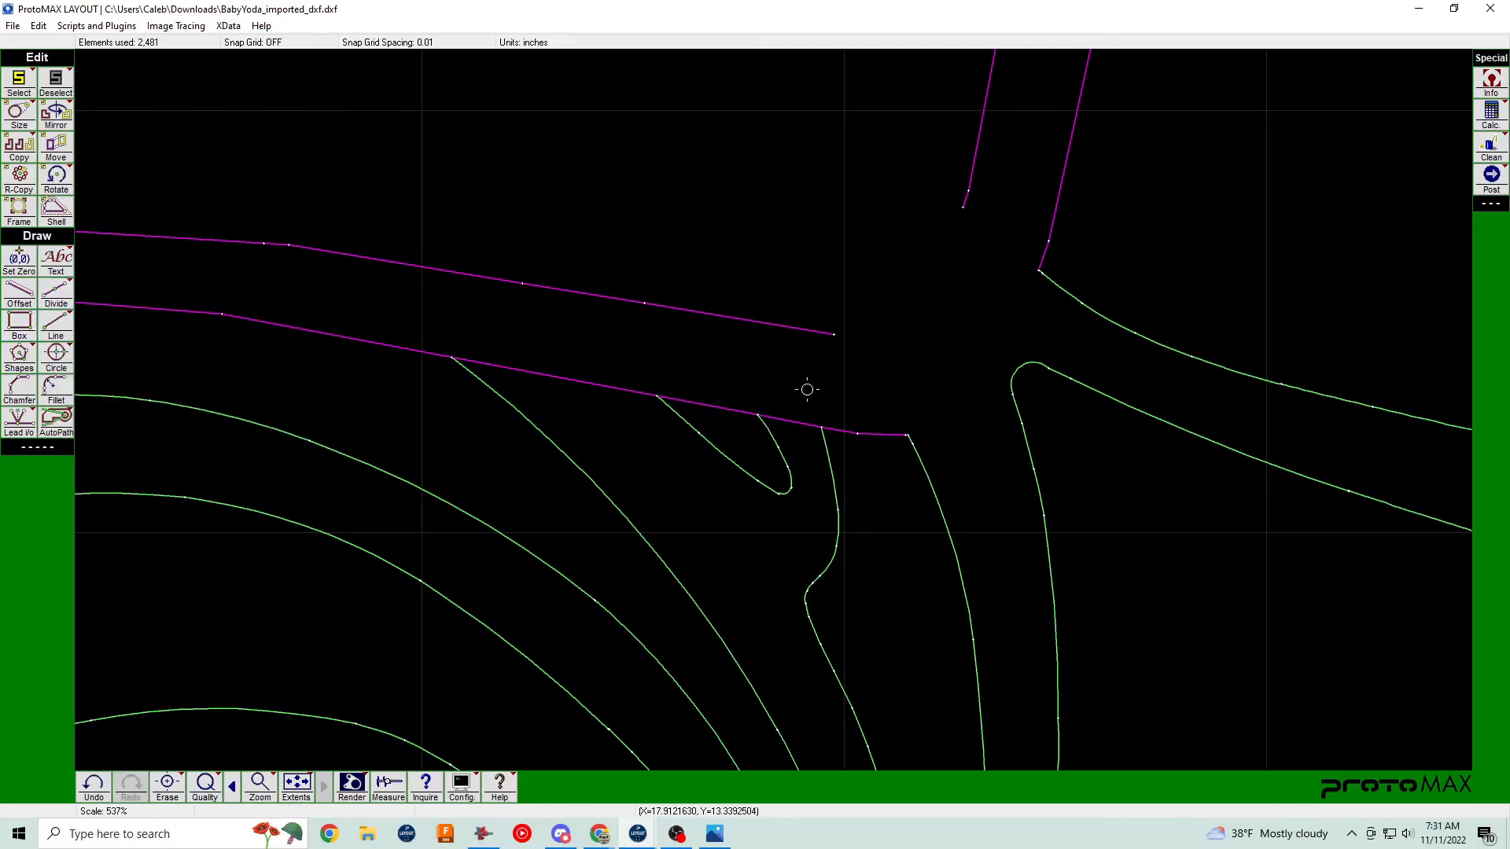
Draw a three-point arc bridging the open ends of the brim's inner outline at its lower right corner.
{"action": "scroll", "coordinate": [778, 385], "scroll_direction": "down", "scroll_amount": 4}
{"action": "scroll", "coordinate": [772, 365], "scroll_direction": "up", "scroll_amount": 2}
{"action": "right_click", "coordinate": [58, 360]}
{"action": "left_click", "coordinate": [118, 471]}
{"action": "right_click", "coordinate": [802, 457]}
{"action": "right_click", "coordinate": [853, 401]}
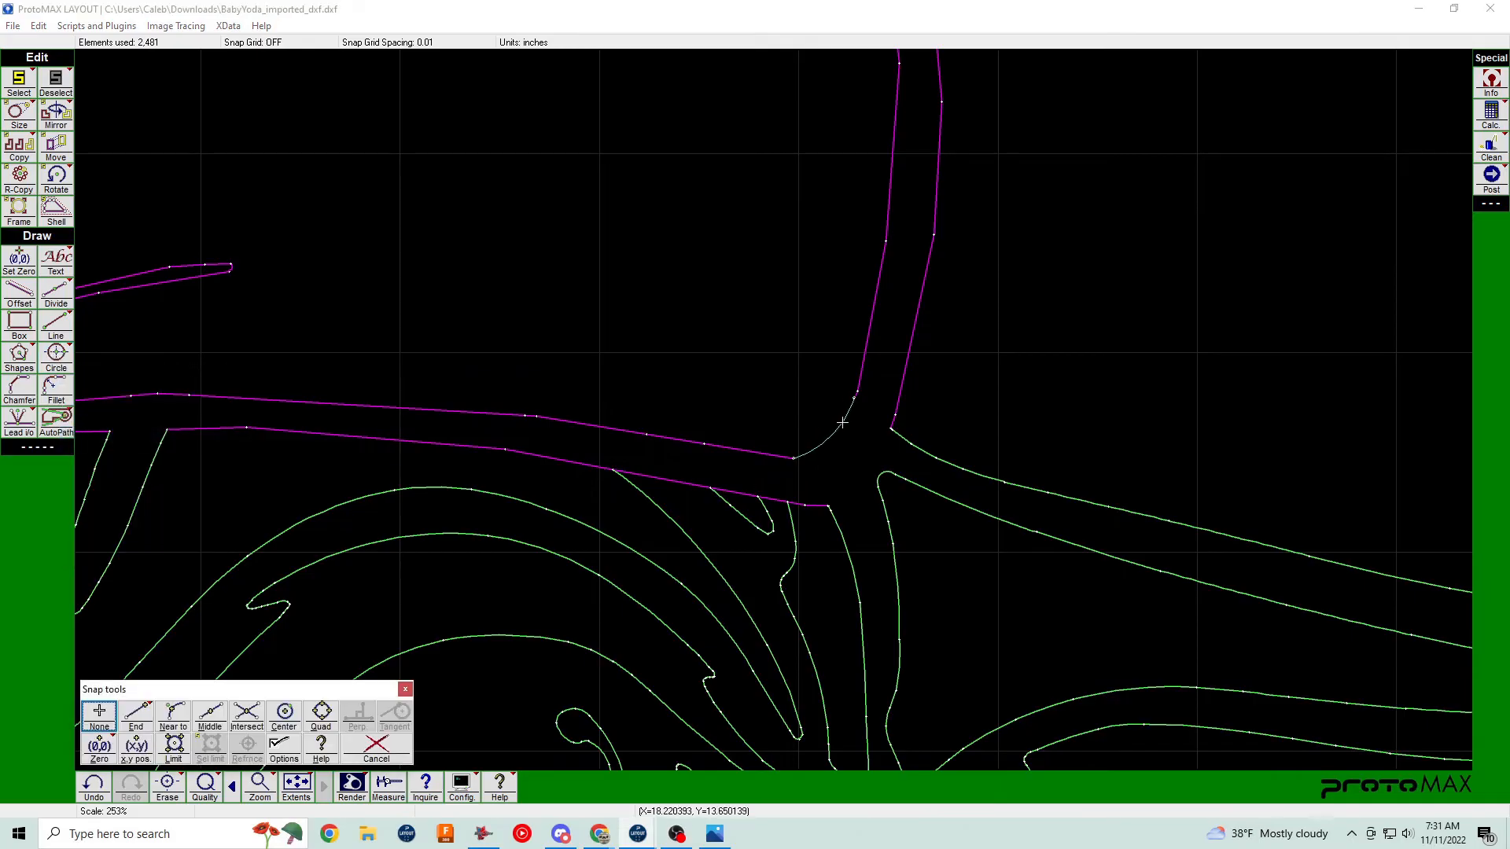
{"action": "left_click", "coordinate": [842, 423]}
Erase the brim's lower-edge segments above and on either side of the small wrinkle near the right corner.
{"action": "scroll", "coordinate": [786, 416], "scroll_direction": "down", "scroll_amount": 3}
{"action": "scroll", "coordinate": [809, 397], "scroll_direction": "up", "scroll_amount": 5}
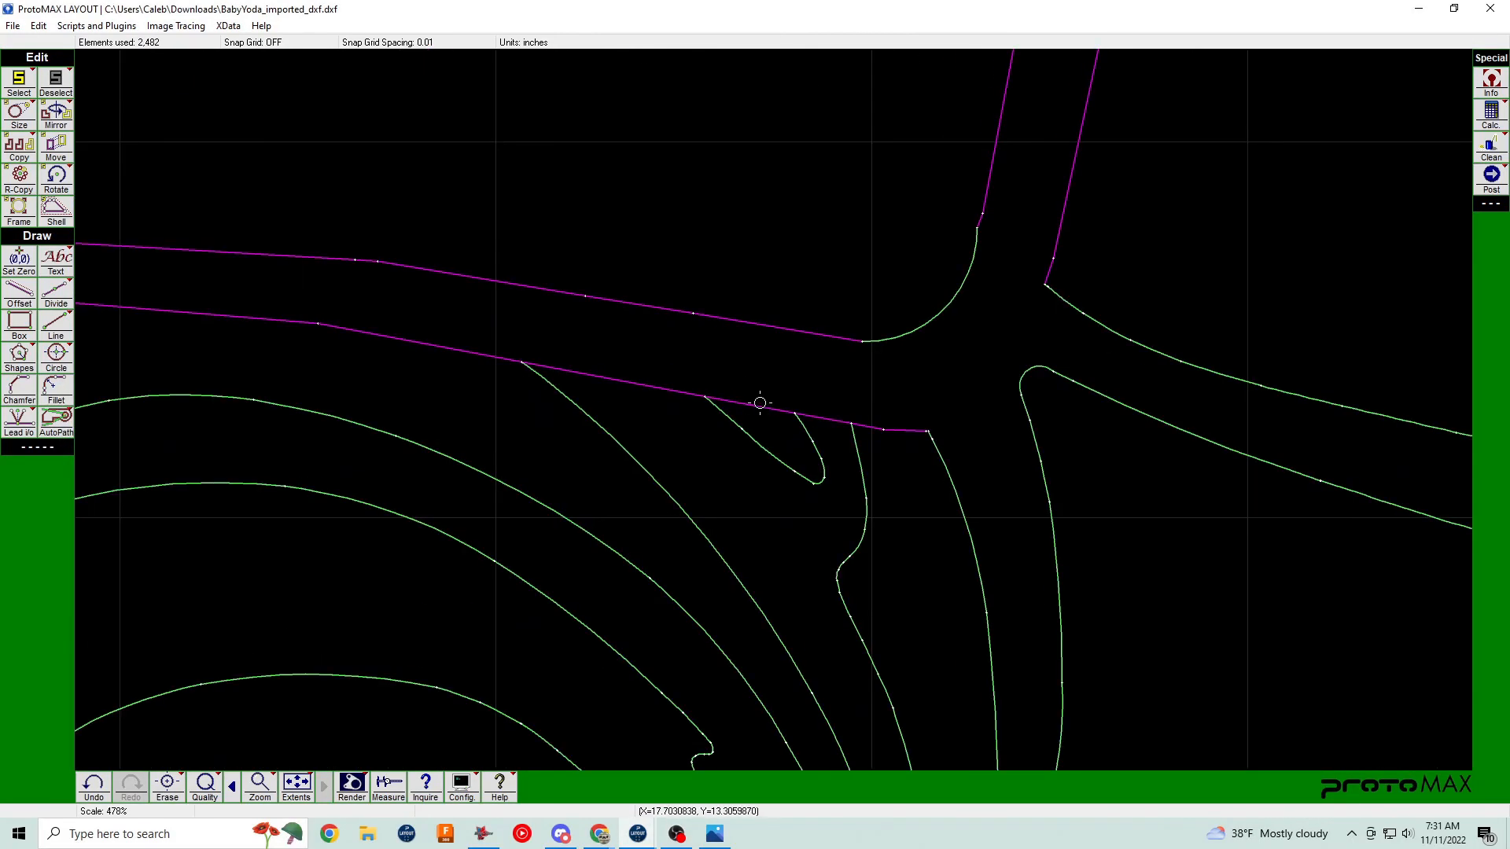
{"action": "left_click", "coordinate": [760, 403]}
{"action": "scroll", "coordinate": [760, 402], "scroll_direction": "down", "scroll_amount": 5}
{"action": "scroll", "coordinate": [685, 415], "scroll_direction": "up", "scroll_amount": 4}
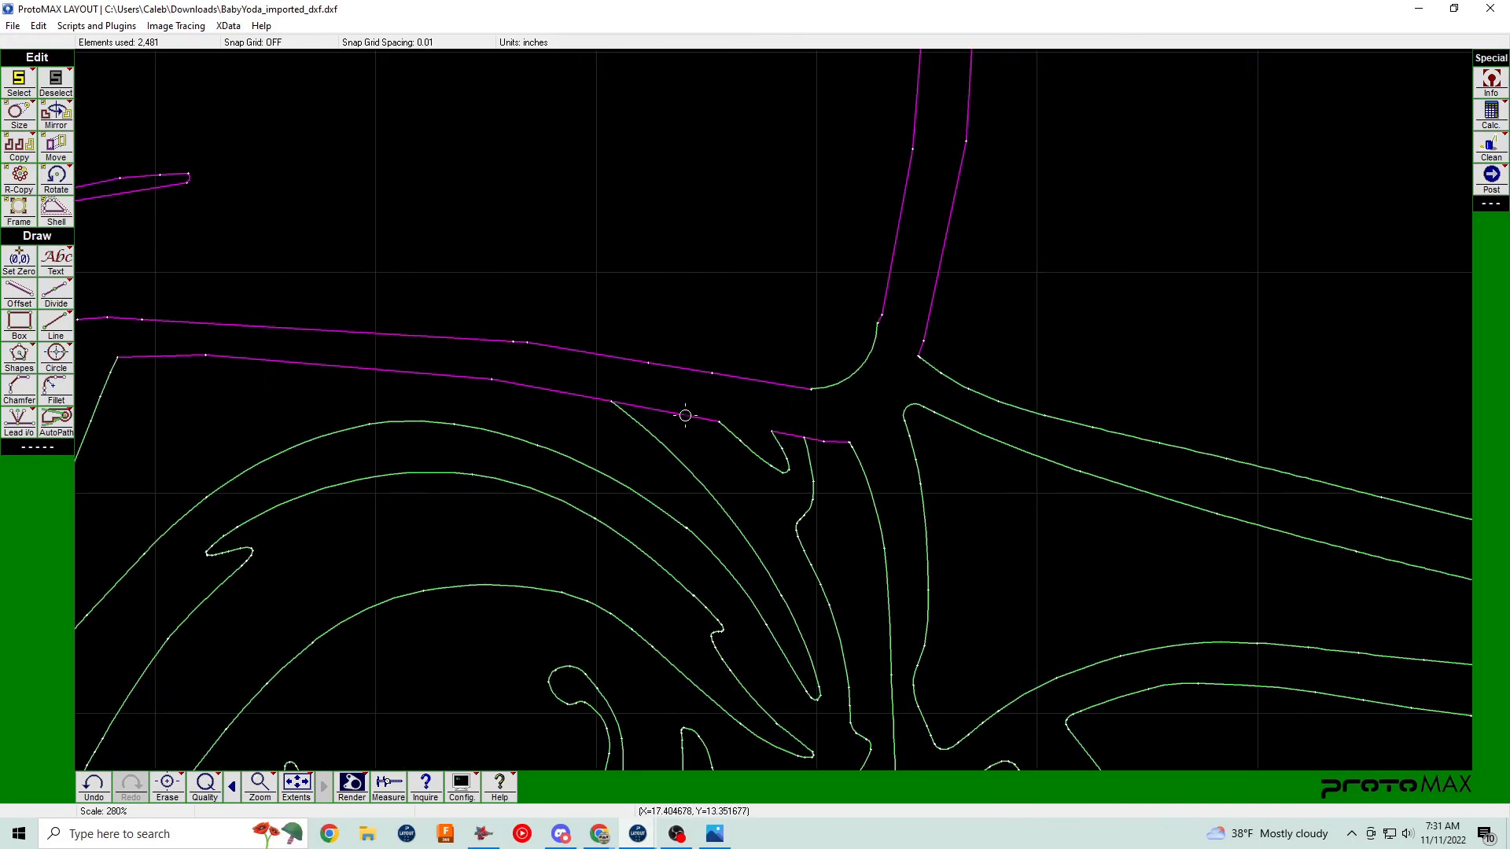
{"action": "left_click", "coordinate": [810, 434]}
{"action": "key", "text": "ctrl+z"}
{"action": "scroll", "coordinate": [786, 408], "scroll_direction": "down", "scroll_amount": 2}
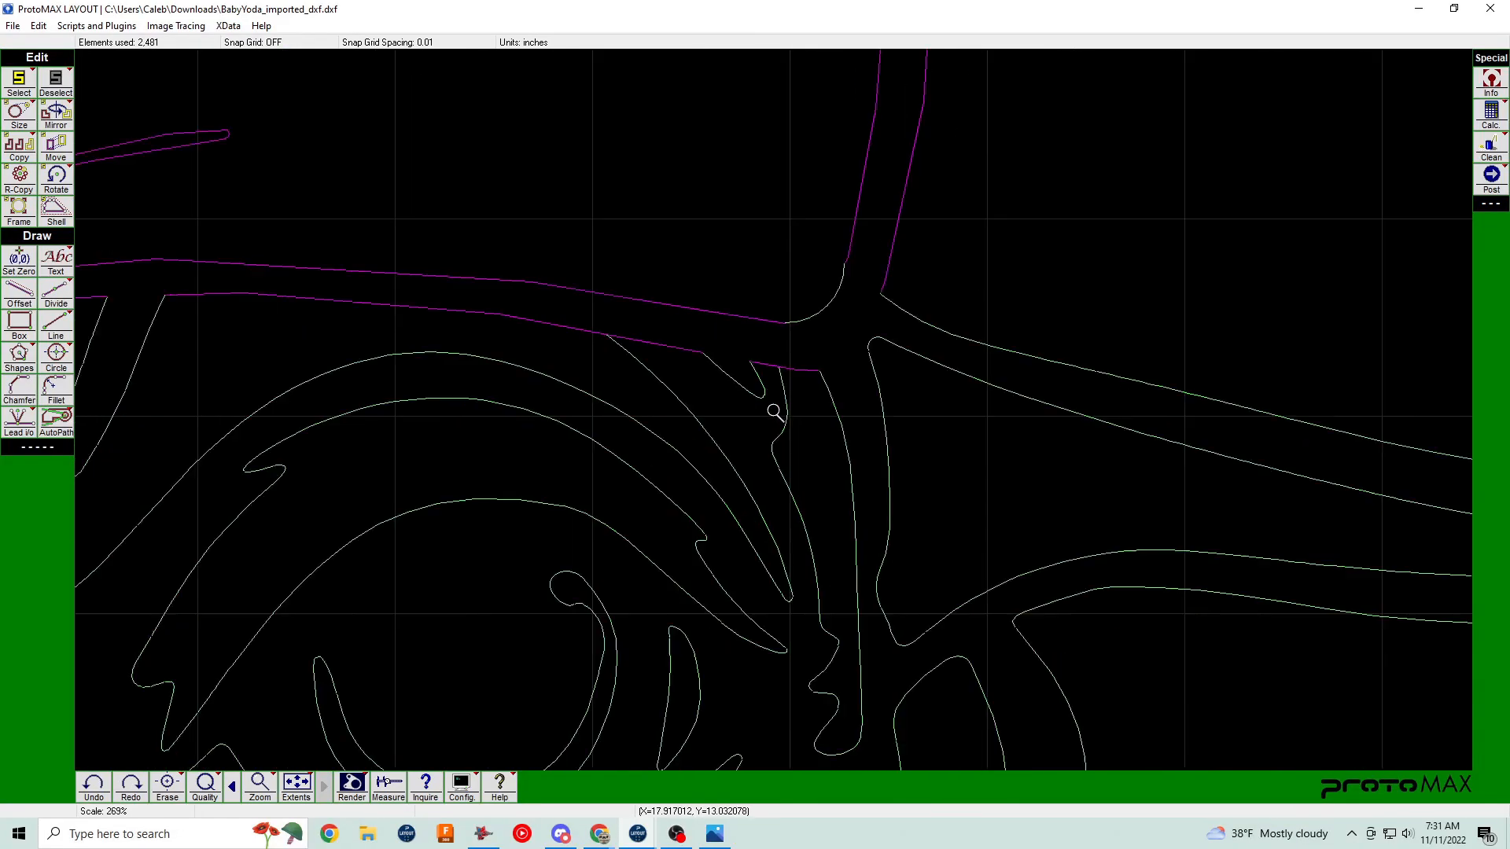
{"action": "left_click", "coordinate": [769, 374]}
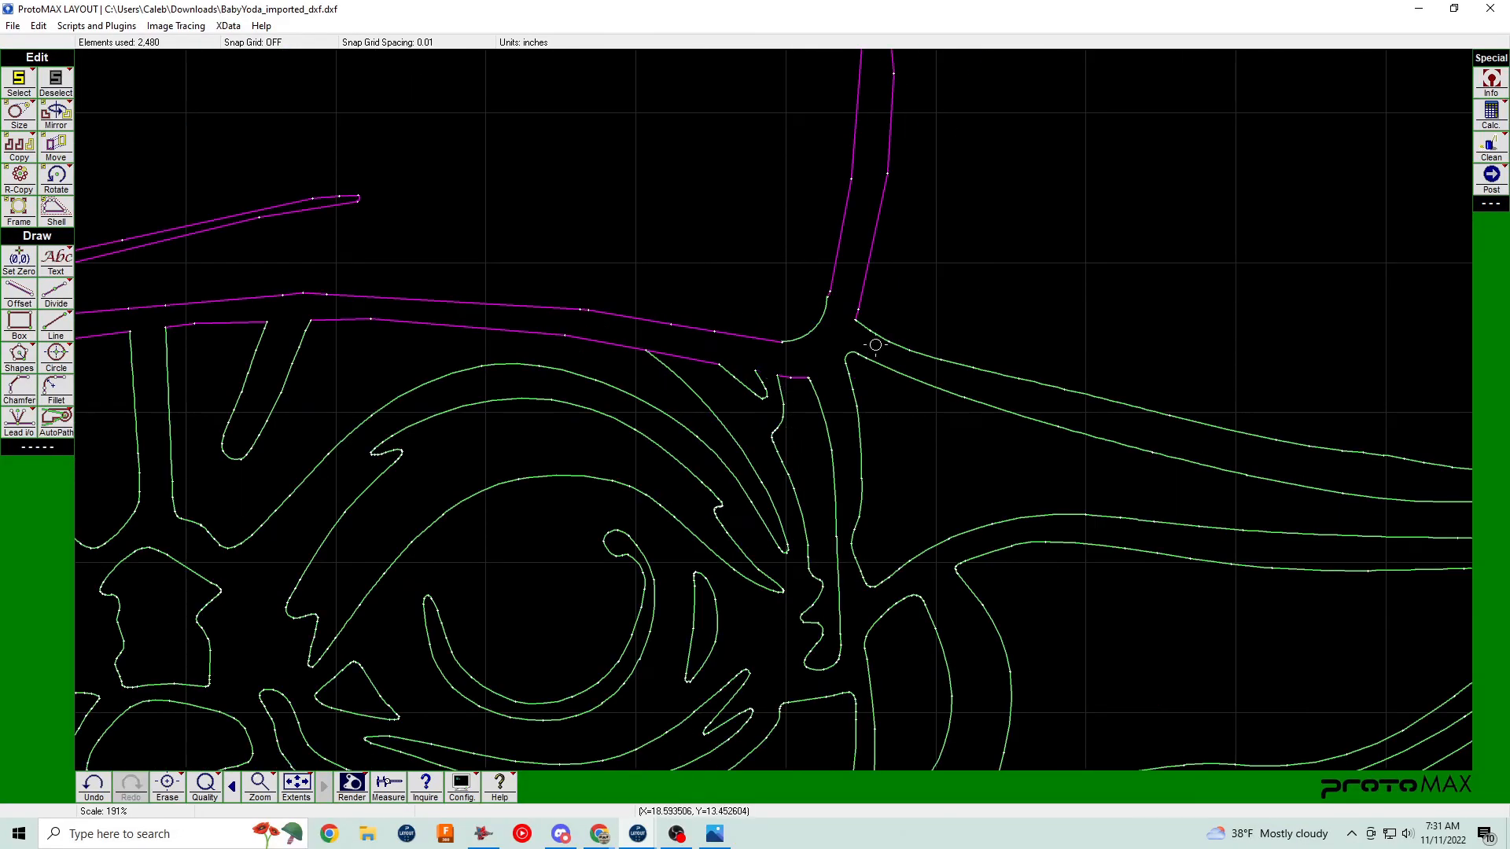
{"action": "left_click", "coordinate": [700, 359]}
Draw a line between the two upper ends of the small wrinkle above the right eye to close its outline.
{"action": "key", "text": "l"}
{"action": "left_click", "coordinate": [719, 364]}
{"action": "left_click", "coordinate": [756, 370]}
{"action": "right_click", "coordinate": [702, 399]}
{"action": "scroll", "coordinate": [579, 387], "scroll_direction": "down", "scroll_amount": 4}
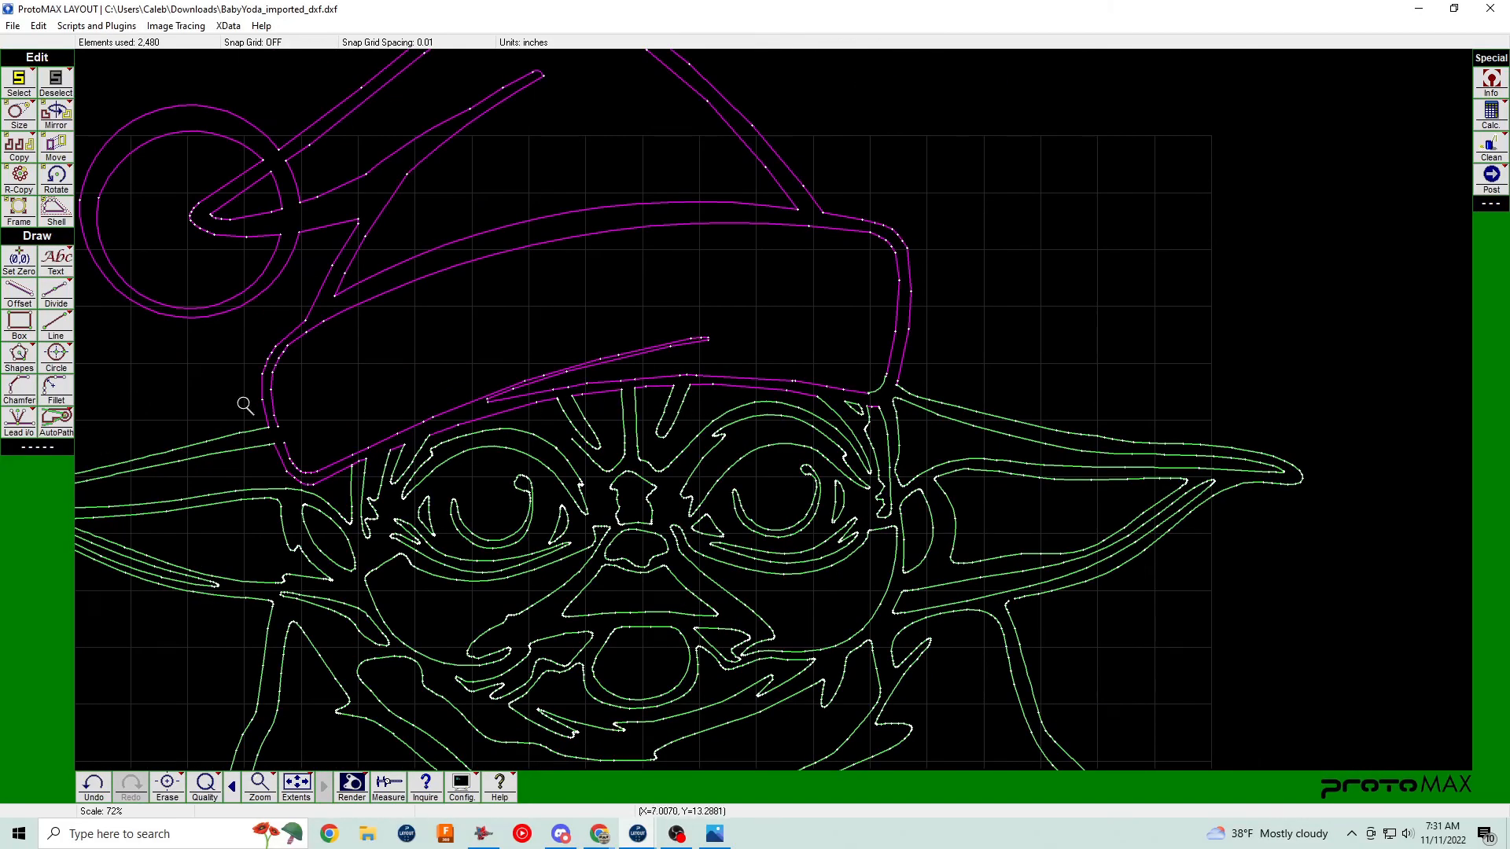
Erase the arc at the brim's lower right inner corner together with the short segment adjoining its upper end.
{"action": "scroll", "coordinate": [647, 404], "scroll_direction": "down", "scroll_amount": 2}
{"action": "scroll", "coordinate": [778, 389], "scroll_direction": "up", "scroll_amount": 4}
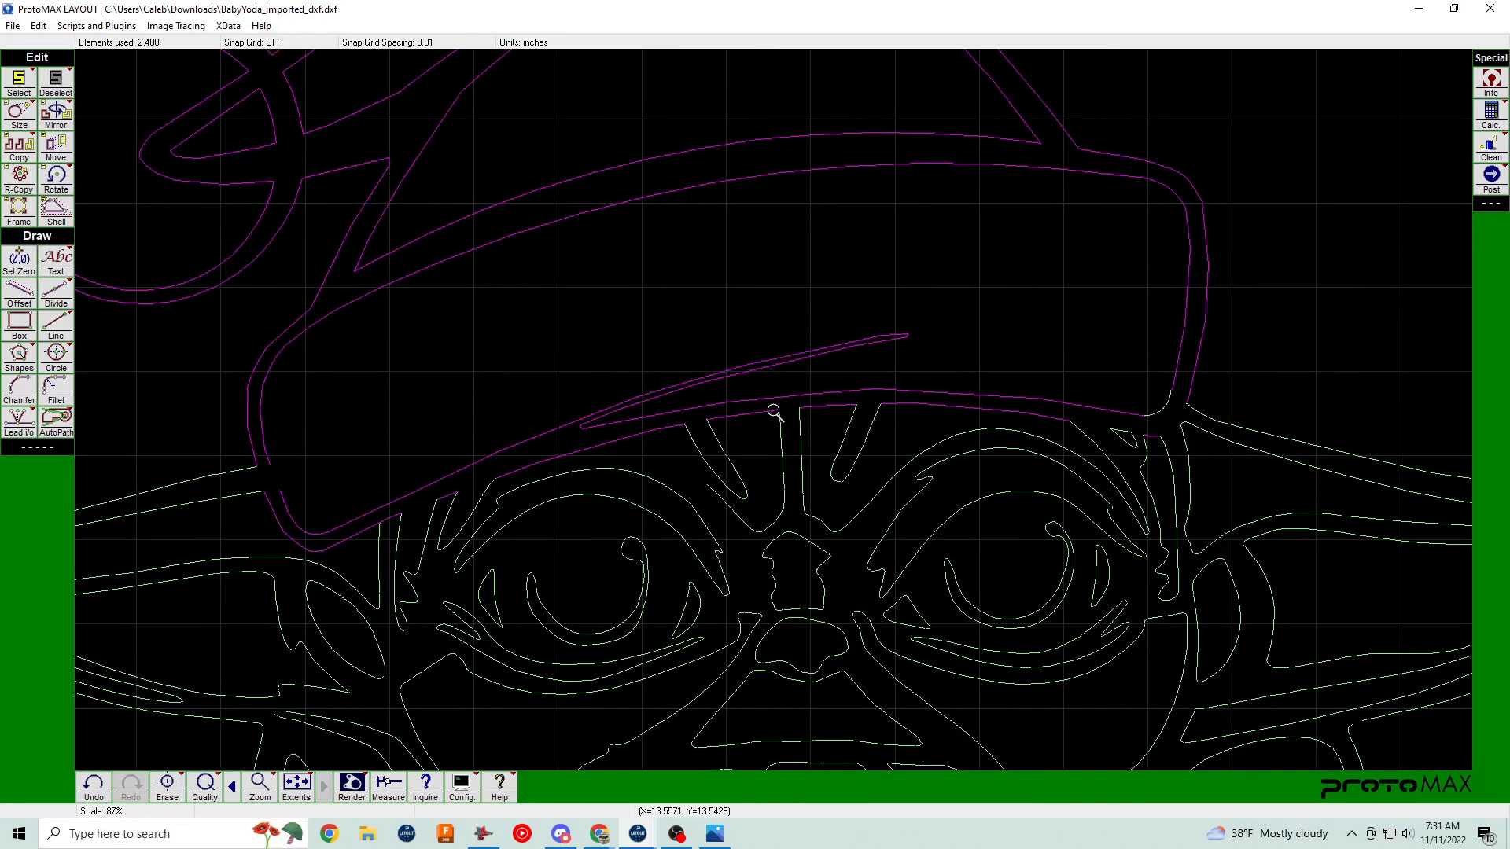
{"action": "scroll", "coordinate": [1143, 385], "scroll_direction": "up", "scroll_amount": 8}
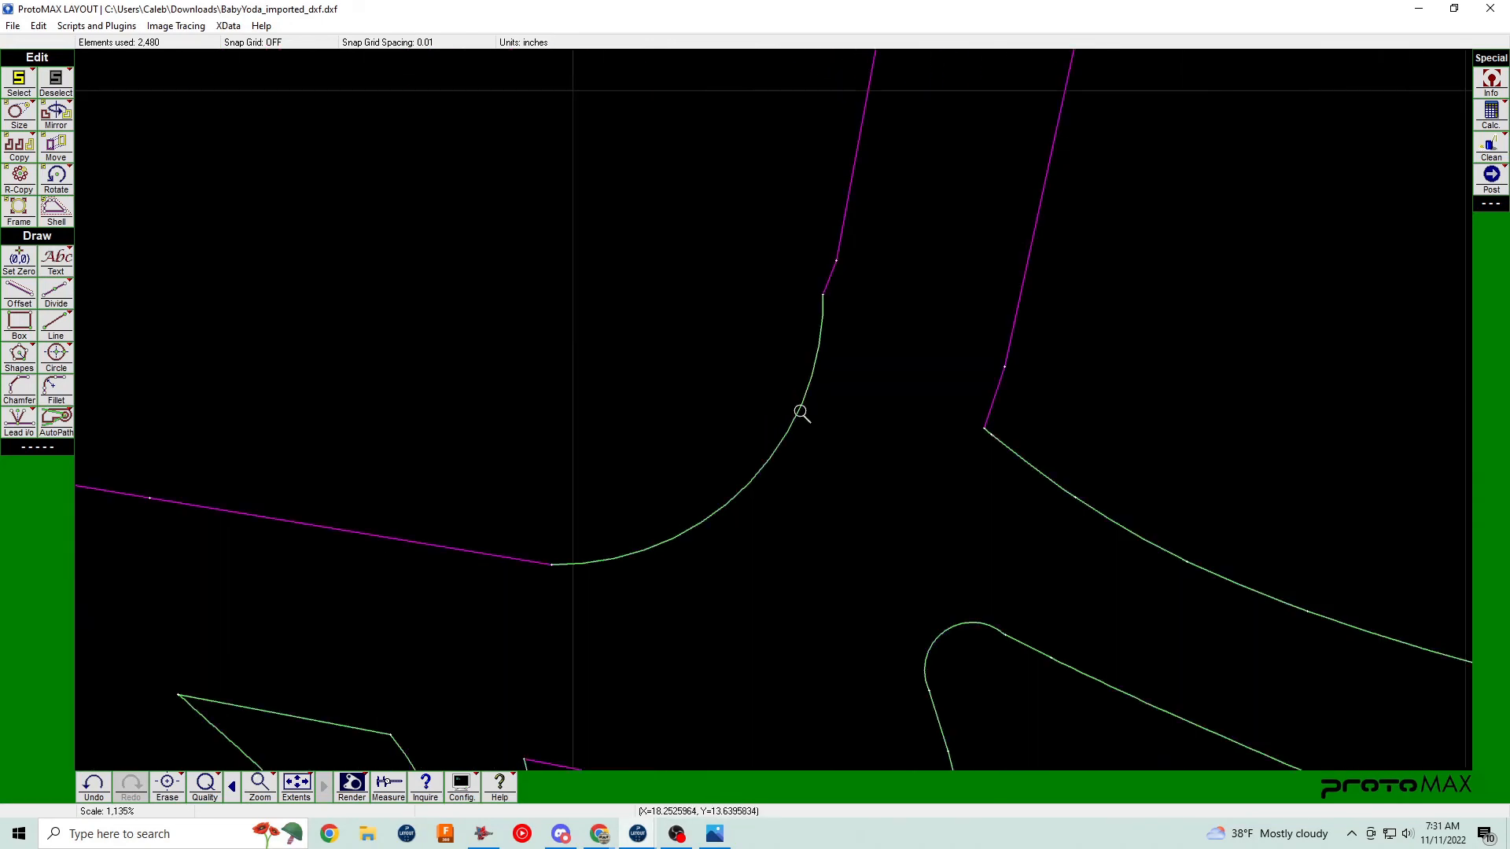
{"action": "left_click", "coordinate": [824, 289]}
{"action": "key", "text": "Delete"}
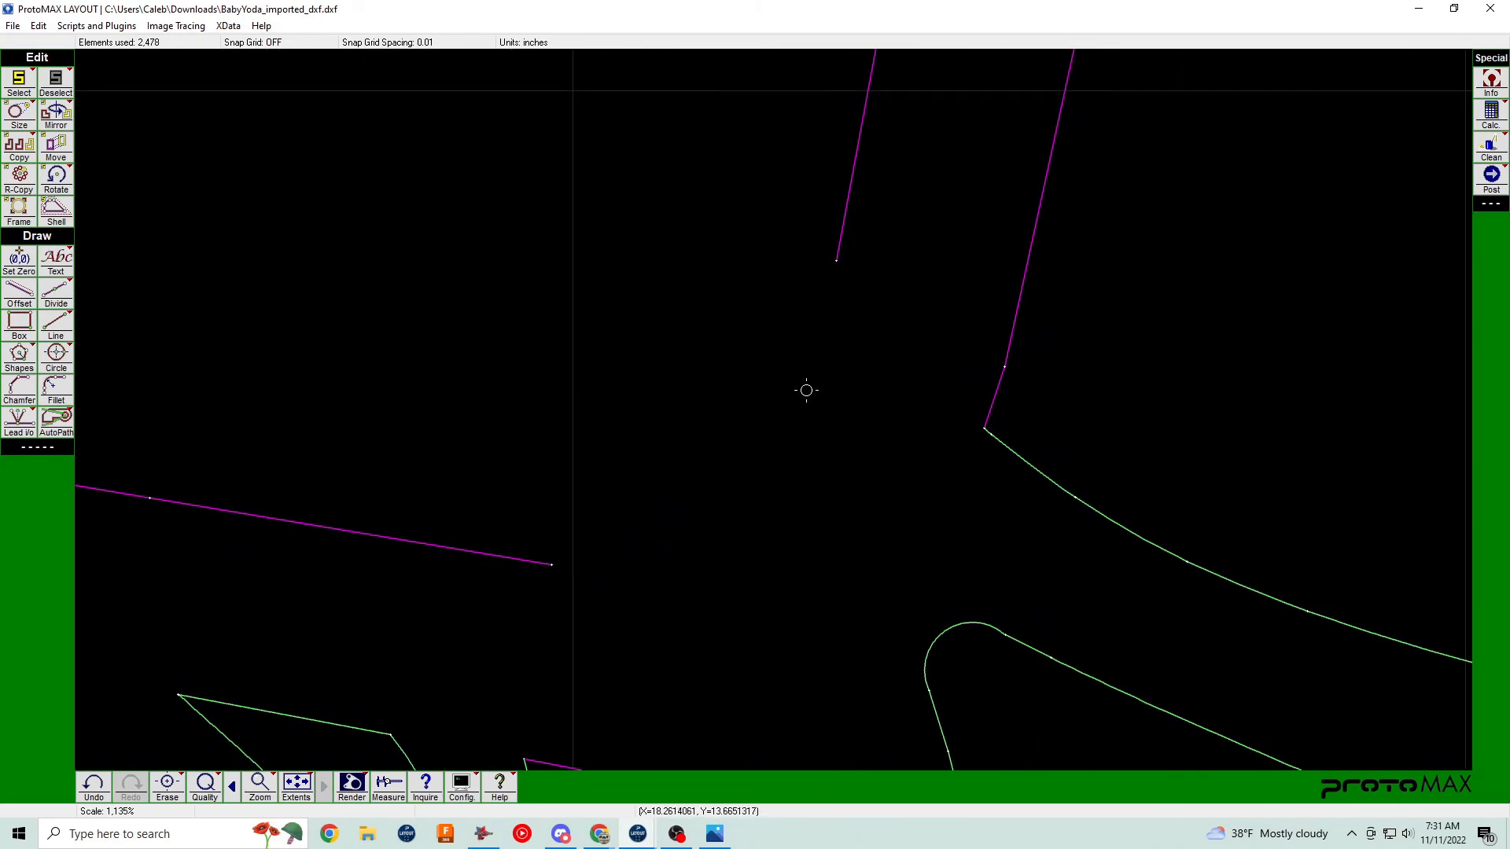
Draw a three-point arc from the end of the brim's lower inner edge to the end of its right inner side.
{"action": "right_click", "coordinate": [63, 359]}
{"action": "left_click", "coordinate": [139, 426]}
{"action": "left_click", "coordinate": [552, 564]}
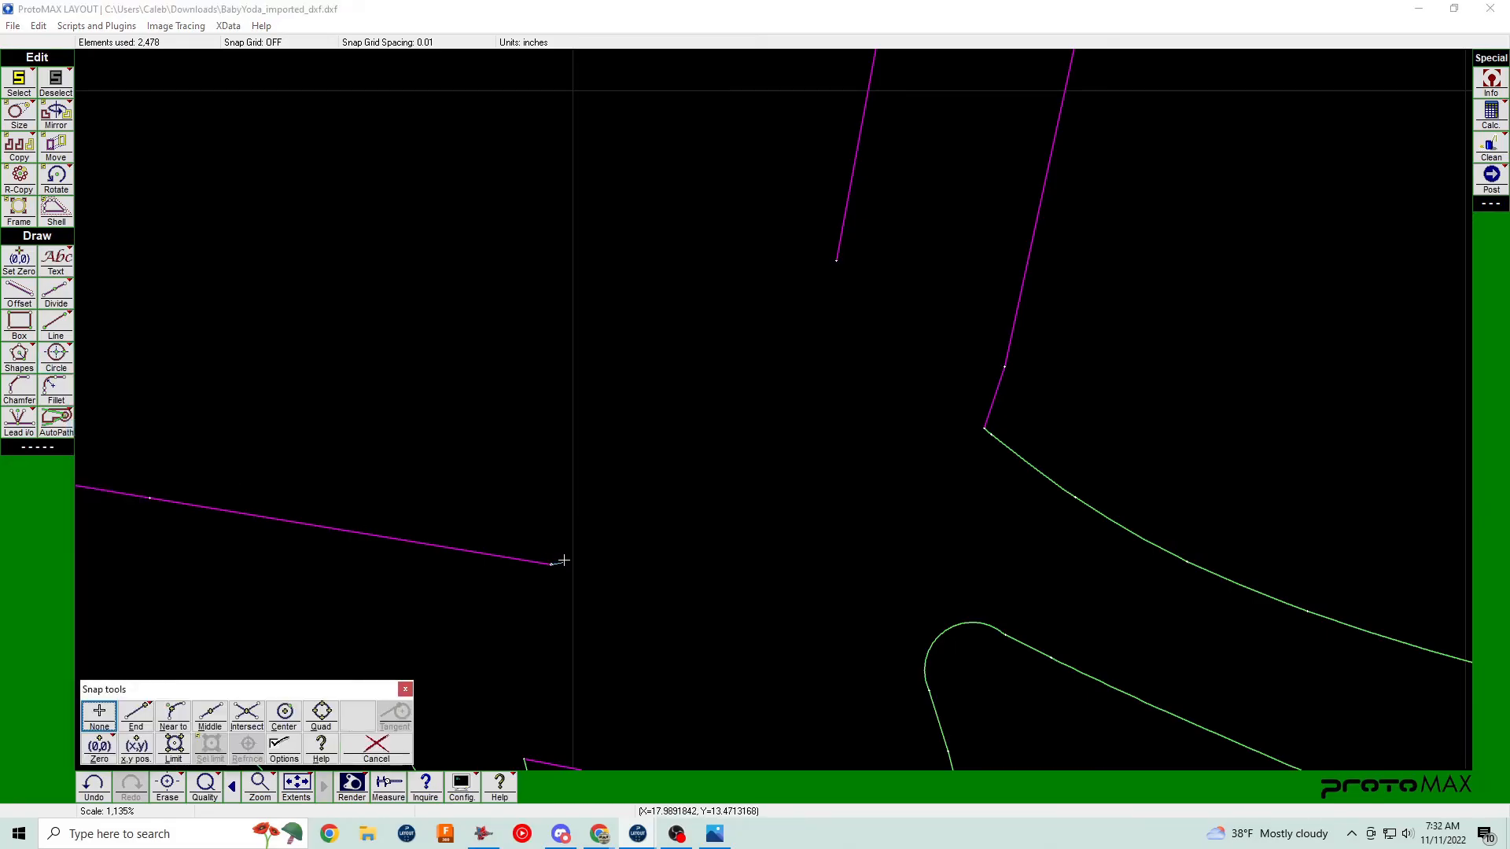
{"action": "left_click", "coordinate": [835, 262]}
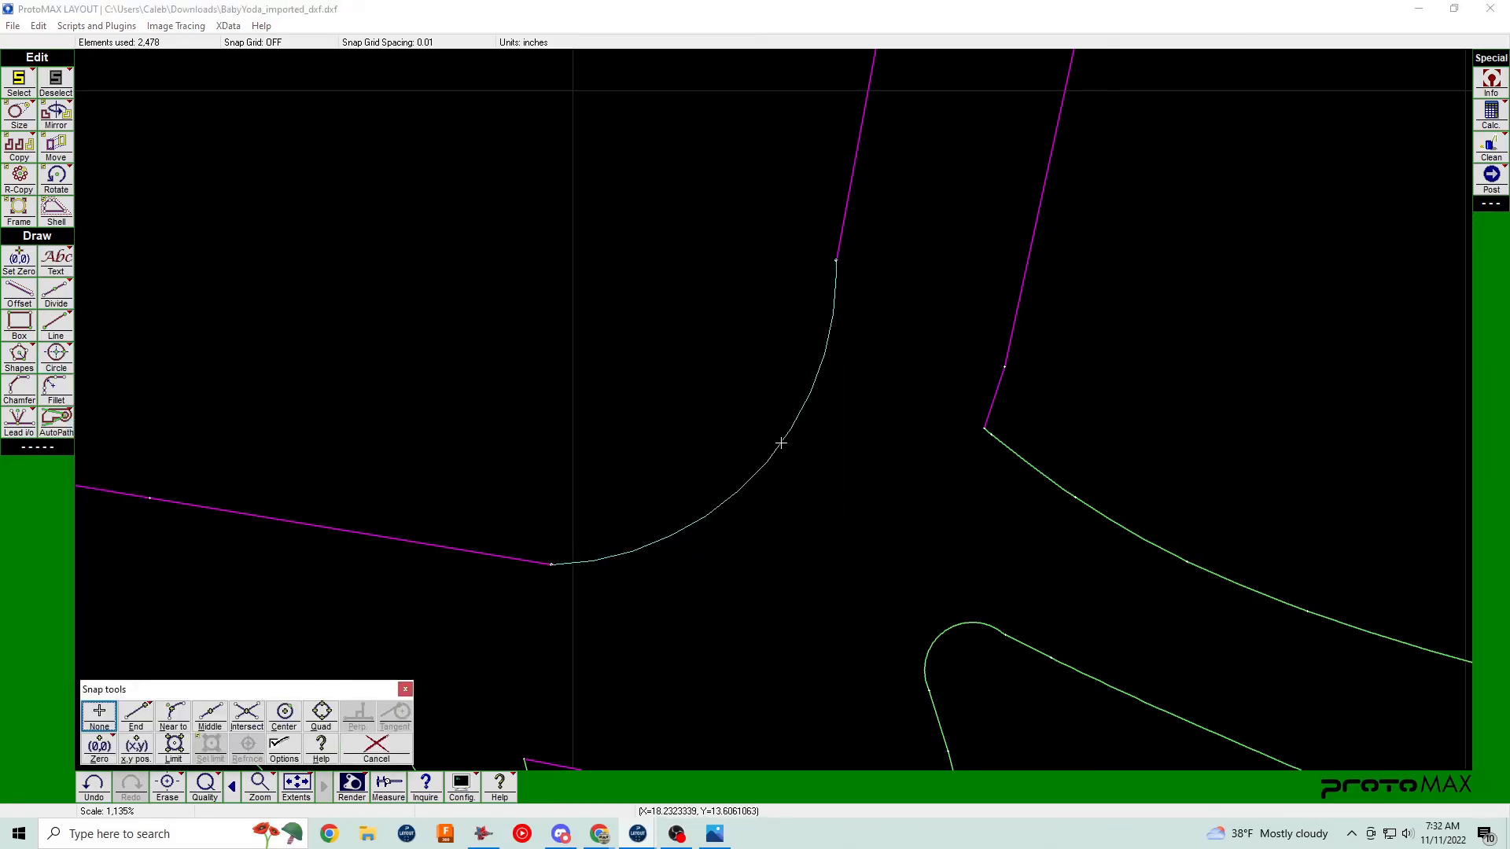
{"action": "left_click", "coordinate": [778, 442]}
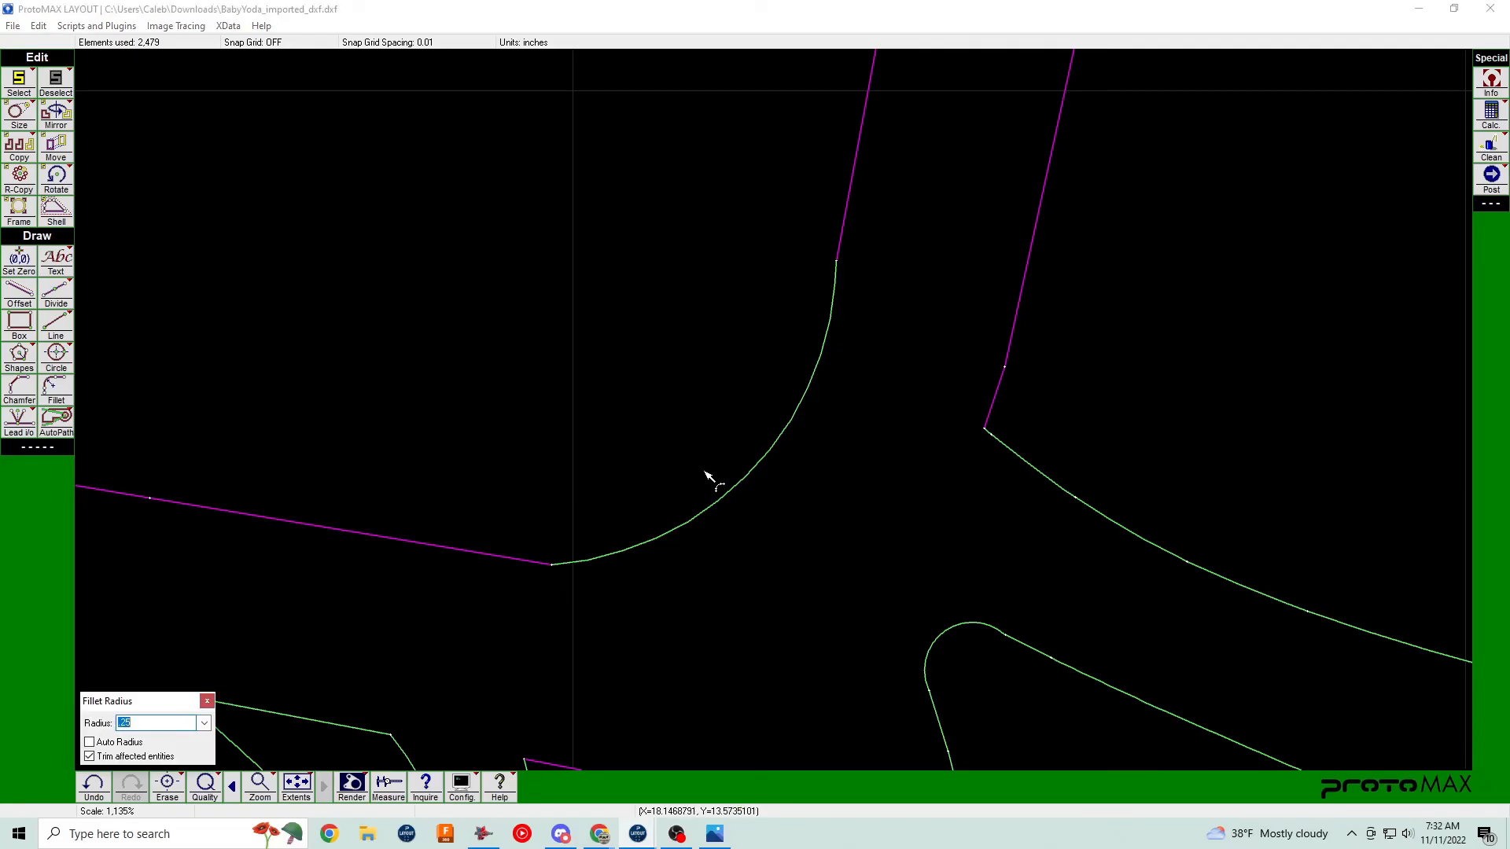
{"action": "left_click", "coordinate": [548, 532]}
{"action": "left_click", "coordinate": [602, 546]}
{"action": "key", "text": "ctrl+z"}
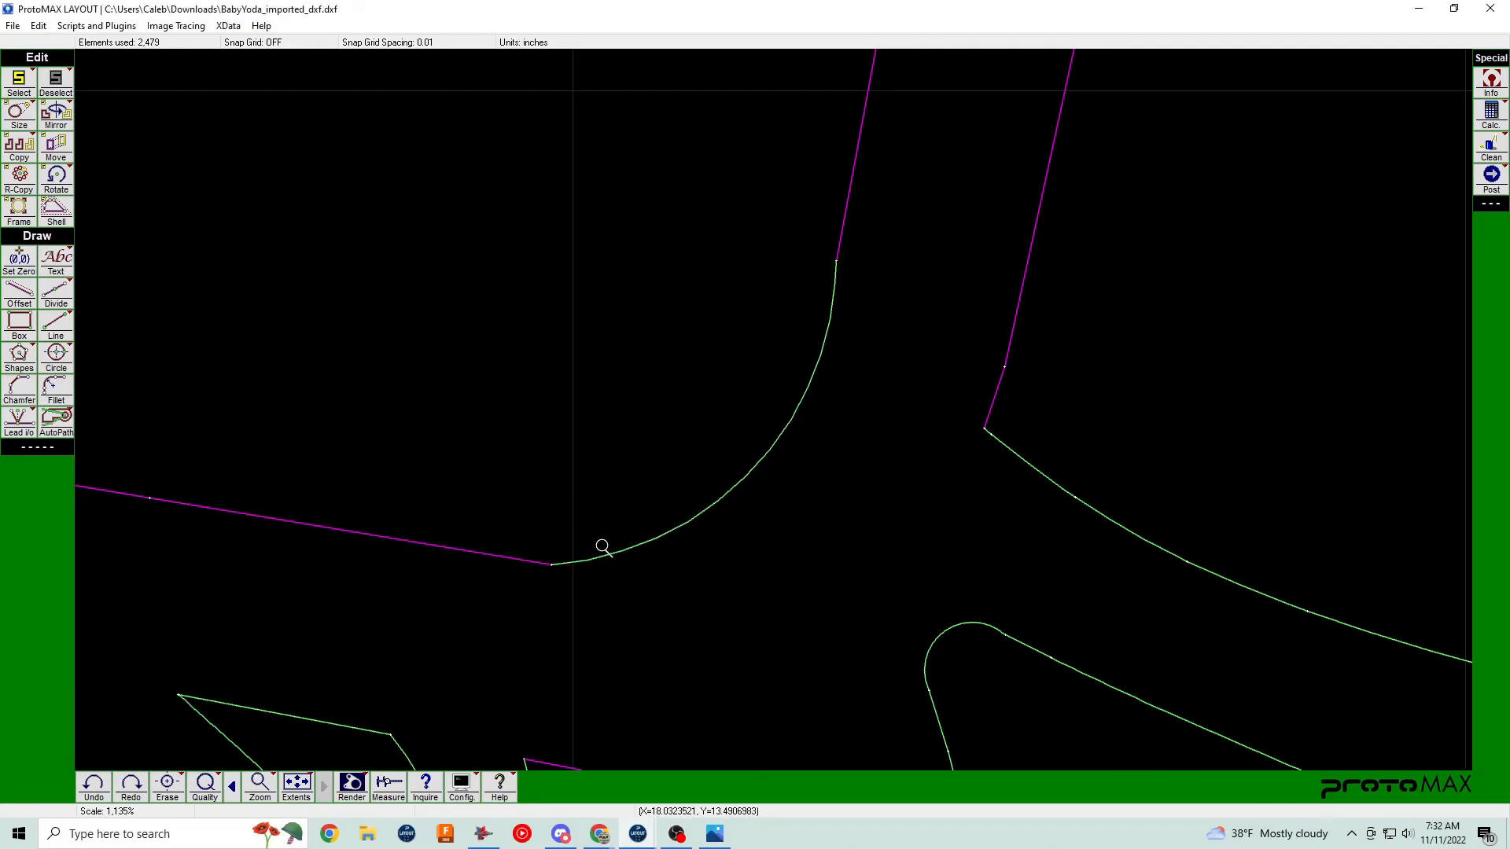
Fillet the joint between the brim's lower inner edge and the corner arc with a 0.2 inch radius.
{"action": "right_click", "coordinate": [601, 545]}
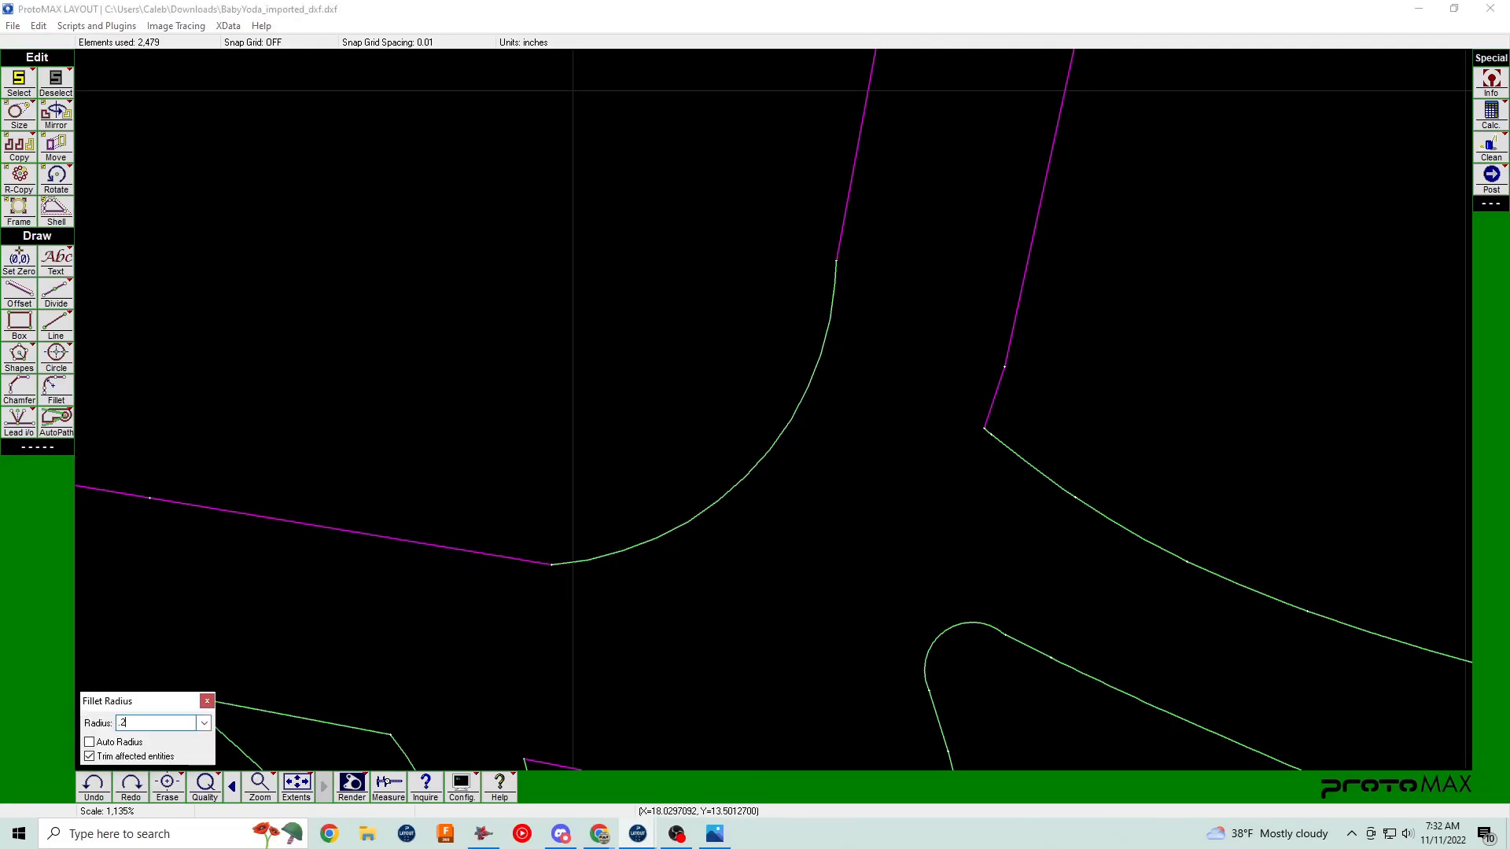
{"action": "left_click", "coordinate": [515, 552]}
{"action": "left_click", "coordinate": [604, 543]}
{"action": "right_click", "coordinate": [605, 543]}
{"action": "scroll", "coordinate": [775, 414], "scroll_direction": "down", "scroll_amount": 5}
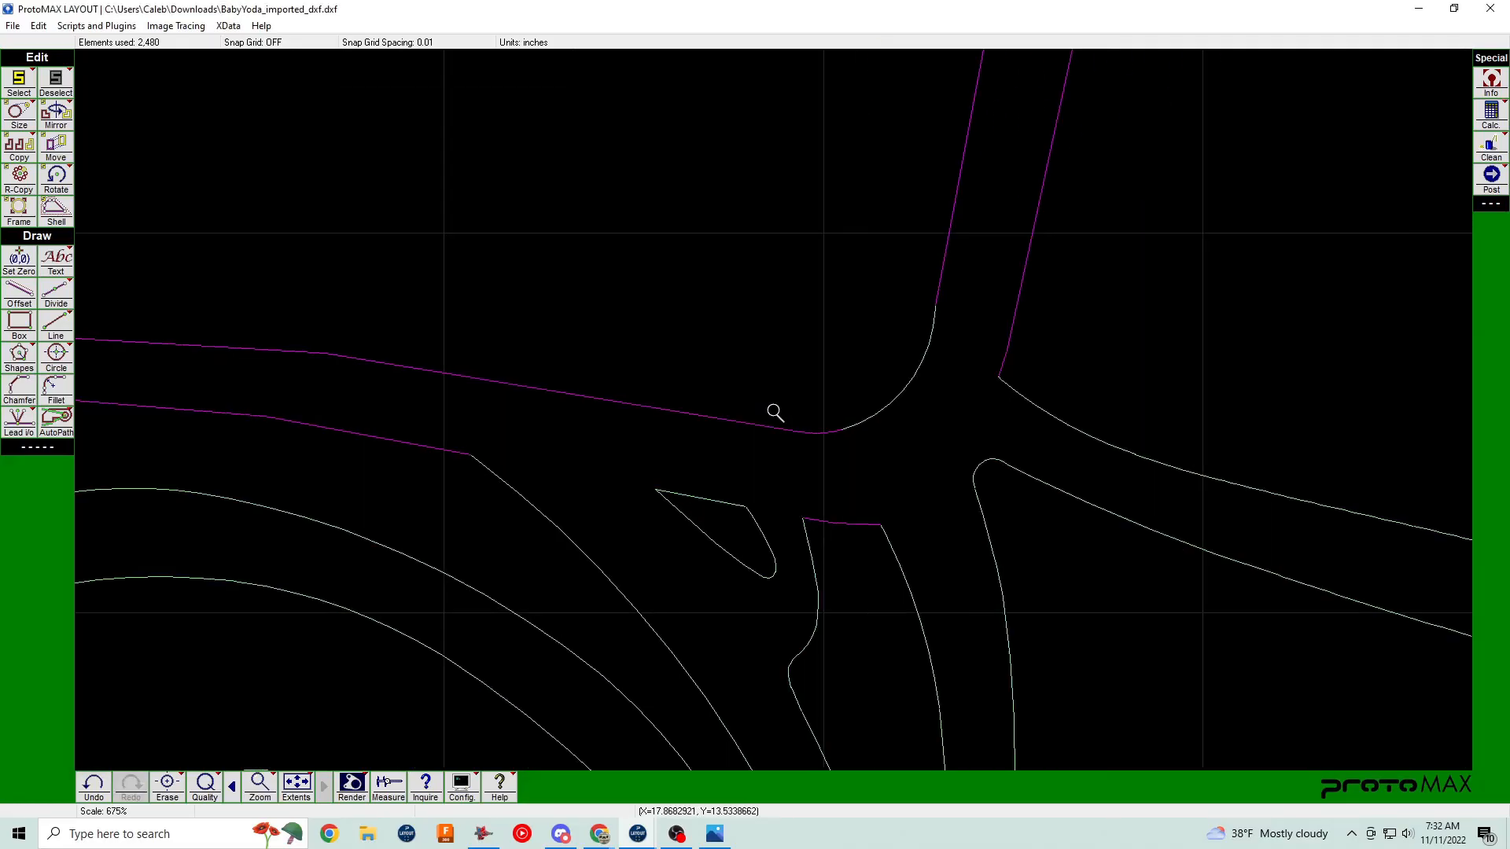
{"action": "scroll", "coordinate": [772, 411], "scroll_direction": "down", "scroll_amount": 6}
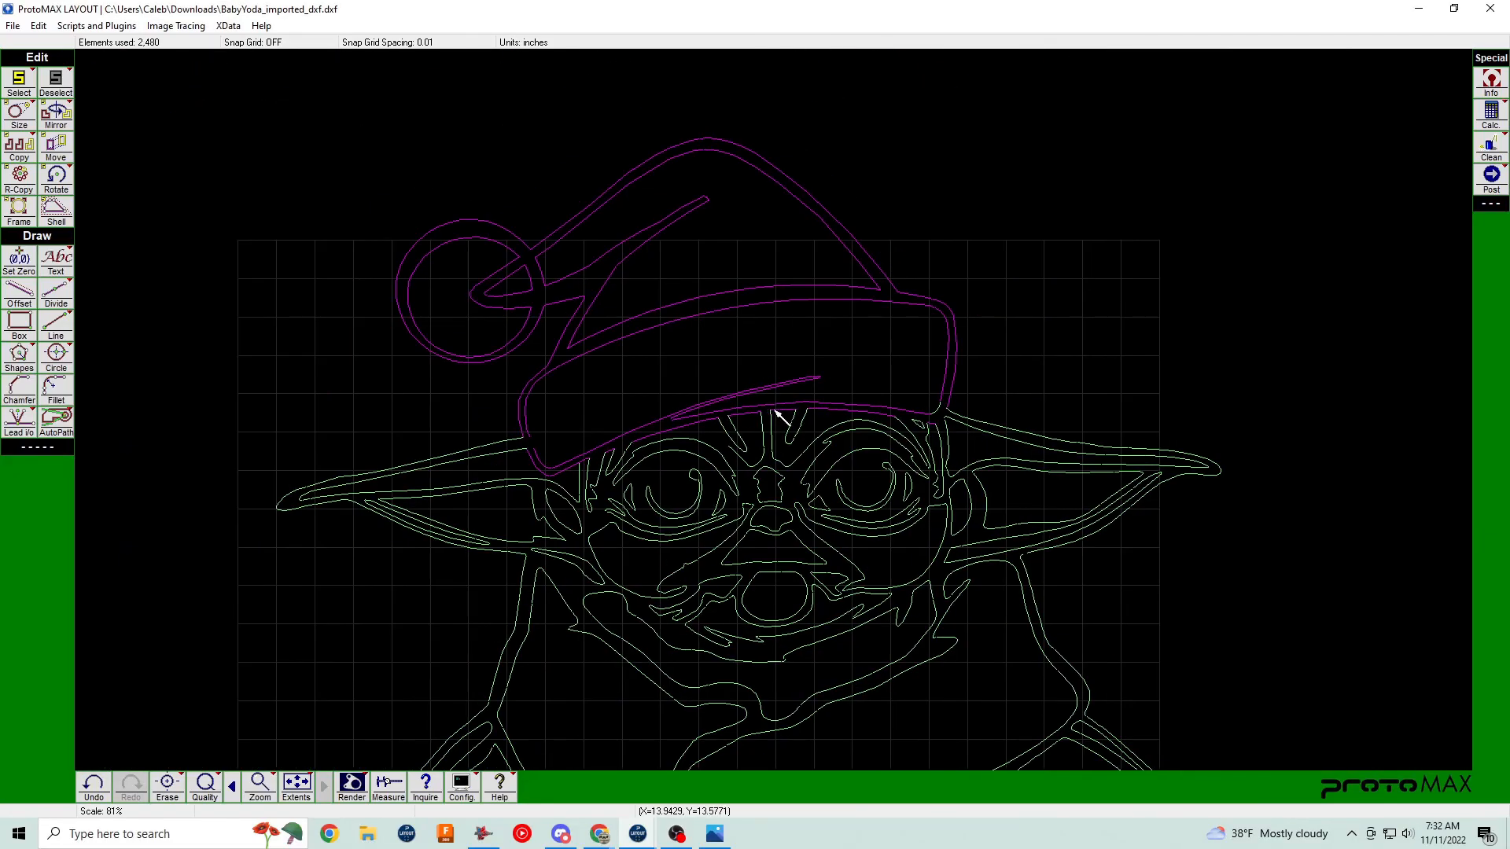
Draw a line closing the gap in the brim's inner outline beside the left ear.
{"action": "scroll", "coordinate": [776, 414], "scroll_direction": "down", "scroll_amount": 3}
{"action": "scroll", "coordinate": [718, 385], "scroll_direction": "up", "scroll_amount": 7}
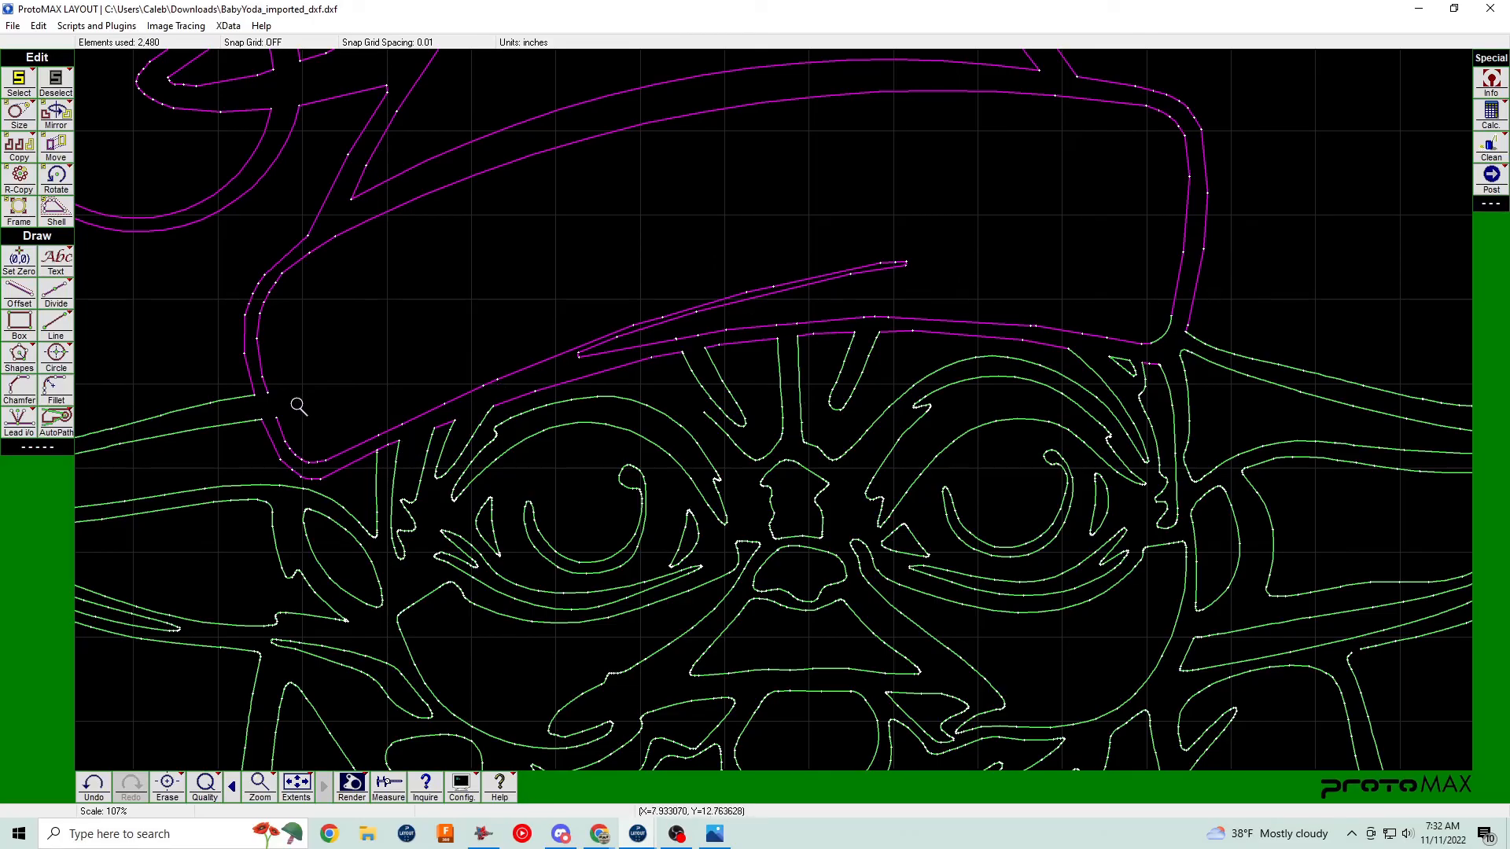
{"action": "scroll", "coordinate": [299, 407], "scroll_direction": "up", "scroll_amount": 5}
{"action": "key", "text": "l"}
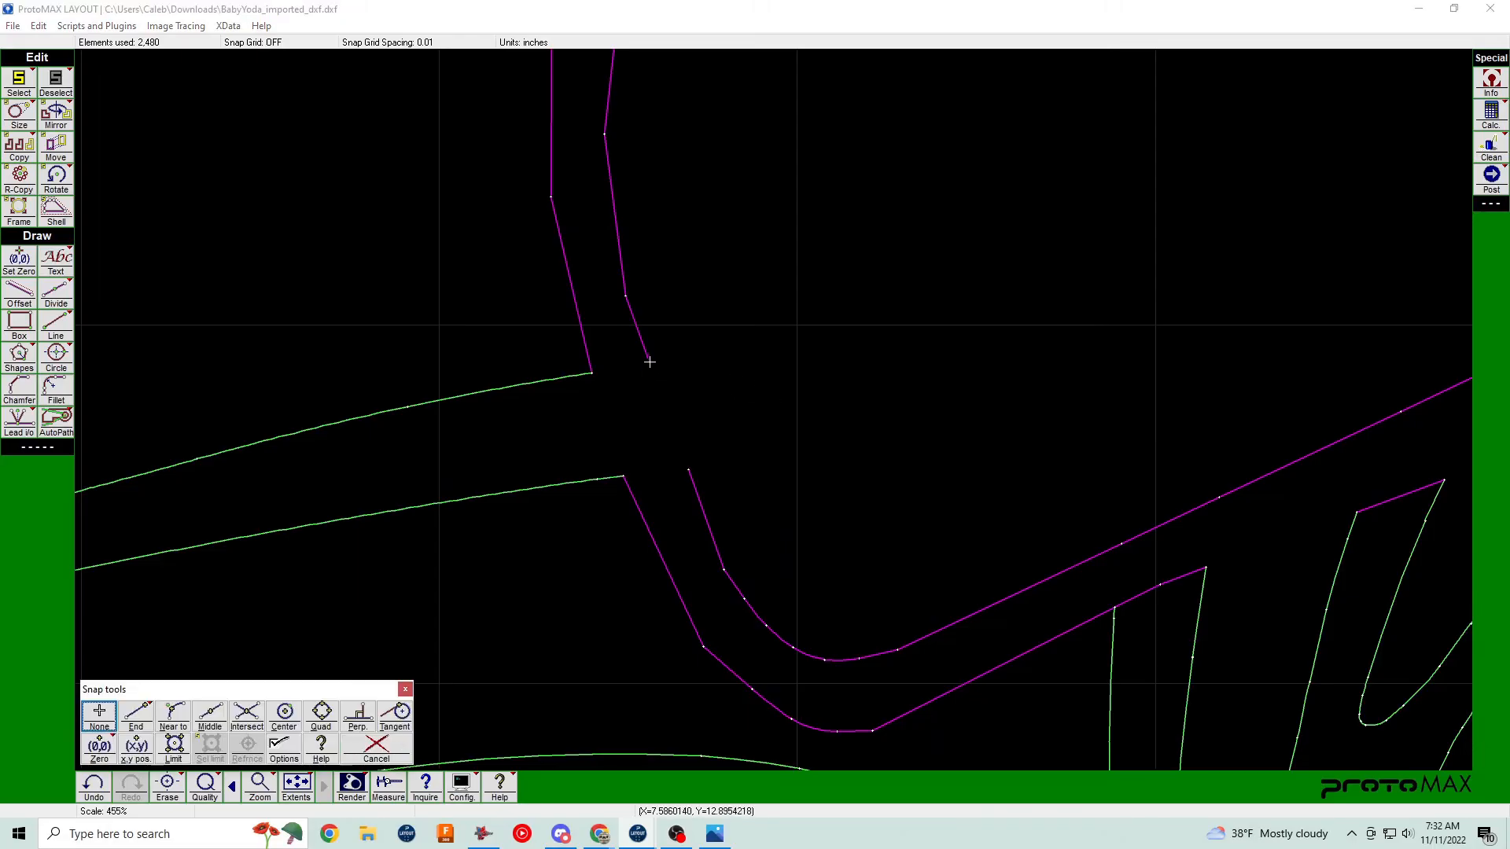
{"action": "left_click", "coordinate": [649, 364]}
{"action": "type", "text": "e"}
{"action": "left_click", "coordinate": [686, 462]}
{"action": "scroll", "coordinate": [782, 411], "scroll_direction": "down", "scroll_amount": 5}
{"action": "scroll", "coordinate": [604, 386], "scroll_direction": "up", "scroll_amount": 4}
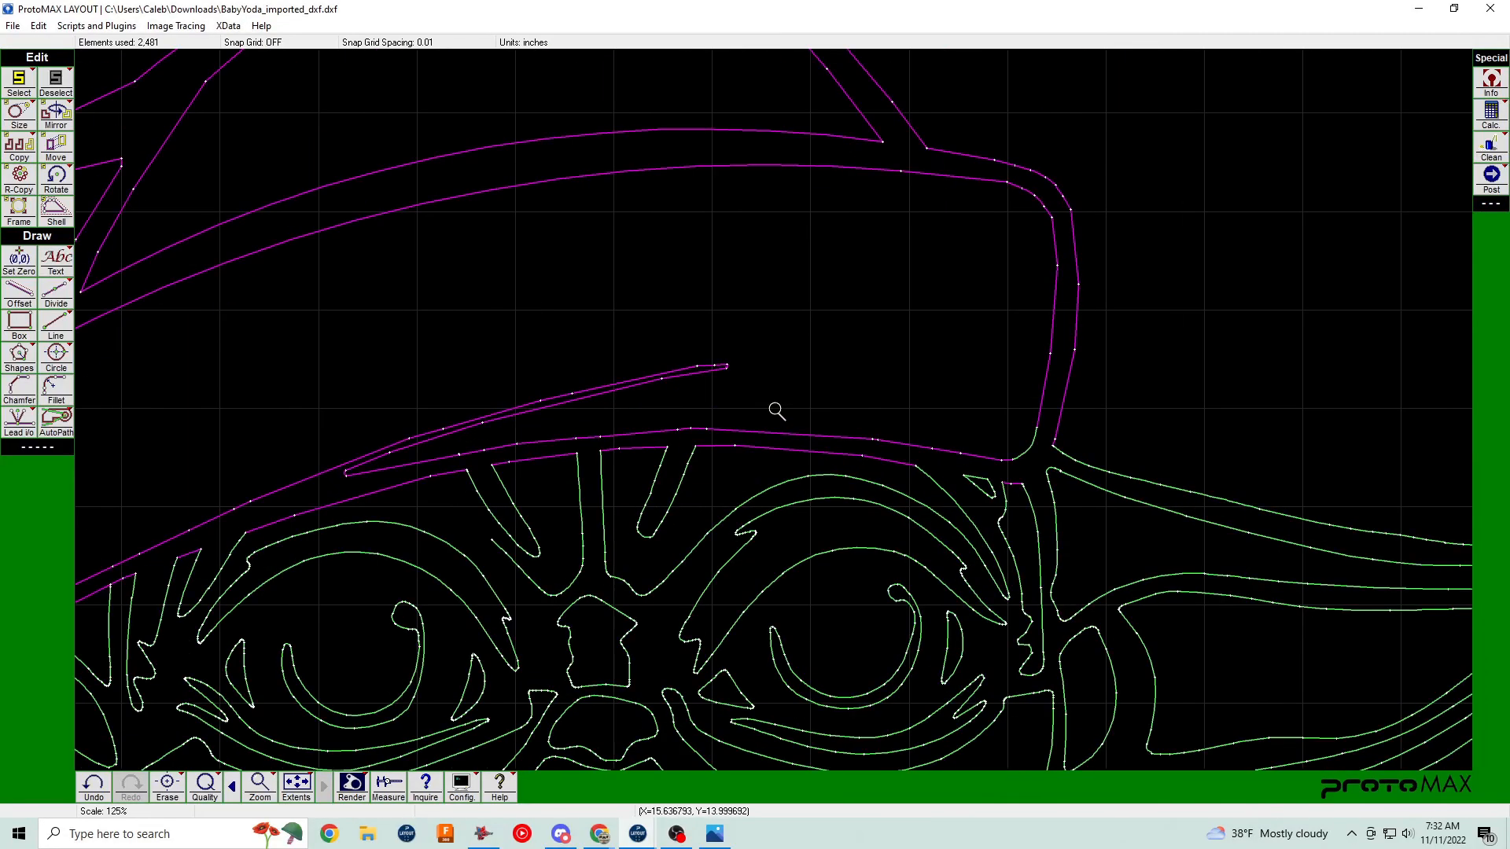
{"action": "scroll", "coordinate": [769, 422], "scroll_direction": "down", "scroll_amount": 1}
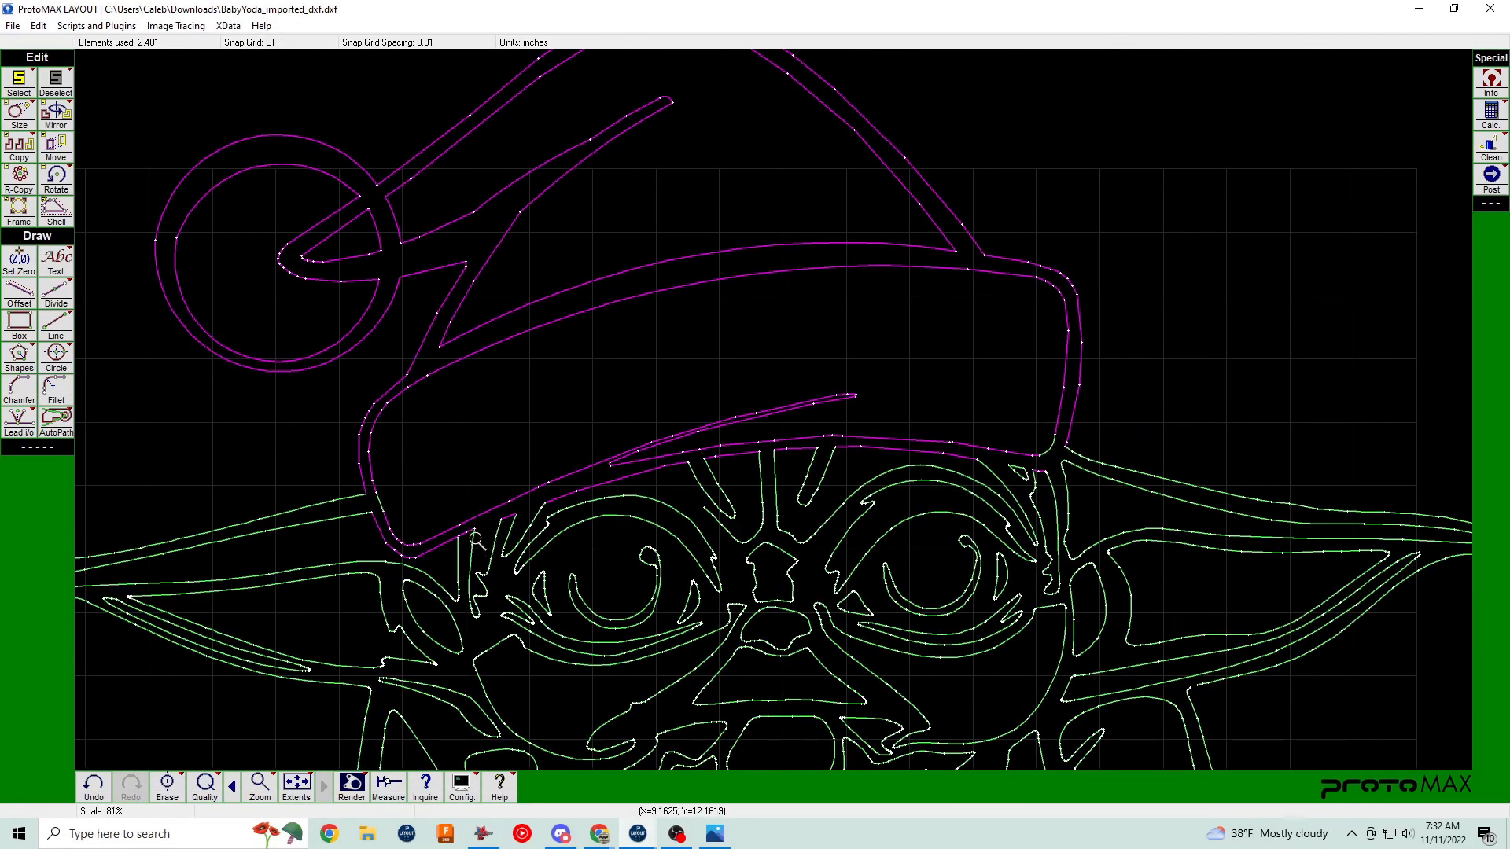
{"action": "scroll", "coordinate": [475, 539], "scroll_direction": "up", "scroll_amount": 7}
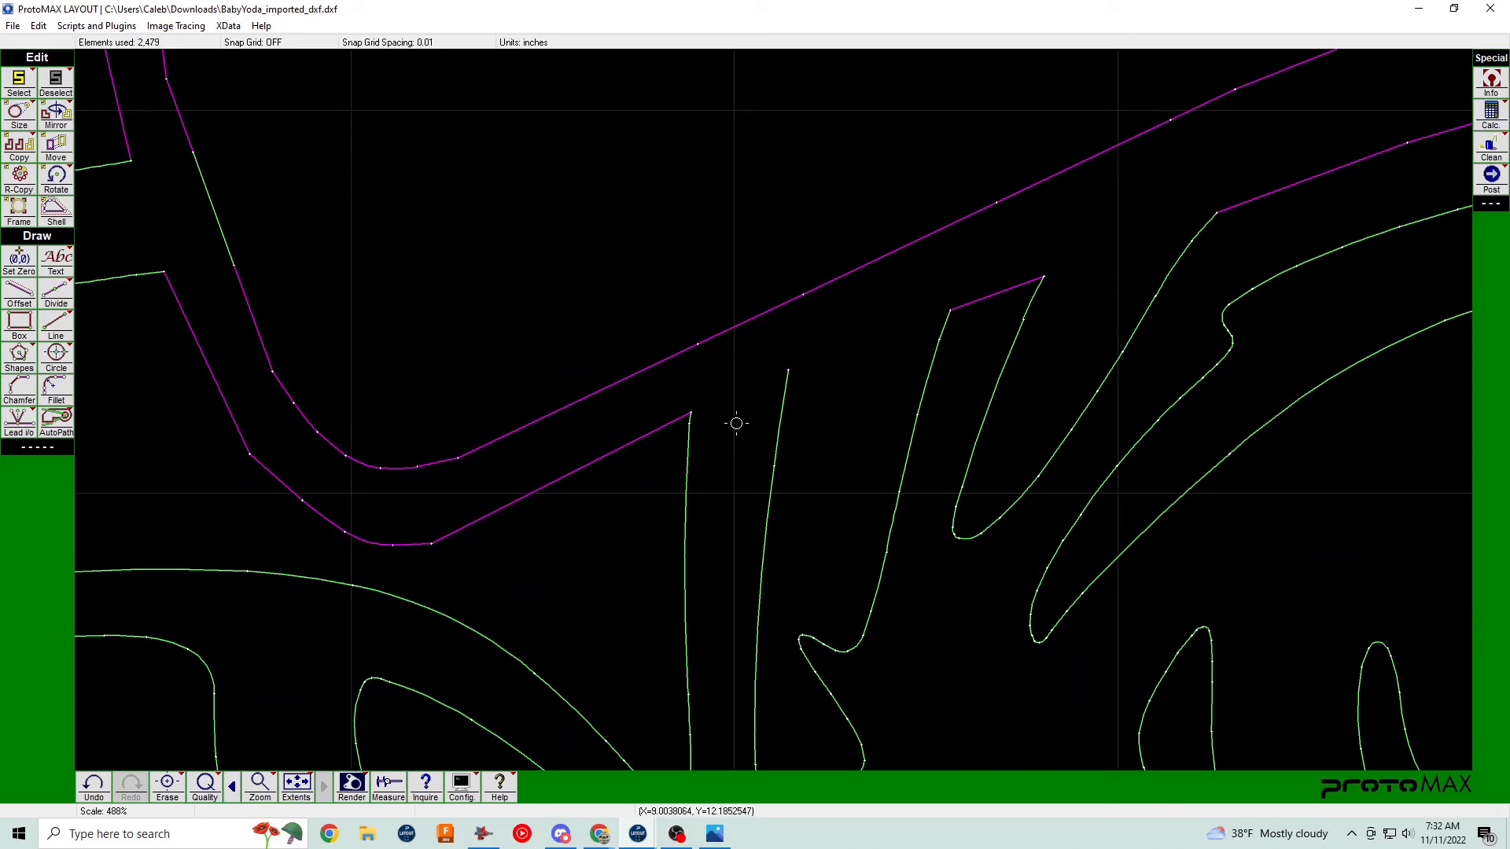
{"action": "scroll", "coordinate": [771, 411], "scroll_direction": "down", "scroll_amount": 3}
{"action": "scroll", "coordinate": [771, 411], "scroll_direction": "up", "scroll_amount": 2}
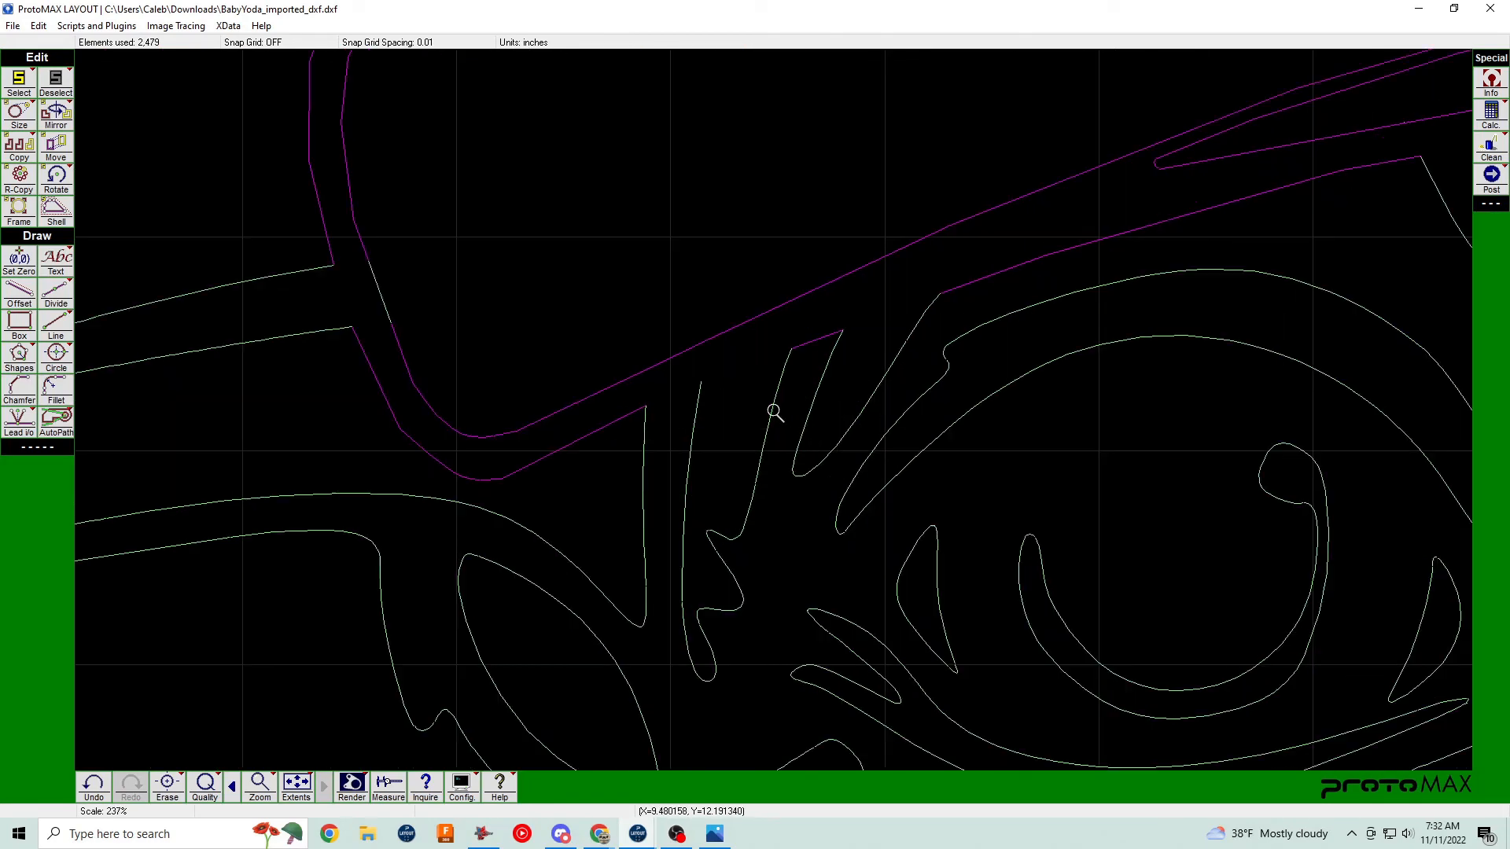
{"action": "left_click", "coordinate": [814, 332]}
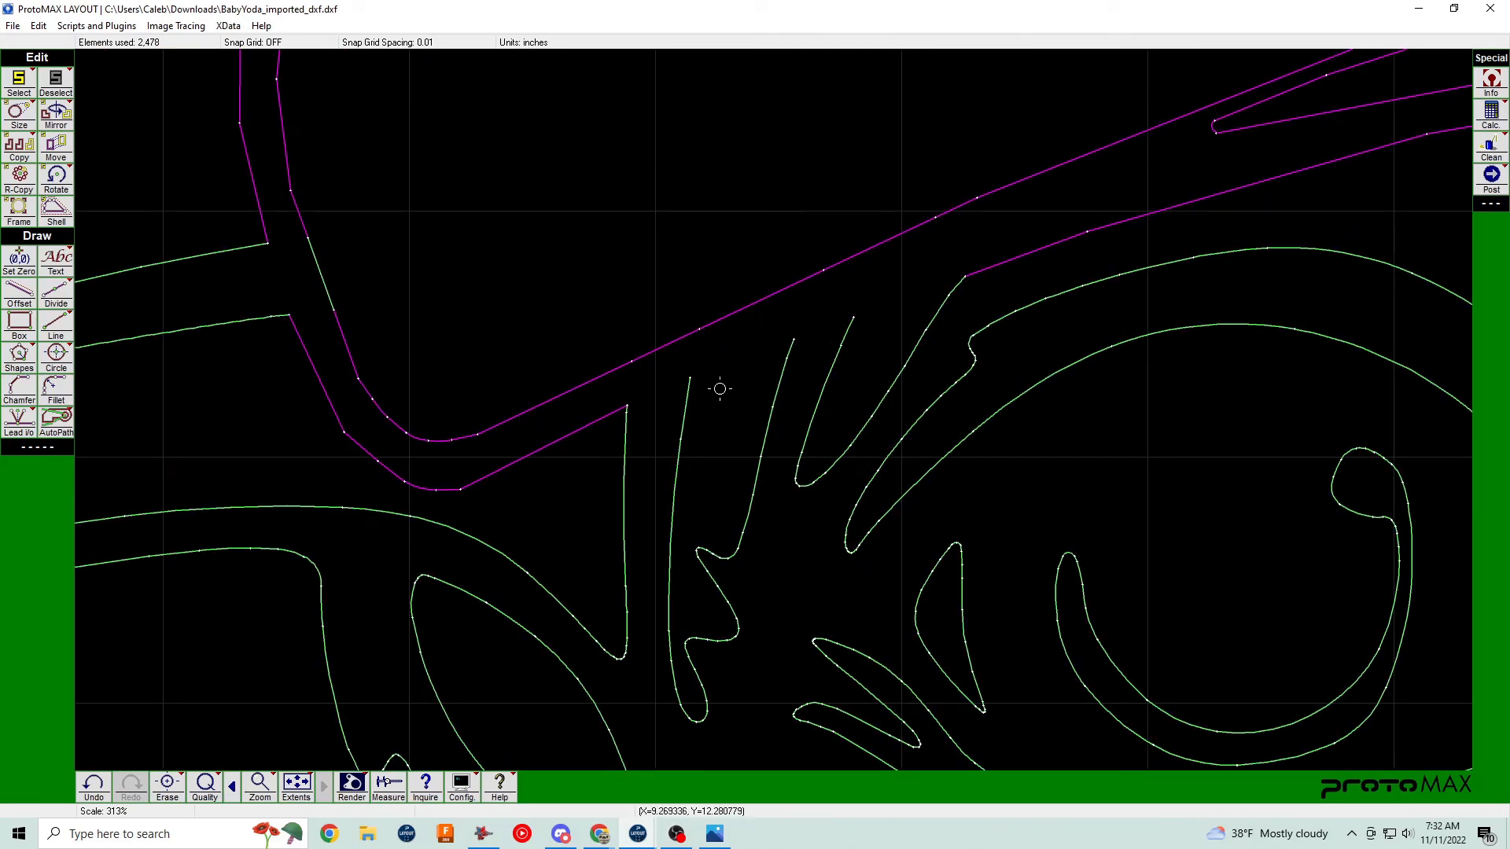
{"action": "key", "text": "ctrl+z"}
{"action": "key", "text": "ctrl+z"}
{"action": "key", "text": "ctrl+z"}
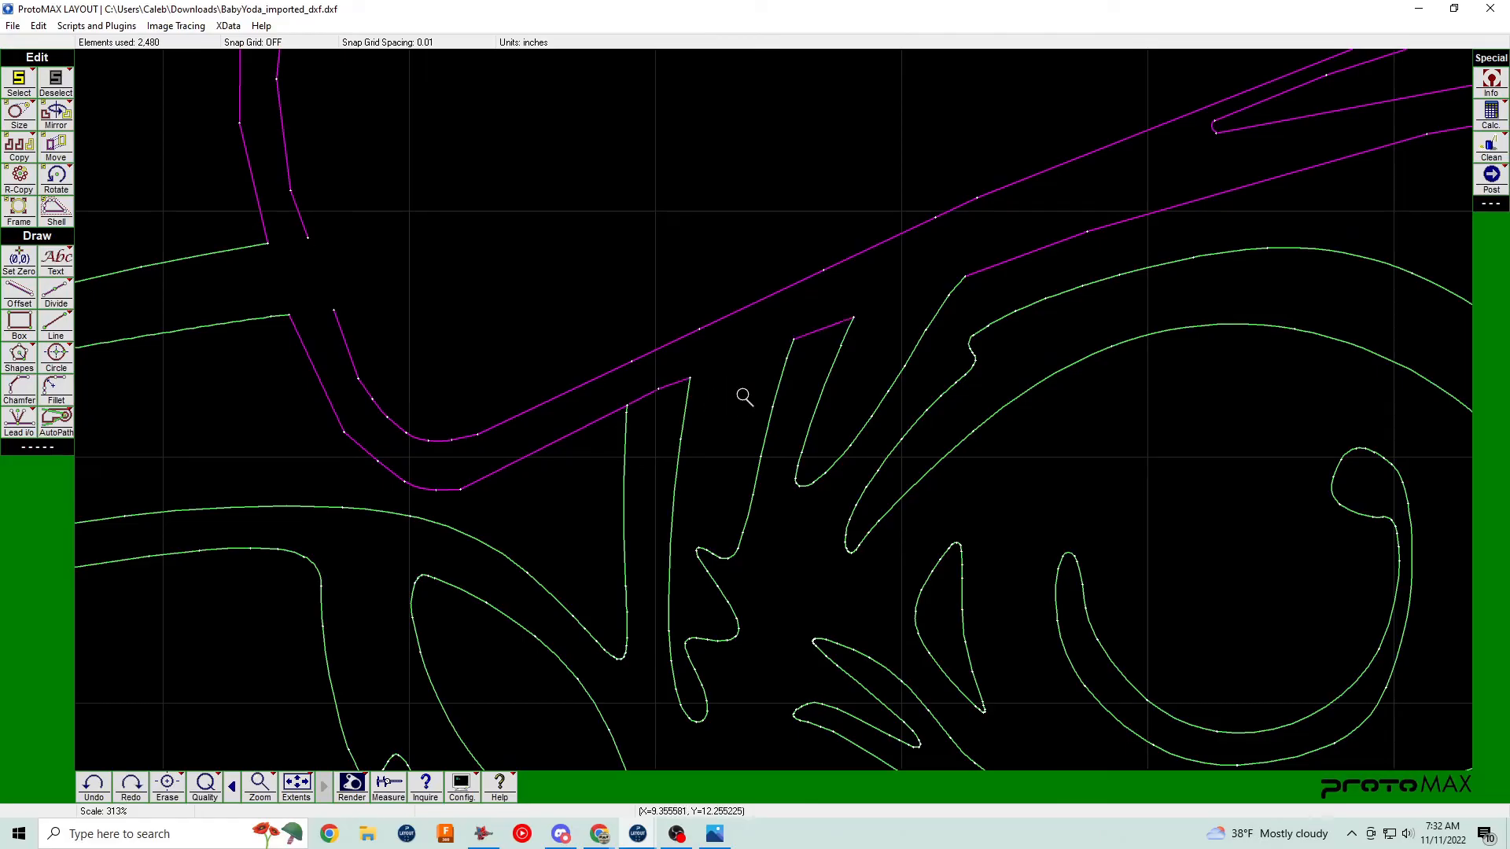
Erase the brim-edge segments capping the wrinkles left of the left eye and connect the two facing line ends with a line.
{"action": "scroll", "coordinate": [765, 410], "scroll_direction": "down", "scroll_amount": 3}
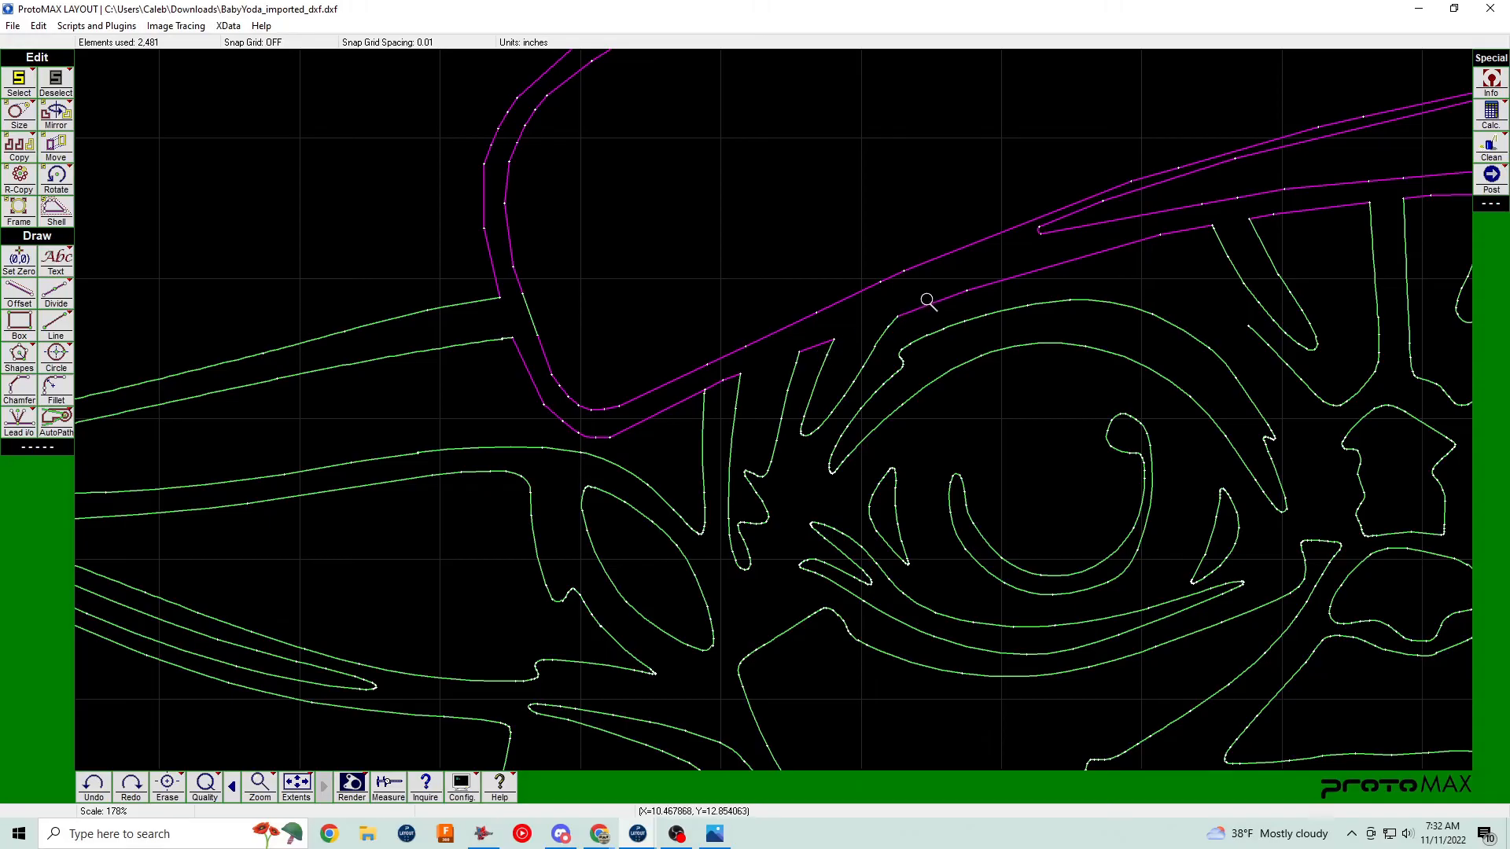
{"action": "left_click", "coordinate": [818, 345]}
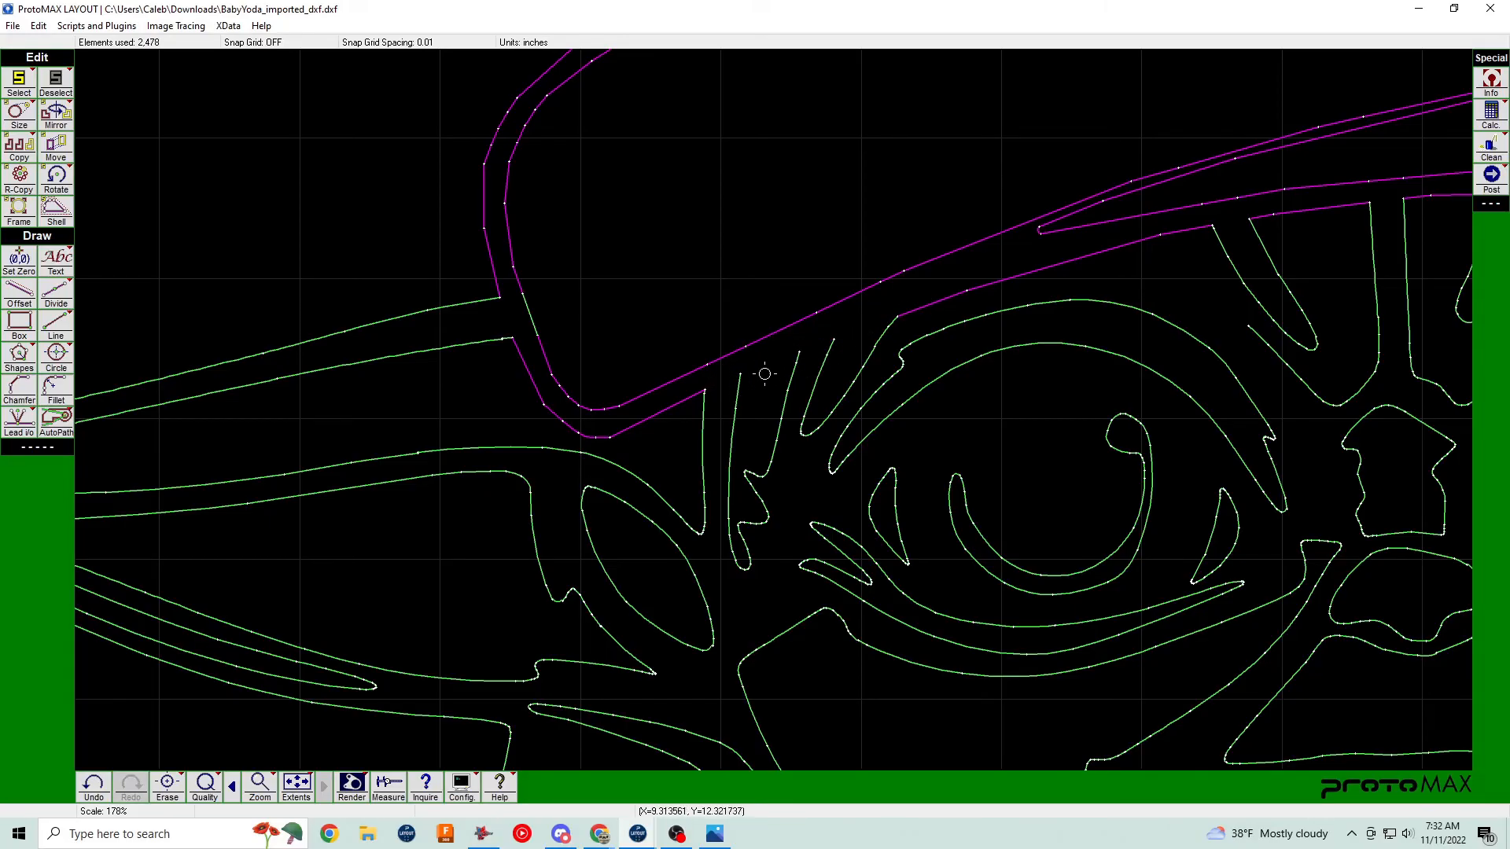
{"action": "key", "text": "l"}
{"action": "left_click", "coordinate": [740, 374]}
{"action": "left_click", "coordinate": [799, 351]}
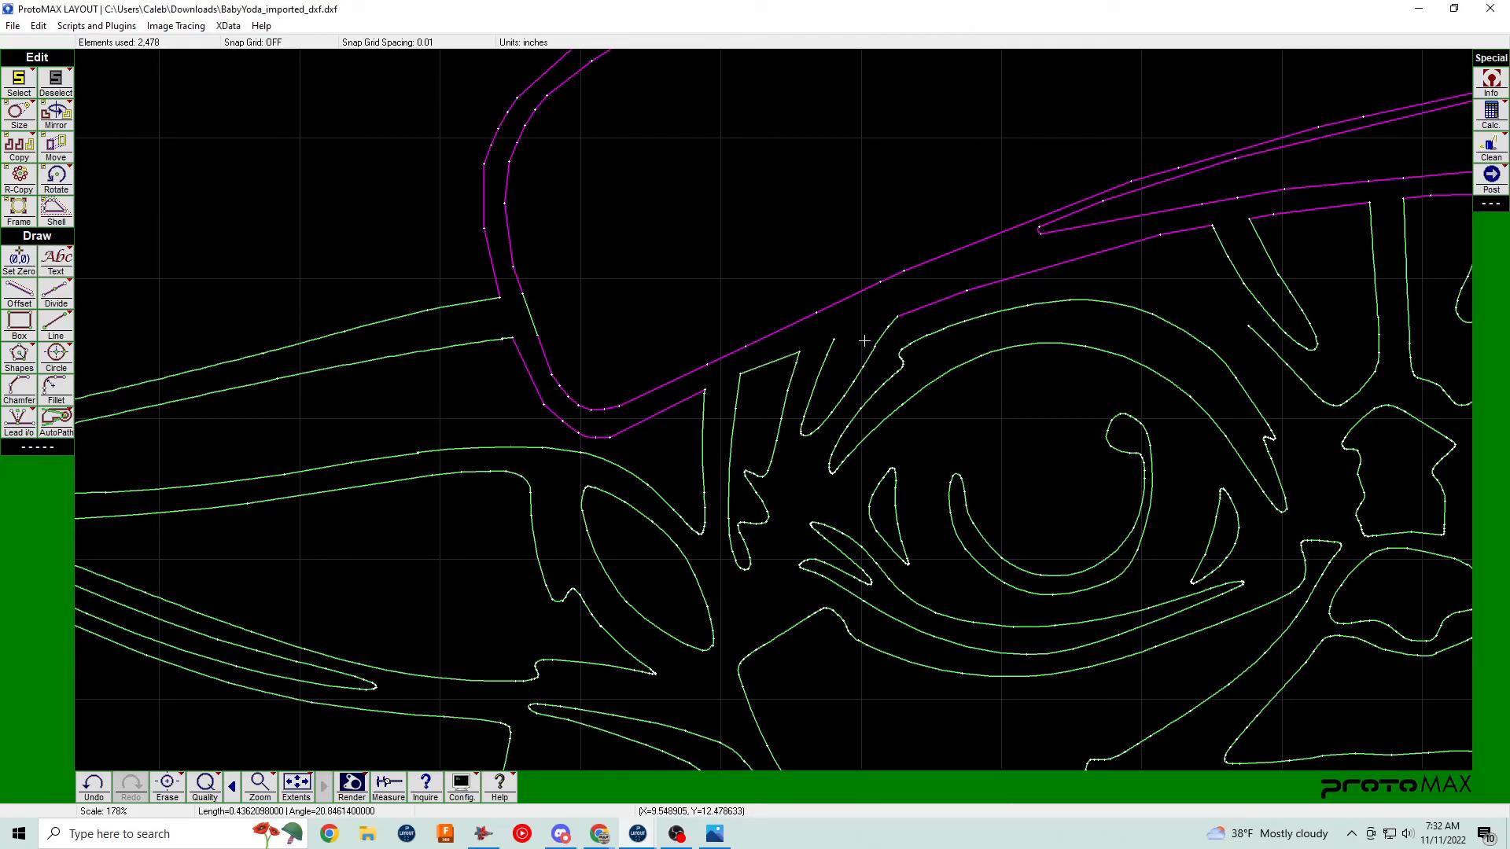
Examine the continuity of the outline running from the left ear along the brim's lower edge.
{"action": "scroll", "coordinate": [556, 407], "scroll_direction": "down", "scroll_amount": 3}
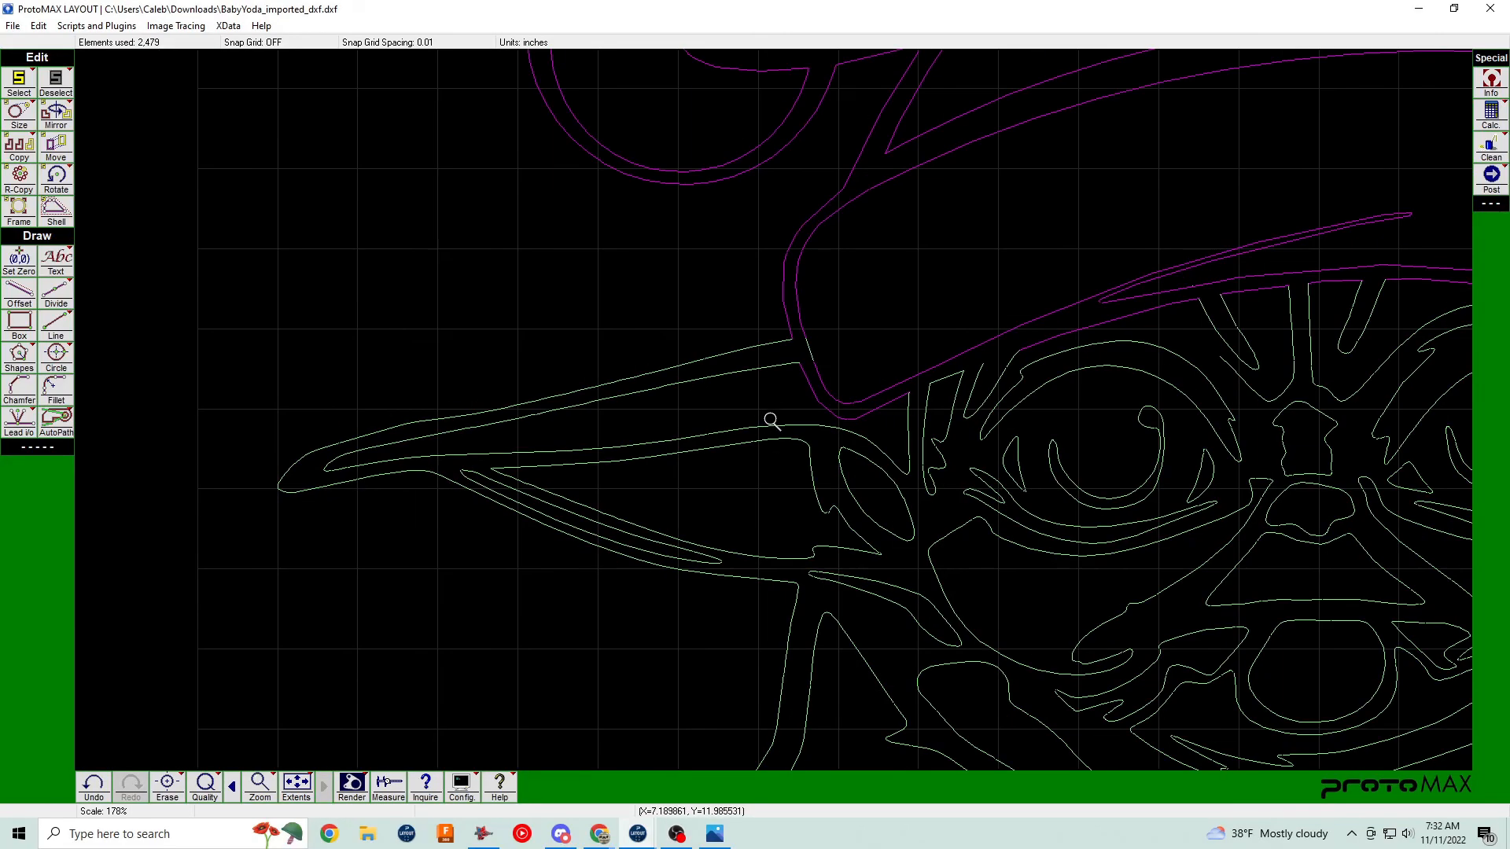
{"action": "scroll", "coordinate": [761, 408], "scroll_direction": "up", "scroll_amount": 3}
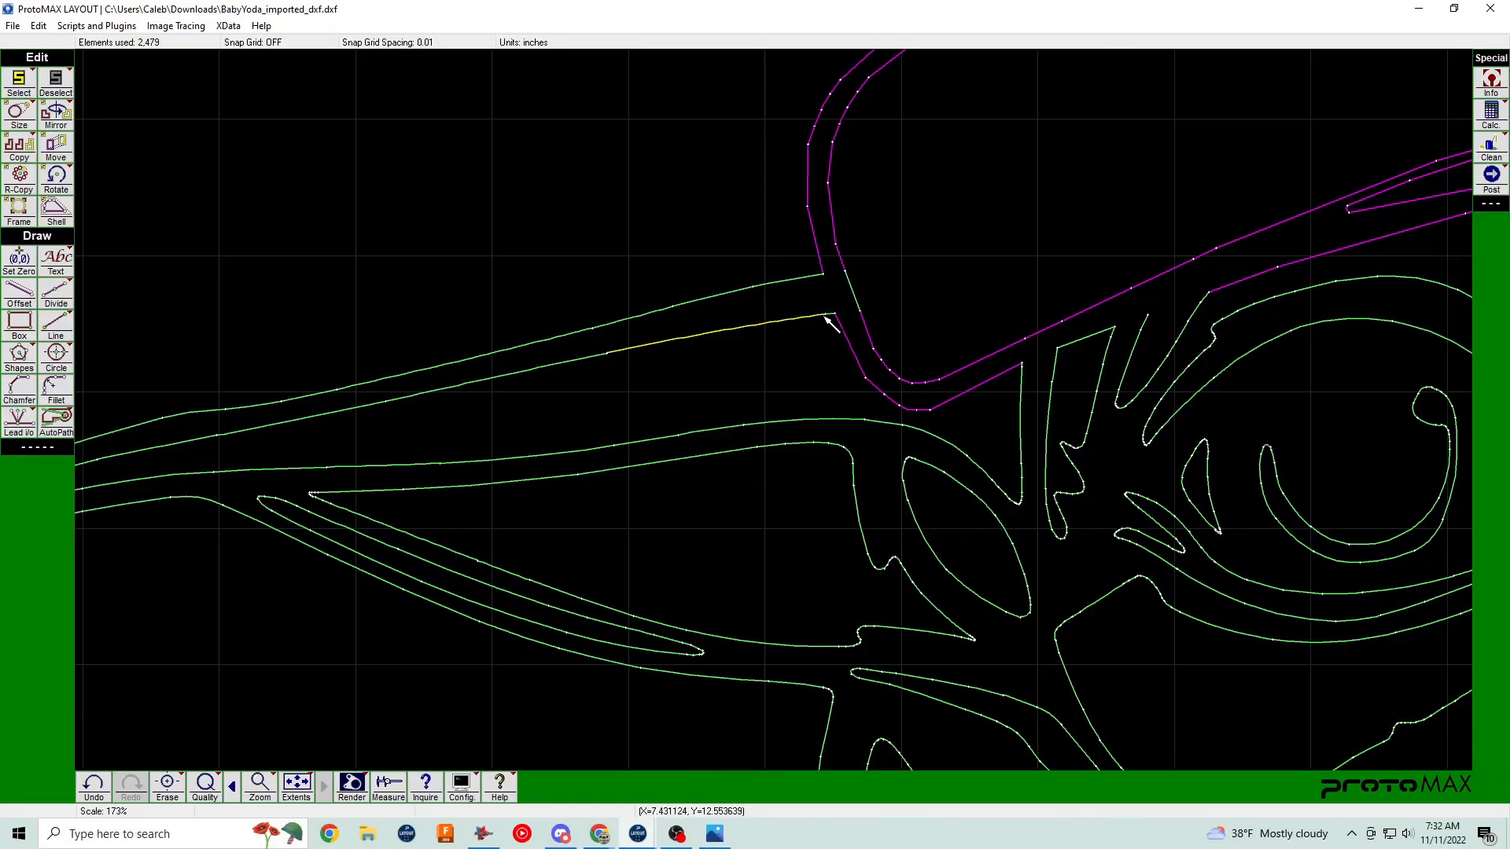
{"action": "left_click", "coordinate": [824, 316]}
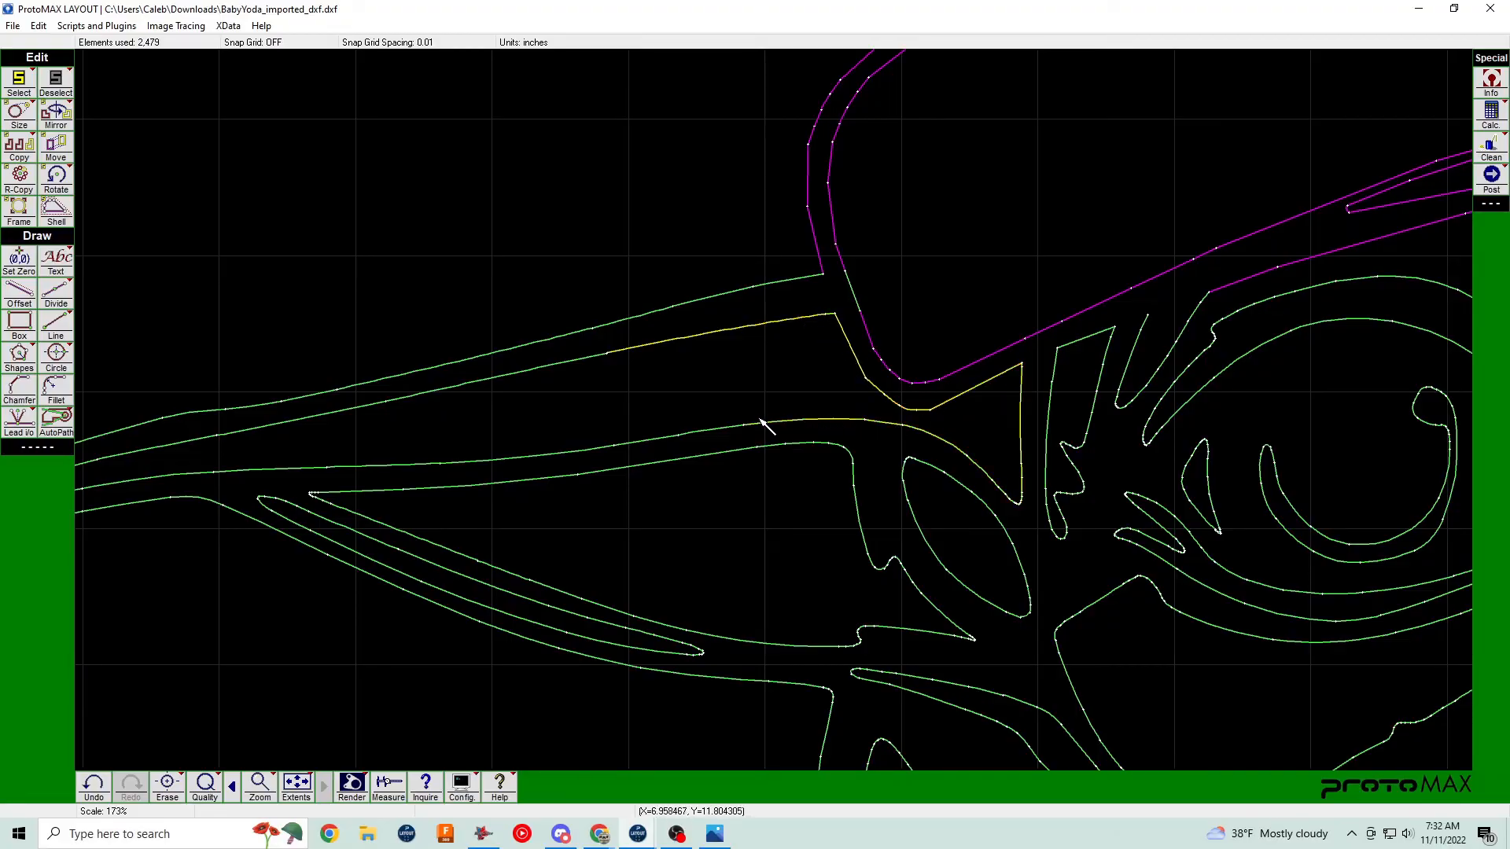
{"action": "scroll", "coordinate": [779, 414], "scroll_direction": "down", "scroll_amount": 3}
{"action": "scroll", "coordinate": [785, 407], "scroll_direction": "up", "scroll_amount": 5}
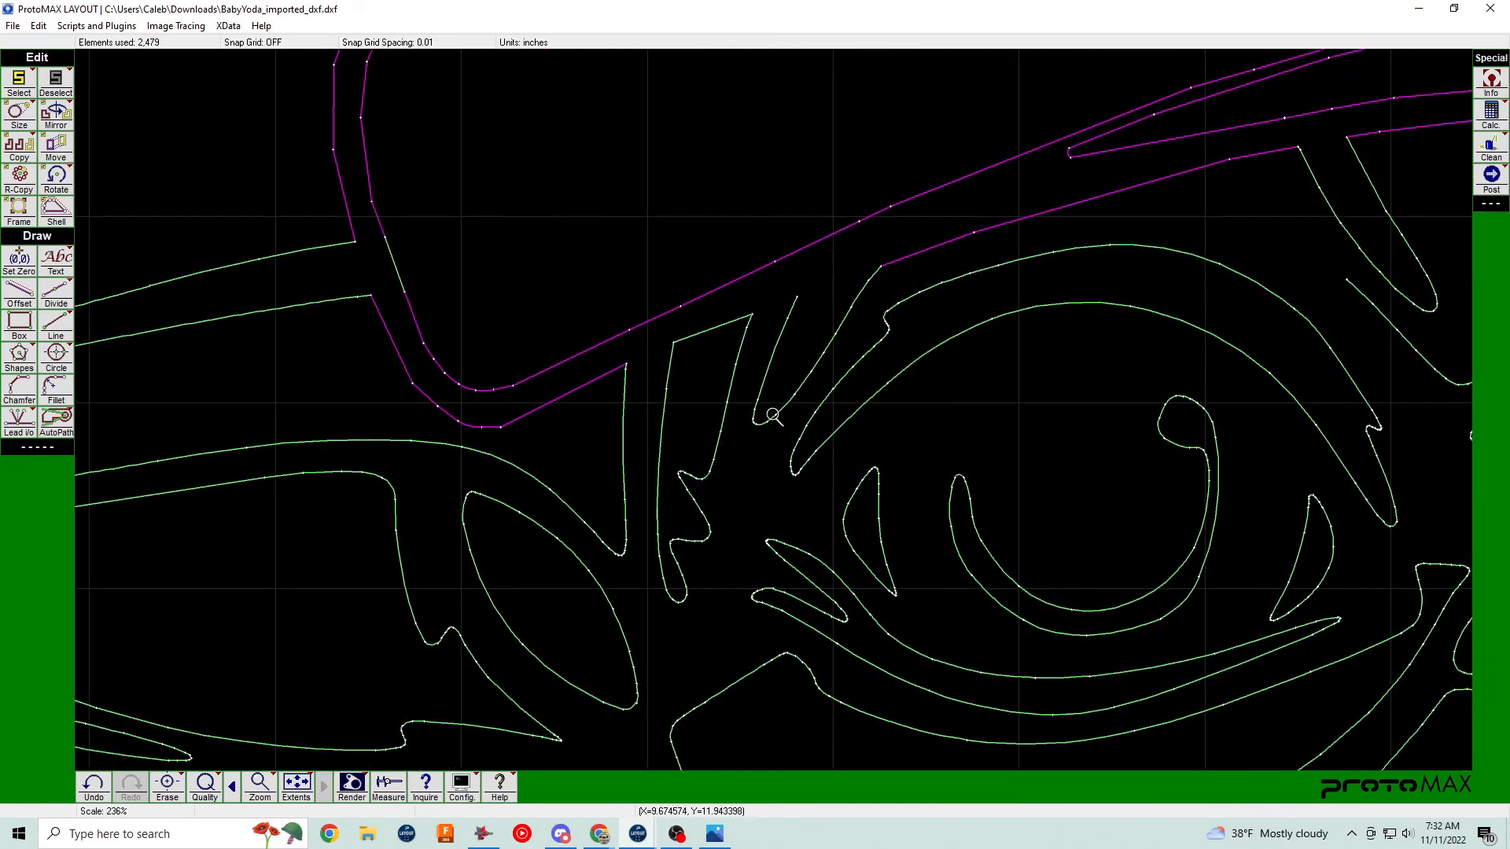
Examine the brim's lower edge and the face lines meeting it above both eyes for open ends.
{"action": "left_click", "coordinate": [715, 447]}
{"action": "scroll", "coordinate": [787, 406], "scroll_direction": "down", "scroll_amount": 5}
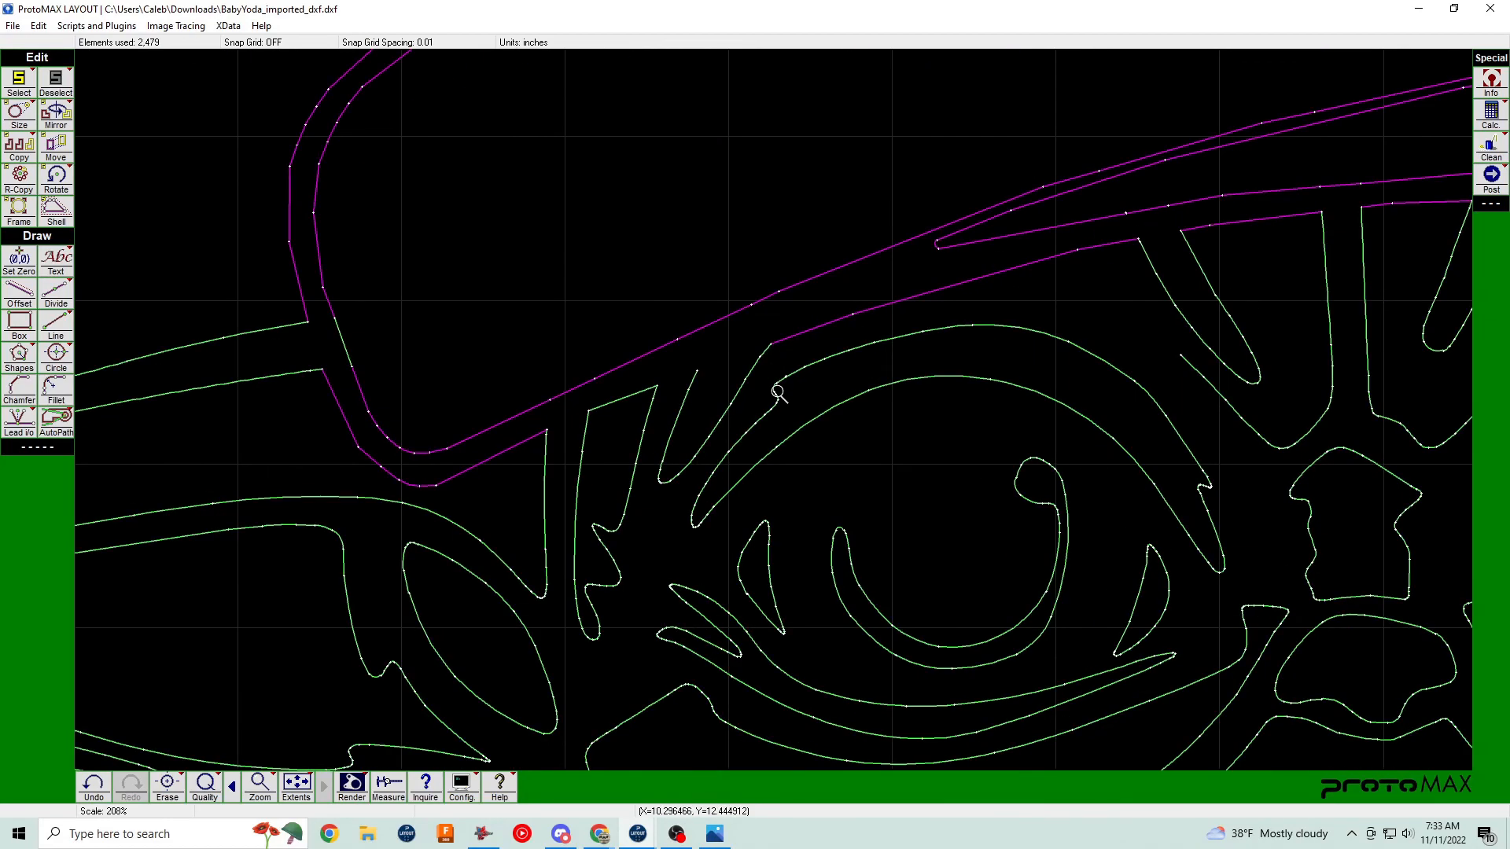
{"action": "scroll", "coordinate": [774, 410], "scroll_direction": "up", "scroll_amount": 4}
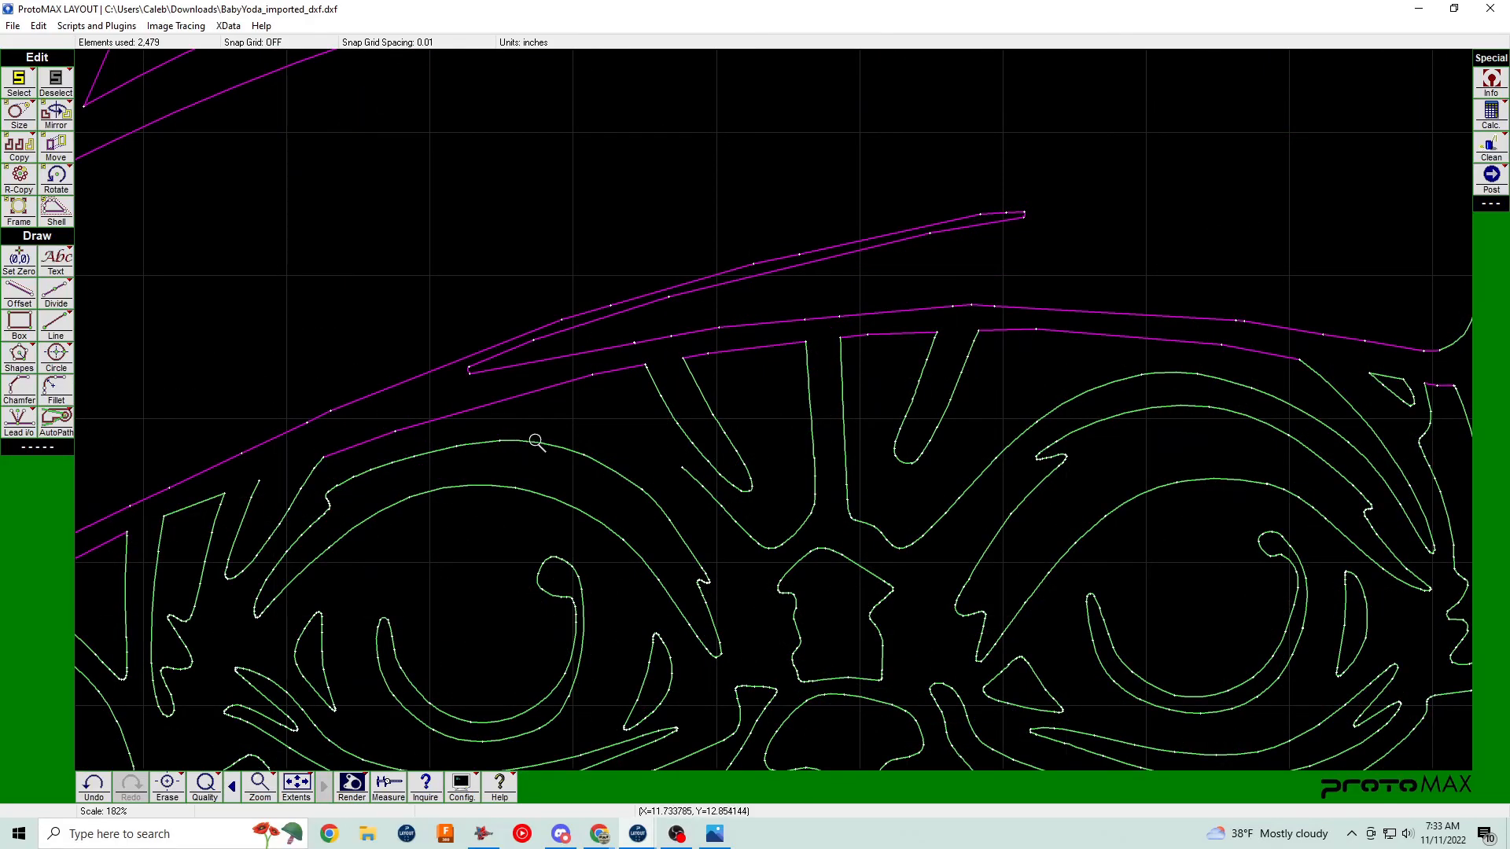
{"action": "scroll", "coordinate": [660, 375], "scroll_direction": "down", "scroll_amount": 2}
{"action": "scroll", "coordinate": [773, 411], "scroll_direction": "up", "scroll_amount": 1}
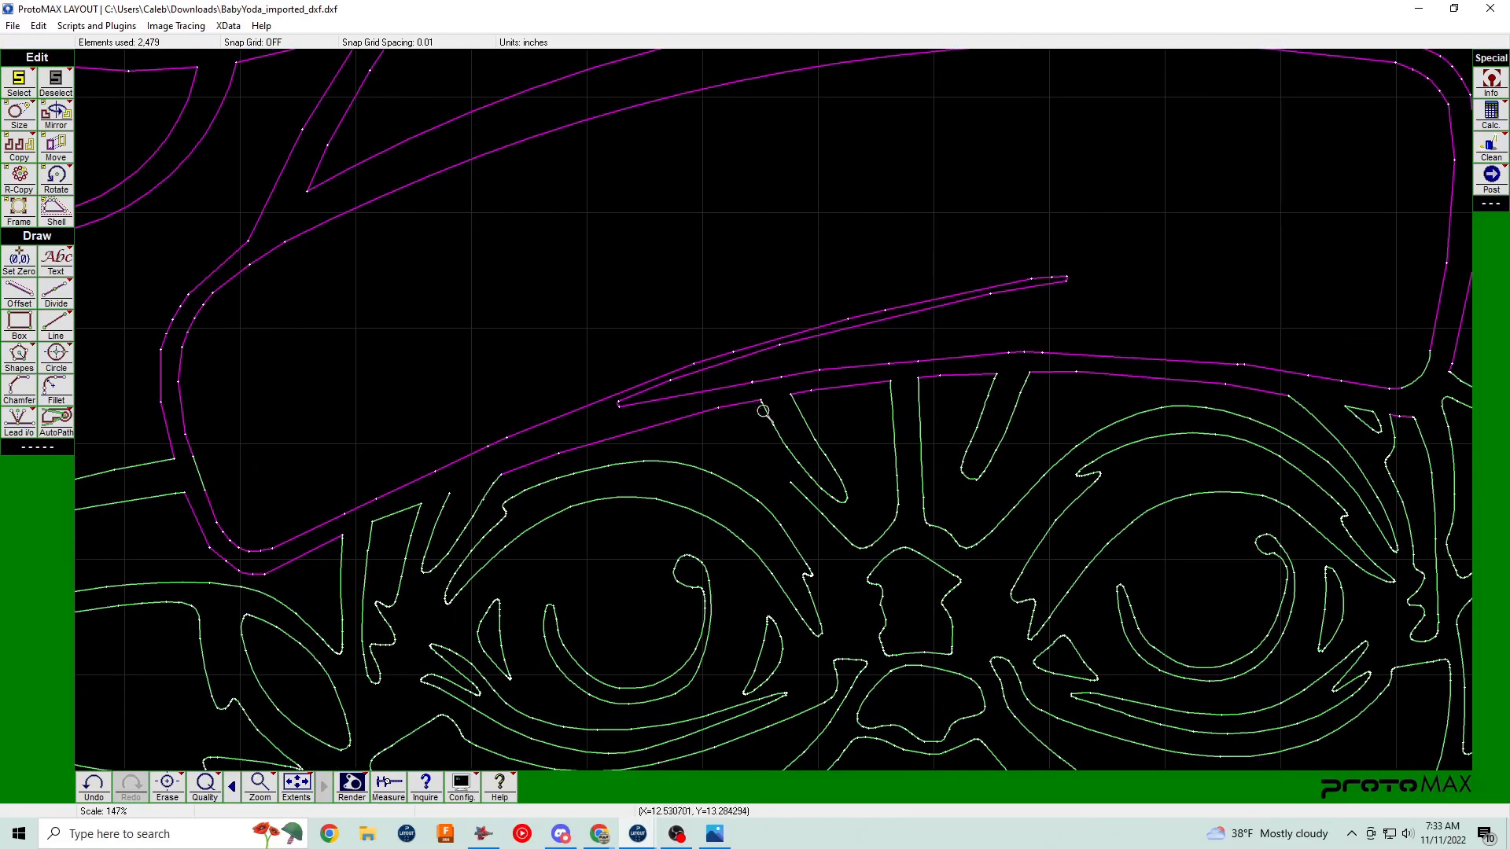
{"action": "scroll", "coordinate": [762, 410], "scroll_direction": "down", "scroll_amount": 4}
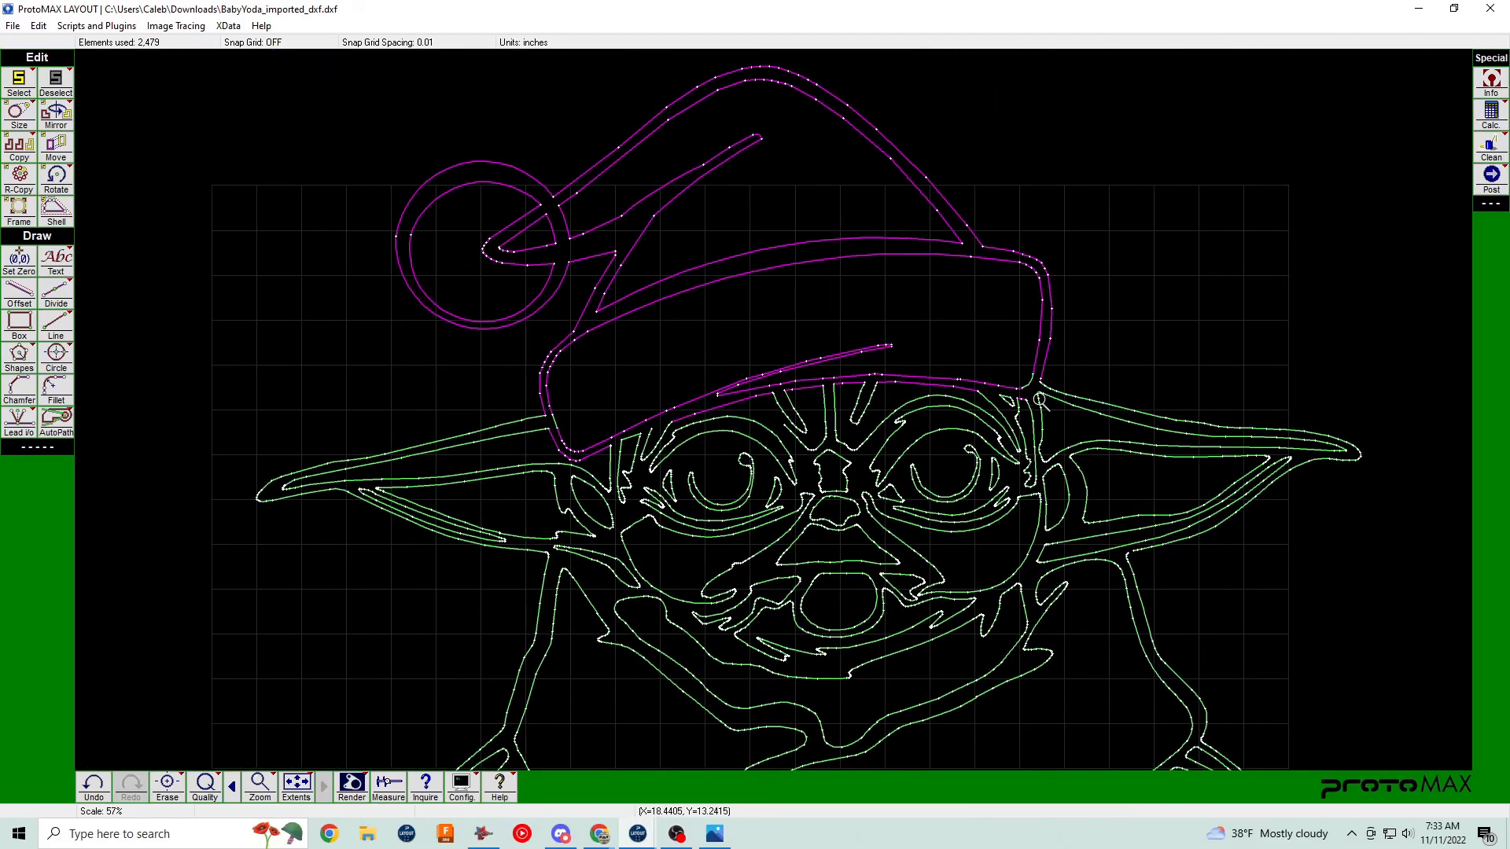
{"action": "scroll", "coordinate": [1005, 403], "scroll_direction": "up", "scroll_amount": 8}
{"action": "scroll", "coordinate": [775, 411], "scroll_direction": "down", "scroll_amount": 5}
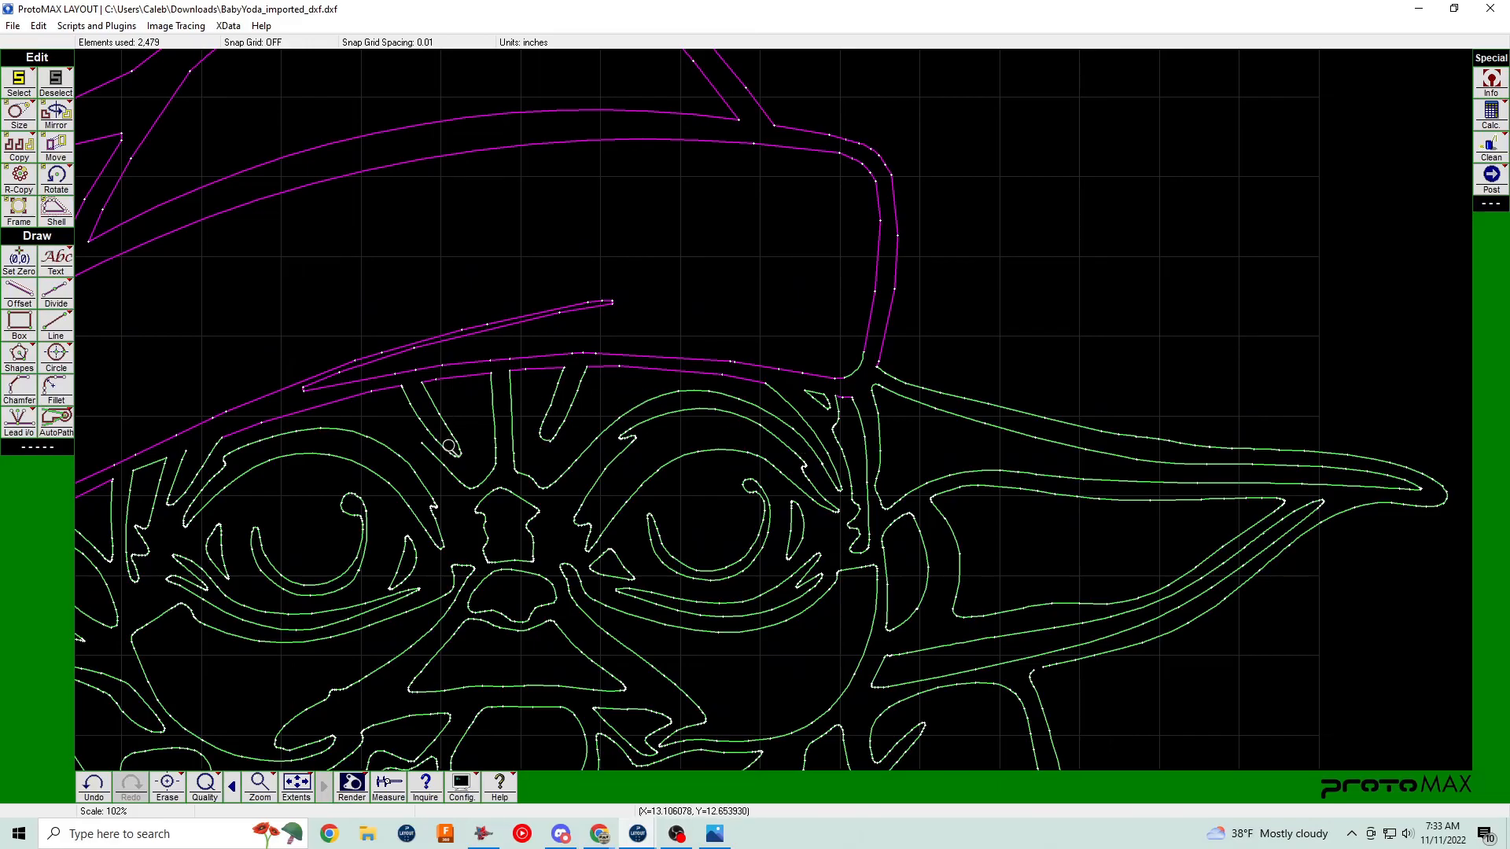
{"action": "scroll", "coordinate": [434, 449], "scroll_direction": "down", "scroll_amount": 3}
{"action": "scroll", "coordinate": [868, 409], "scroll_direction": "up", "scroll_amount": 6}
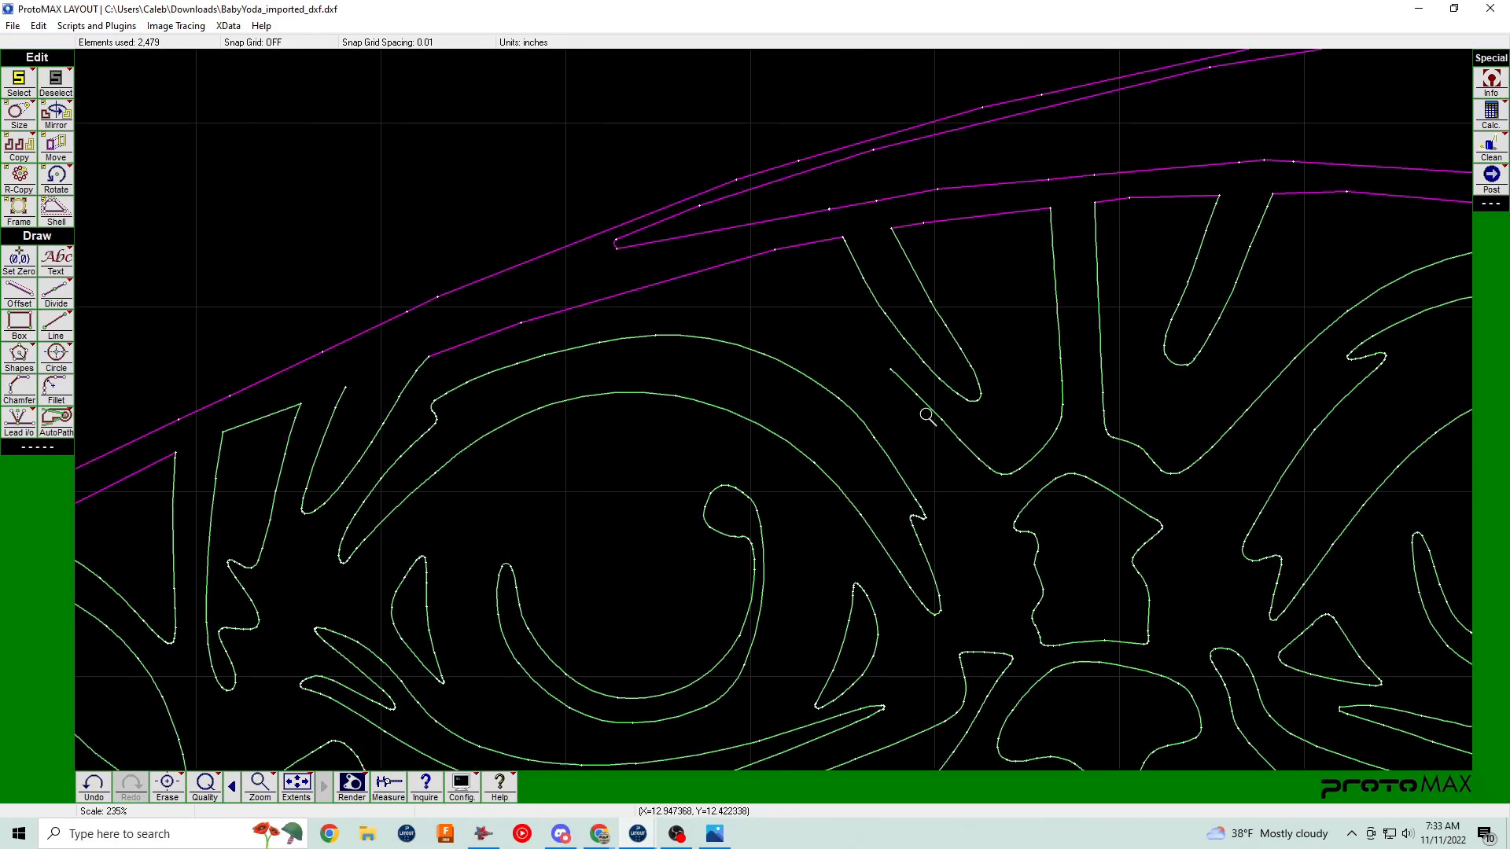
{"action": "scroll", "coordinate": [772, 411], "scroll_direction": "down", "scroll_amount": 3}
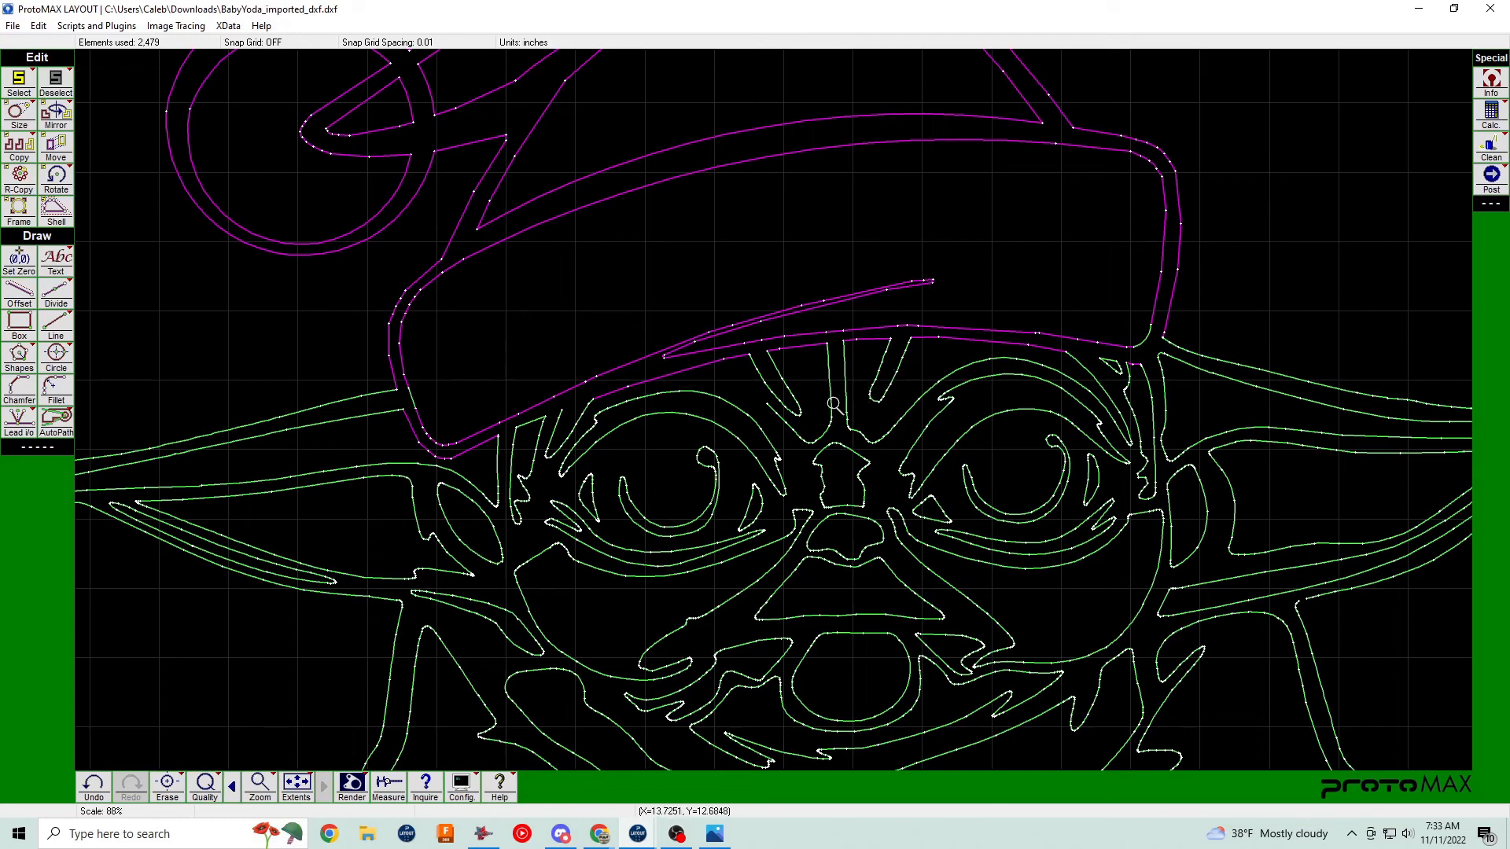
{"action": "left_click", "coordinate": [1031, 363]}
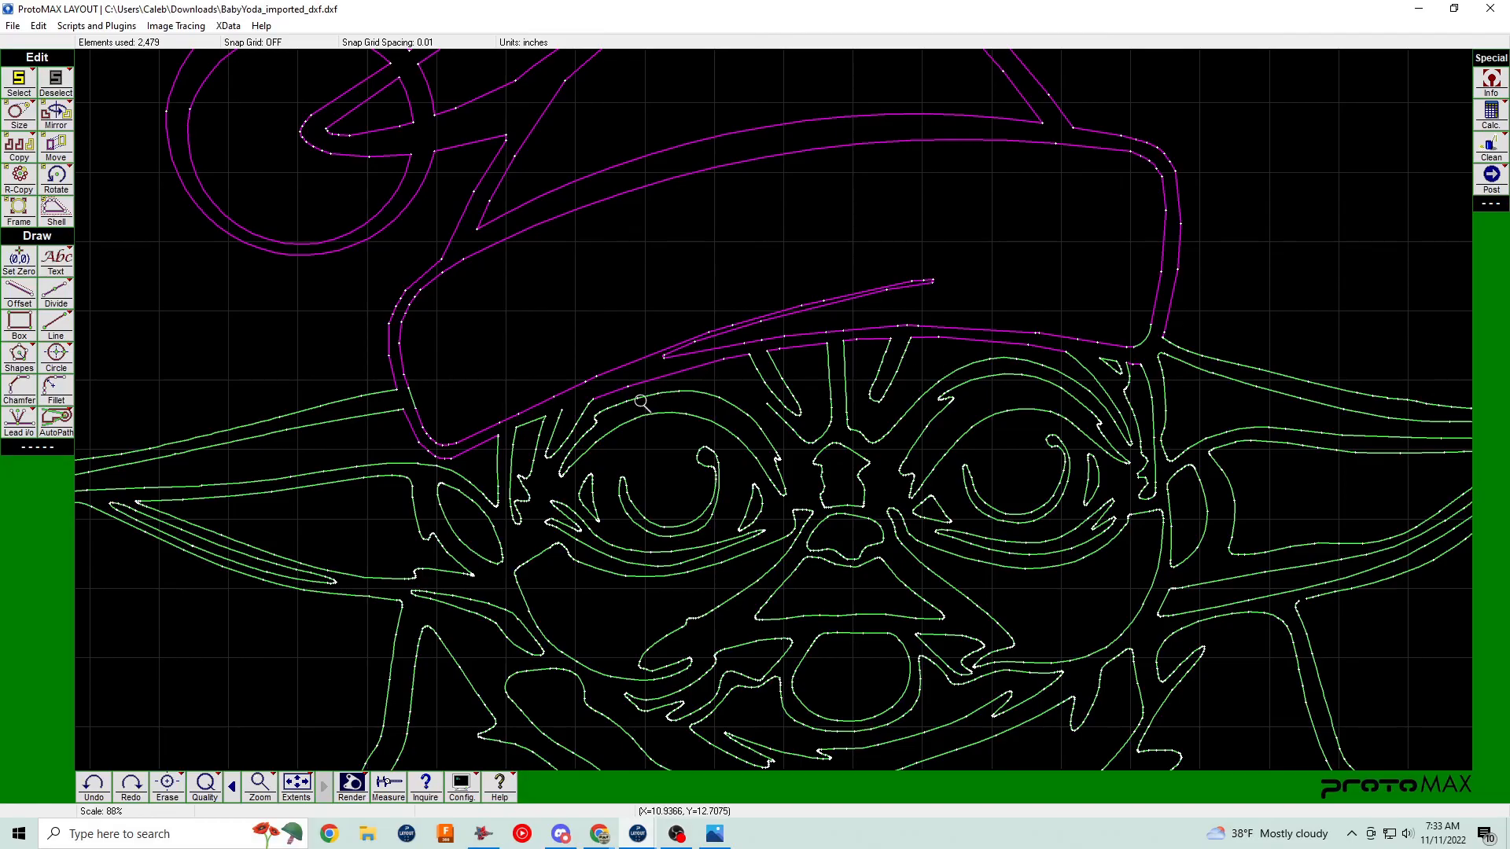
Draw a line closing the open top of the wrinkle beside the left eye's outer corner.
{"action": "left_click", "coordinate": [641, 402]}
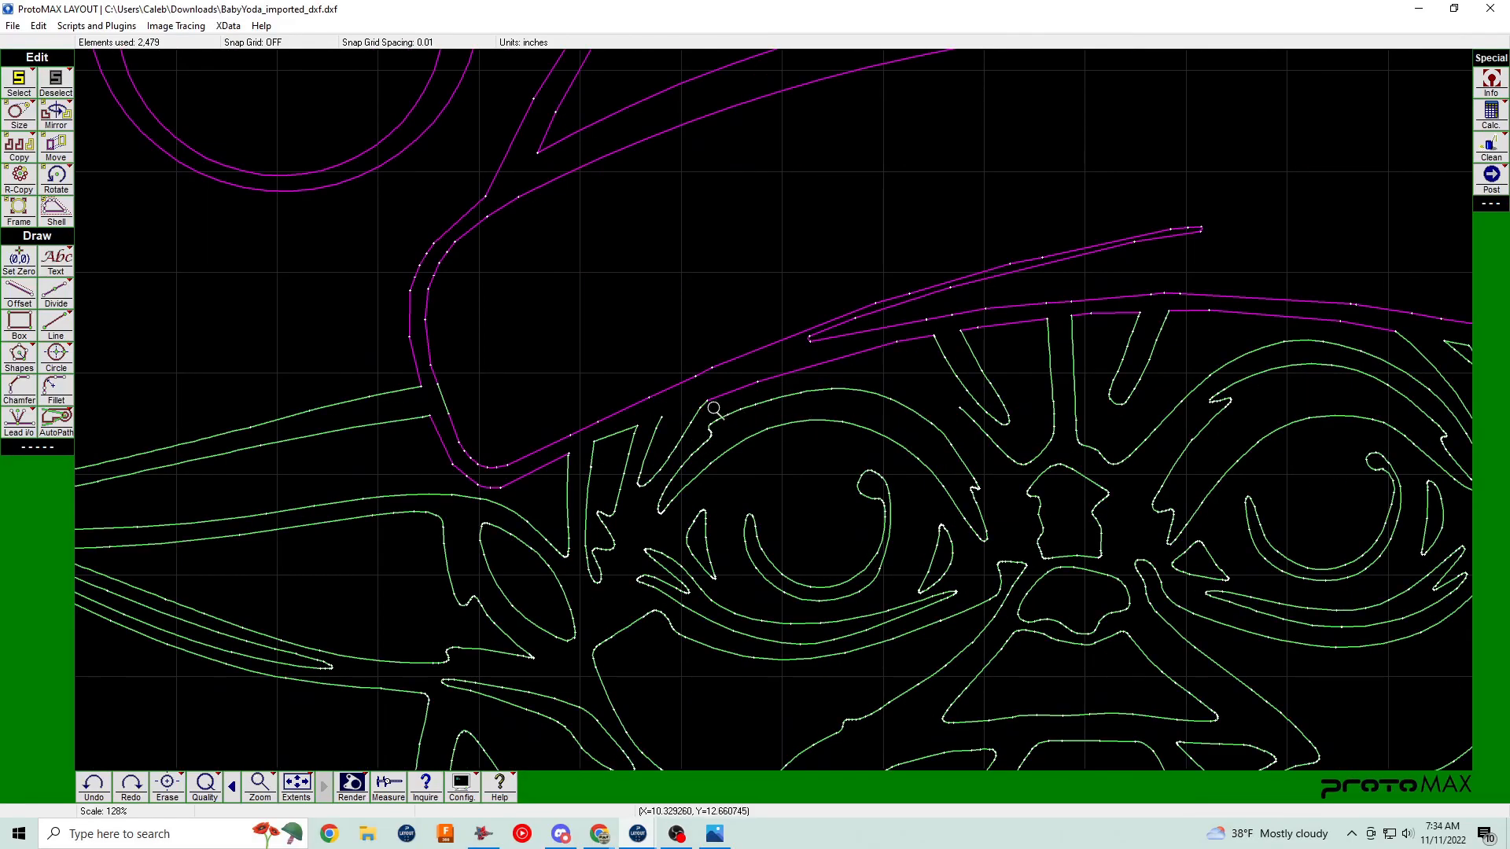
{"action": "left_click", "coordinate": [713, 408]}
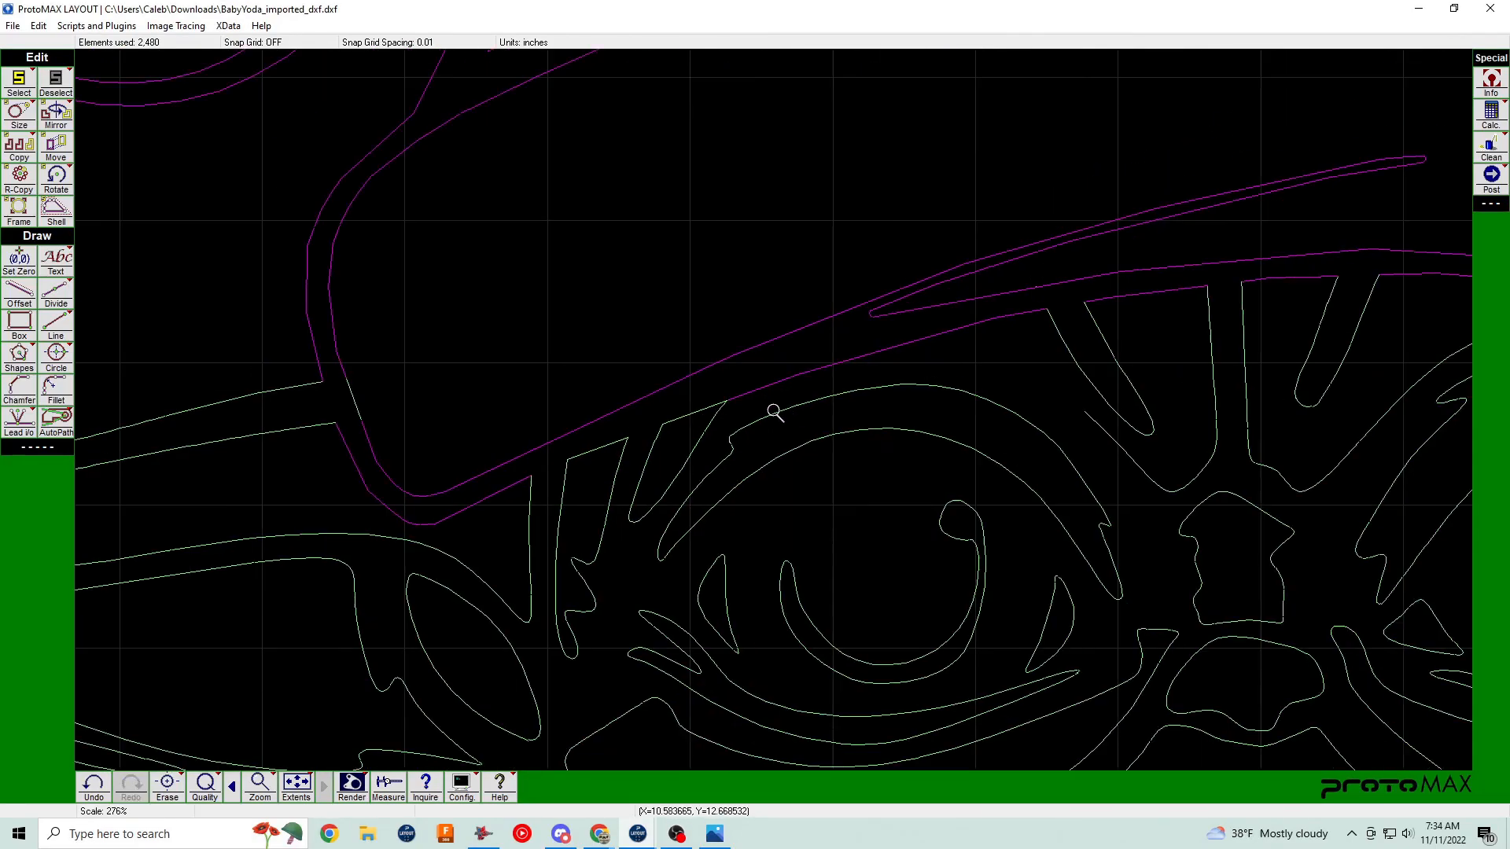
{"action": "scroll", "coordinate": [772, 410], "scroll_direction": "down", "scroll_amount": 3}
{"action": "scroll", "coordinate": [856, 388], "scroll_direction": "up", "scroll_amount": 4}
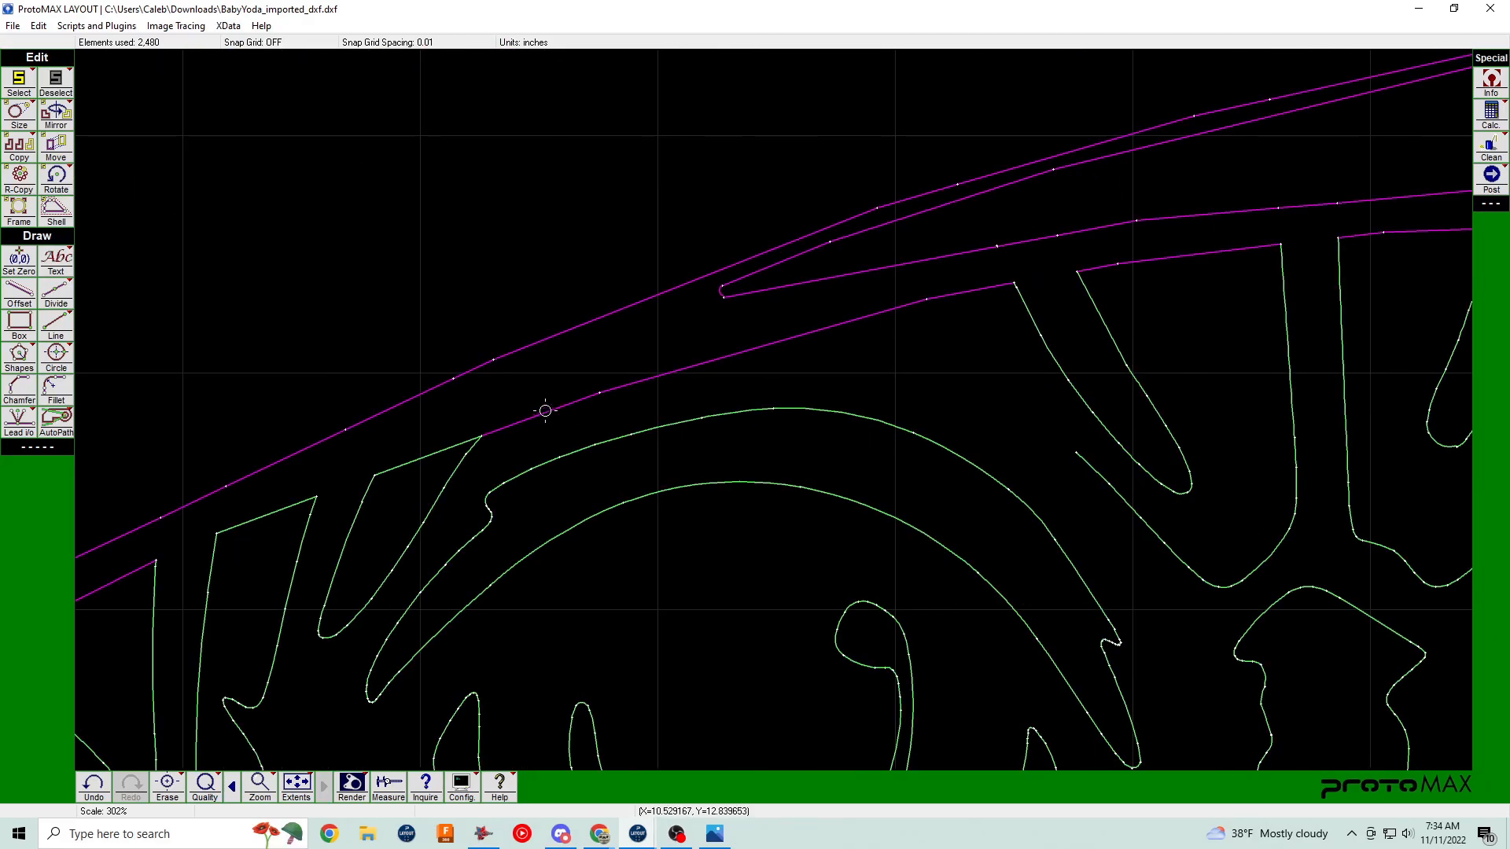
Erase the short brim segments above the left eye and connect the brim edge to the open brow line with a curved arc.
{"action": "left_click", "coordinate": [544, 411]}
{"action": "right_click", "coordinate": [62, 356]}
{"action": "left_click", "coordinate": [174, 430]}
{"action": "right_click", "coordinate": [600, 392]}
{"action": "right_click", "coordinate": [1076, 452]}
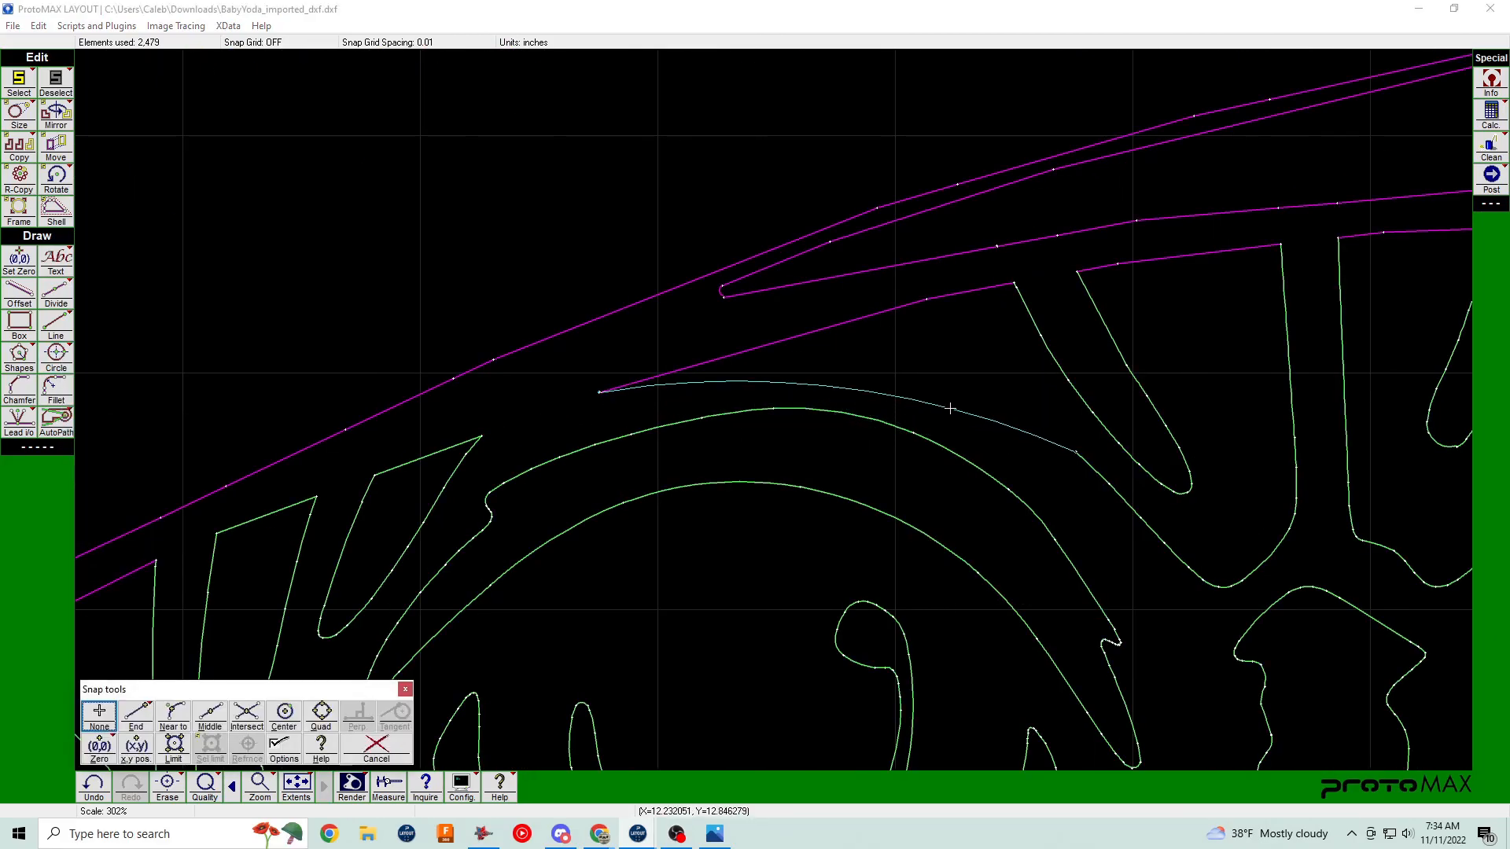
{"action": "left_click", "coordinate": [951, 401]}
{"action": "scroll", "coordinate": [952, 402], "scroll_direction": "down", "scroll_amount": 5}
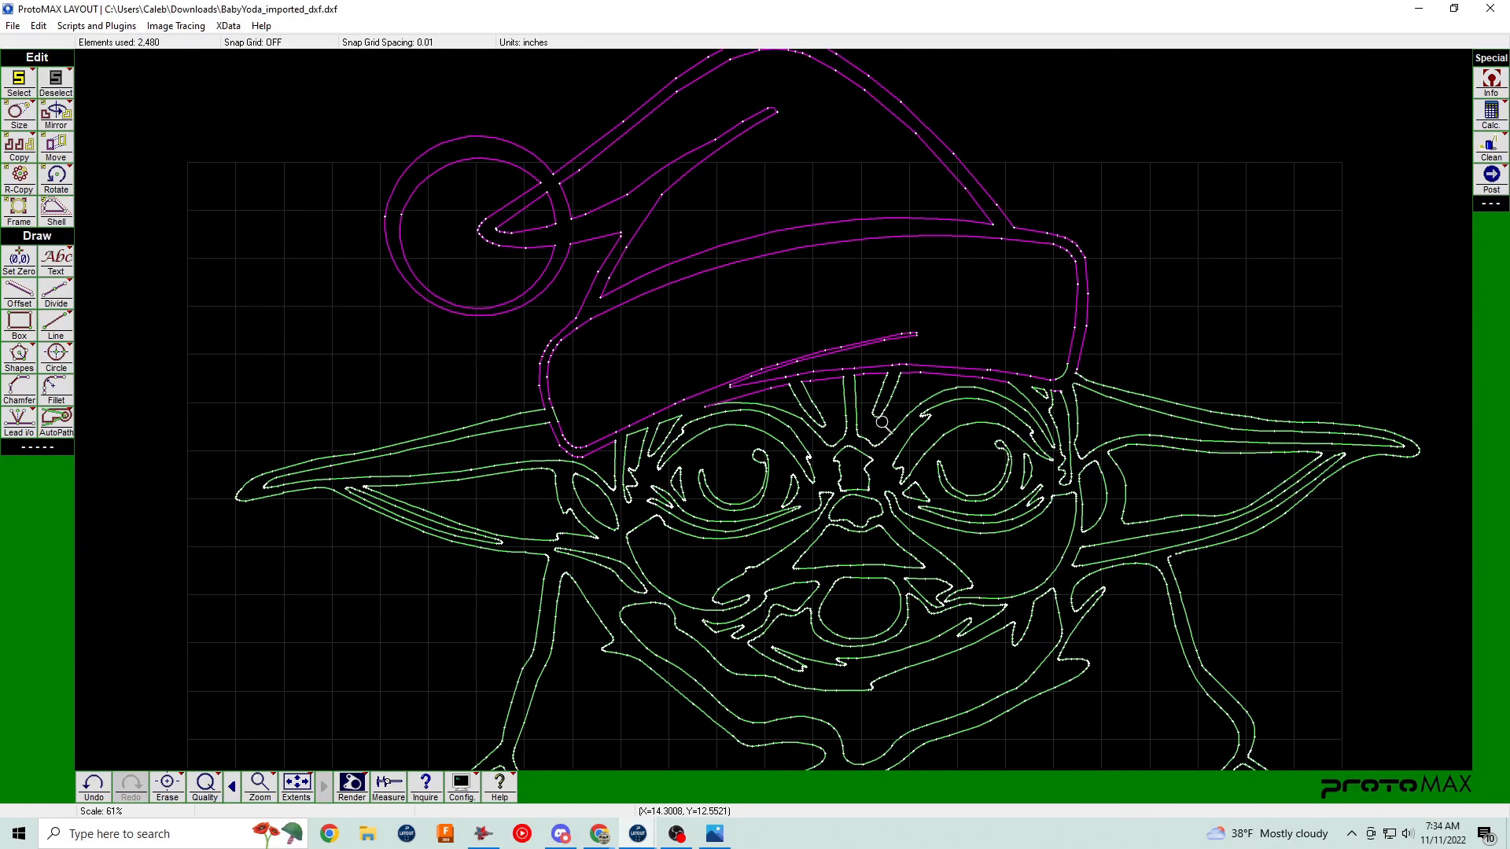
Examine the merged hat and face outlines across the whole drawing.
{"action": "scroll", "coordinate": [924, 436], "scroll_direction": "down", "scroll_amount": 2}
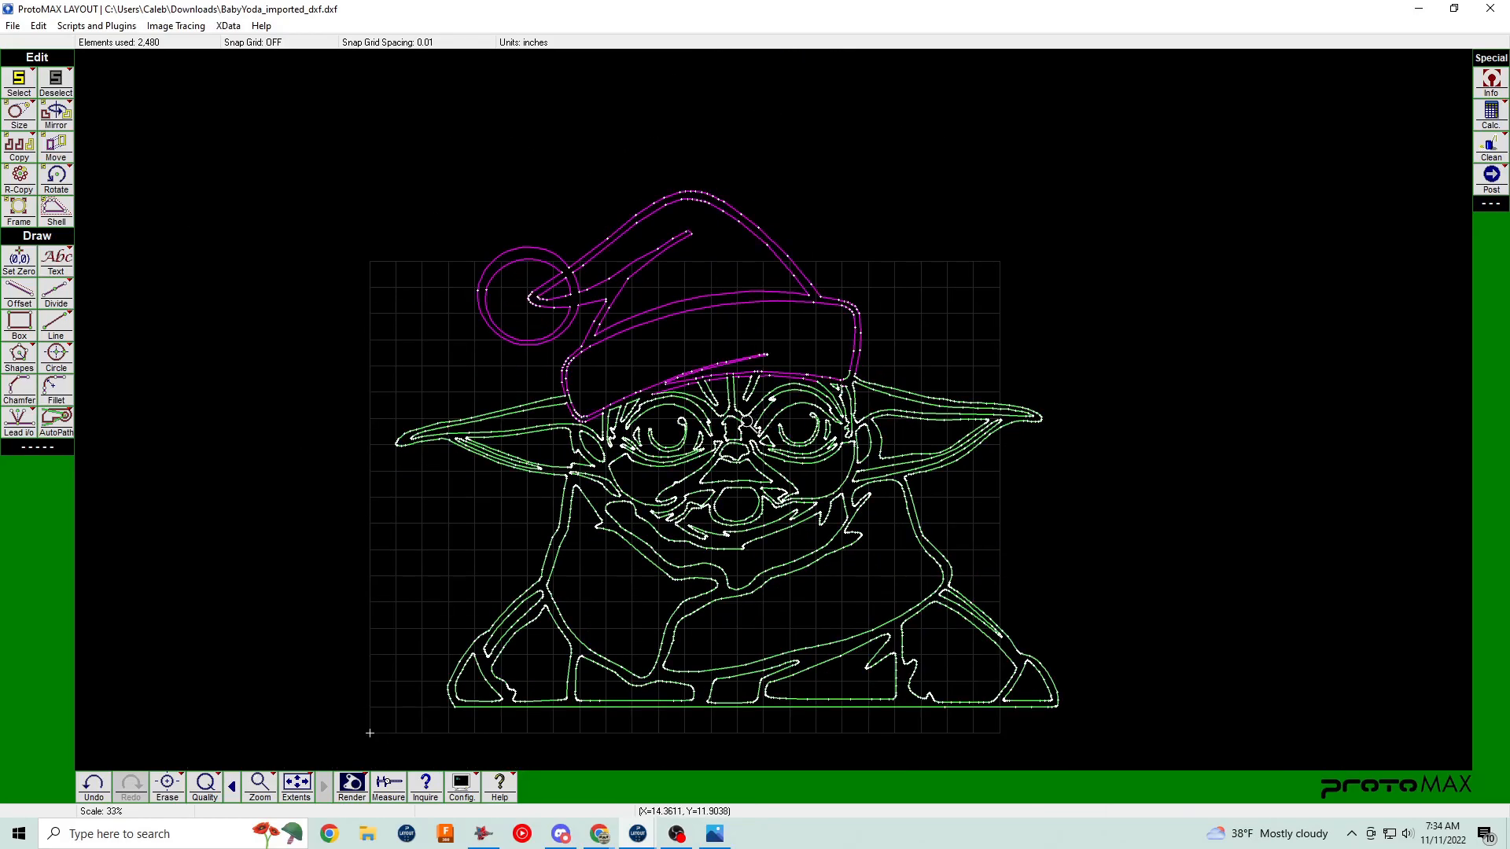
{"action": "scroll", "coordinate": [772, 411], "scroll_direction": "up", "scroll_amount": 2}
{"action": "scroll", "coordinate": [637, 372], "scroll_direction": "up", "scroll_amount": 3}
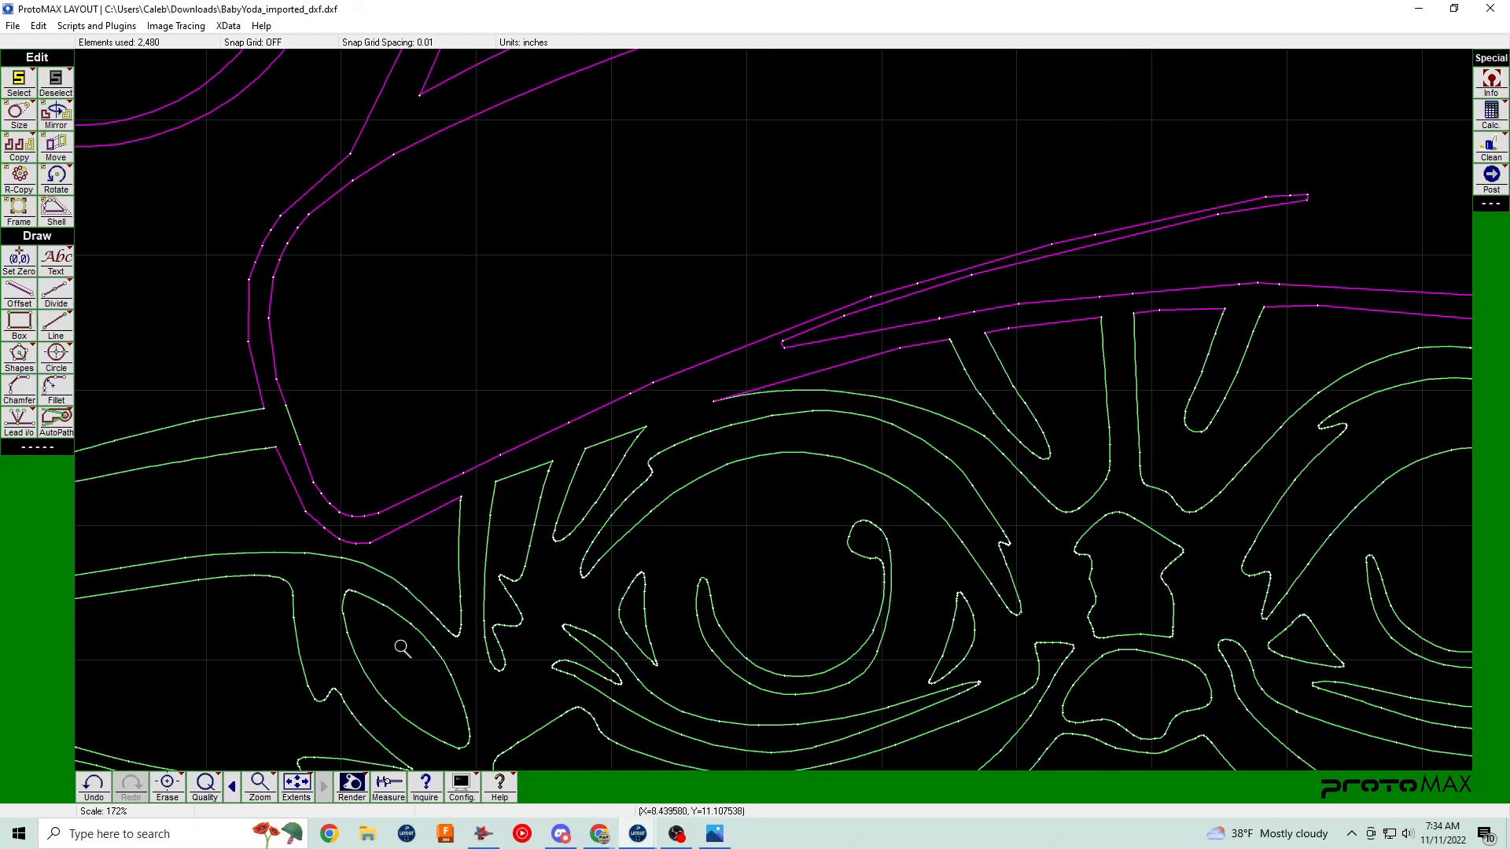
{"action": "right_click", "coordinate": [997, 507]}
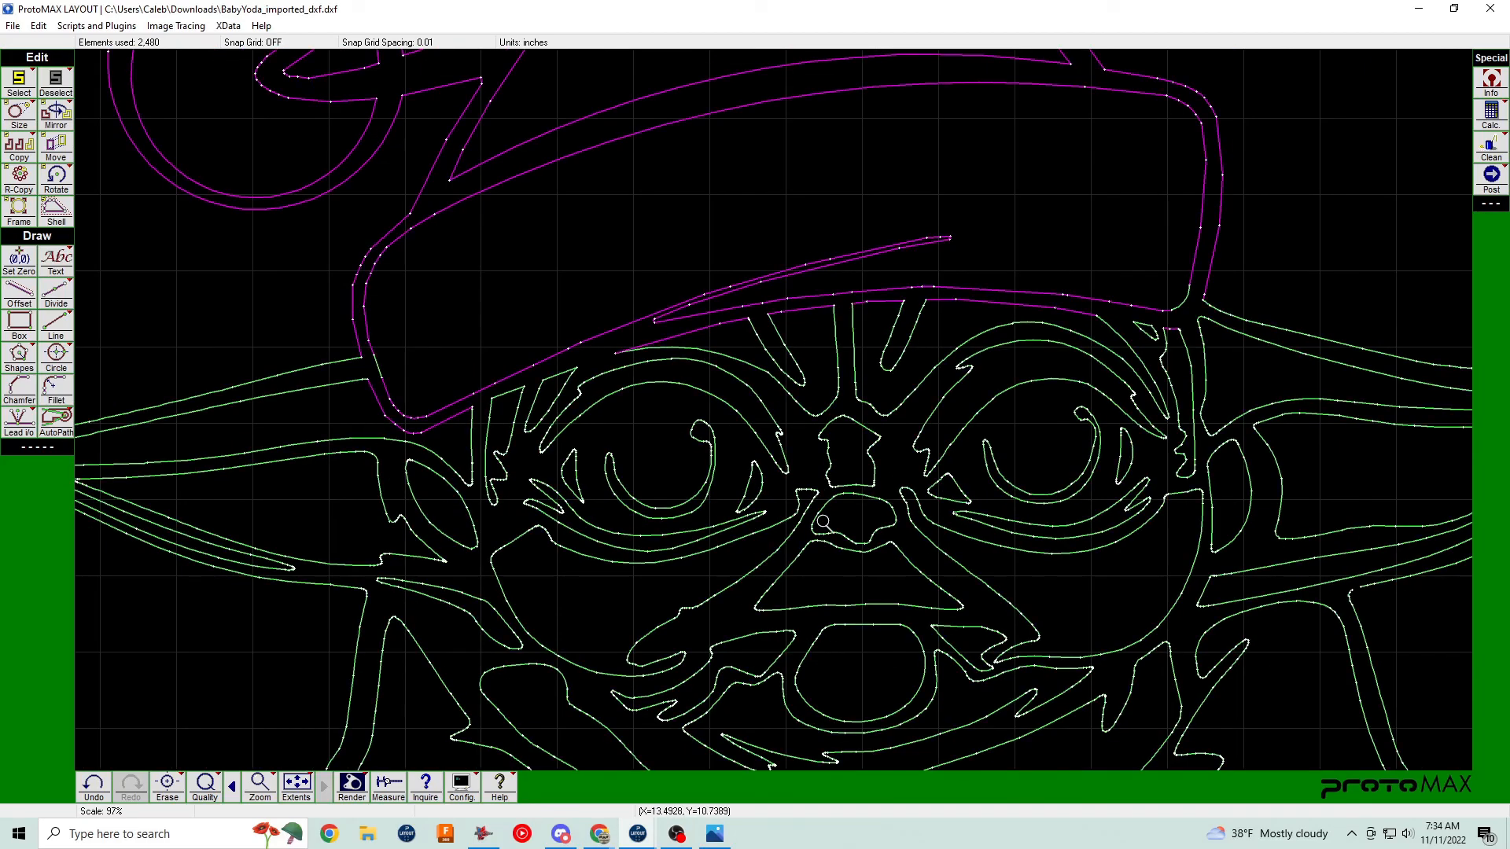
{"action": "right_click", "coordinate": [867, 401]}
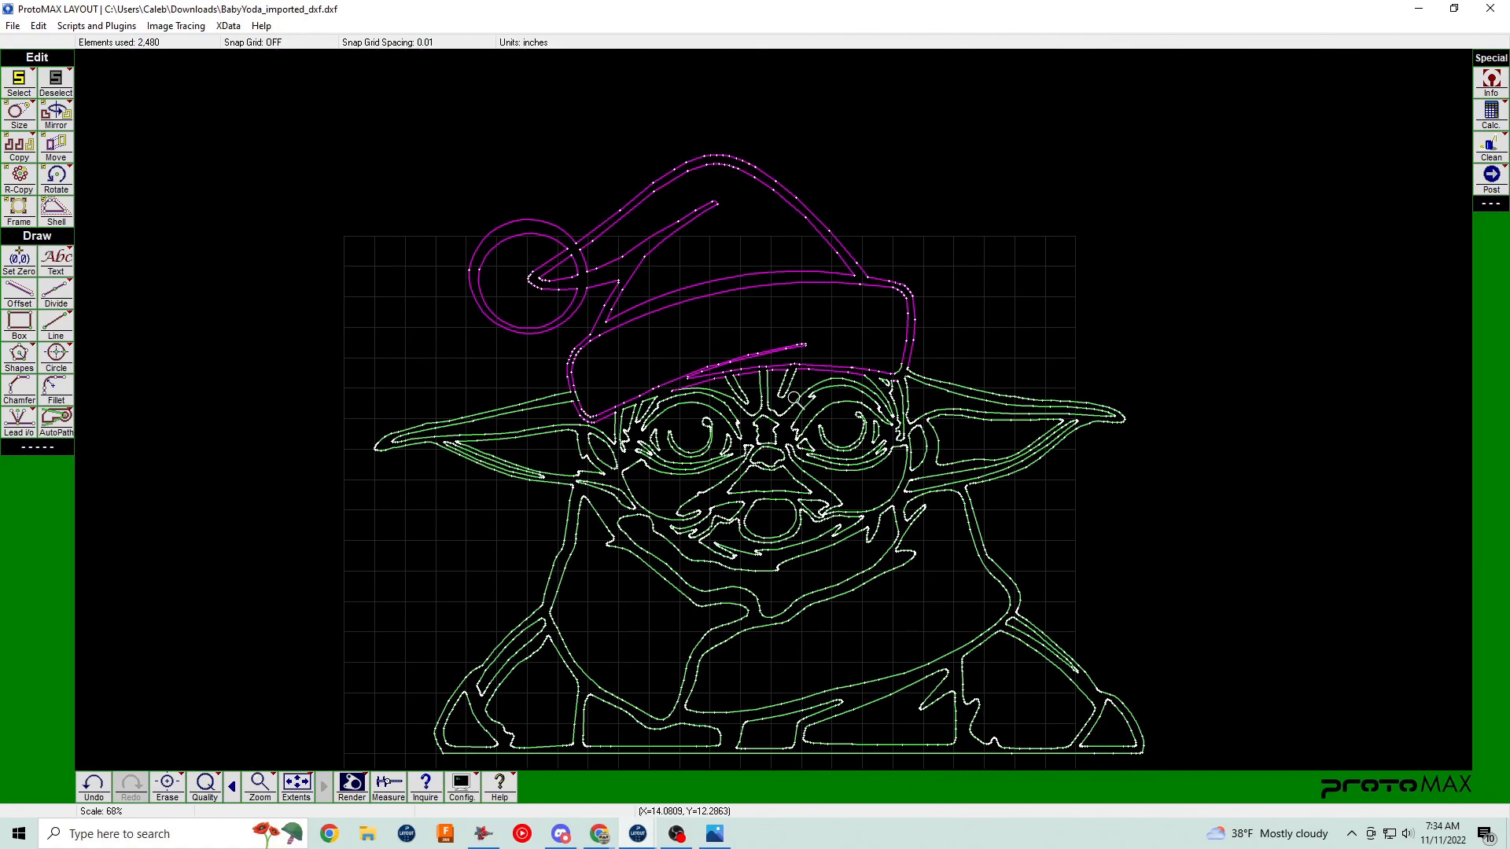
{"action": "right_click", "coordinate": [778, 430]}
{"action": "left_click", "coordinate": [778, 430]}
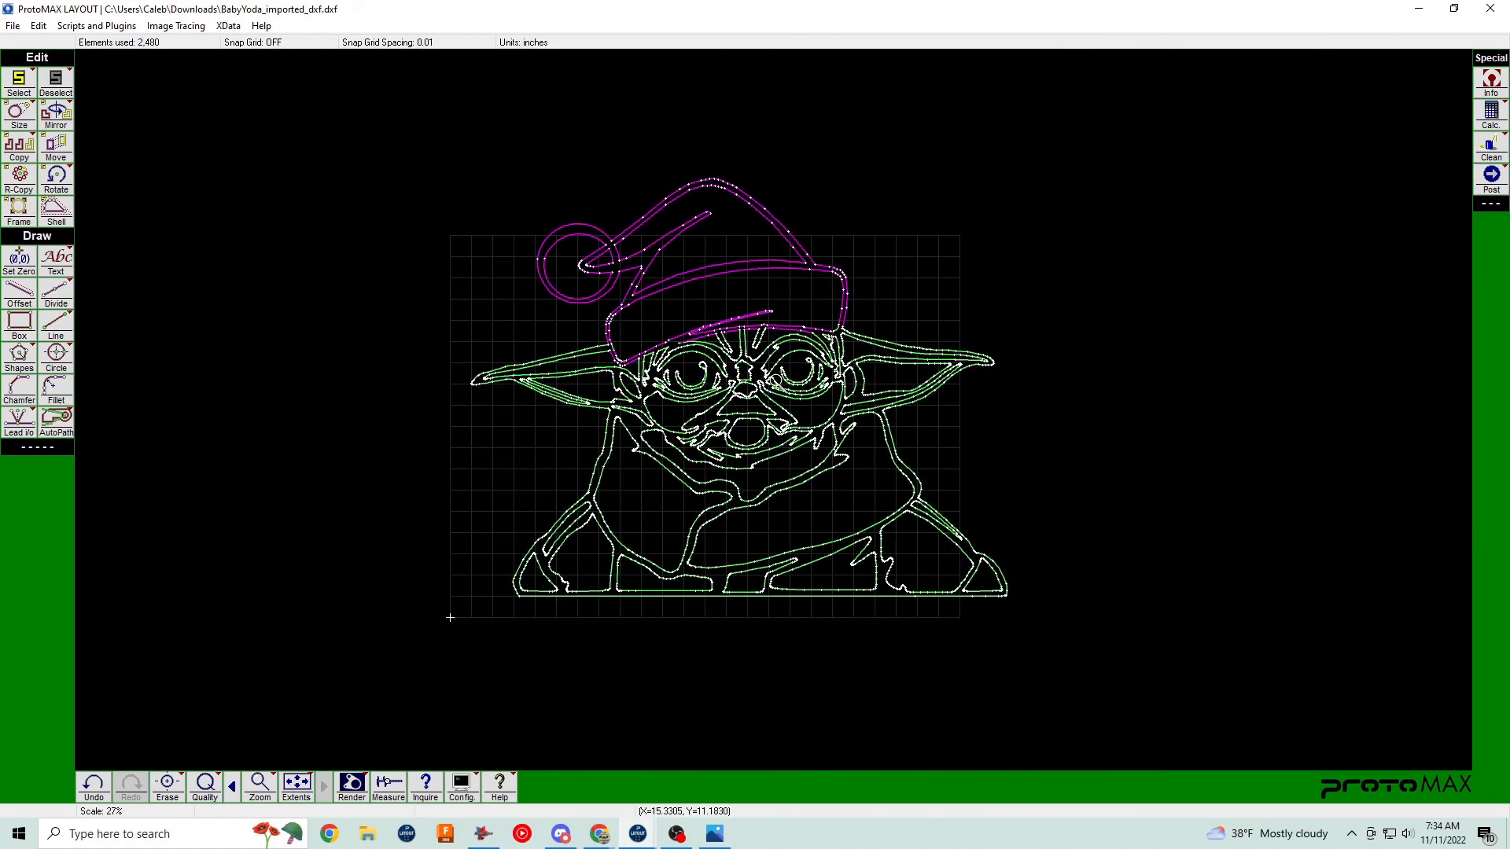
{"action": "left_click", "coordinate": [774, 413]}
{"action": "left_click", "coordinate": [769, 409]}
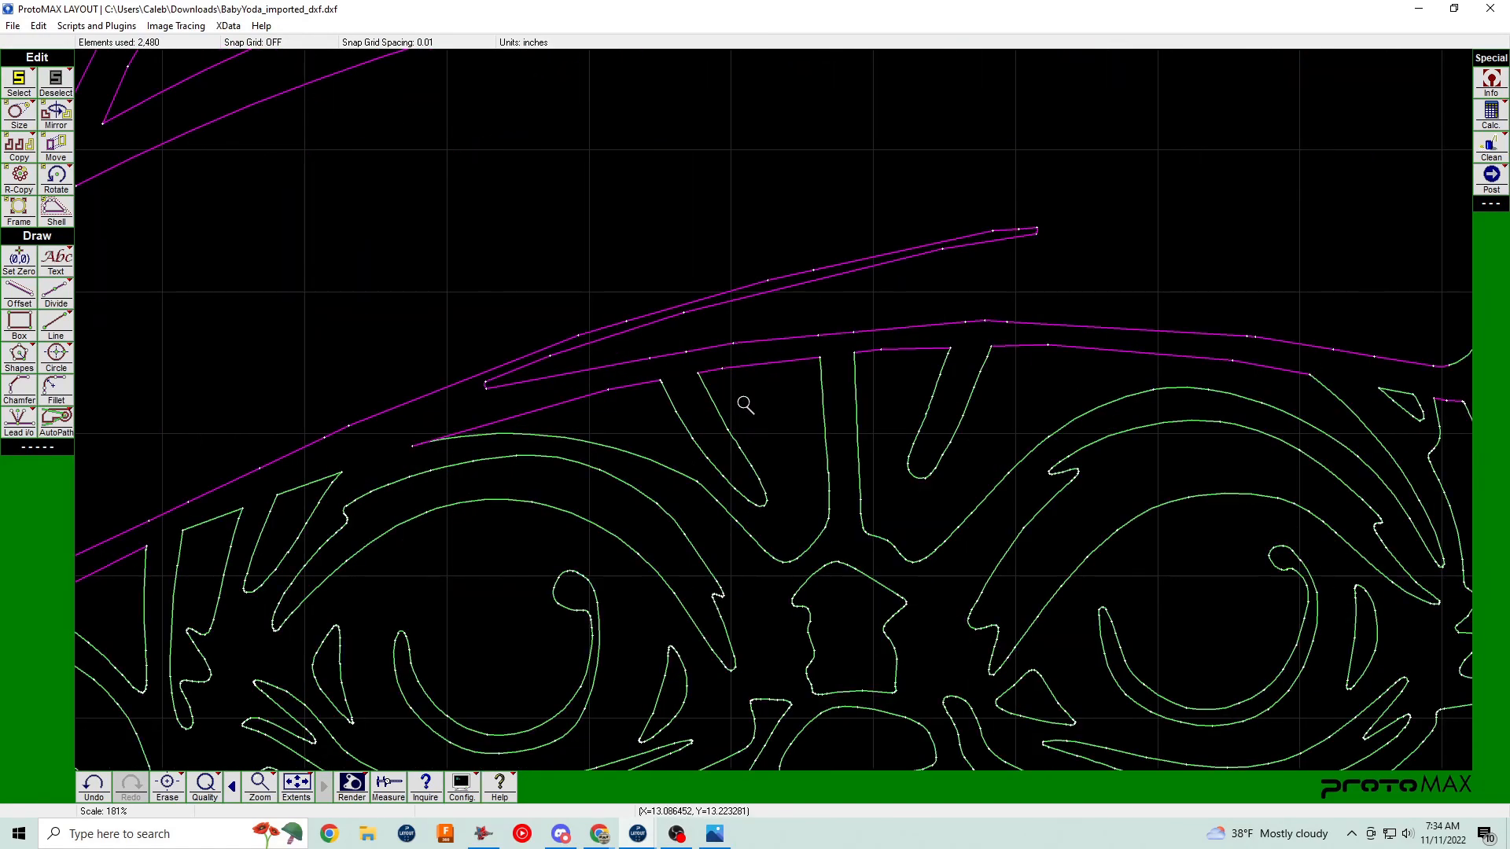
Erase the short end segment of the left forehead wrinkle and fillet its left side to the brim edge with a 0.25 inch radius.
{"action": "left_click", "coordinate": [674, 403]}
{"action": "left_click", "coordinate": [766, 401]}
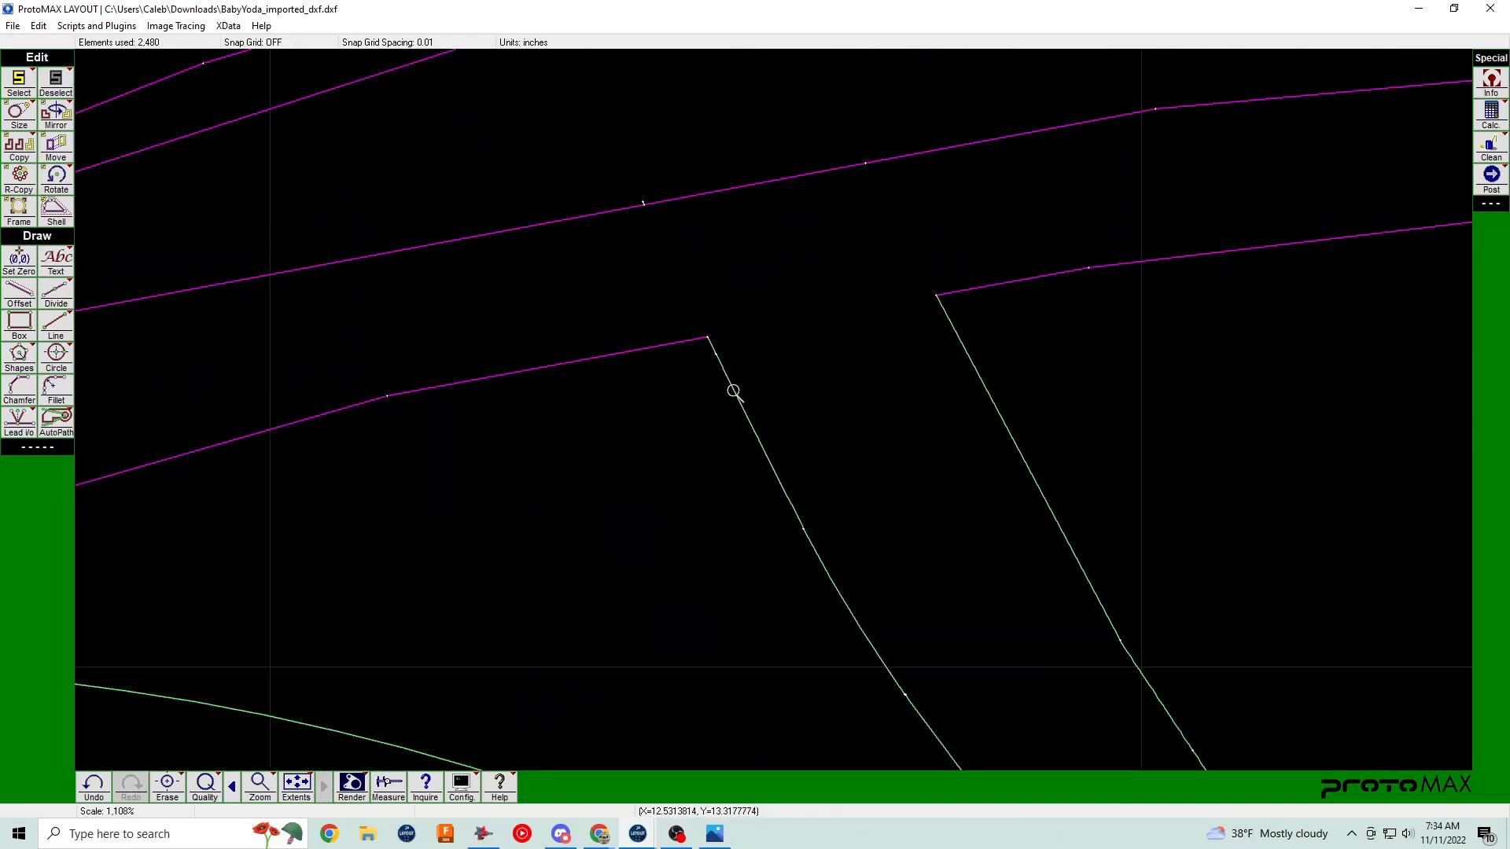
{"action": "key", "text": "f"}
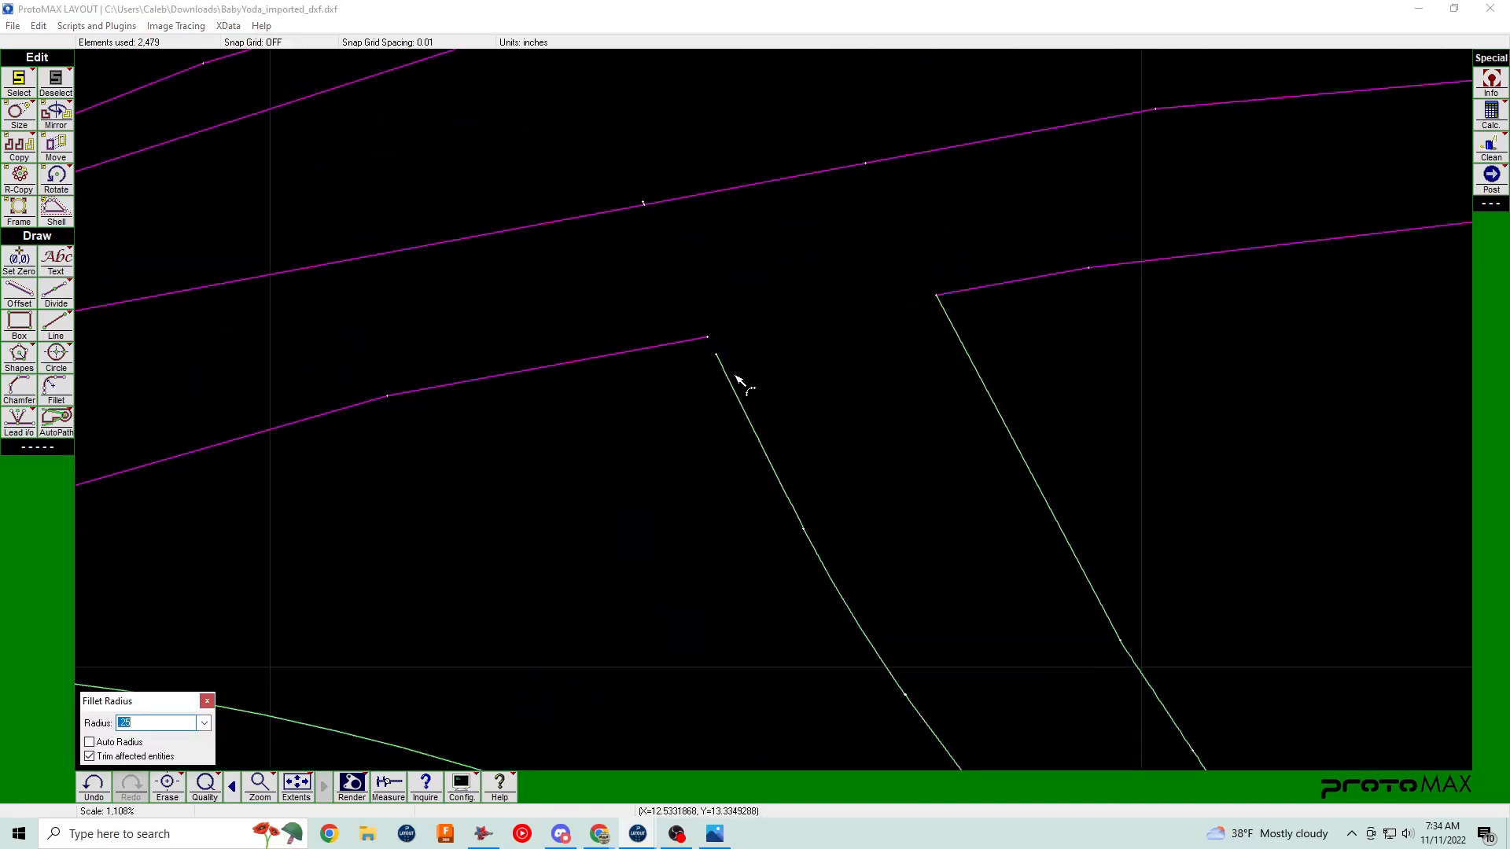
{"action": "left_click", "coordinate": [696, 366]}
{"action": "left_click", "coordinate": [728, 386]}
Fillet the left forehead wrinkle's right side to the longer brim segment with a 0.25 inch radius and erase the leftover short brim piece.
{"action": "left_click", "coordinate": [1004, 280]}
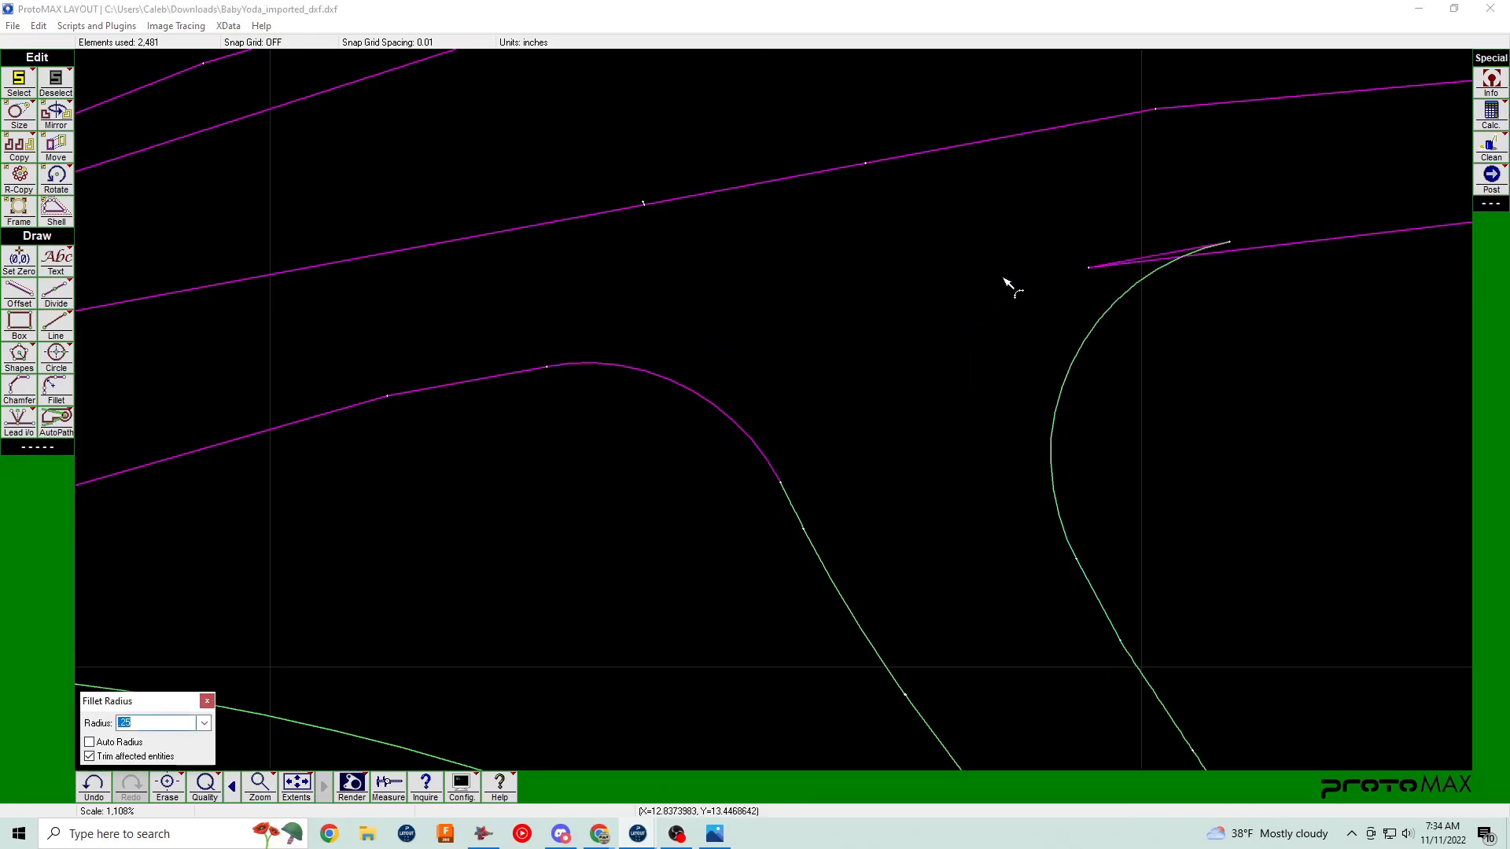
{"action": "key", "text": "ctrl+z"}
{"action": "left_click", "coordinate": [997, 379]}
{"action": "left_click", "coordinate": [1178, 251]}
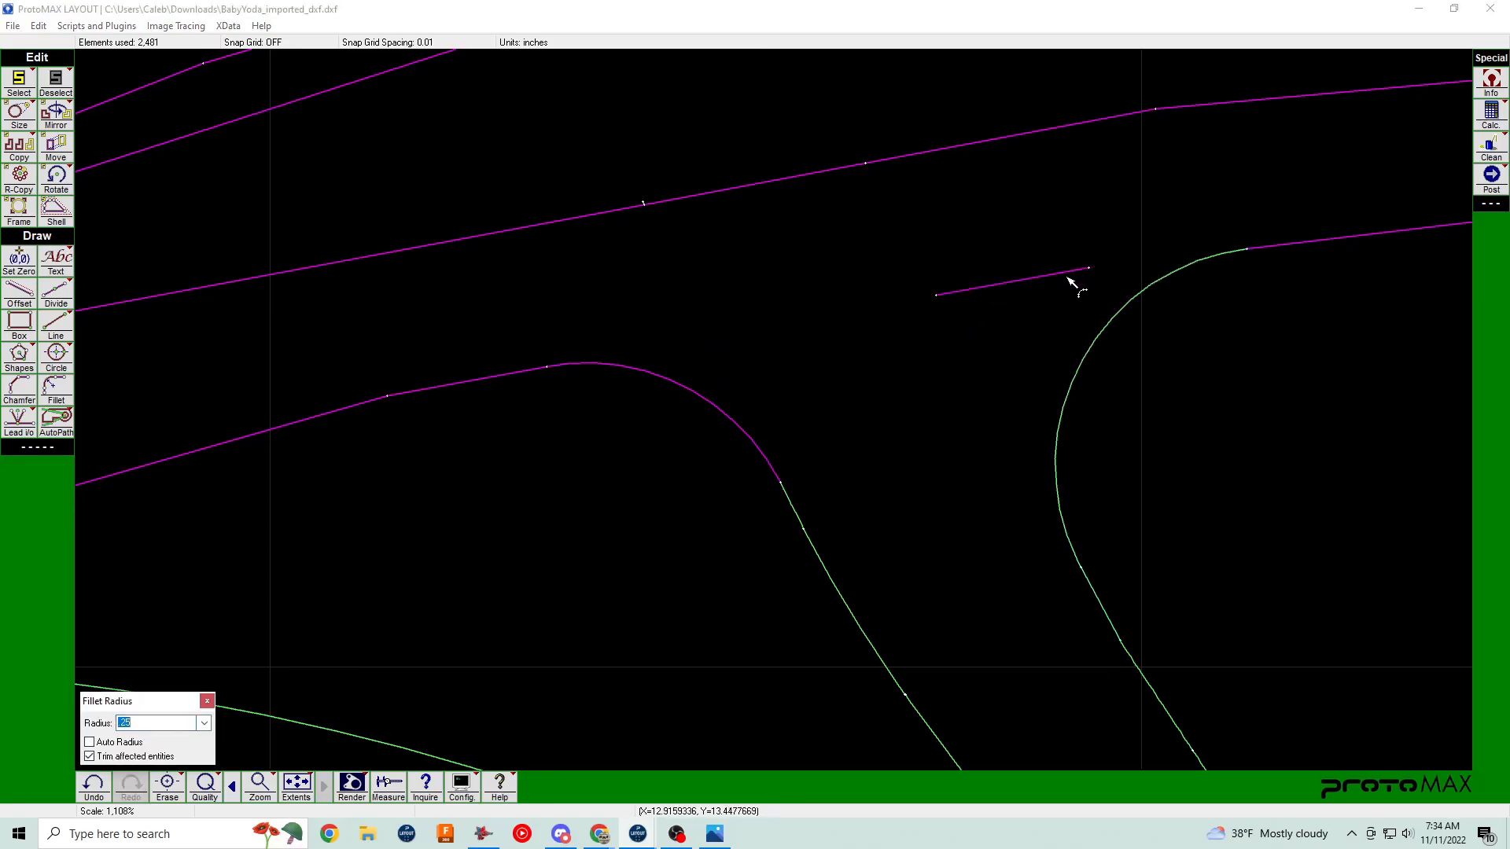
{"action": "key", "text": "e"}
{"action": "left_click", "coordinate": [1048, 276]}
{"action": "scroll", "coordinate": [775, 414], "scroll_direction": "down", "scroll_amount": 6}
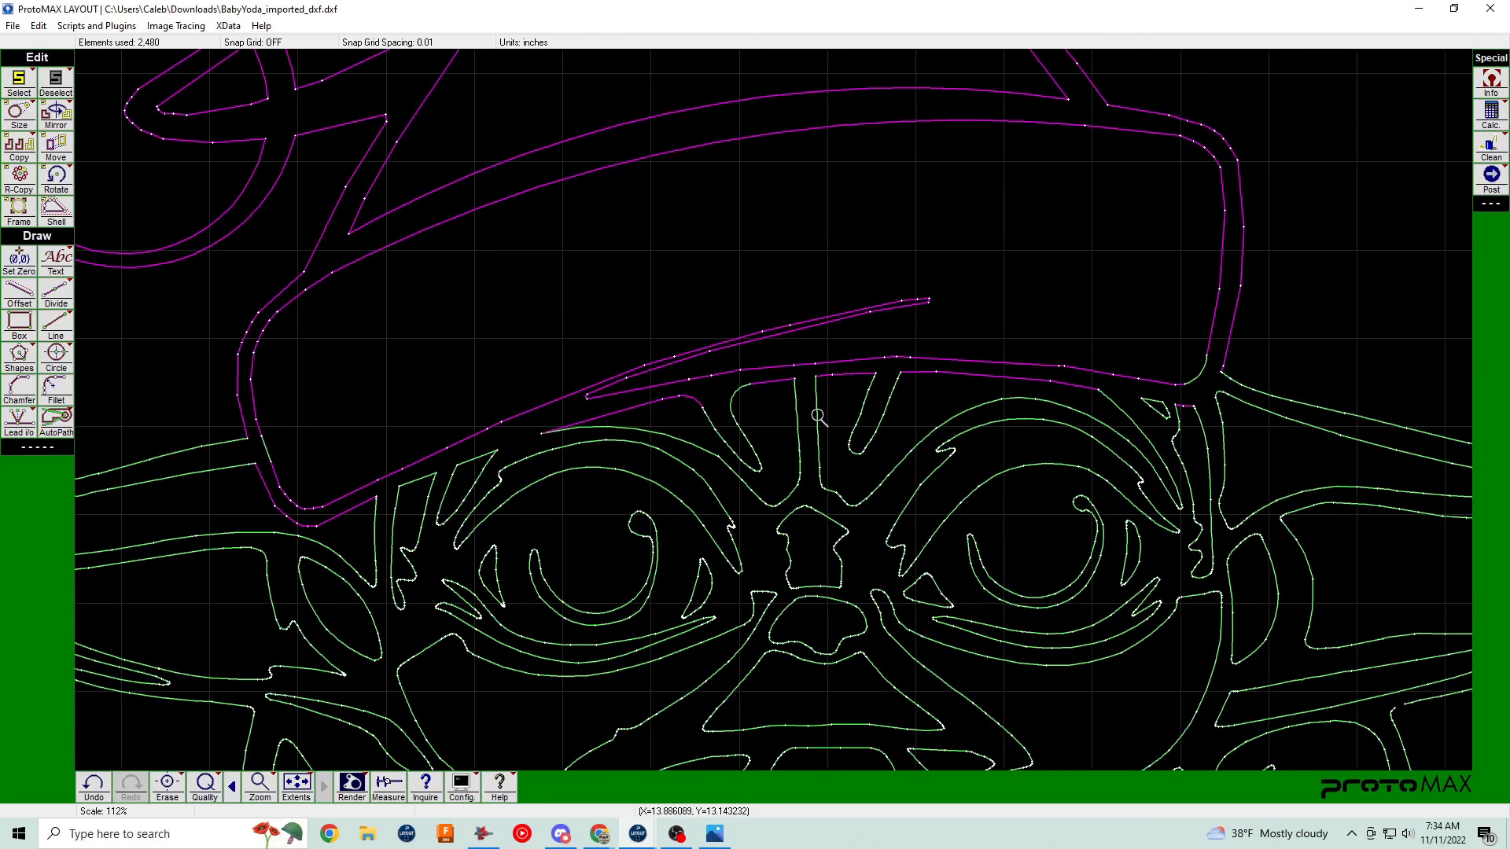
{"action": "scroll", "coordinate": [772, 409], "scroll_direction": "up", "scroll_amount": 5}
{"action": "key", "text": "f"}
{"action": "left_click", "coordinate": [695, 413]}
{"action": "left_click", "coordinate": [672, 327]}
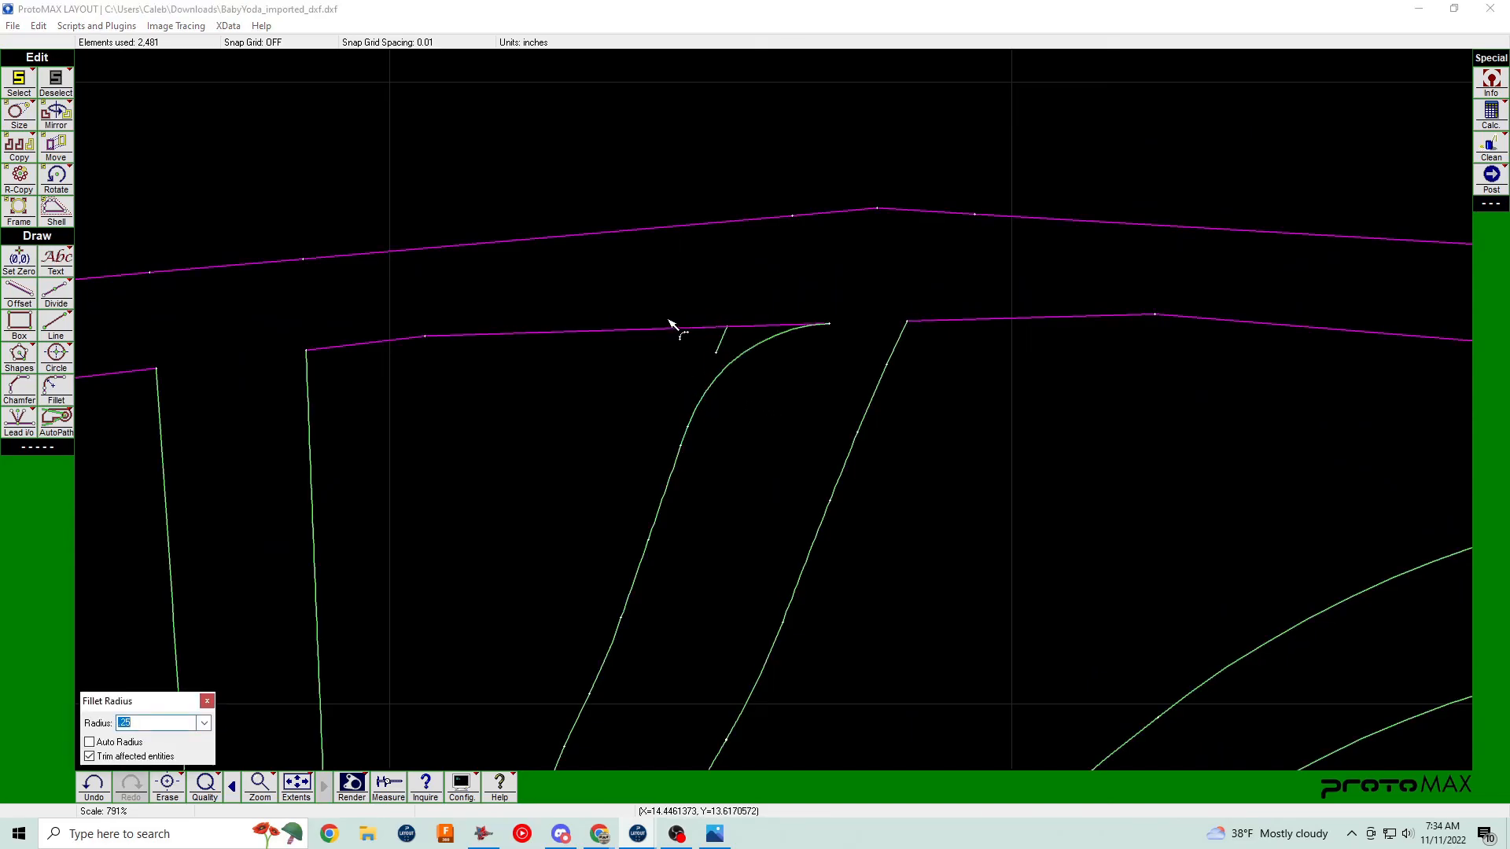
{"action": "key", "text": "ctrl+z"}
Fillet the right forehead wrinkle's left side to the brim edge with a 0.25 inch radius and erase the leftover segments above the joint.
{"action": "key", "text": "f"}
{"action": "left_click", "coordinate": [671, 495]}
{"action": "left_click", "coordinate": [653, 334]}
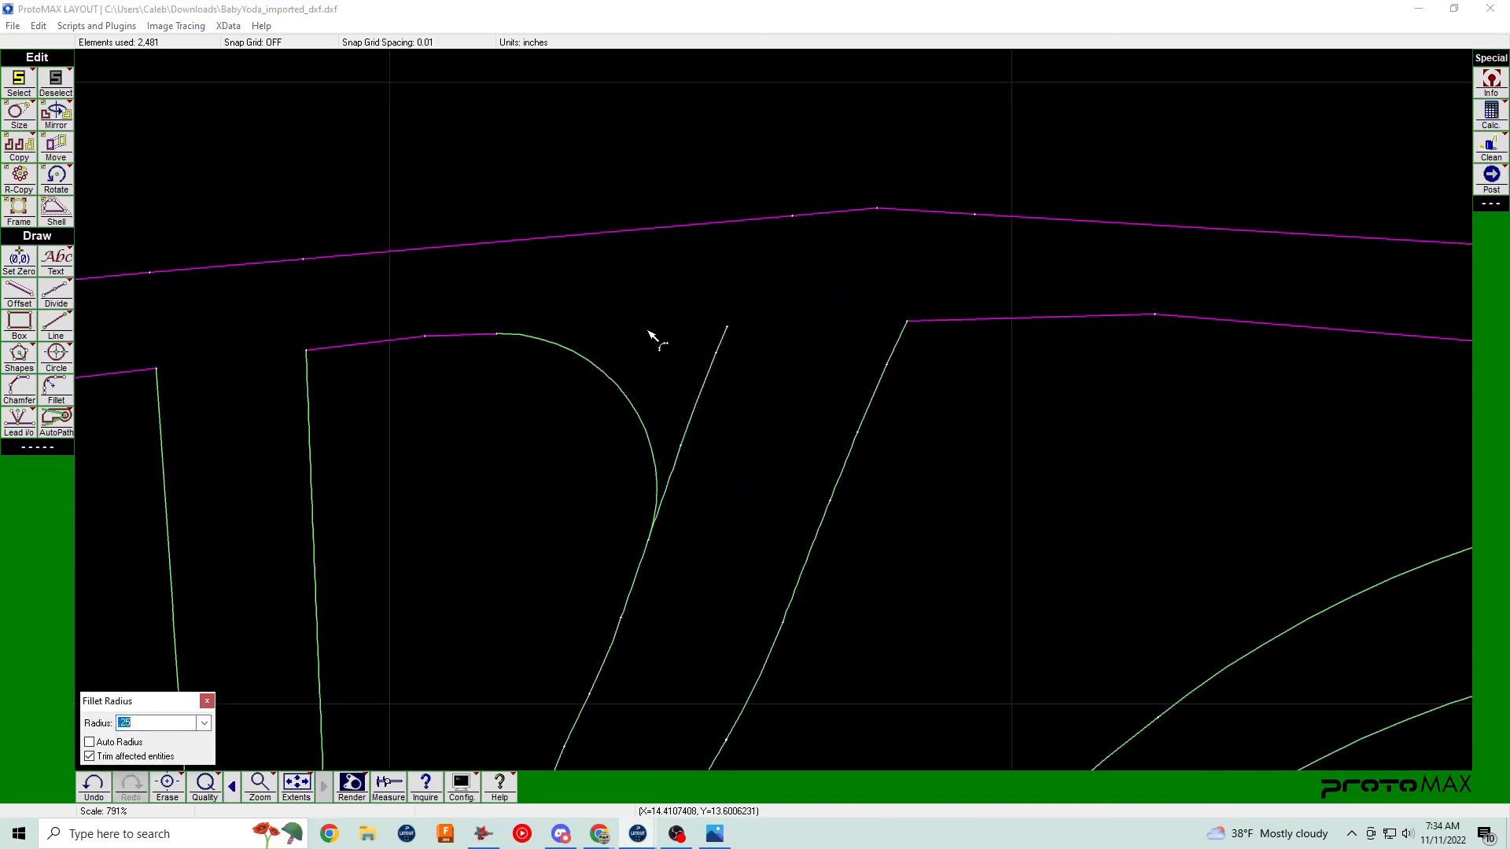
{"action": "key", "text": "Escape"}
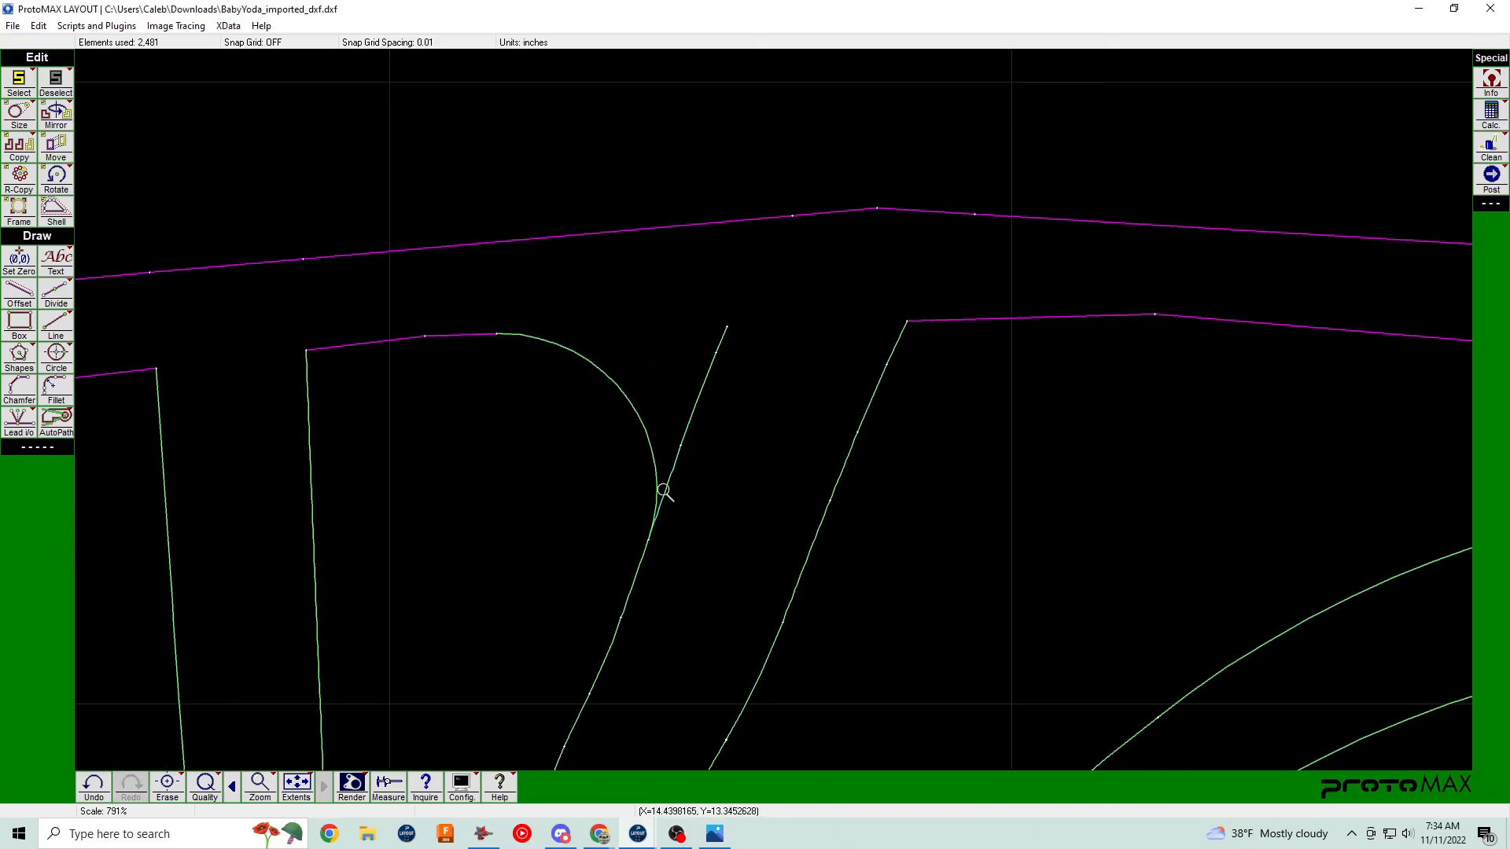
{"action": "left_click", "coordinate": [682, 445]}
{"action": "left_click", "coordinate": [717, 342]}
{"action": "left_click", "coordinate": [683, 451]}
{"action": "scroll", "coordinate": [901, 402], "scroll_direction": "down", "scroll_amount": 1}
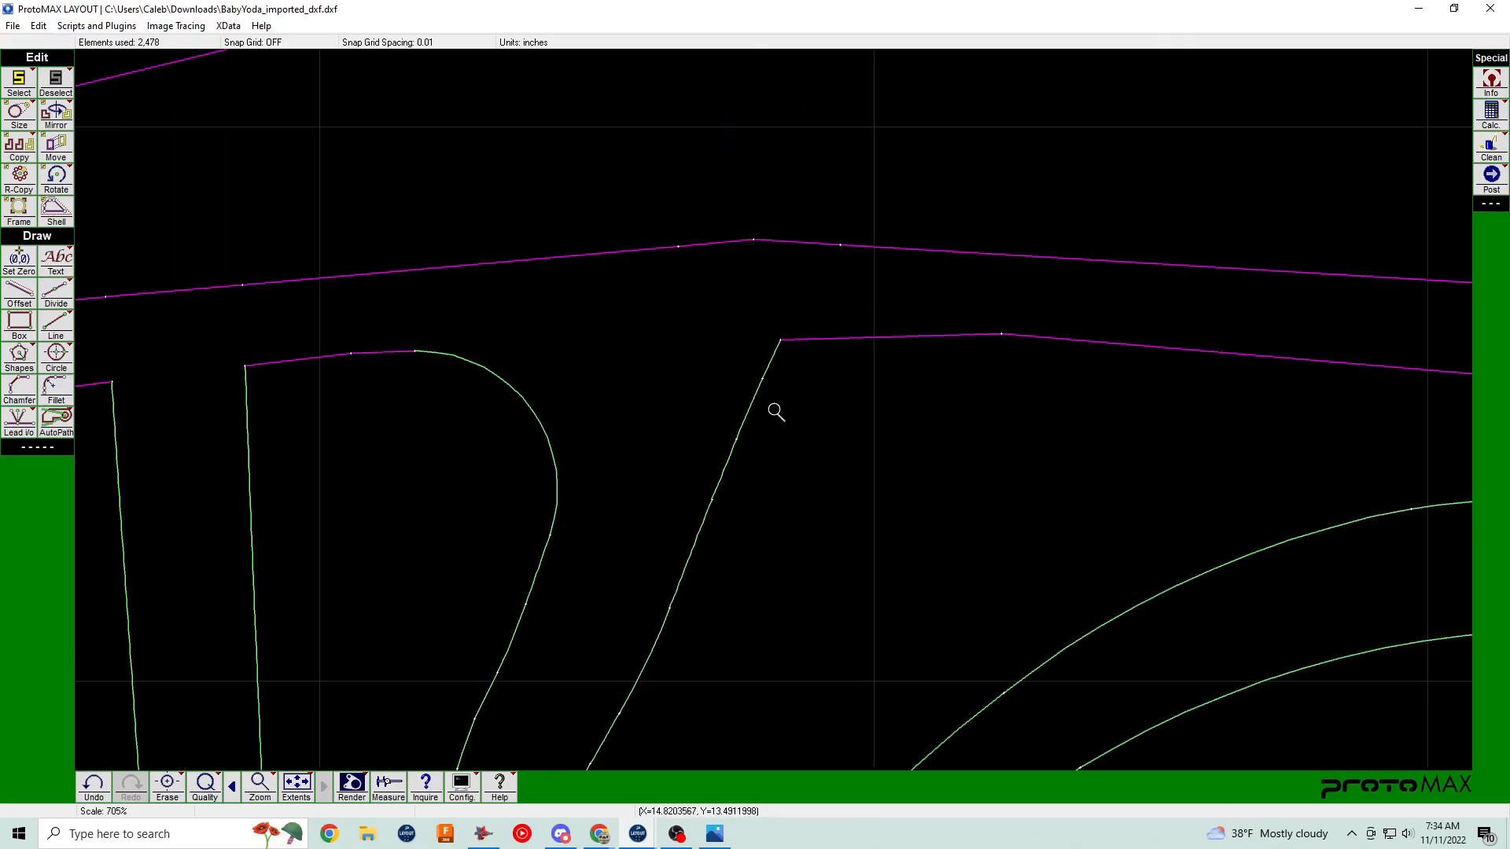
Fillet the corner between the right forehead wrinkle's right side and the brim edge with a 0.25 inch radius.
{"action": "key", "text": "f"}
{"action": "left_click", "coordinate": [755, 404]}
{"action": "left_click", "coordinate": [797, 341]}
{"action": "key", "text": "Escape"}
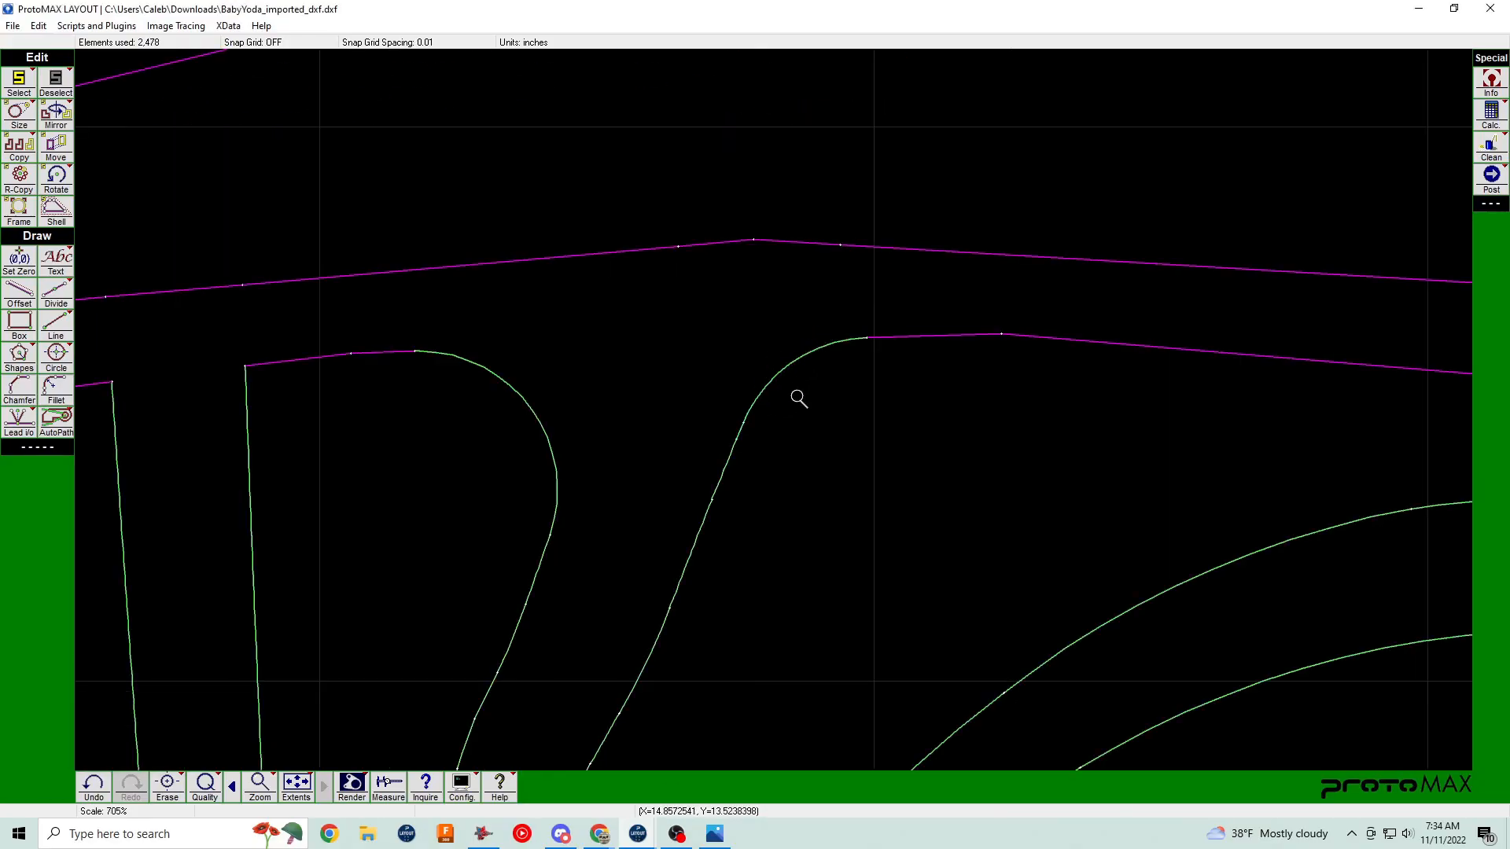
Set the cut quality of all elements to 3 and render the drawing to check which areas fill.
{"action": "scroll", "coordinate": [799, 399], "scroll_direction": "down", "scroll_amount": 4}
{"action": "scroll", "coordinate": [774, 412], "scroll_direction": "up", "scroll_amount": 3}
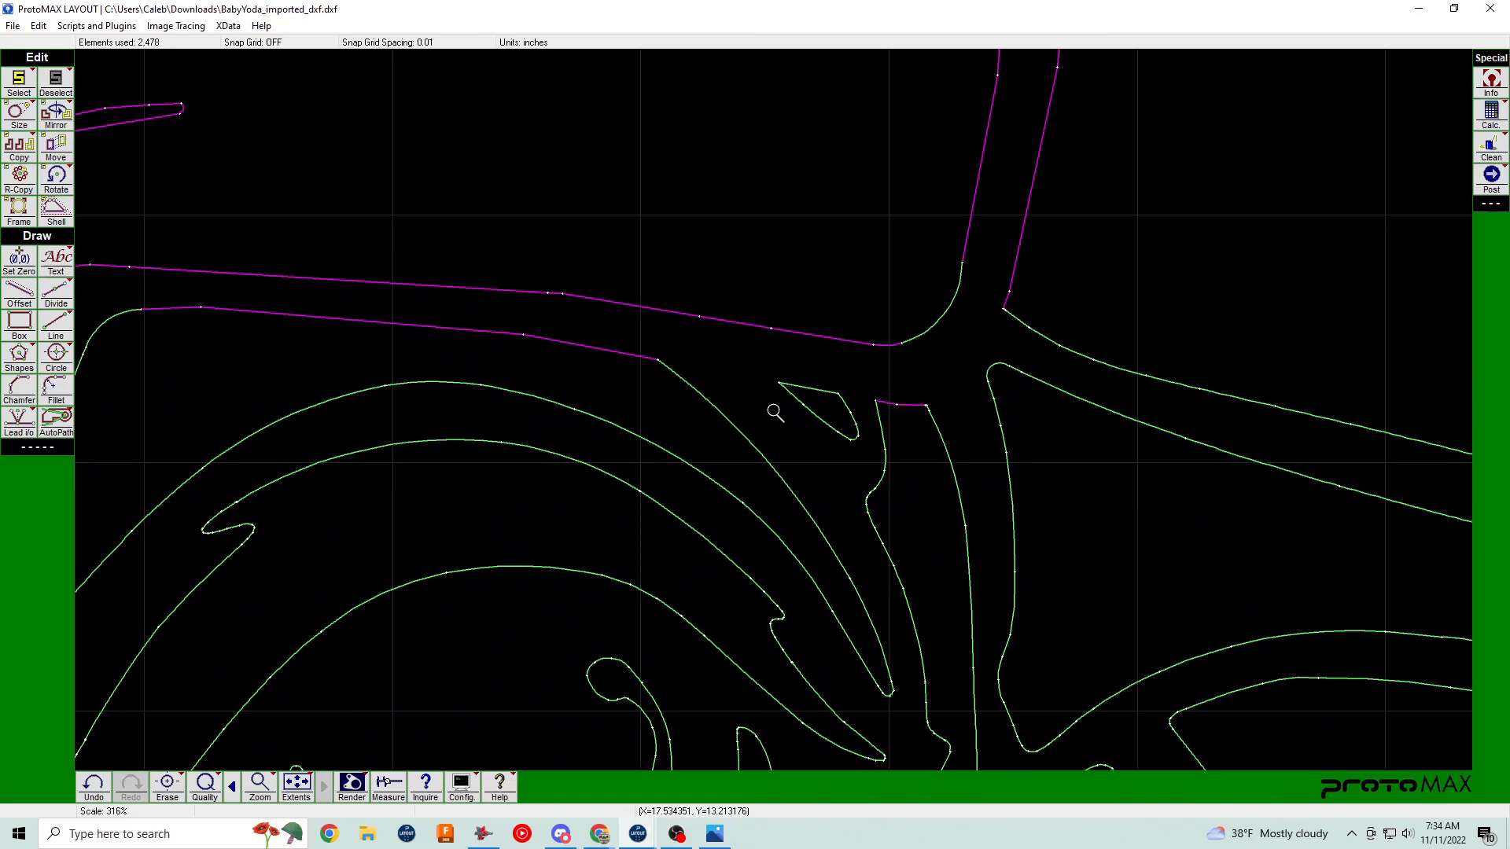
{"action": "scroll", "coordinate": [775, 412], "scroll_direction": "down", "scroll_amount": 3}
{"action": "scroll", "coordinate": [769, 411], "scroll_direction": "up", "scroll_amount": 2}
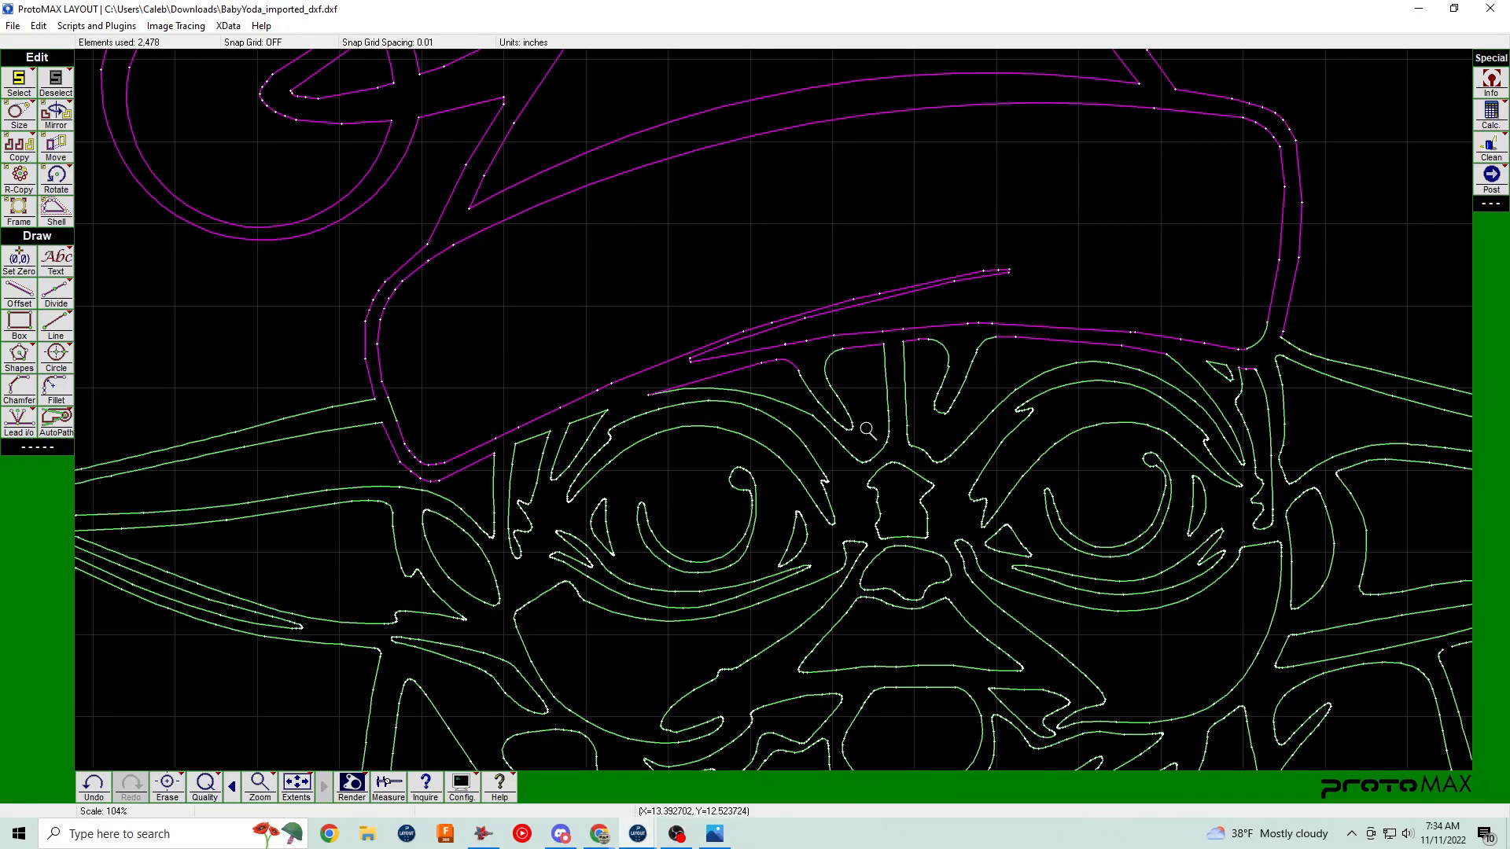
{"action": "scroll", "coordinate": [868, 430], "scroll_direction": "down", "scroll_amount": 3}
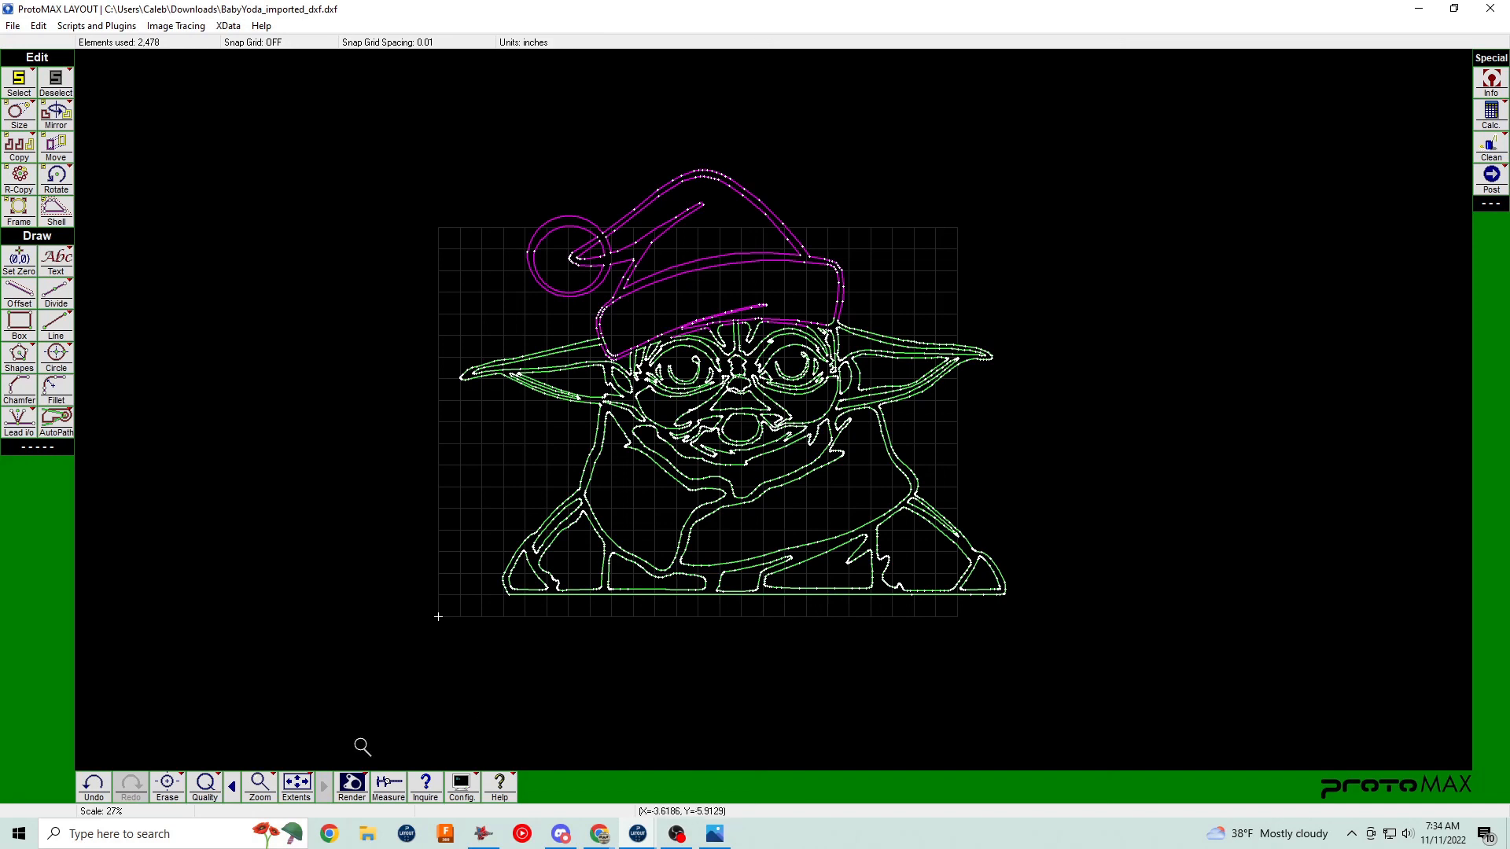
{"action": "left_click", "coordinate": [211, 788]}
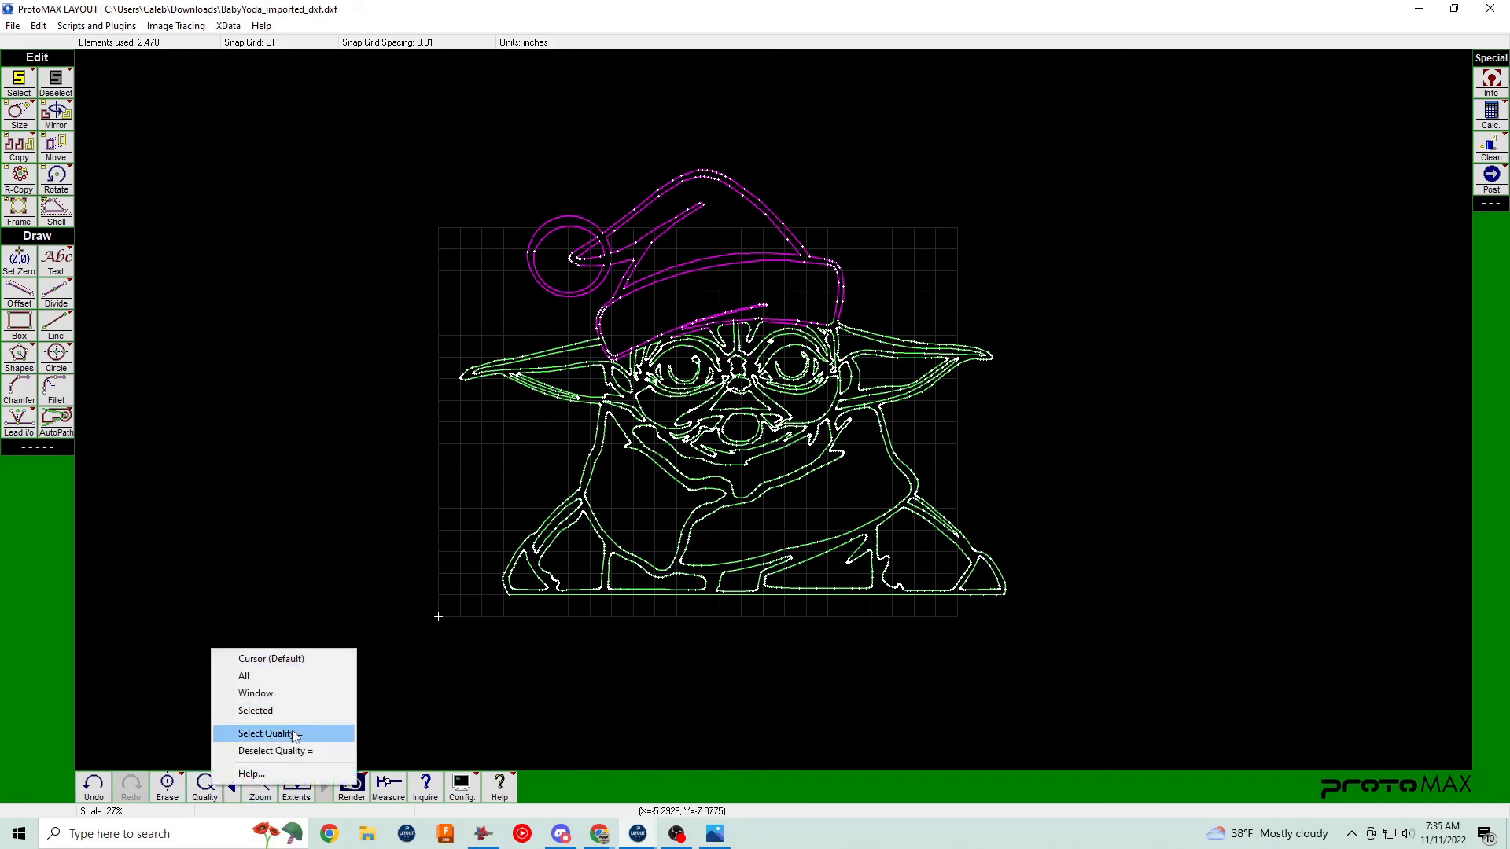
{"action": "left_click", "coordinate": [268, 676]}
{"action": "left_click", "coordinate": [212, 747]}
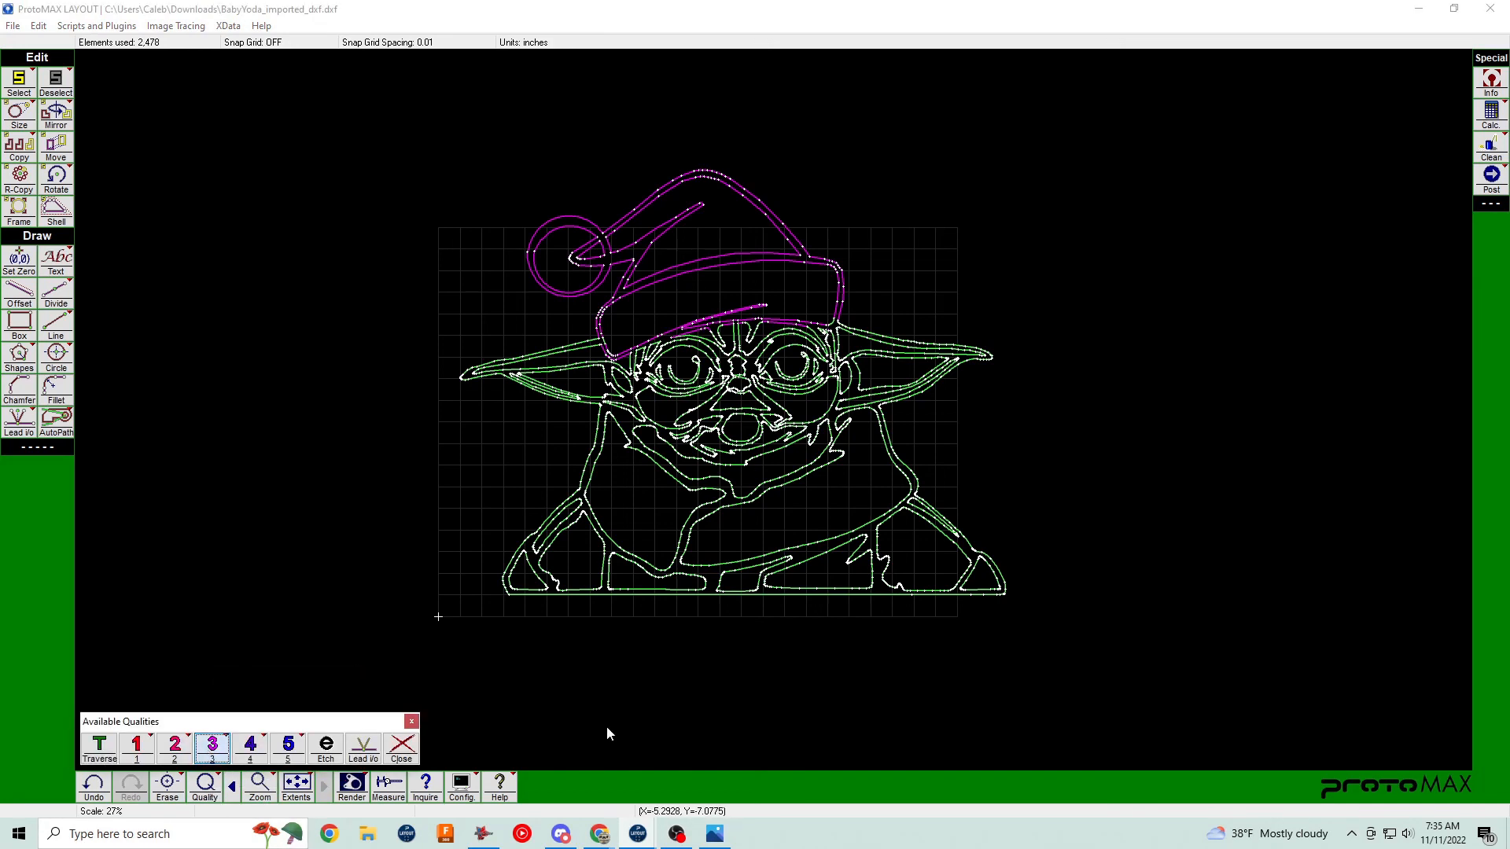
{"action": "left_click", "coordinate": [353, 785]}
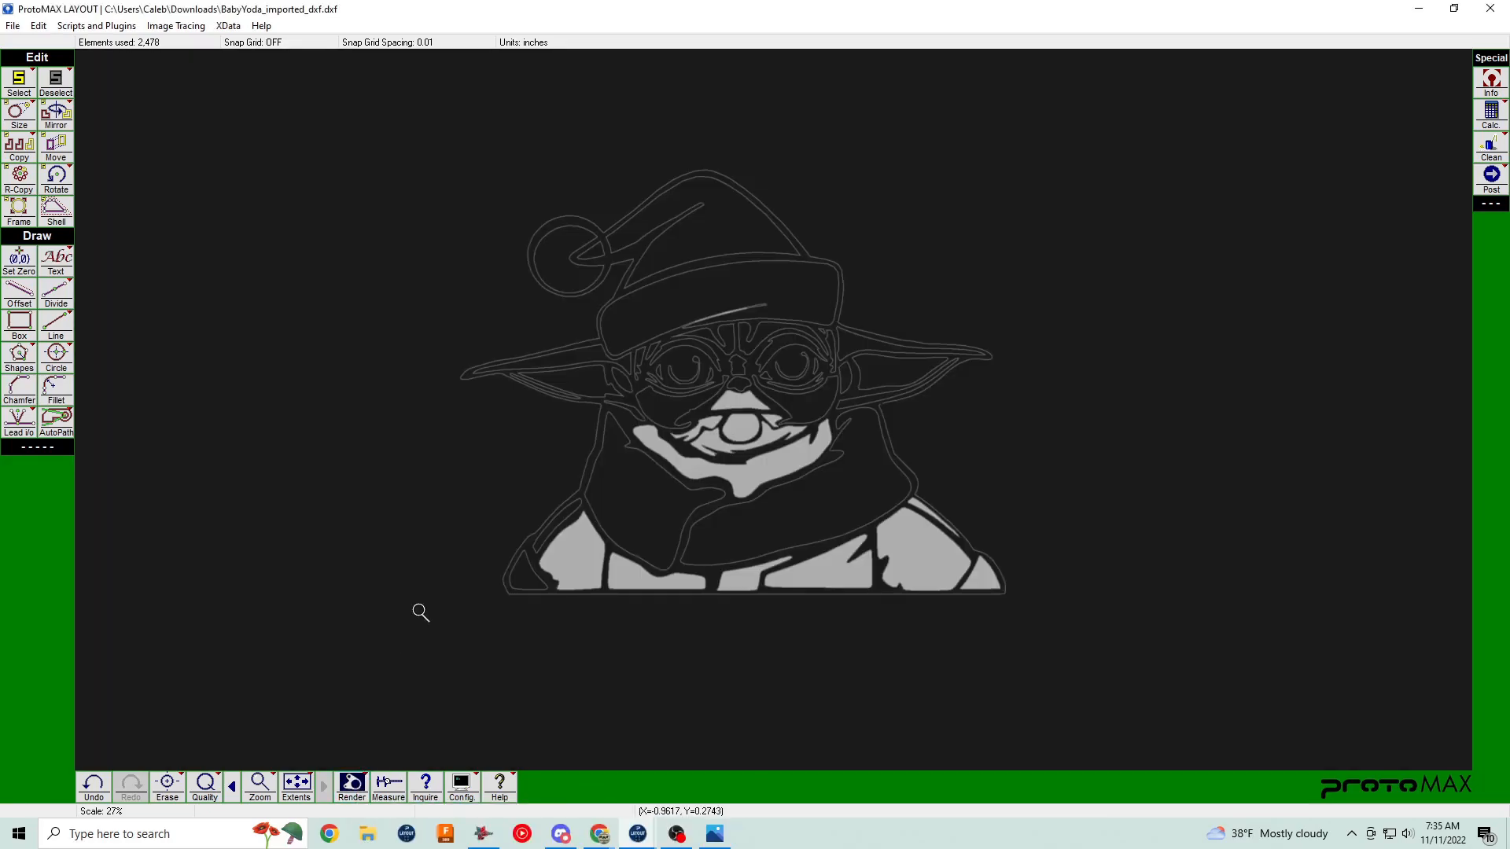
Clean the drawing, erasing duplicates within 0.001 inch, closing gaps shorter than 0.01 inch and removing unnecessary dots, and render it again.
{"action": "scroll", "coordinate": [733, 400], "scroll_direction": "up", "scroll_amount": 3}
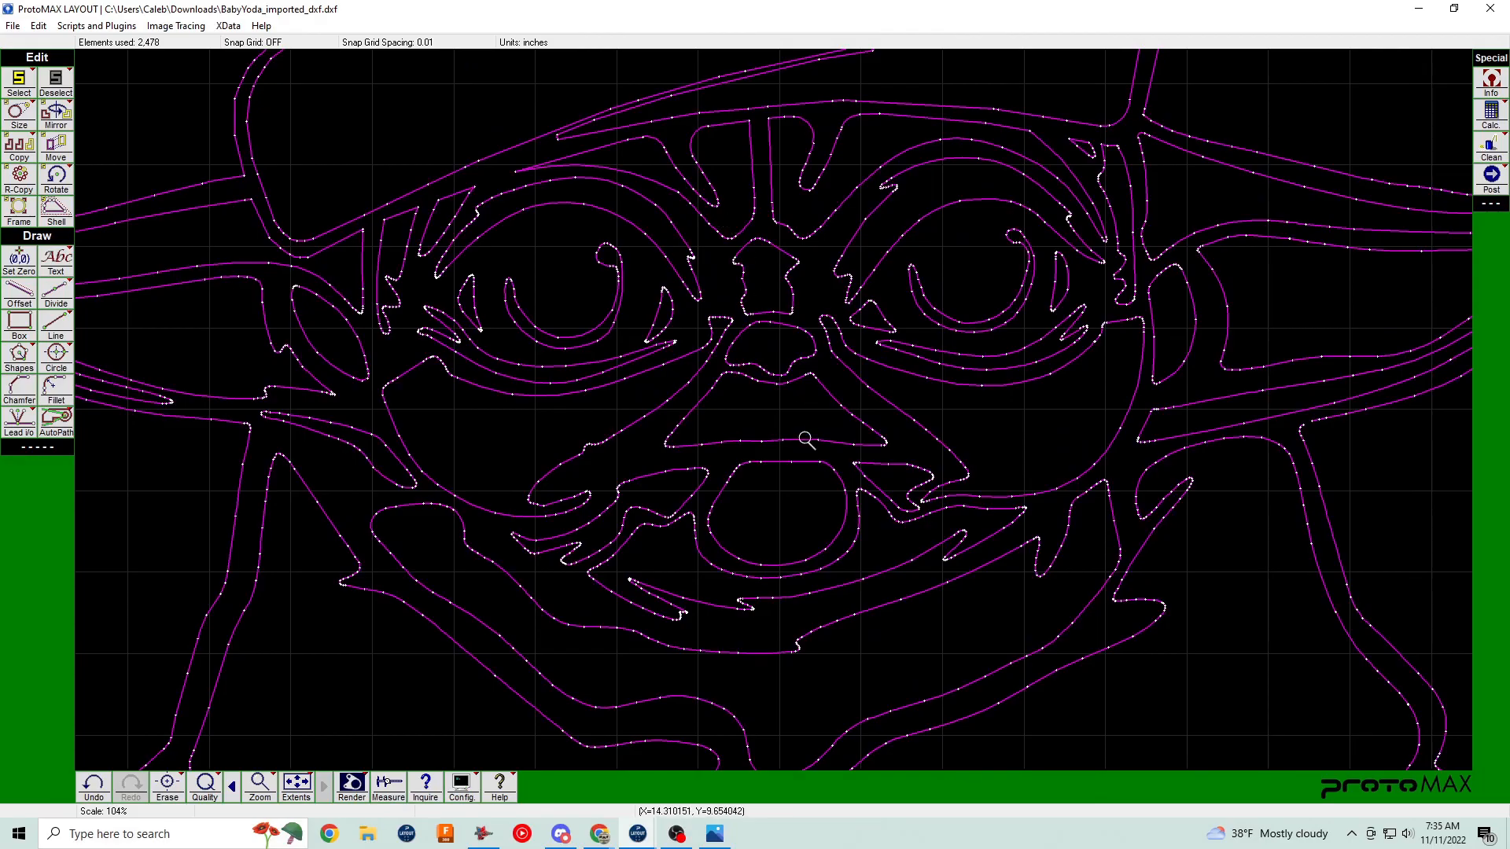
{"action": "scroll", "coordinate": [804, 421], "scroll_direction": "up", "scroll_amount": 3}
{"action": "scroll", "coordinate": [788, 392], "scroll_direction": "down", "scroll_amount": 5}
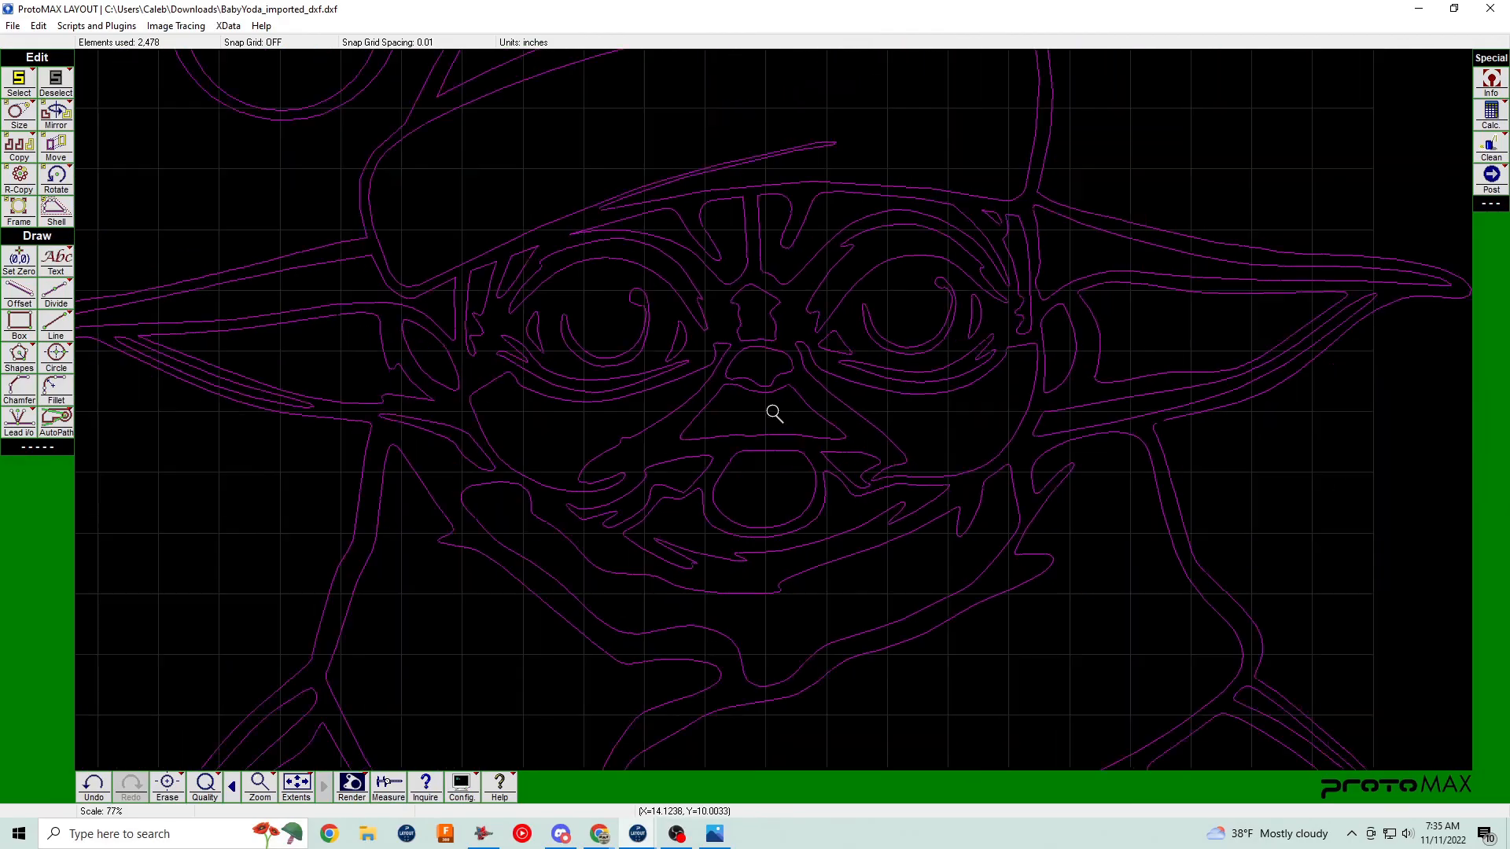
{"action": "scroll", "coordinate": [784, 404], "scroll_direction": "up", "scroll_amount": 3}
{"action": "scroll", "coordinate": [778, 438], "scroll_direction": "down", "scroll_amount": 4}
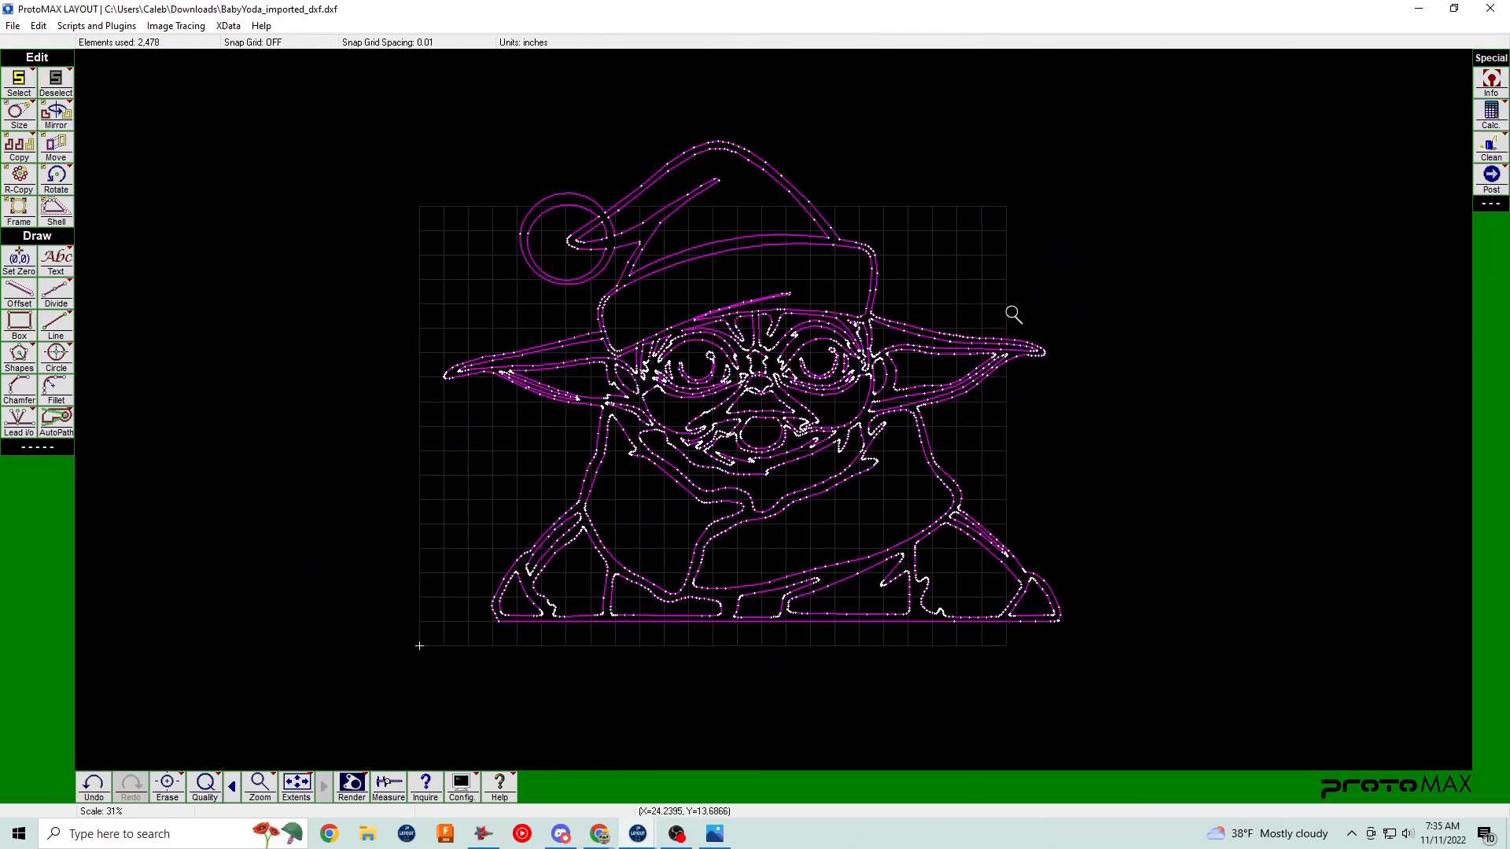
{"action": "left_click", "coordinate": [1490, 149]}
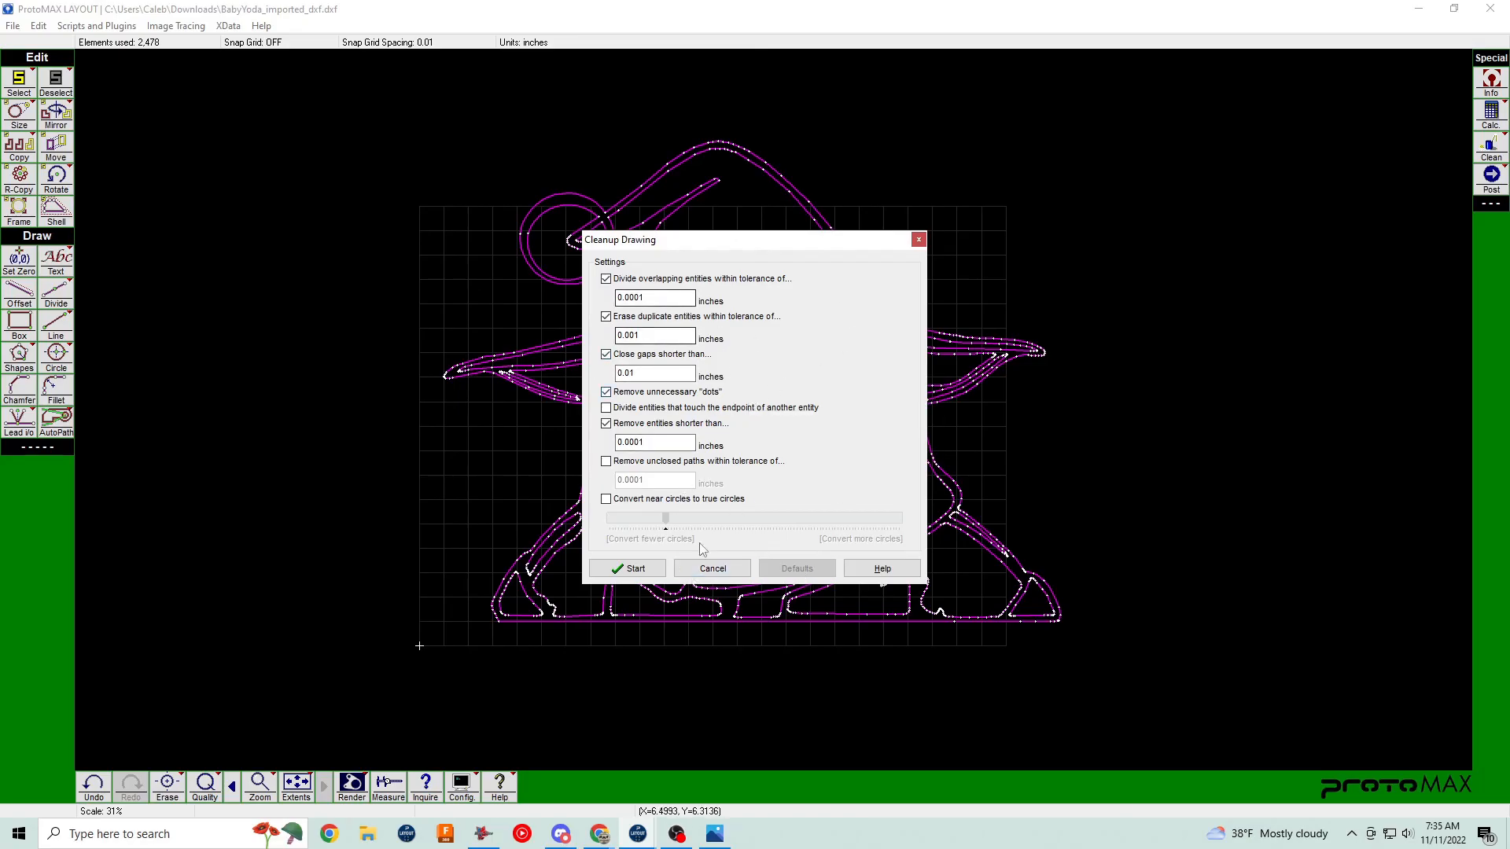
{"action": "left_click", "coordinate": [629, 568]}
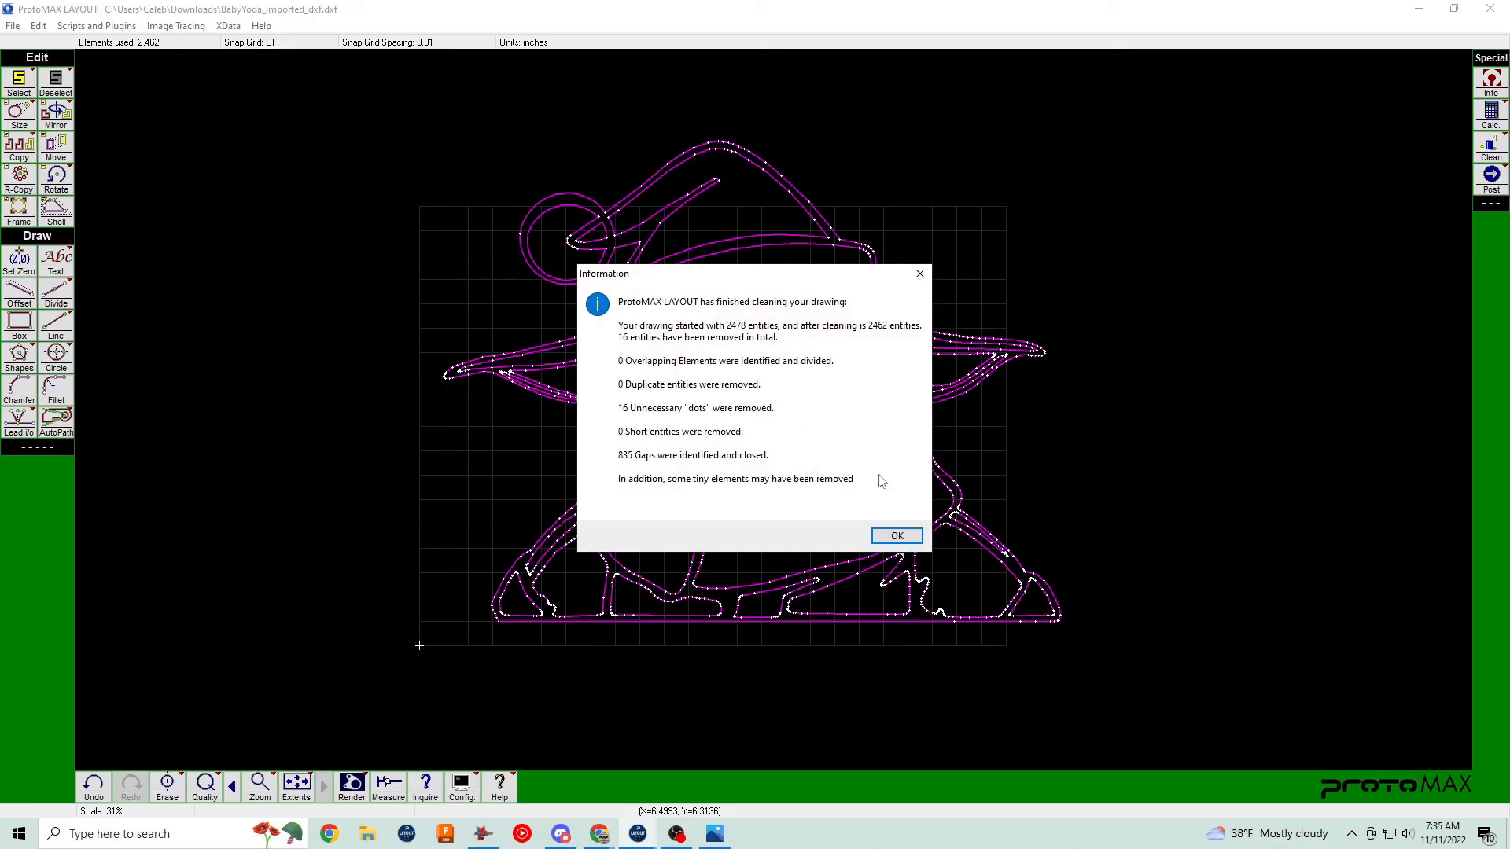
{"action": "left_click", "coordinate": [896, 535]}
{"action": "left_click", "coordinate": [352, 786]}
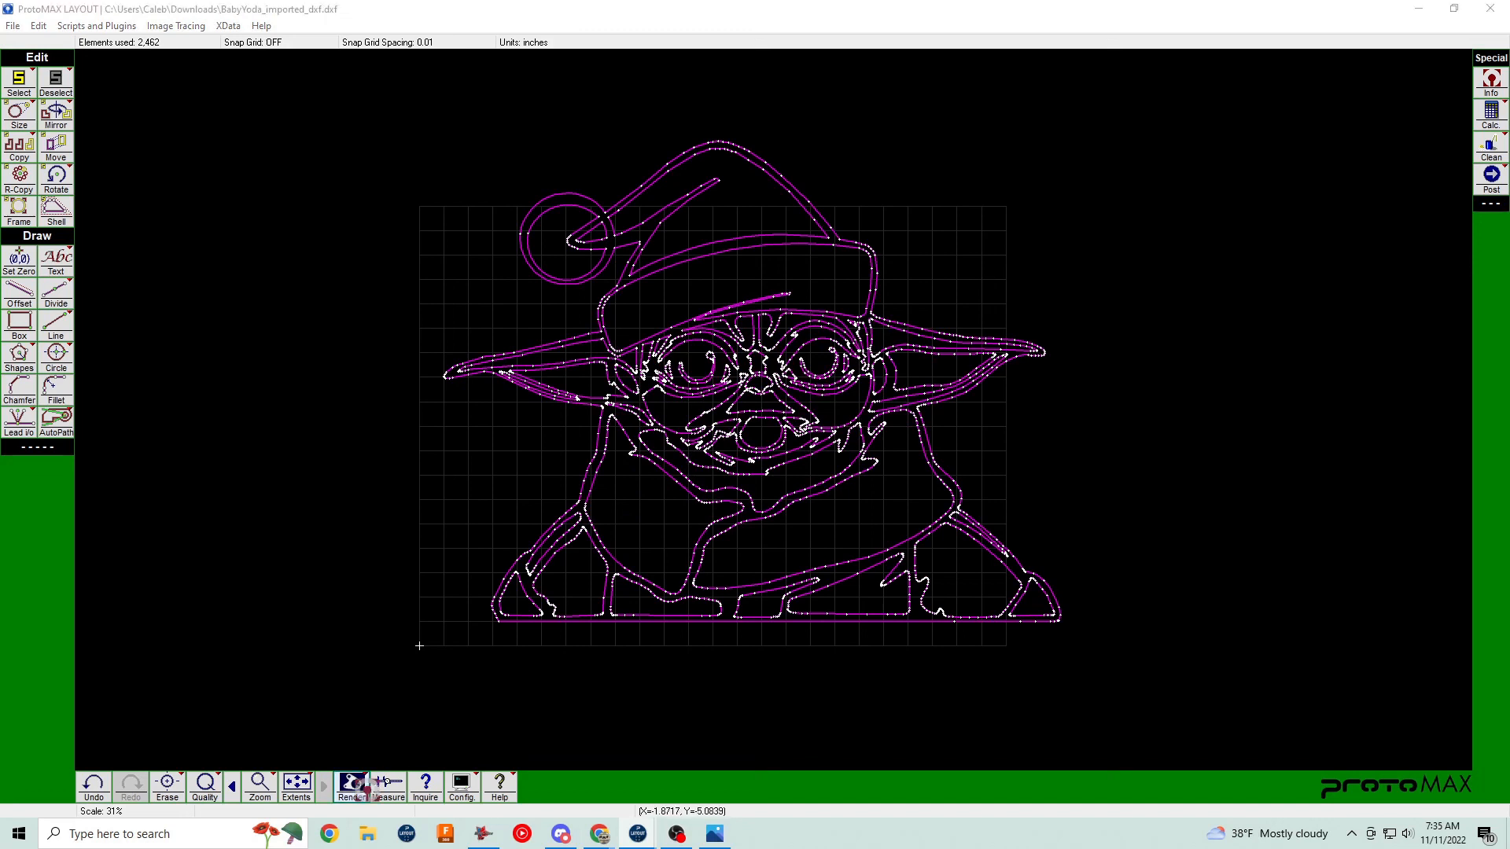